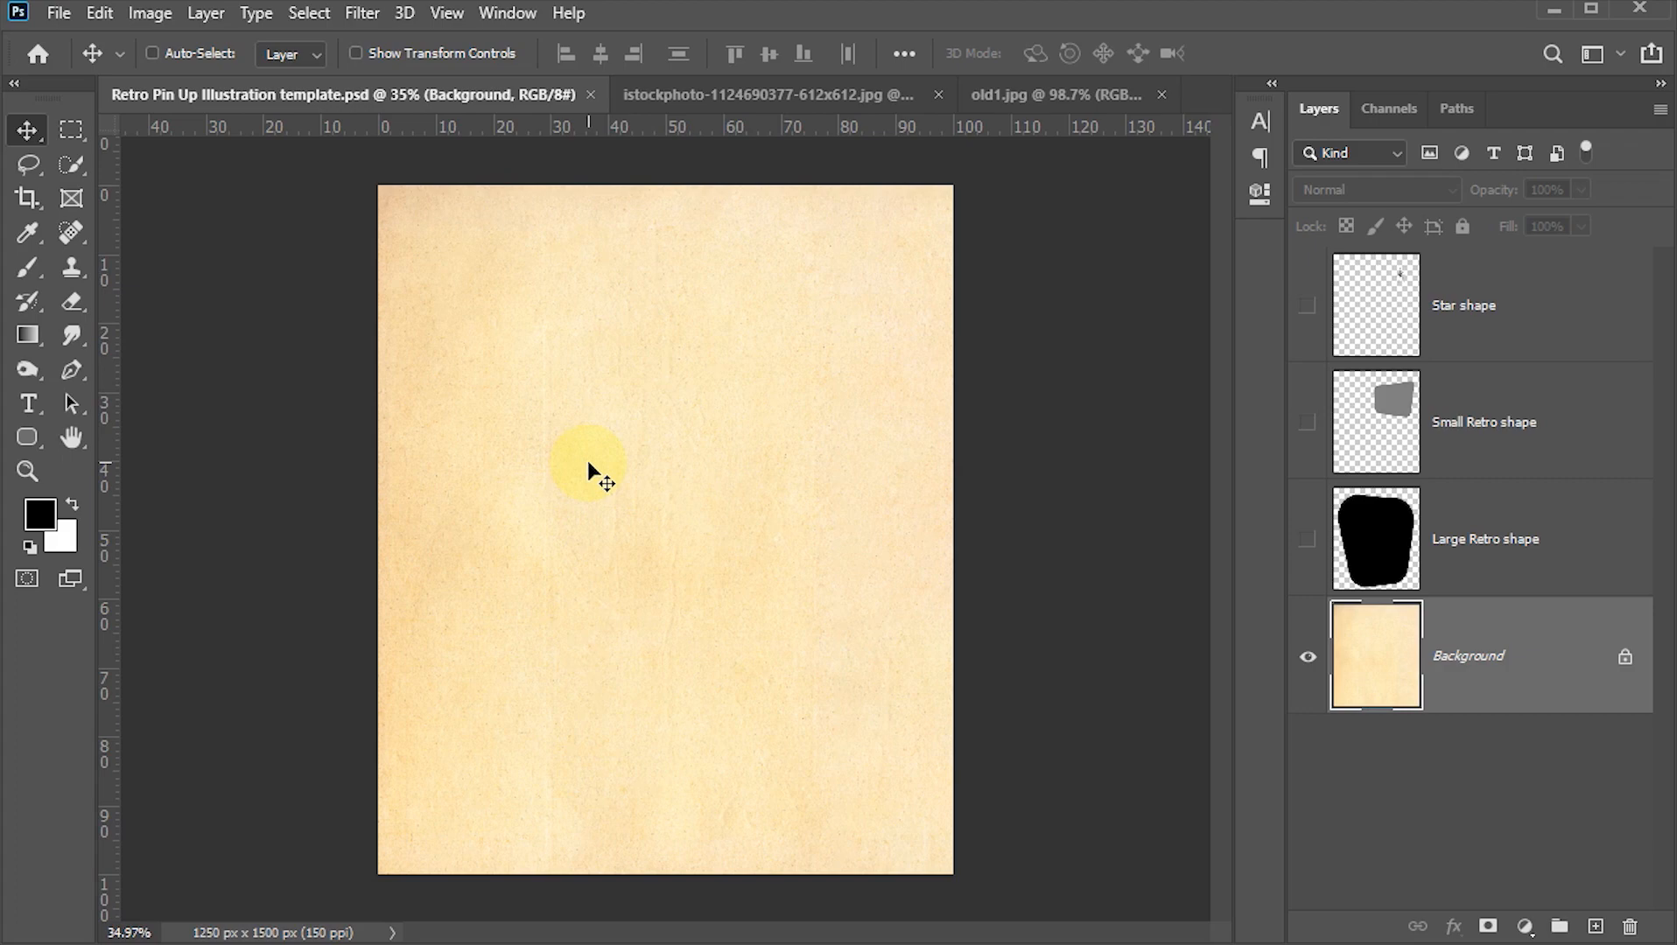
# - Look over the template, the sunburst stock image and the old1.jpg portrait, returning to the Retro Pin Up template
pyautogui.press('z')
pyautogui.moveTo(624, 431)
pyautogui.mouseDown()
pyautogui.moveTo(767, 637)
pyautogui.moveTo(643, 466)
pyautogui.moveTo(629, 472)
pyautogui.moveTo(696, 528)
pyautogui.moveTo(627, 407)
pyautogui.mouseUp()
pyautogui.click(648, 93)
pyautogui.click(1015, 95)
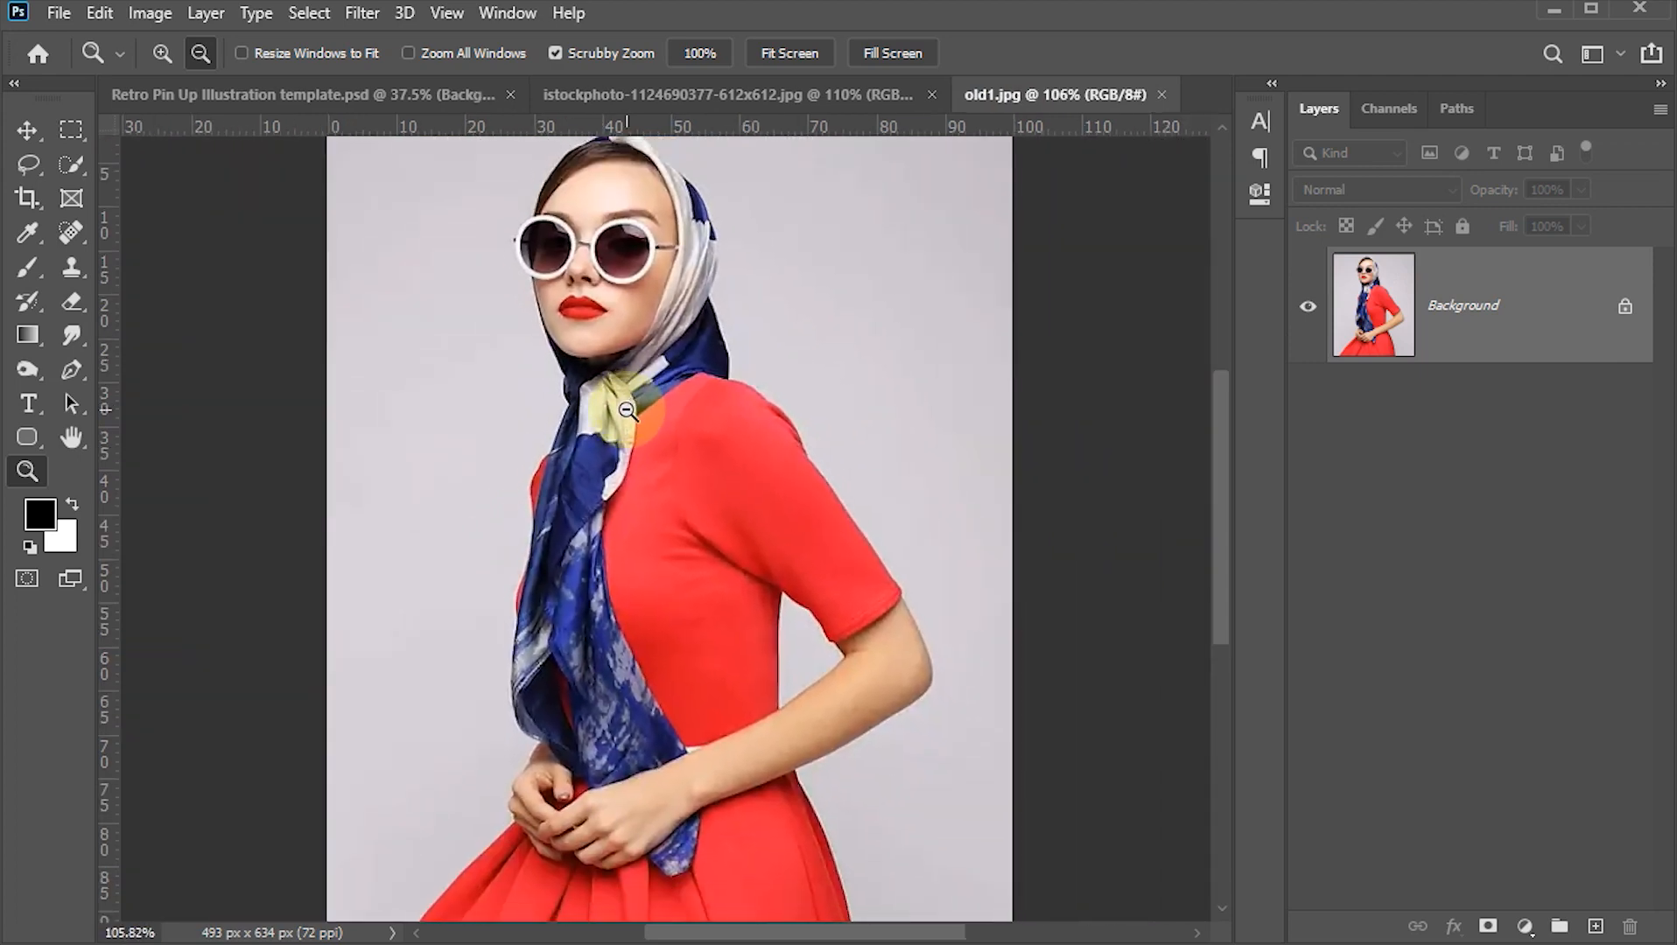
pyautogui.click(346, 98)
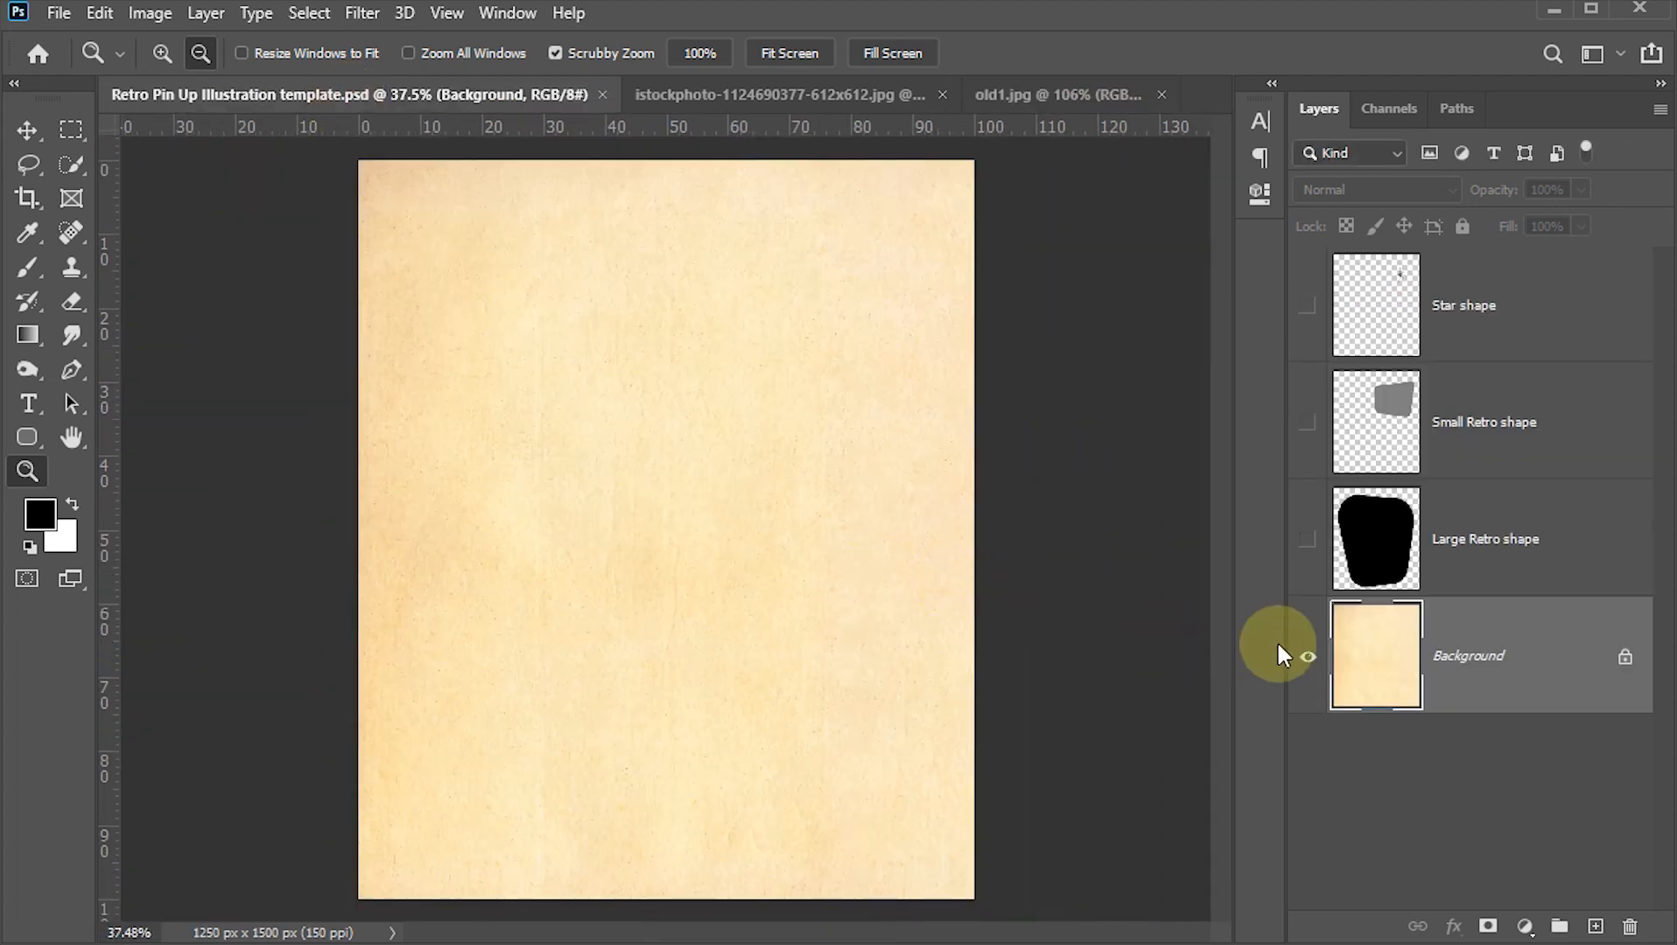
# - Show the Large Retro shape and Small Retro shape layers to examine them, and hide the small one again
pyautogui.click(1307, 539)
pyautogui.click(1307, 422)
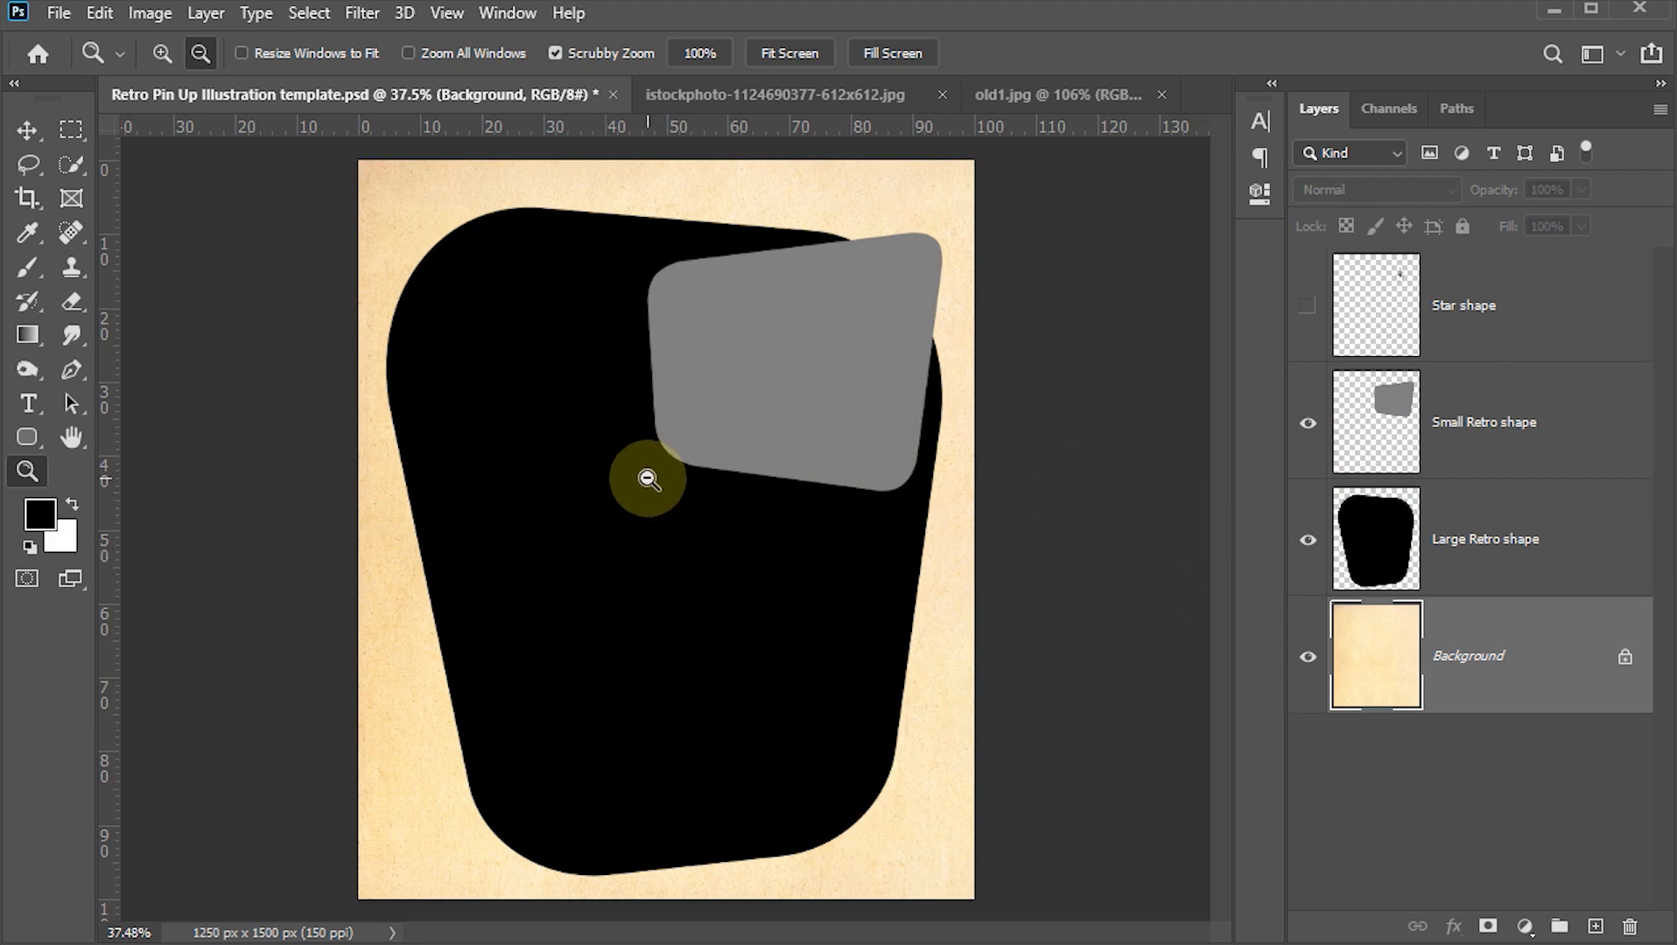
pyautogui.click(1307, 423)
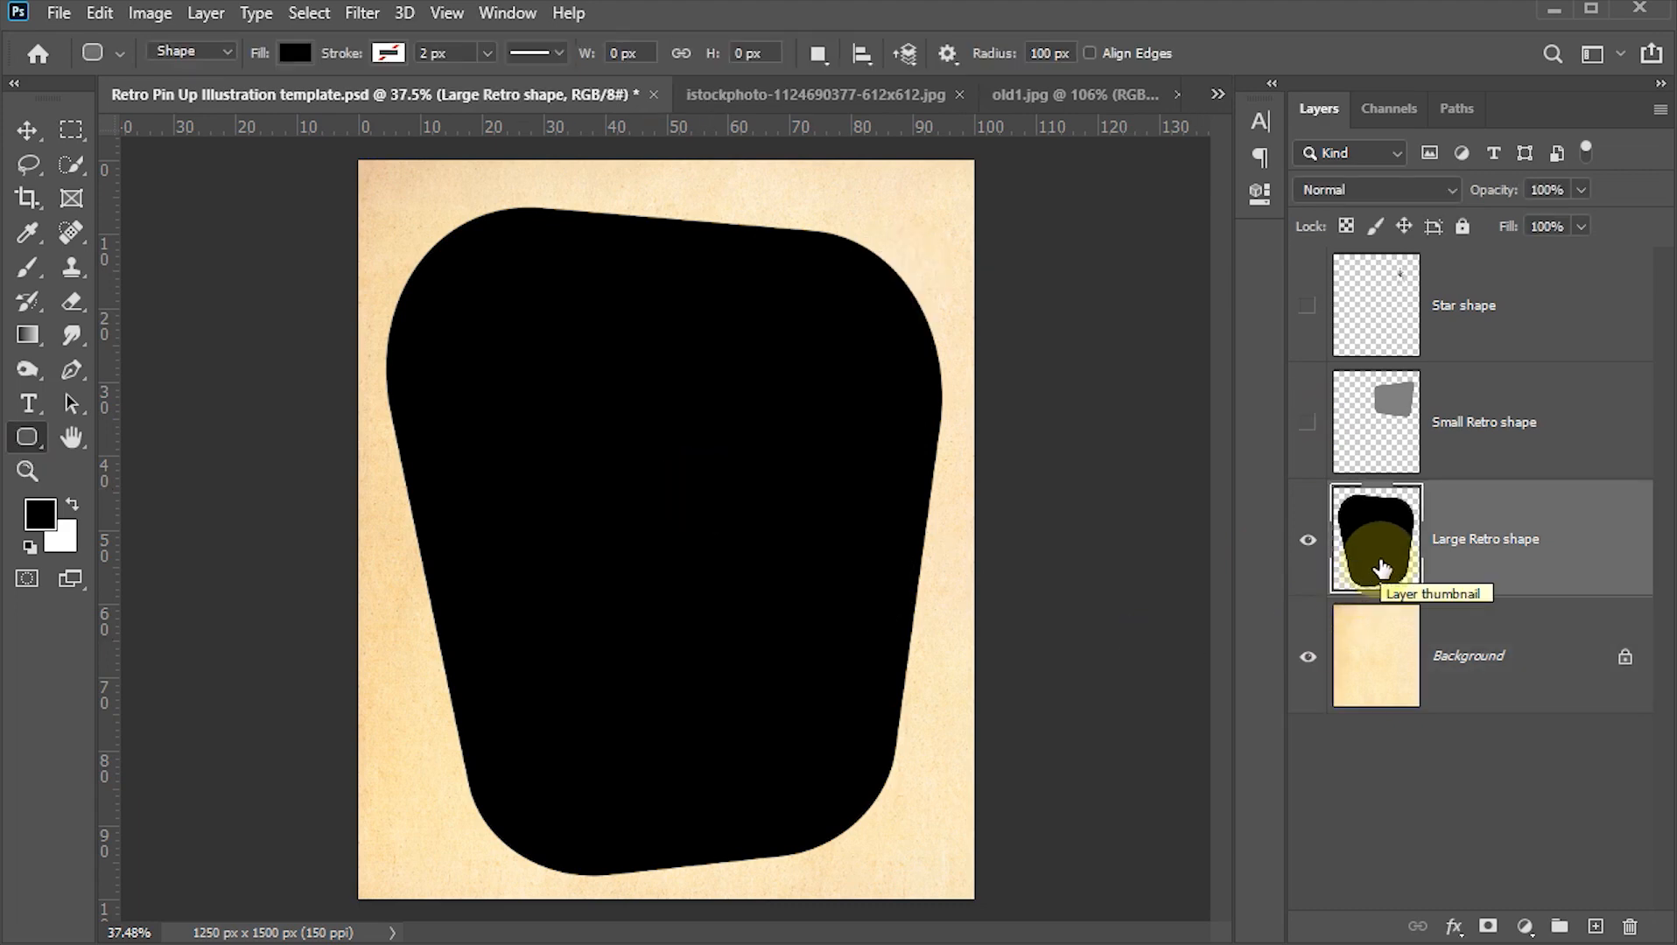
# - Draw a rounded rectangle about 1038 x 1266 px with 100 px corners over the large retro shape and fill it light pink
pyautogui.rightClick(45, 441)
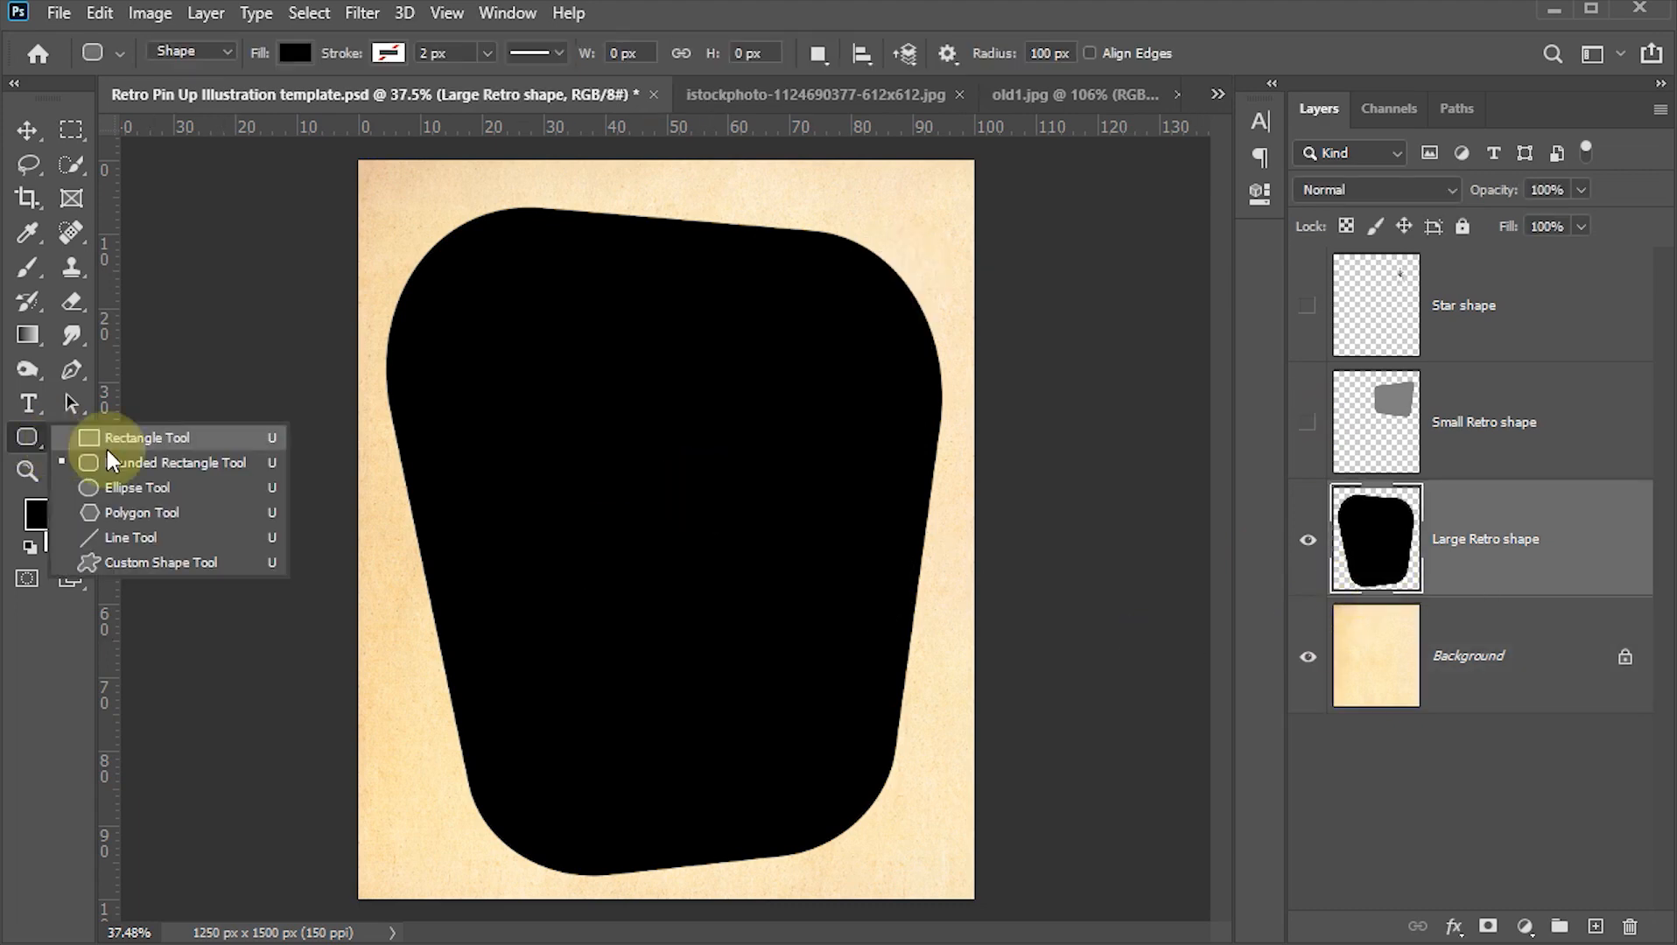
pyautogui.click(210, 463)
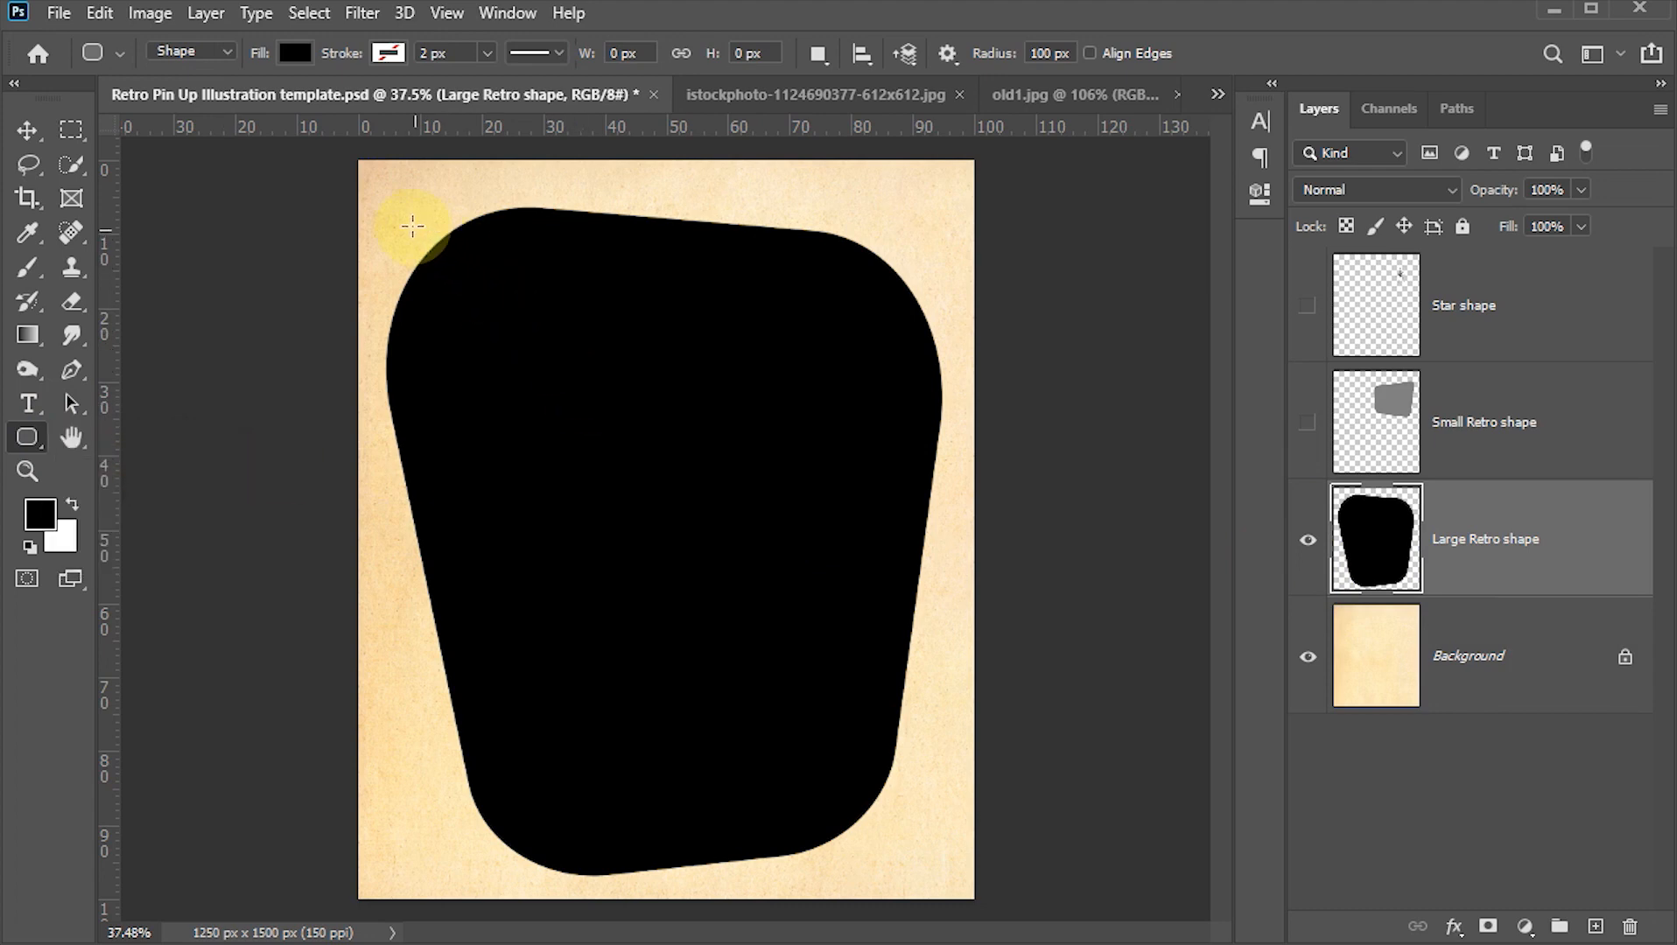
pyautogui.moveTo(412, 226); pyautogui.dragTo(922, 848)
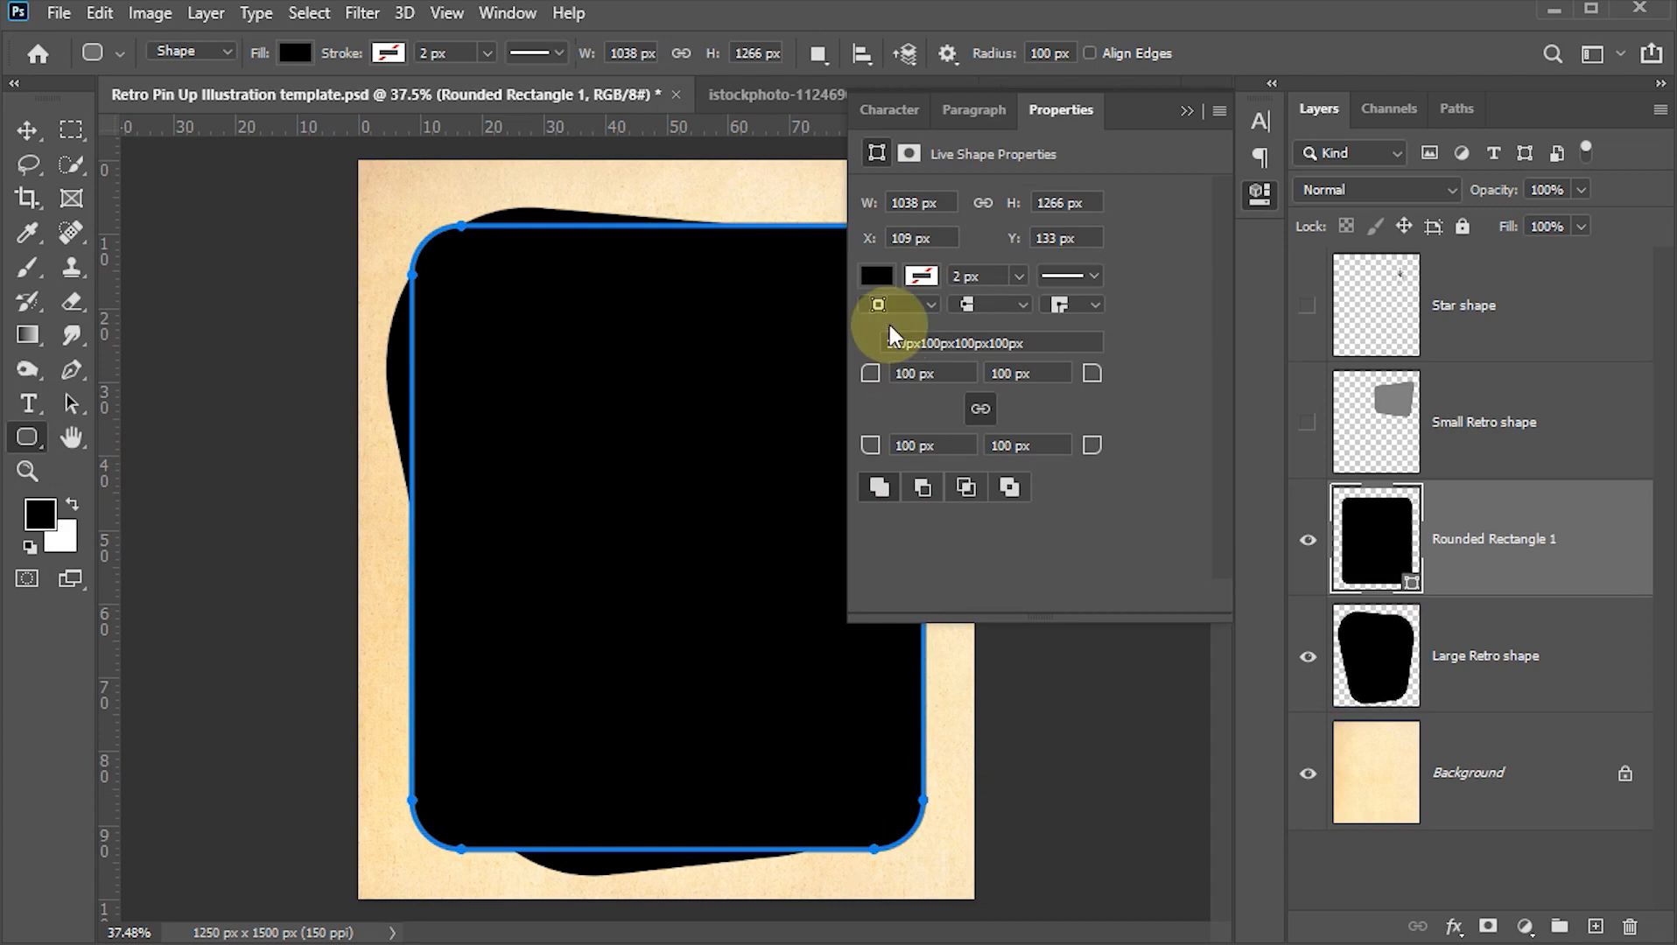
pyautogui.click(880, 274)
pyautogui.click(906, 413)
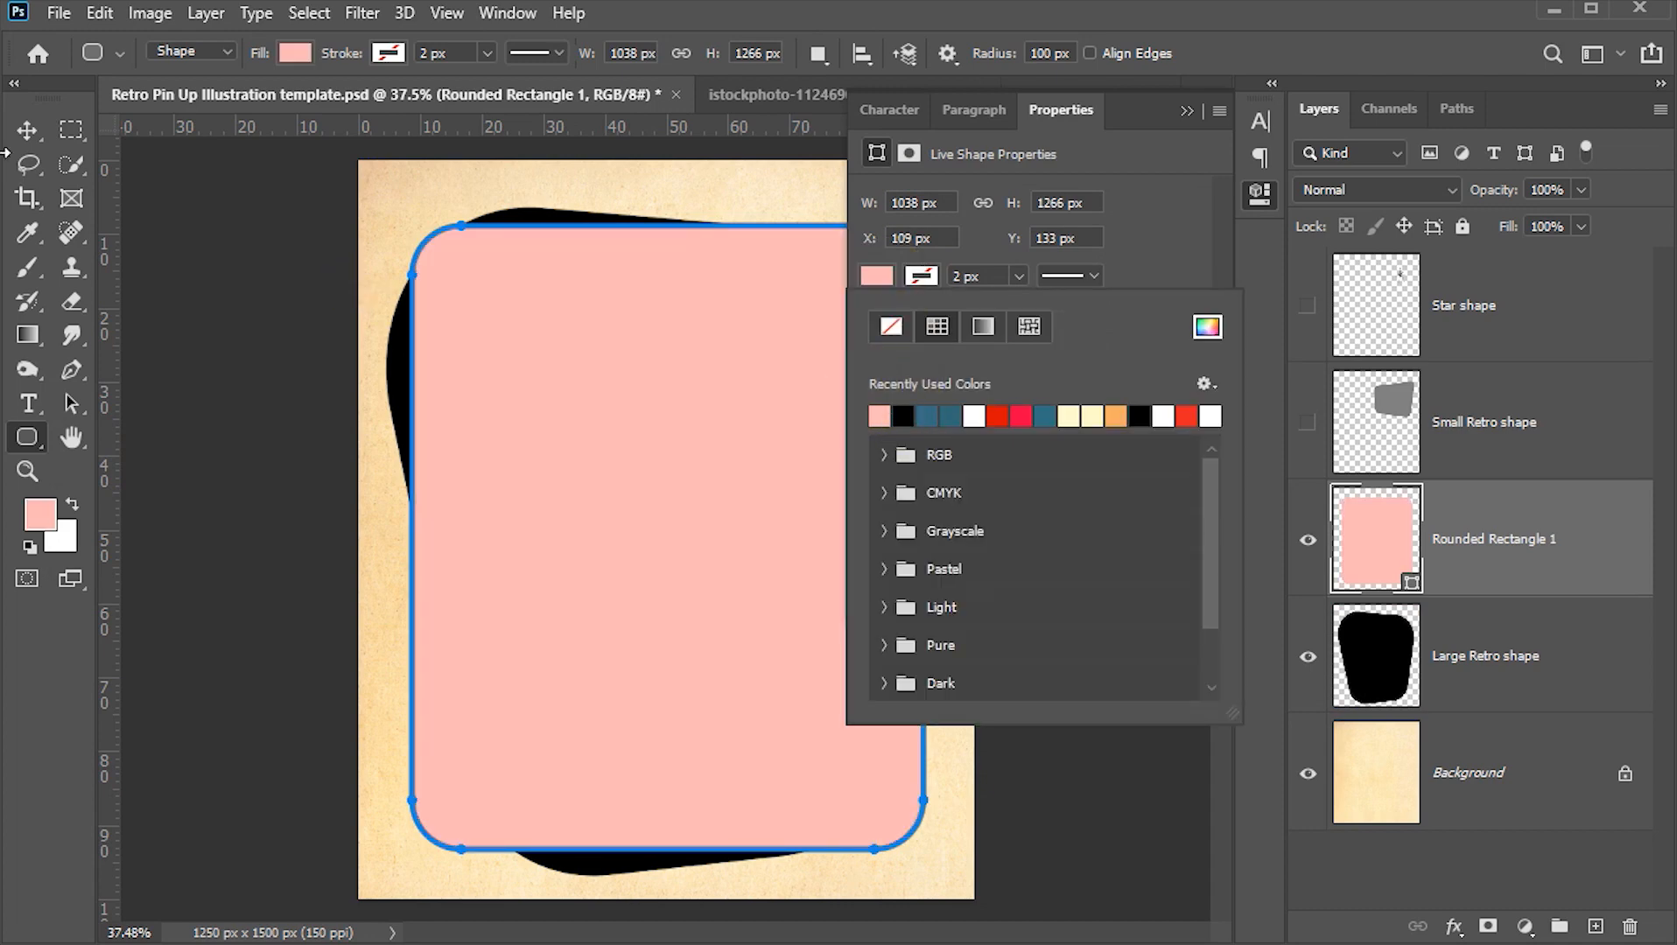
pyautogui.click(1147, 244)
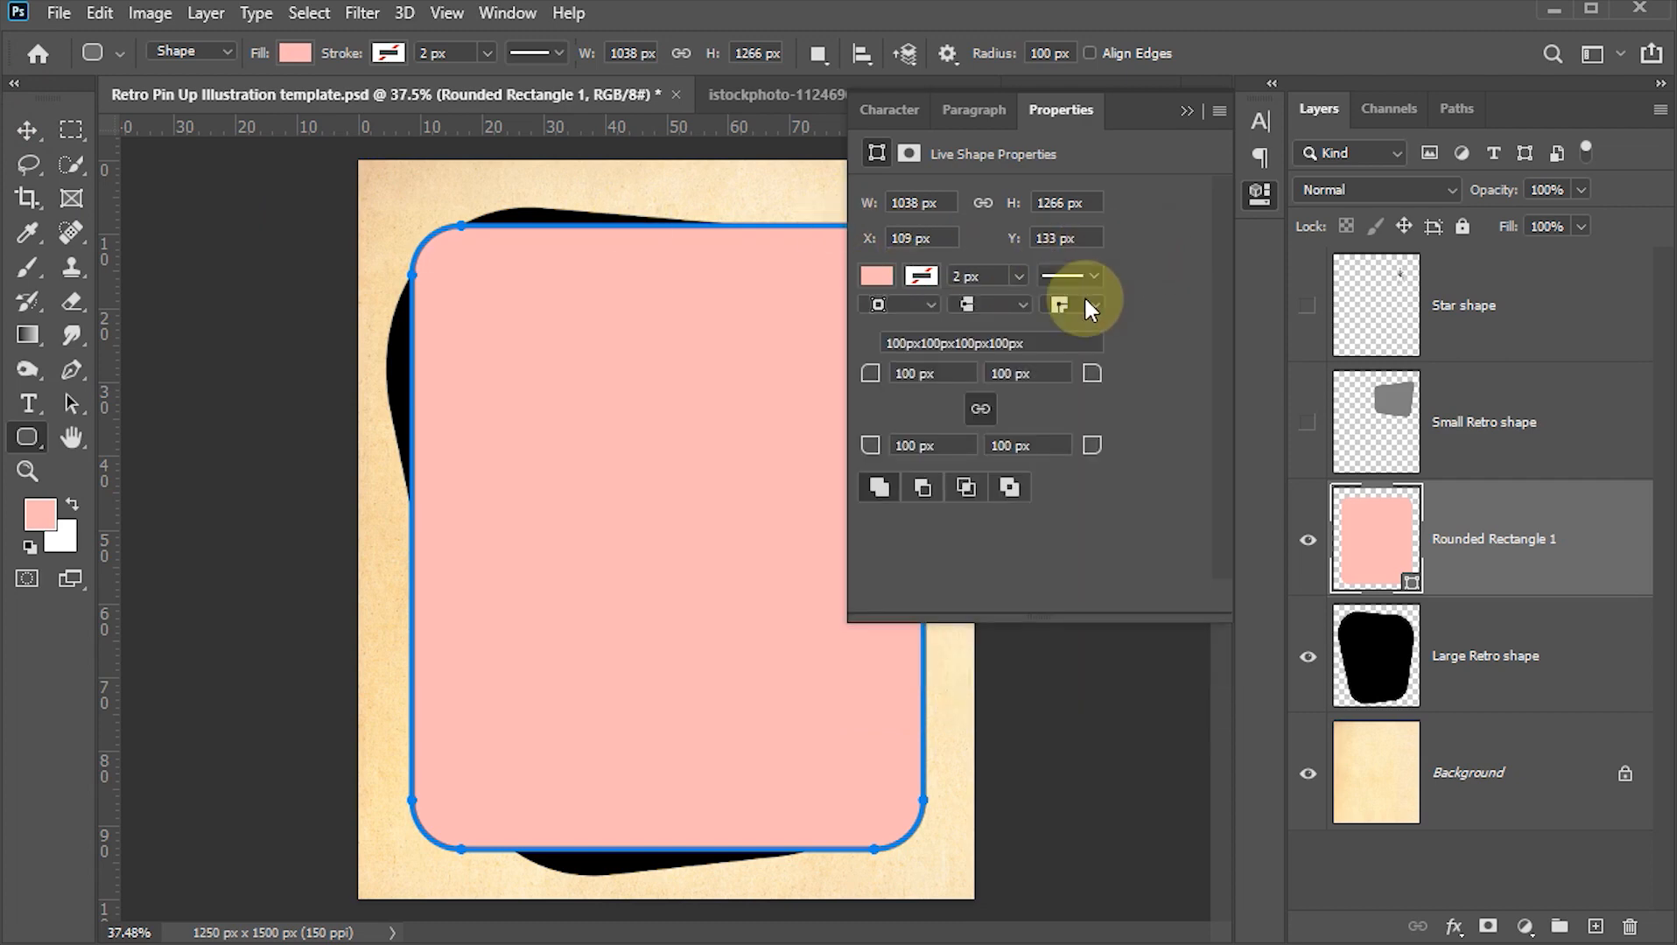
# - Set all four corner radii of the pink rounded rectangle to 300 px and hide its live shape properties
pyautogui.click(903, 377)
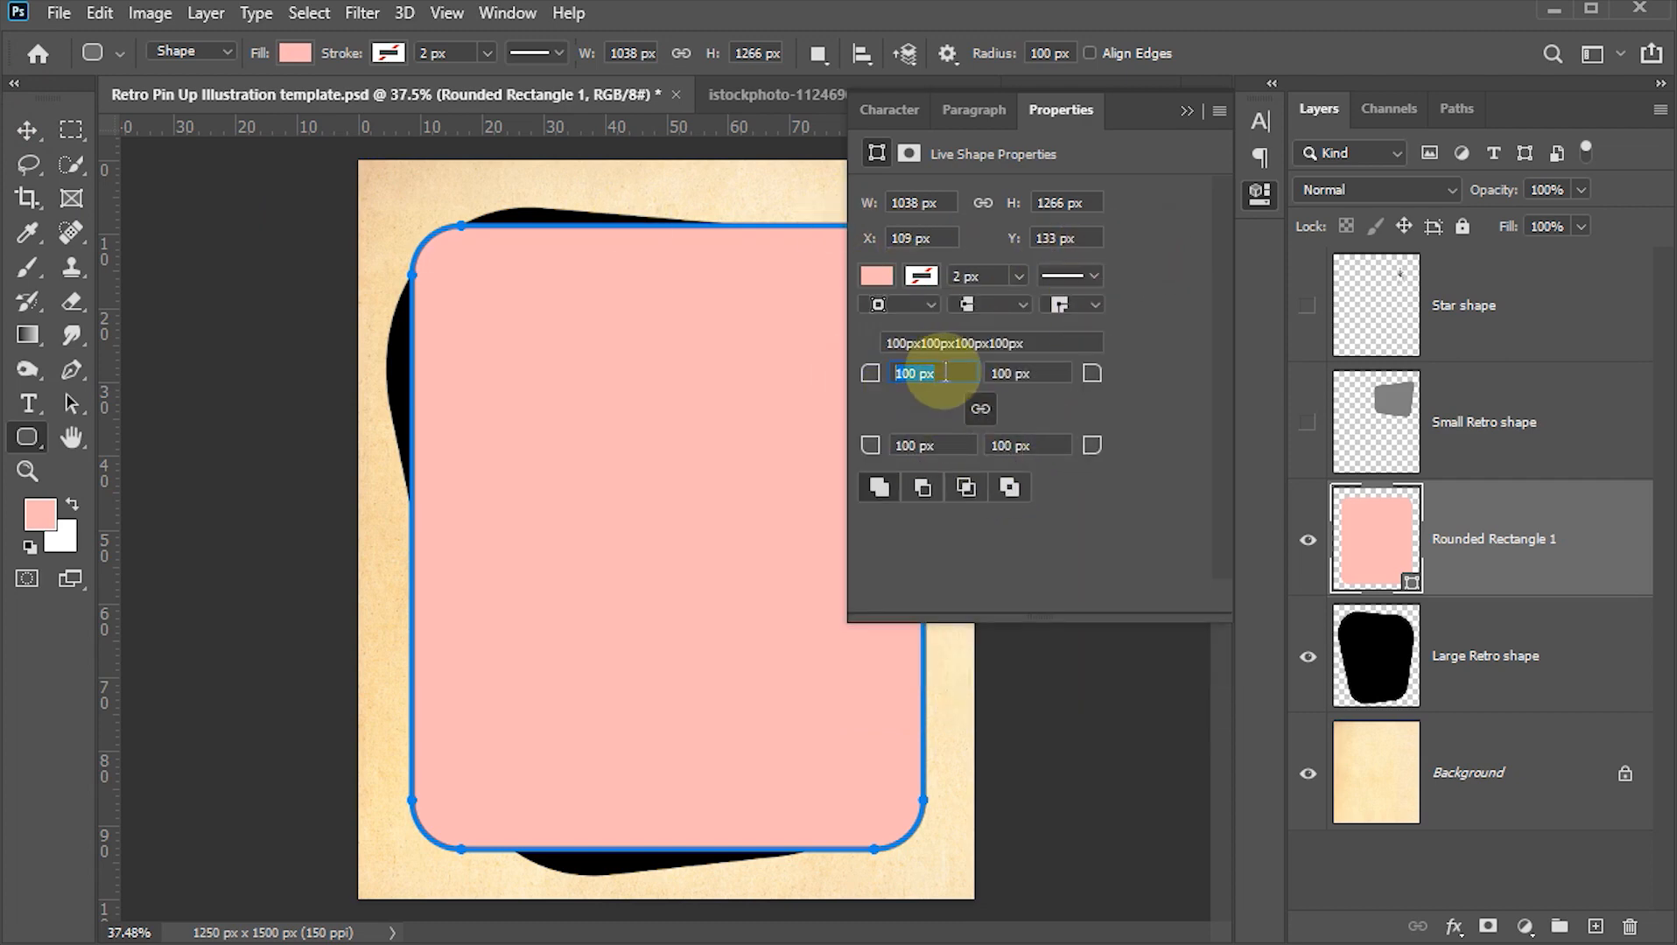
pyautogui.write('300')
pyautogui.press('Return')
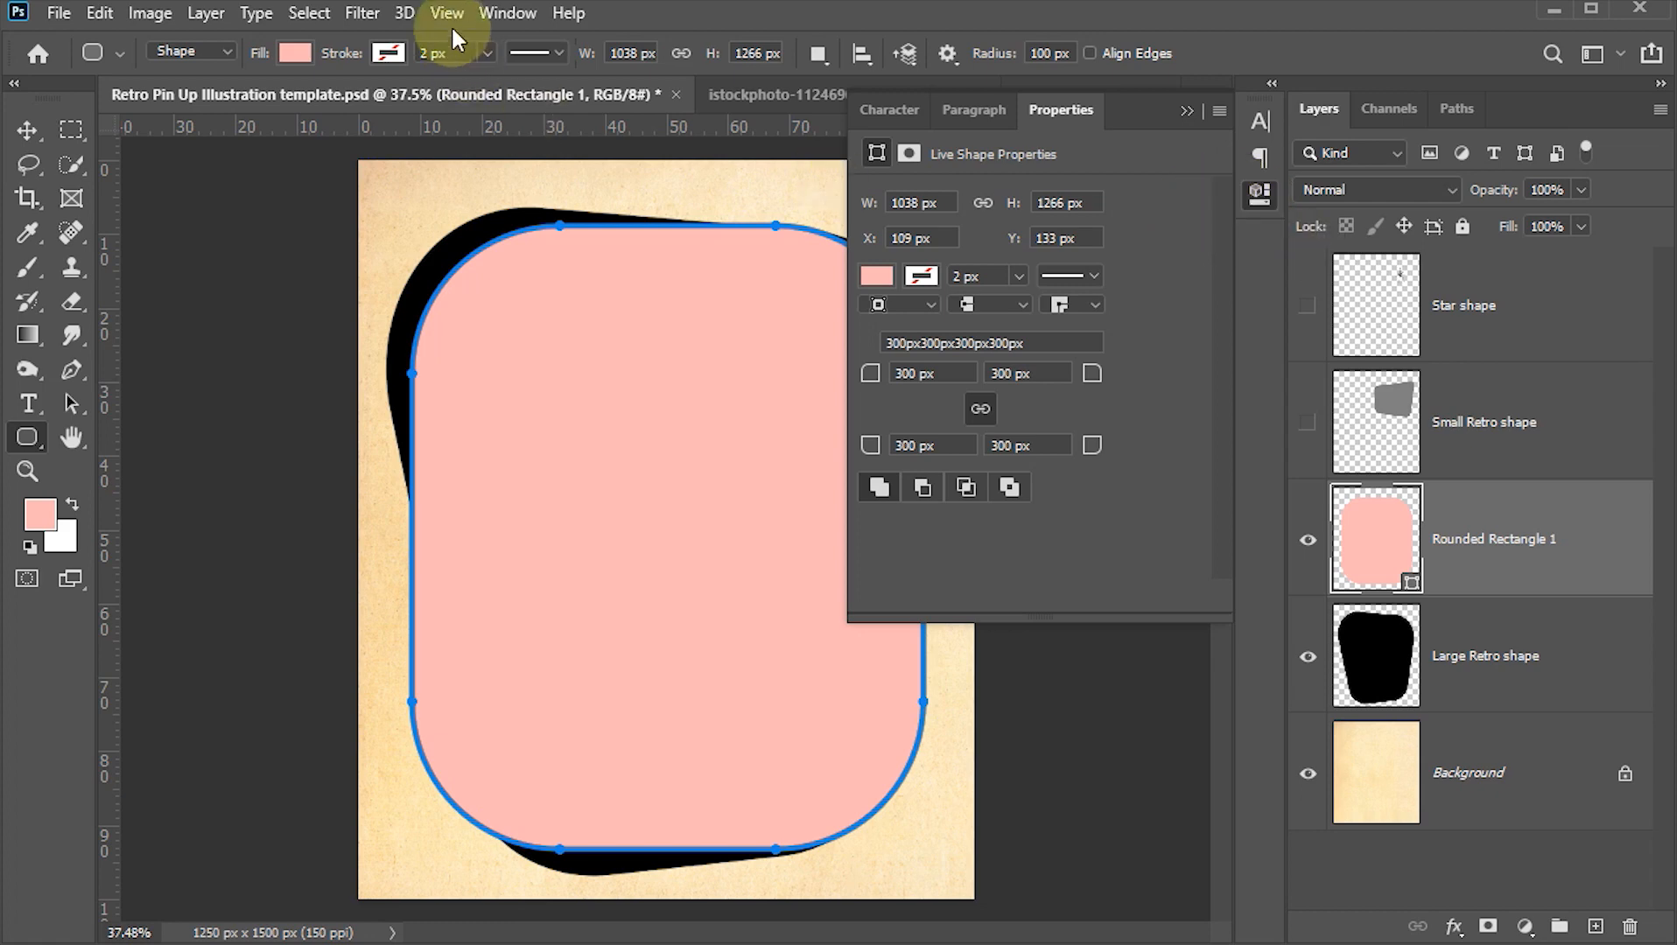
pyautogui.click(506, 13)
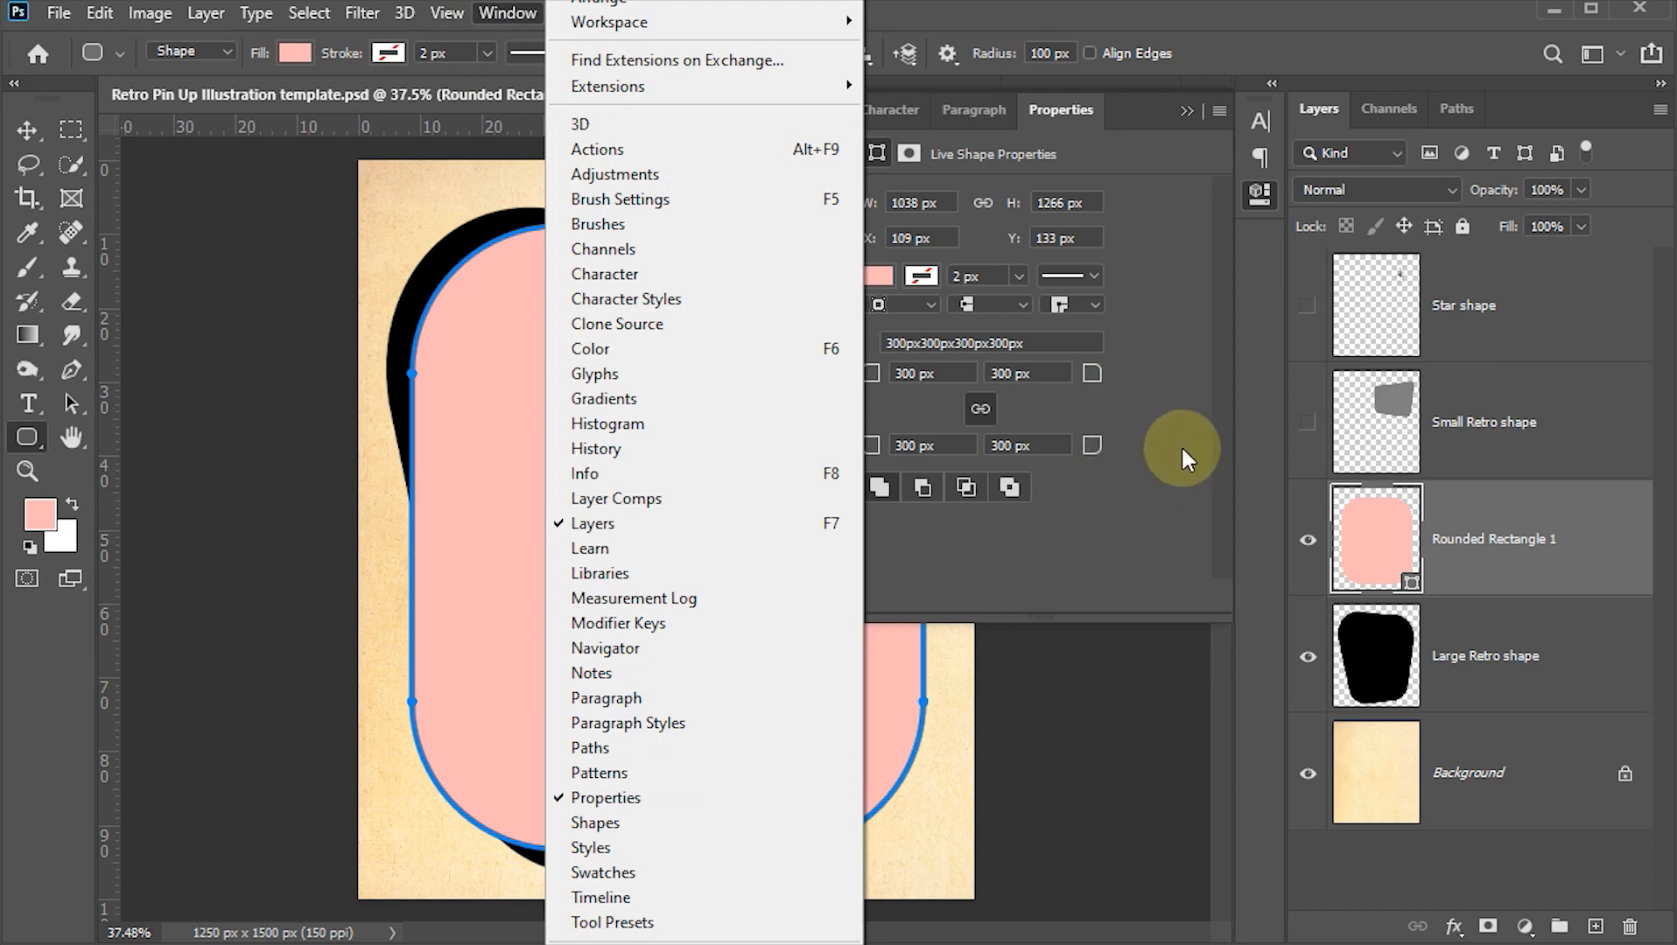
pyautogui.click(1258, 193)
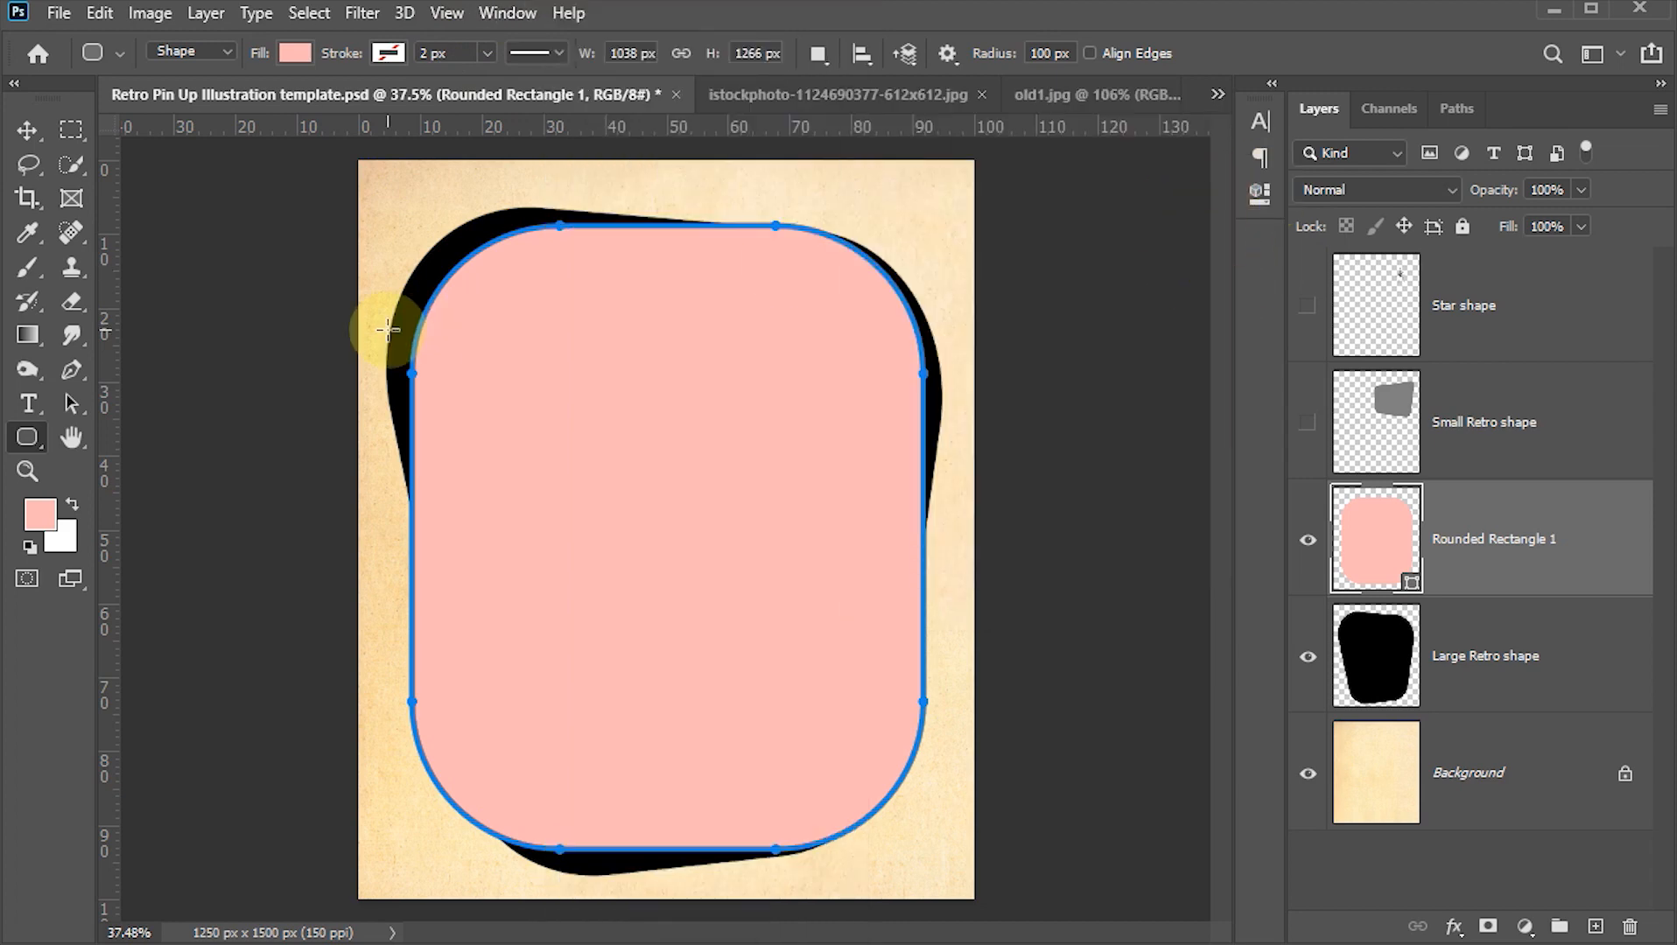
# - Distort the pink rectangle's corners with Free Transform to match the black retro shape's outline, accepting conversion to a regular path
pyautogui.hotkey('ctrl', 't')
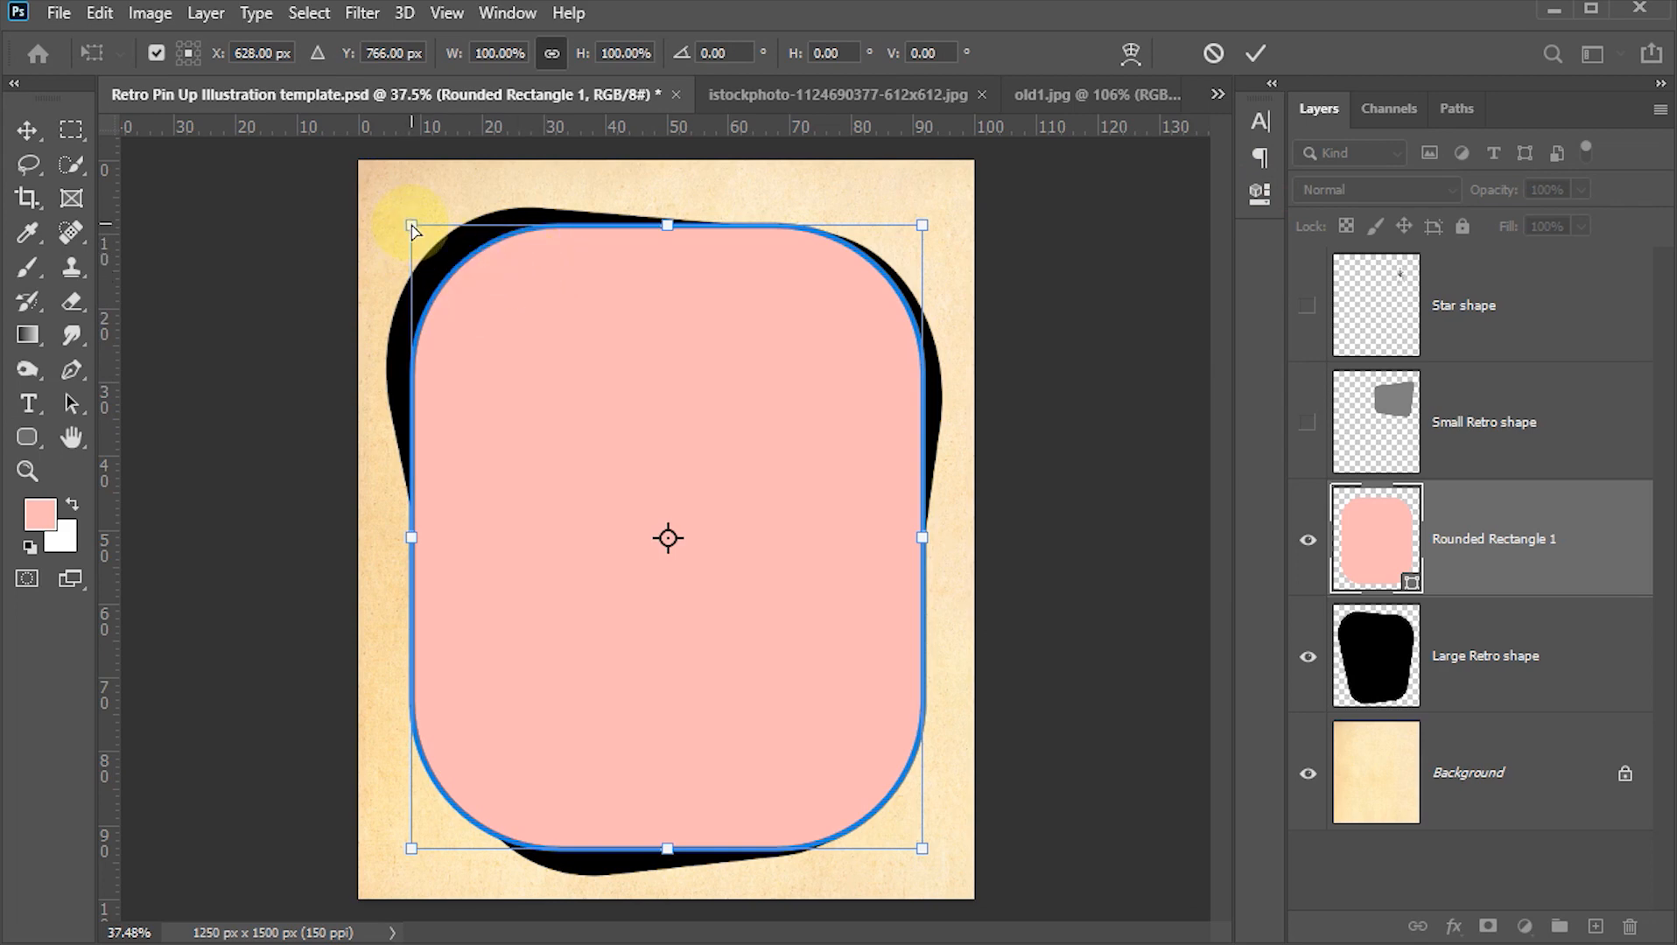
pyautogui.moveTo(412, 230); pyautogui.dragTo(382, 197)
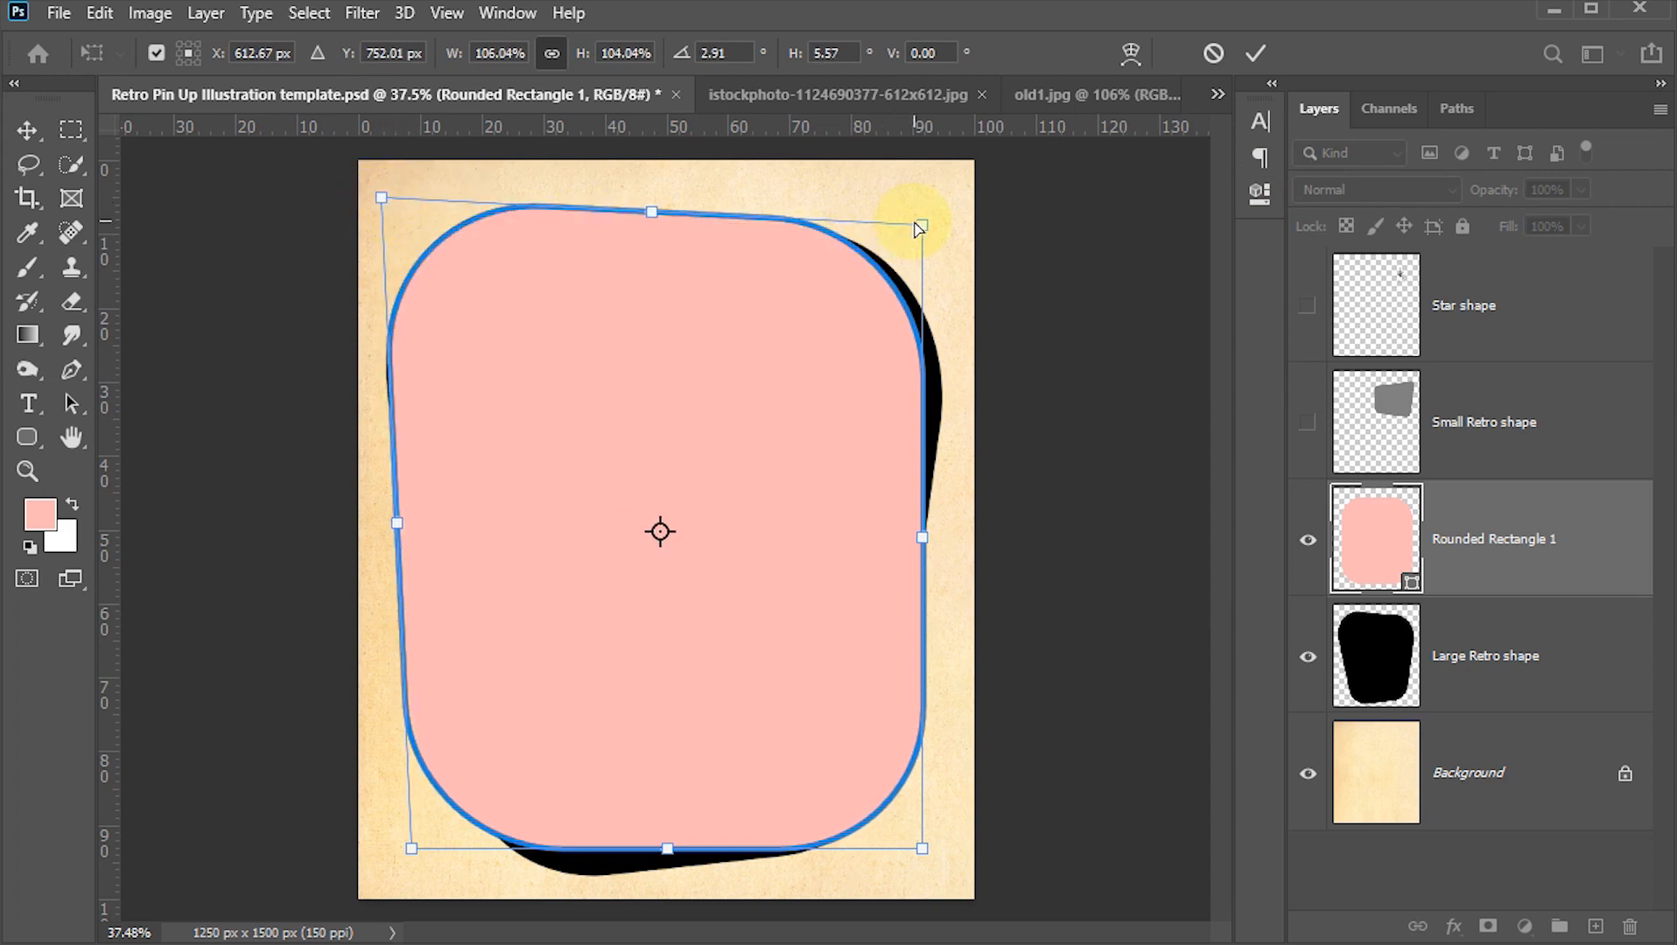
pyautogui.moveTo(922, 225); pyautogui.dragTo(949, 212)
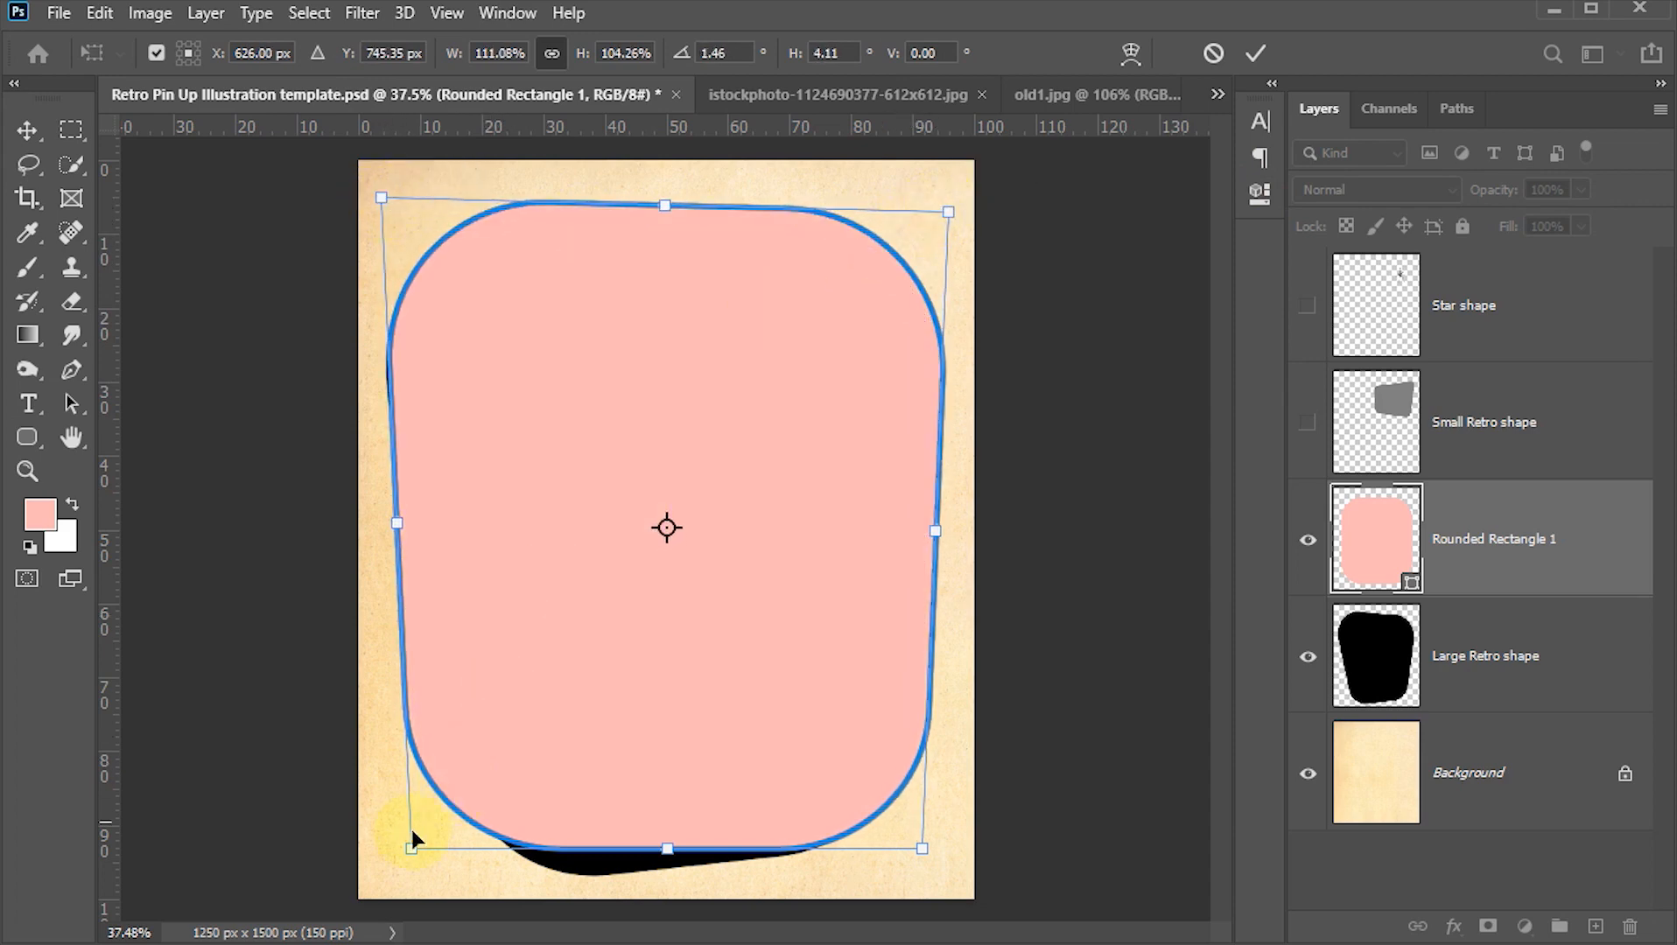
pyautogui.moveTo(409, 849); pyautogui.dragTo(495, 896)
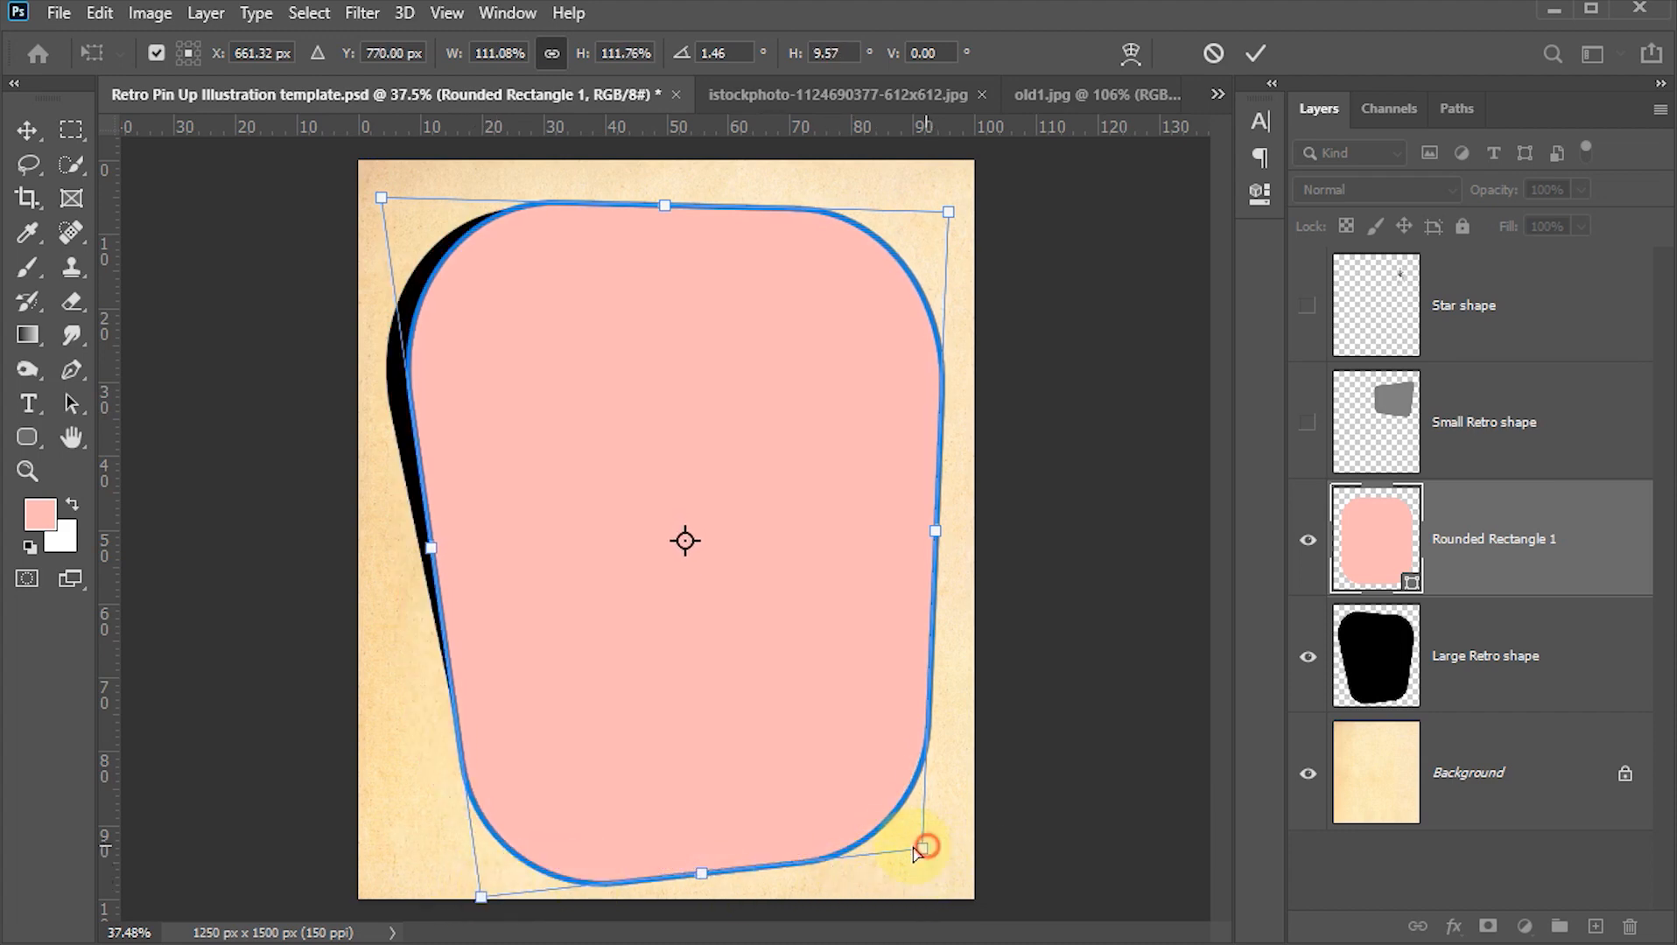
pyautogui.moveTo(921, 848); pyautogui.dragTo(885, 841)
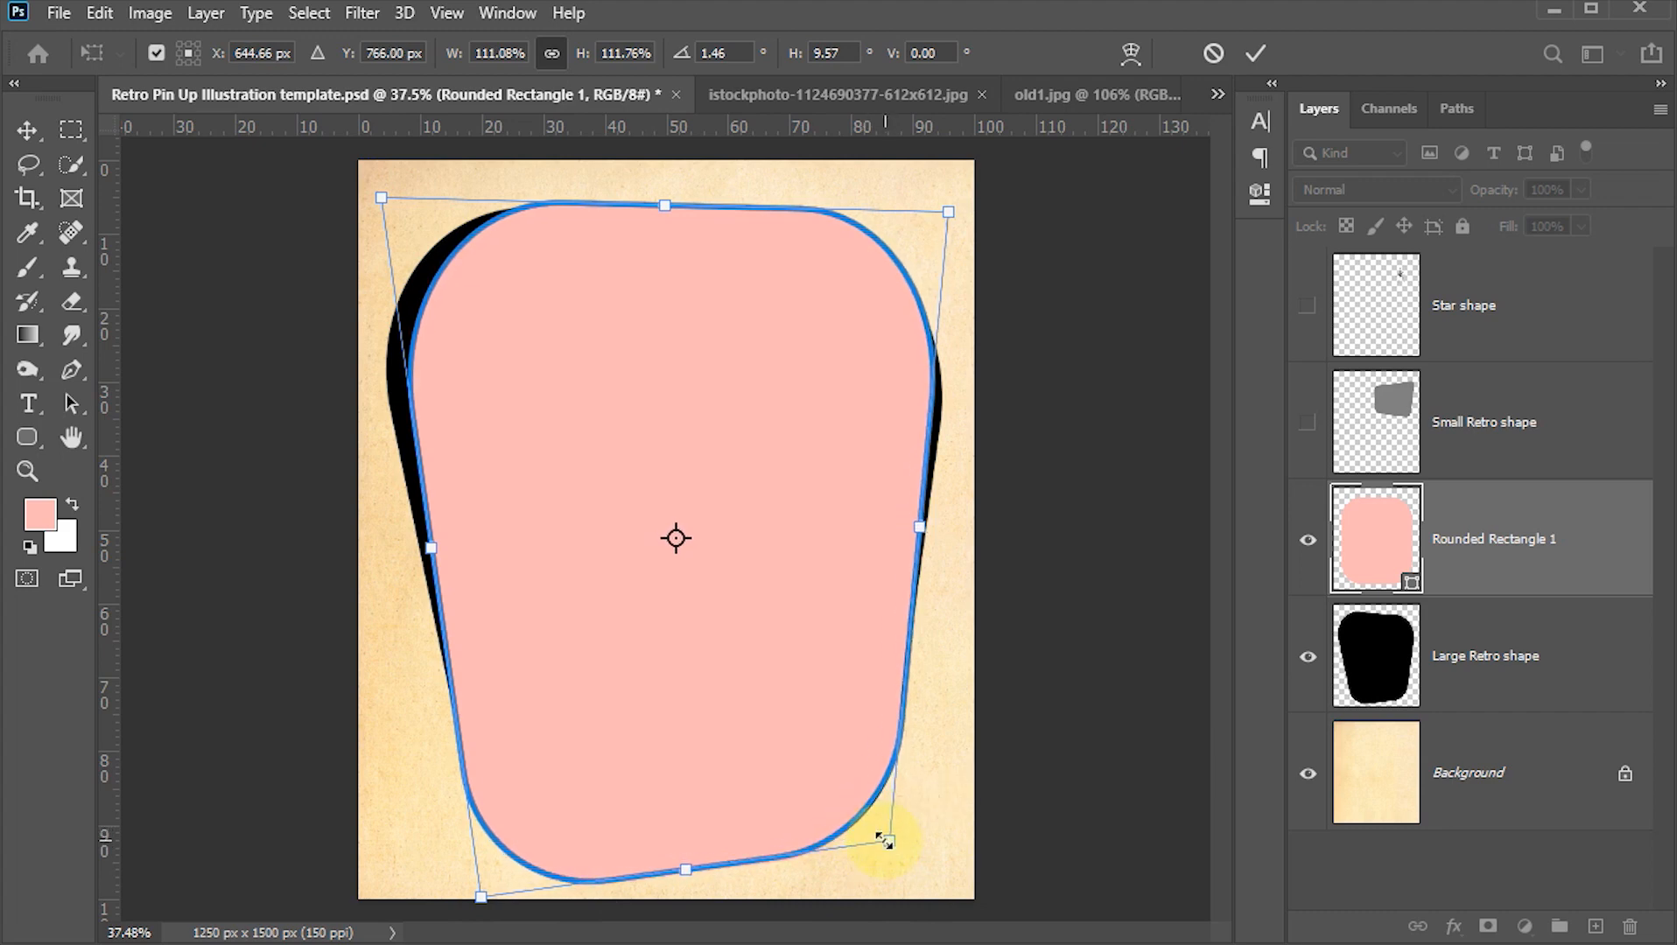
pyautogui.moveTo(480, 896); pyautogui.dragTo(476, 877)
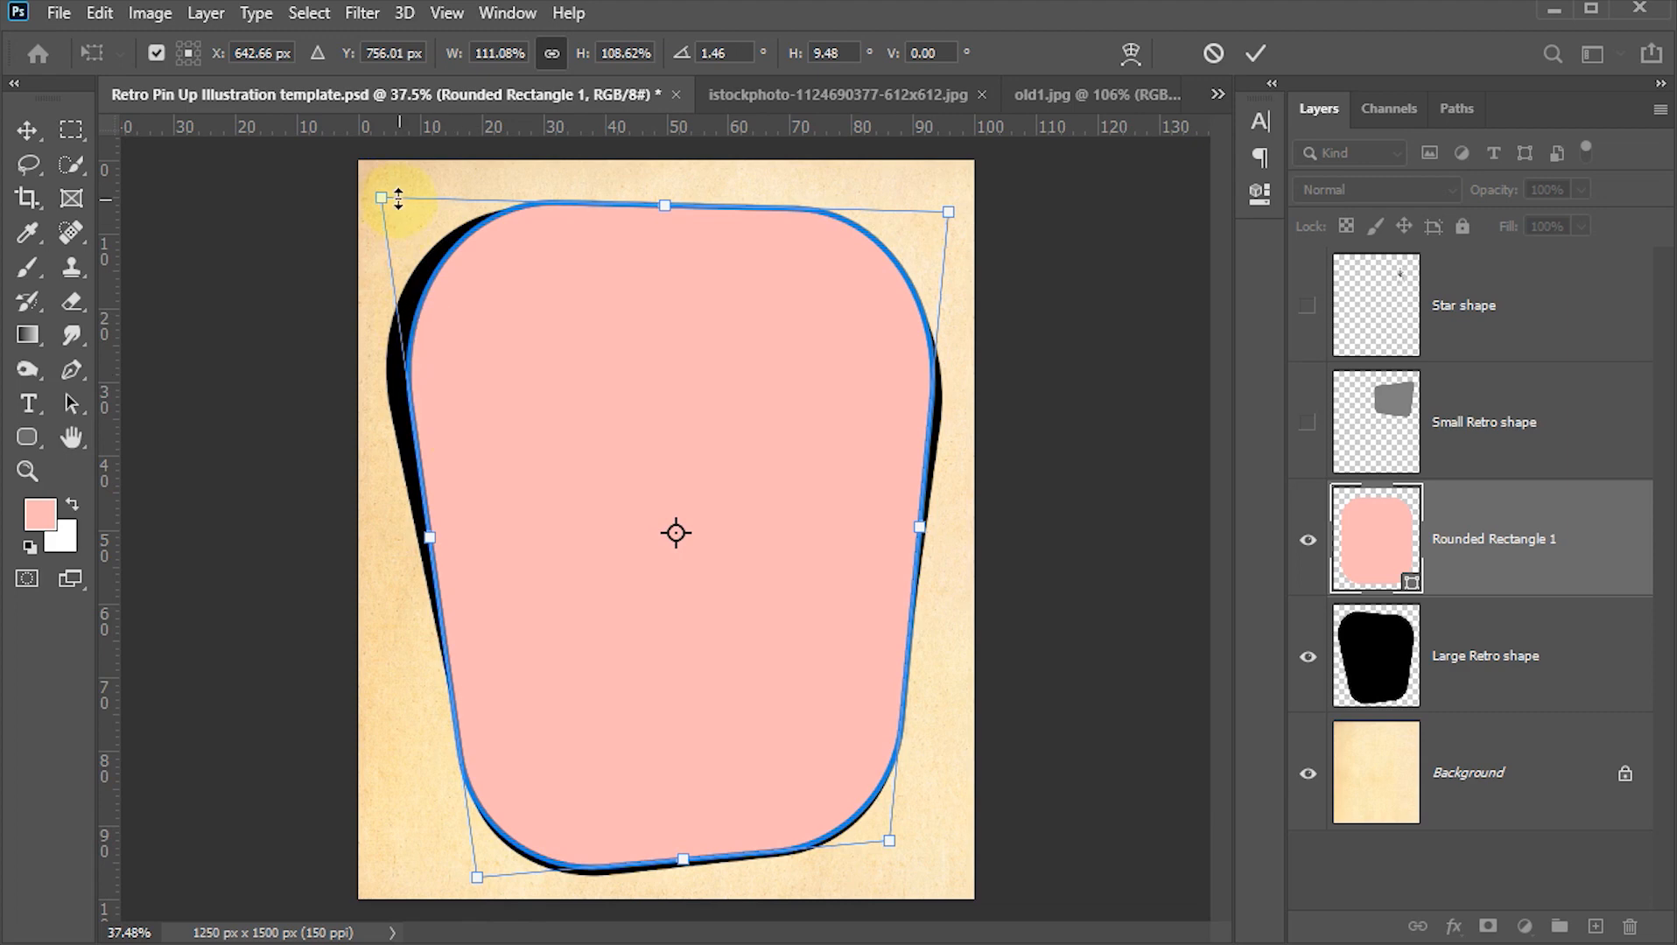
pyautogui.moveTo(381, 198); pyautogui.dragTo(345, 203)
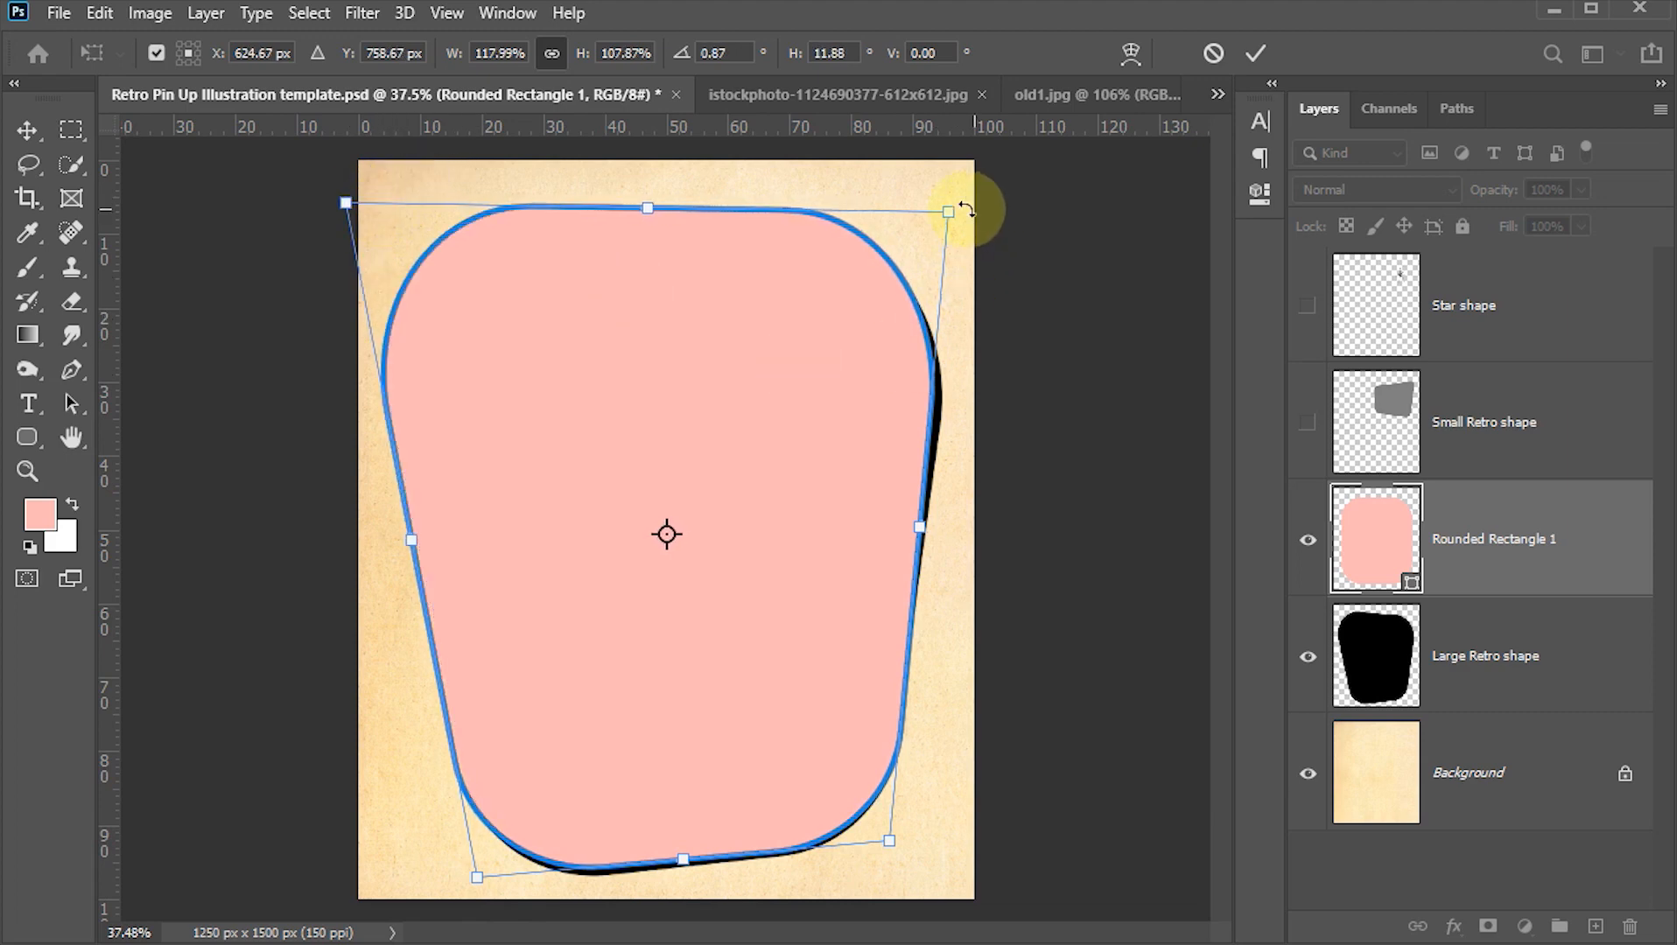
pyautogui.moveTo(956, 214); pyautogui.dragTo(960, 233)
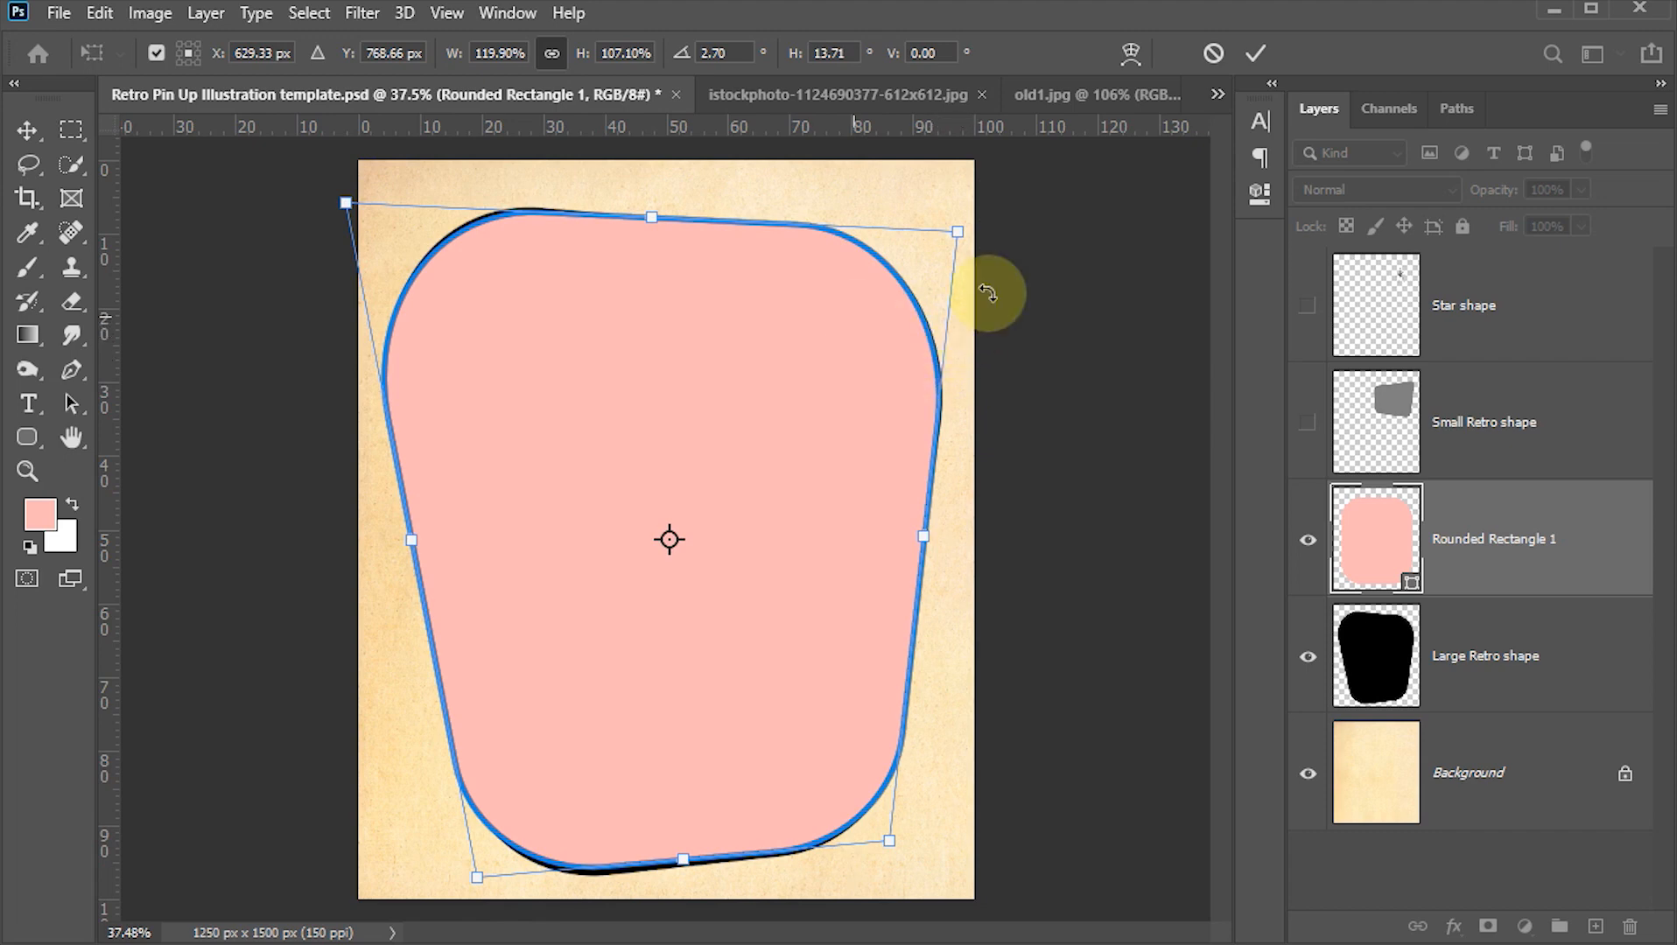
pyautogui.click(1253, 52)
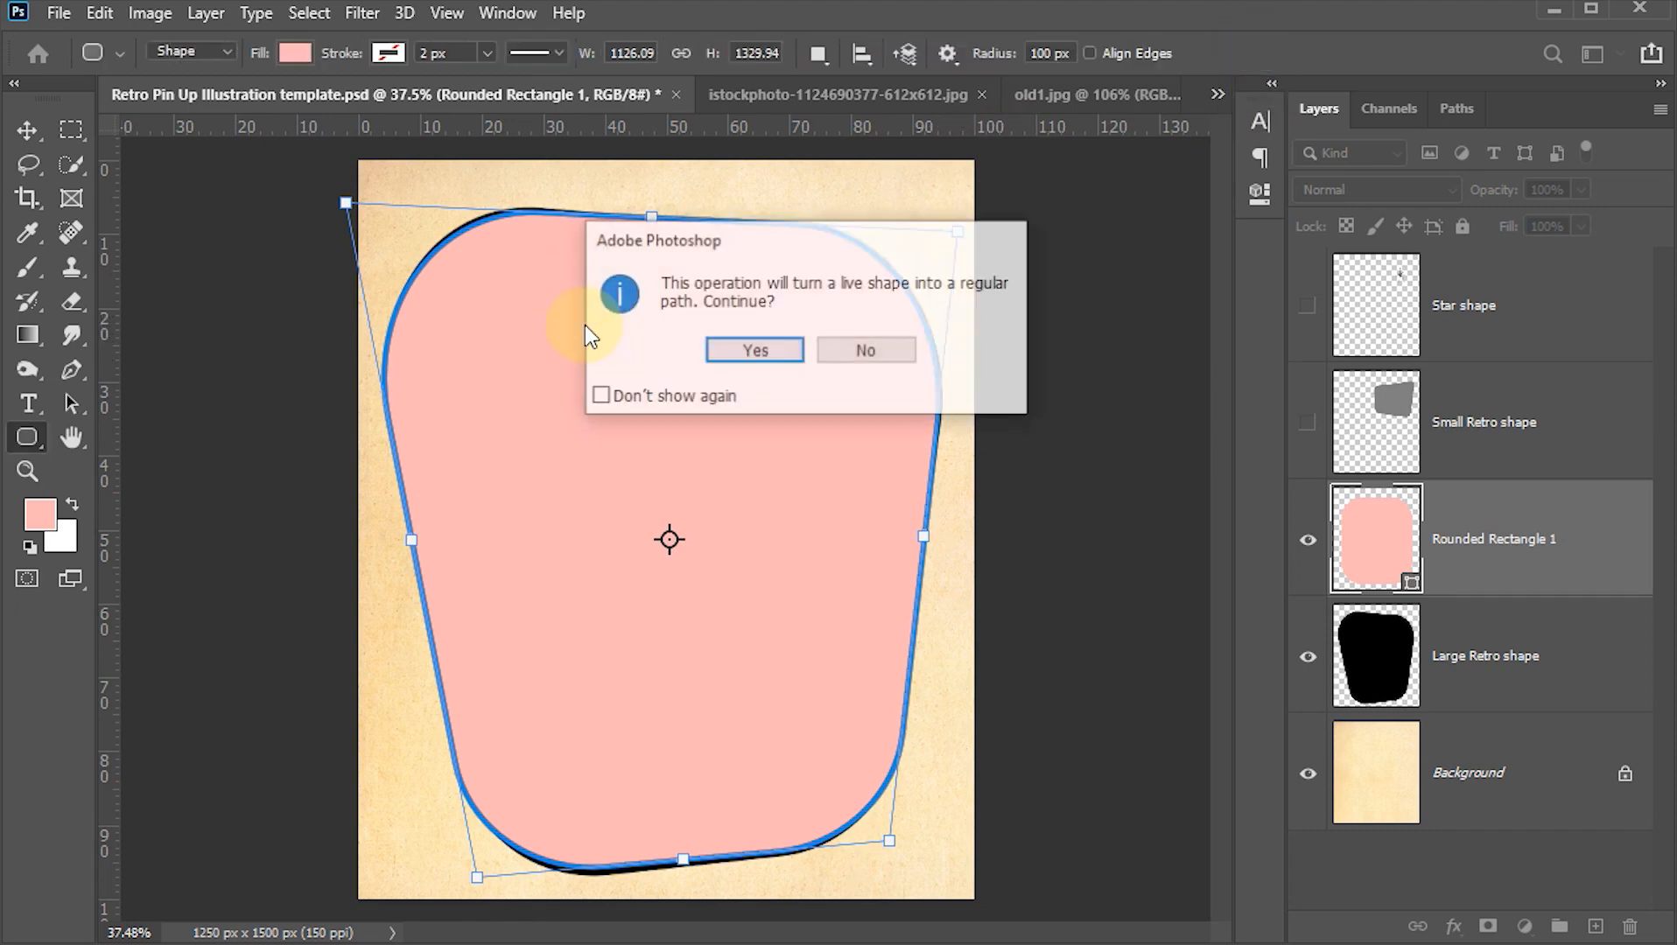
pyautogui.click(740, 349)
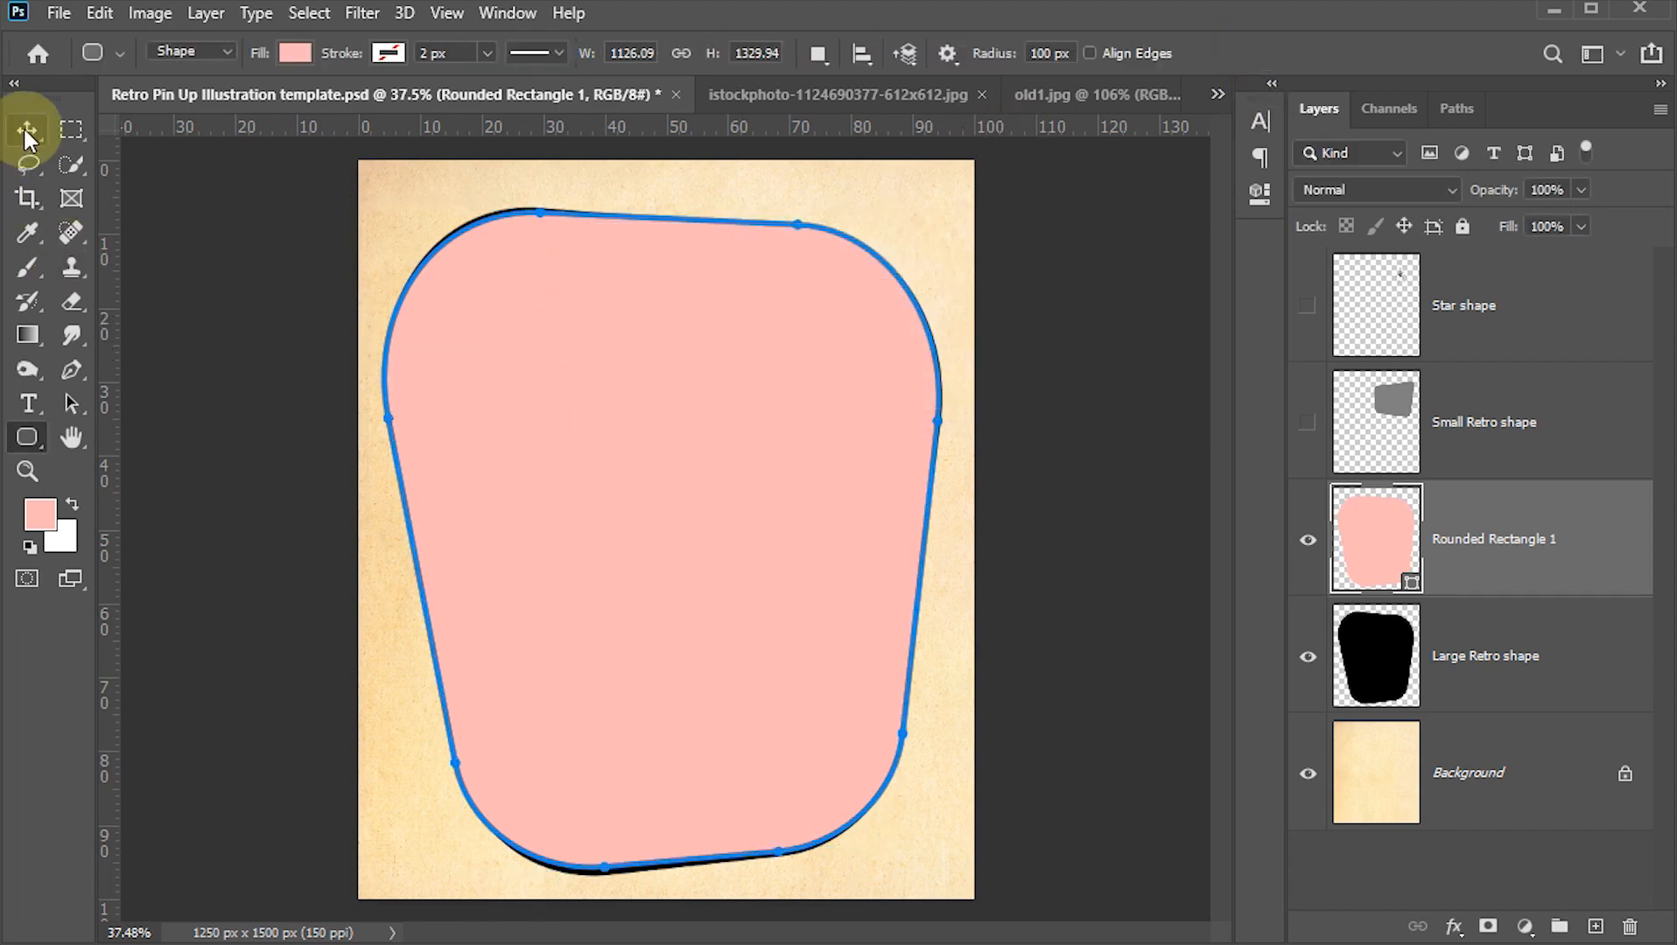
# - Delete the pink Rounded Rectangle 1 layer and hide the Large Retro shape layer
pyautogui.click(27, 130)
pyautogui.click(609, 493)
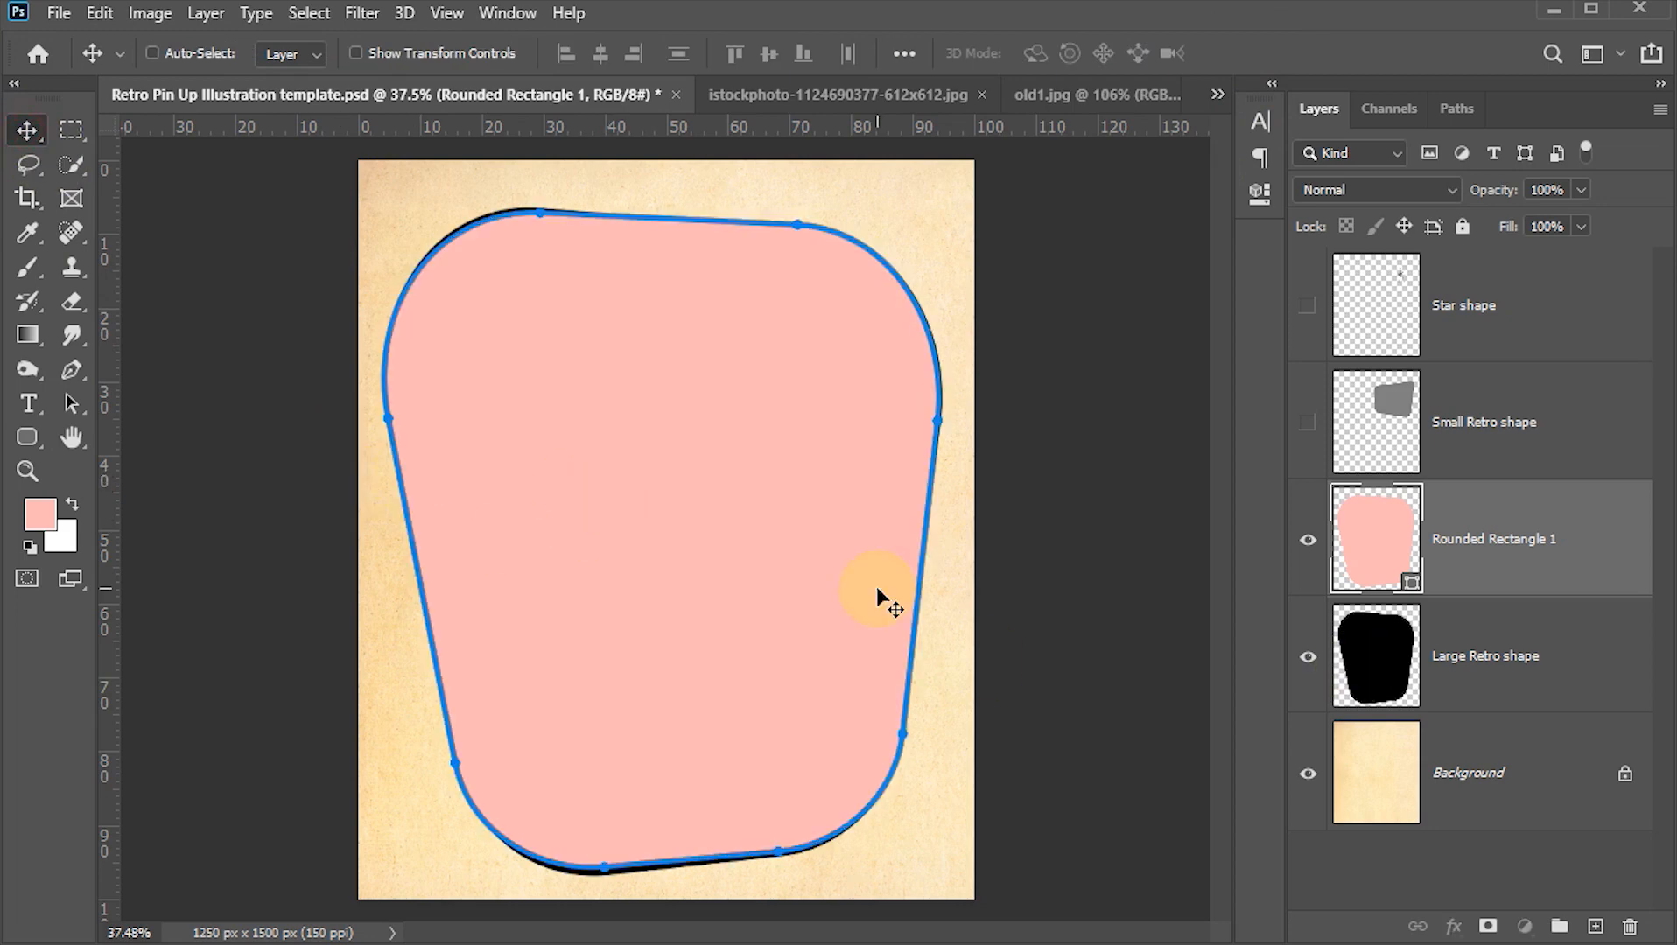
pyautogui.moveTo(1380, 551); pyautogui.dragTo(1628, 926)
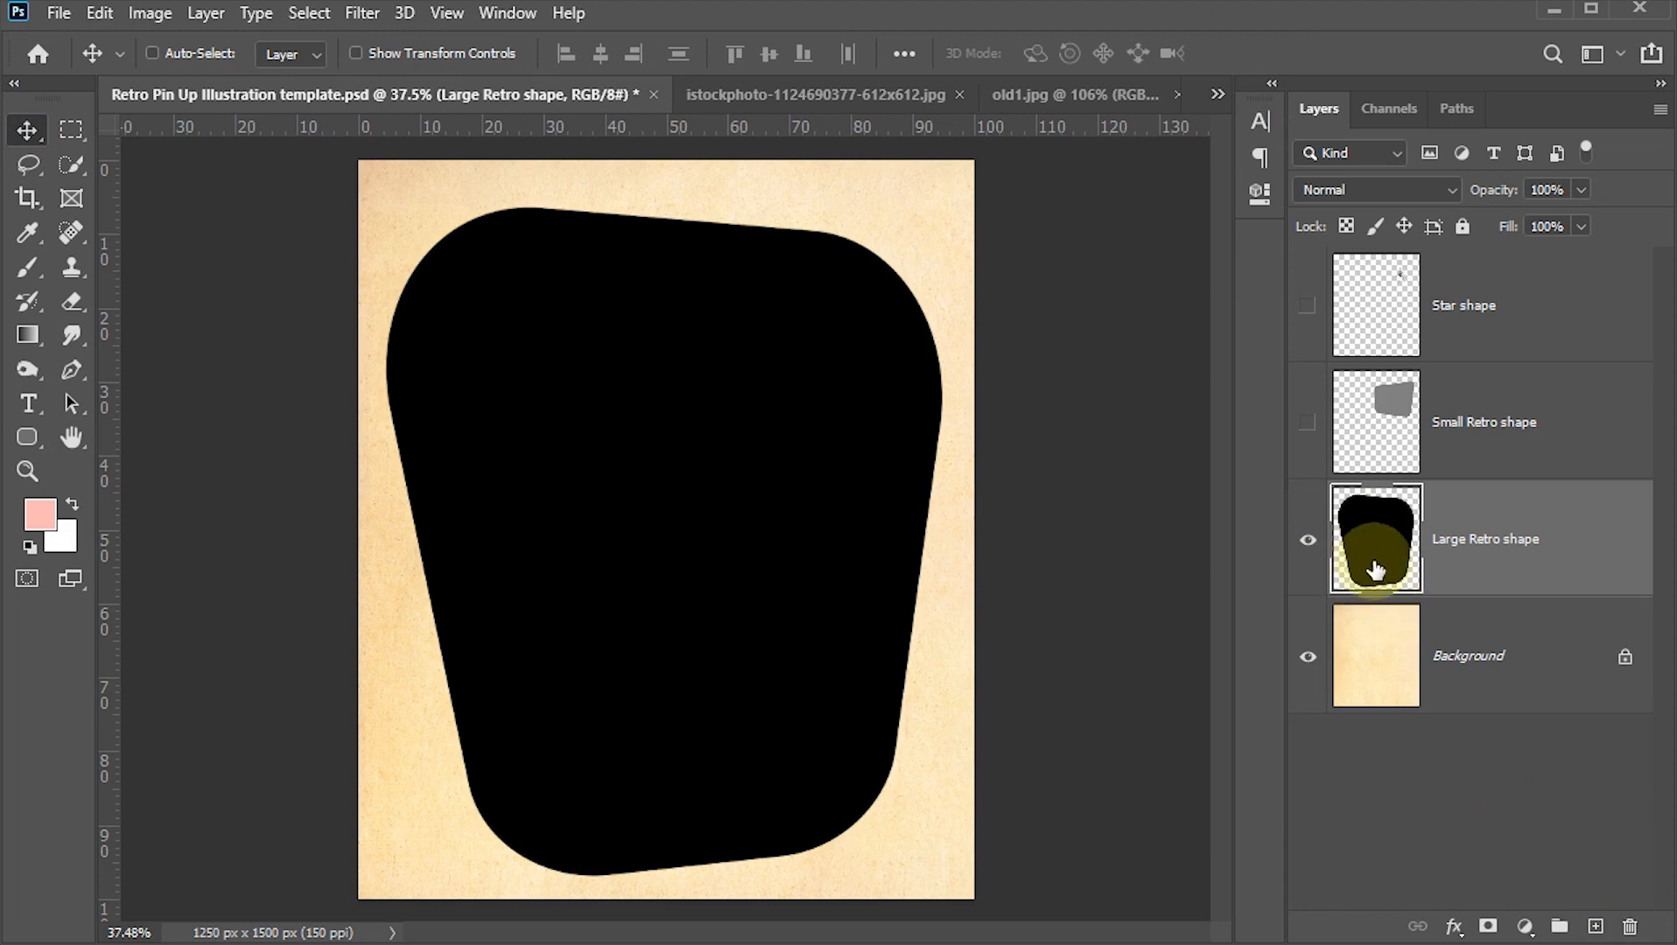
pyautogui.click(1308, 548)
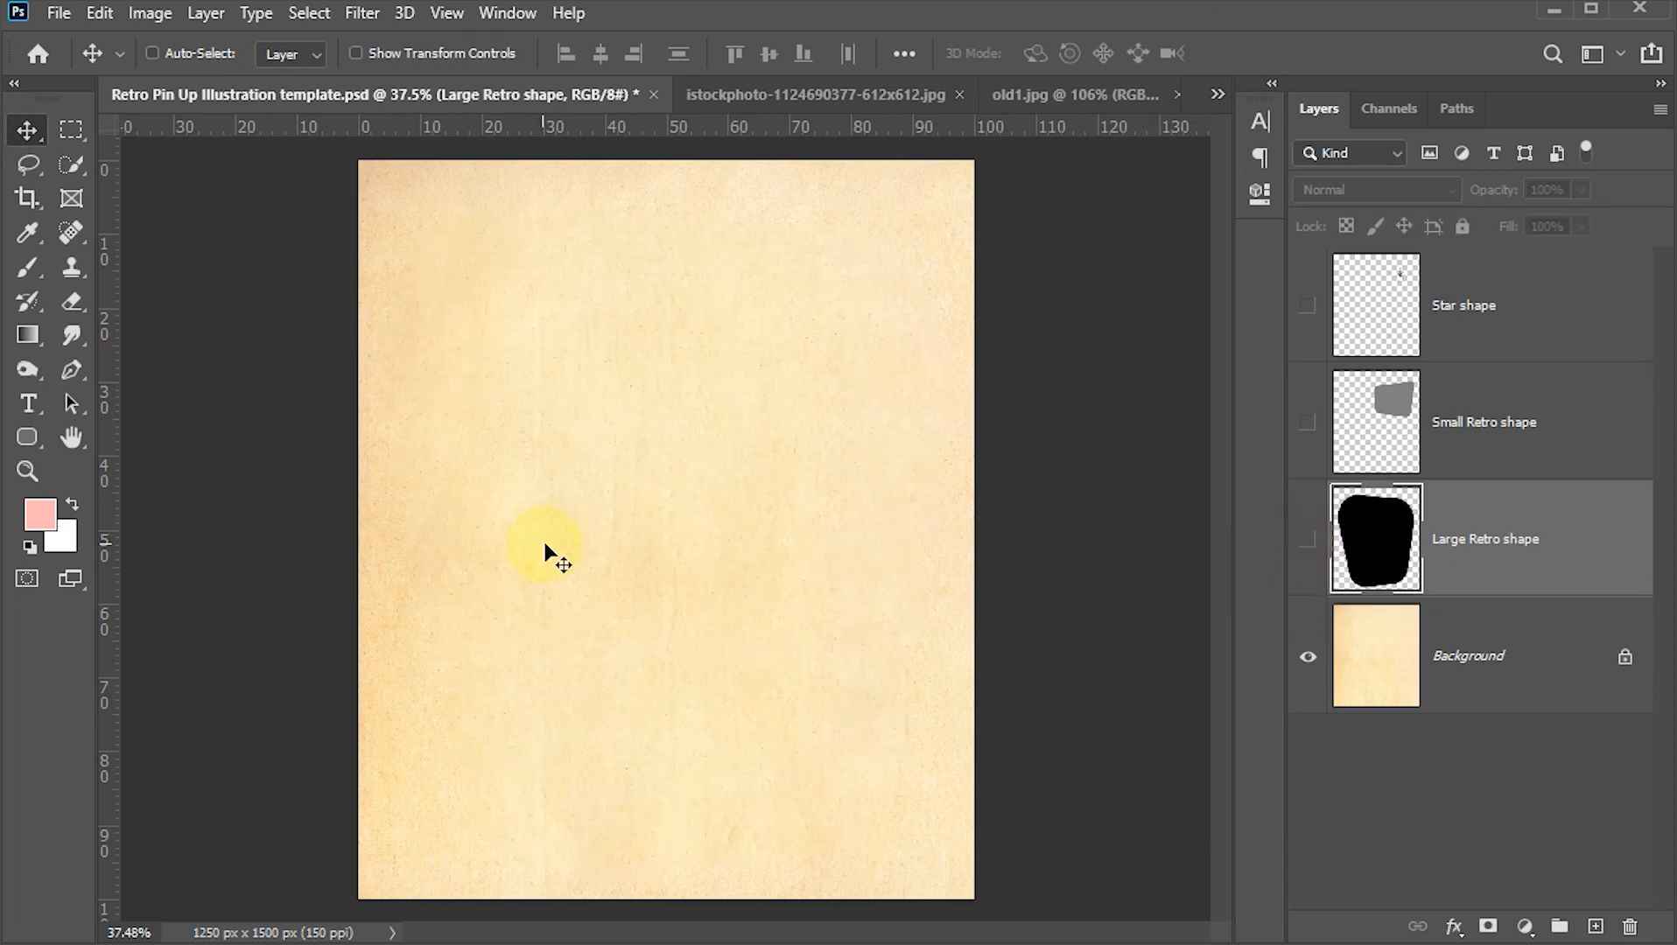
# - Bring the orange sunburst stock image into the Retro Pin Up template as a layer above Large Retro shape
pyautogui.click(759, 95)
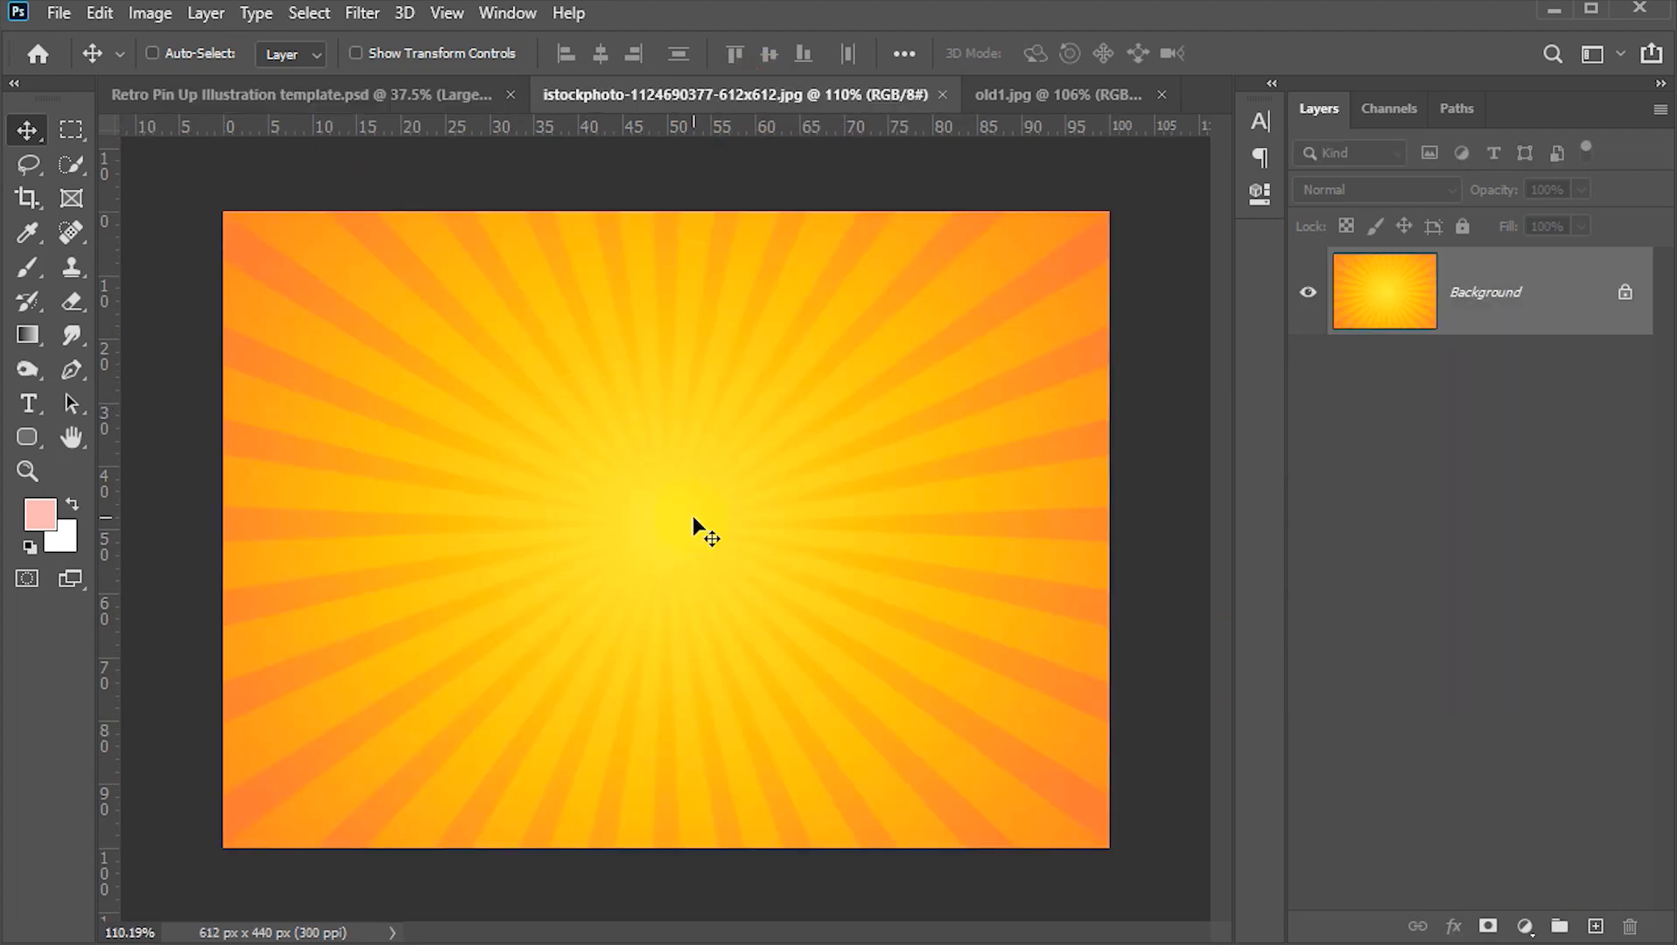
pyautogui.moveTo(770, 512); pyautogui.dragTo(709, 527)
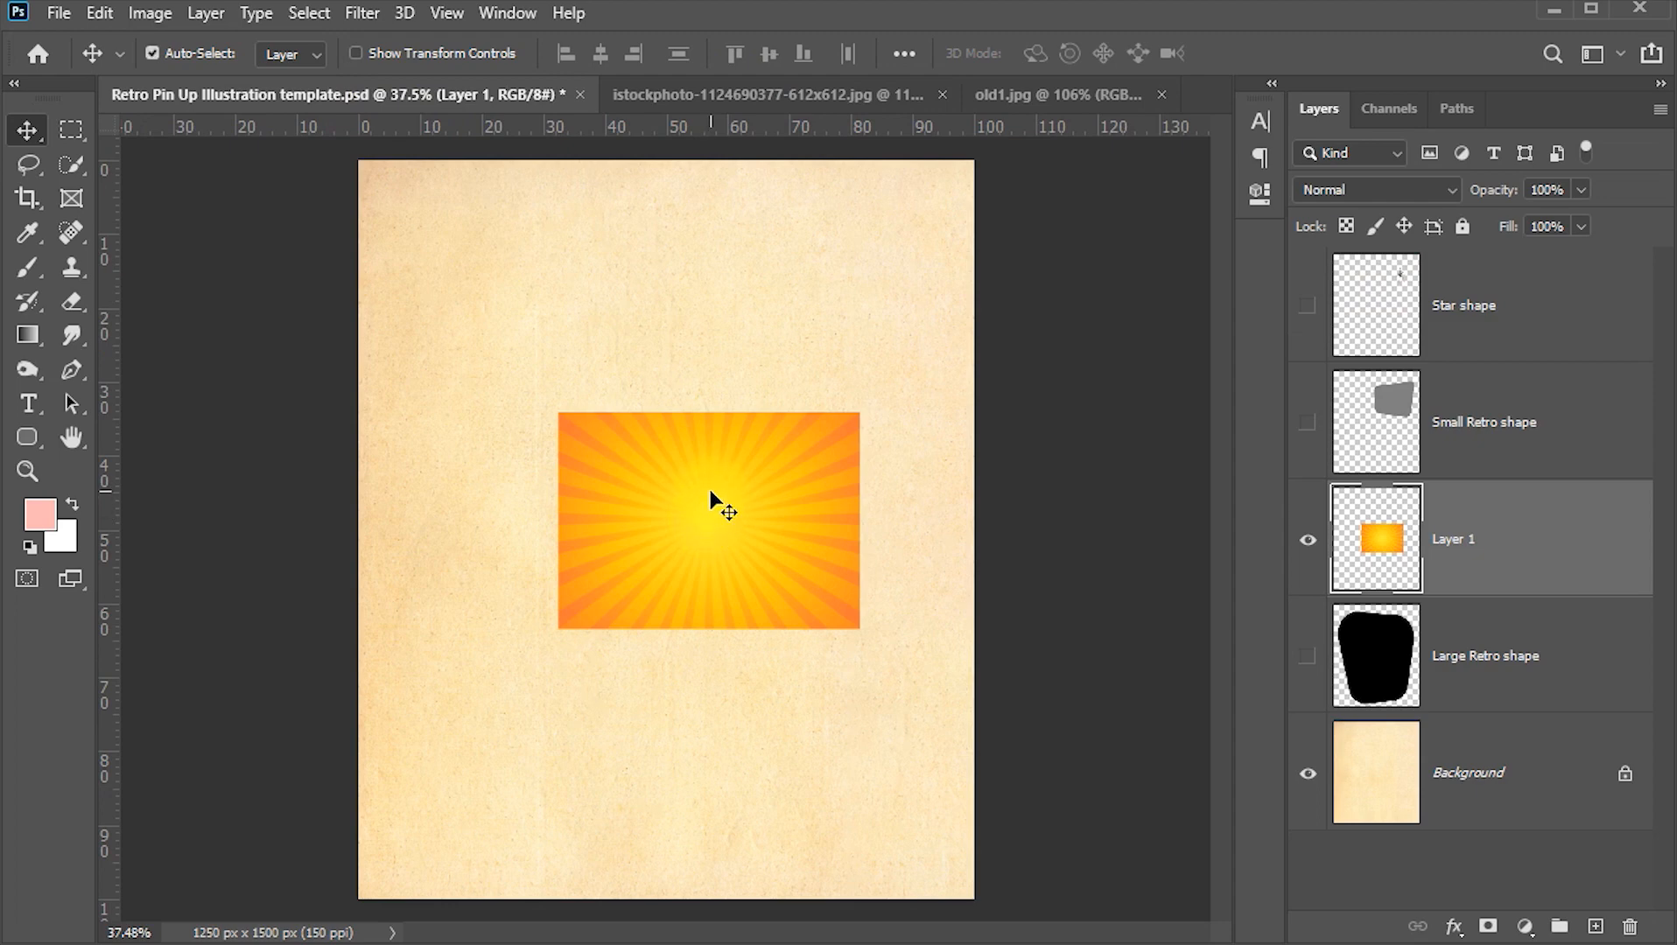
# - Check the template's width, height and resolution in Image Size without changing them
pyautogui.hotkey('ctrl', 'alt', 'i')
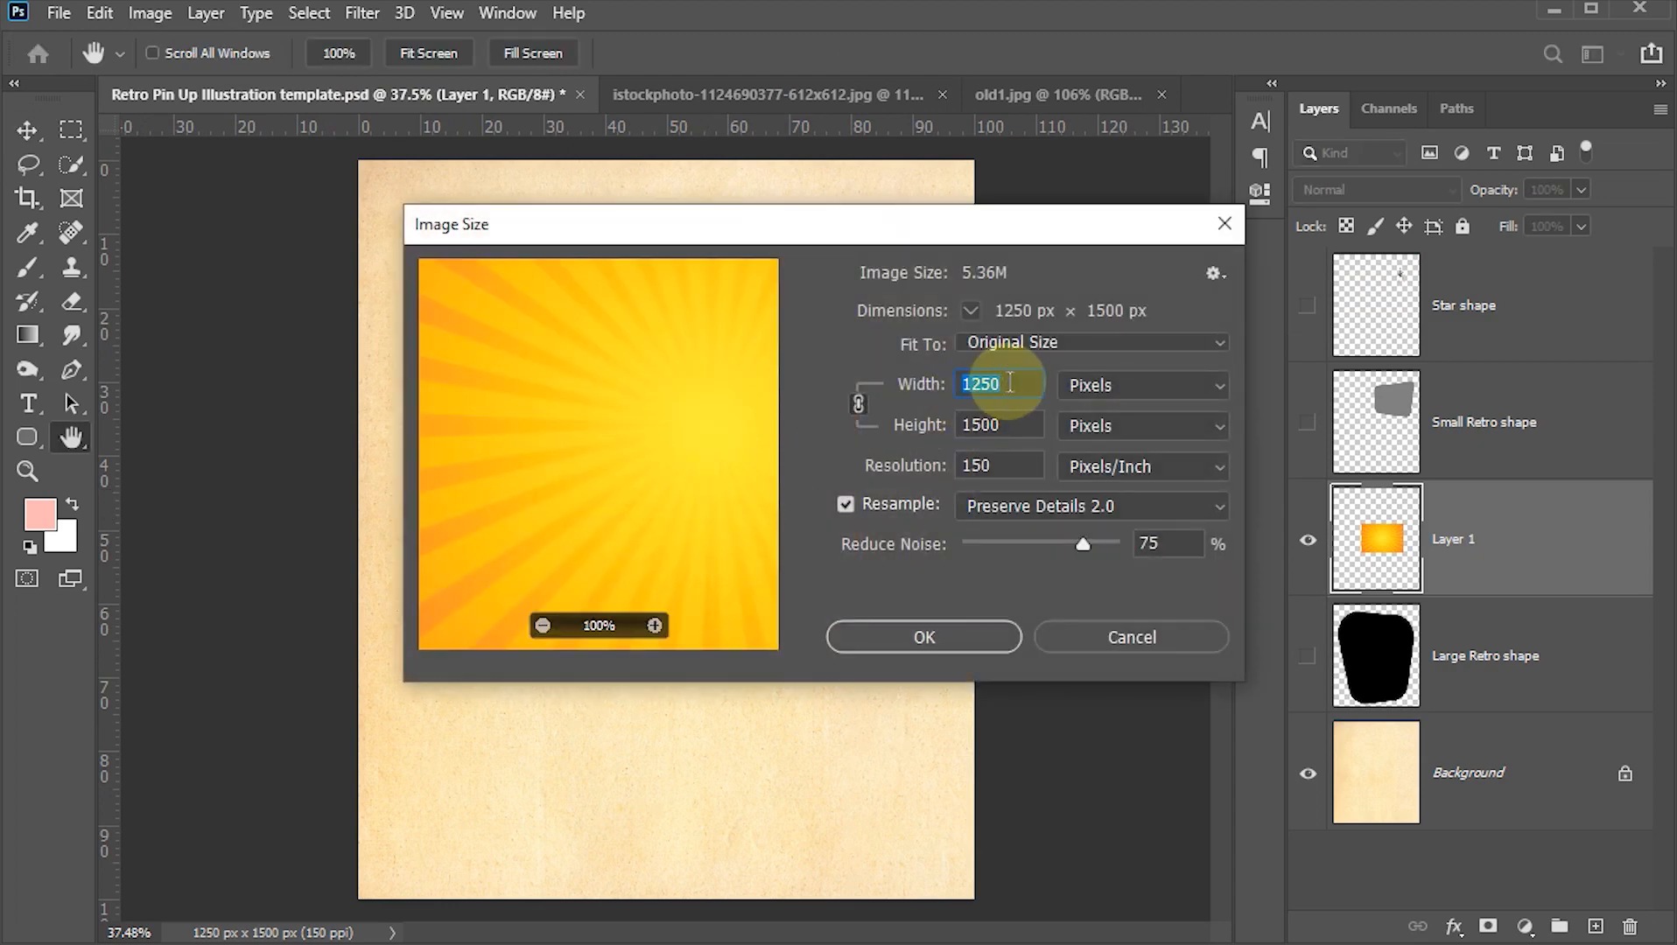
pyautogui.click(1015, 422)
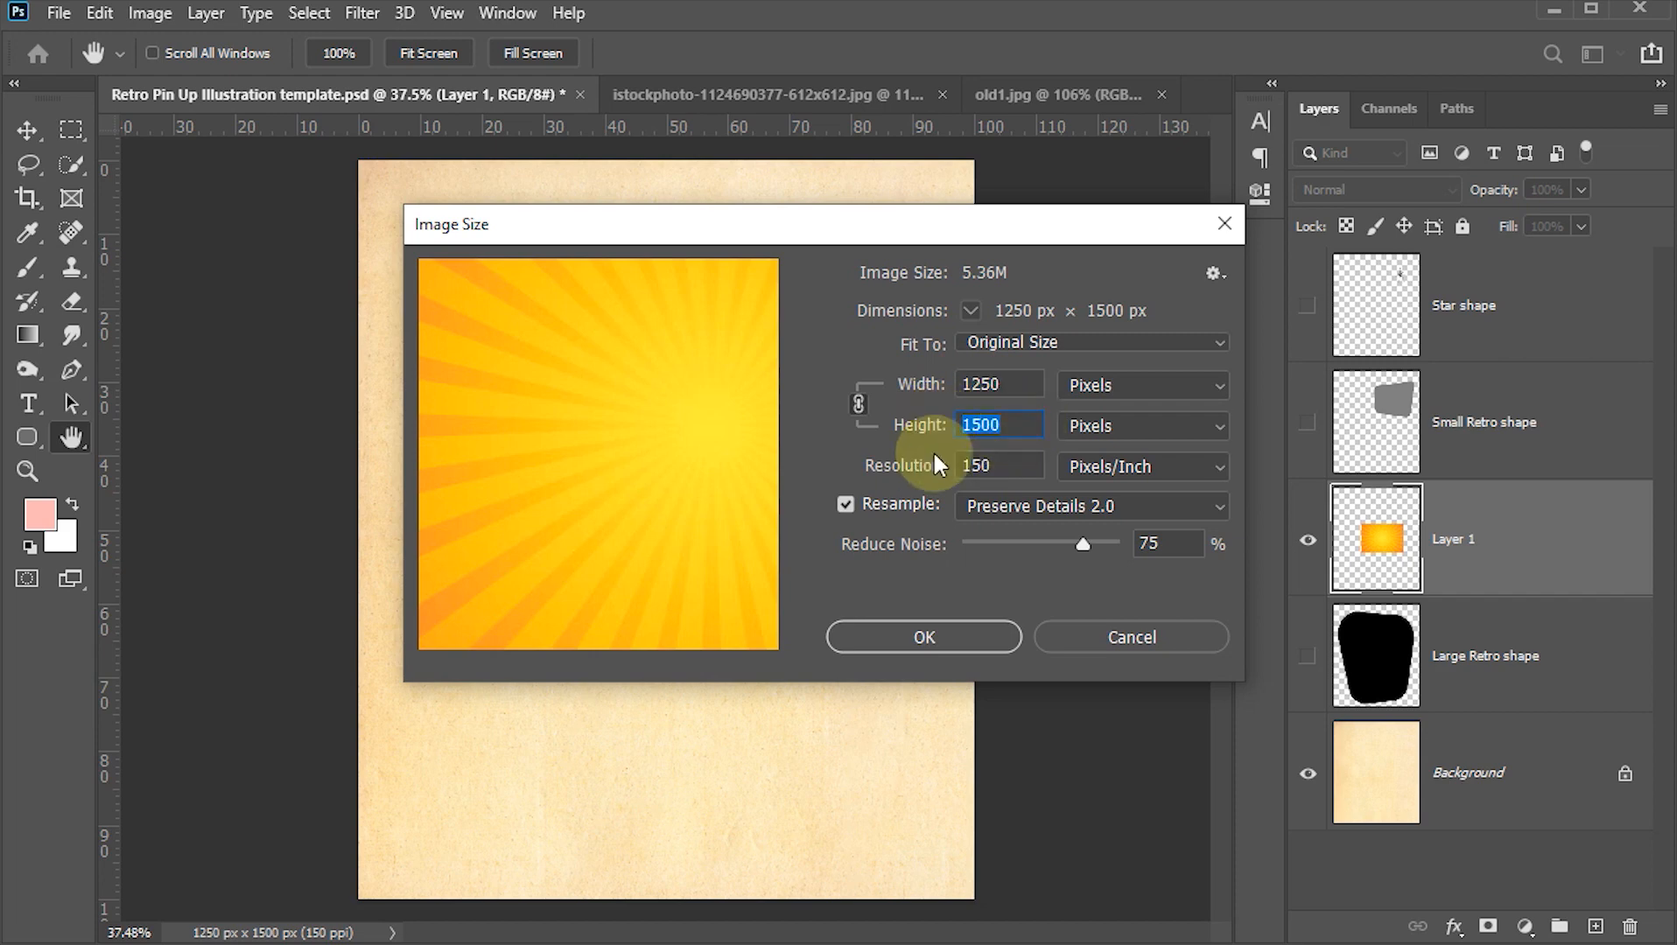
pyautogui.press('Tab')
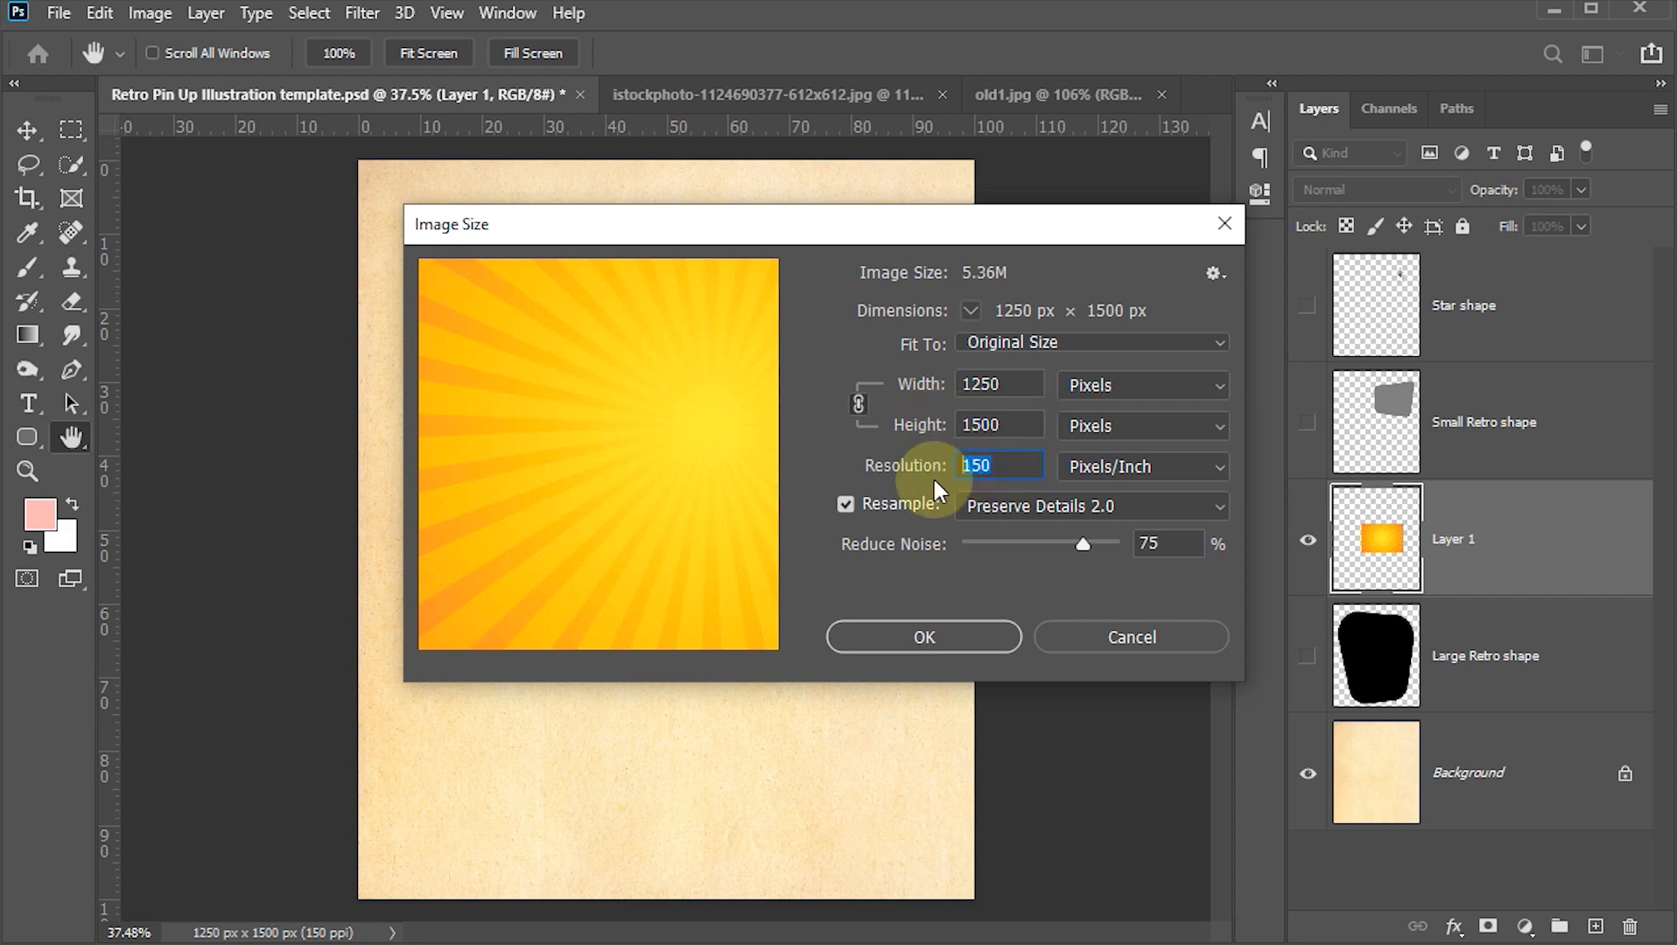
pyautogui.click(1107, 630)
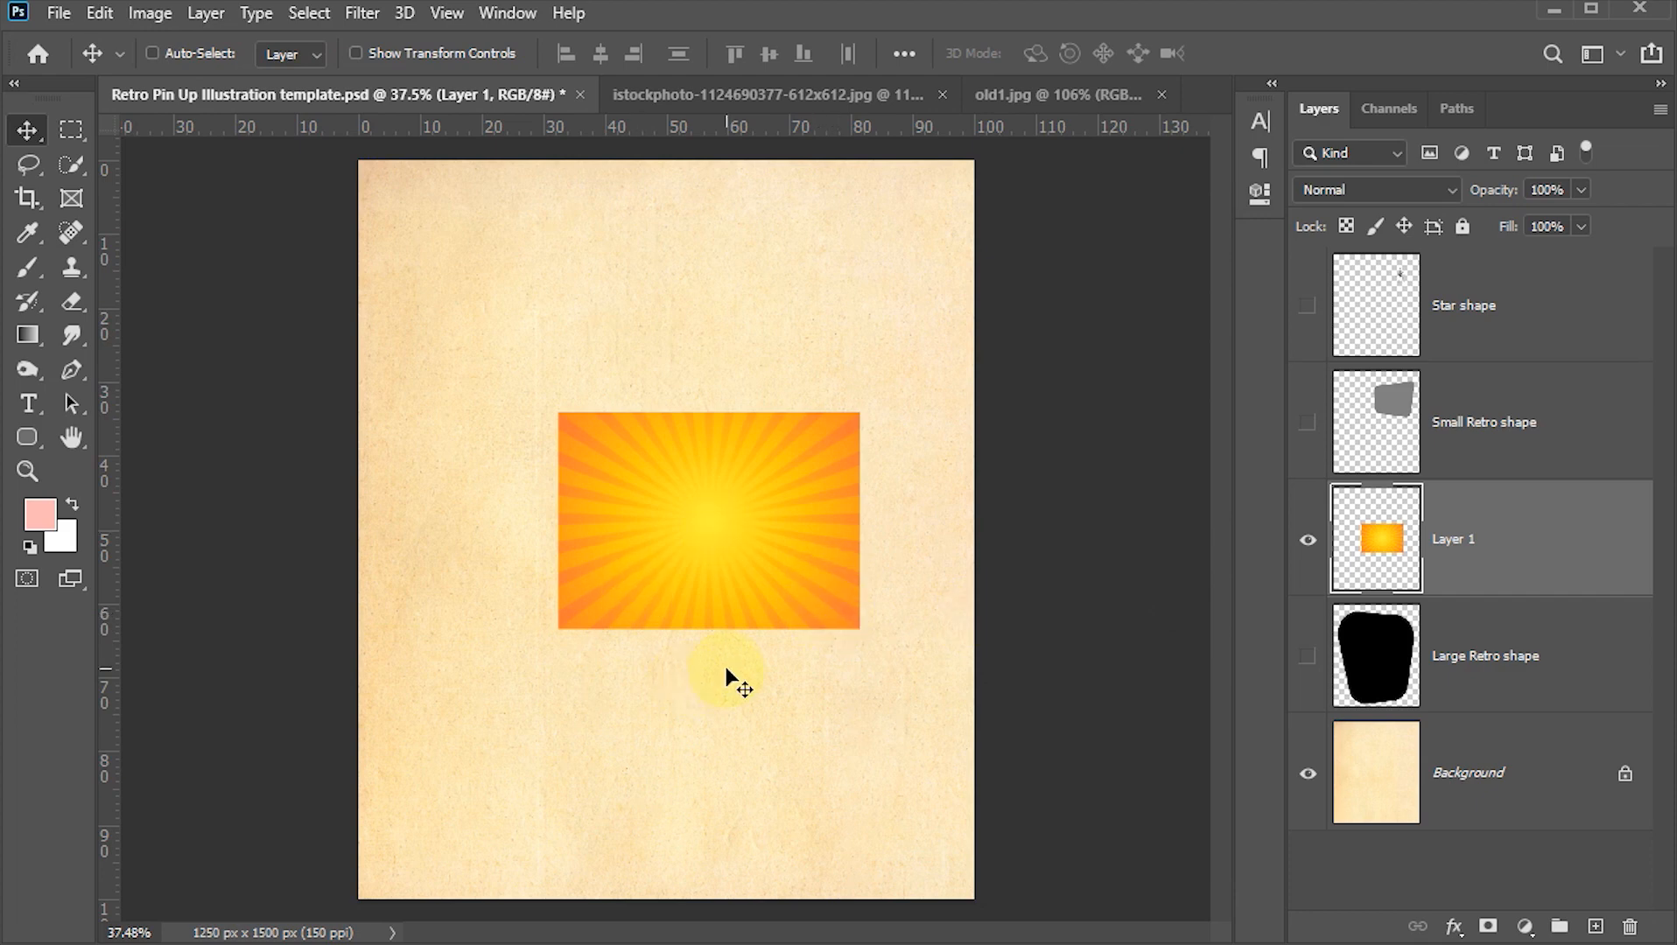
# - Rotate the sunburst layer -90°, centre it on the canvas and scale it up to cover the whole template
pyautogui.hotkey('ctrl', 't')
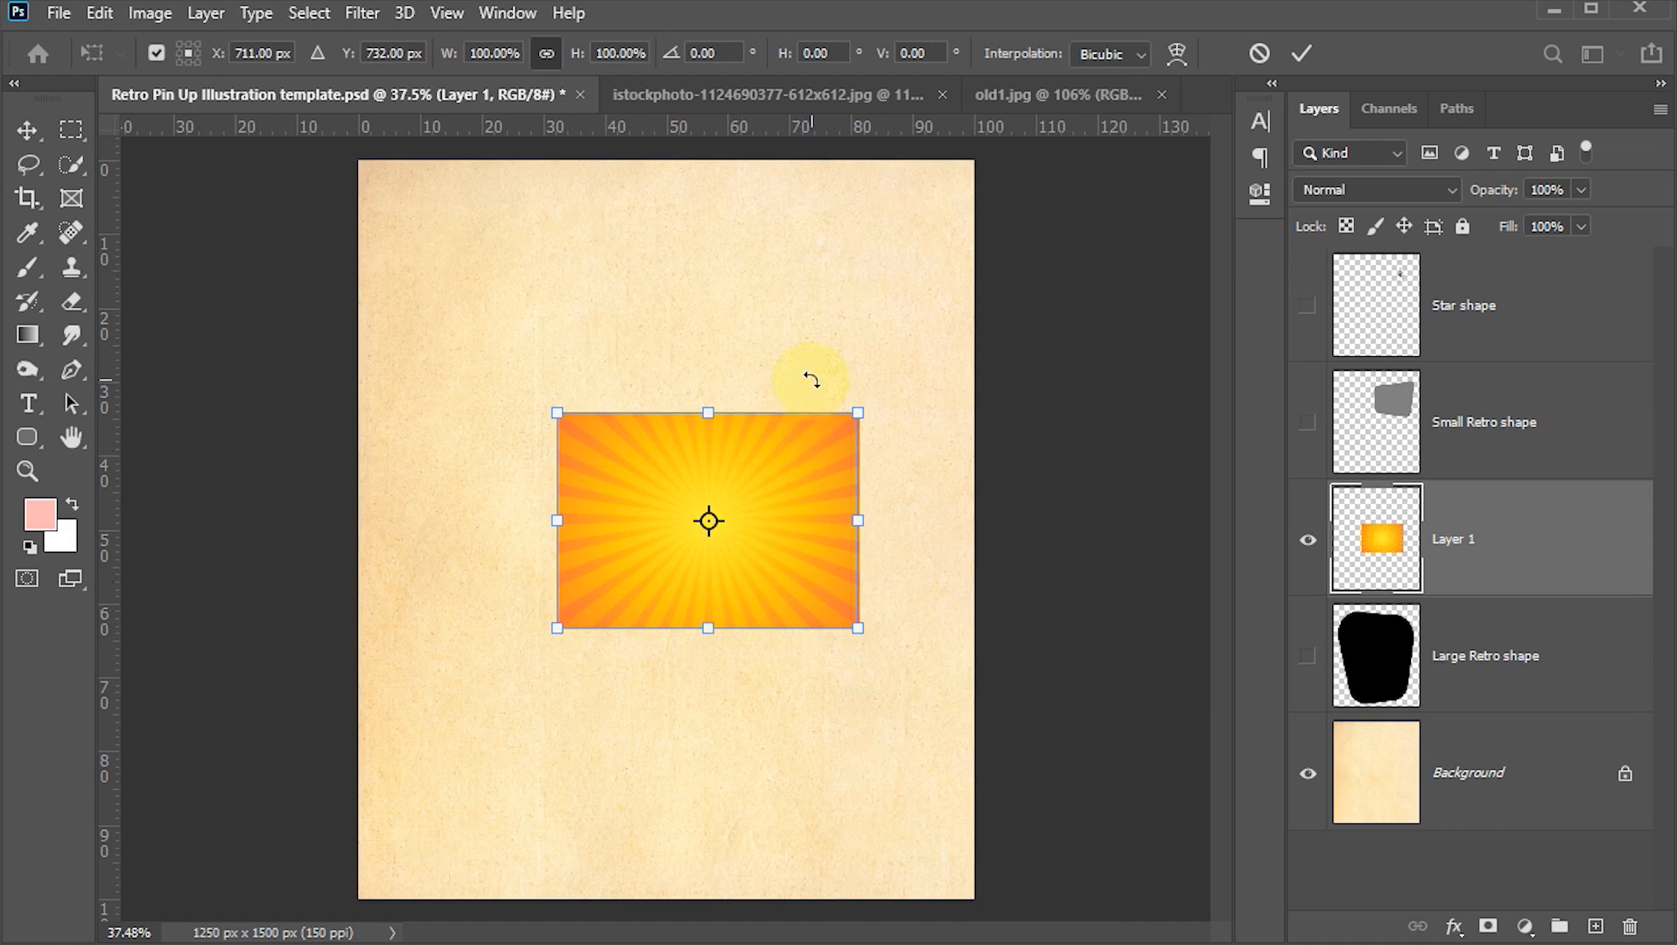
pyautogui.moveTo(812, 366); pyautogui.dragTo(580, 437)
pyautogui.moveTo(766, 488); pyautogui.dragTo(715, 512)
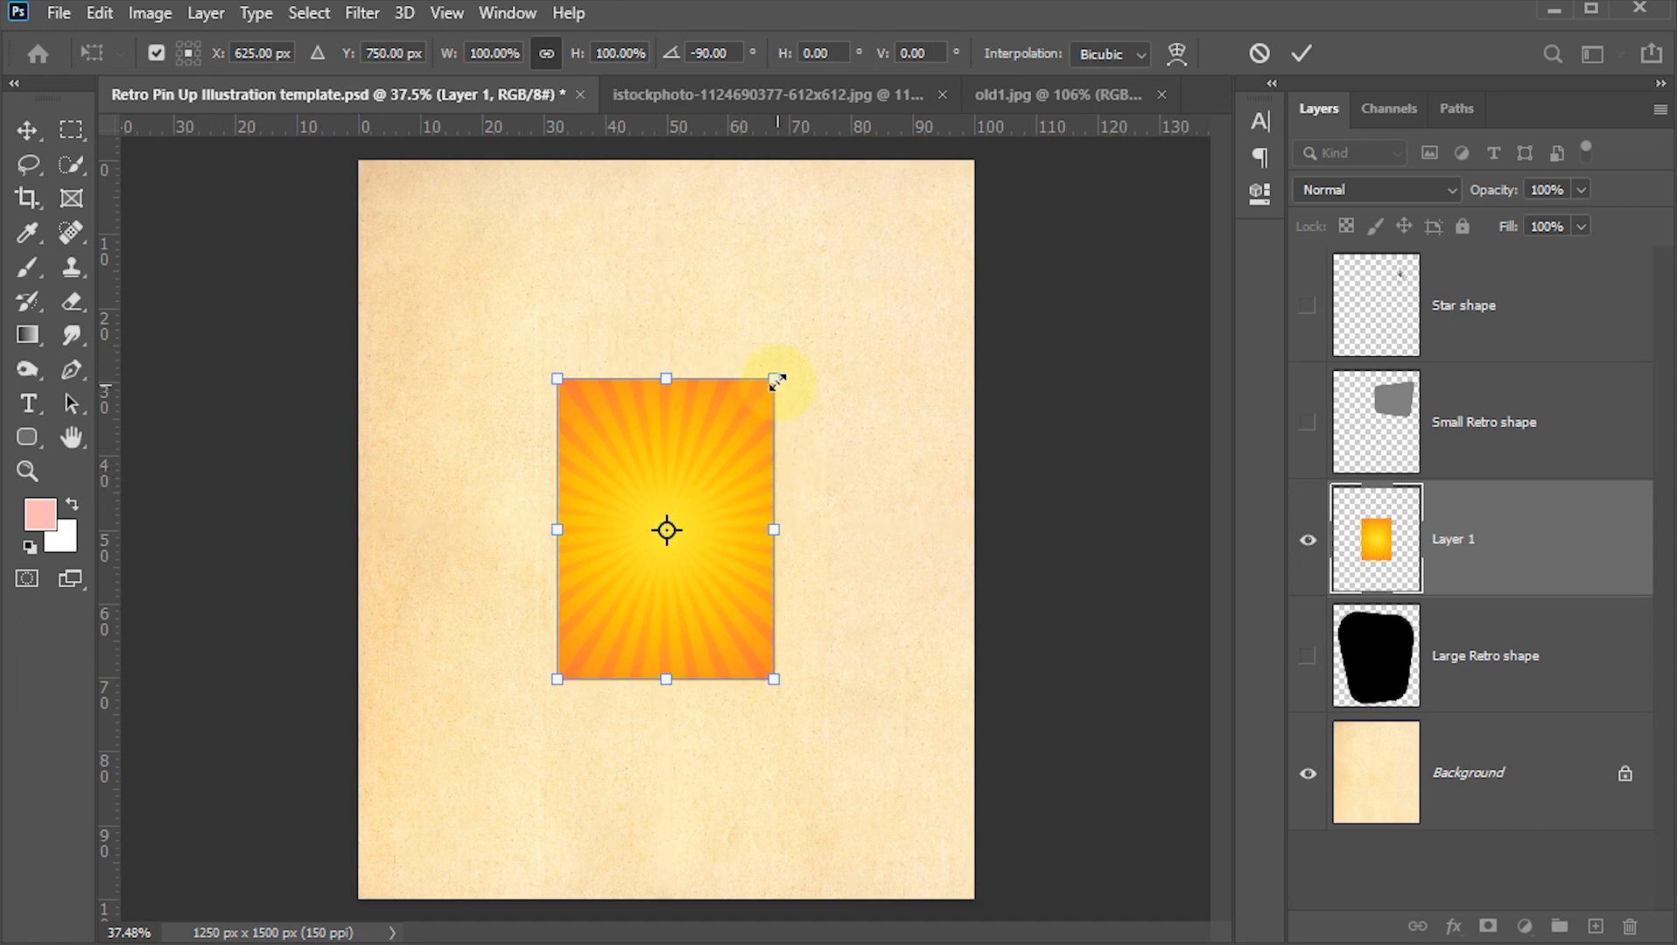
pyautogui.moveTo(777, 381); pyautogui.dragTo(1114, 194)
pyautogui.click(1302, 53)
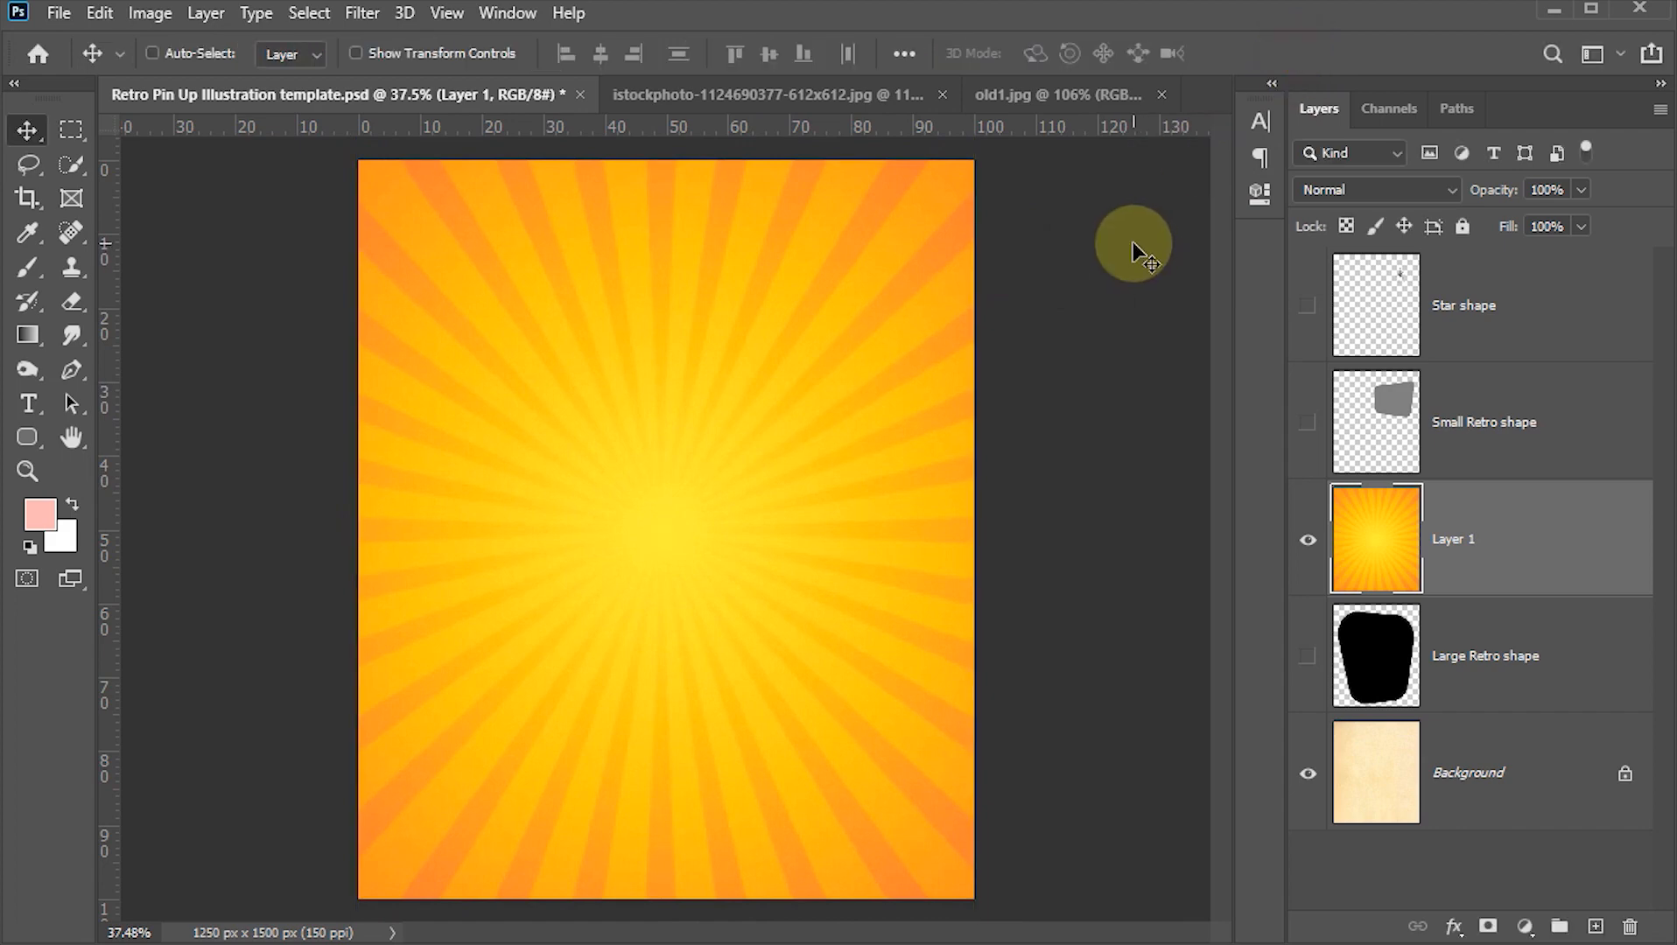
# - Set the sunburst layer's blend mode to Linear Burn and its opacity to 70%
pyautogui.click(1433, 186)
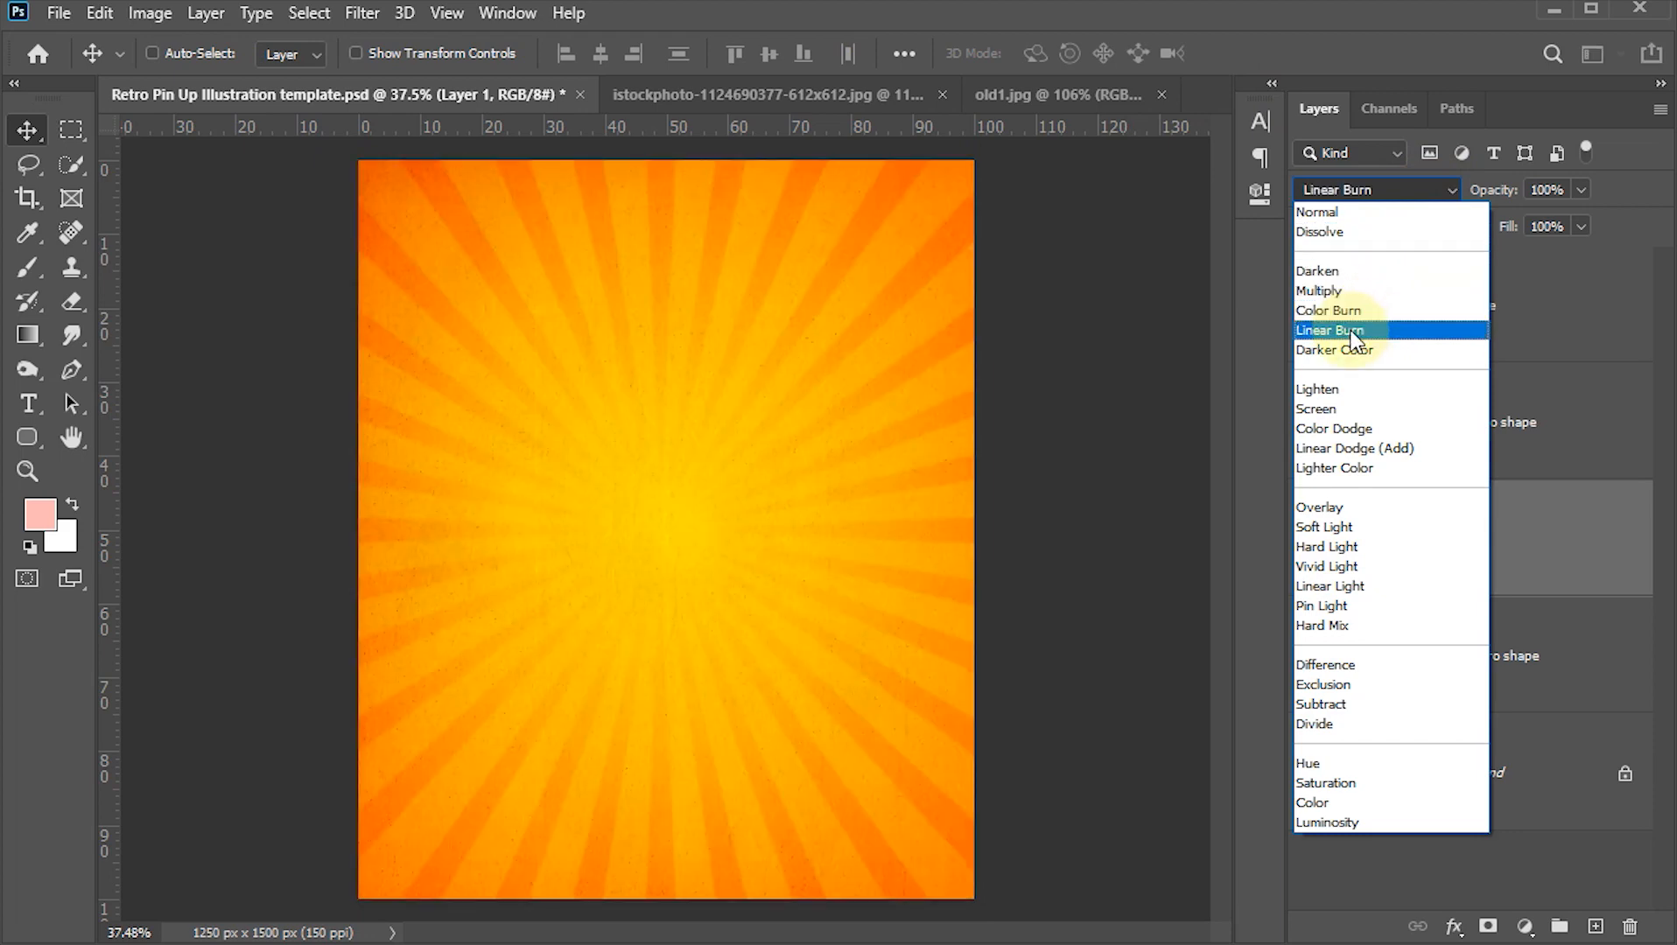
pyautogui.click(1354, 340)
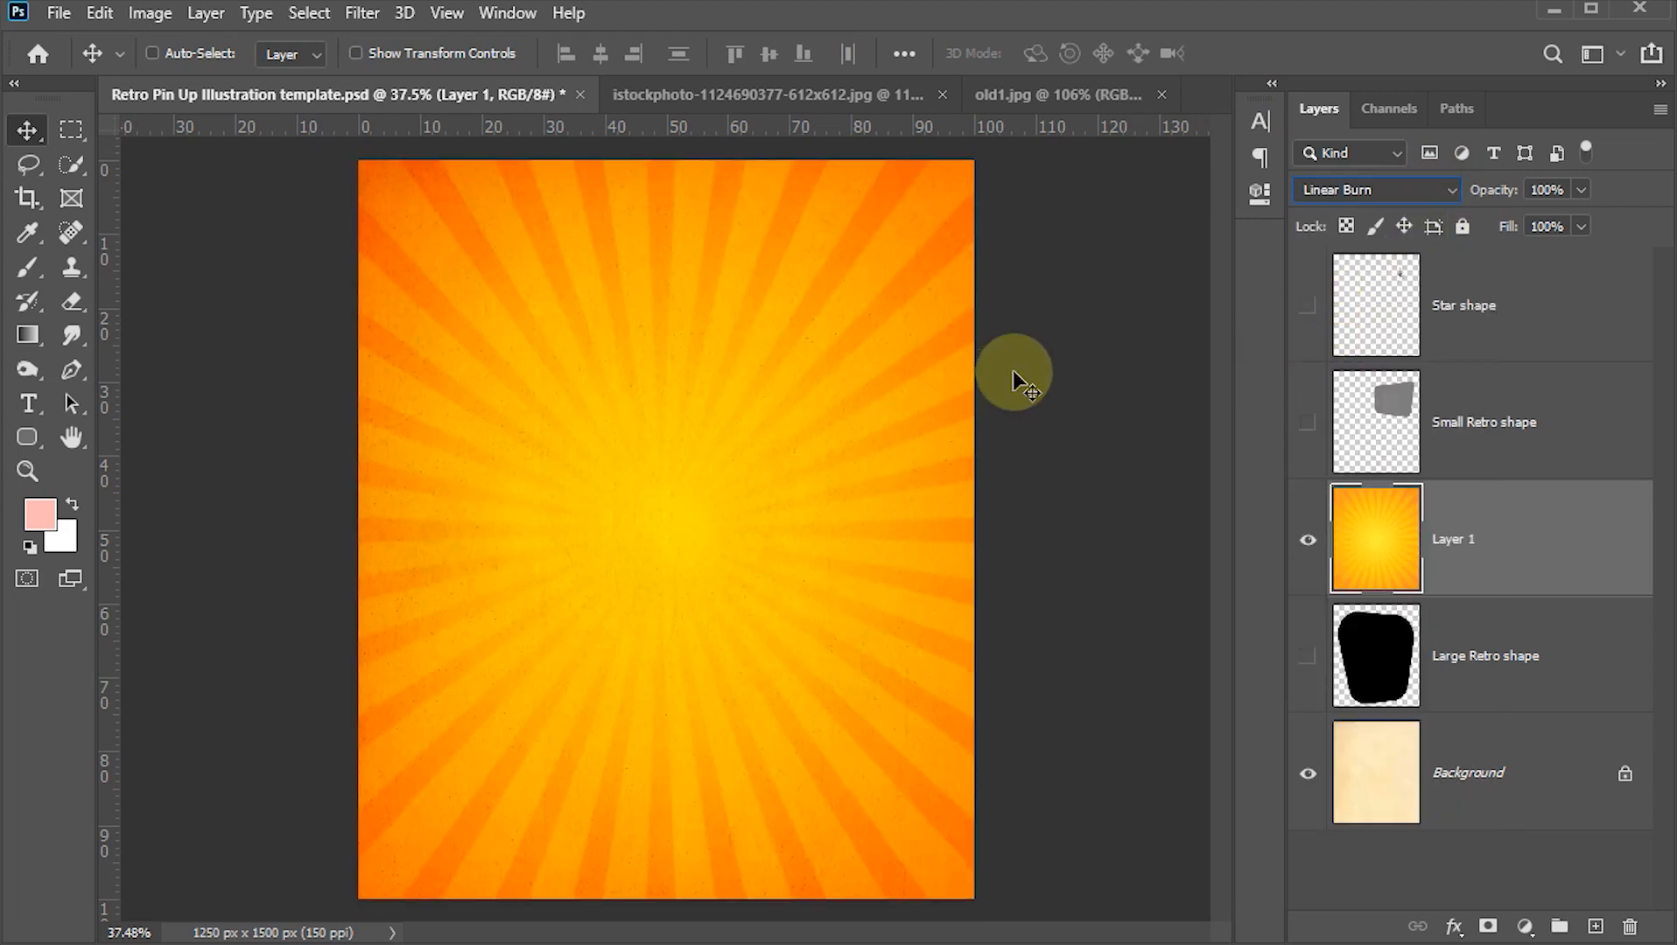
pyautogui.click(1556, 189)
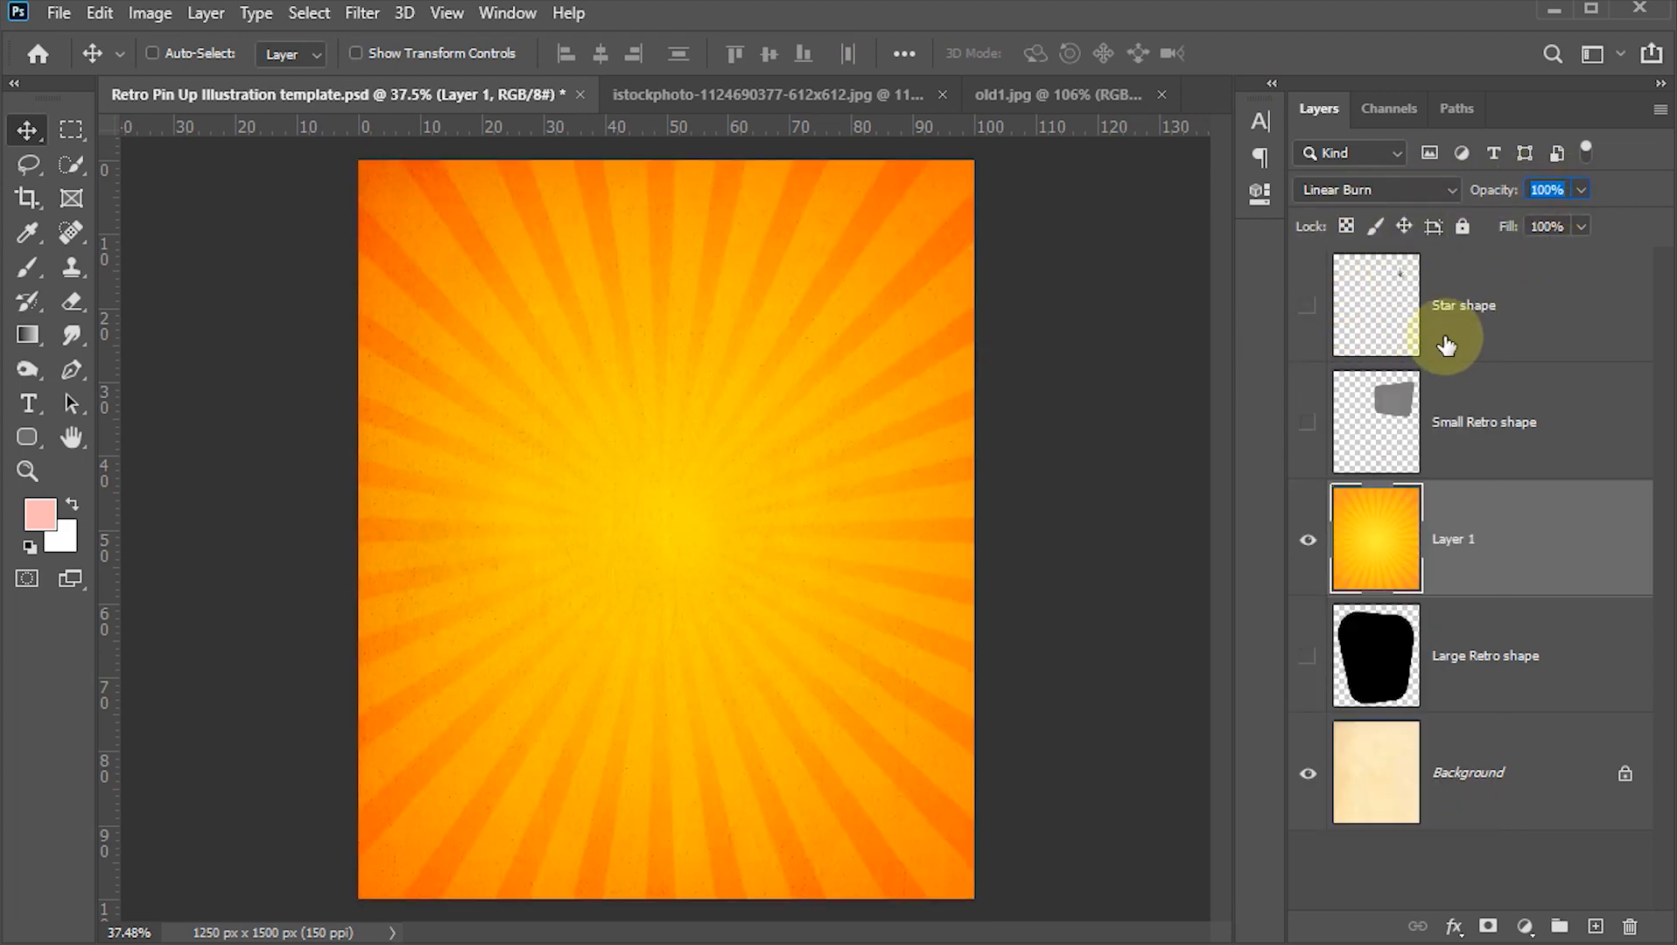
pyautogui.write('70')
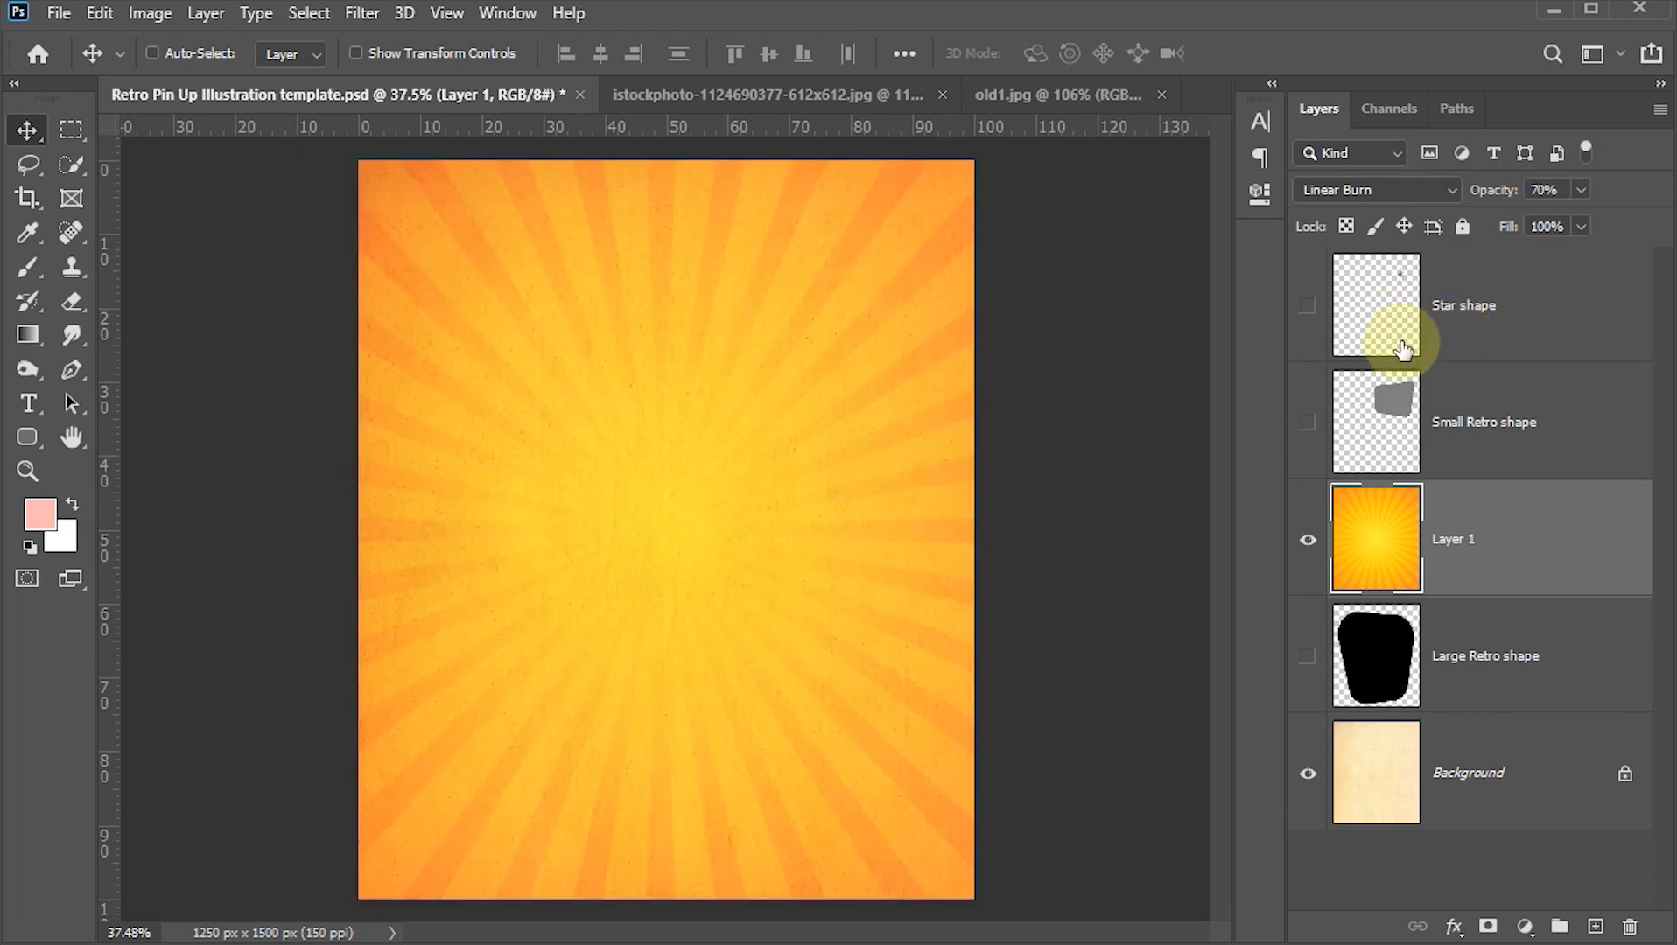
# - Move the sunburst layer below Large Retro shape, and make the Large Retro shape layer visible and active
pyautogui.moveTo(1370, 554); pyautogui.dragTo(1373, 691)
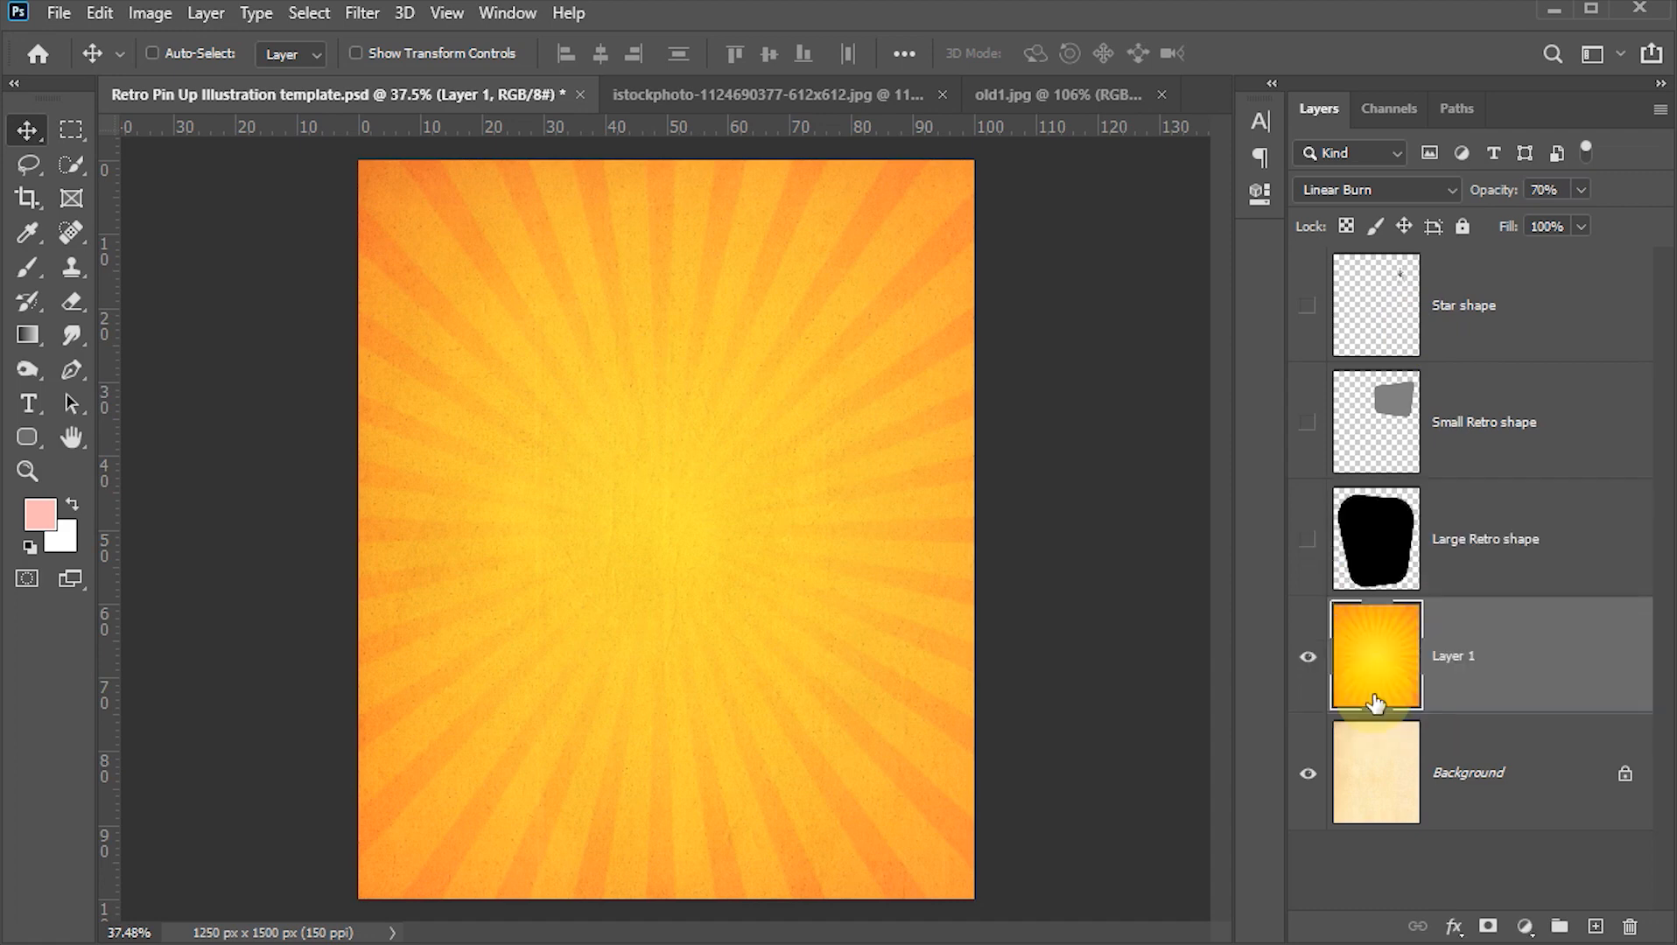
pyautogui.click(1309, 542)
pyautogui.click(1373, 545)
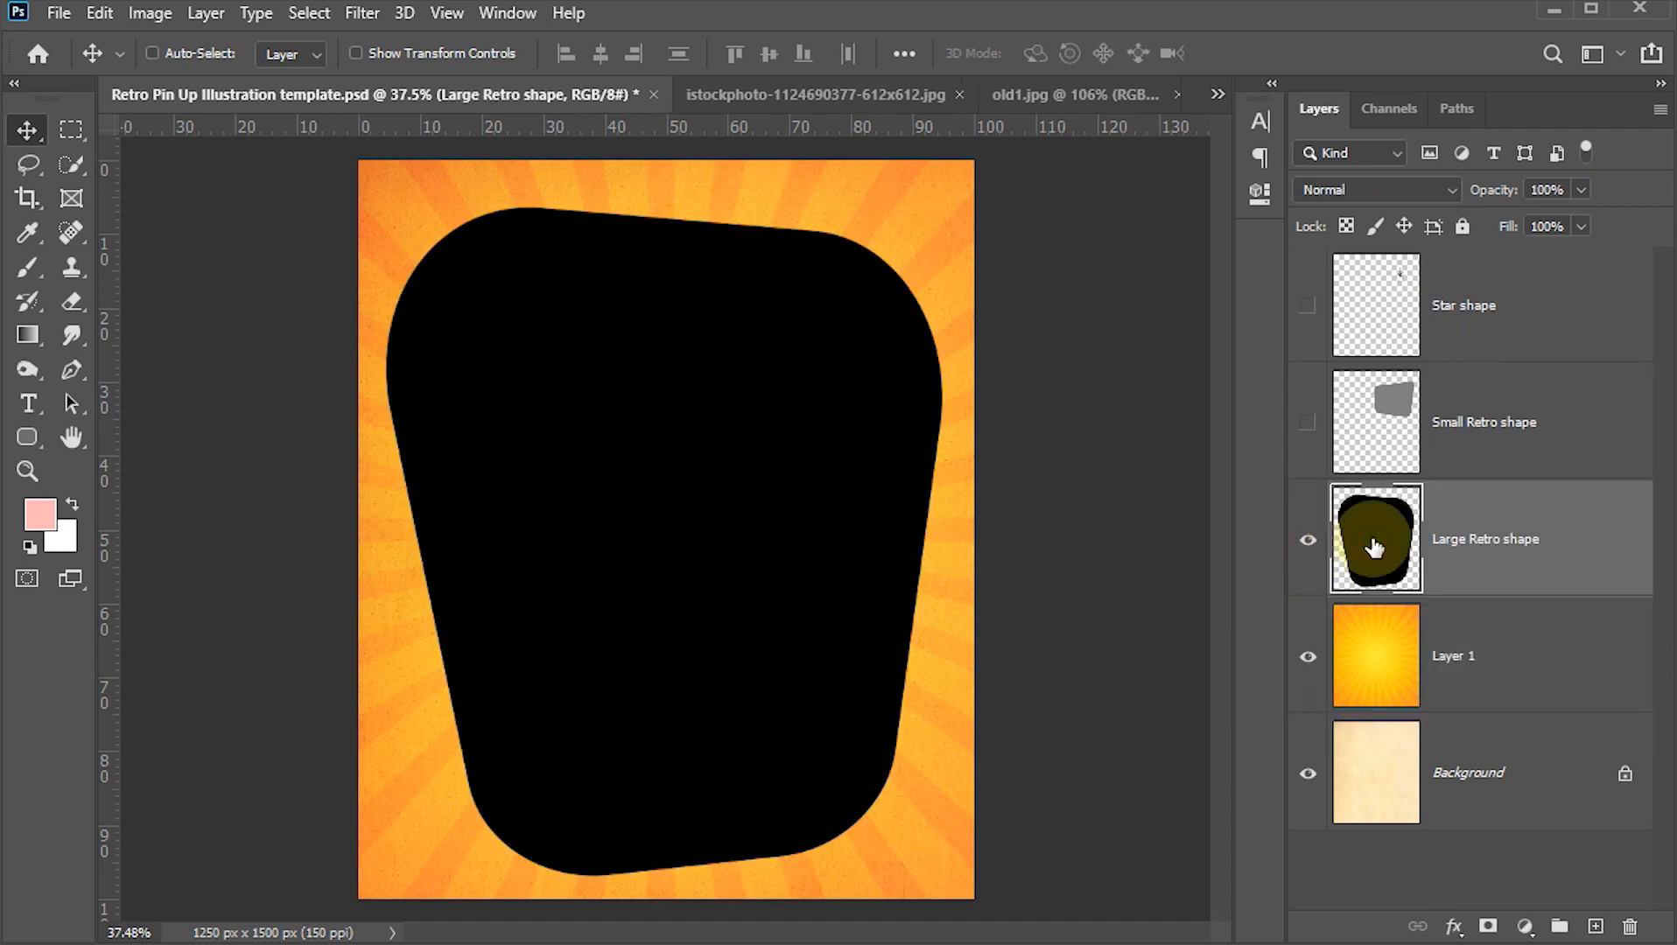
# - Add a Color Overlay layer style to Large Retro shape in muted blue #3b6c81
pyautogui.doubleClick(1564, 560)
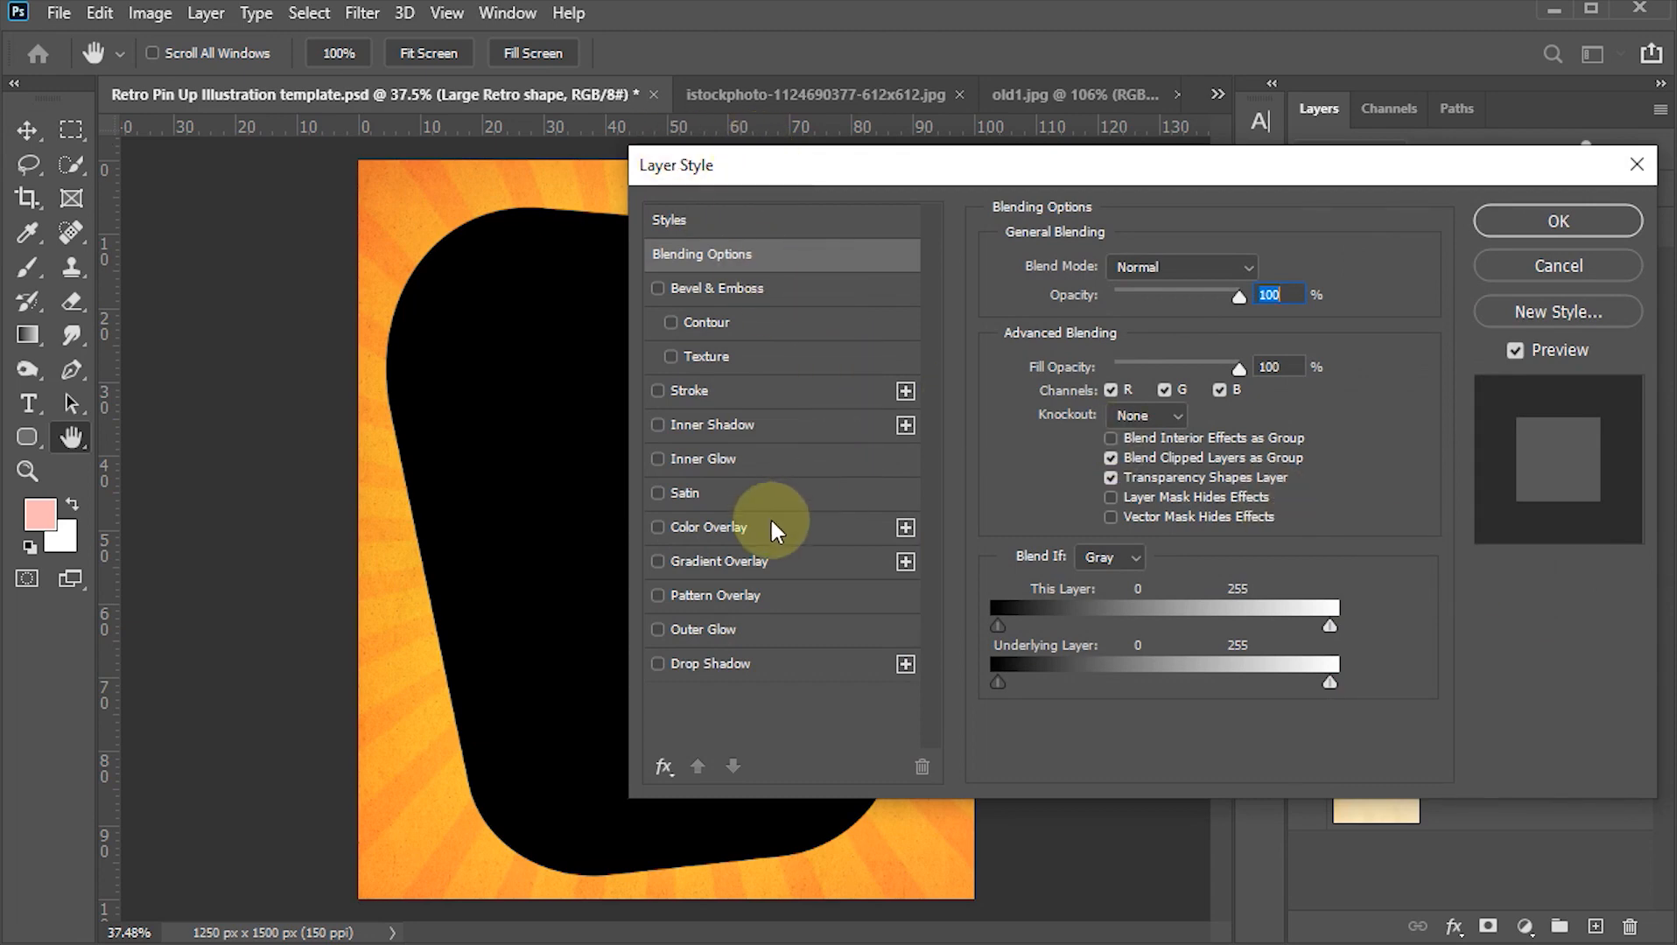
pyautogui.click(658, 526)
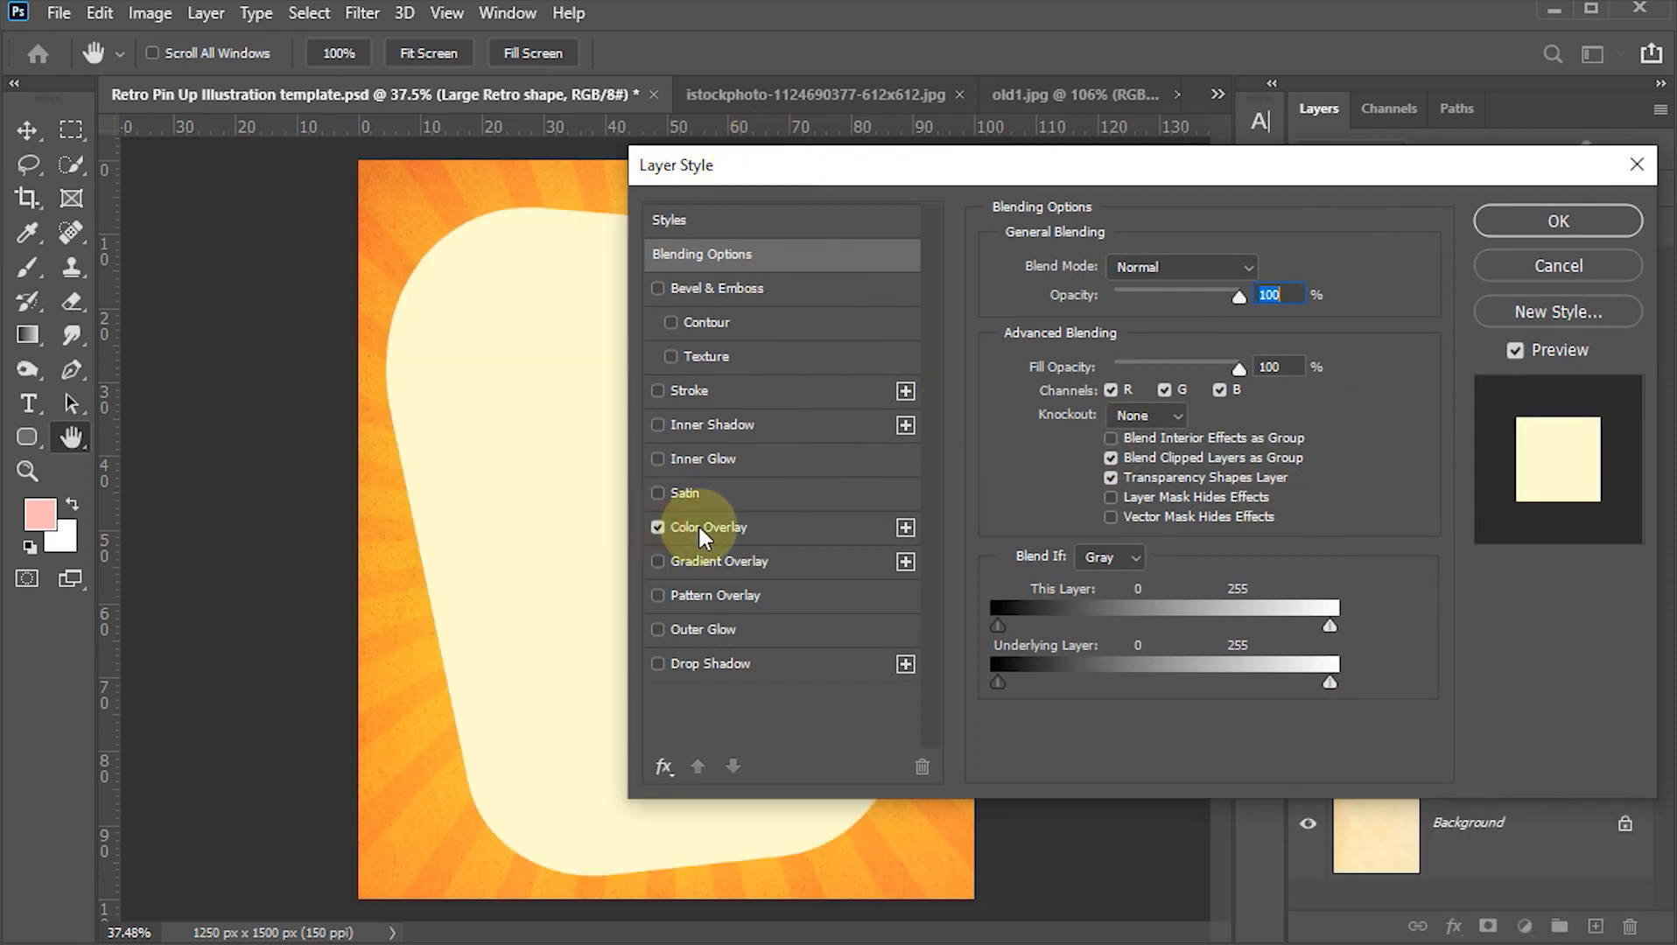
pyautogui.click(697, 525)
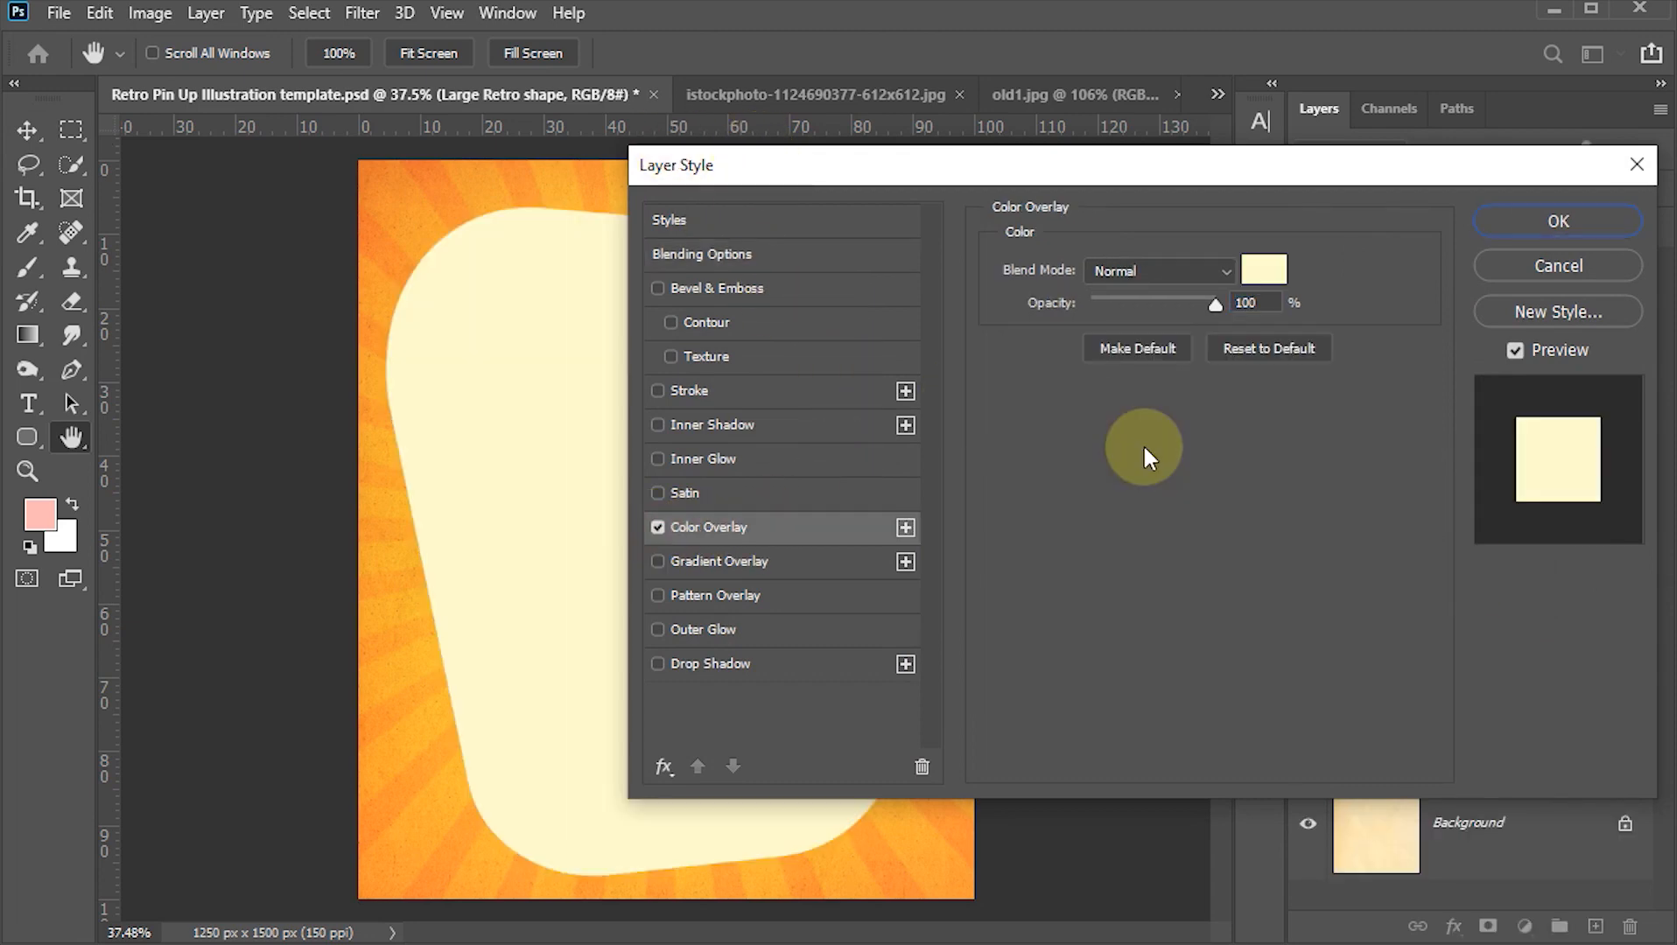
pyautogui.click(1268, 278)
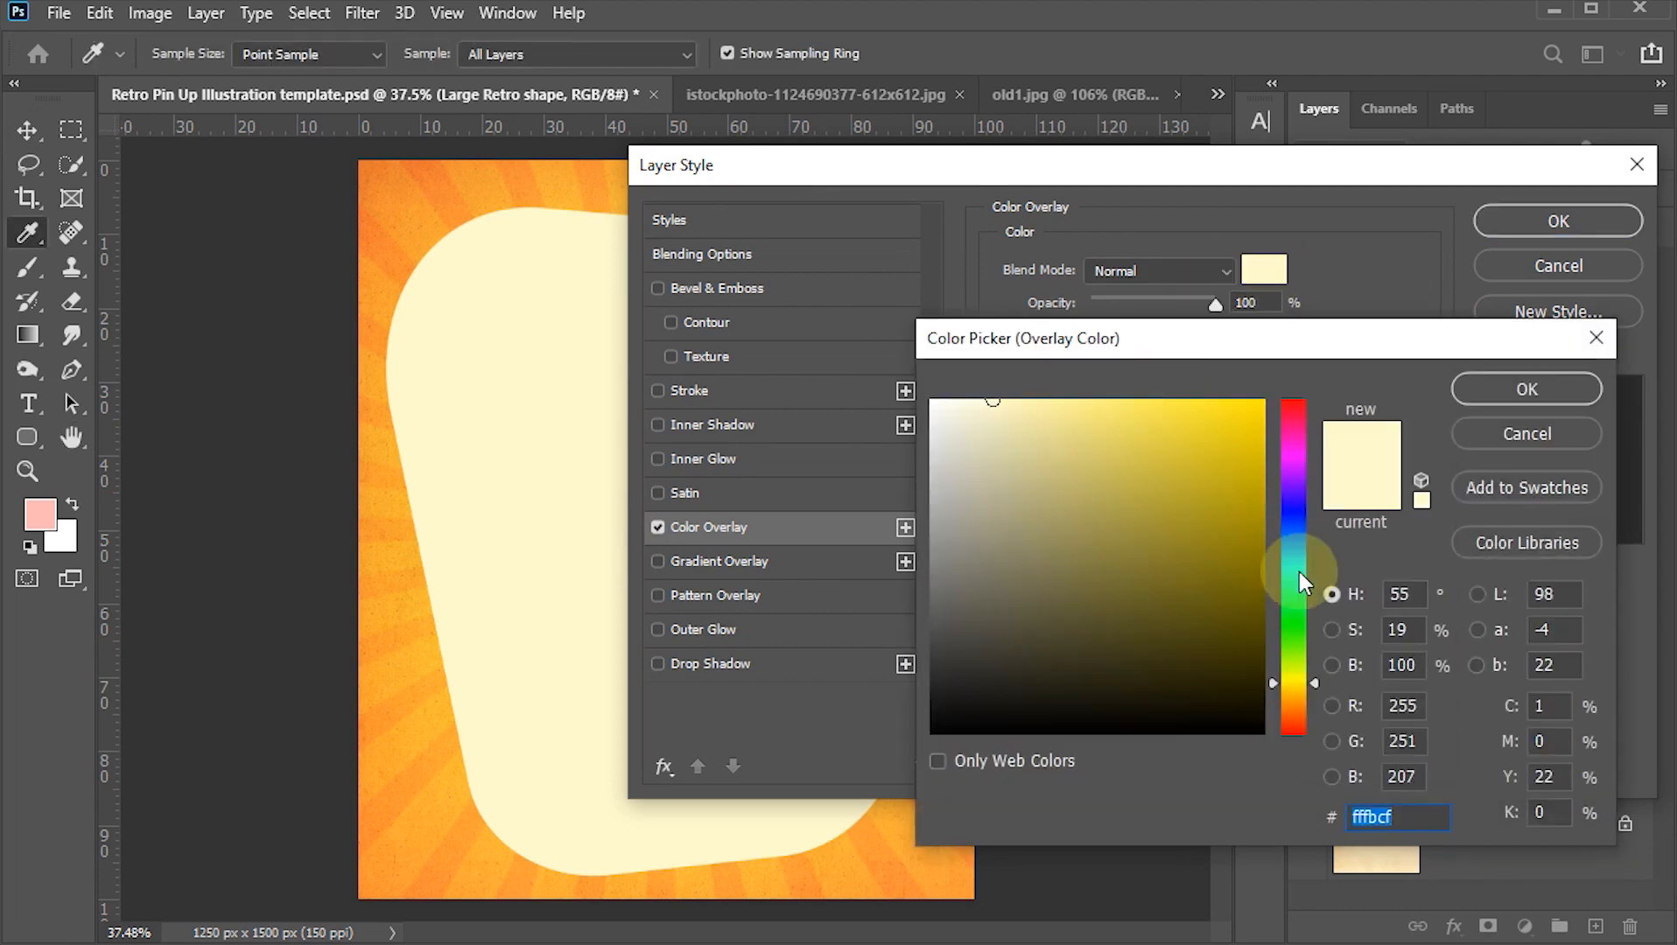
pyautogui.moveTo(1311, 532)
pyautogui.mouseDown()
pyautogui.moveTo(1314, 572)
pyautogui.moveTo(1313, 553)
pyautogui.mouseUp()
pyautogui.click(1114, 554)
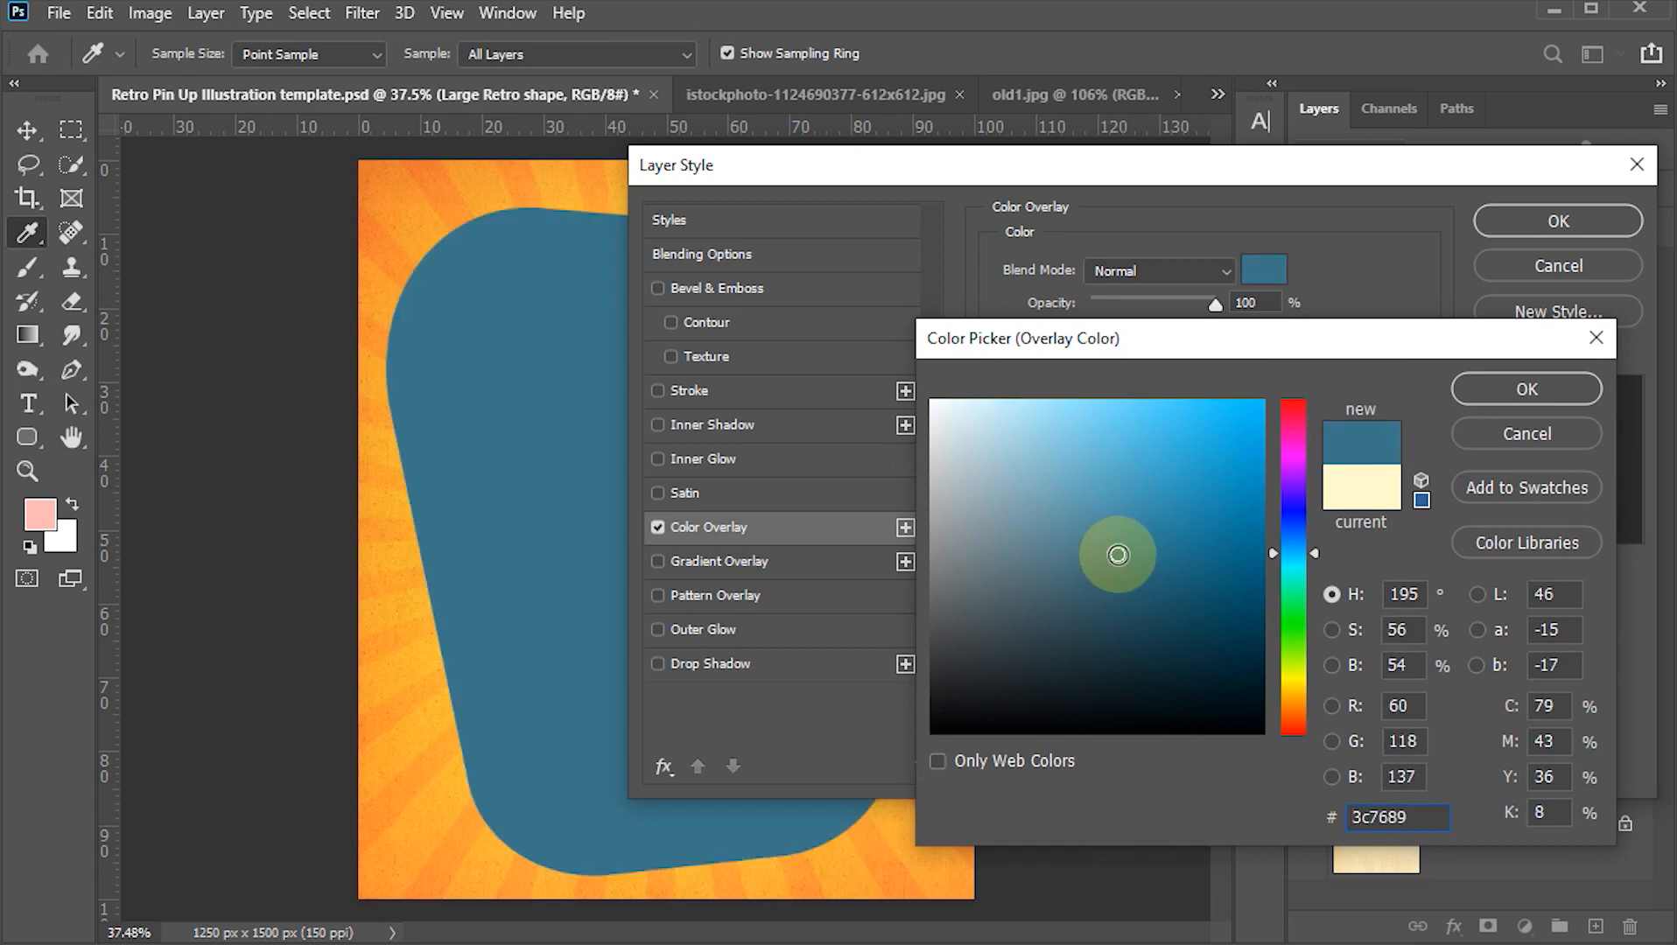
pyautogui.moveTo(1114, 554); pyautogui.dragTo(1112, 568)
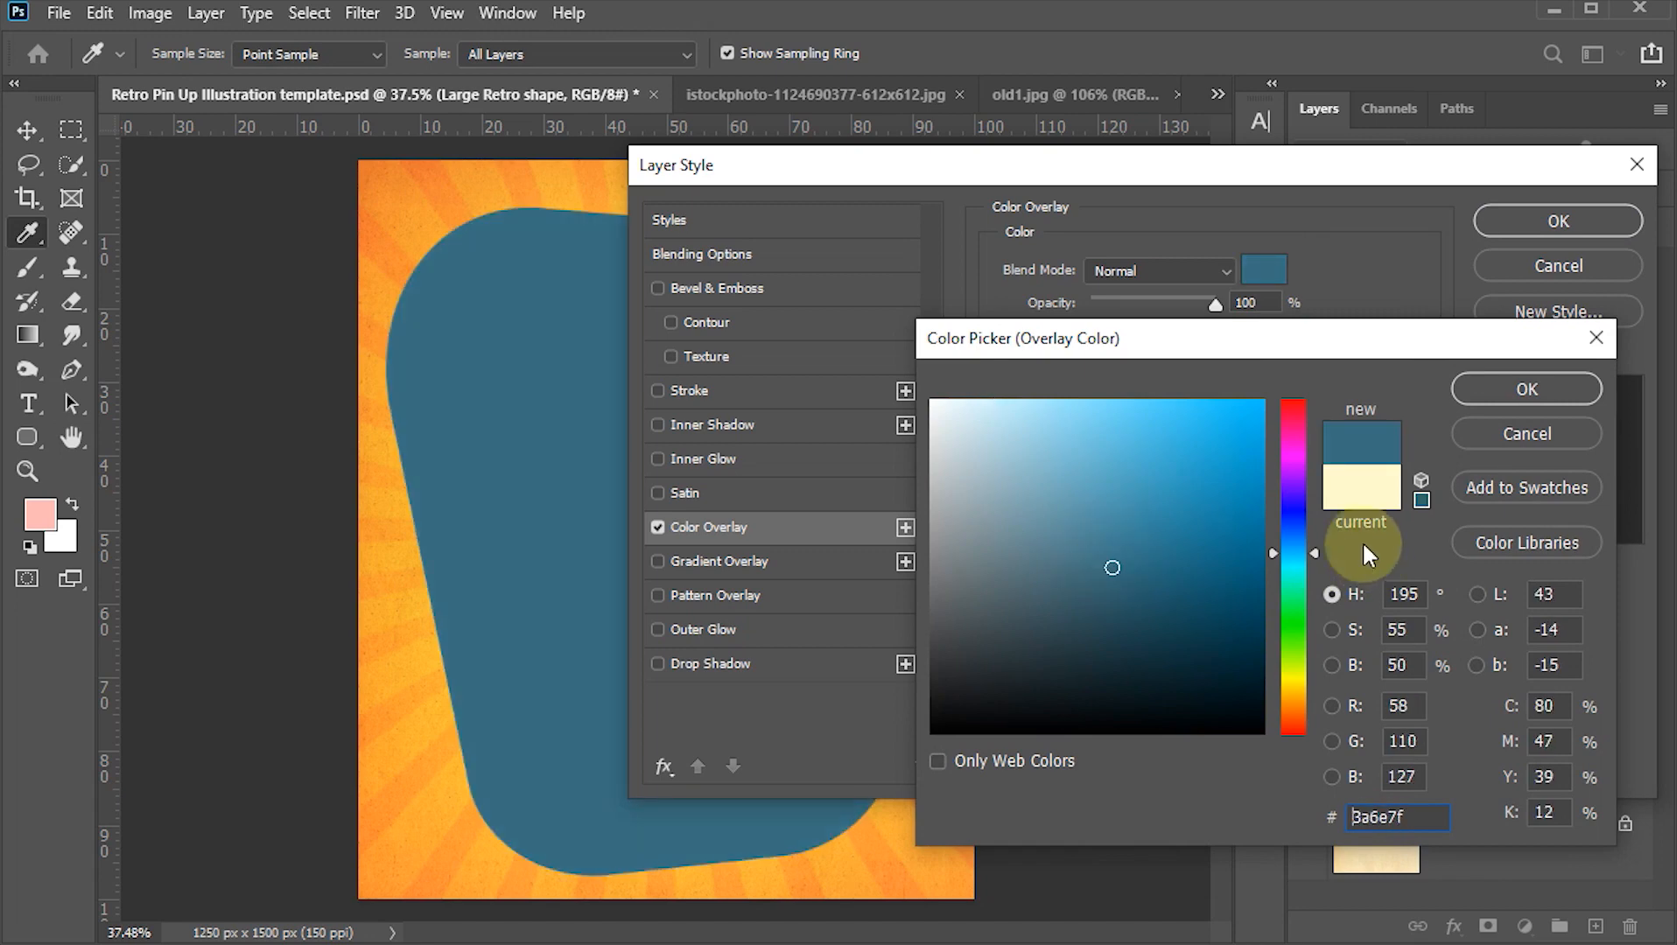
pyautogui.moveTo(1316, 549); pyautogui.dragTo(1316, 549)
pyautogui.click(1112, 565)
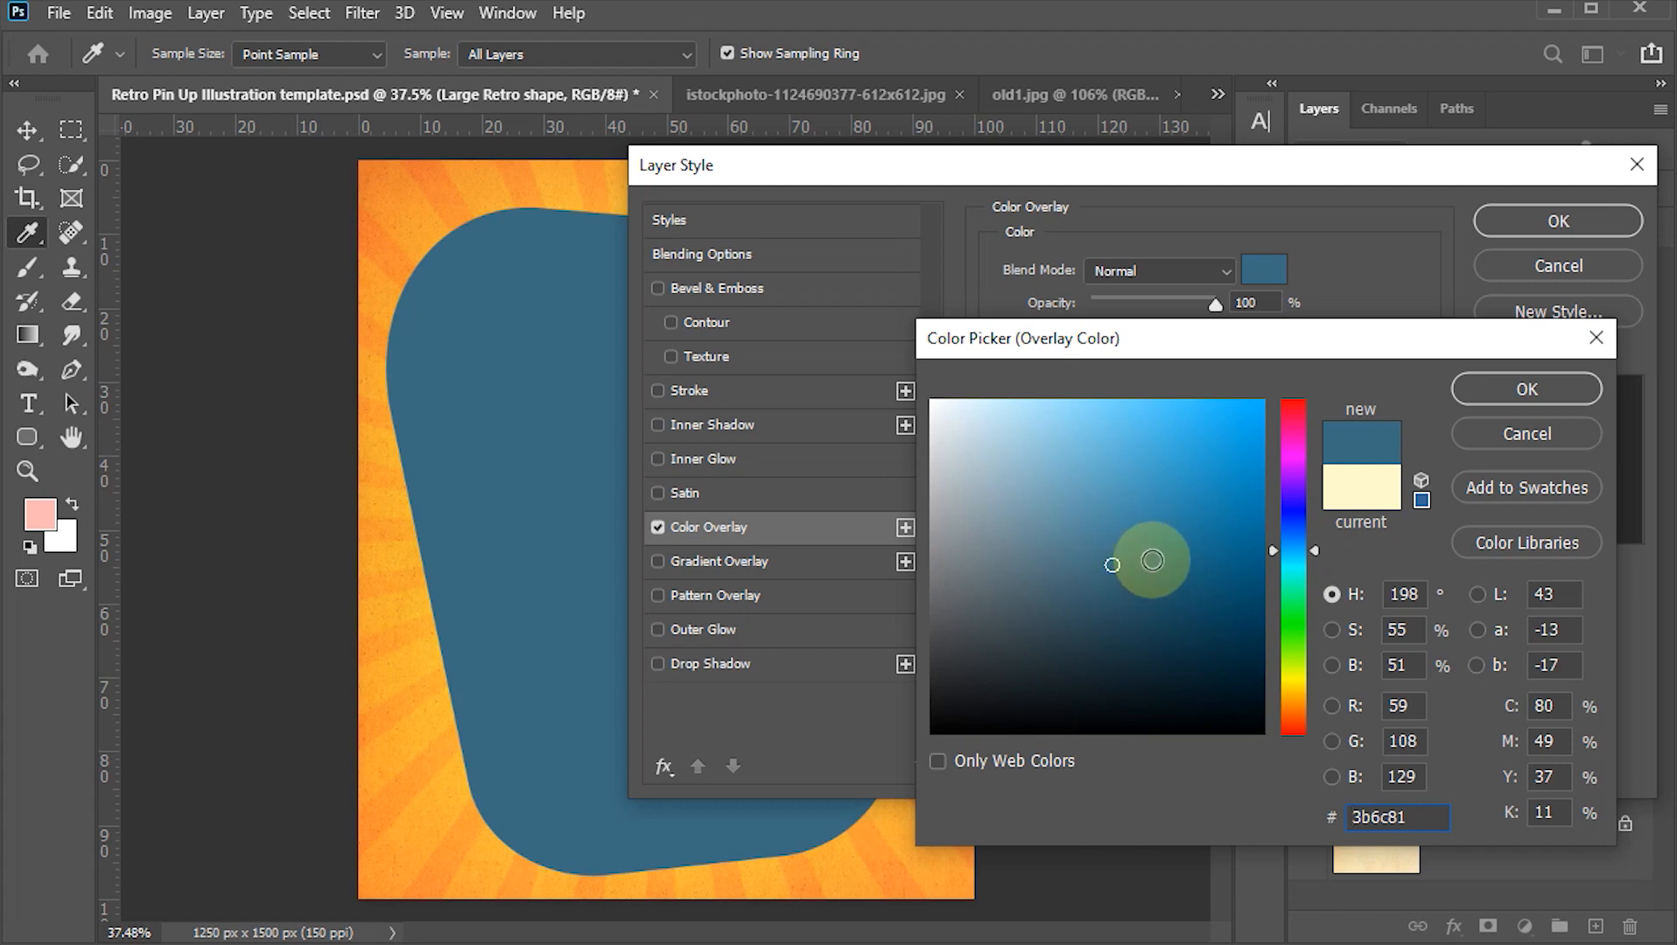
pyautogui.click(1483, 389)
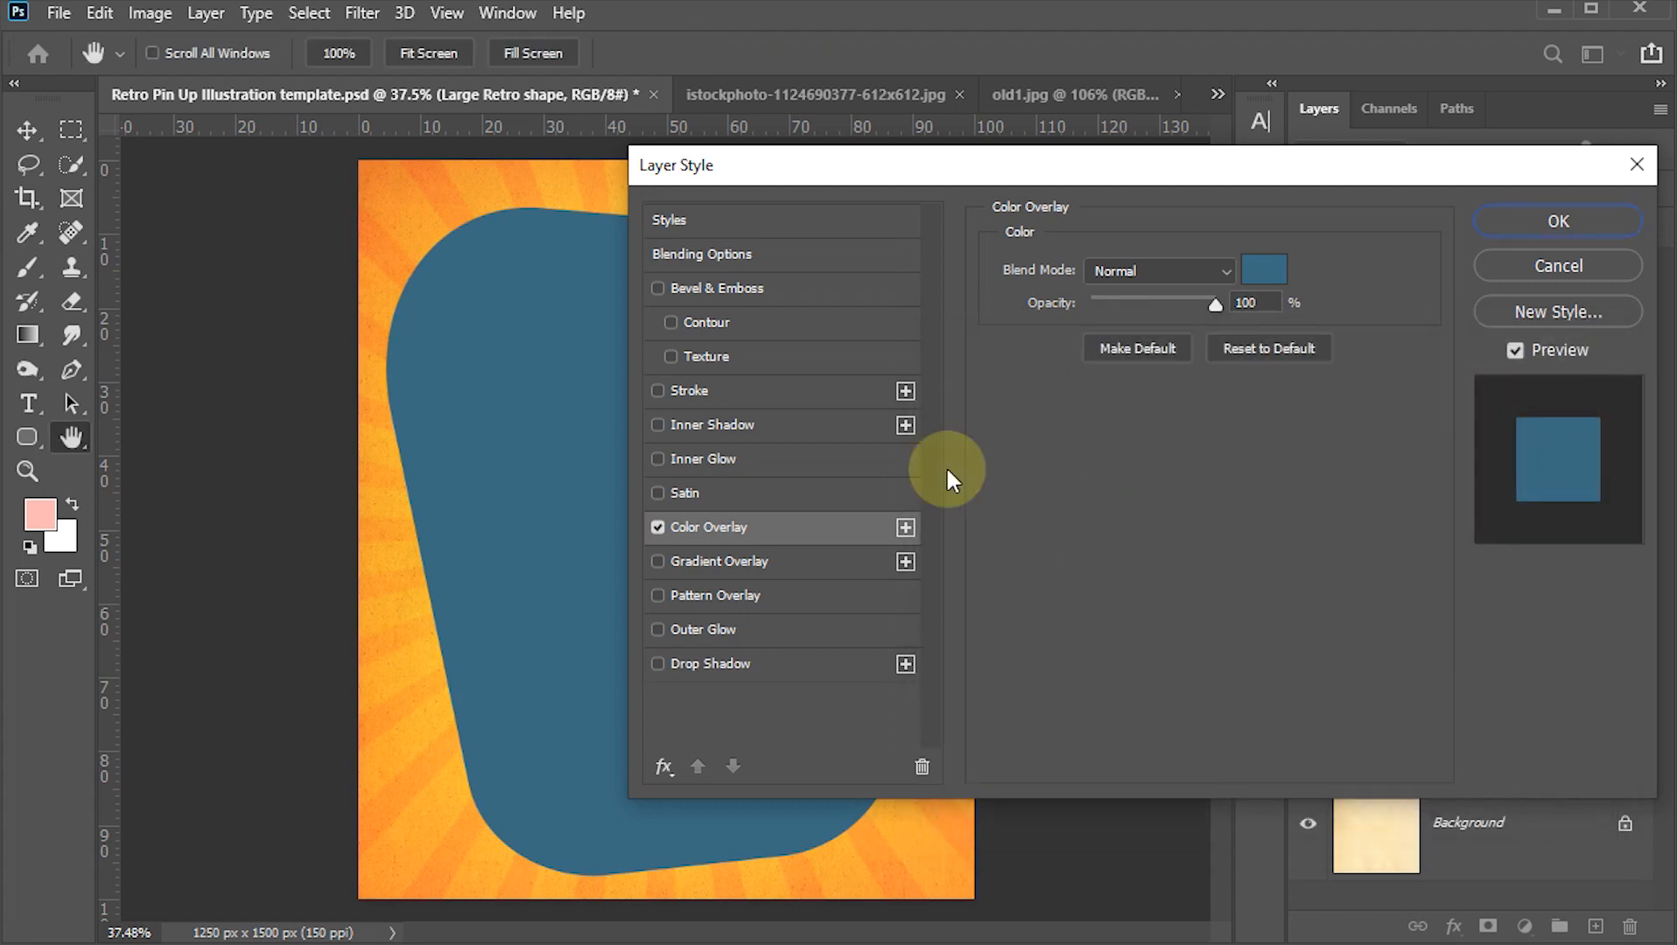
# - Add a white outside Stroke to Large Retro shape with size 20 px, Dissolve blend mode and 90% opacity
pyautogui.click(664, 387)
pyautogui.click(669, 391)
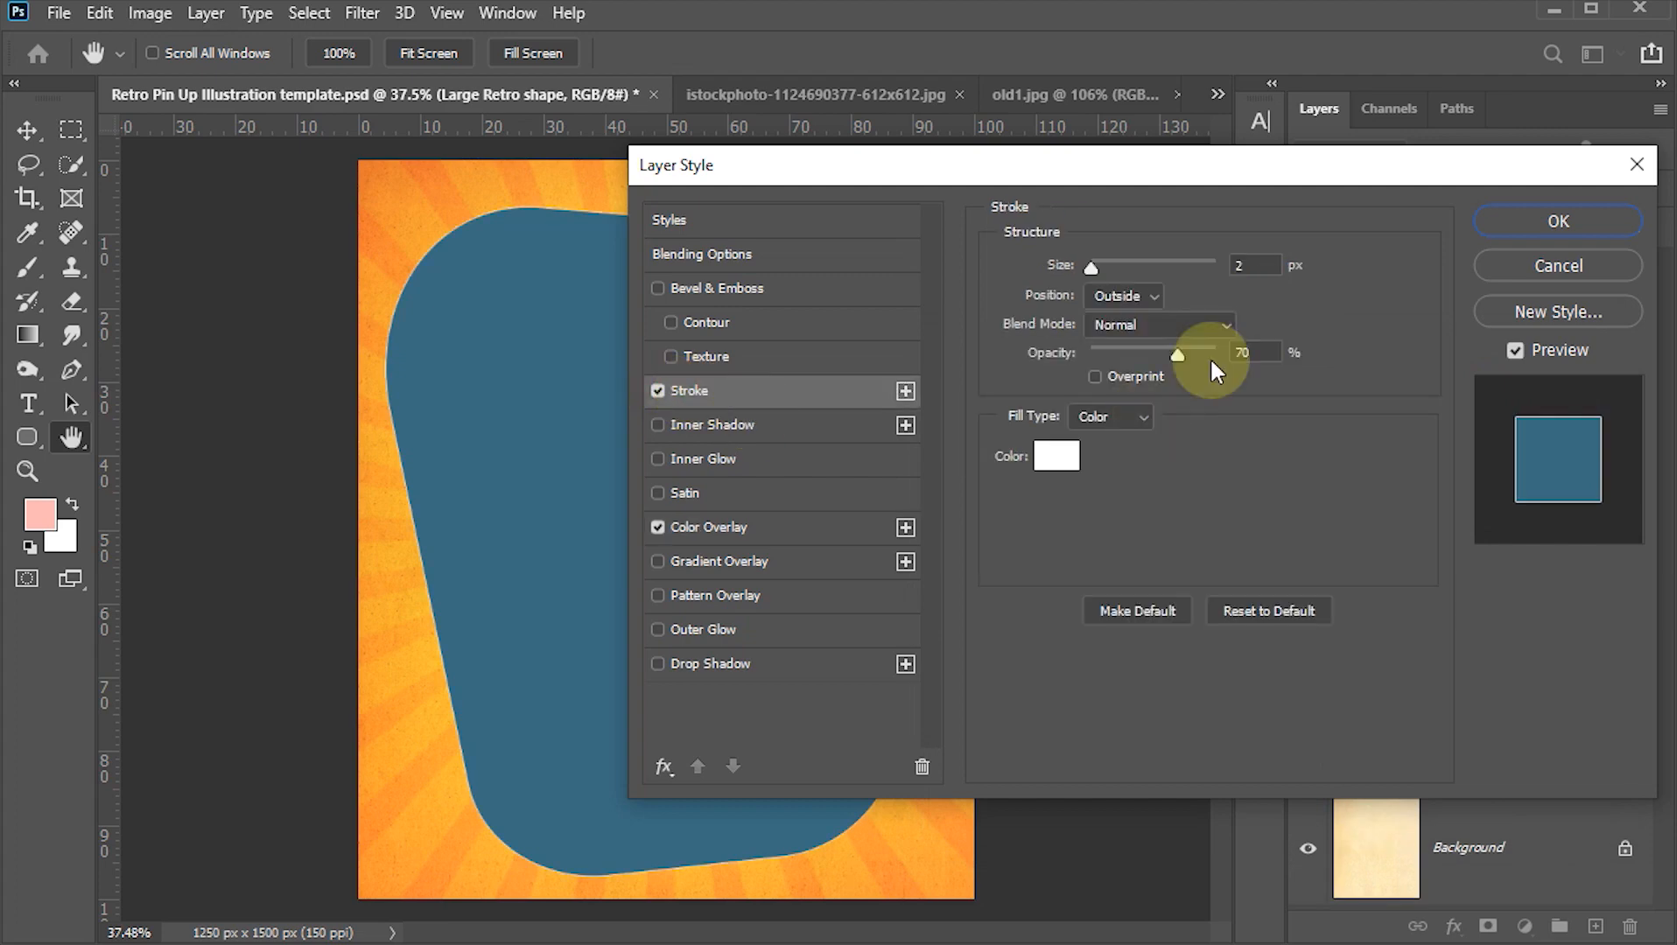
pyautogui.click(1249, 266)
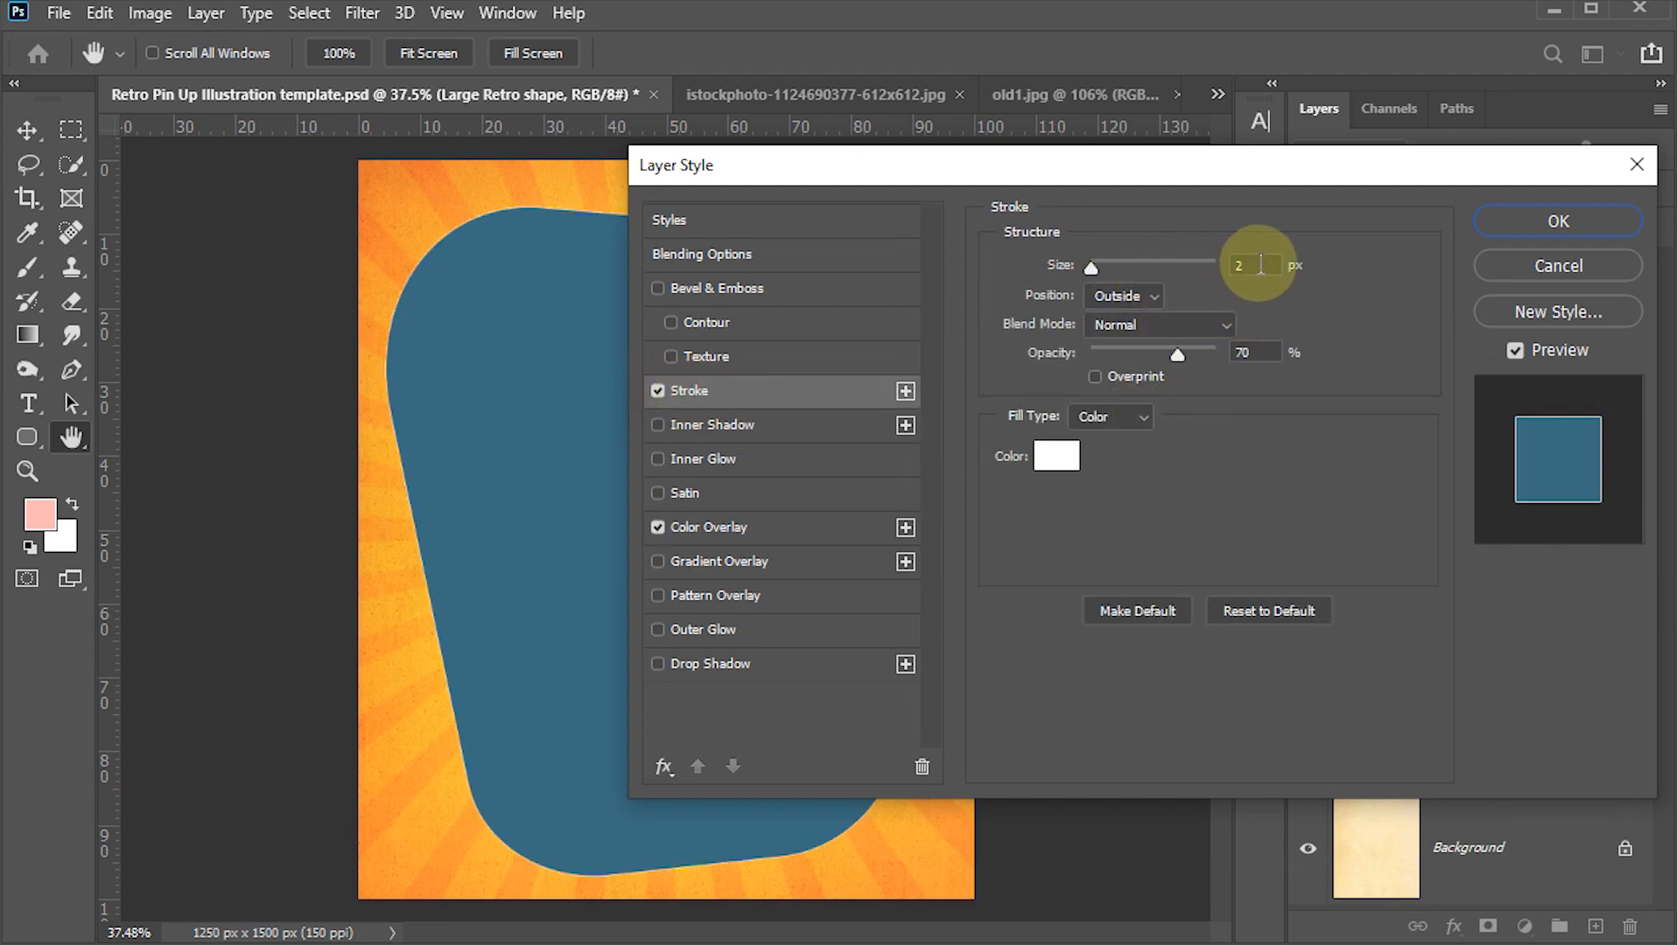
pyautogui.write('0')
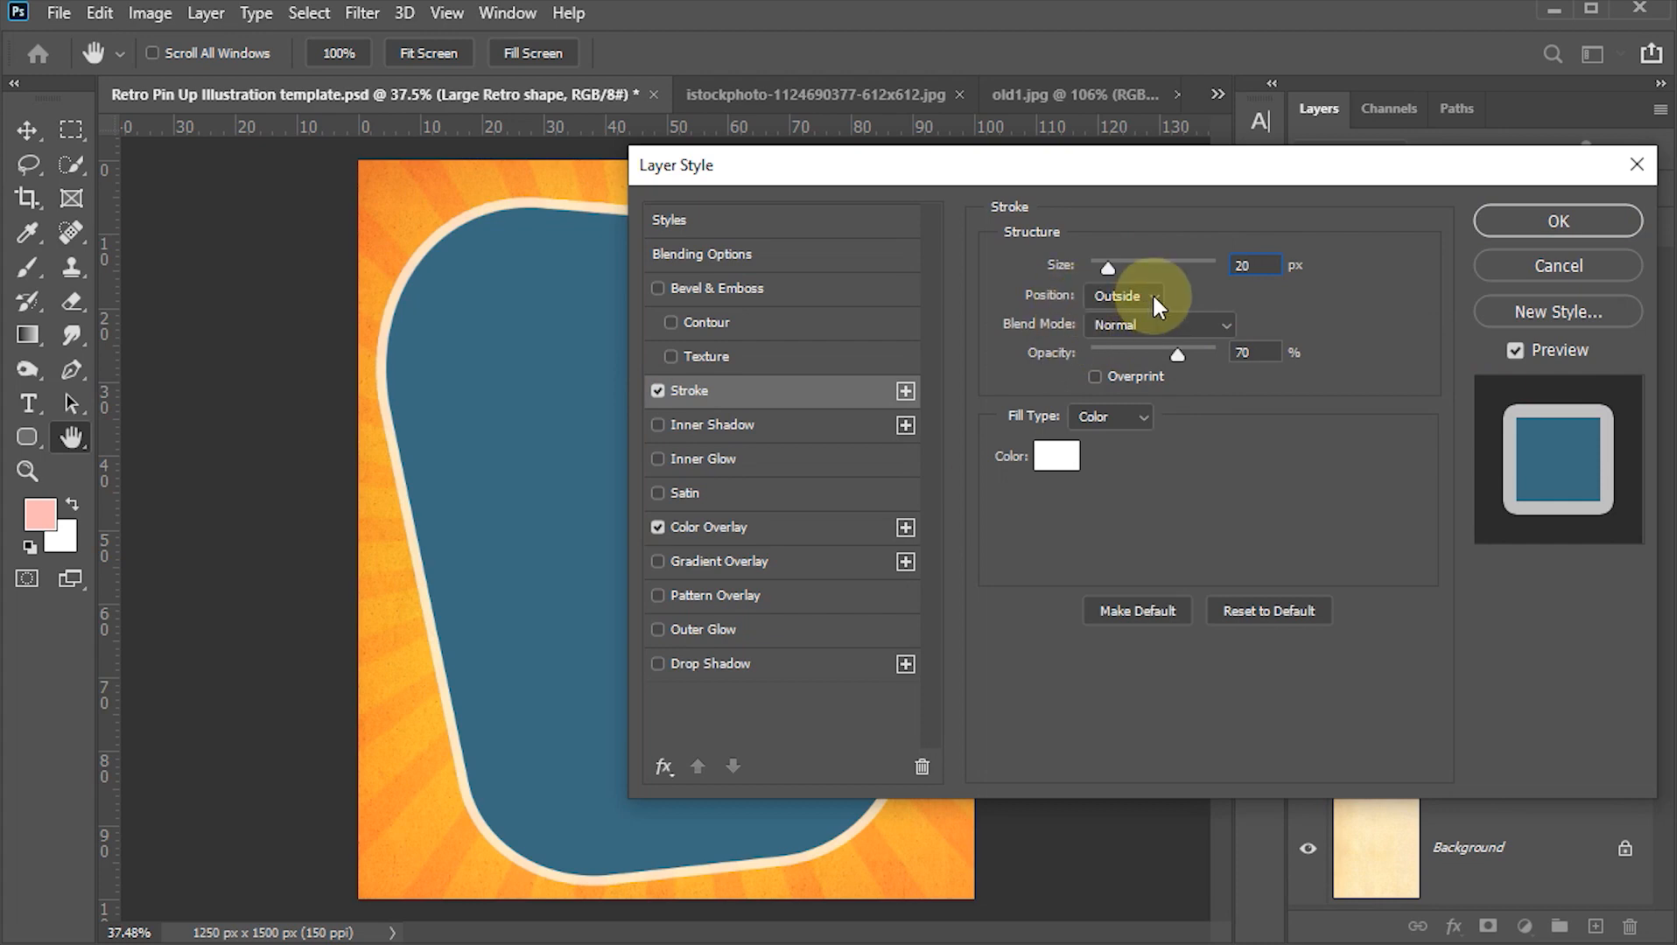
pyautogui.click(1229, 328)
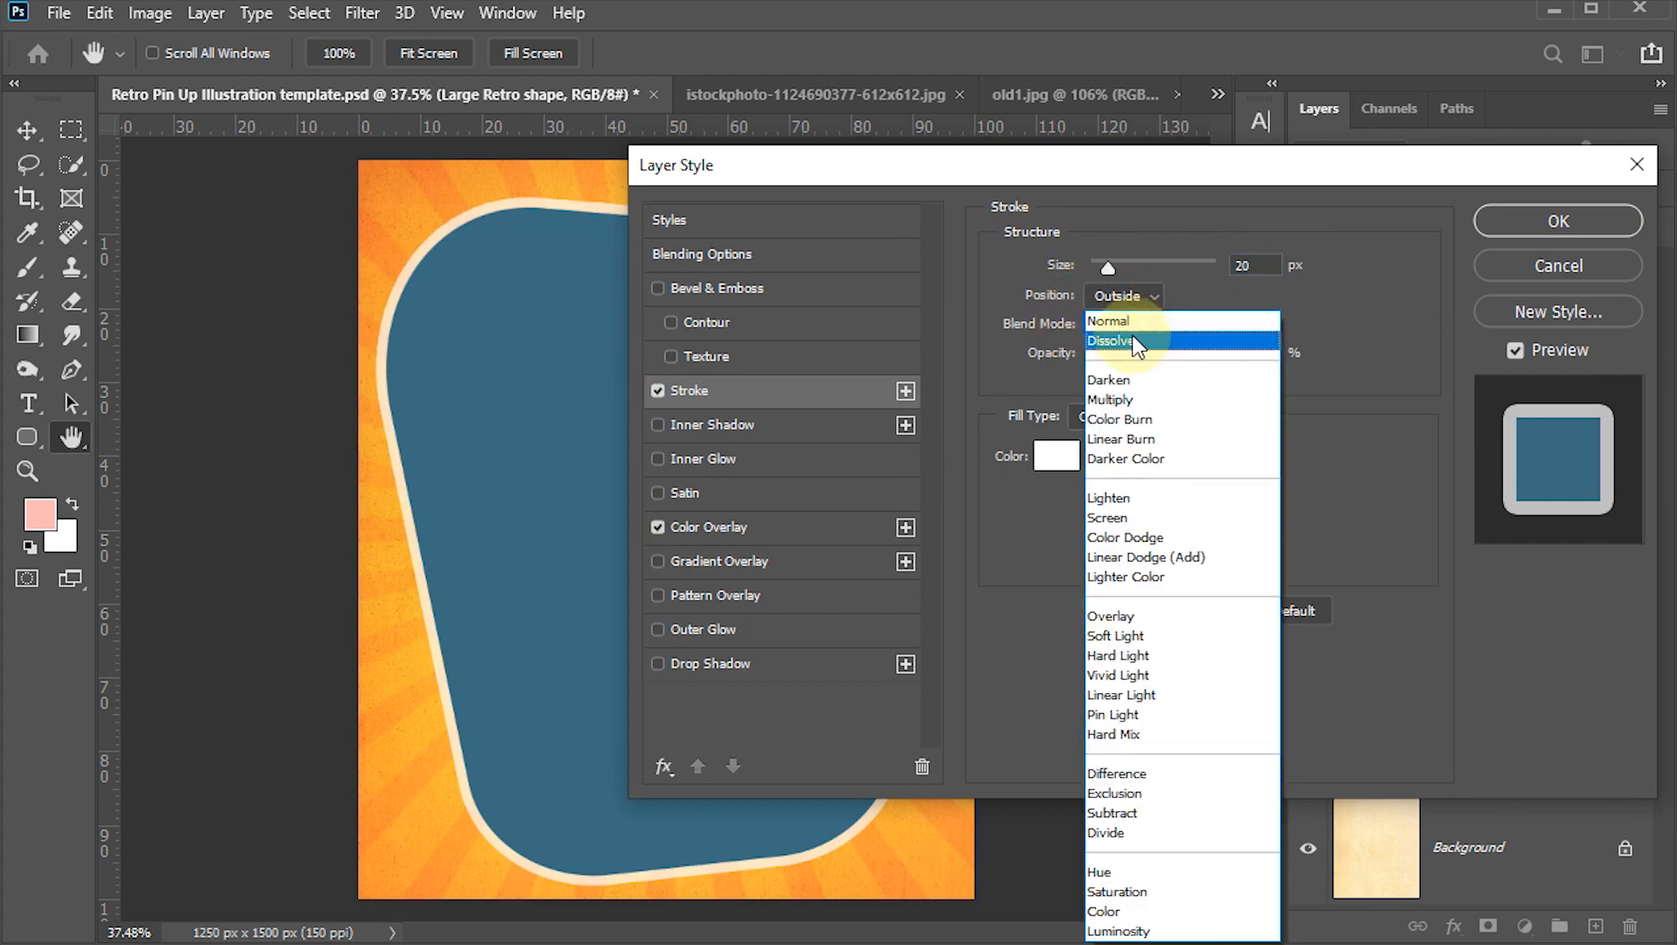
pyautogui.click(1119, 341)
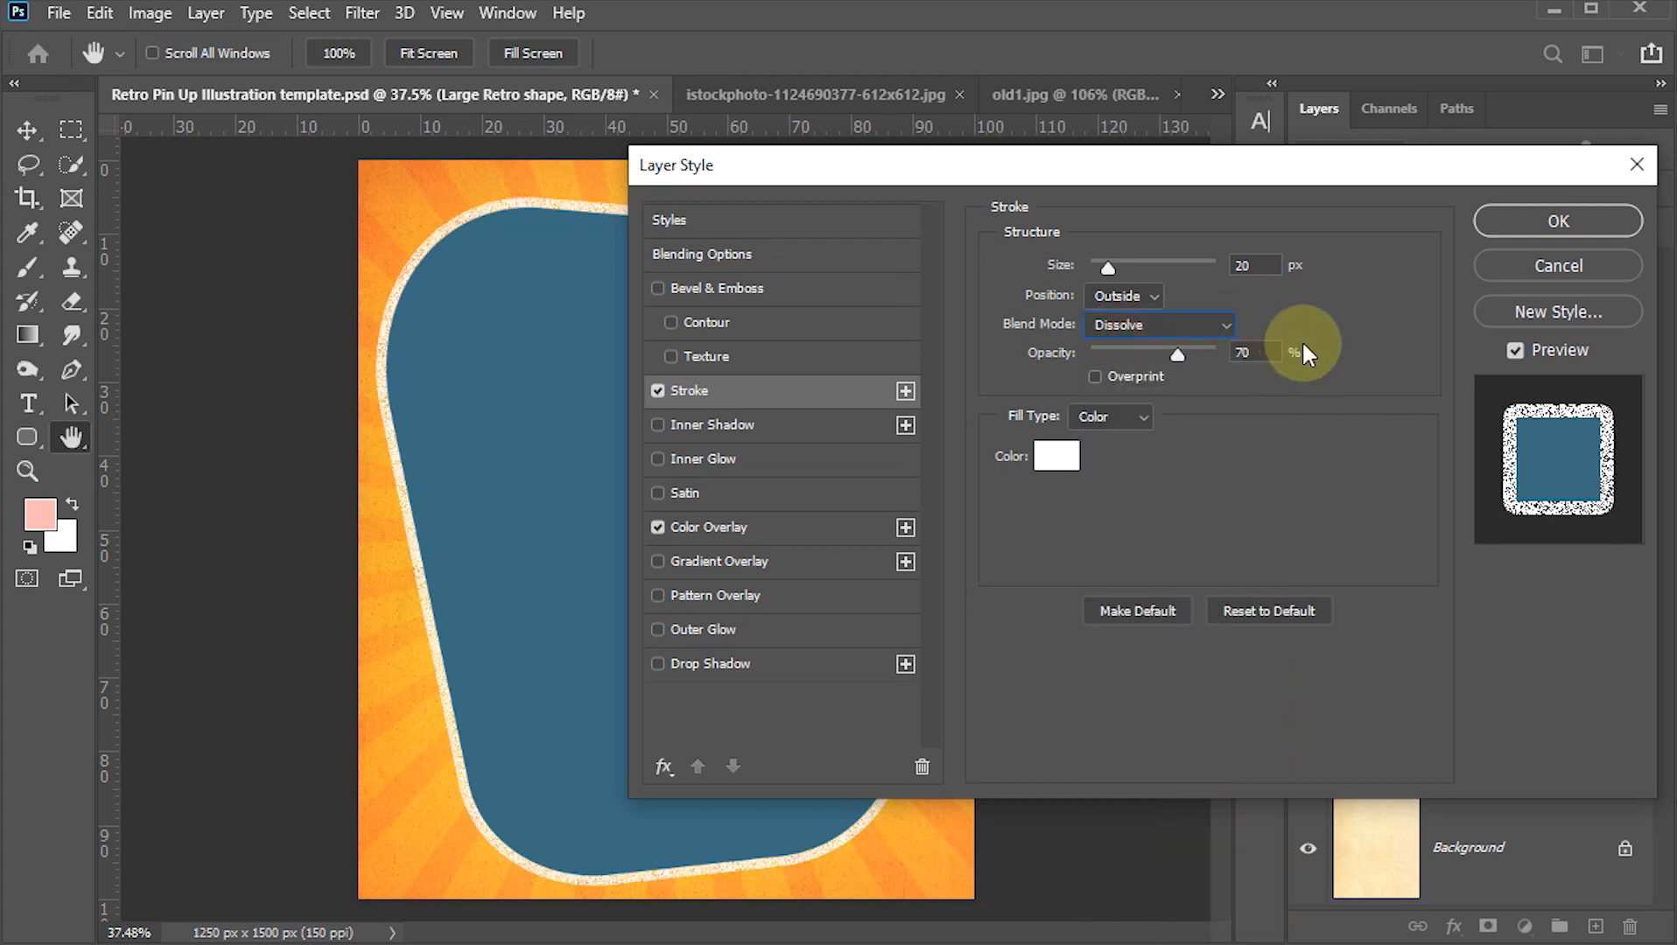
pyautogui.moveTo(1261, 355); pyautogui.dragTo(1192, 362)
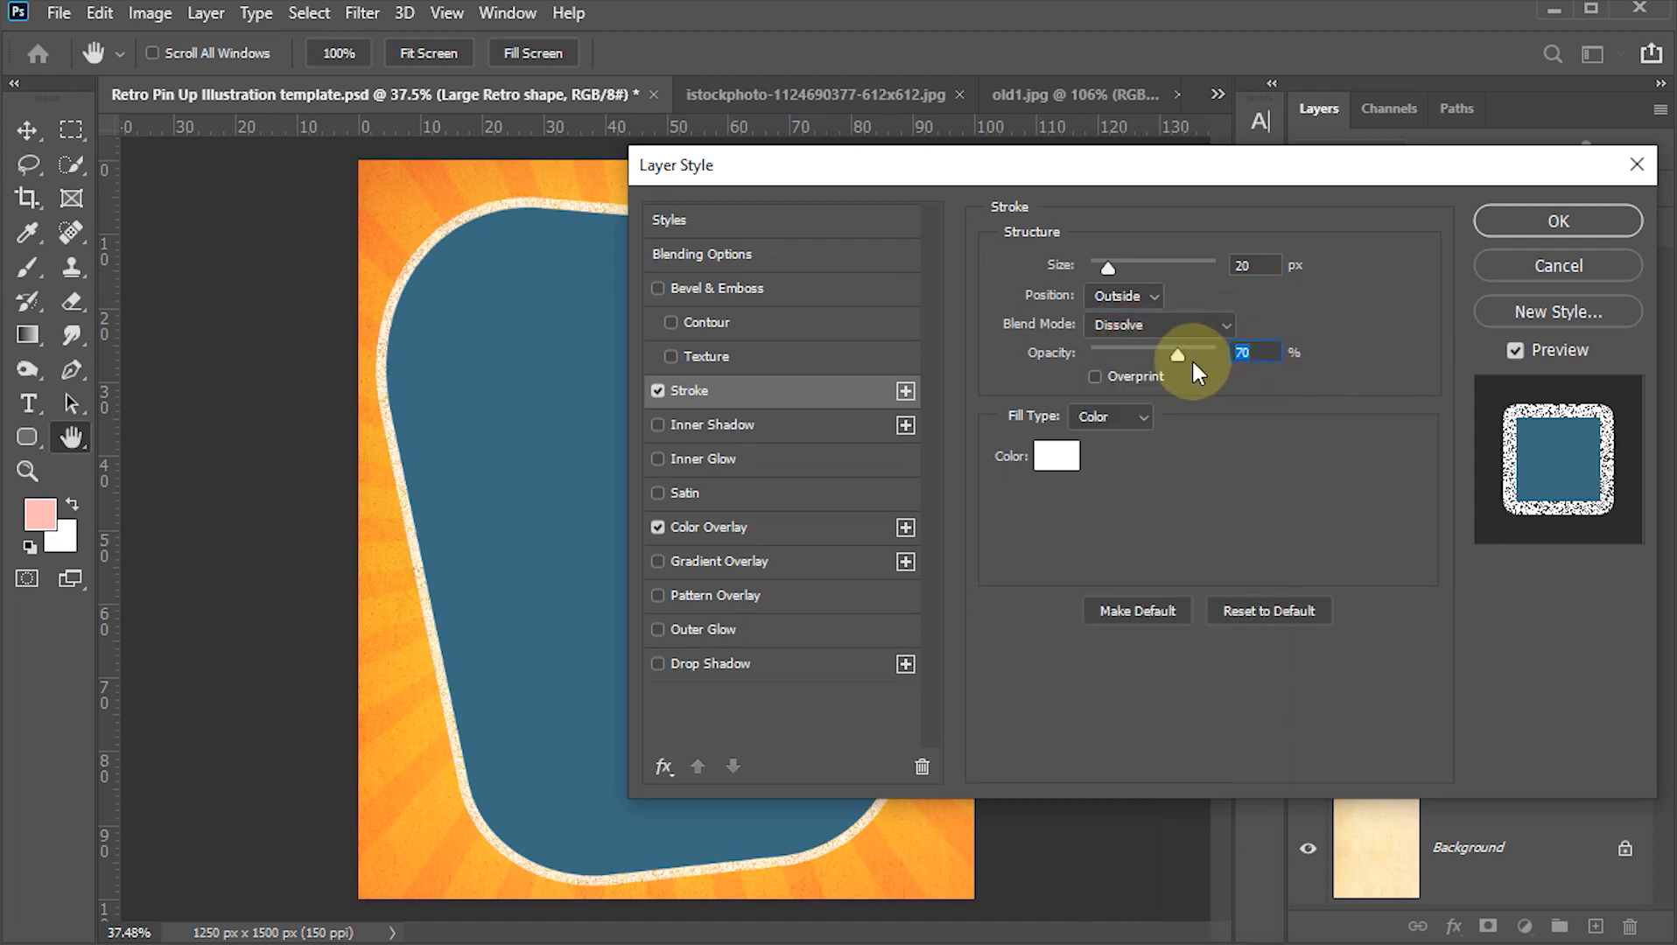
pyautogui.write('90')
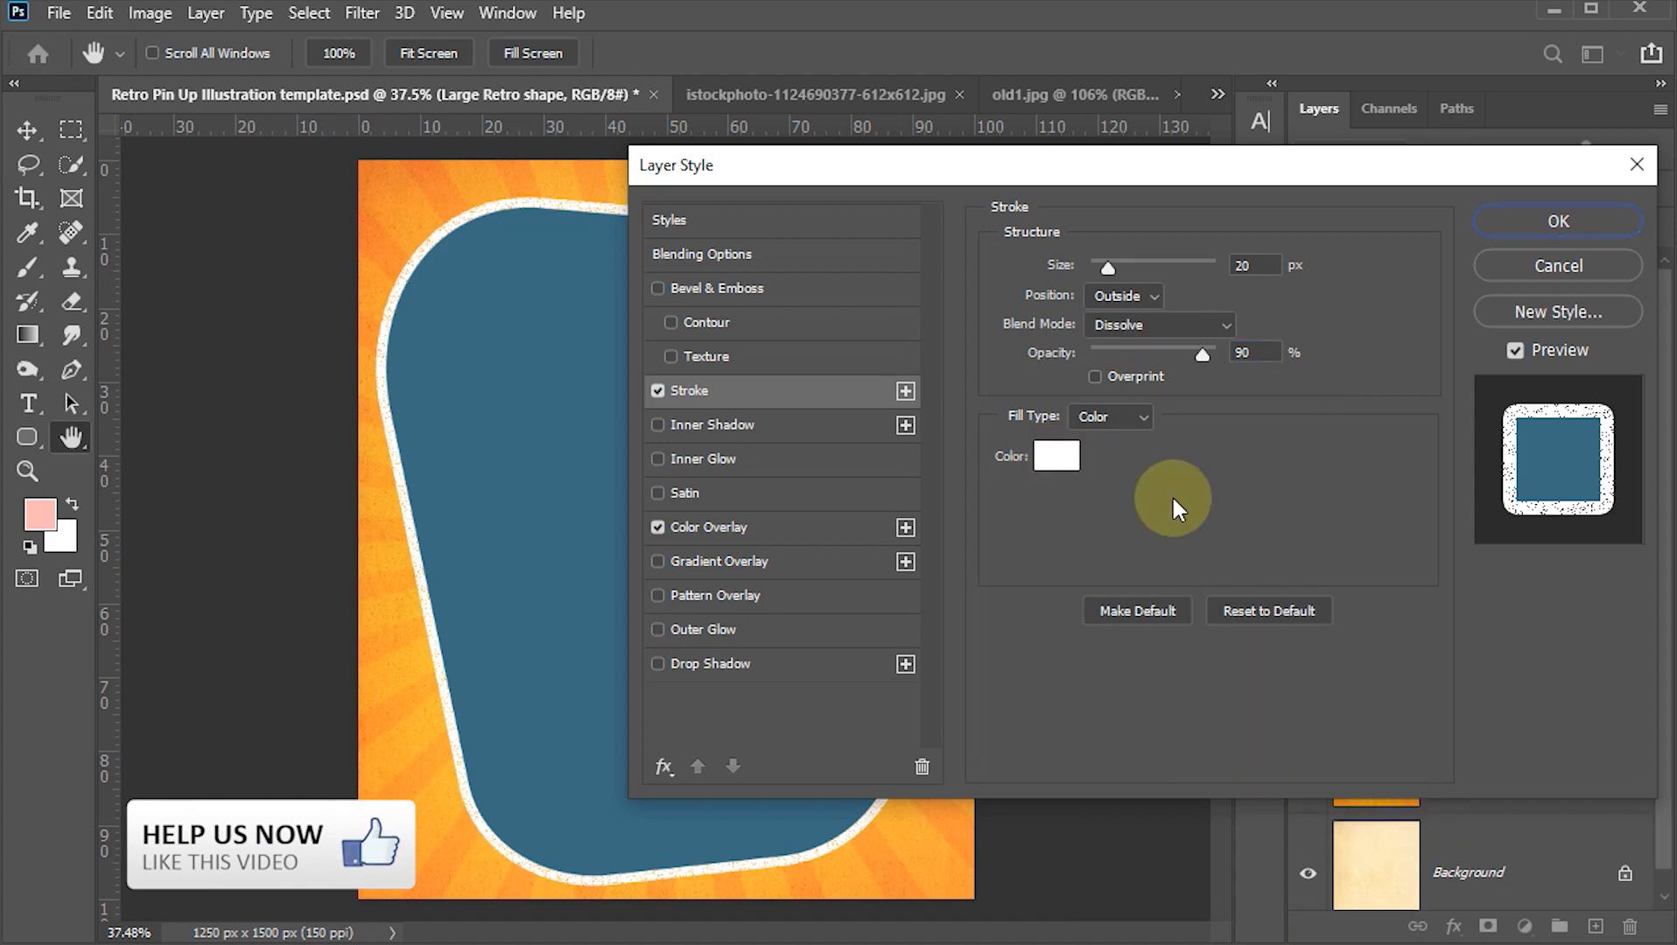
# - Add a teal #64a09f Dissolve Inner Glow with 85% opacity, 100% choke and 10 px size, and apply the layer style
pyautogui.click(657, 458)
pyautogui.click(713, 457)
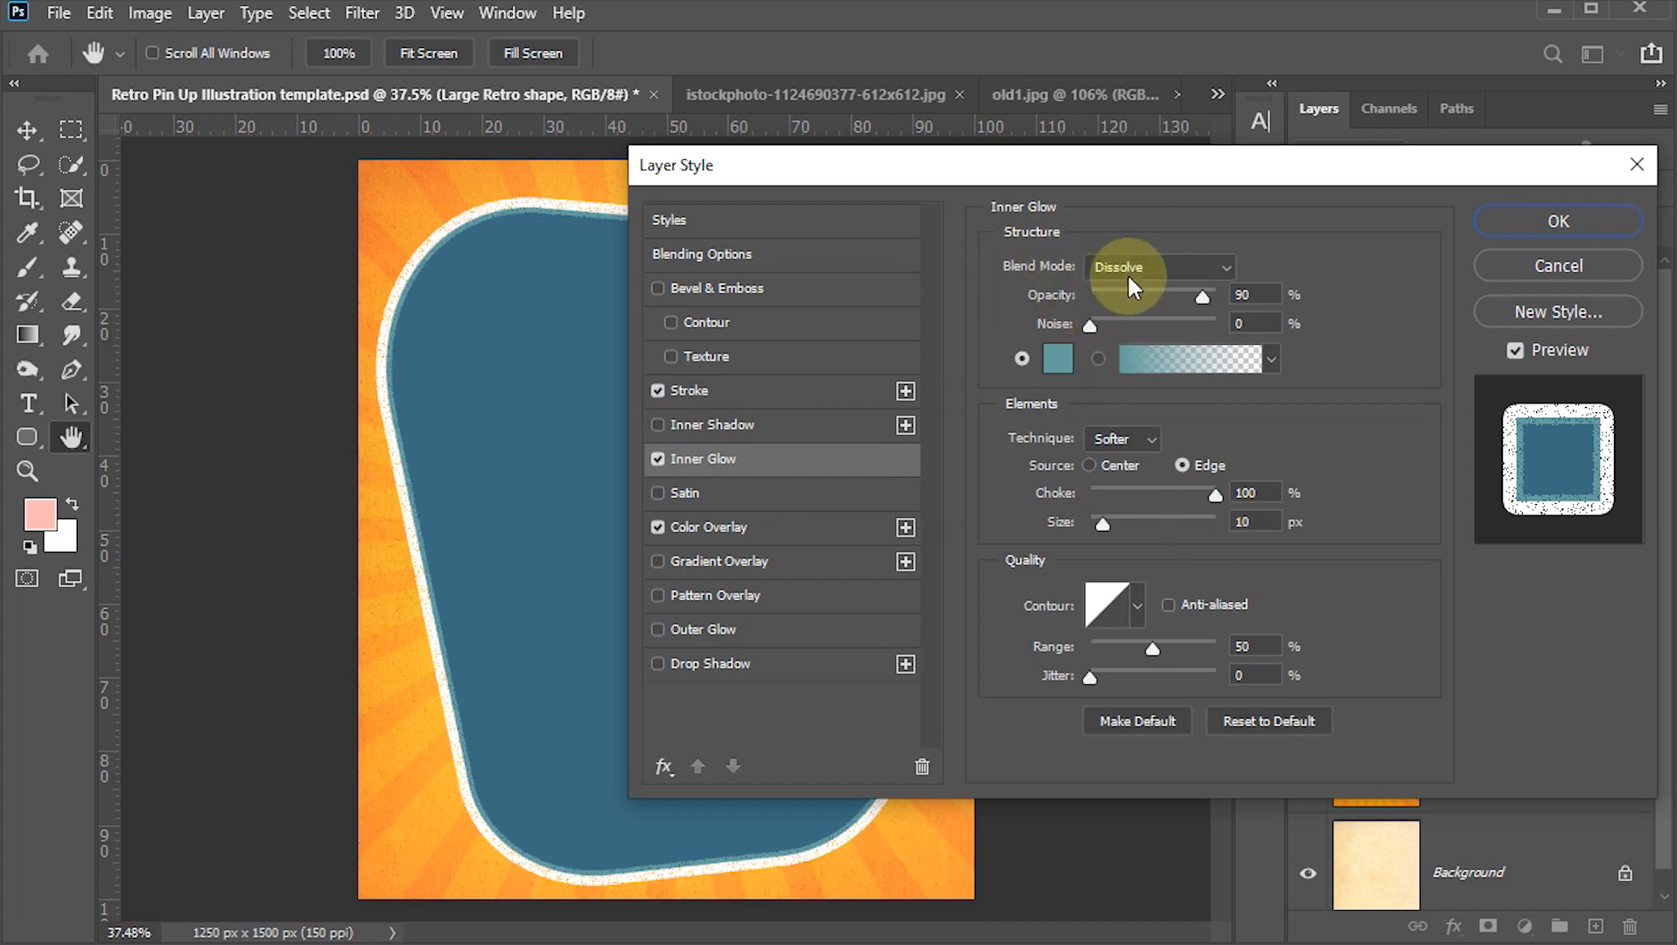
pyautogui.click(1256, 294)
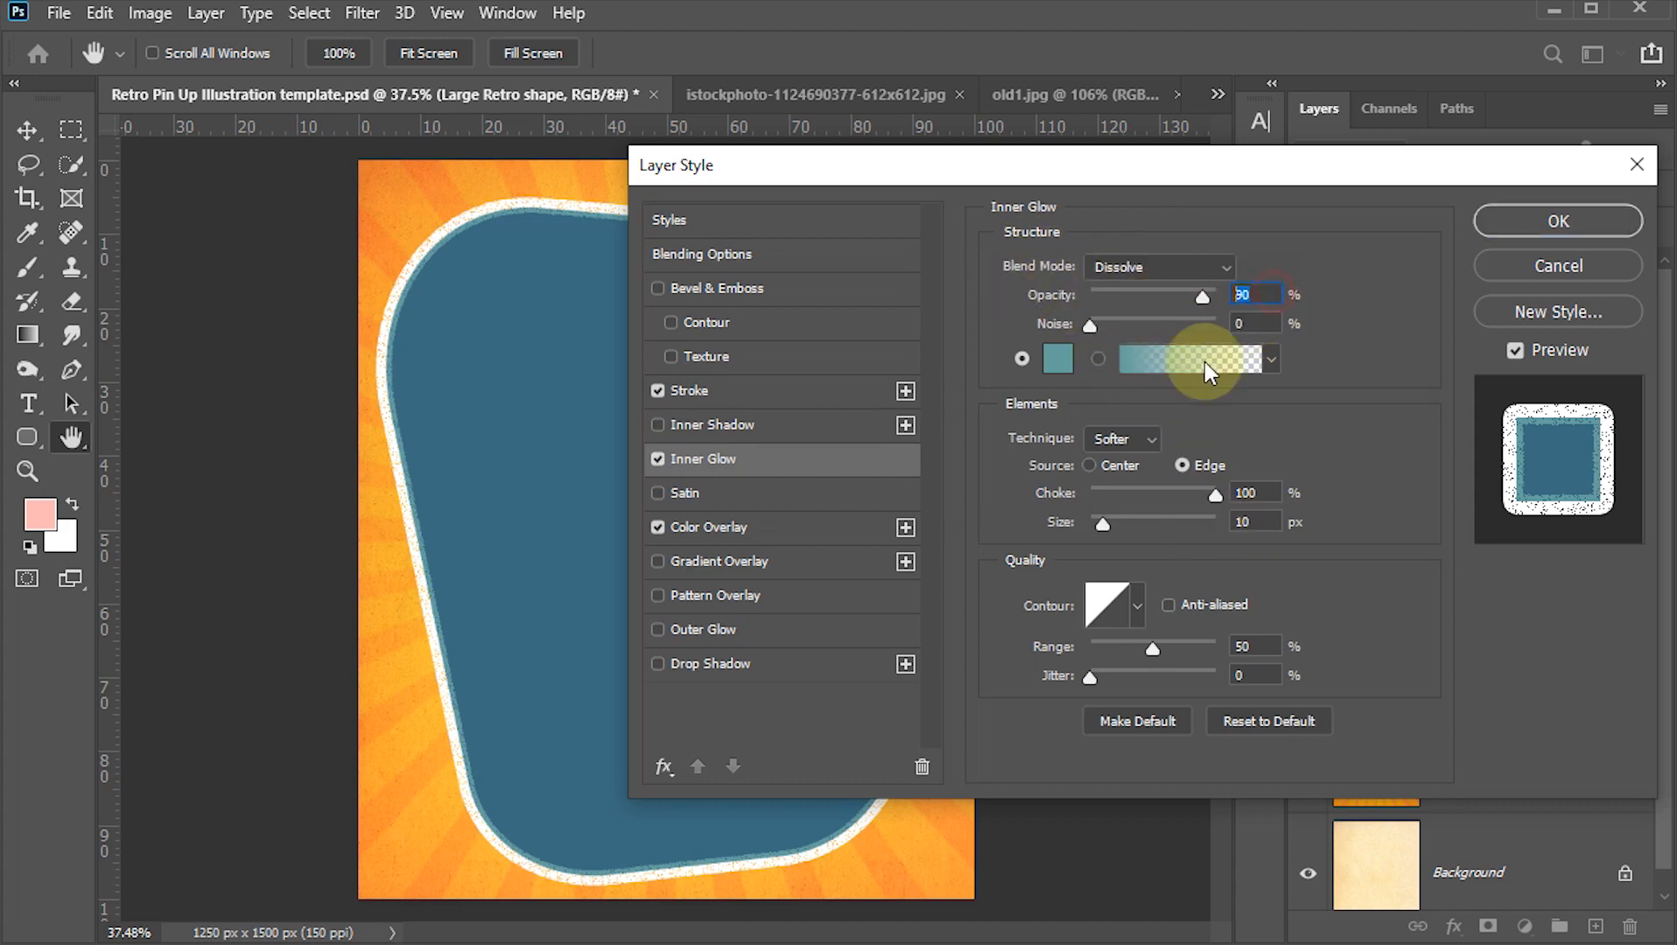
pyautogui.write('85')
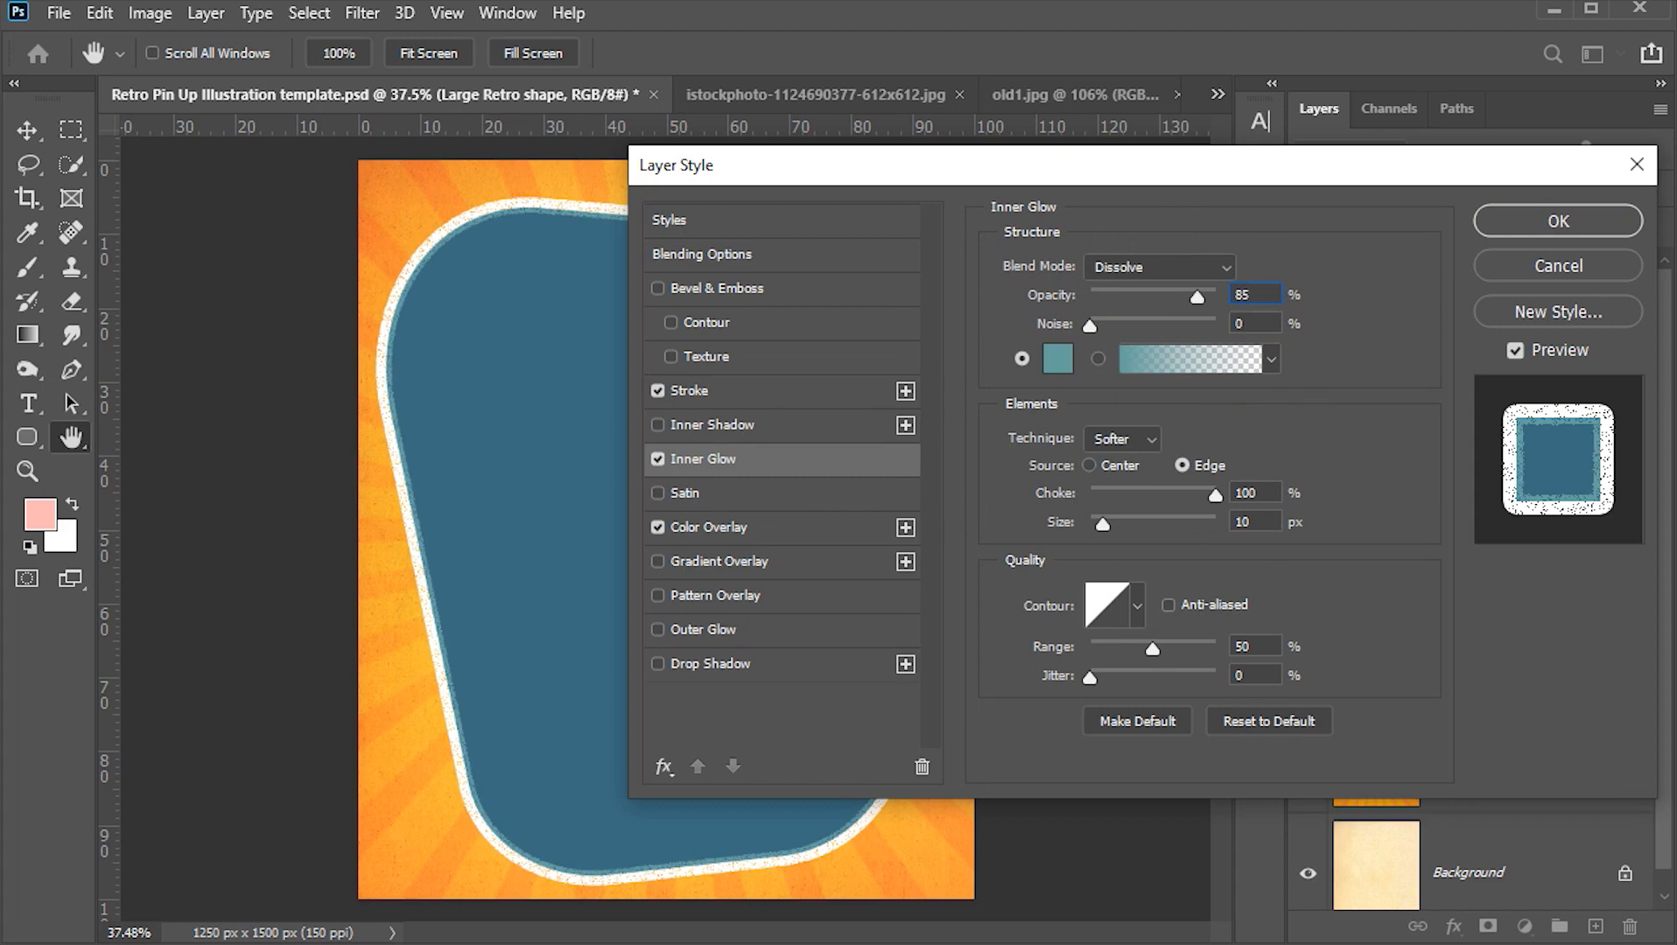
pyautogui.click(1376, 465)
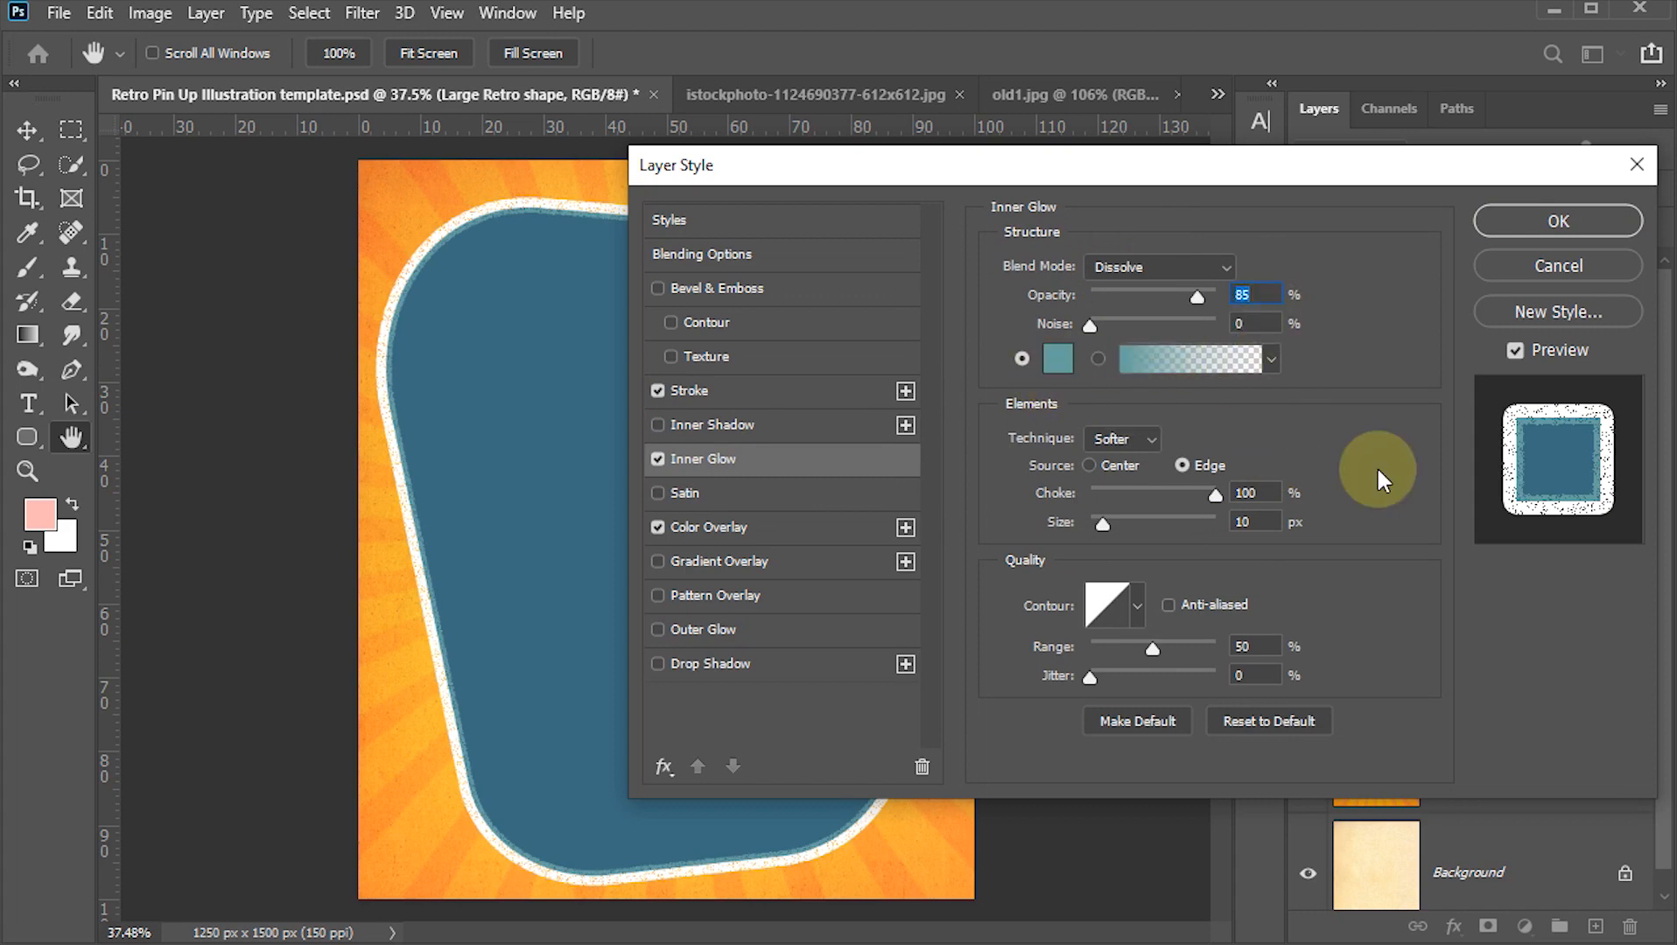
pyautogui.click(1058, 358)
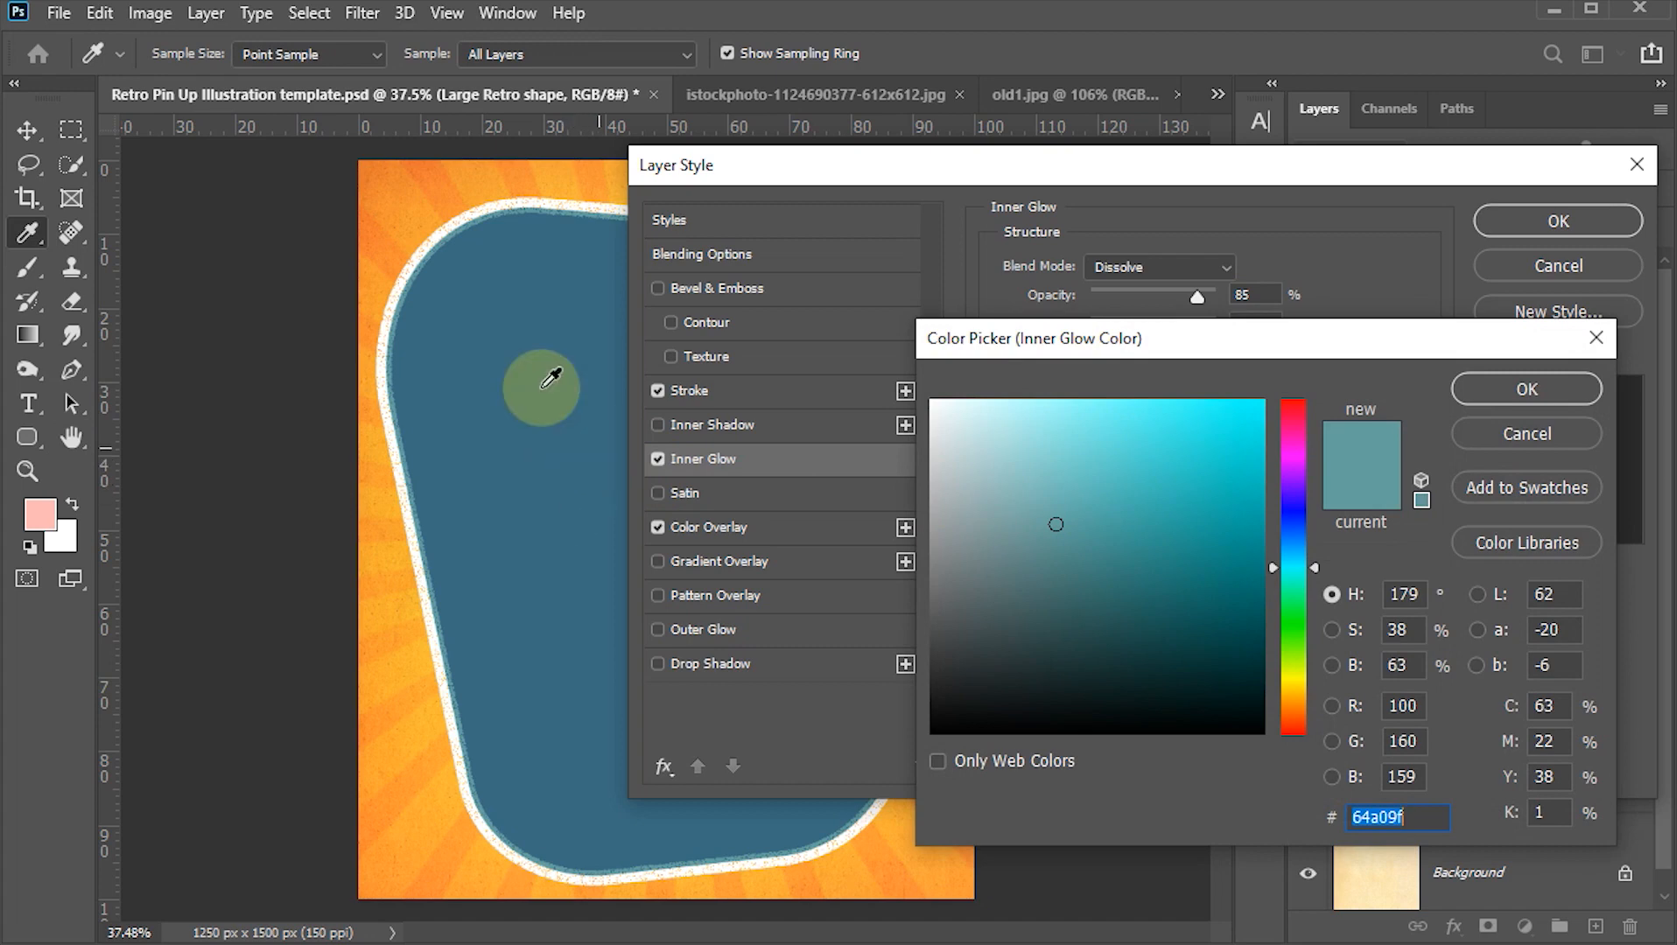
pyautogui.click(1540, 428)
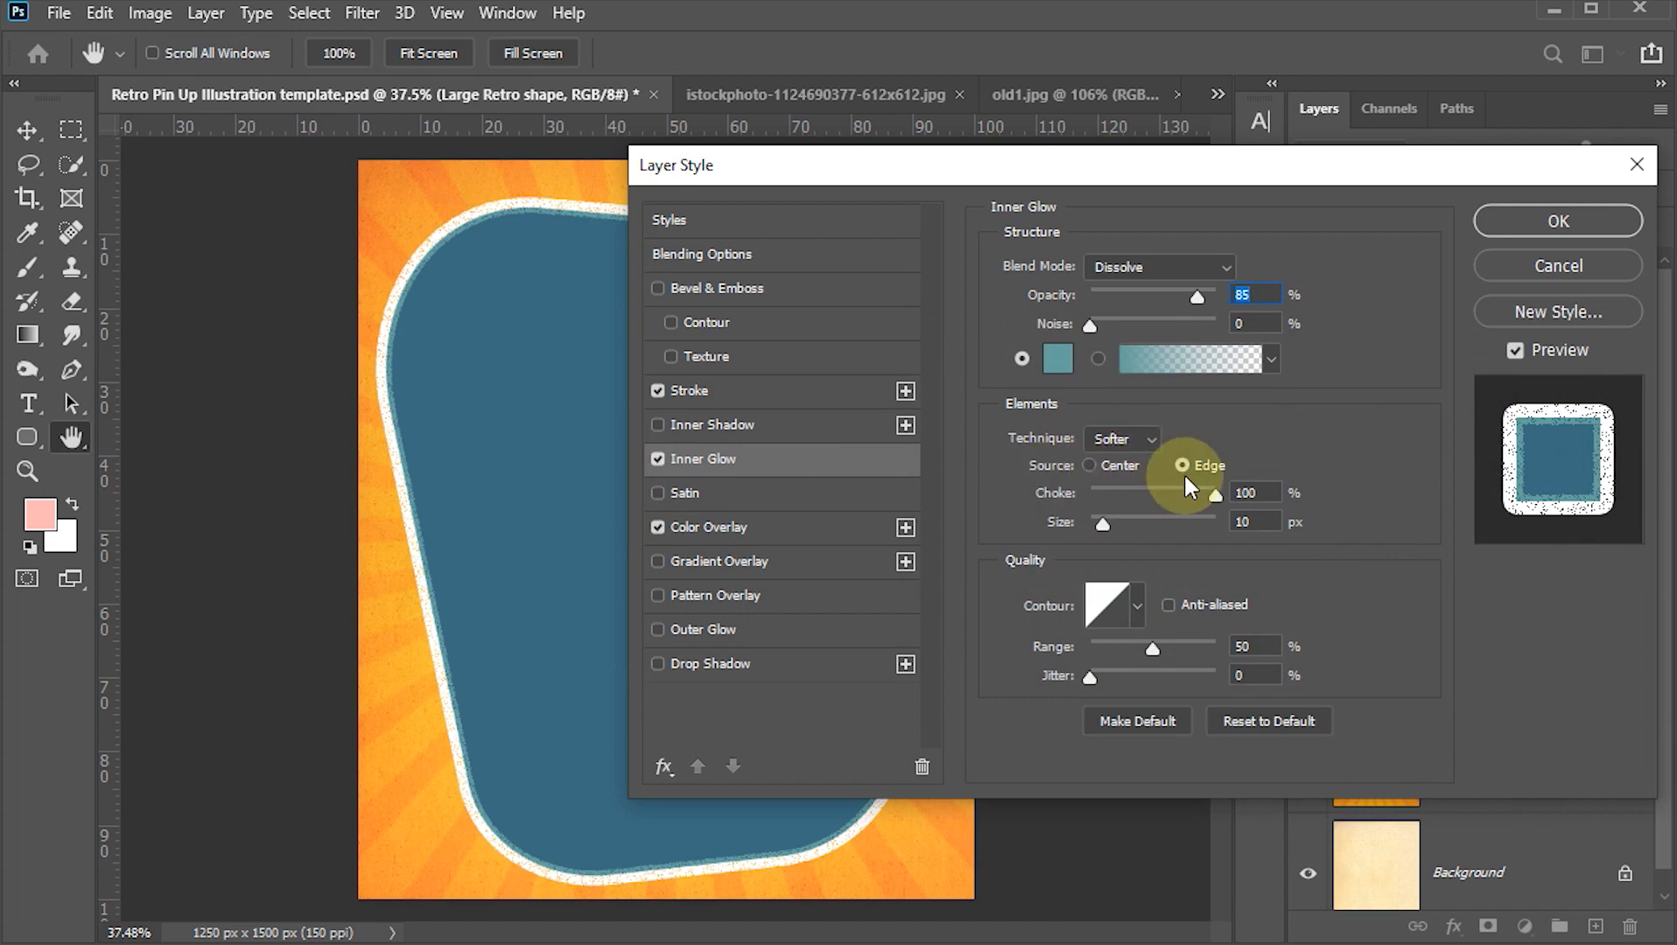
pyautogui.click(1254, 496)
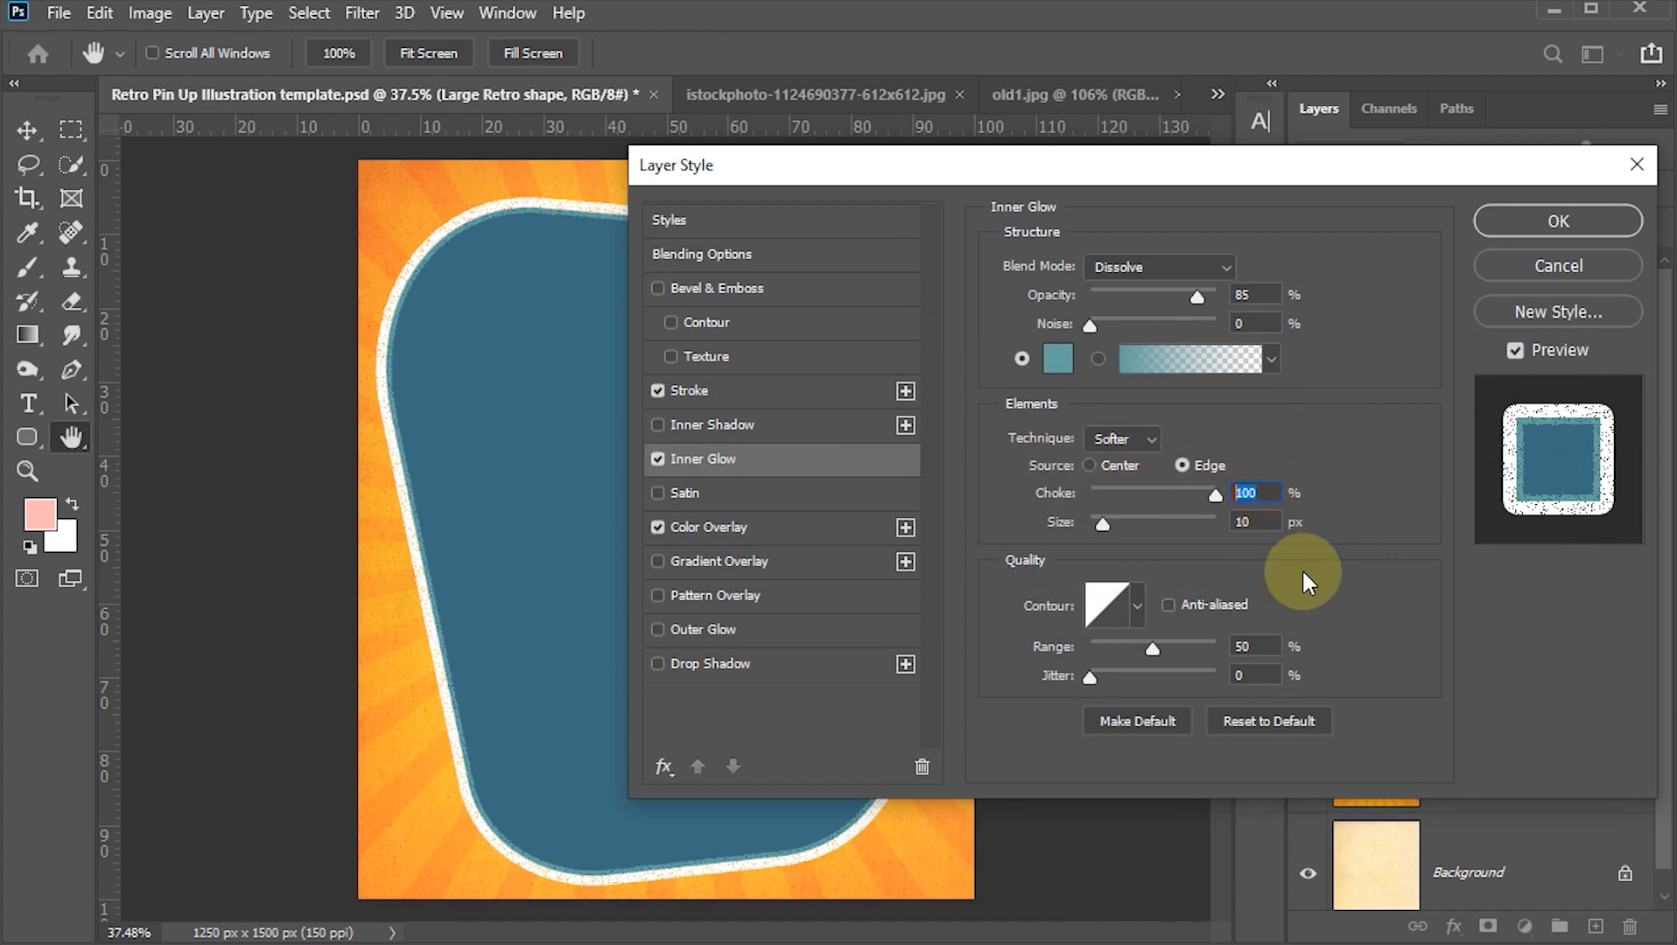
pyautogui.click(1243, 524)
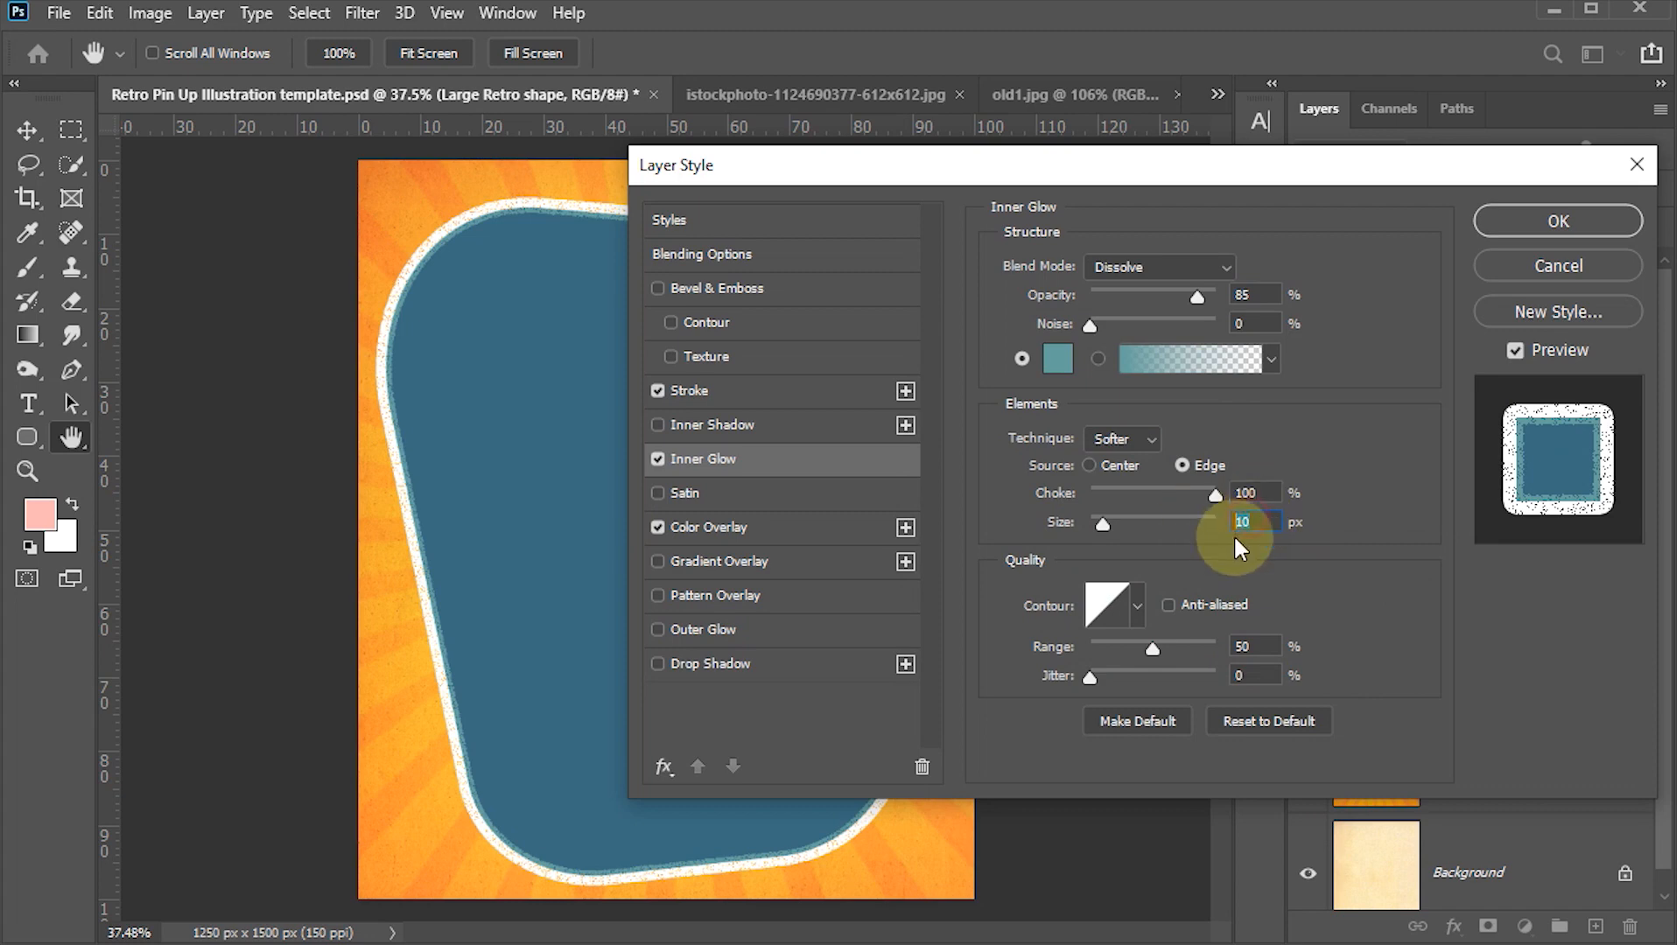
pyautogui.click(1584, 220)
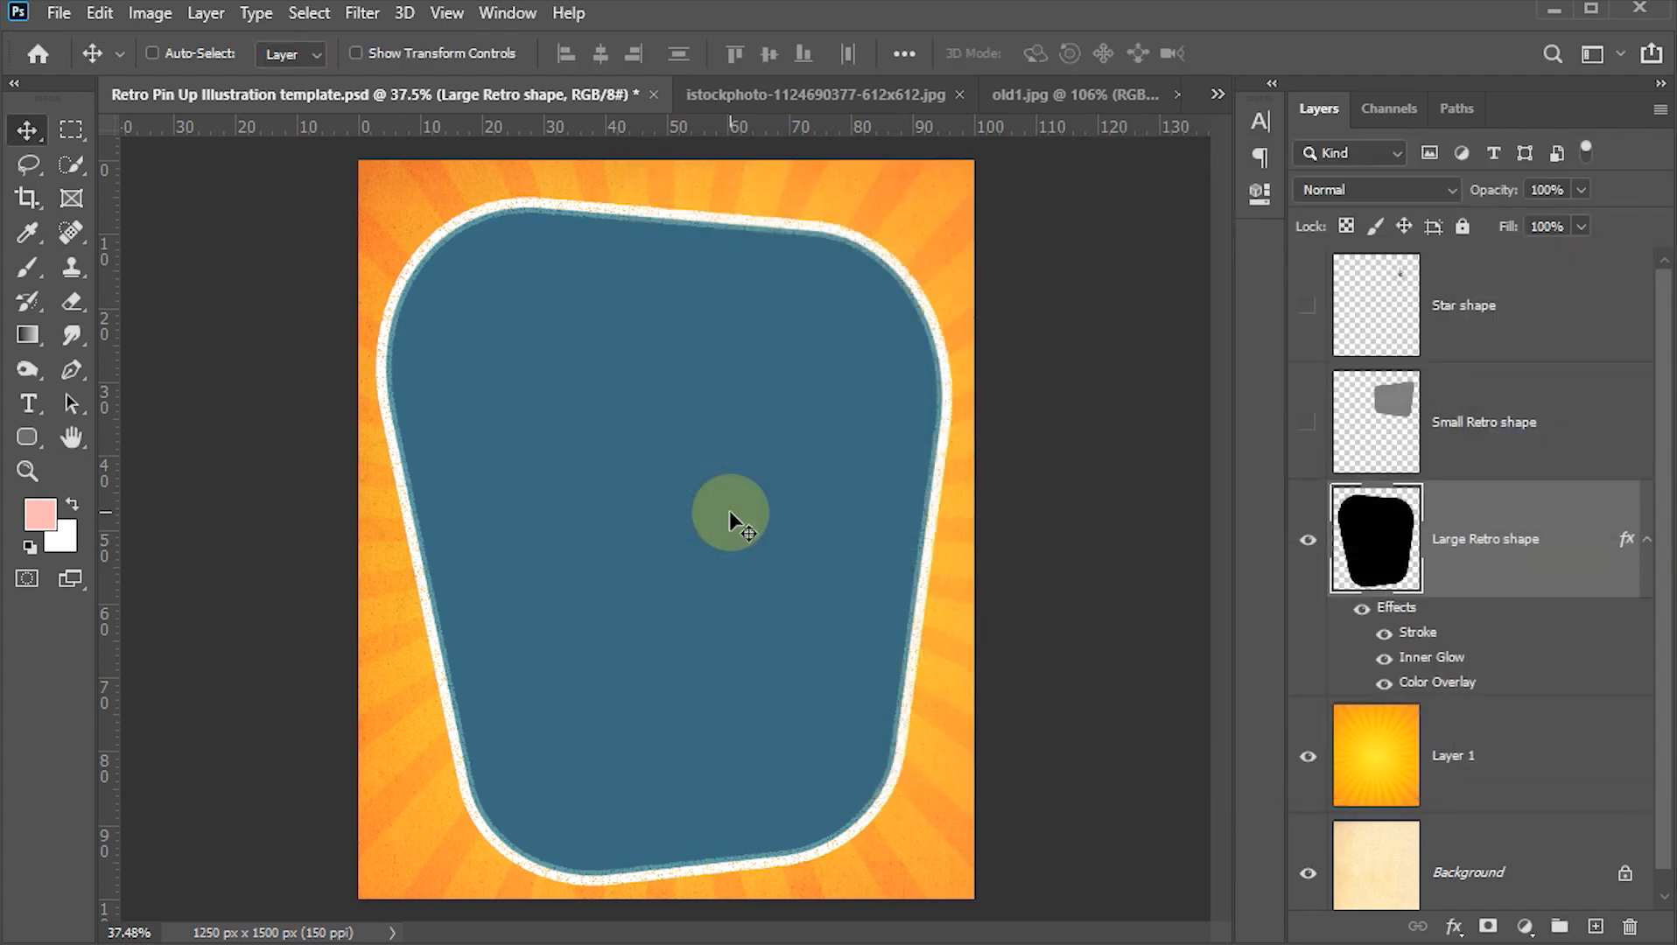
# - Switch to the old1.jpg portrait and select the woman with the Subject selection command
pyautogui.click(1033, 95)
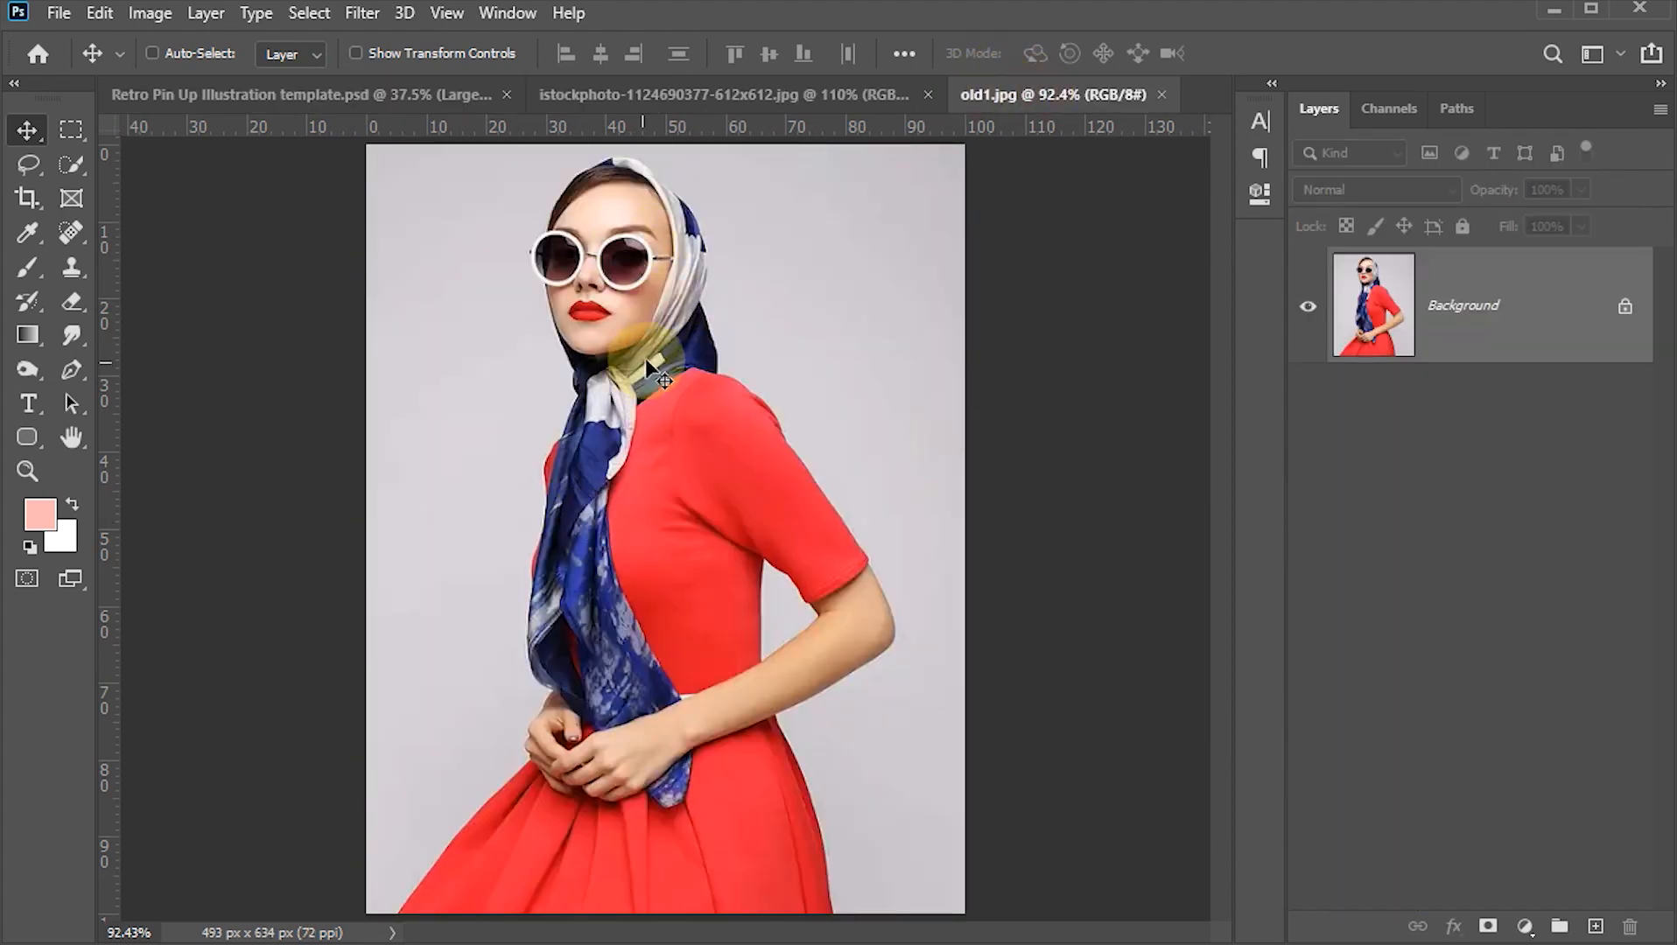
pyautogui.click(713, 489)
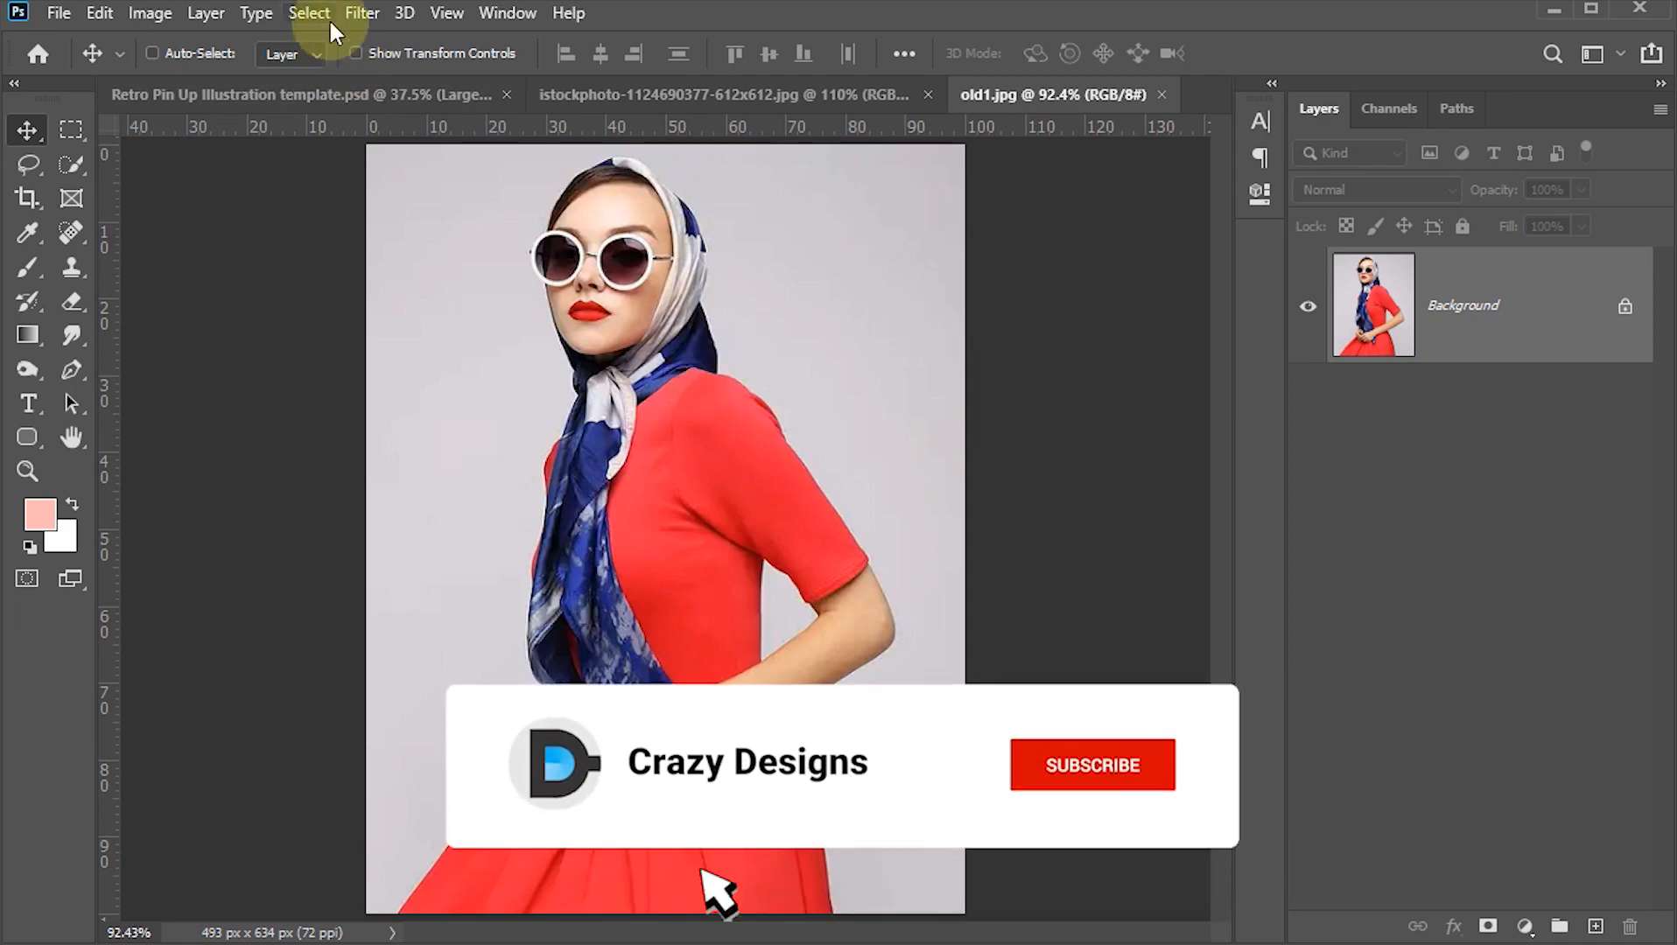
pyautogui.click(301, 13)
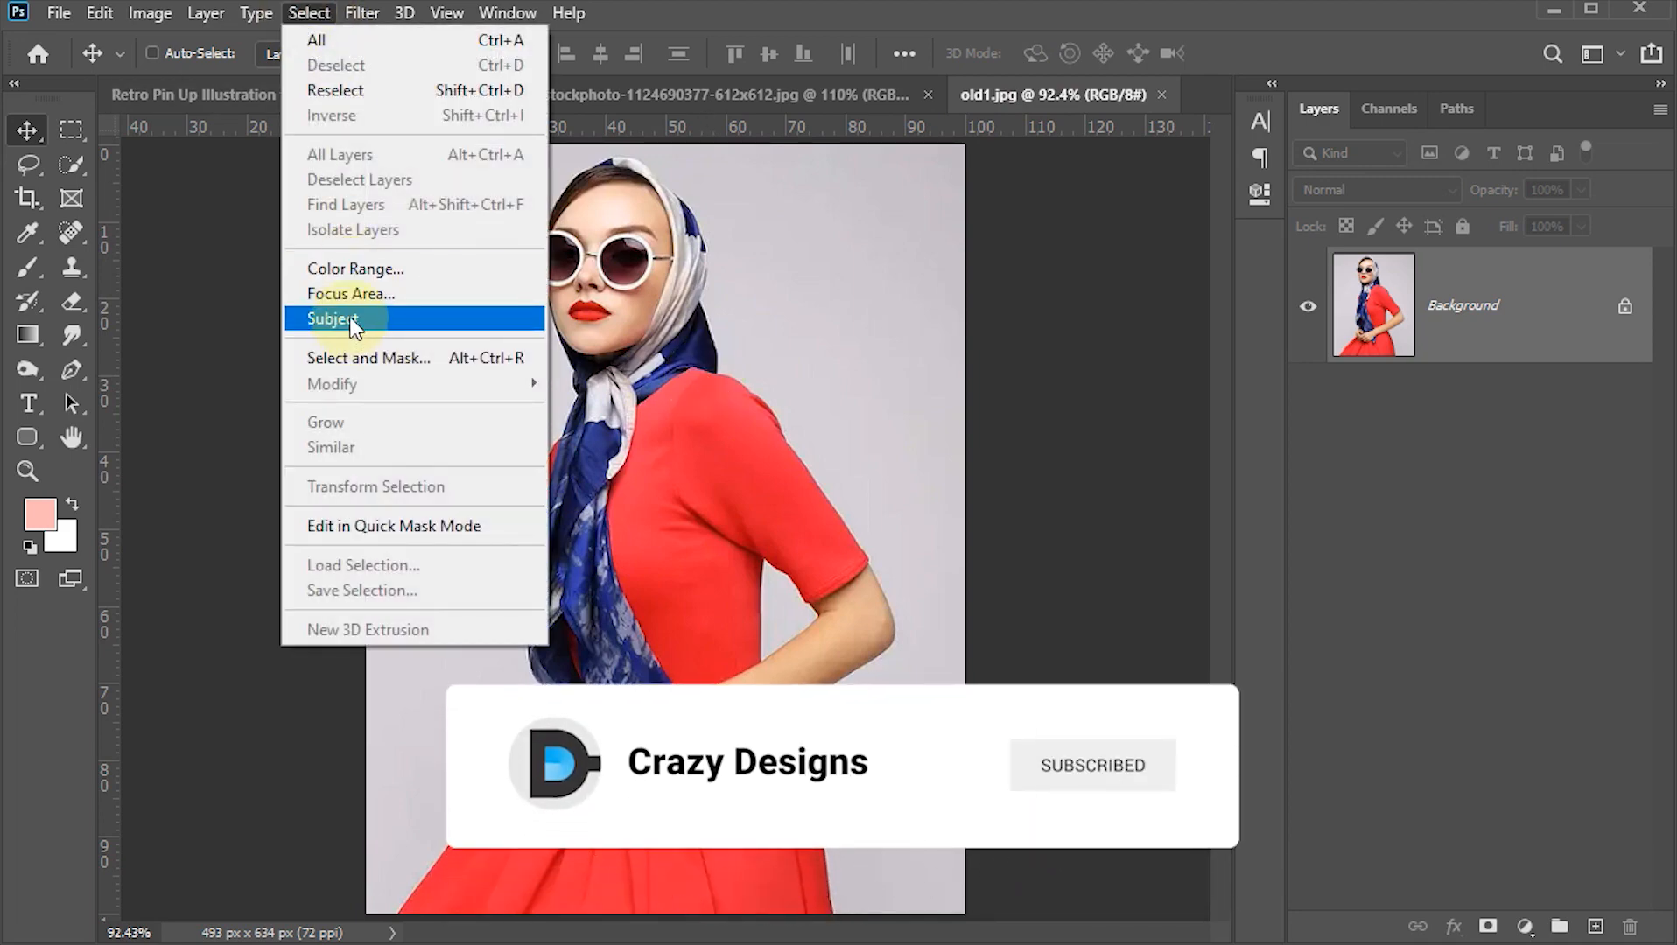
pyautogui.click(376, 320)
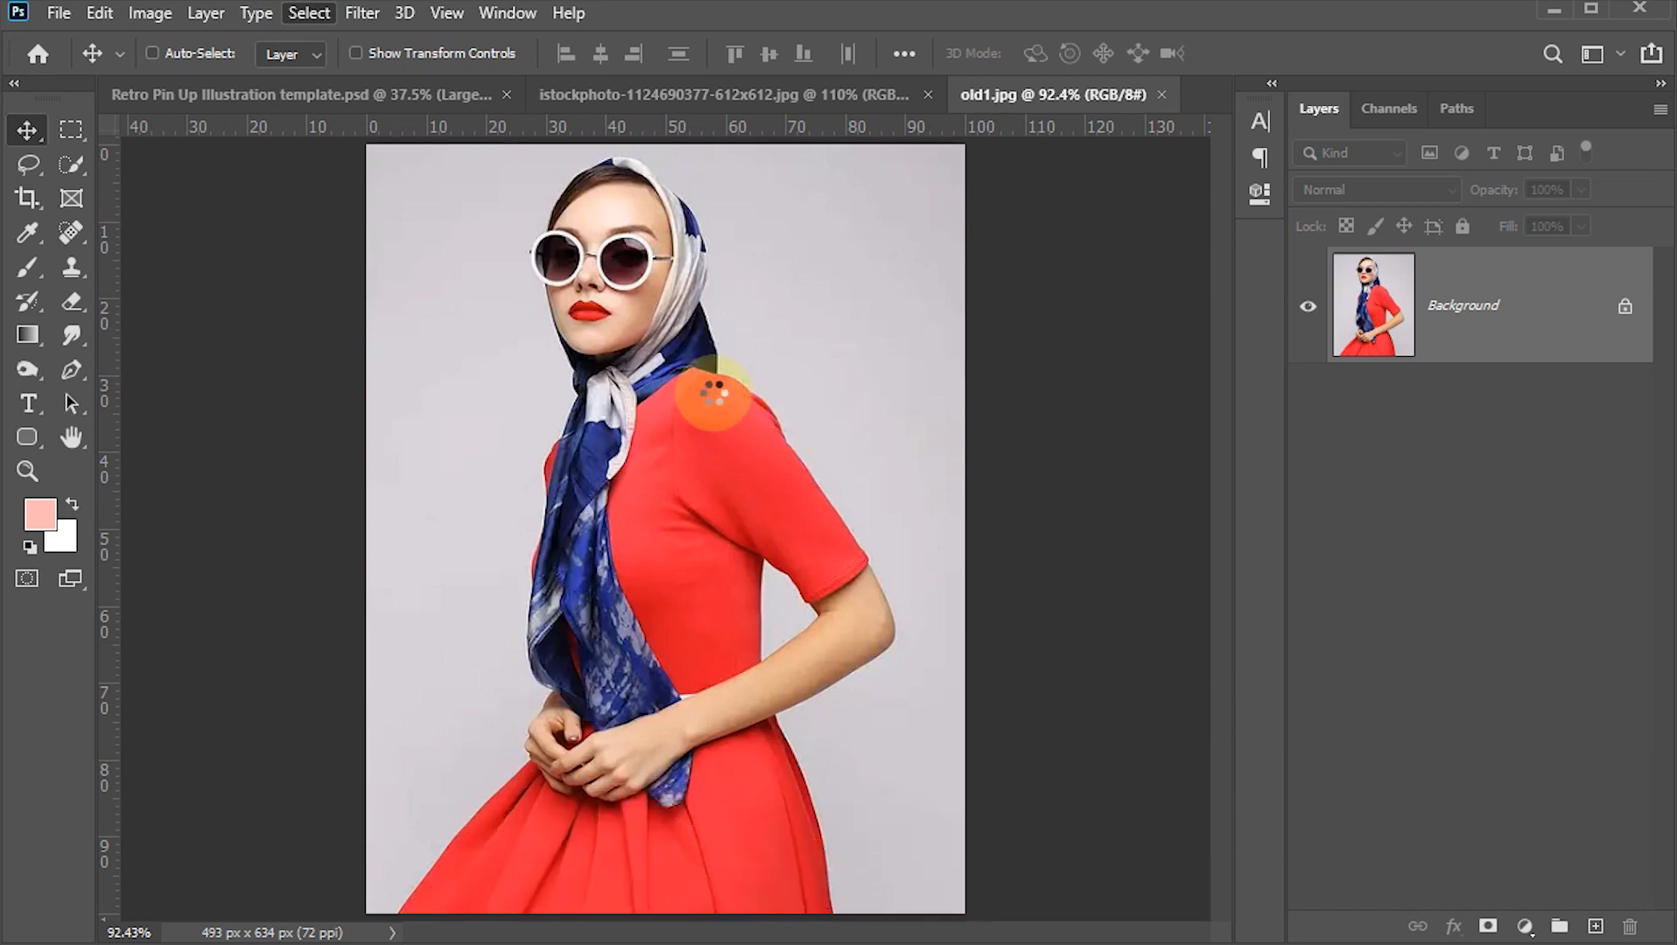
pyautogui.press('z')
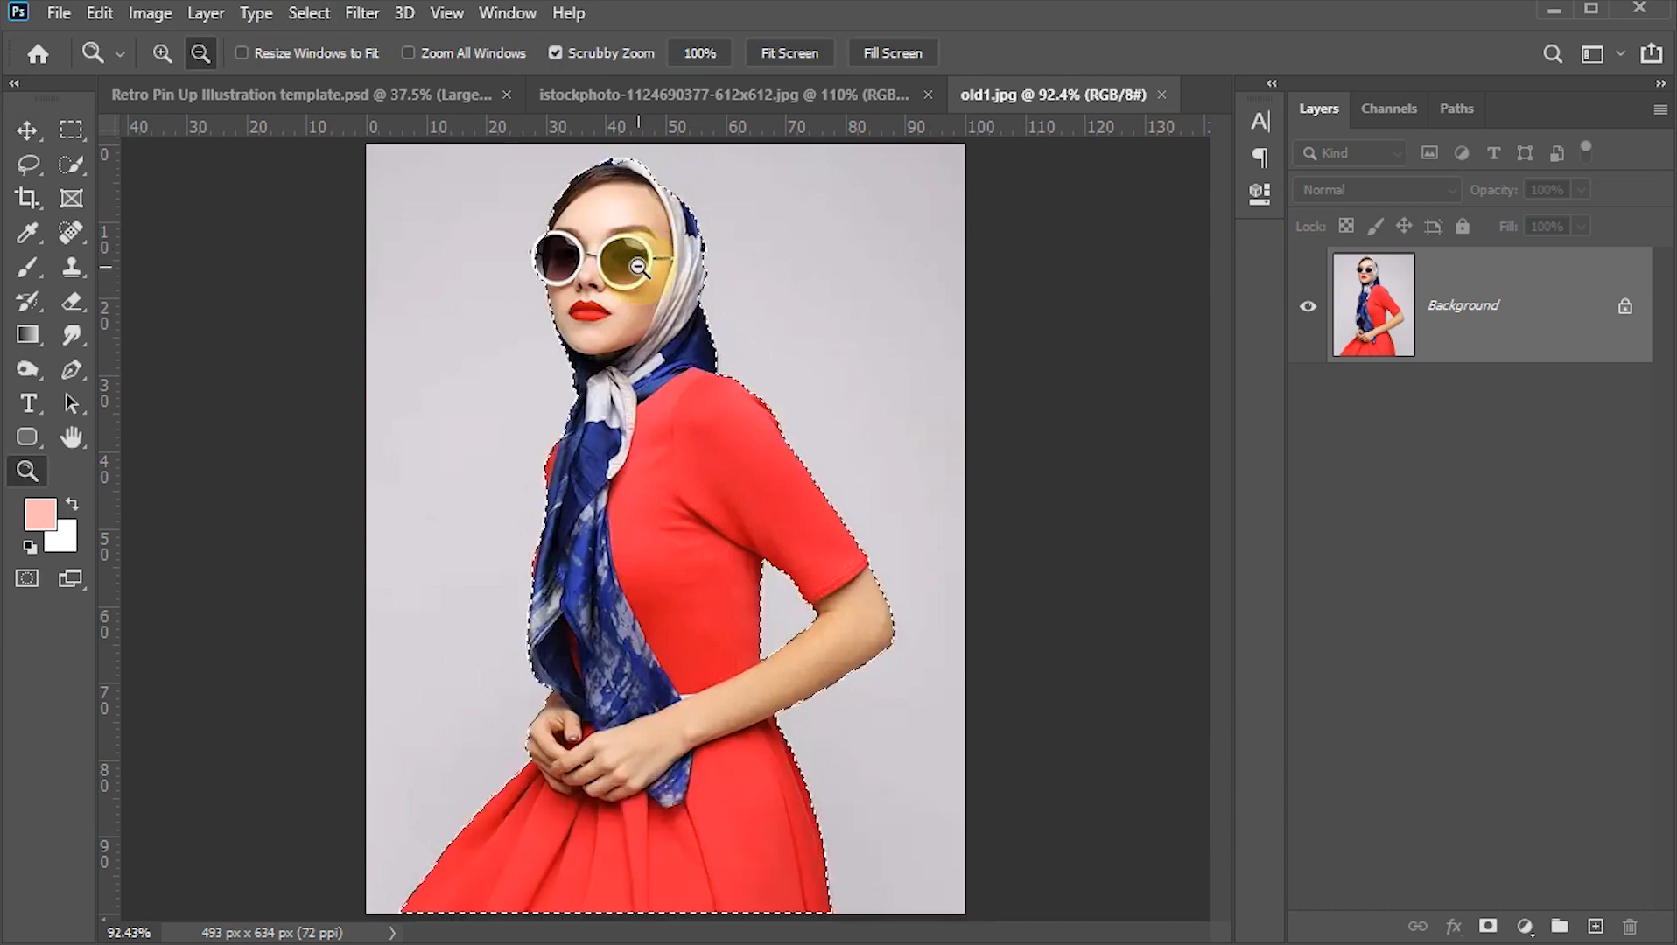
# - Add the missed top of the headscarf and the sunglasses' outer hinge to the selection with the Quick Selection tool
pyautogui.moveTo(610, 168); pyautogui.dragTo(772, 512)
pyautogui.moveTo(682, 203); pyautogui.dragTo(686, 263)
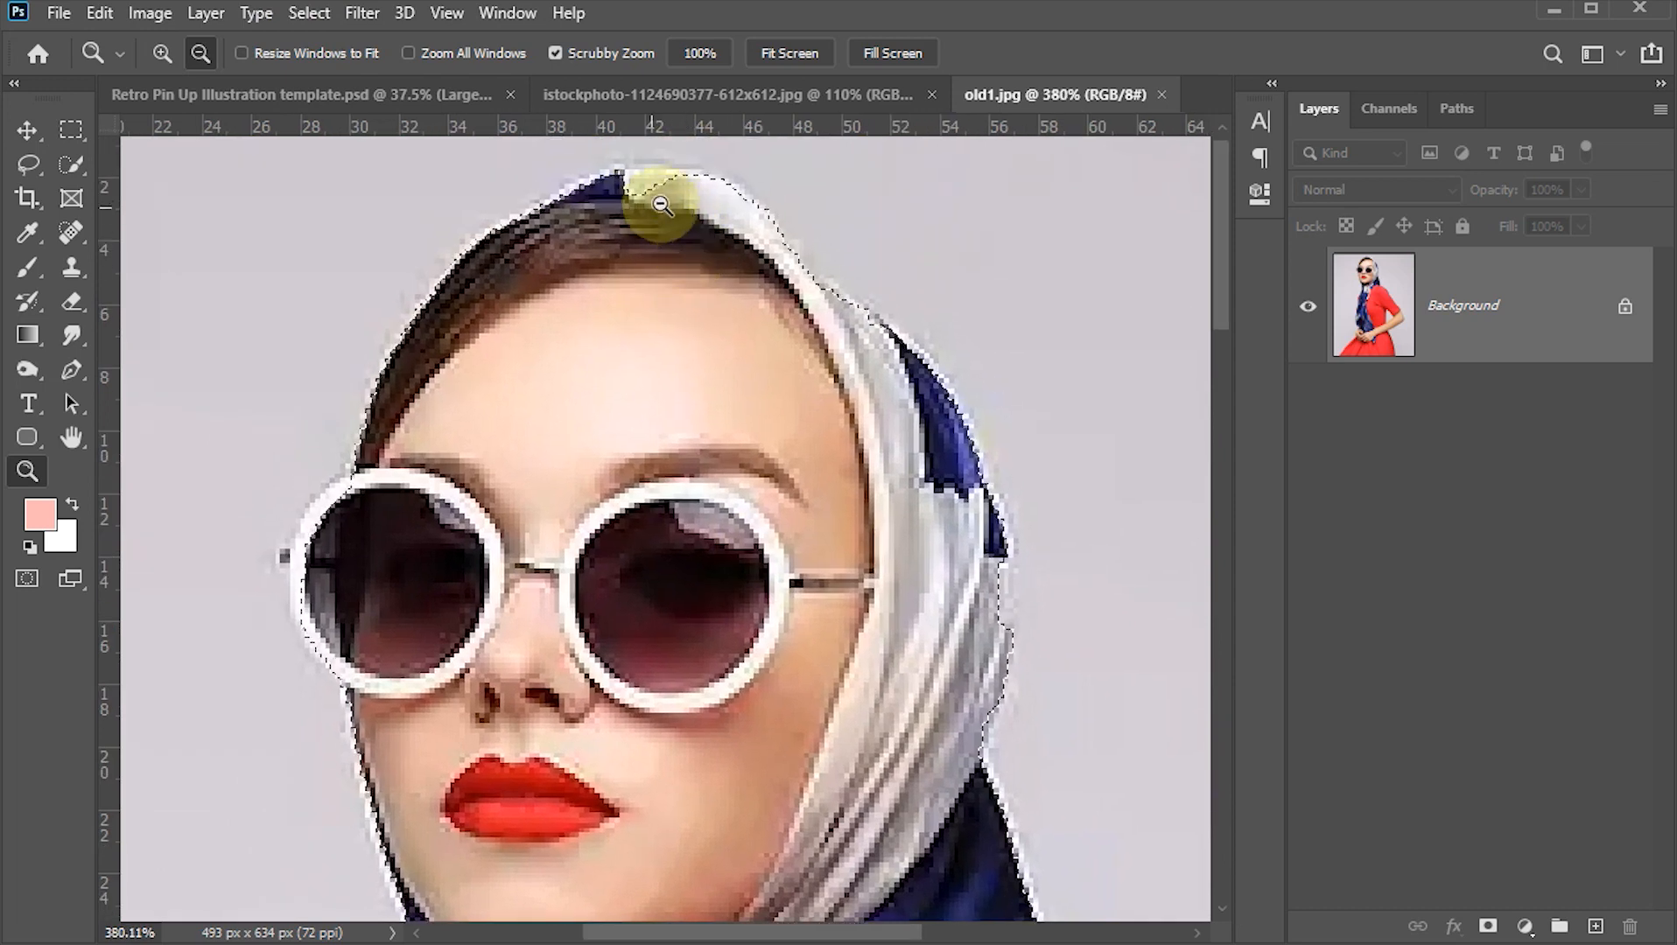
pyautogui.moveTo(71, 160); pyautogui.dragTo(166, 189)
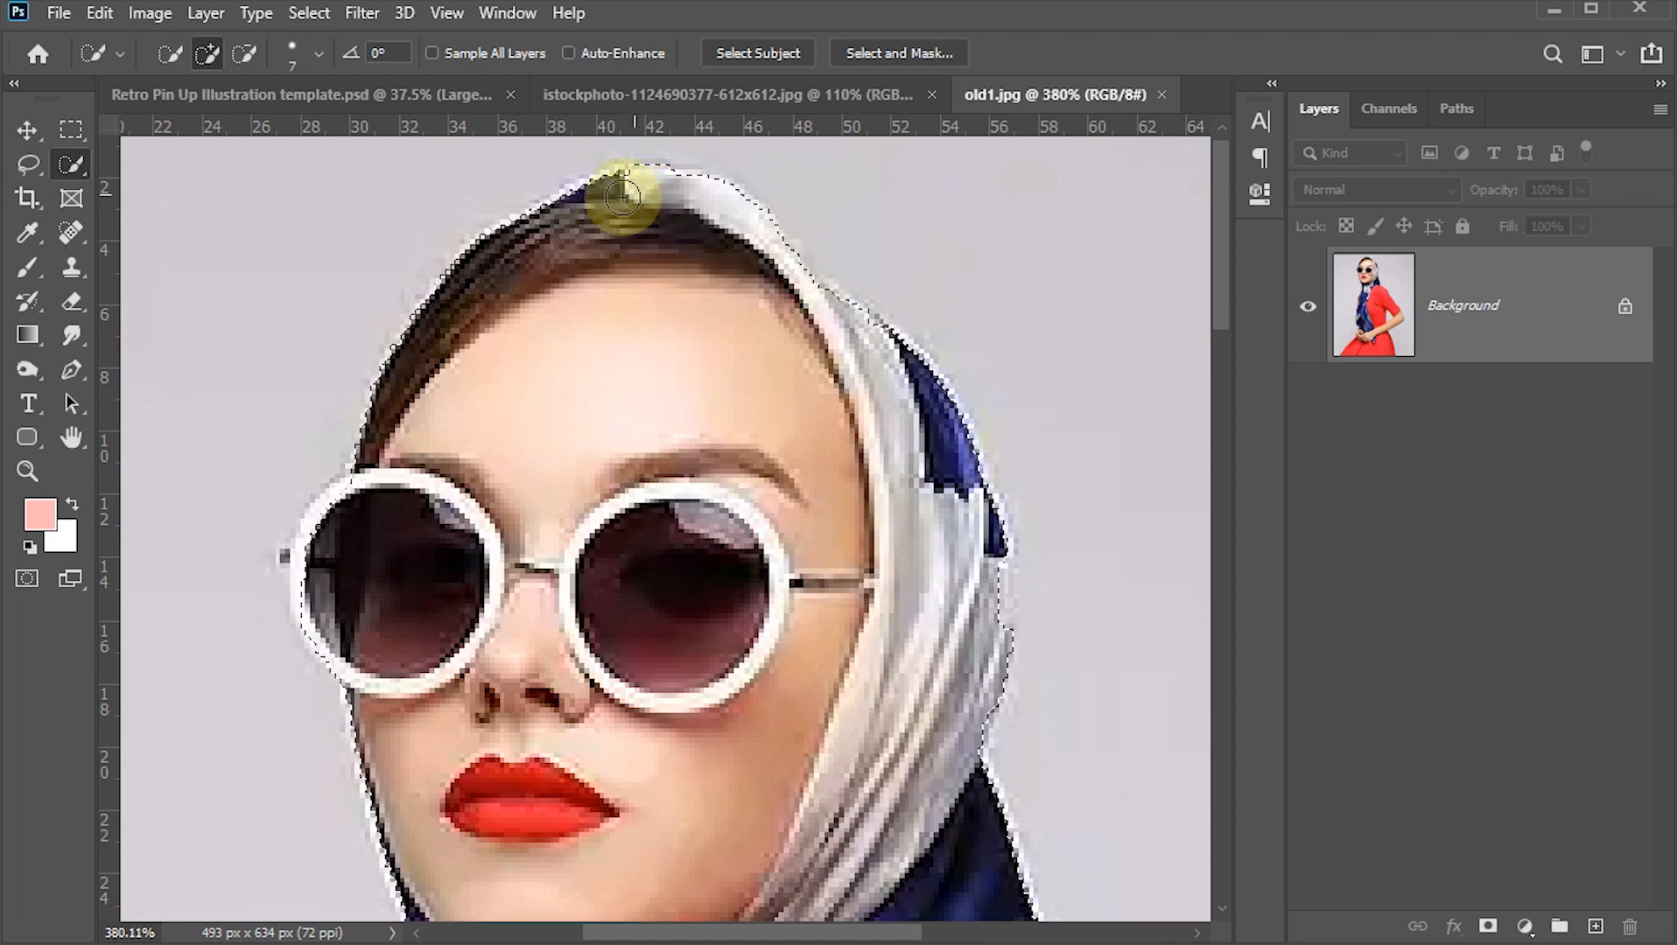
pyautogui.moveTo(623, 197); pyautogui.dragTo(577, 217)
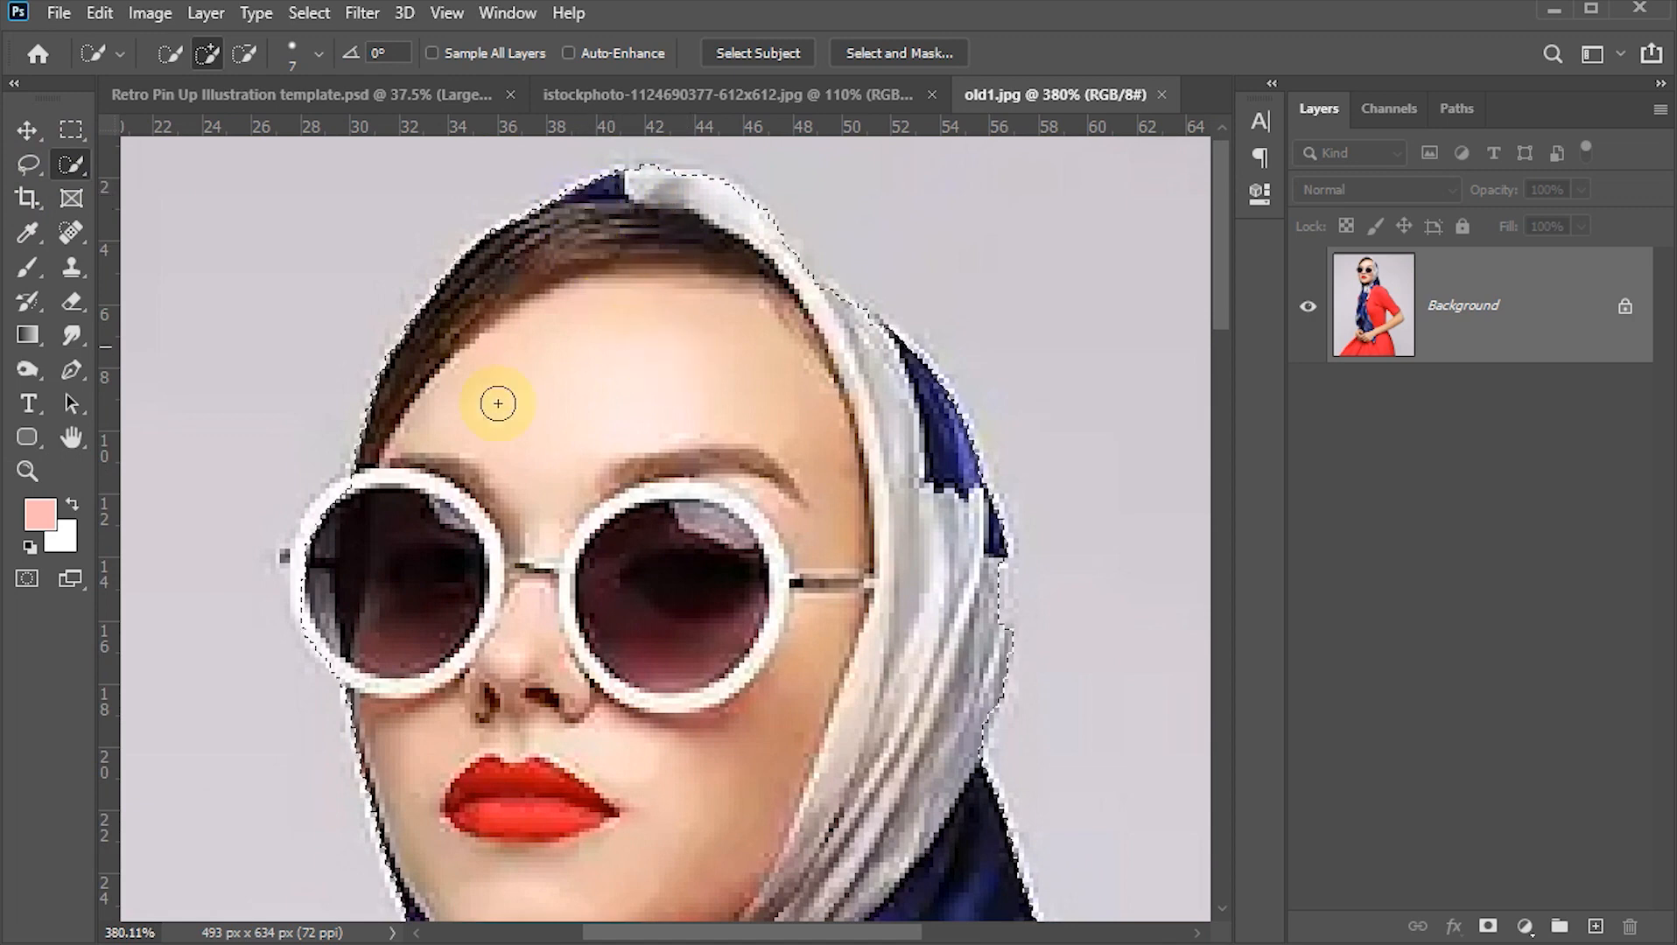
pyautogui.moveTo(334, 515); pyautogui.dragTo(319, 622)
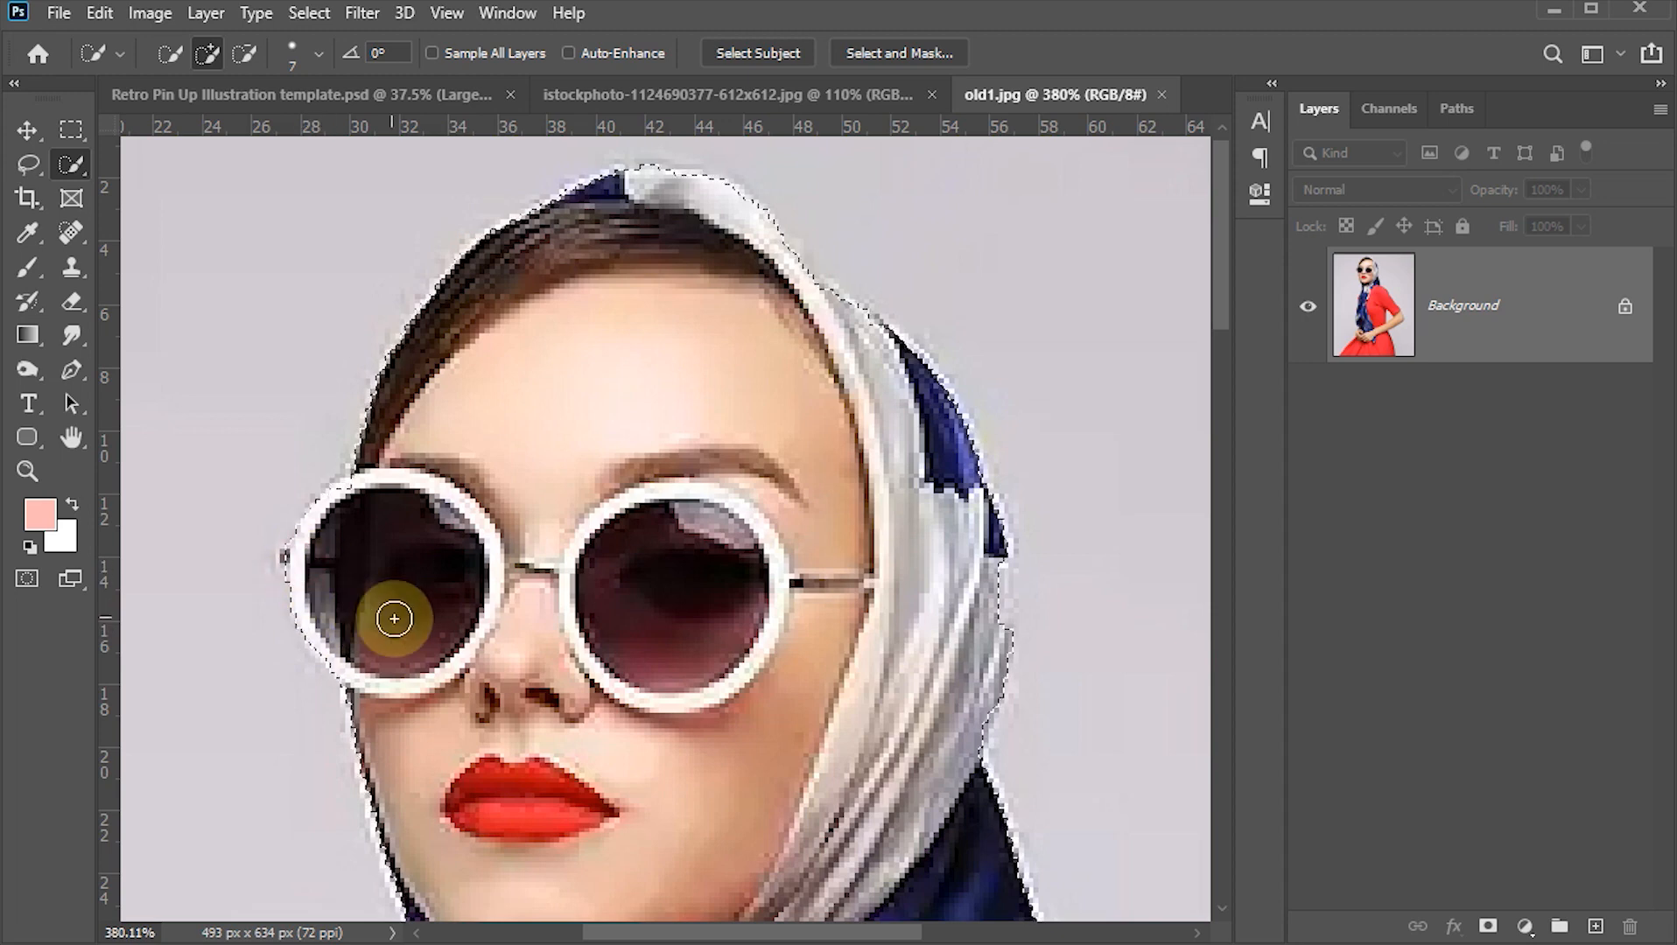
# - Examine the selection edge around the woman's scarf, arms, hands and dress for missed areas
pyautogui.moveTo(679, 574)
pyautogui.mouseDown()
pyautogui.moveTo(550, 464)
pyautogui.moveTo(526, 404)
pyautogui.mouseUp()
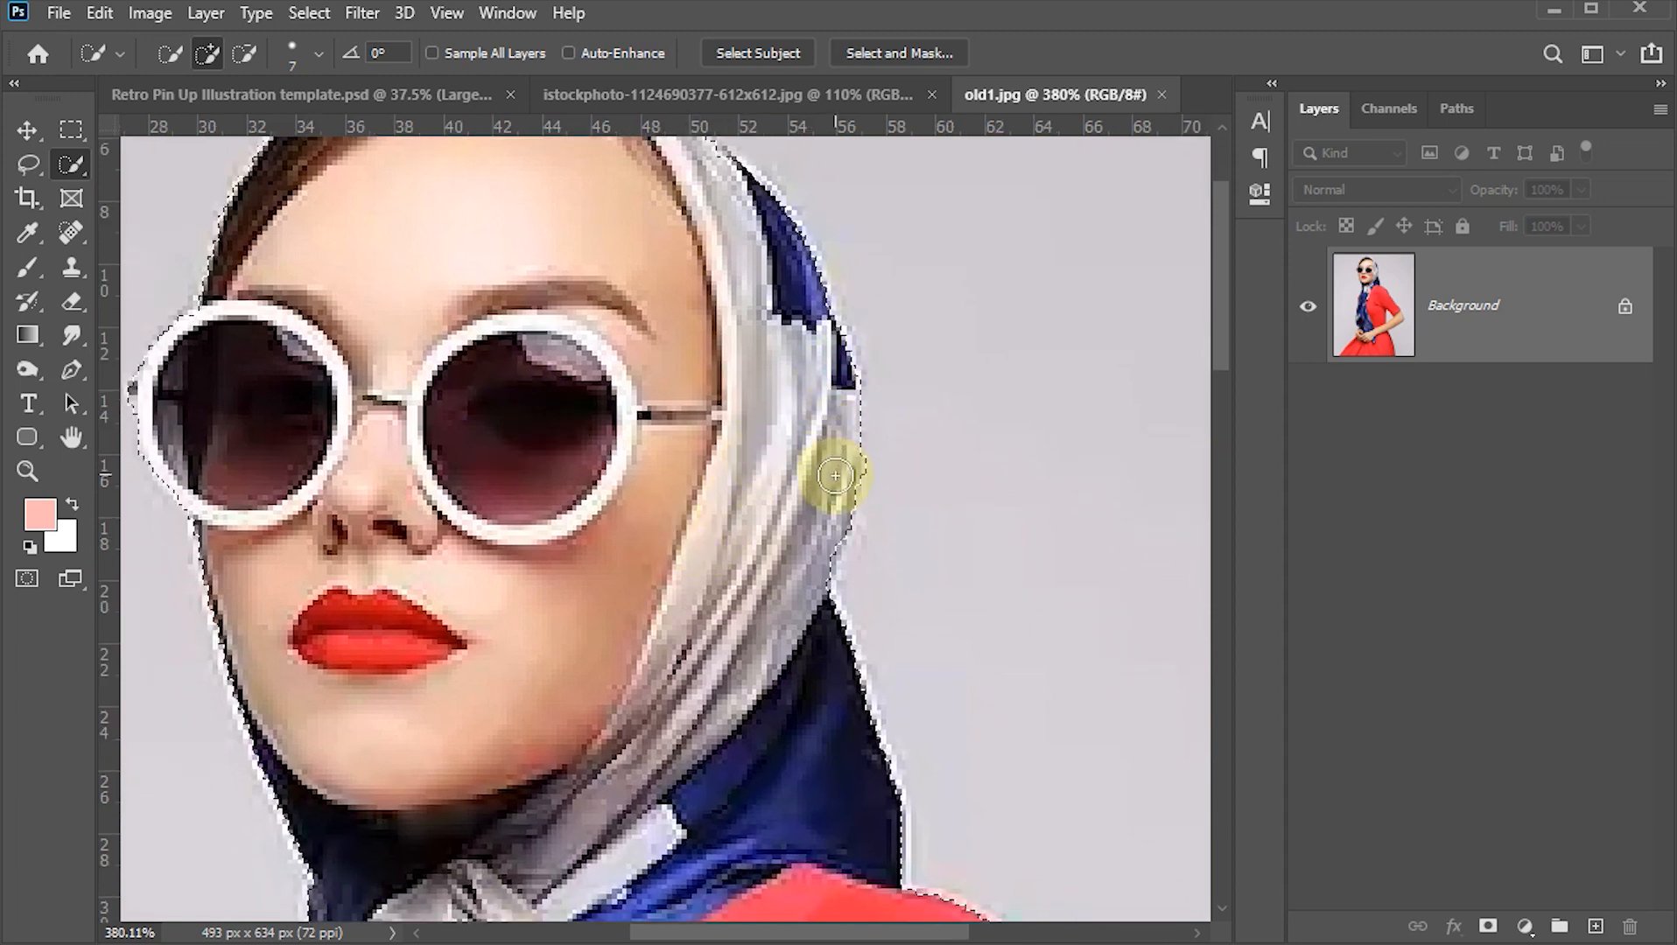
pyautogui.scroll(-5, 761, 490)
pyautogui.scroll(-2, 790, 598)
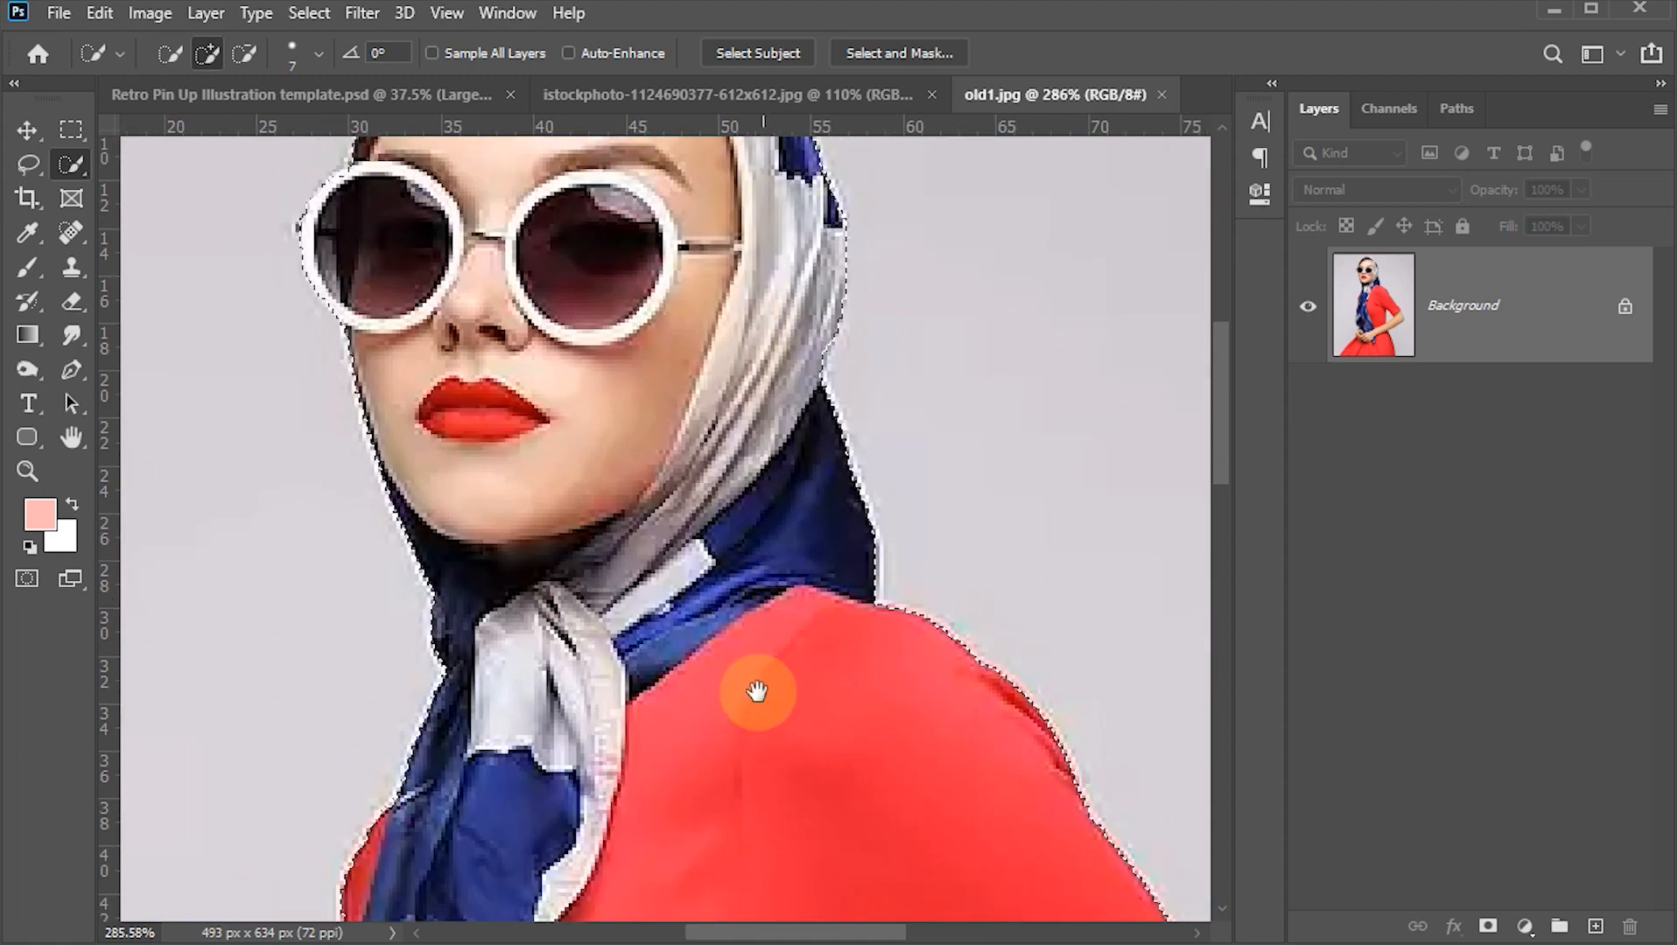
pyautogui.scroll(-10, 756, 691)
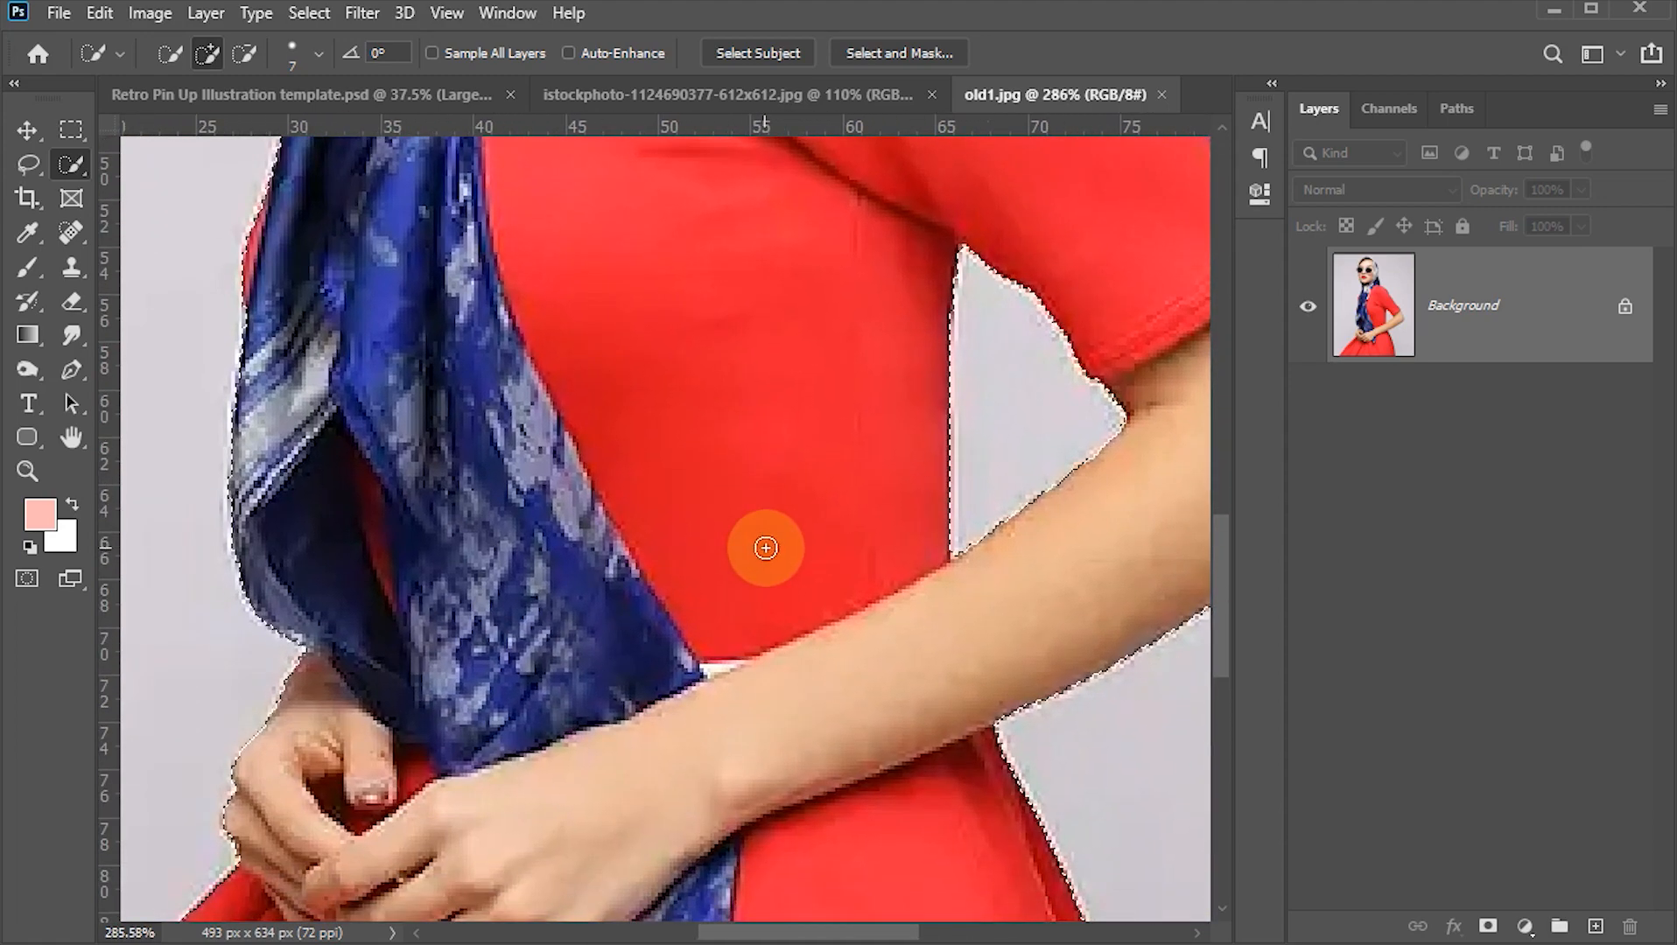
pyautogui.scroll(-5, 764, 549)
pyautogui.moveTo(764, 715); pyautogui.dragTo(761, 347)
pyautogui.moveTo(759, 462); pyautogui.dragTo(766, 728)
pyautogui.scroll(12, 766, 647)
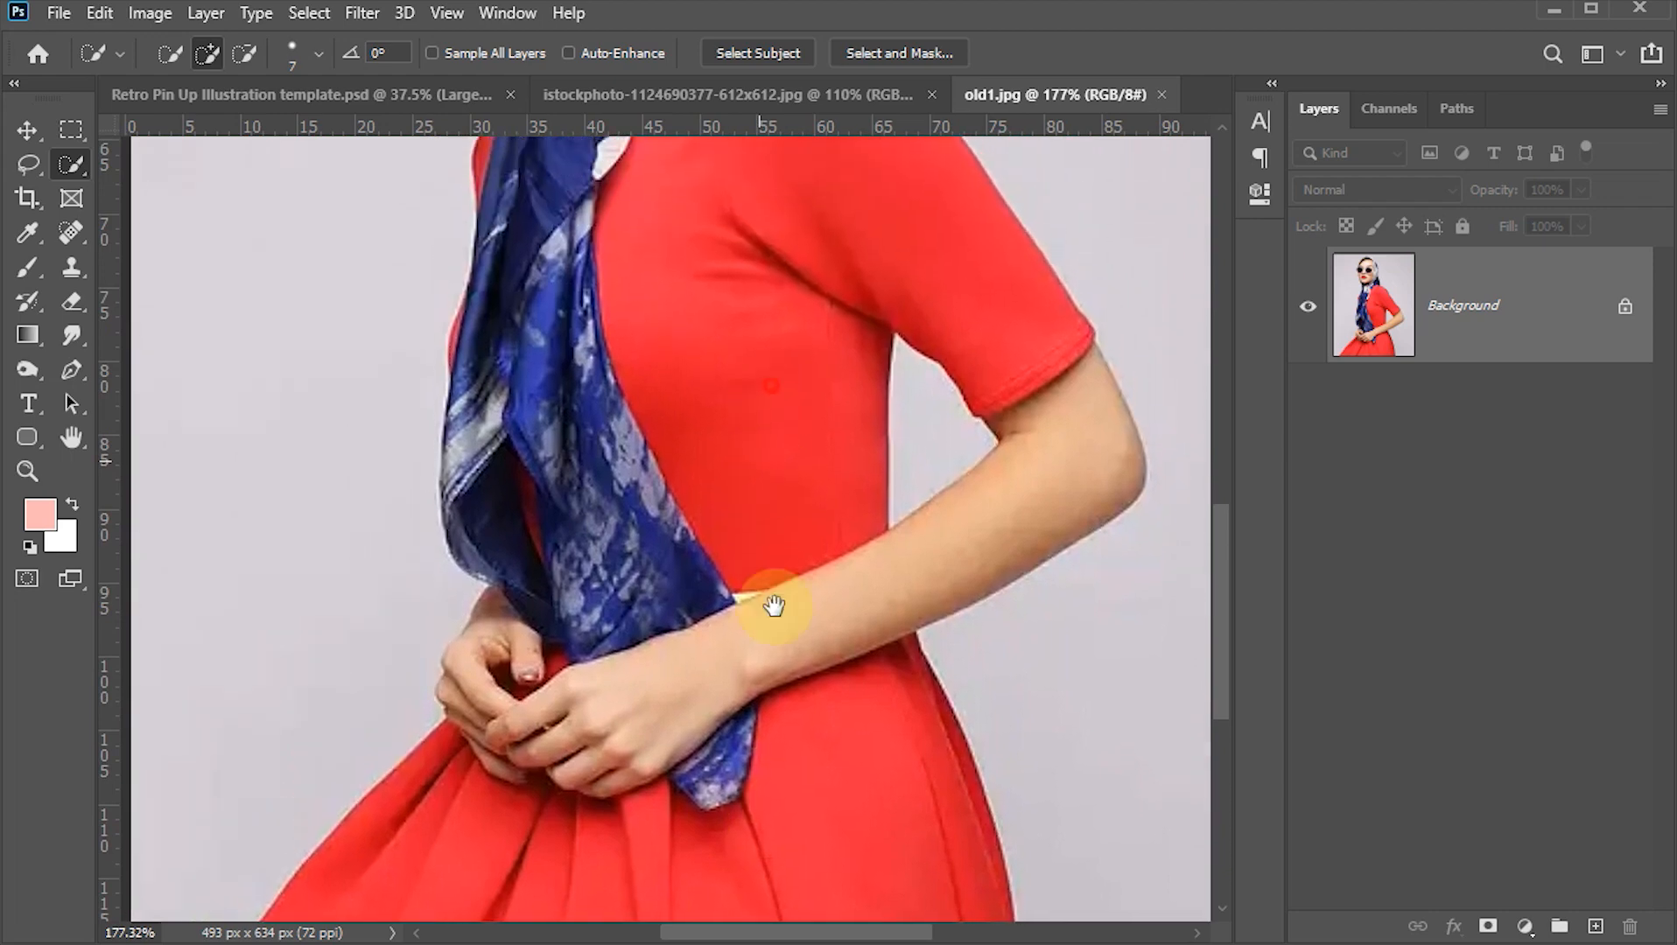
# - Mask out the portrait's background using the selection and bring the masked woman into Retro Pin Up Illustration template.psd, above Large Retro shape
pyautogui.click(1487, 926)
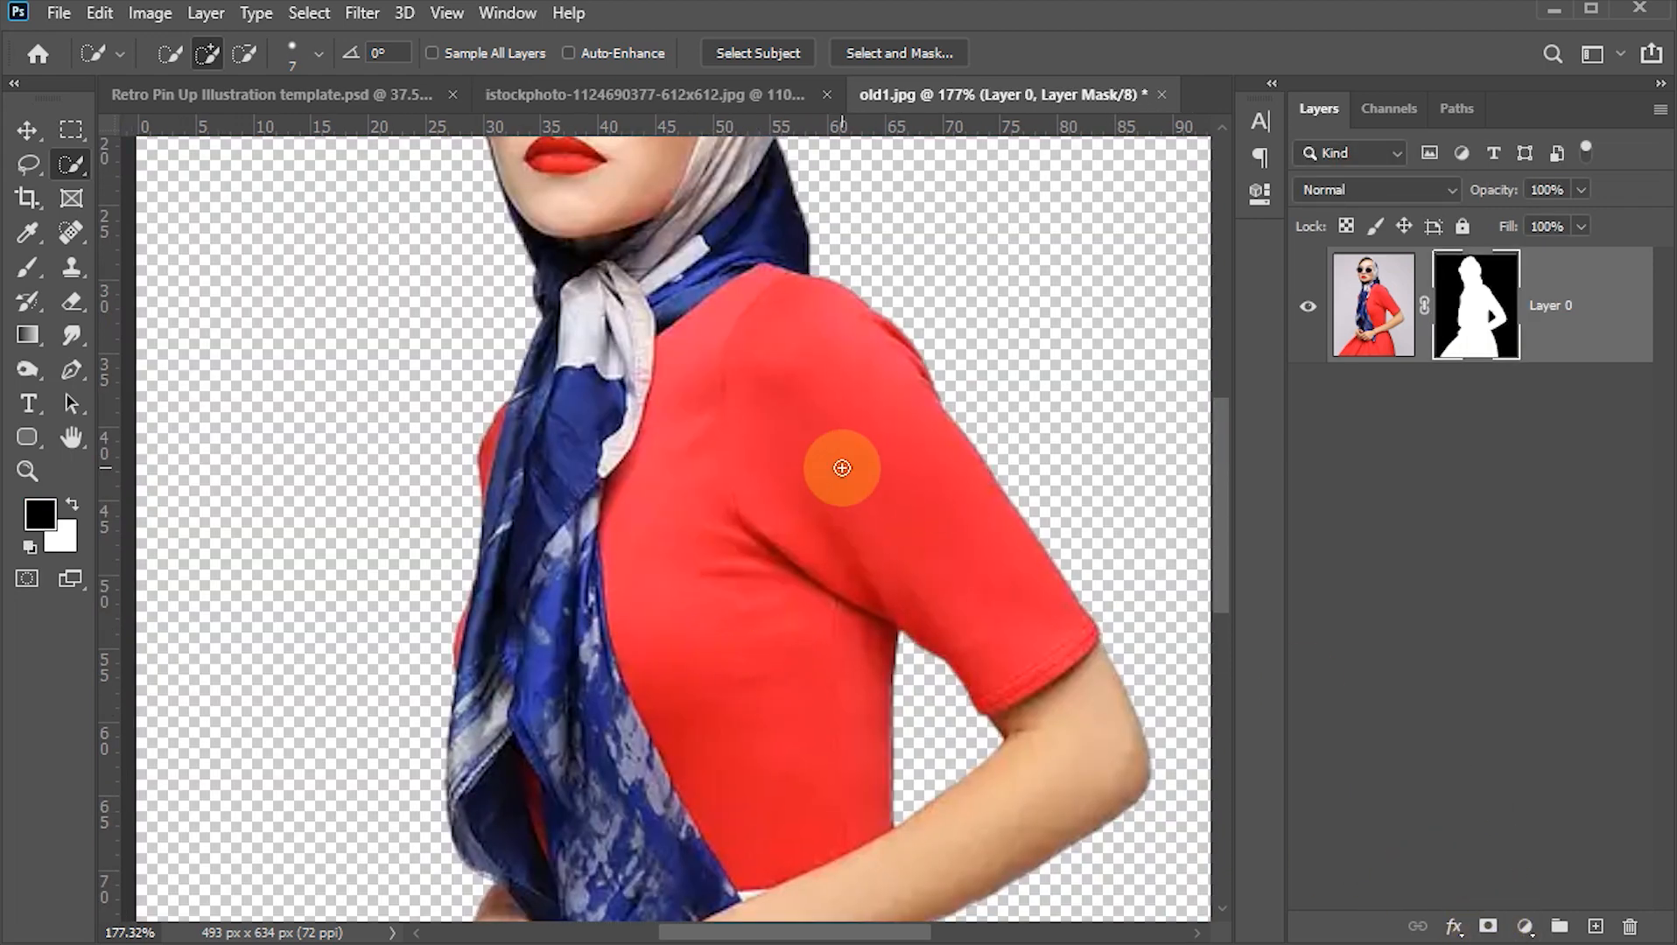
pyautogui.hotkey('ctrl', '0')
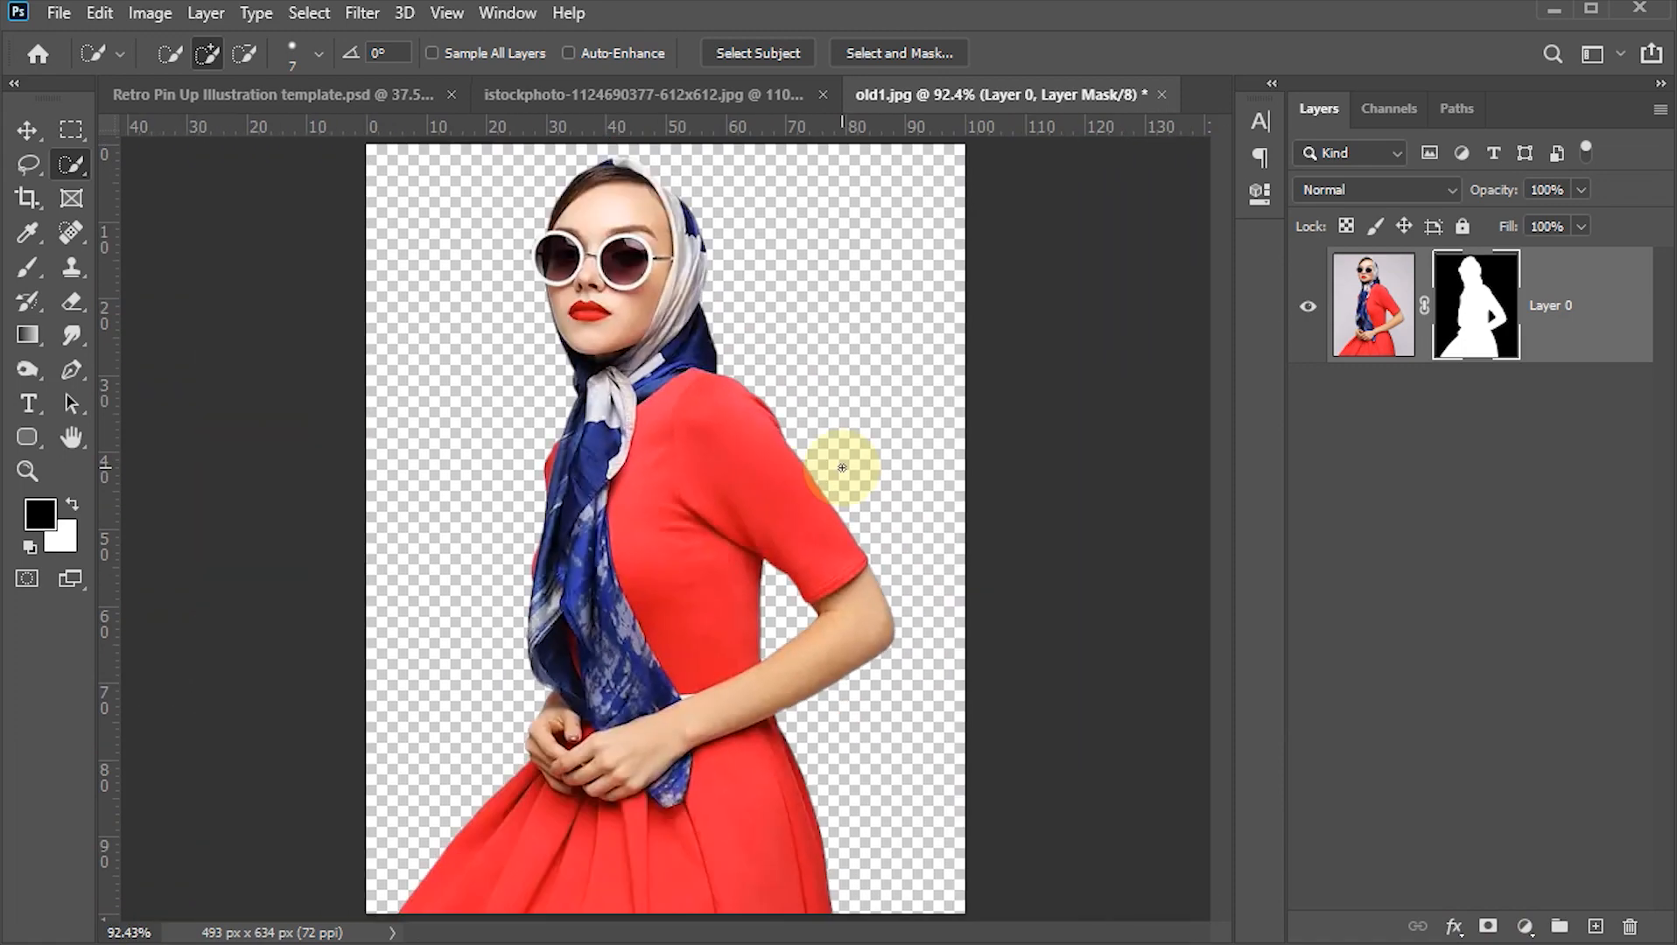
pyautogui.click(27, 131)
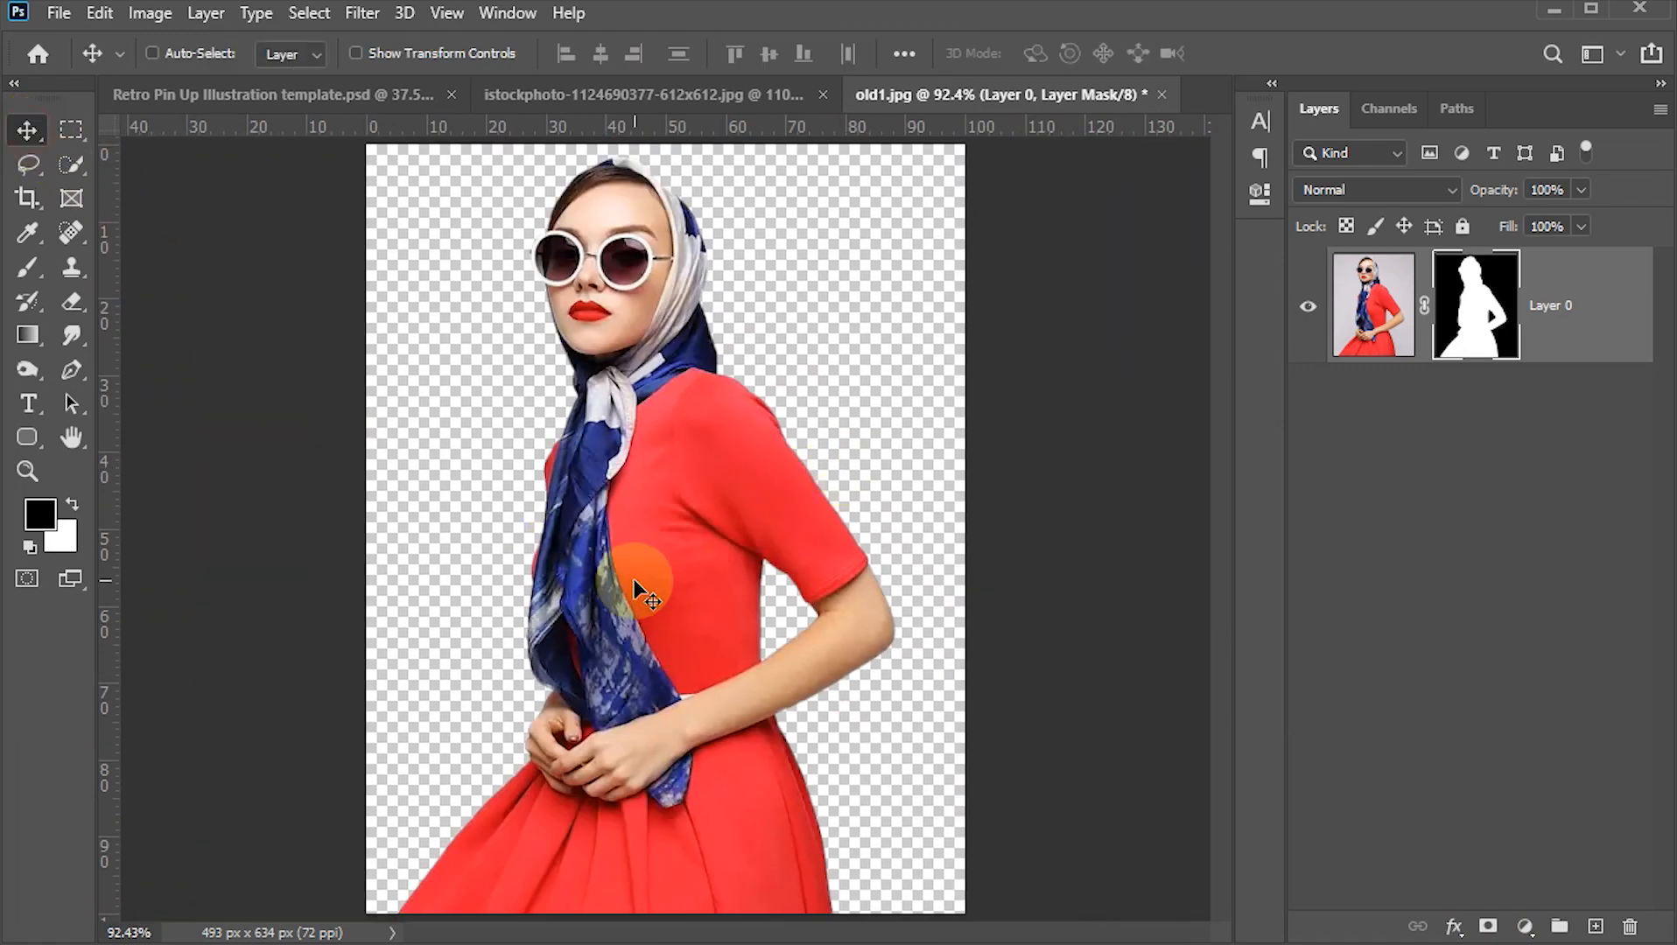
pyautogui.moveTo(694, 668); pyautogui.dragTo(693, 565)
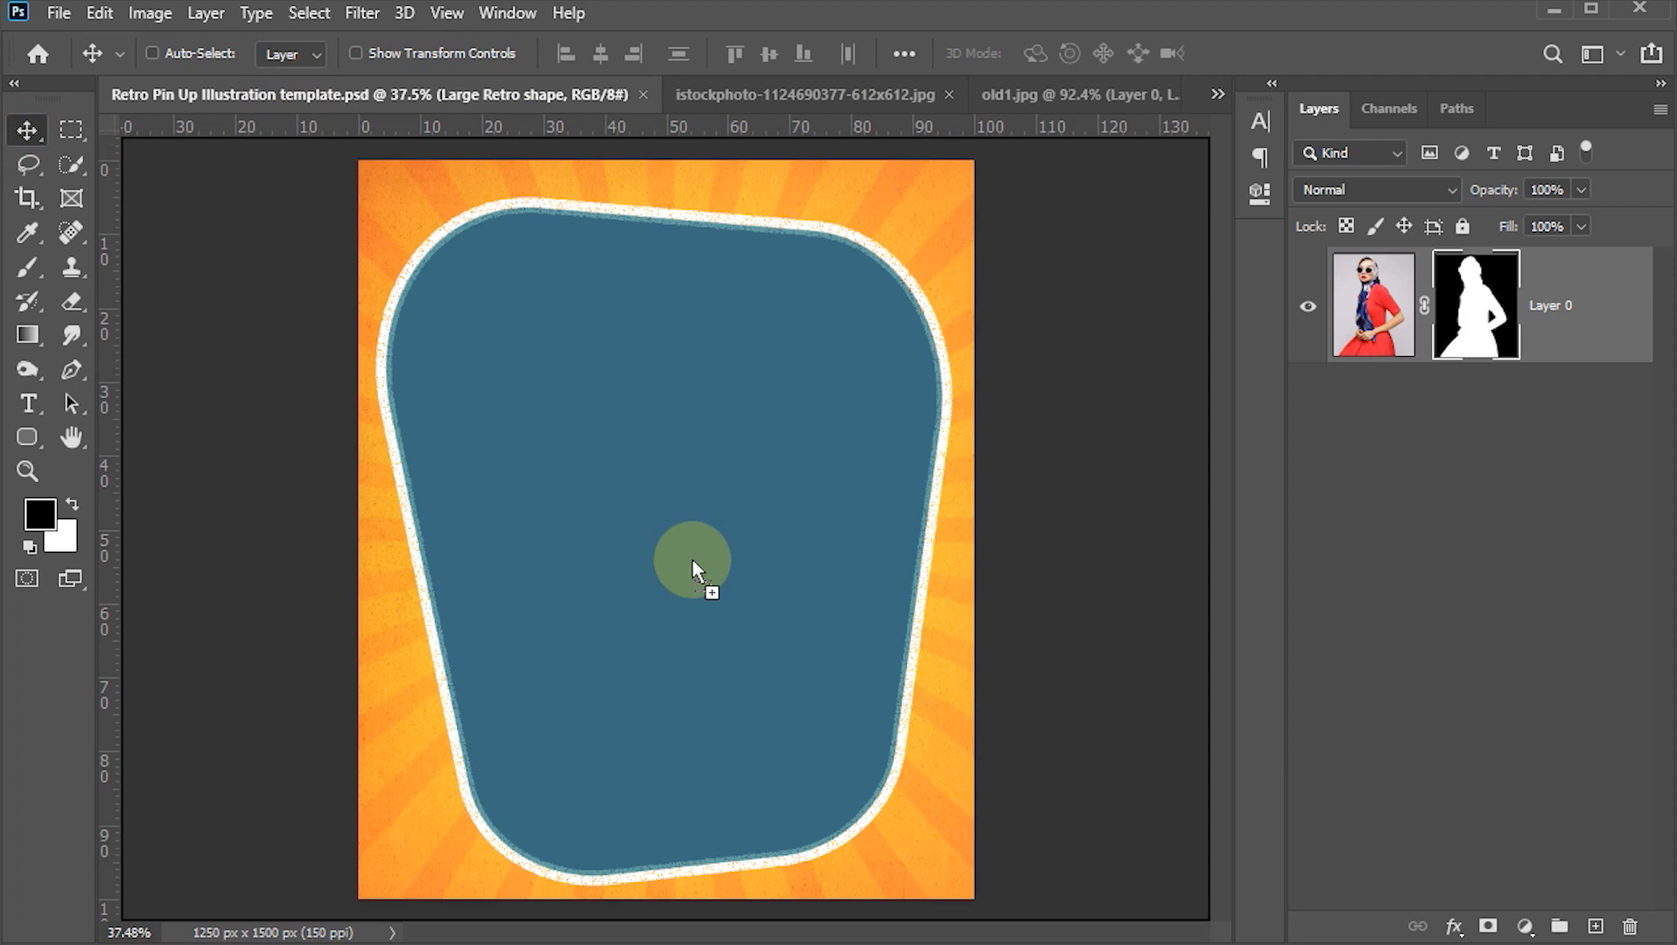
pyautogui.moveTo(692, 561); pyautogui.dragTo(691, 561)
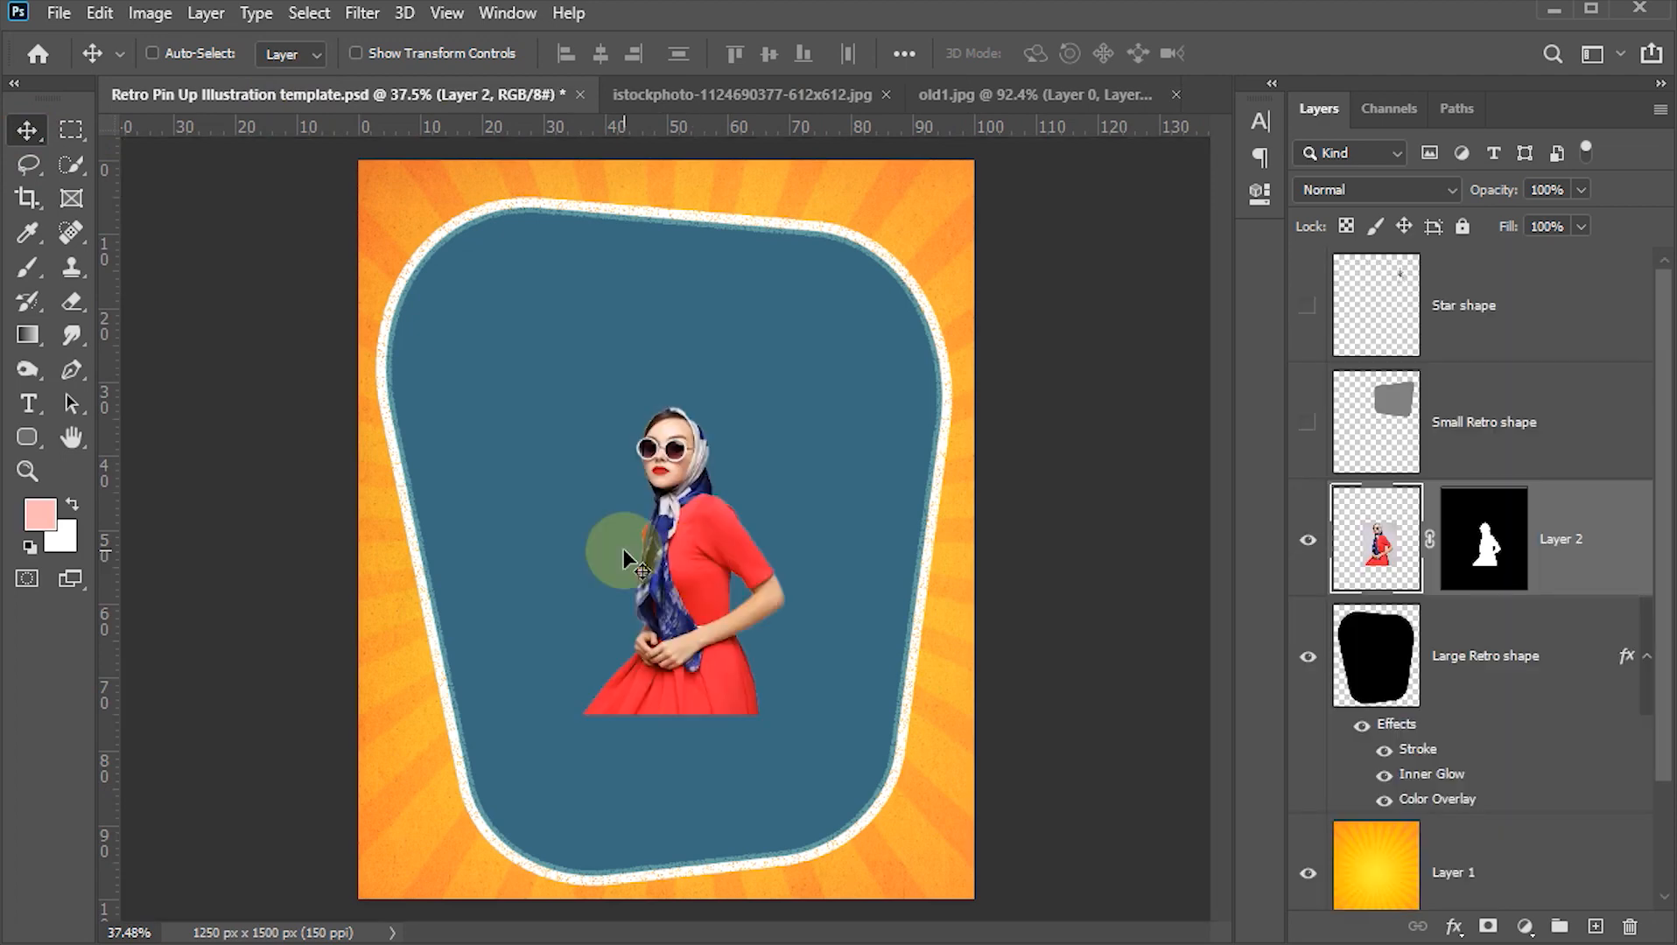
# - Flip the woman horizontally, scale her to about 216% and place her left of centre with the skirt at the canvas's lower edge
pyautogui.hotkey('ctrl', 't')
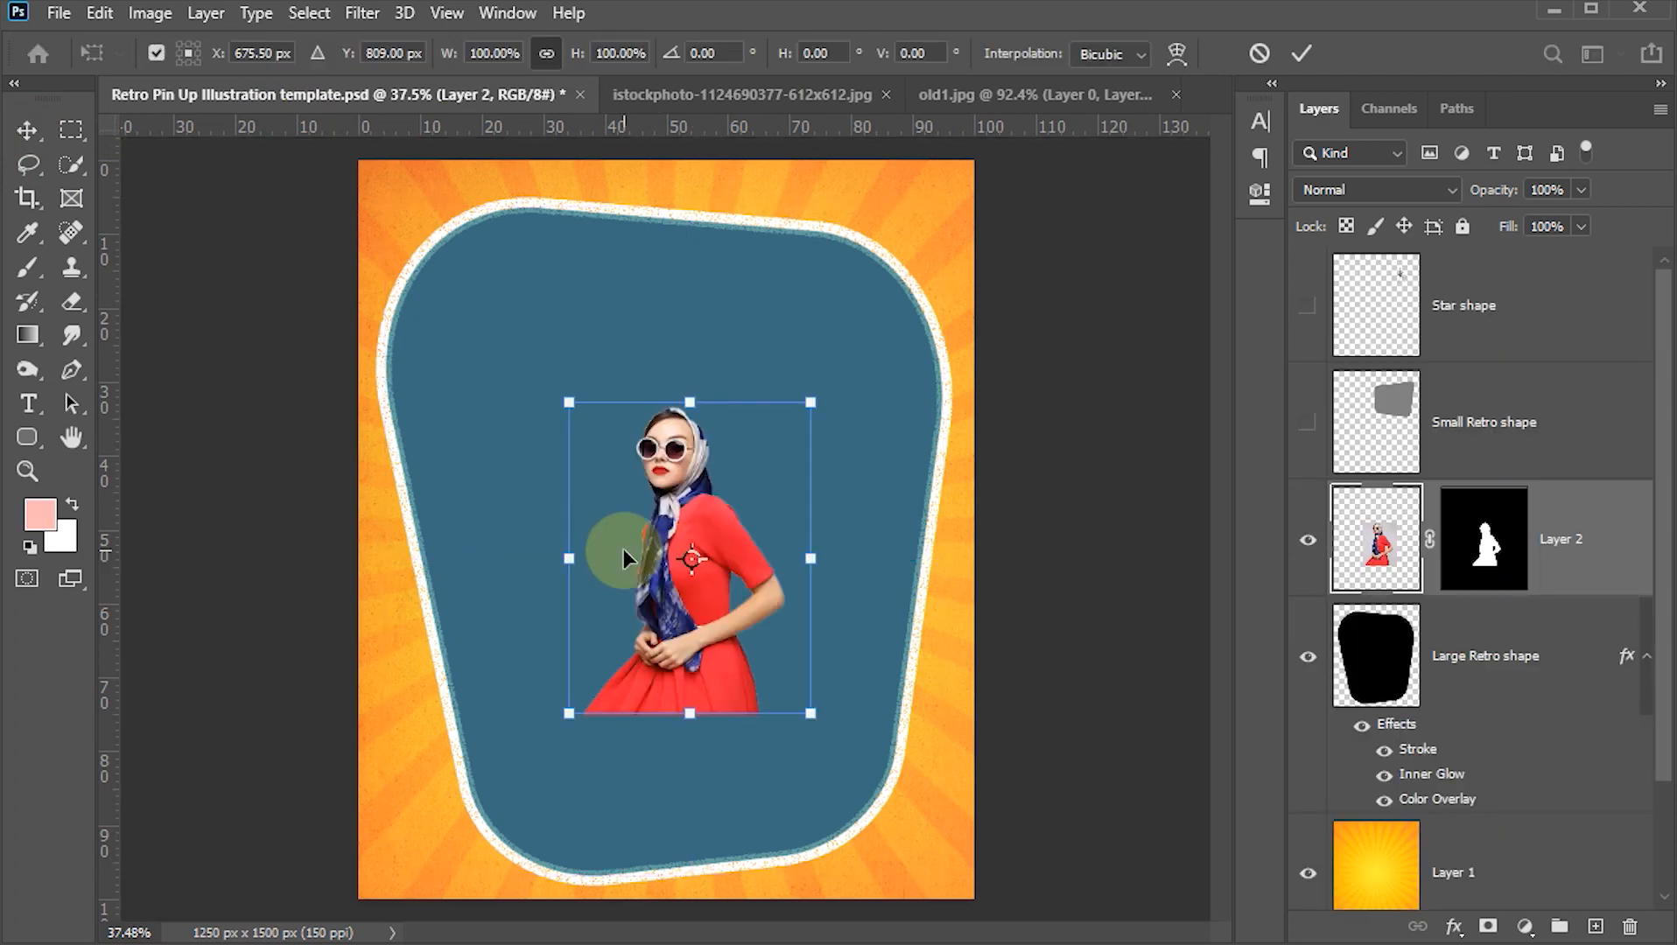
pyautogui.rightClick(668, 537)
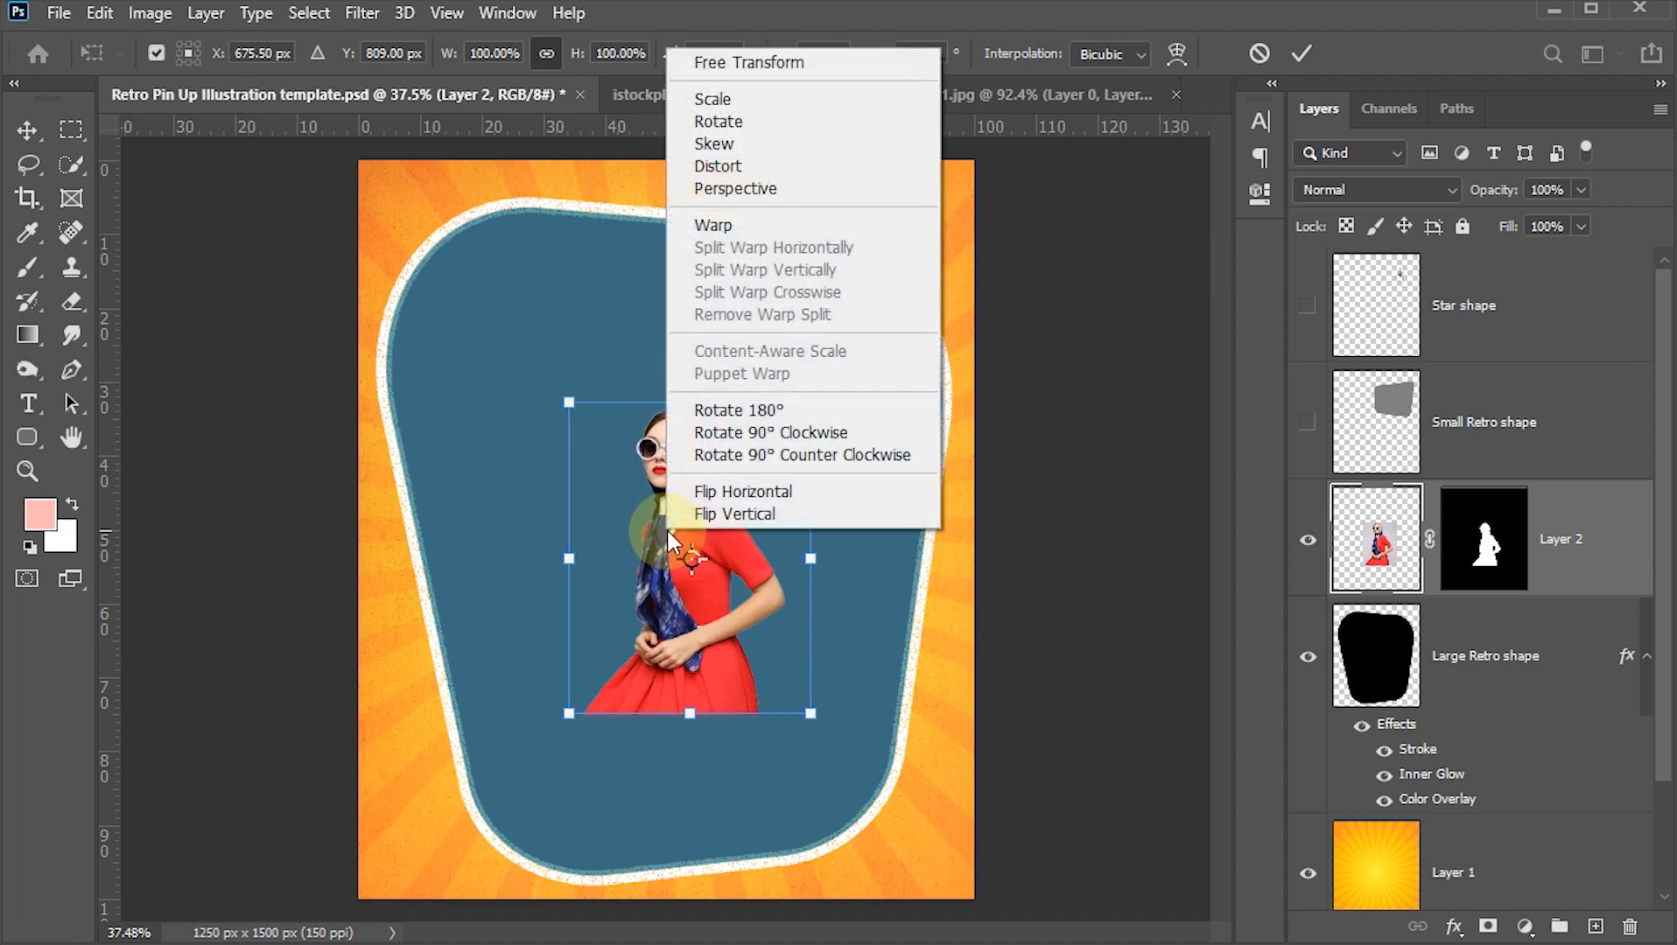
pyautogui.click(723, 494)
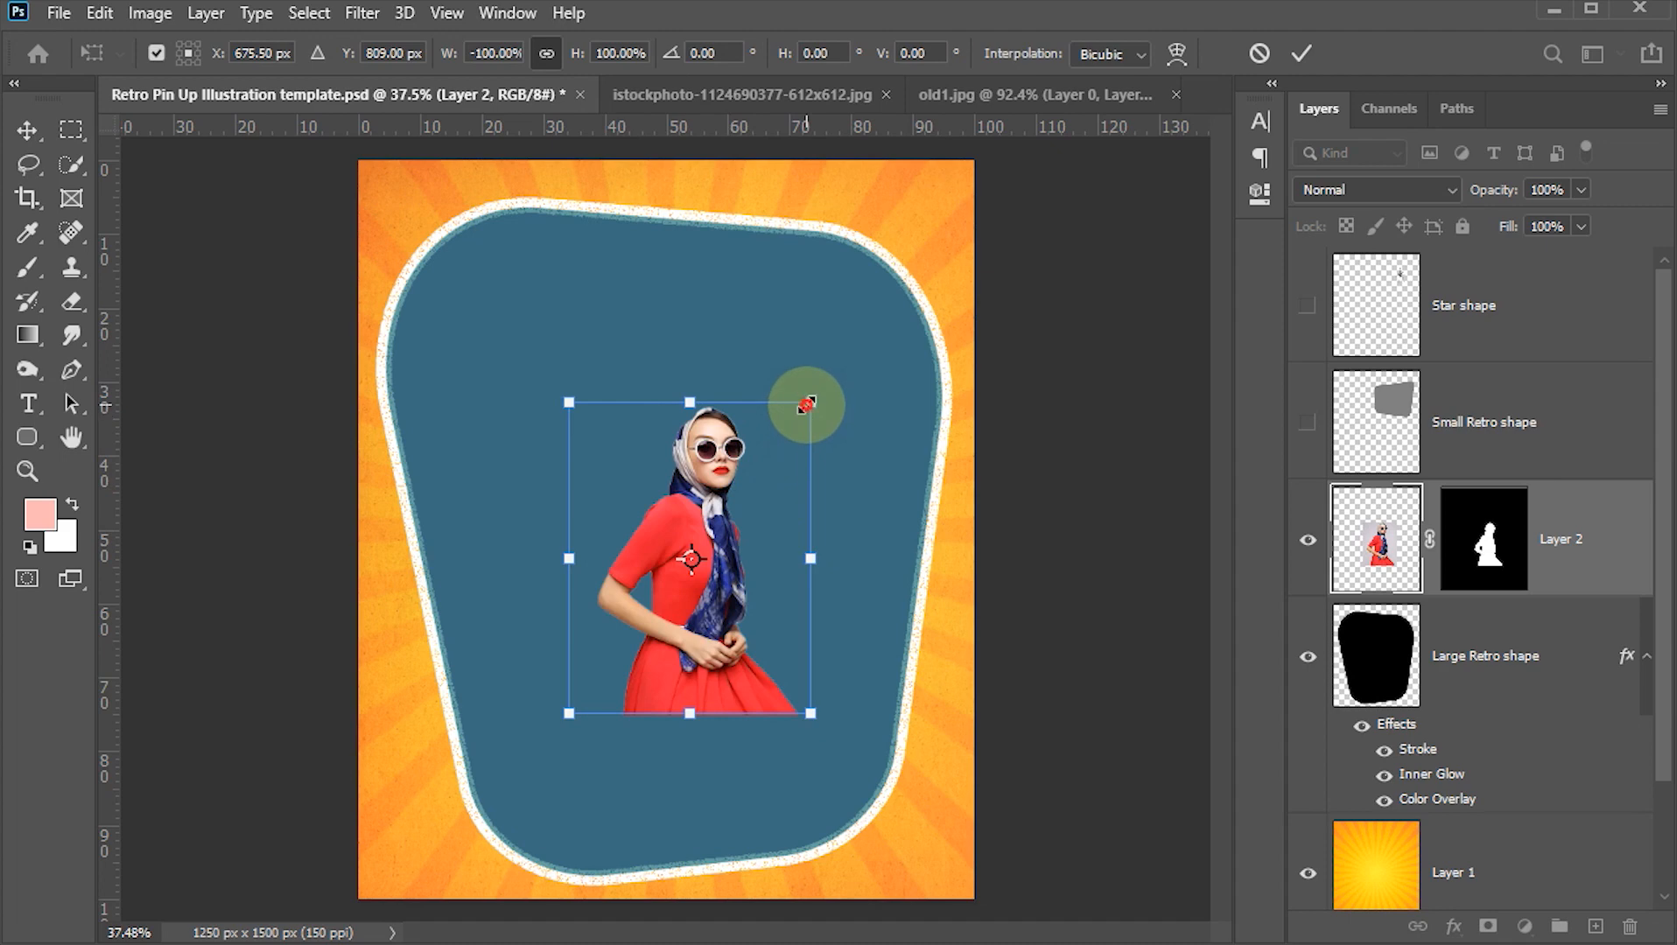
pyautogui.moveTo(806, 404); pyautogui.dragTo(1003, 262)
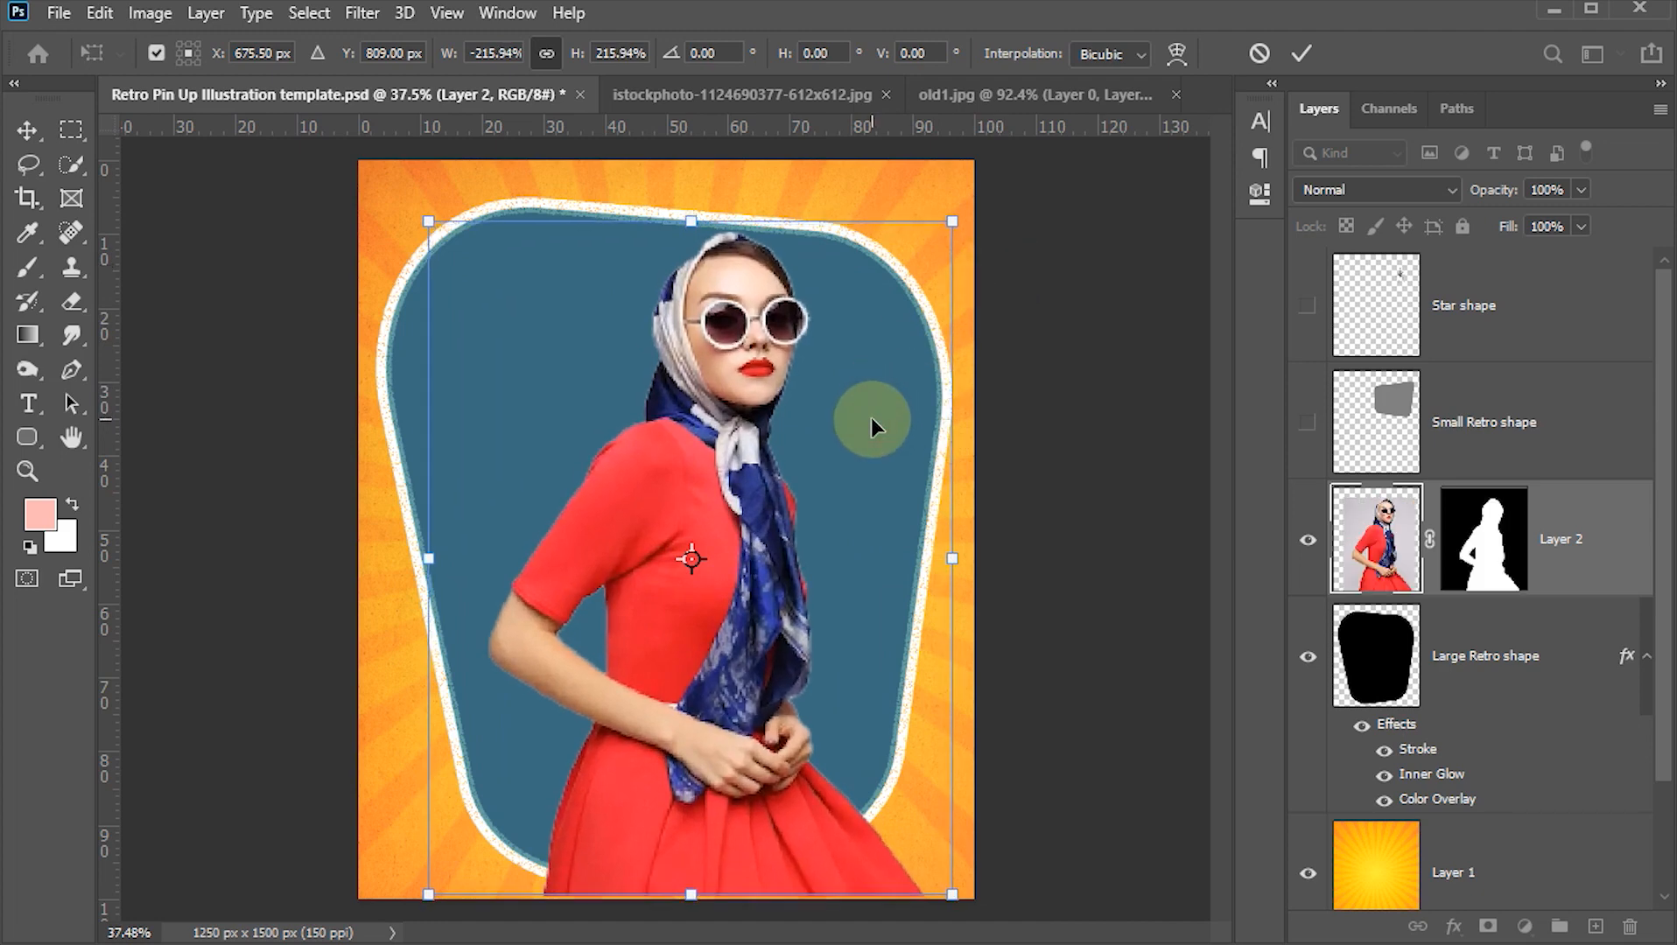
pyautogui.moveTo(871, 418); pyautogui.dragTo(745, 497)
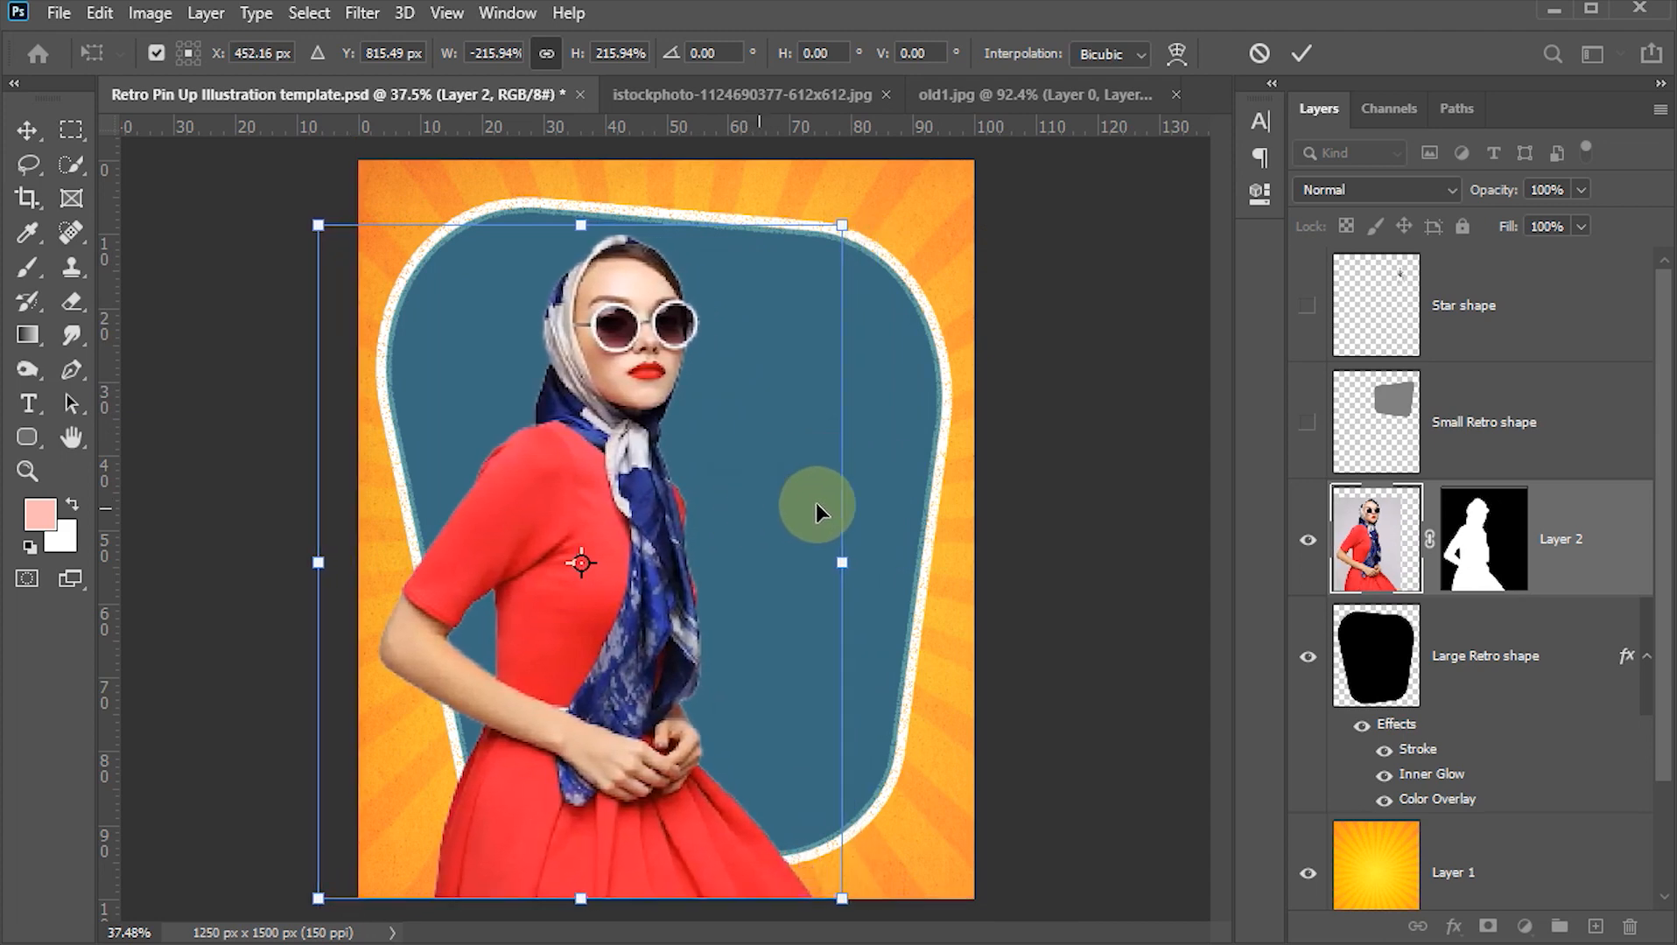
pyautogui.click(1300, 54)
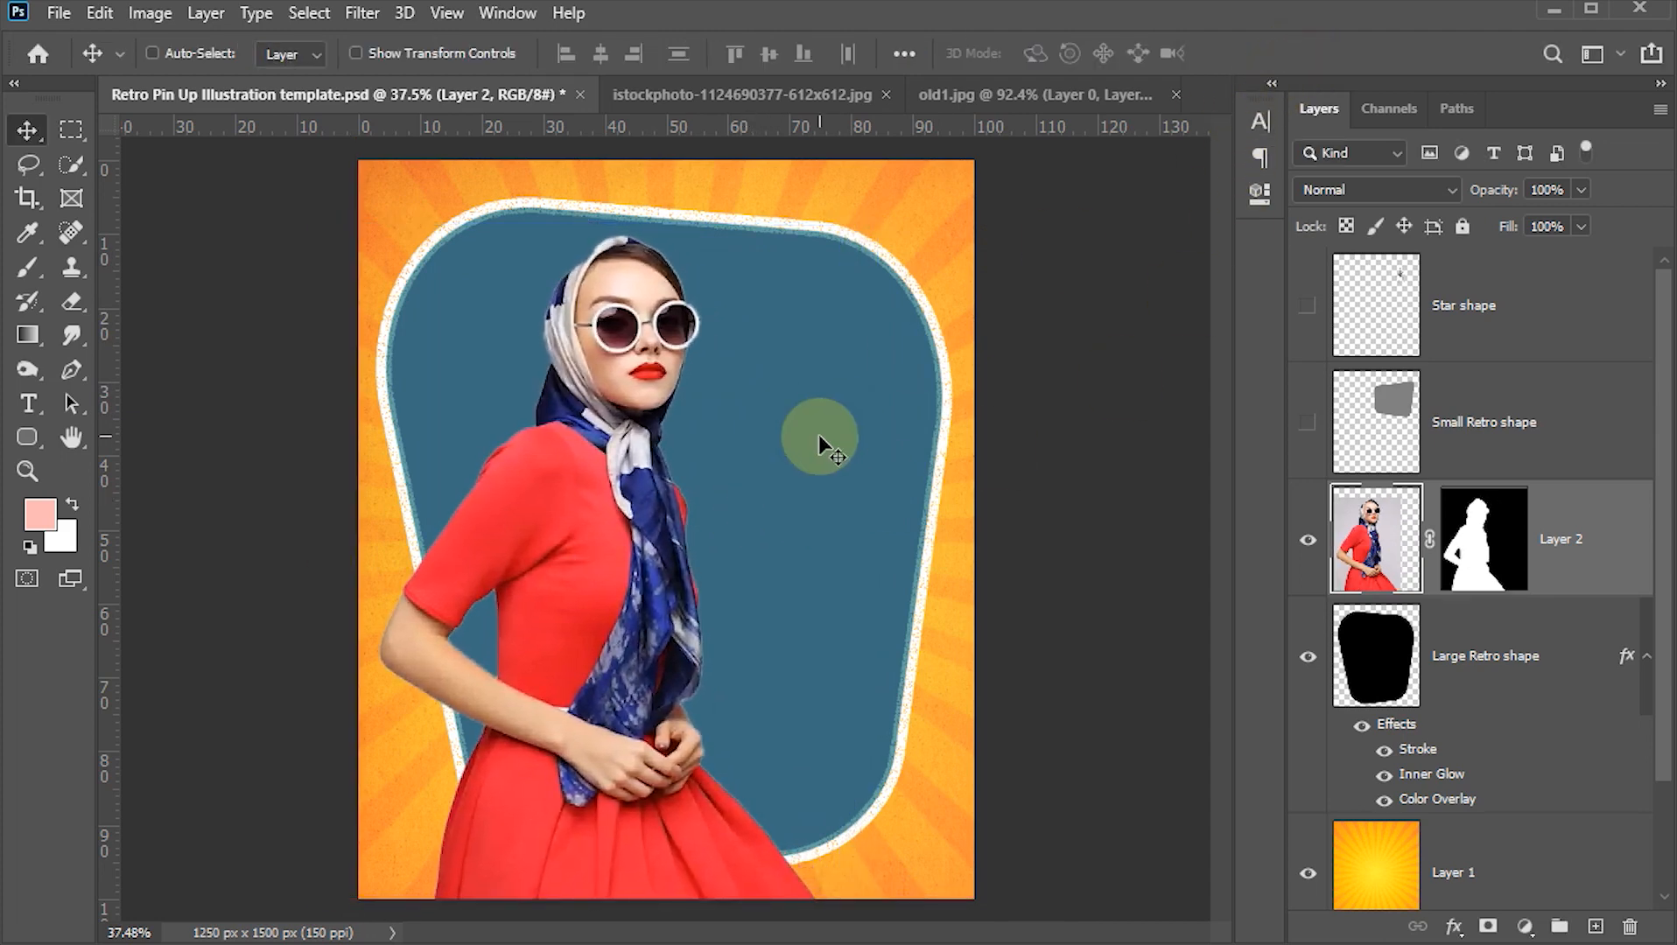
# - Convert the woman's Layer 2 to a Smart Object
pyautogui.scroll(1, 820, 446)
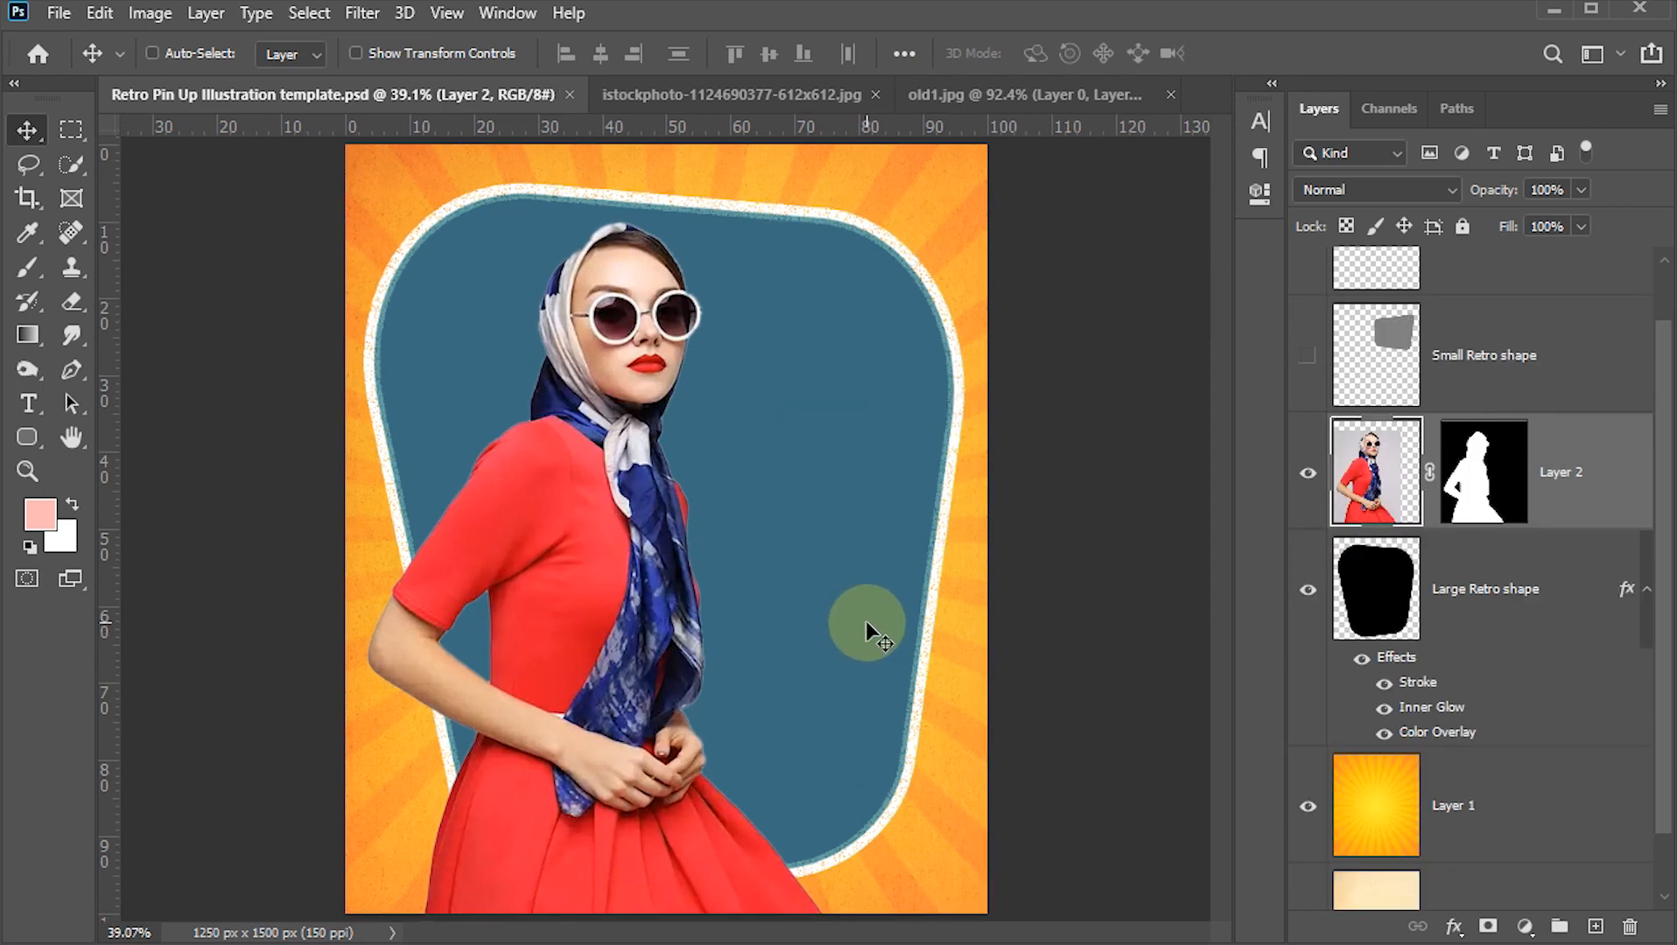
pyautogui.rightClick(1636, 499)
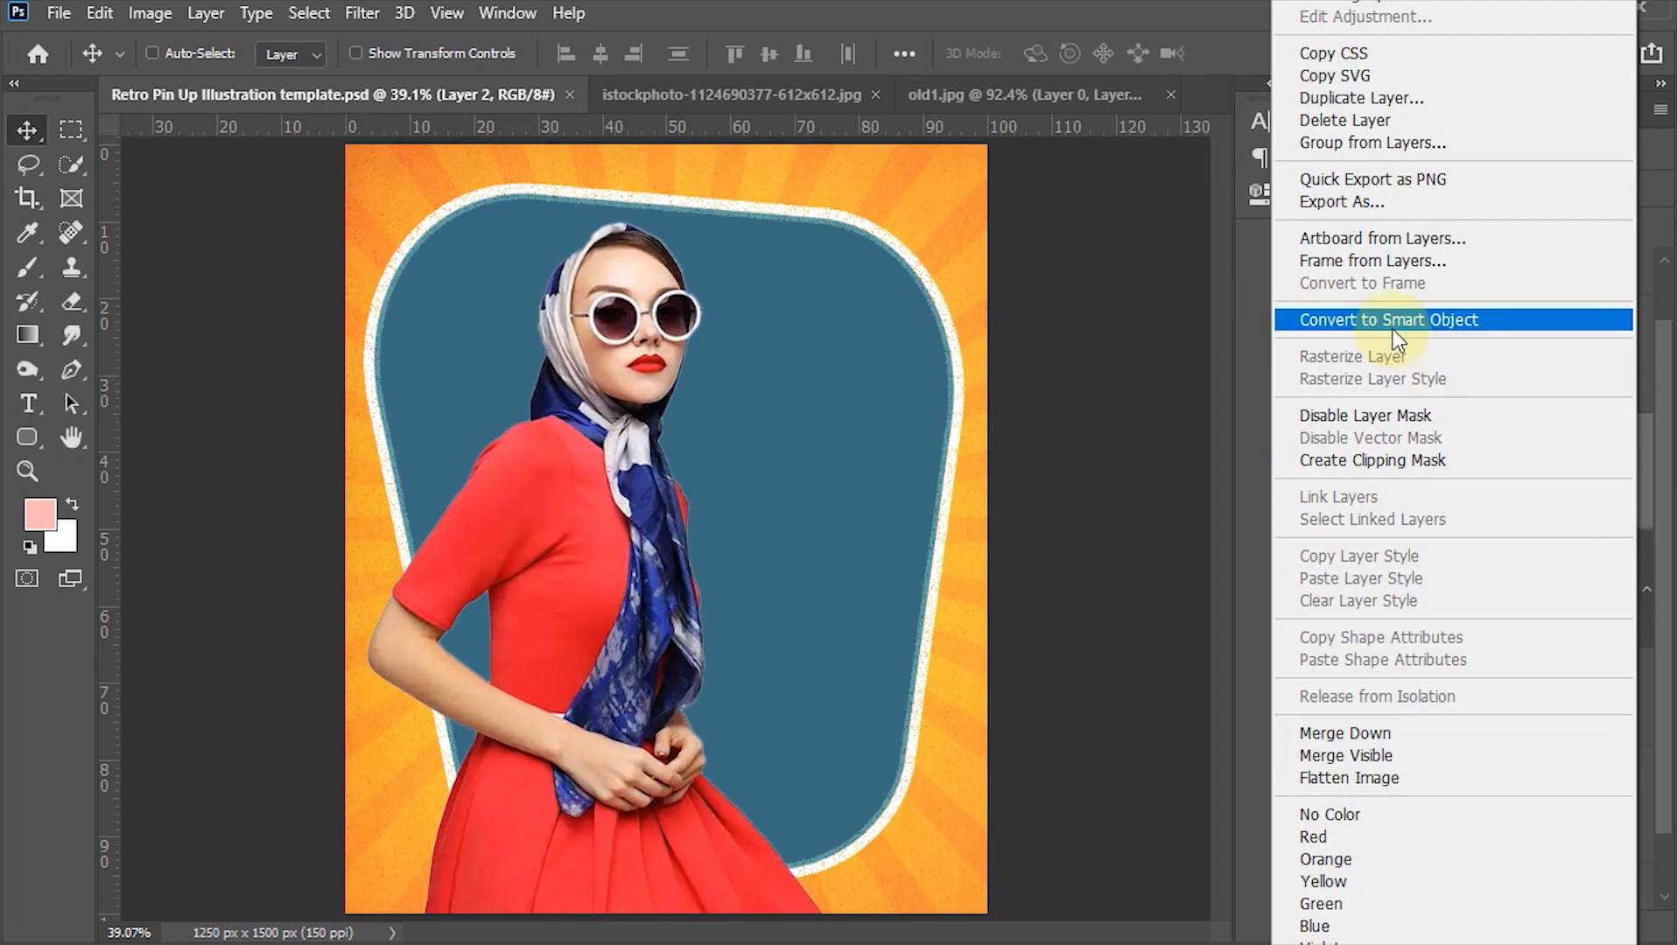
pyautogui.click(1392, 329)
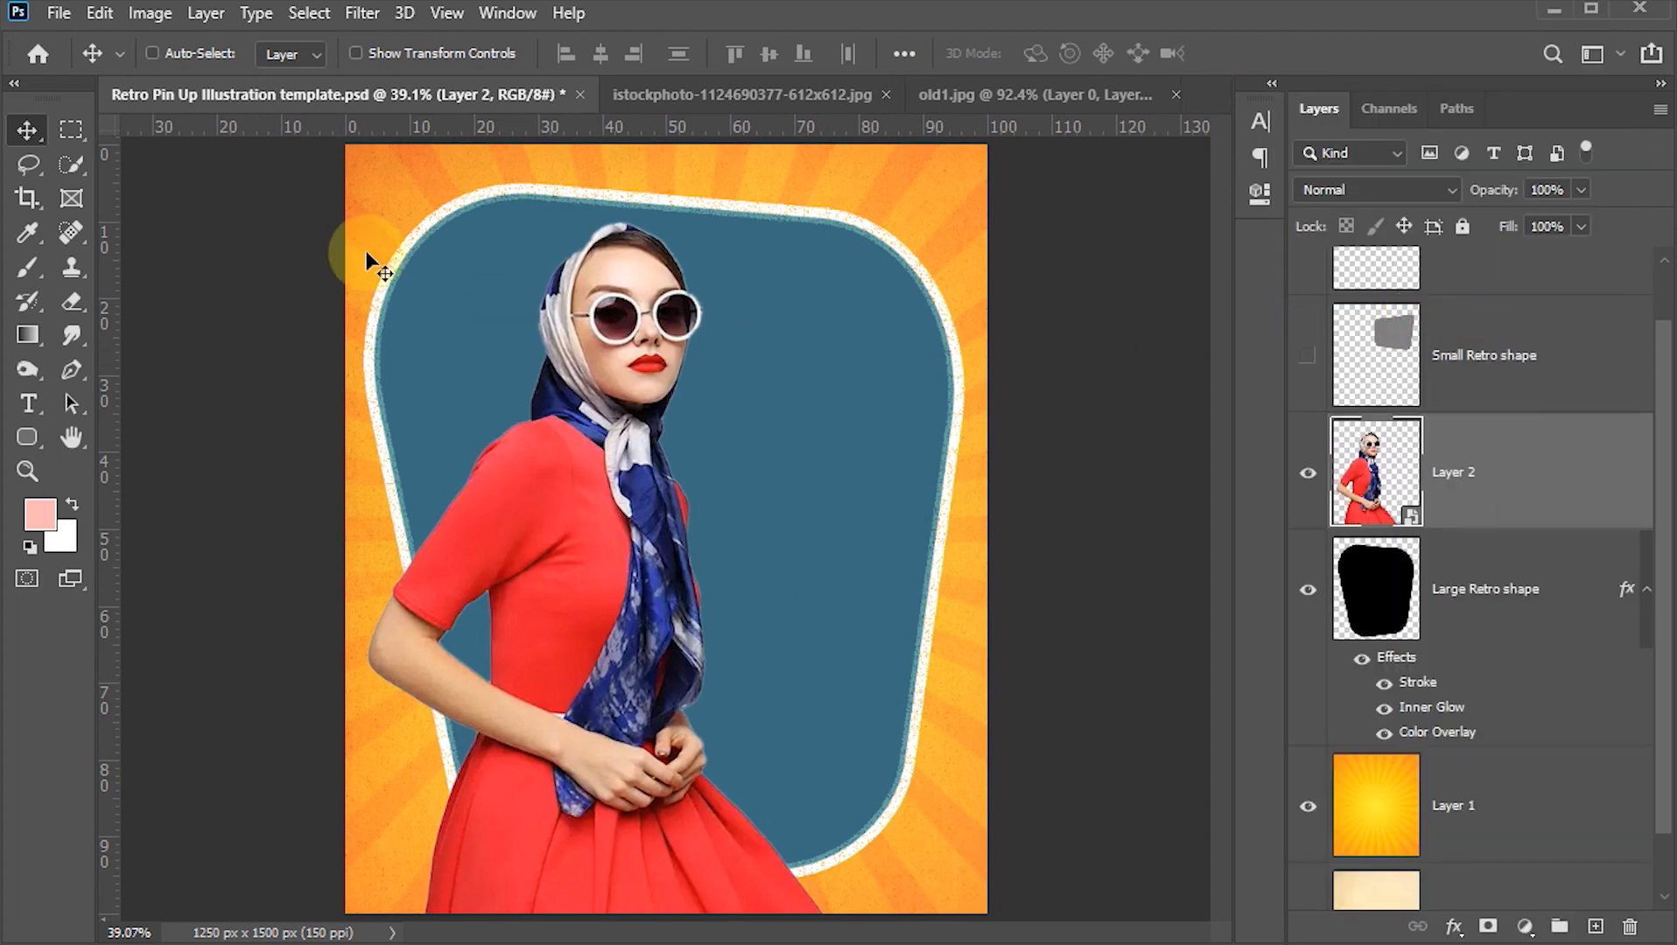
# - Apply Shadows/Highlights to the woman's layer with Shadows at 50% amount, 50% tone and 25 px radius, and Highlights amount 25%
pyautogui.click(150, 13)
pyautogui.moveTo(193, 86)
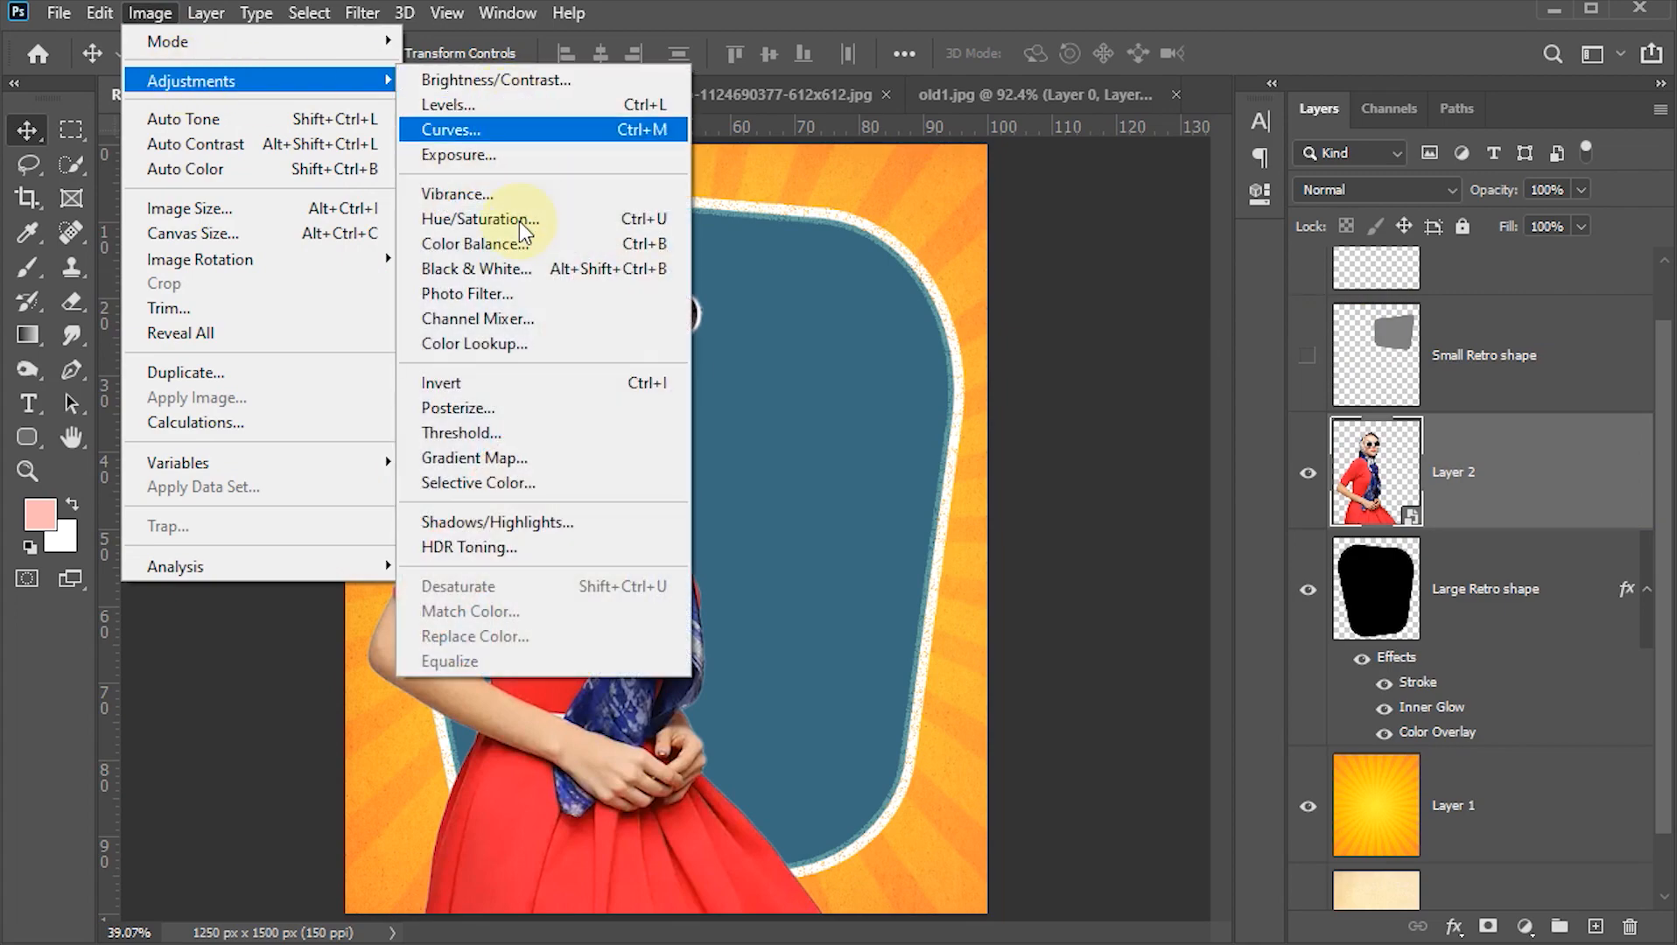
pyautogui.click(508, 520)
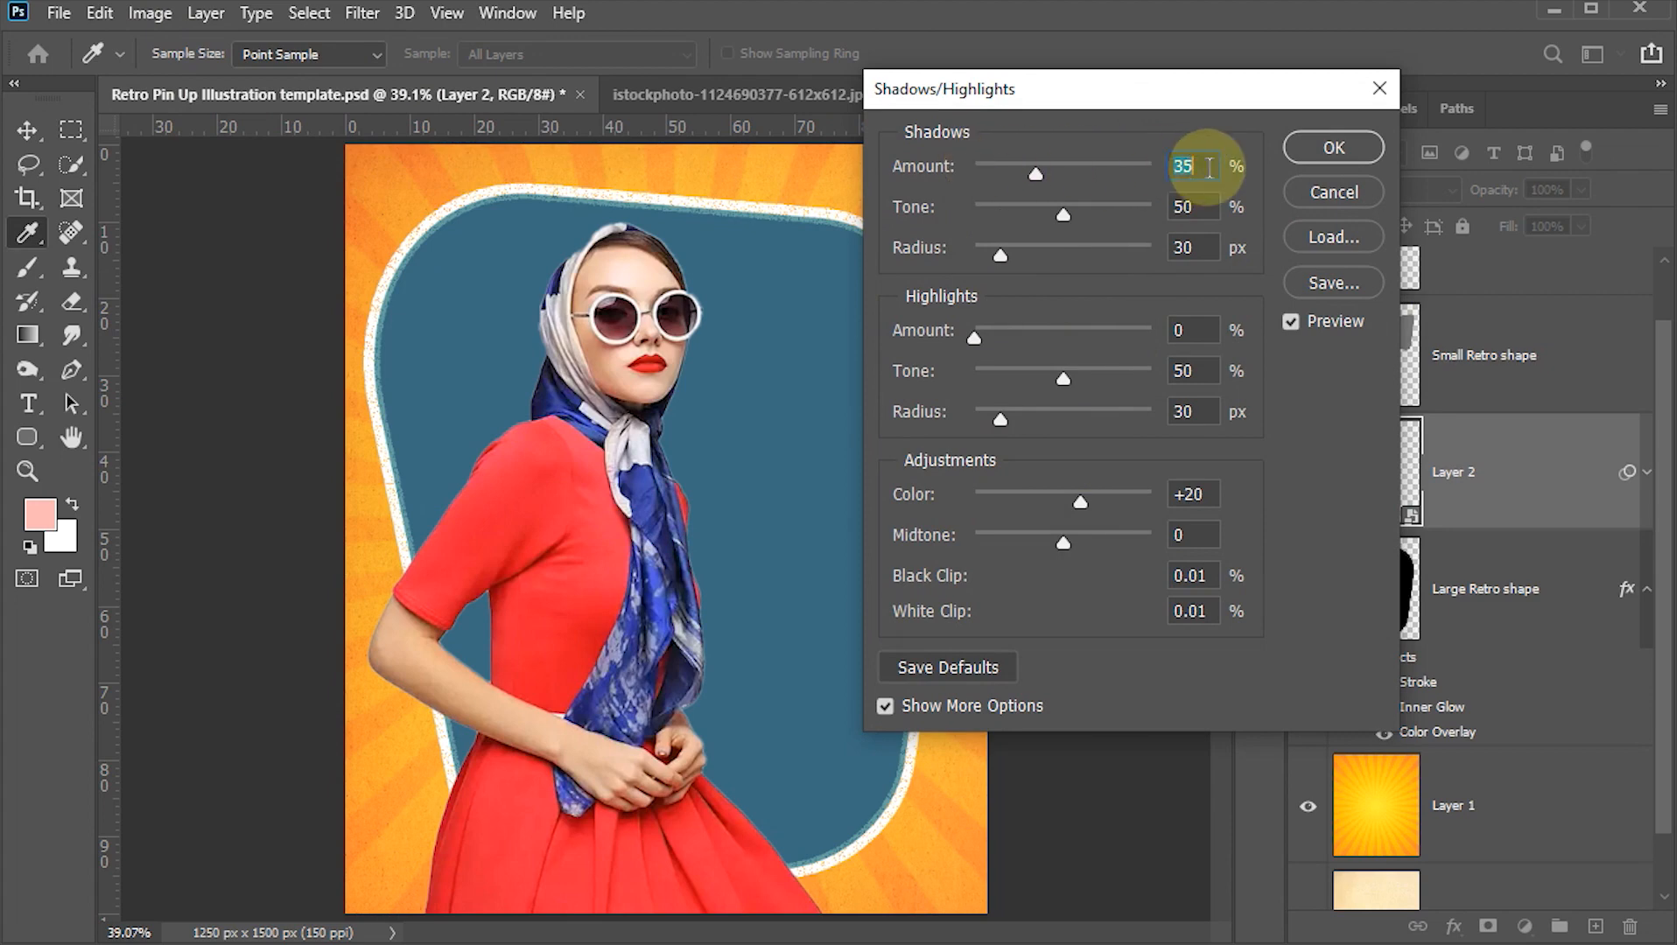
pyautogui.write('50')
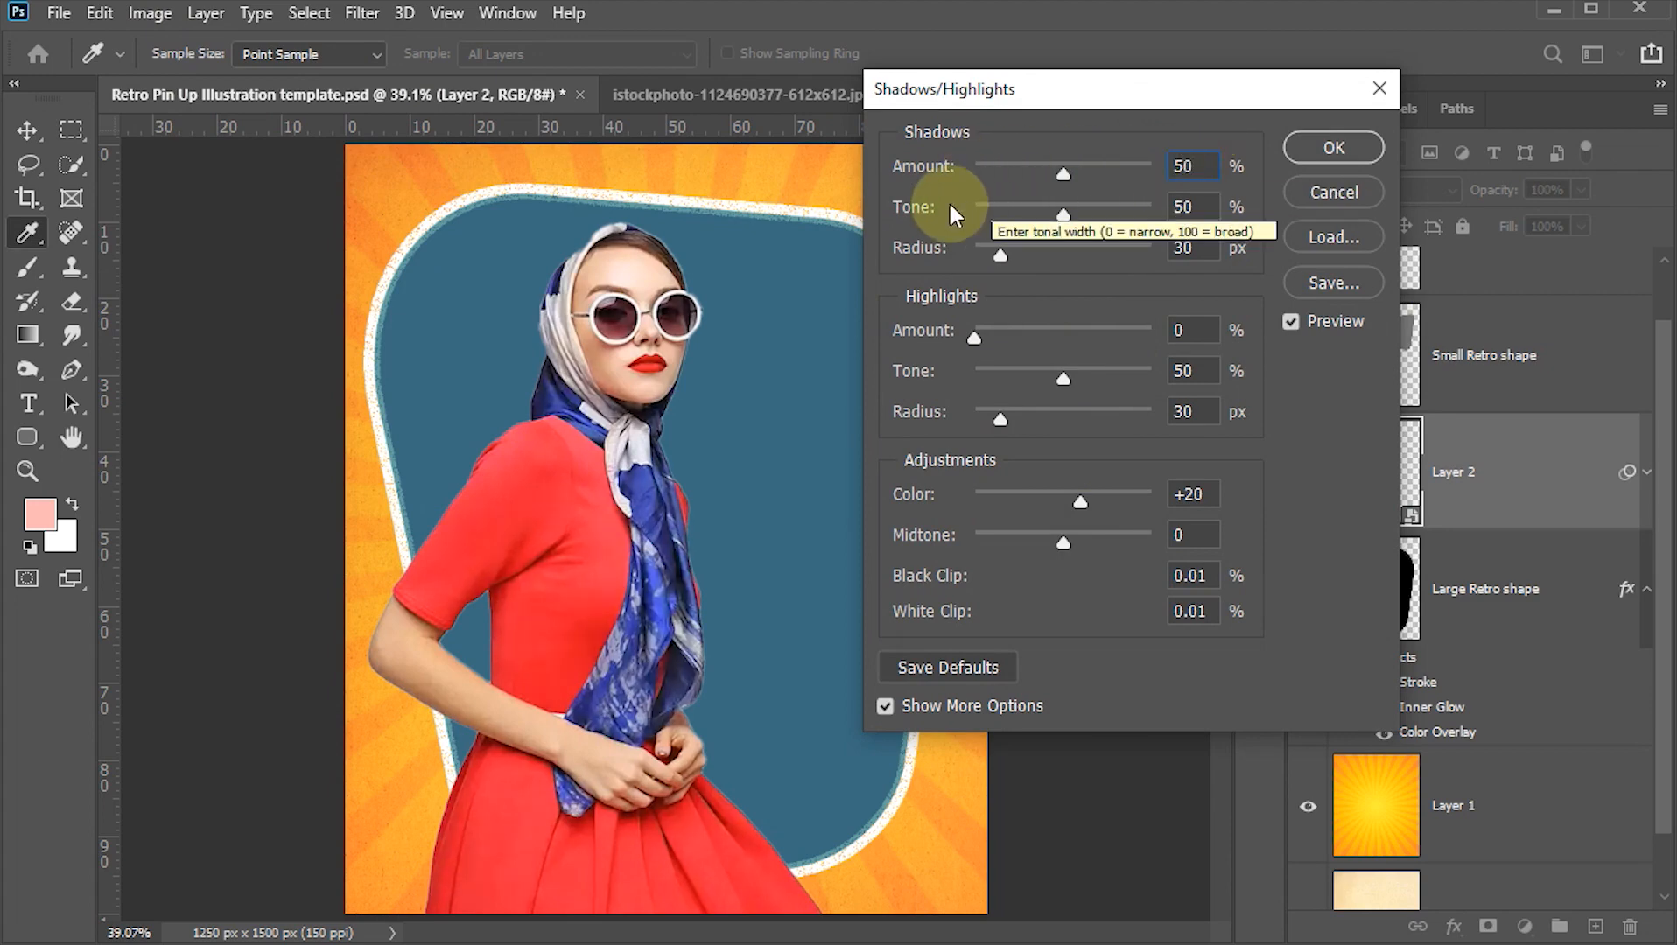
pyautogui.press('Tab')
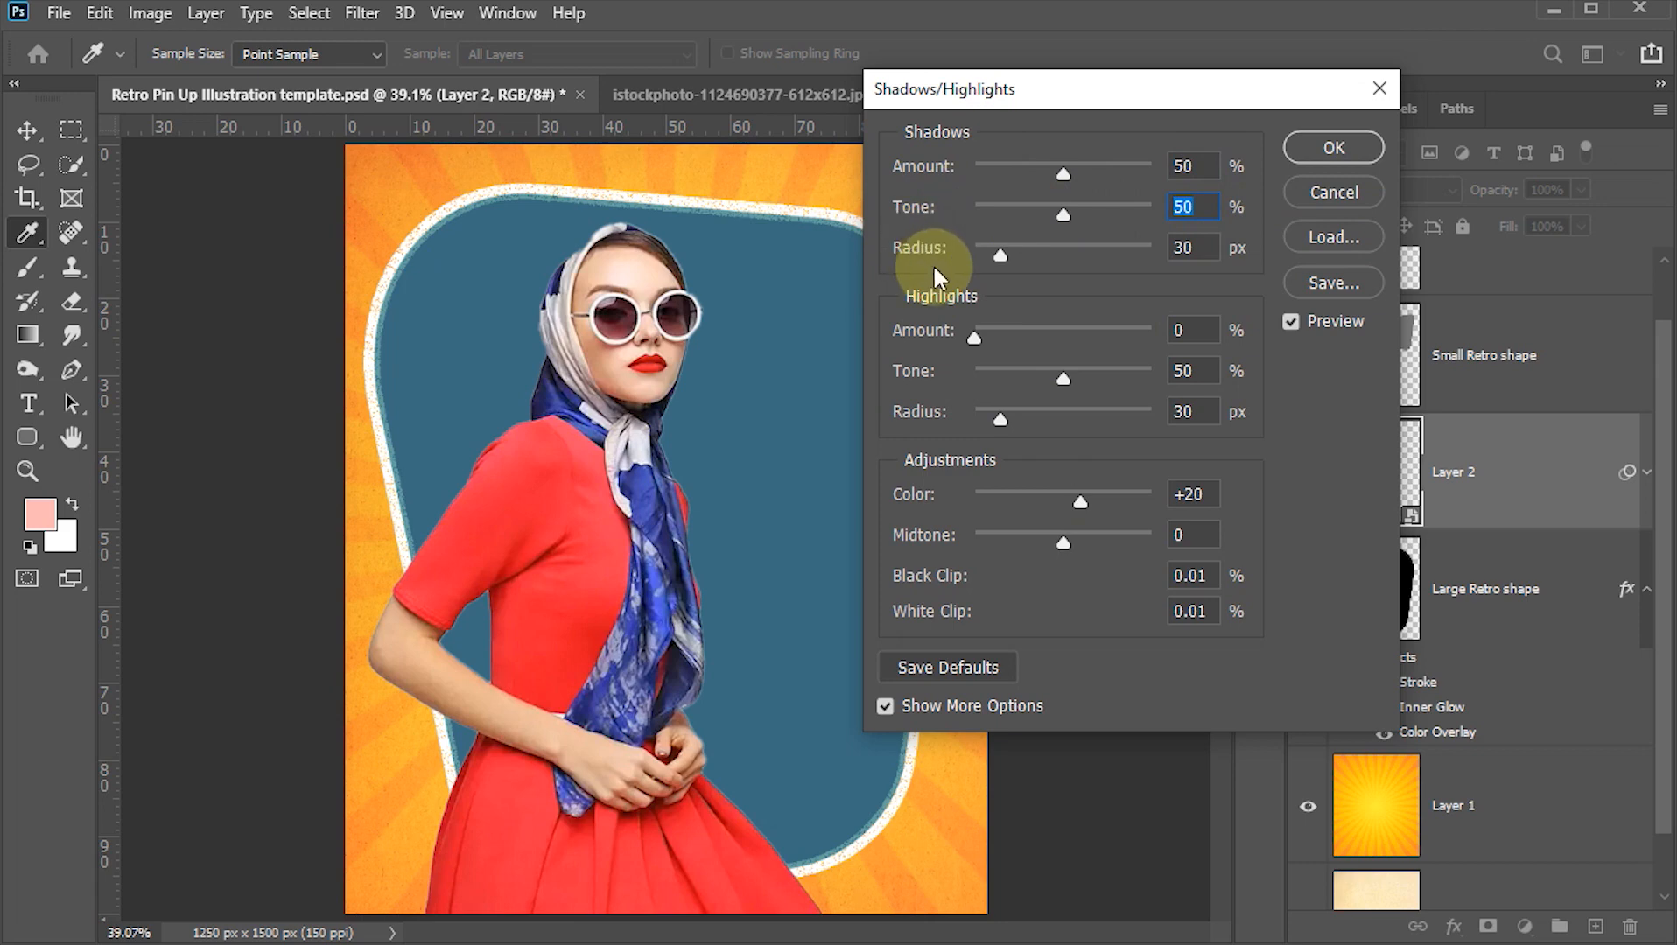
pyautogui.press('Tab')
pyautogui.write('25')
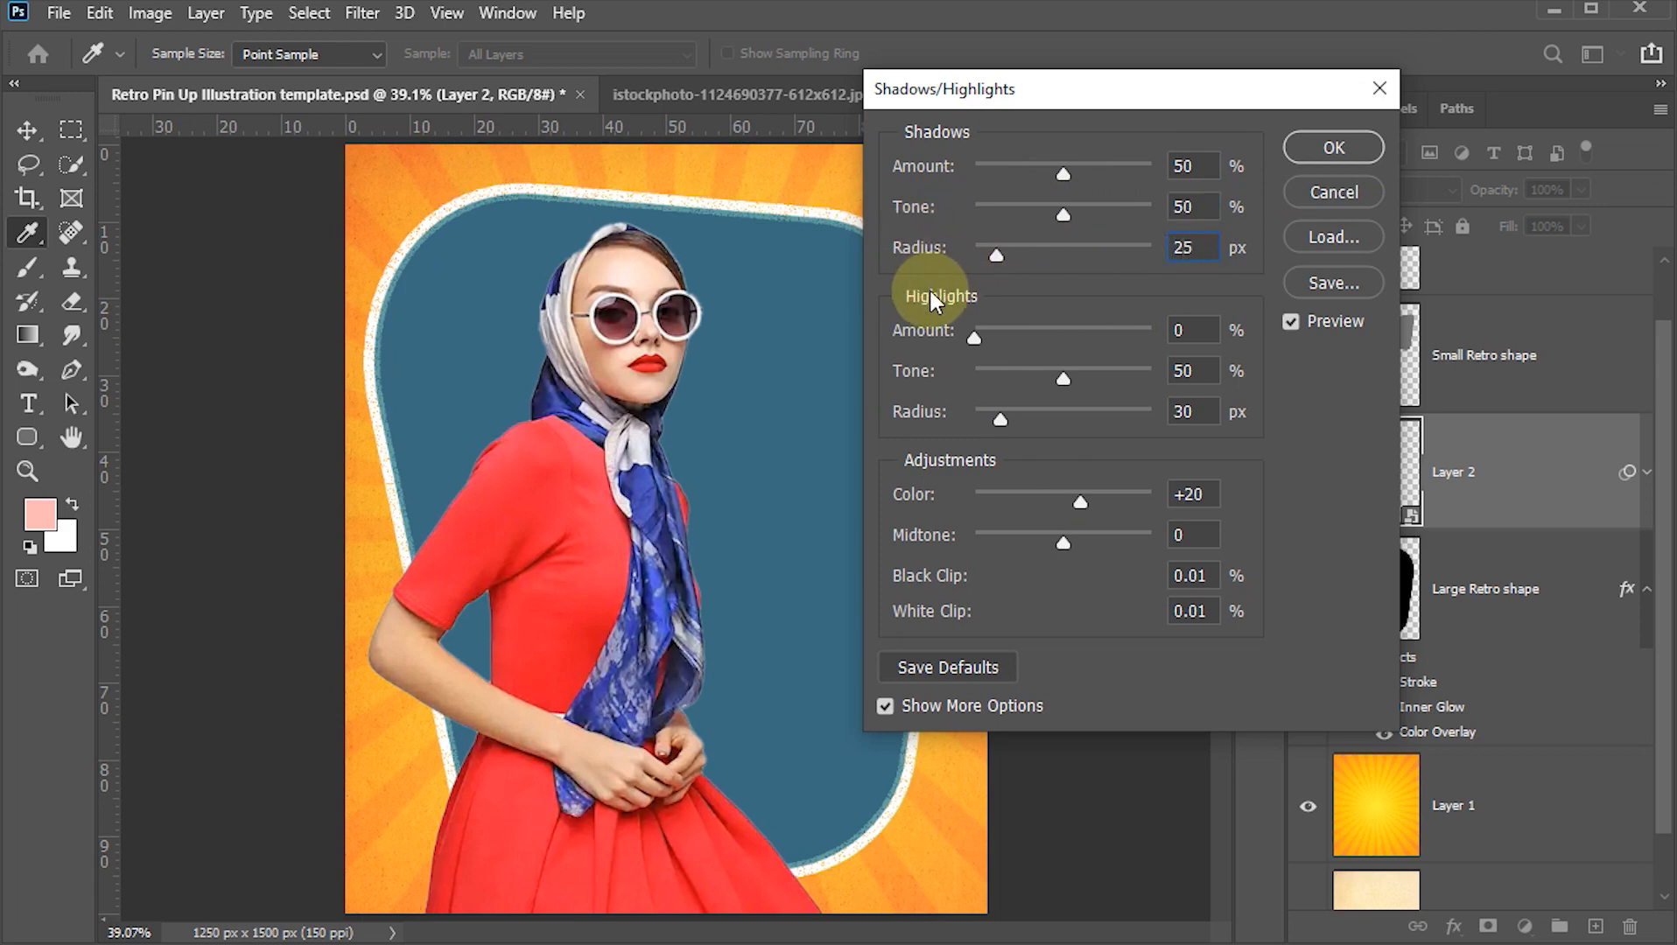
pyautogui.doubleClick(1194, 333)
pyautogui.write('25')
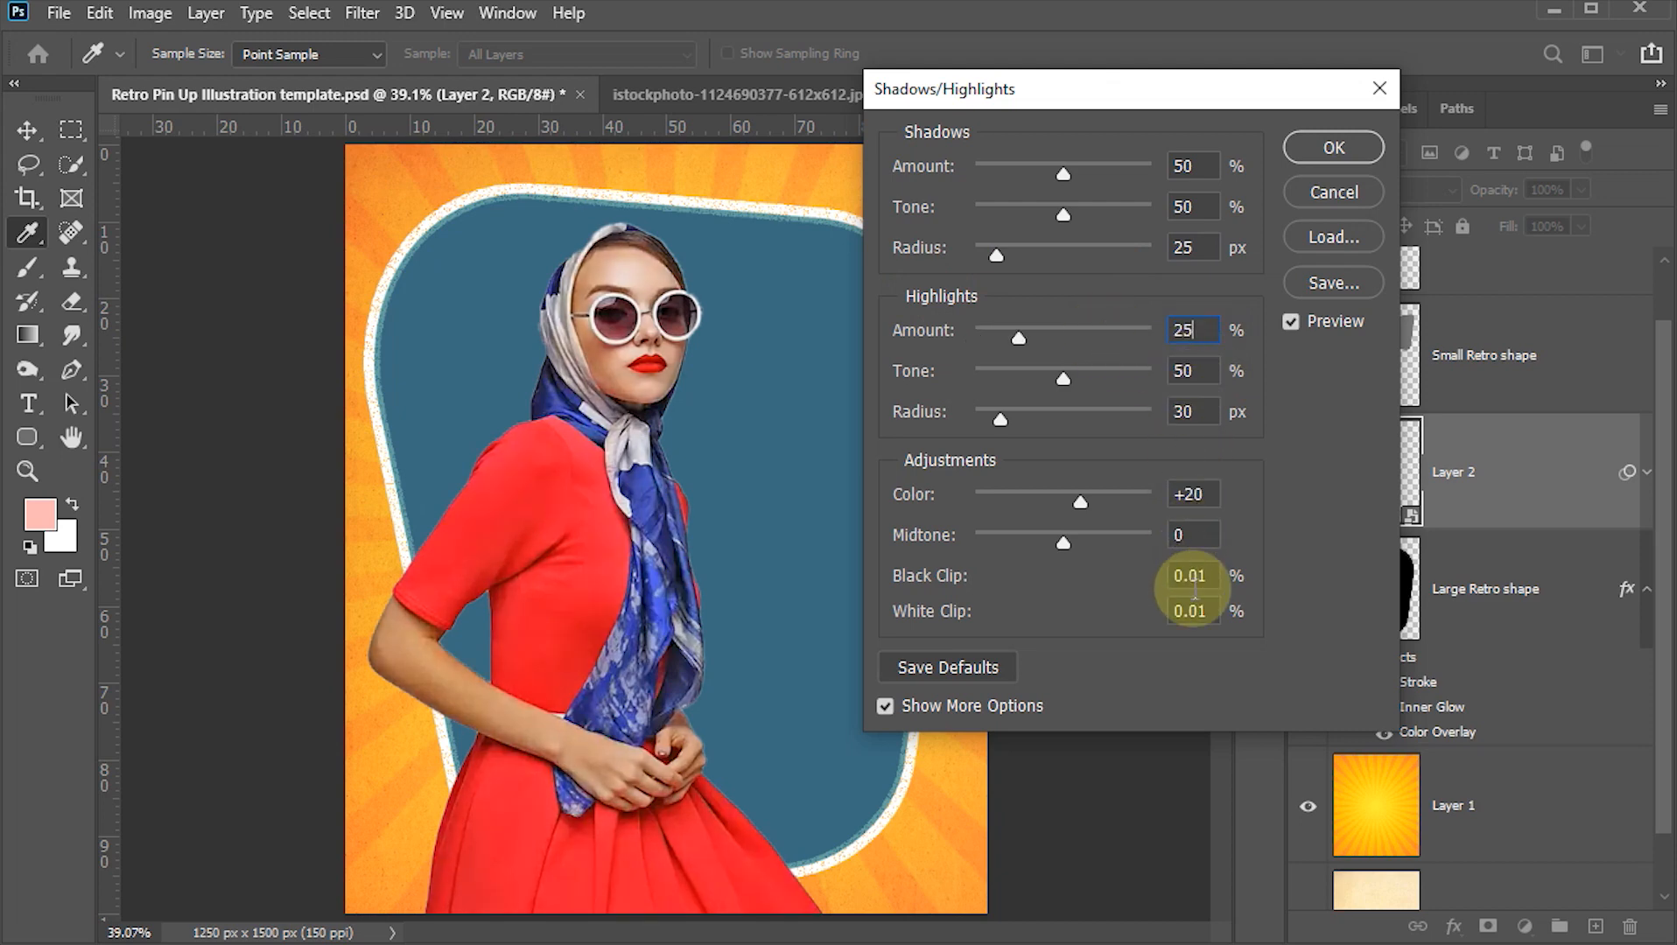
pyautogui.click(1339, 143)
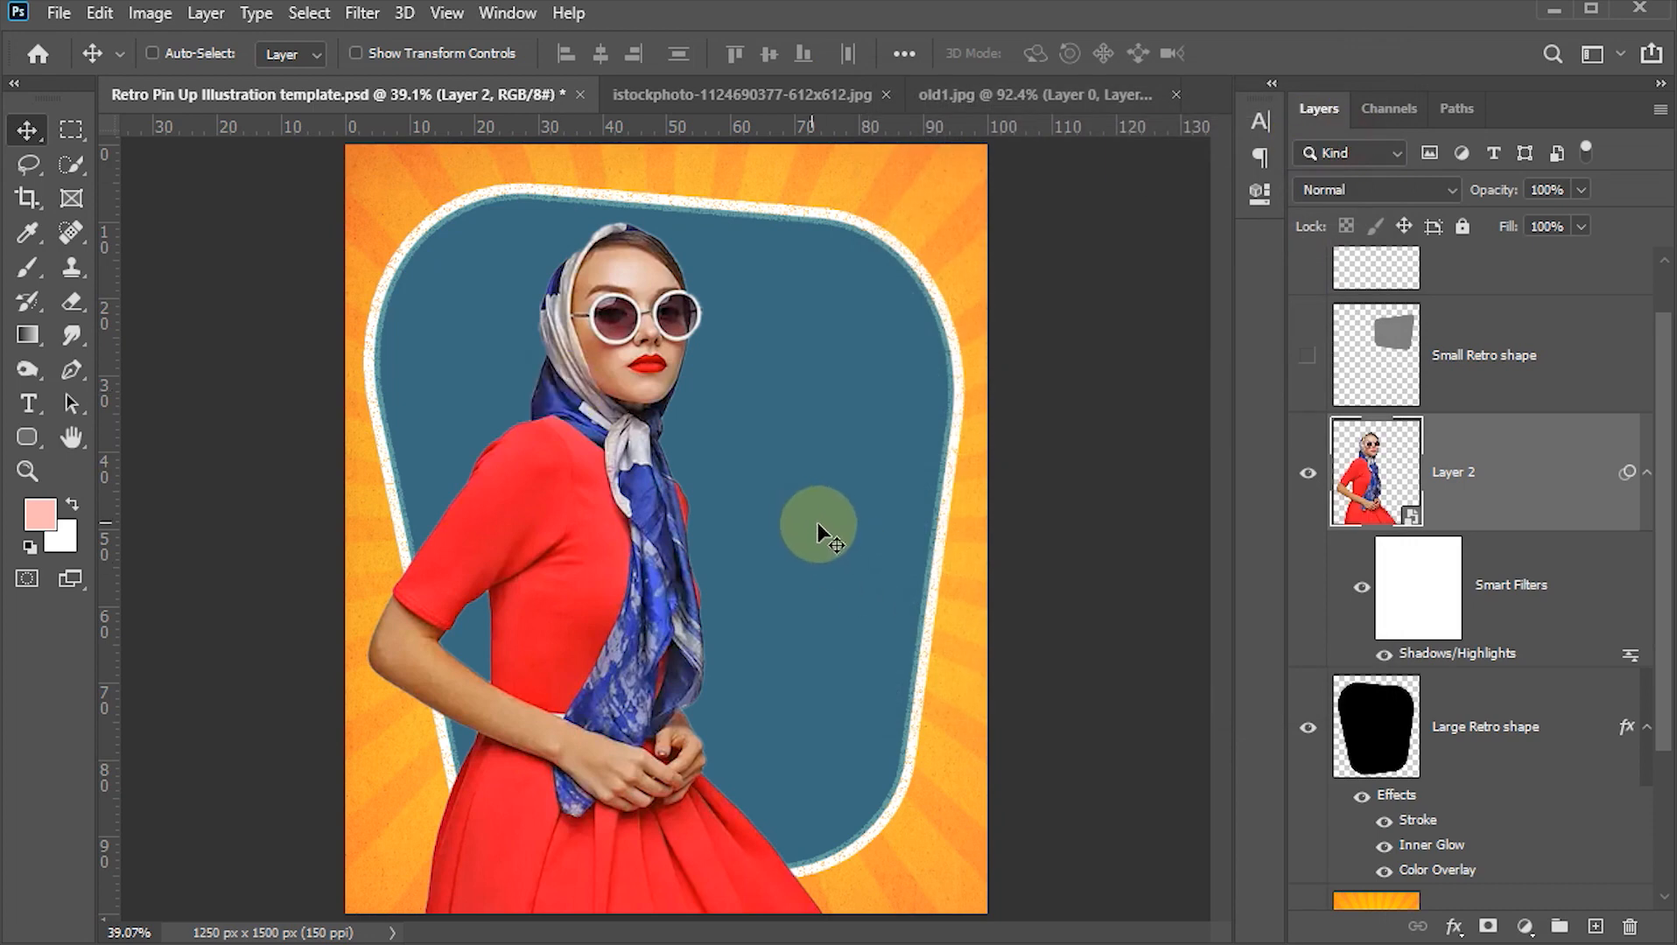
# - Start an Oil Paint filter on the woman's layer, previewing her face, with Stylization 2.0 and Cleanliness 1.0
pyautogui.click(360, 13)
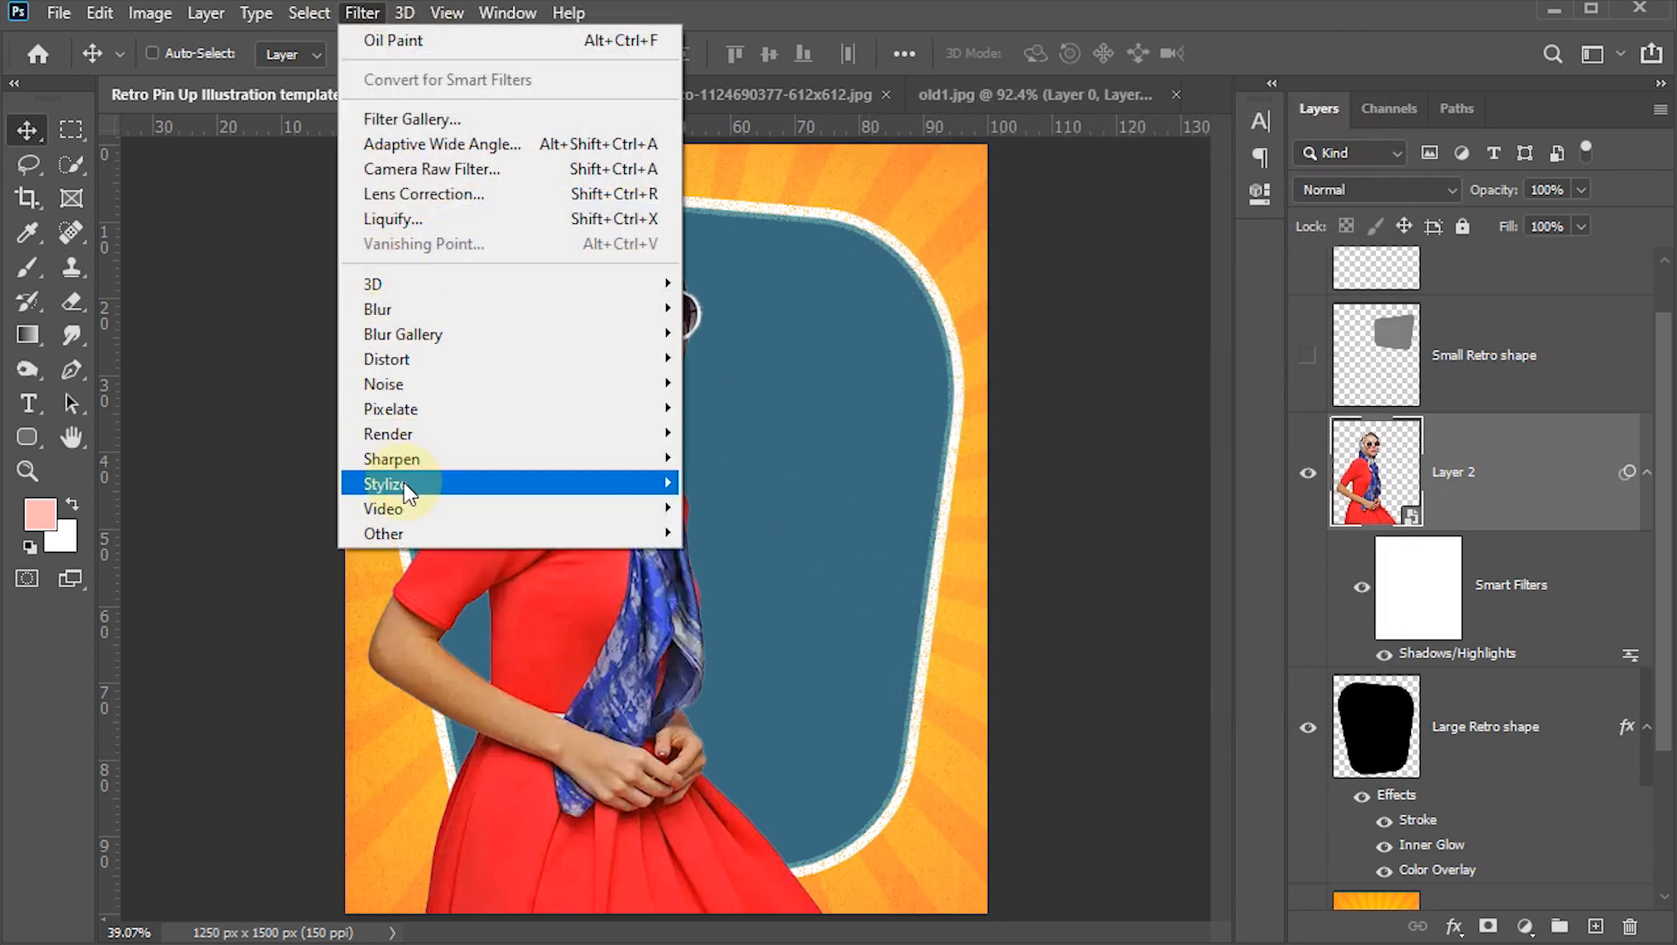
pyautogui.moveTo(404, 483)
pyautogui.click(745, 579)
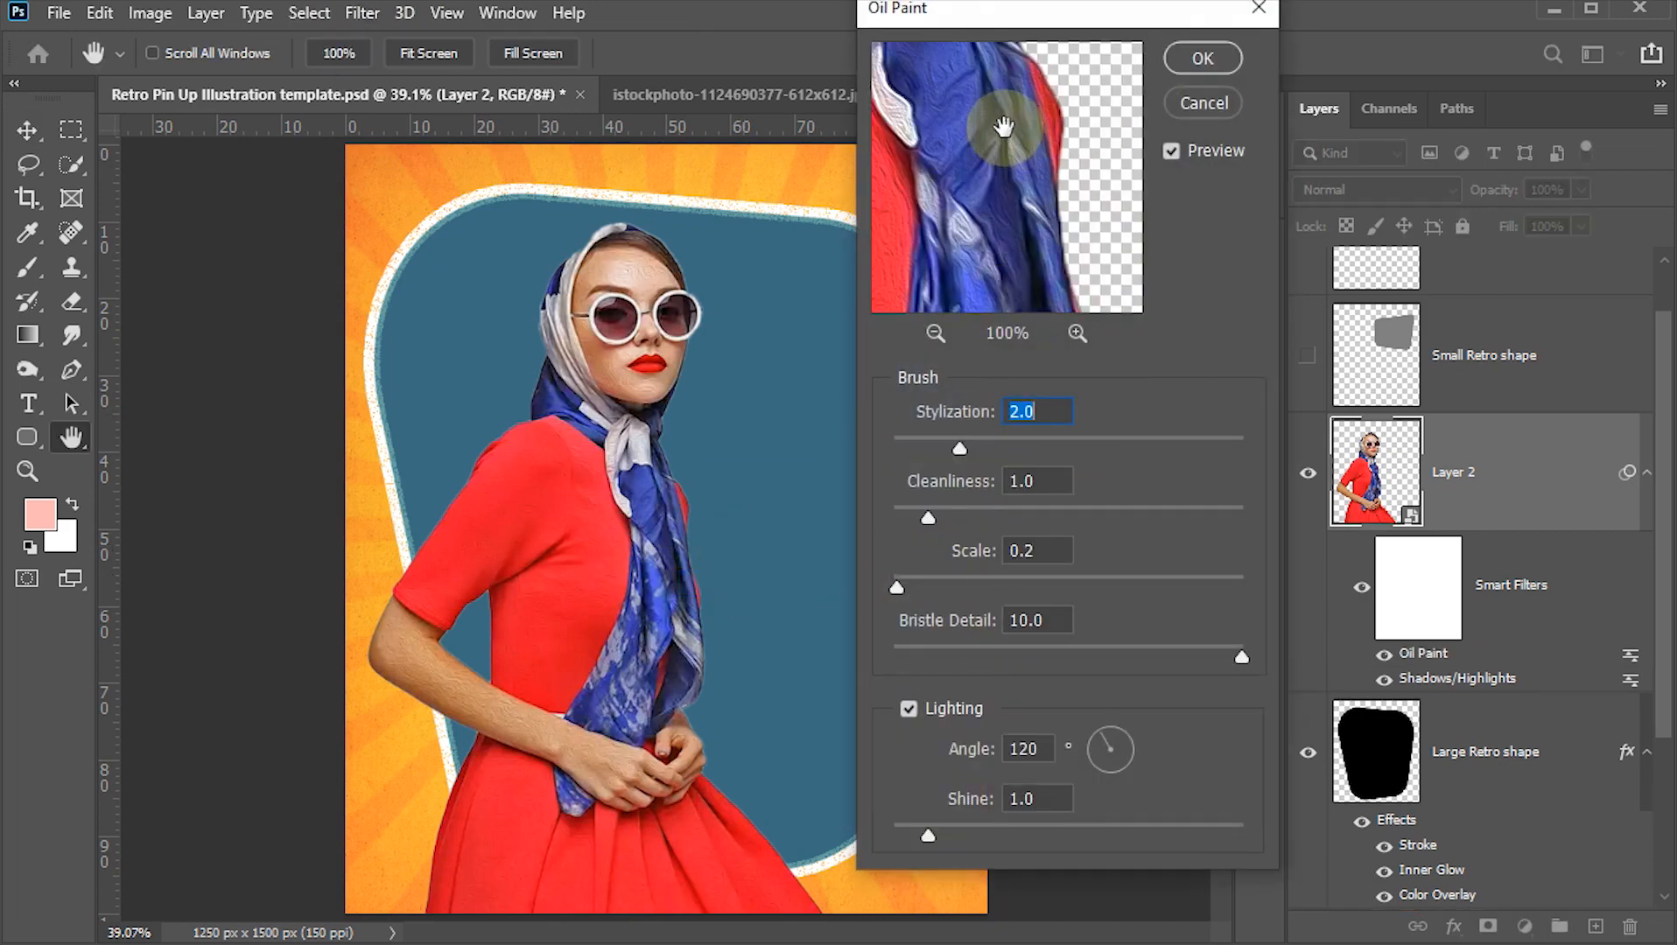
pyautogui.moveTo(1003, 127)
pyautogui.mouseDown()
pyautogui.moveTo(1055, 287)
pyautogui.moveTo(1048, 262)
pyautogui.mouseUp()
pyautogui.moveTo(1025, 101); pyautogui.dragTo(1017, 248)
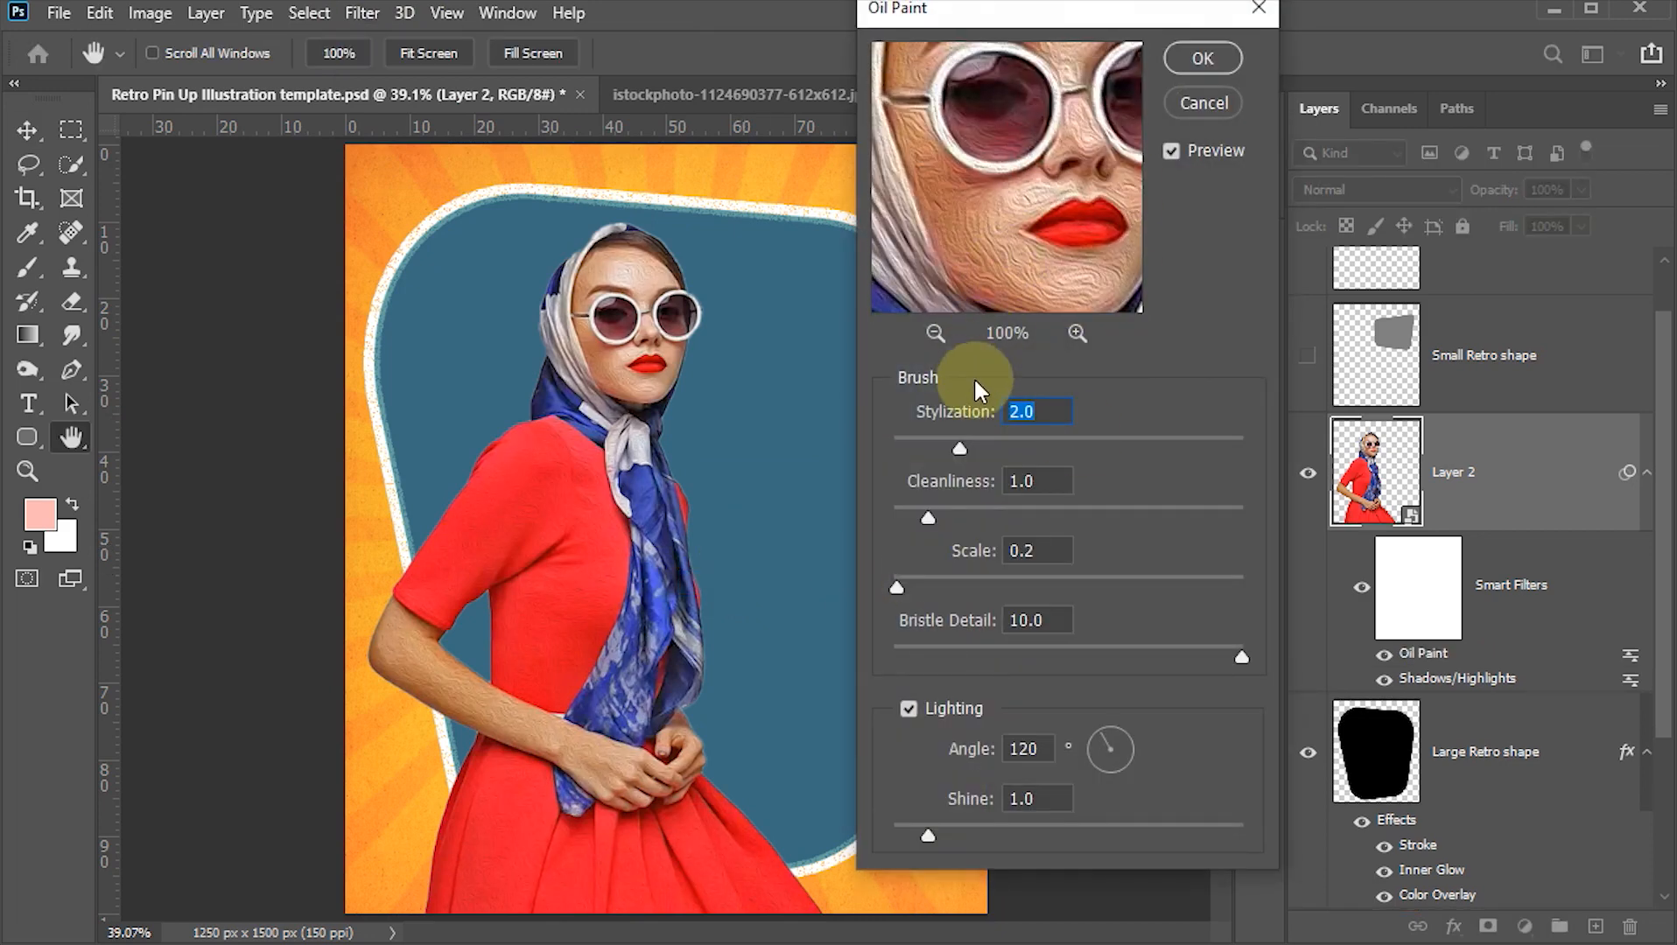
pyautogui.click(935, 332)
pyautogui.moveTo(1034, 156); pyautogui.dragTo(1031, 198)
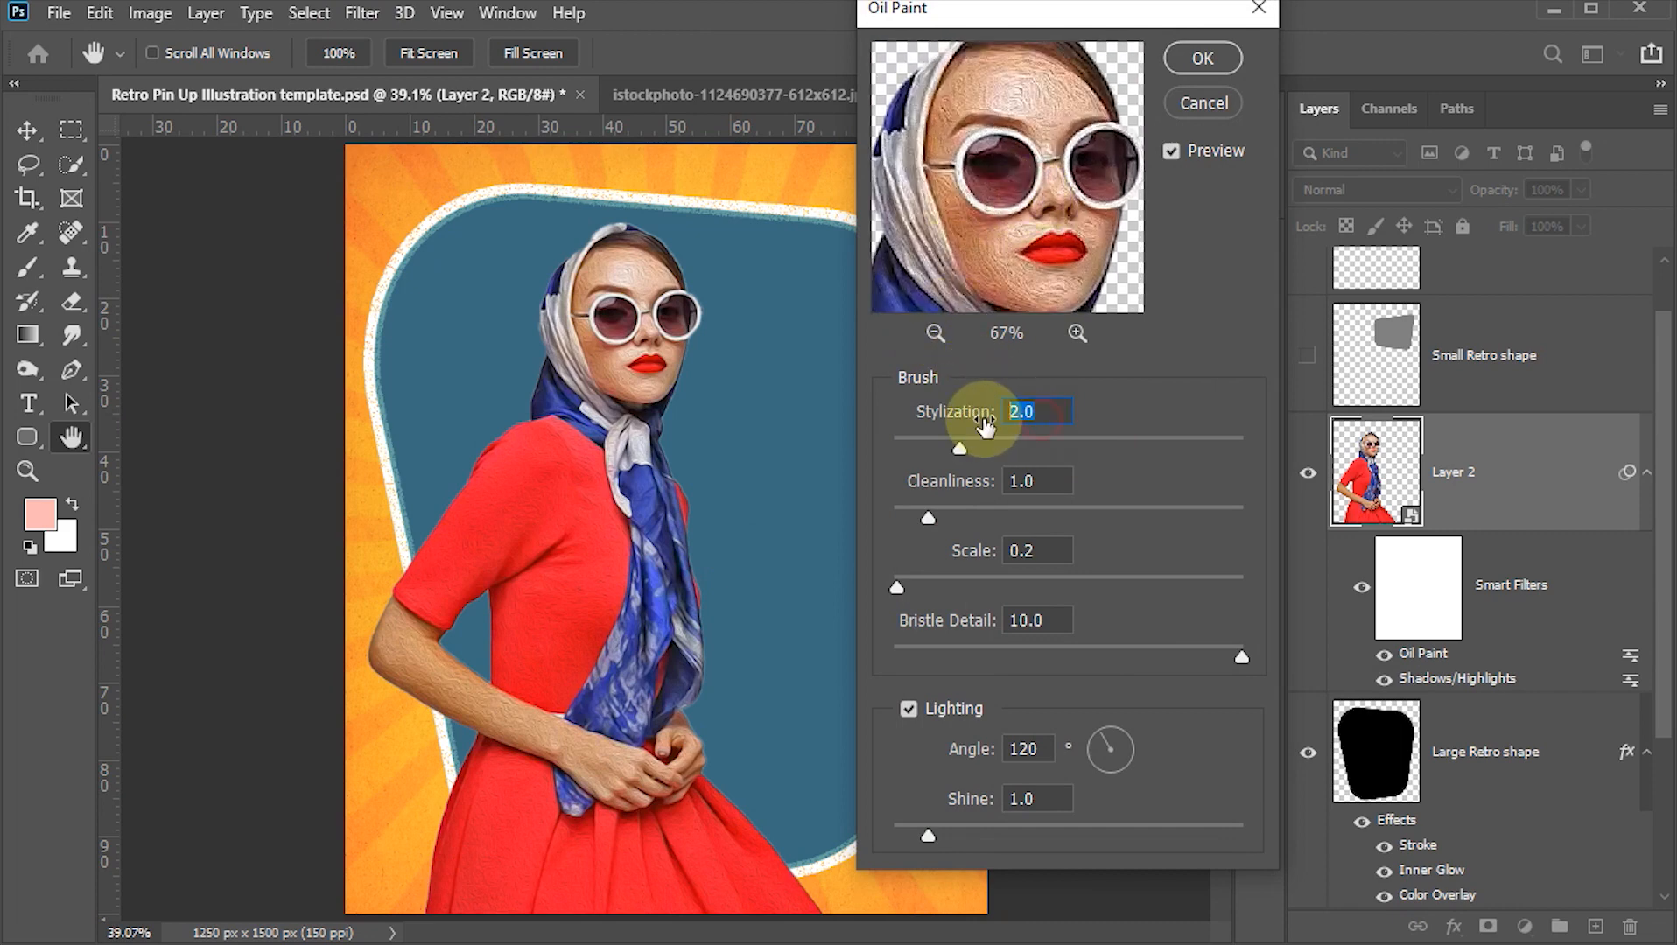
pyautogui.write('2')
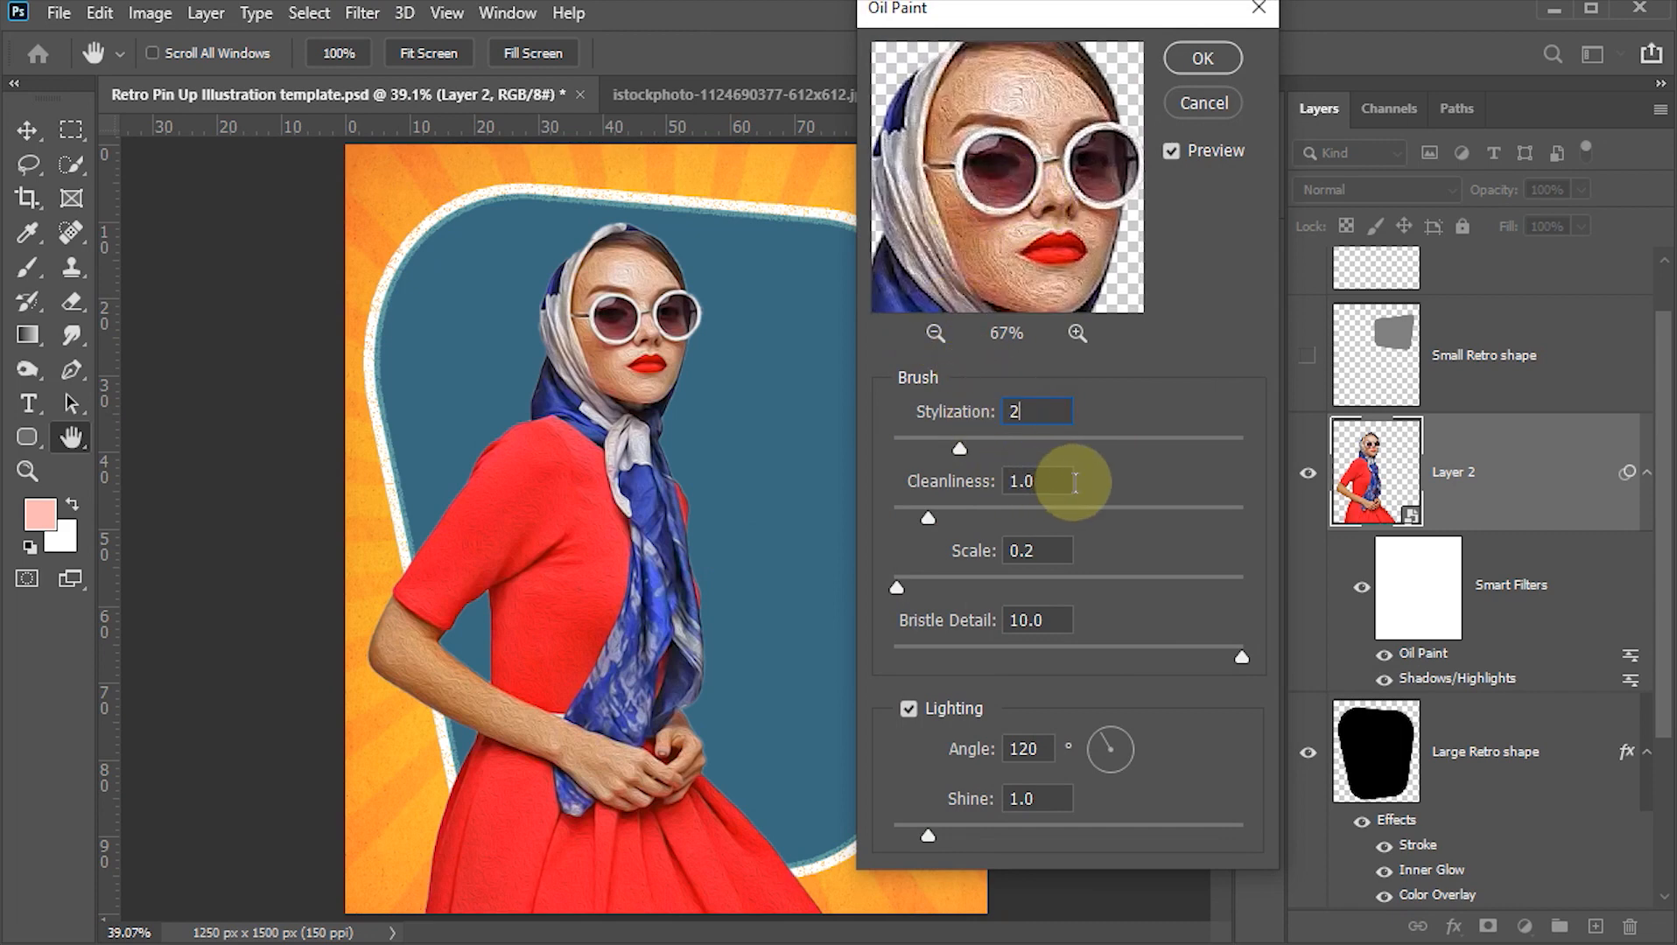
pyautogui.write('.0')
pyautogui.moveTo(1037, 484); pyautogui.dragTo(949, 484)
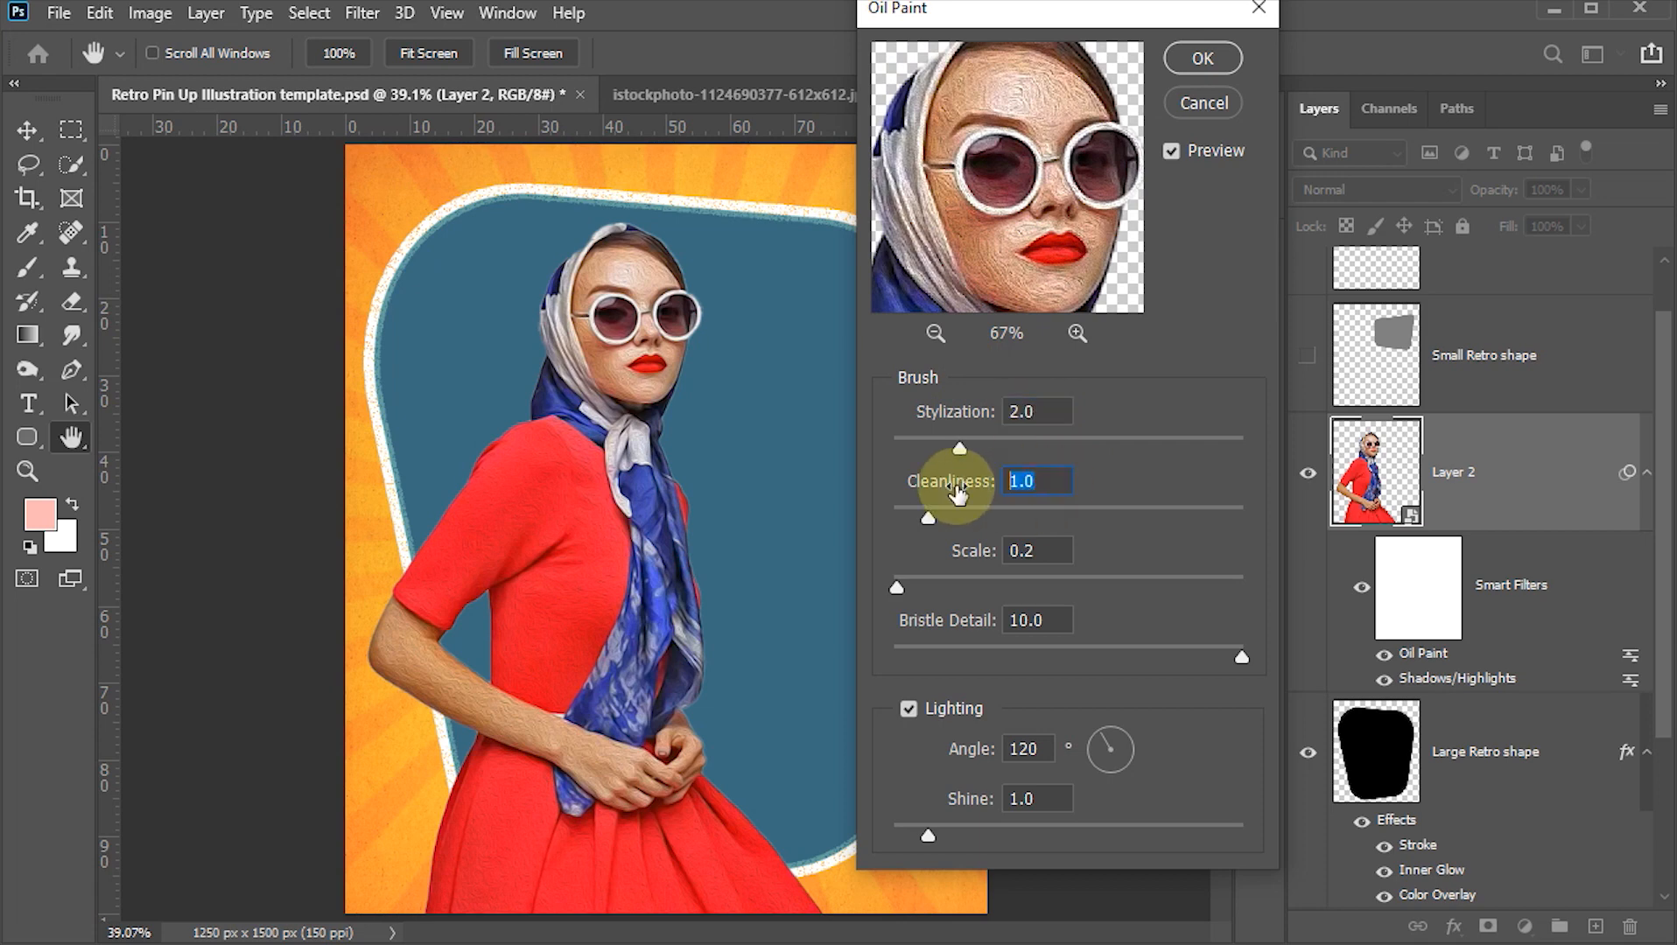
# - Set the Oil Paint scale to 0.3 and bristle detail to 0, turn off Lighting and apply the filter
pyautogui.click(1034, 560)
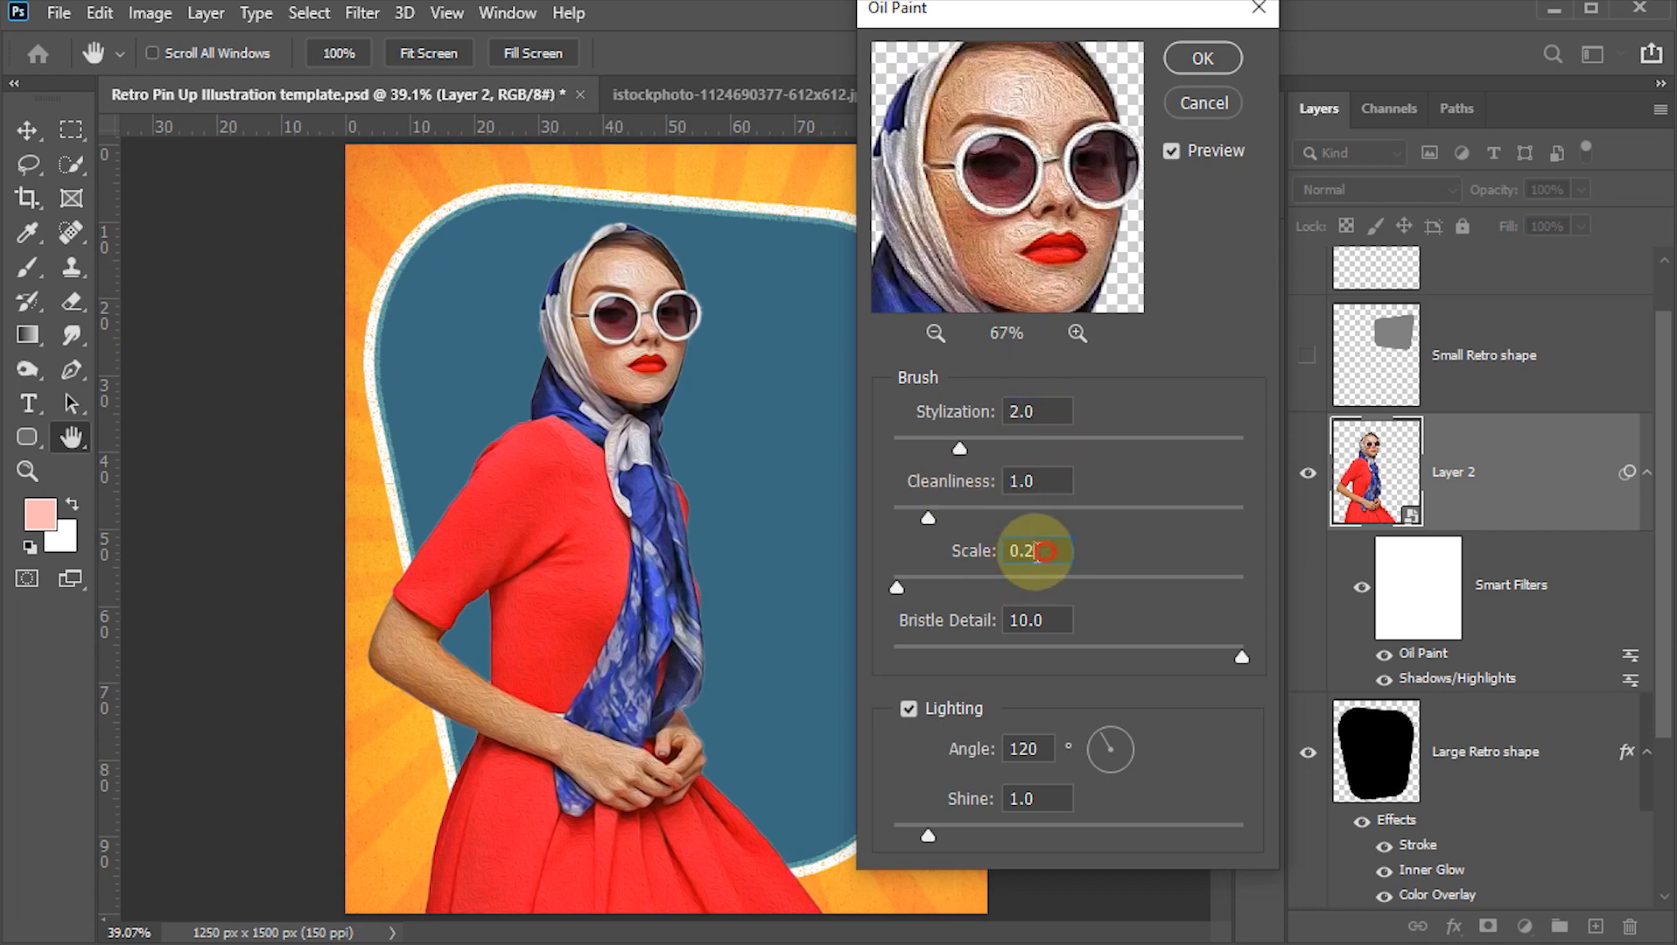
pyautogui.press('Up')
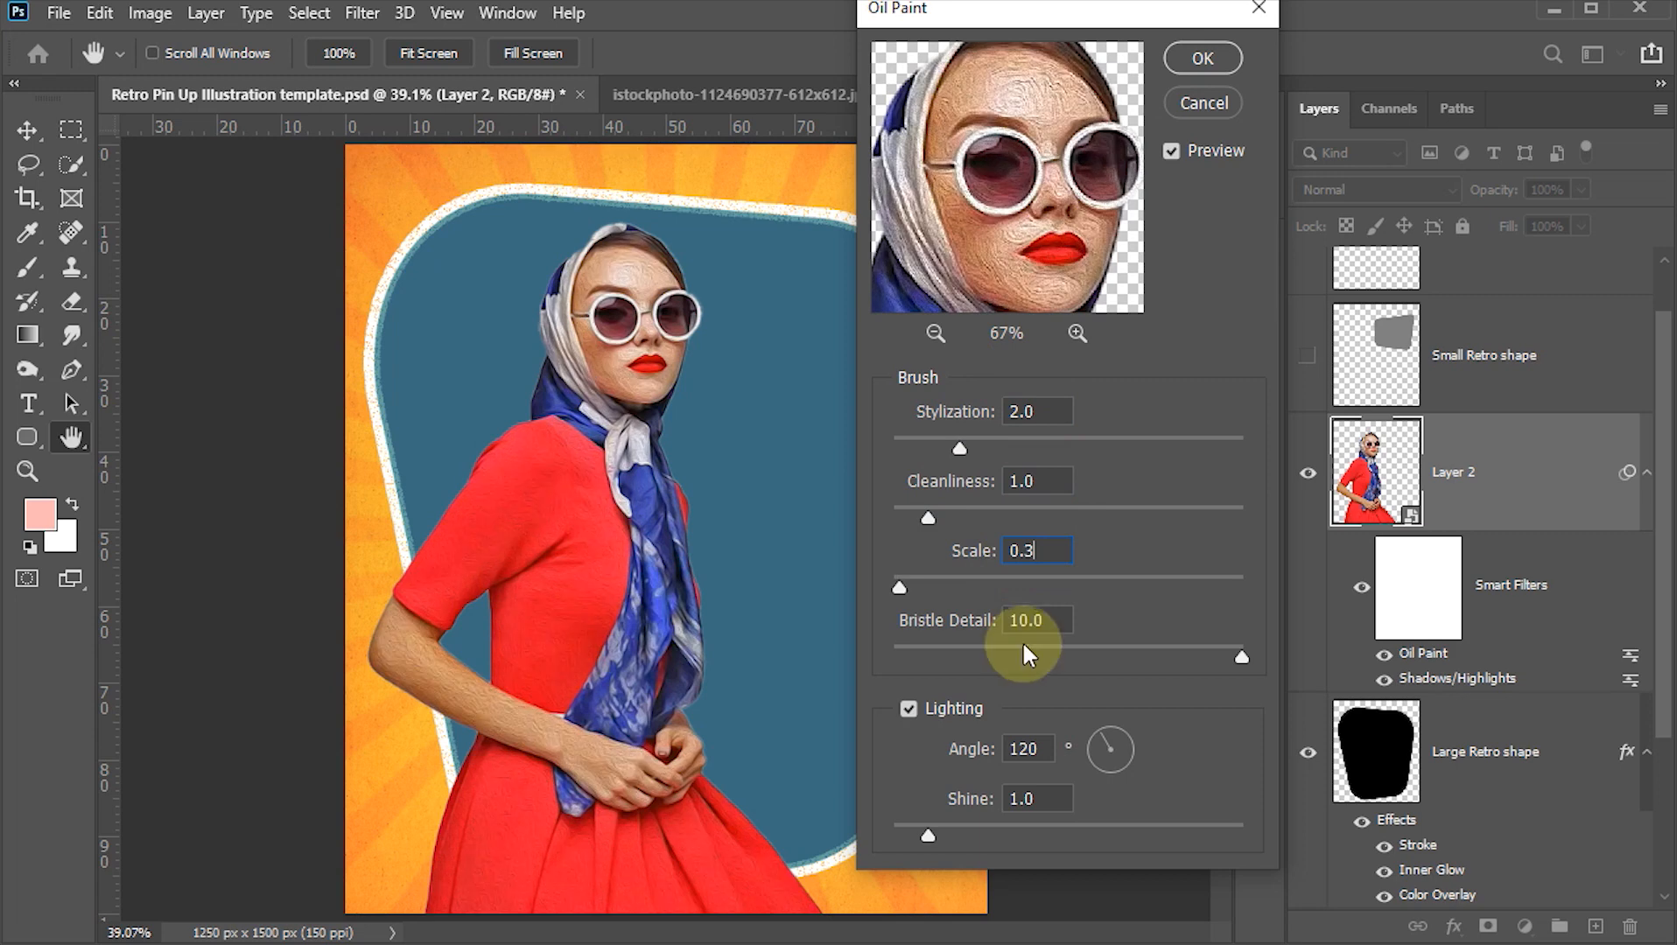
pyautogui.moveTo(1057, 619); pyautogui.dragTo(977, 620)
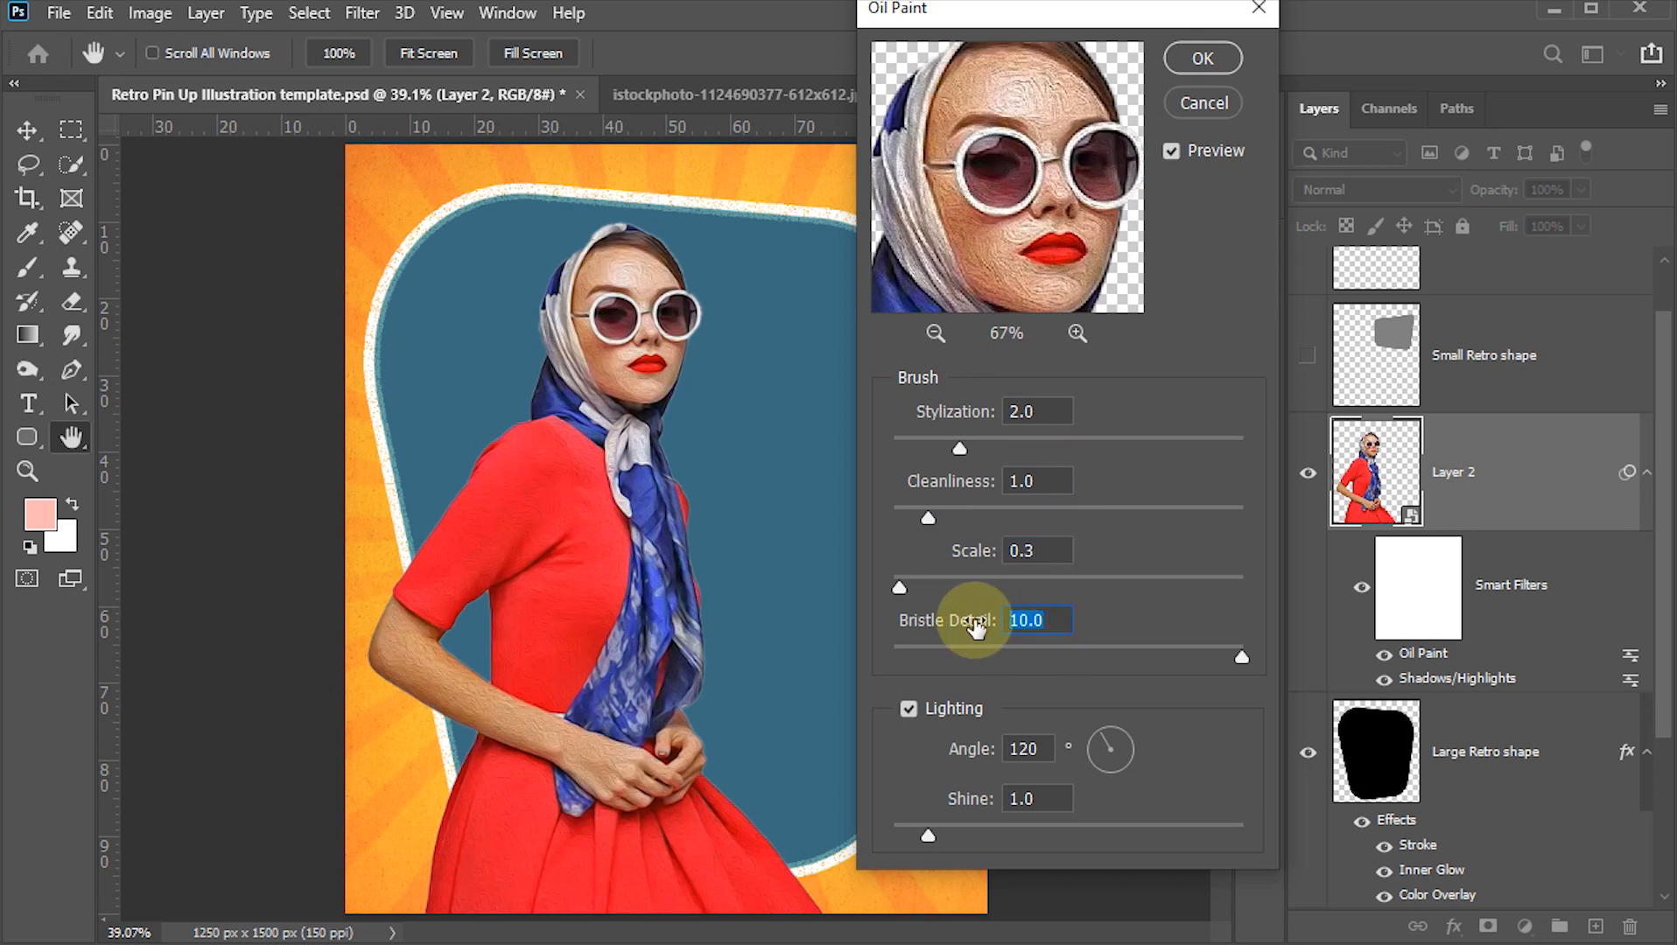
pyautogui.write('0')
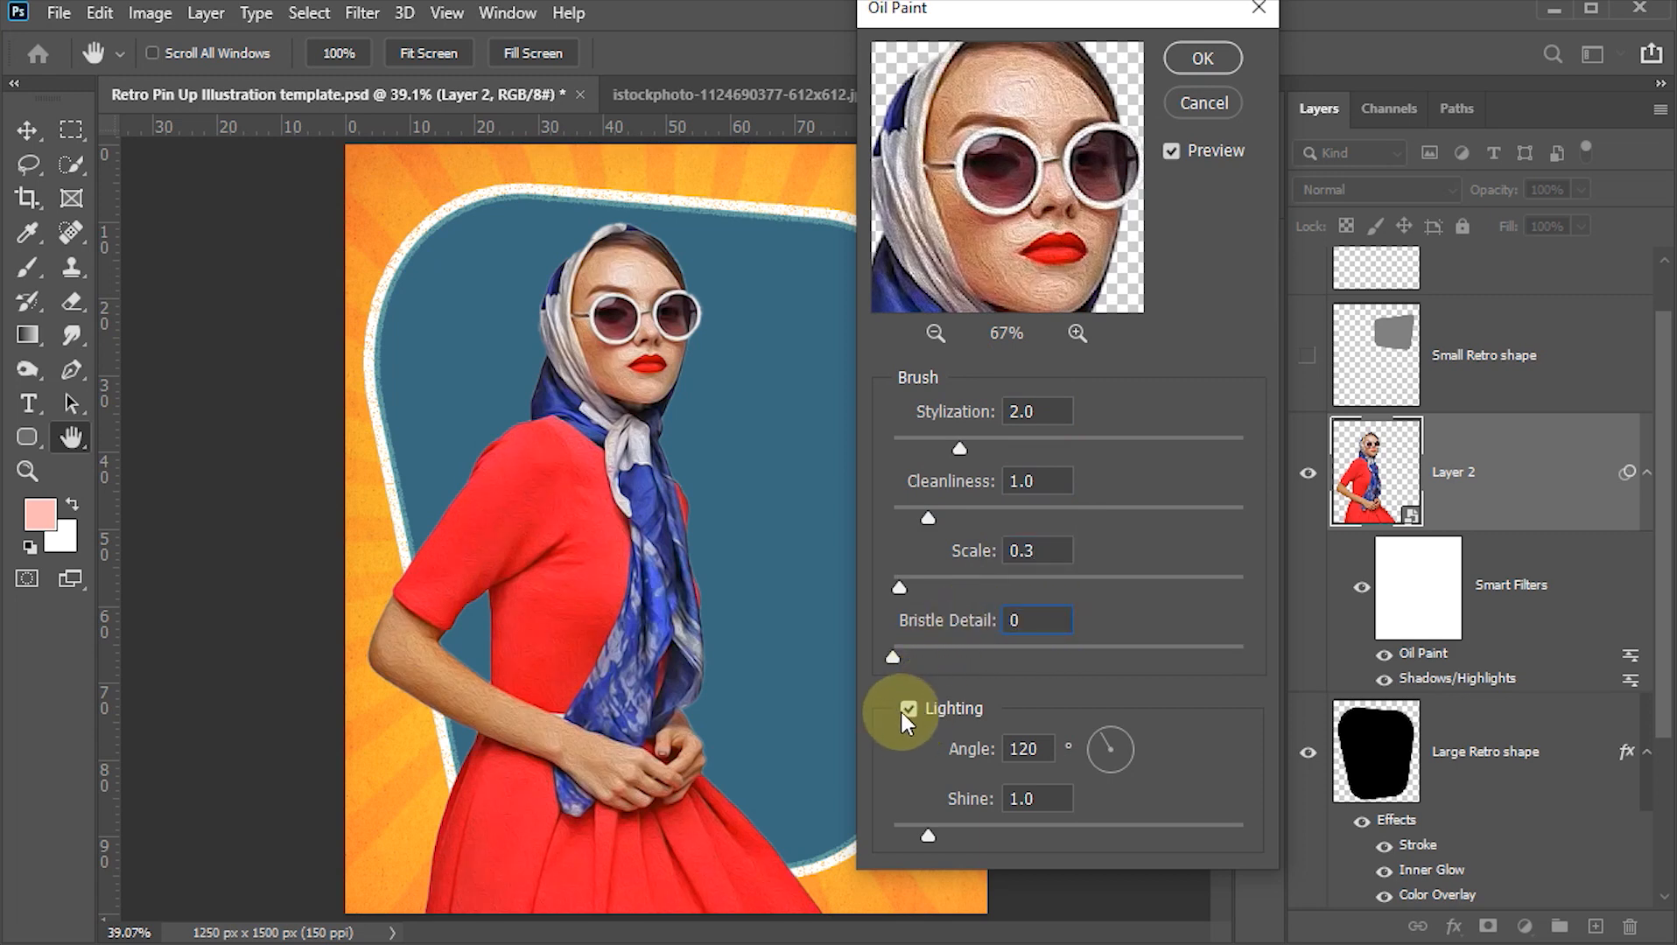
pyautogui.click(903, 711)
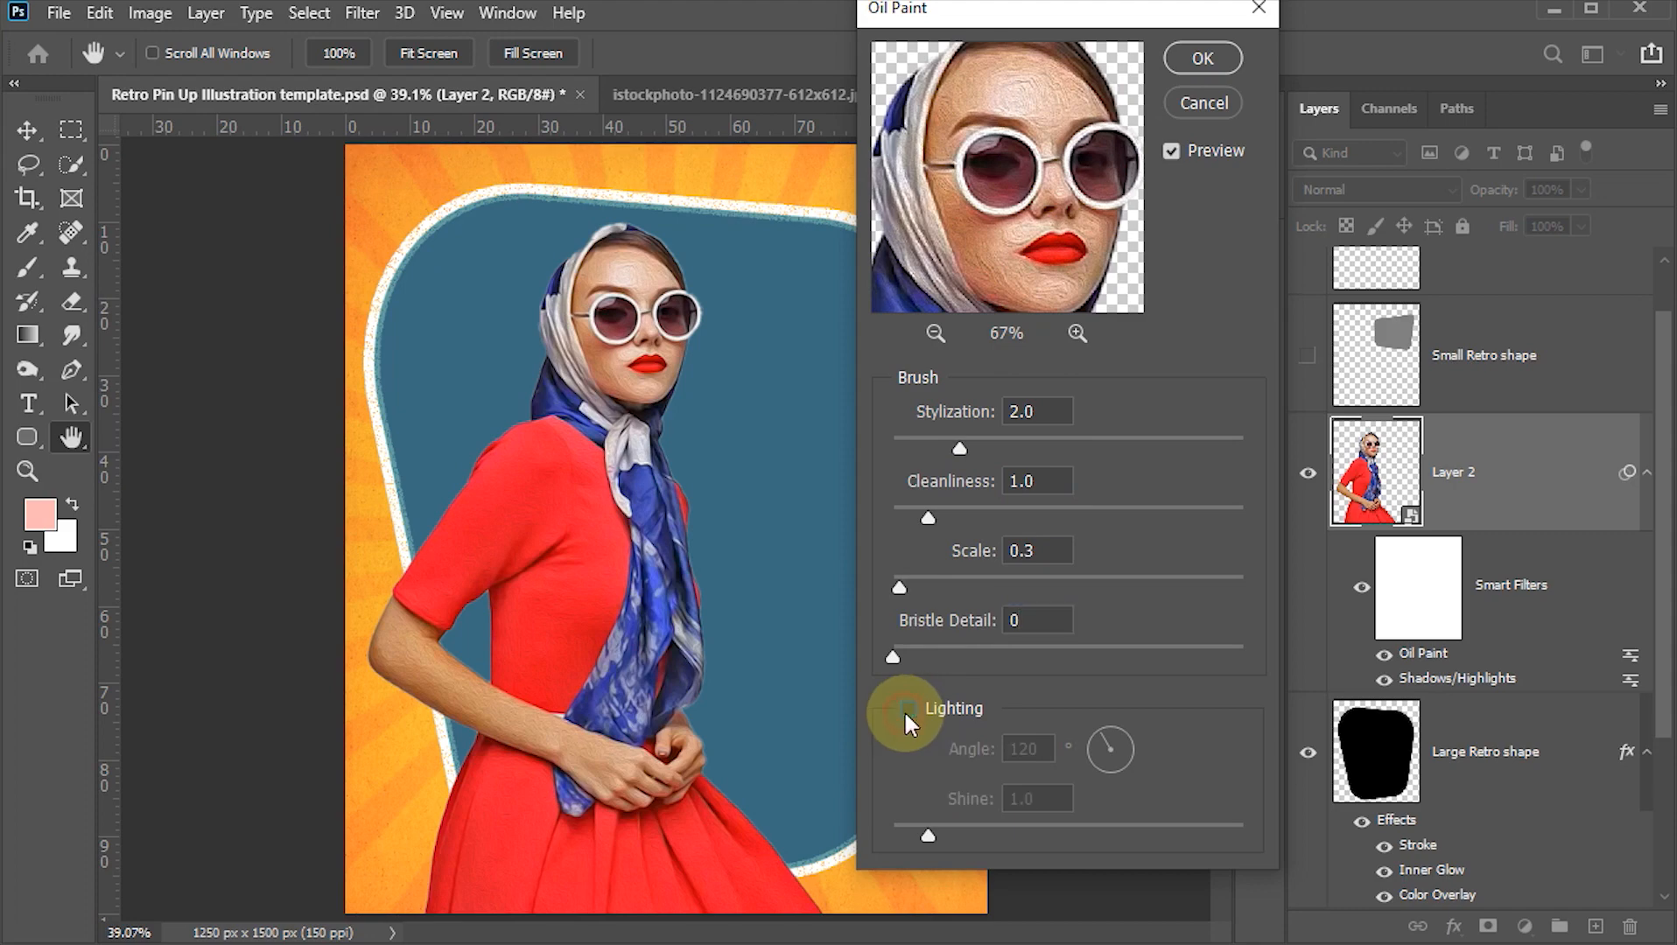
pyautogui.click(1200, 56)
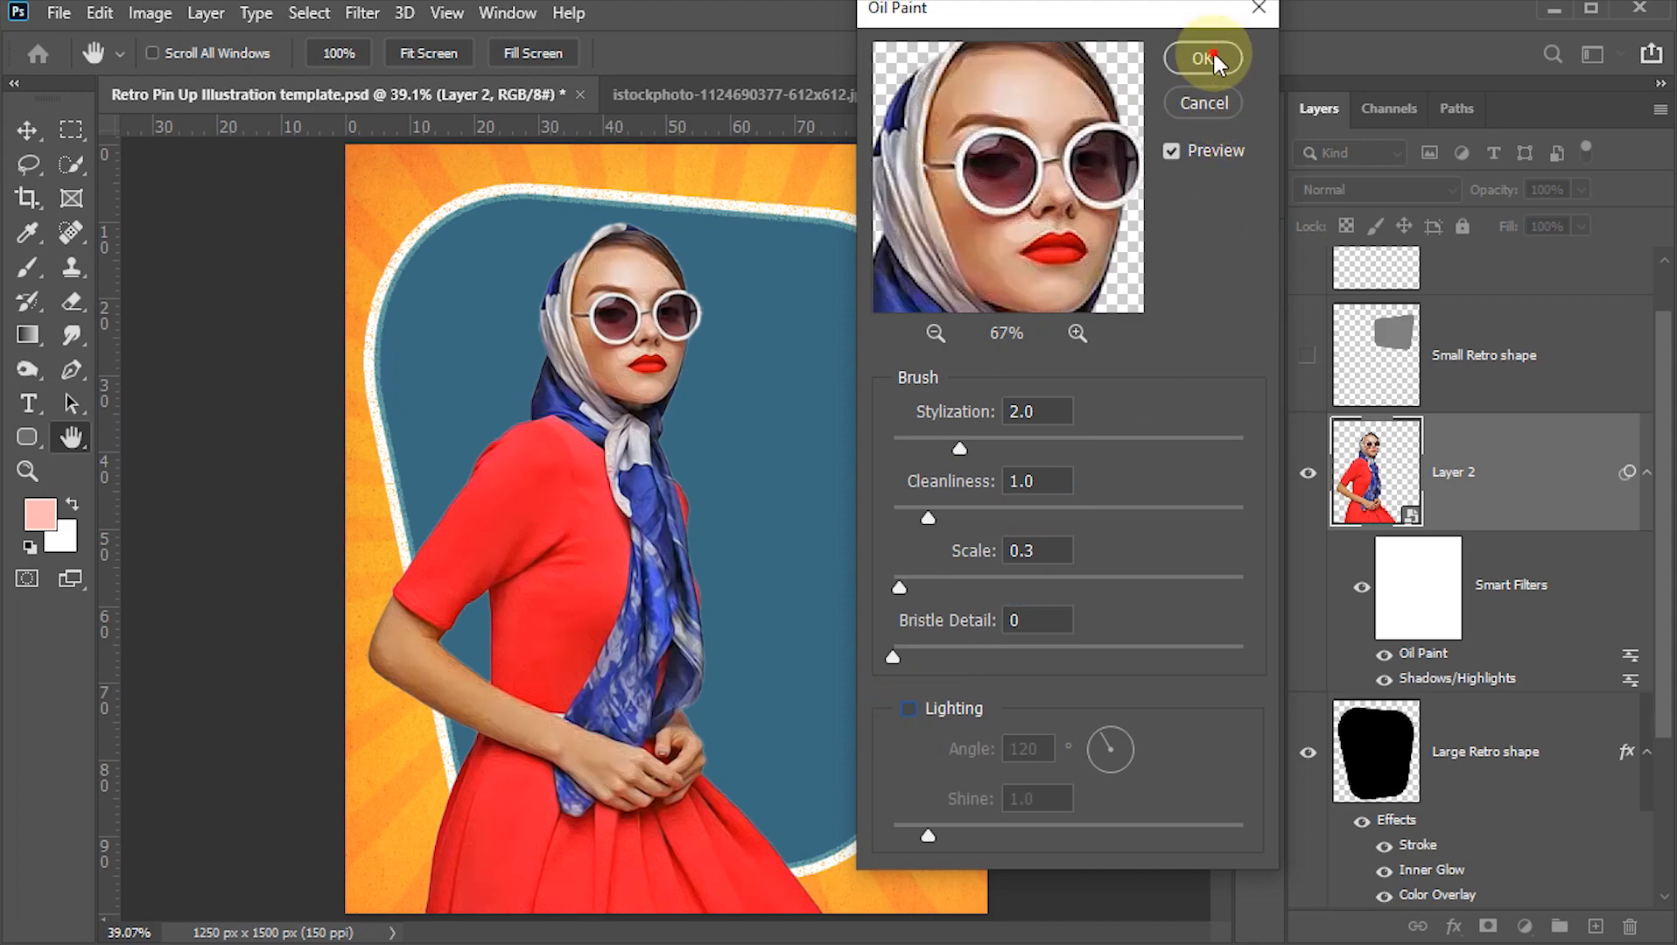
# - Inspect the painted effect on the woman's face up close and save the document
pyautogui.press('z')
pyautogui.moveTo(642, 372); pyautogui.dragTo(715, 543)
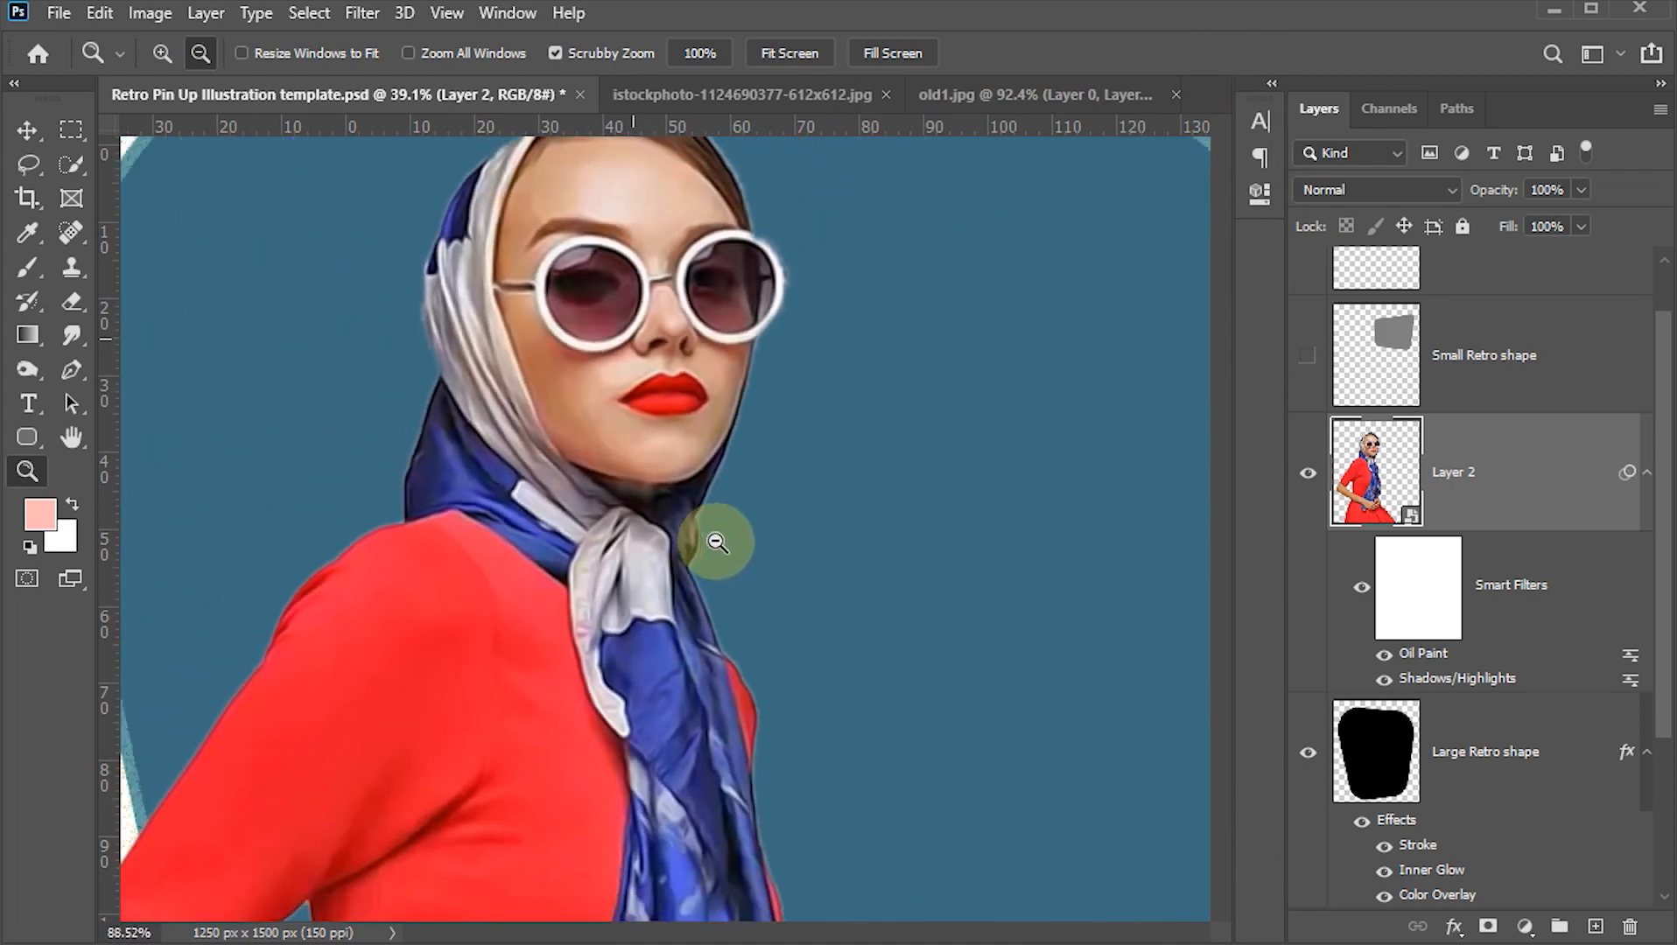
pyautogui.hotkey('ctrl', '0')
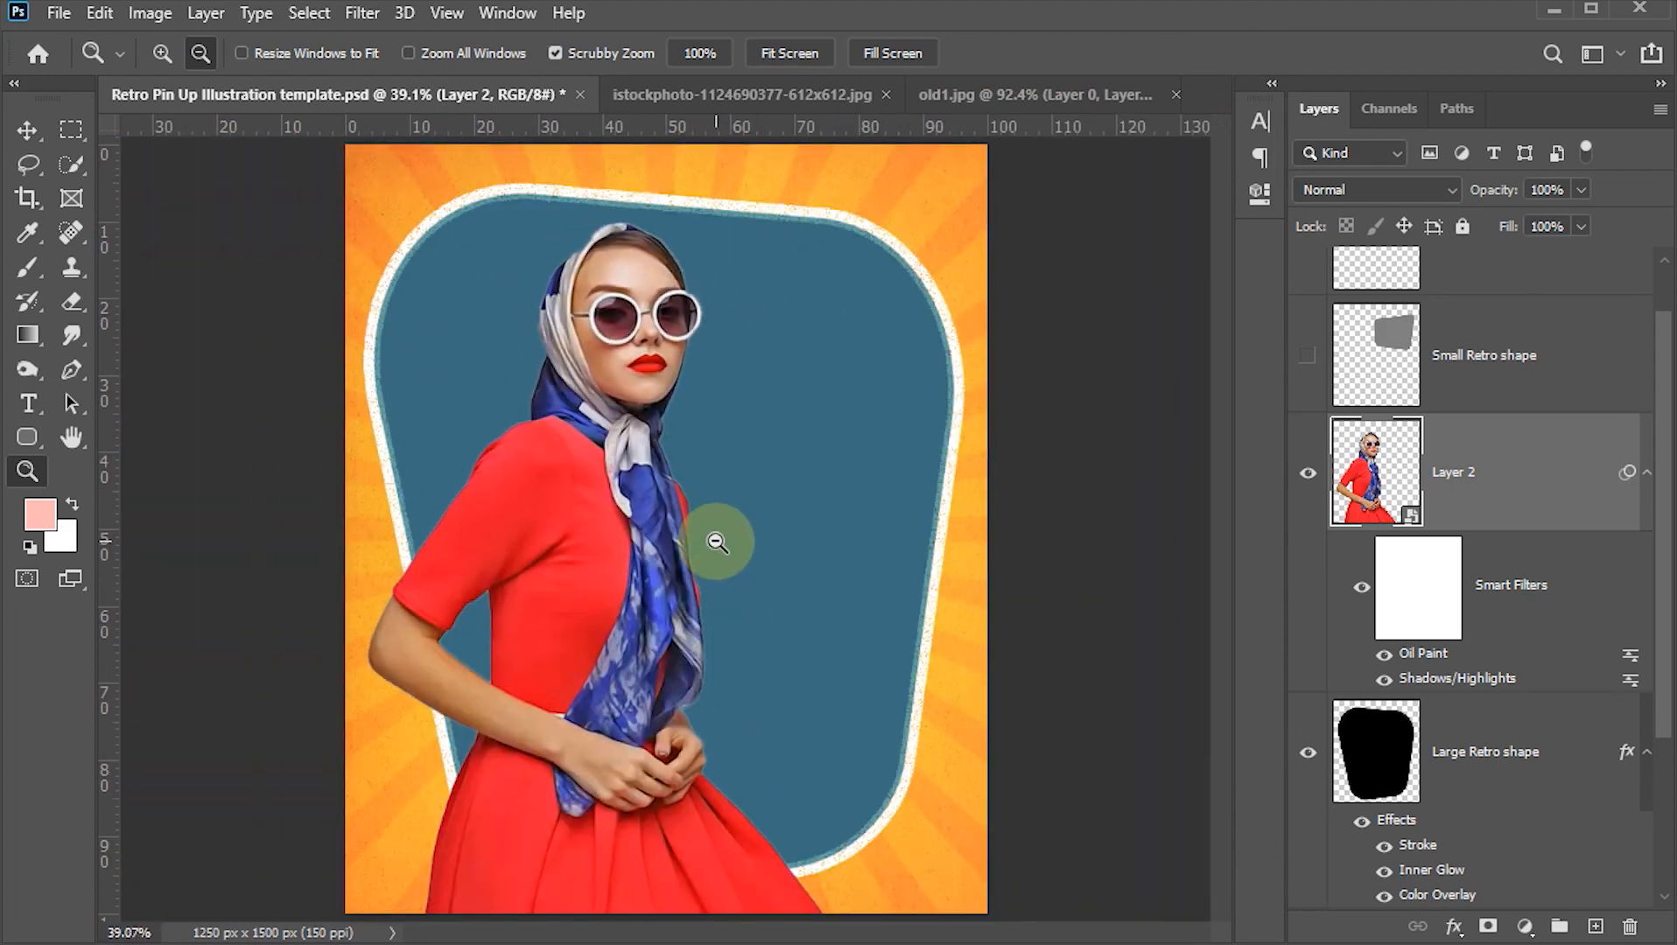
pyautogui.press('v')
pyautogui.hotkey('ctrl', 's')
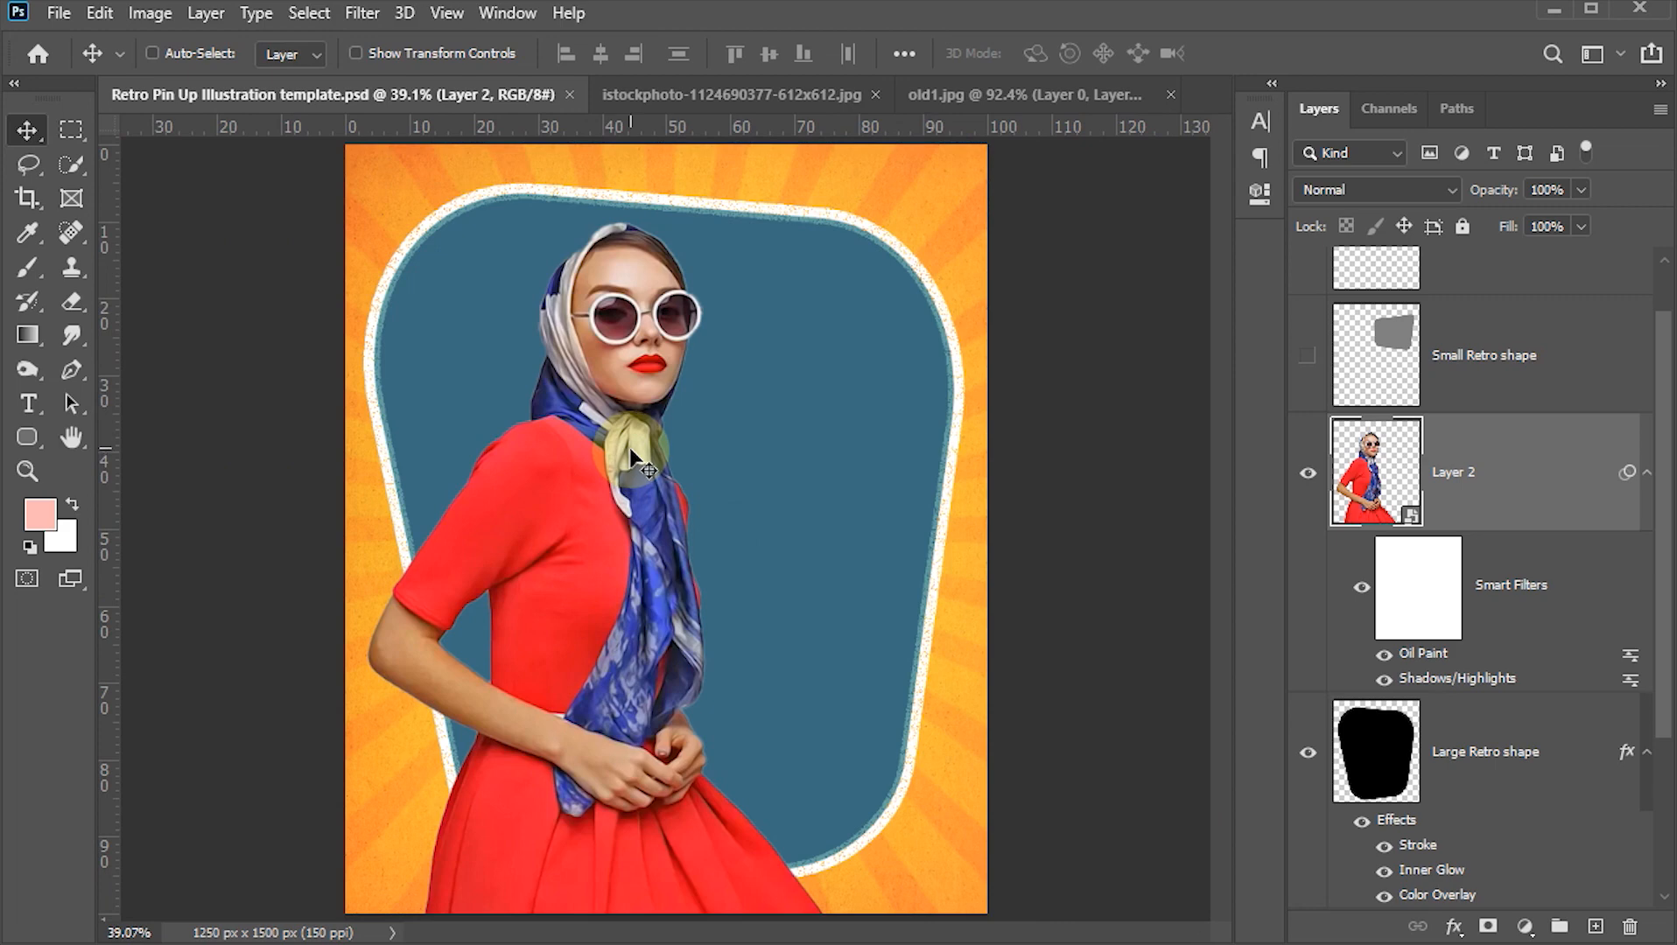
# - Add a second Shadows/Highlights to the woman's layer with Shadows amount 70%, Highlights amount 10% and Highlights radius 10 px
pyautogui.click(162, 12)
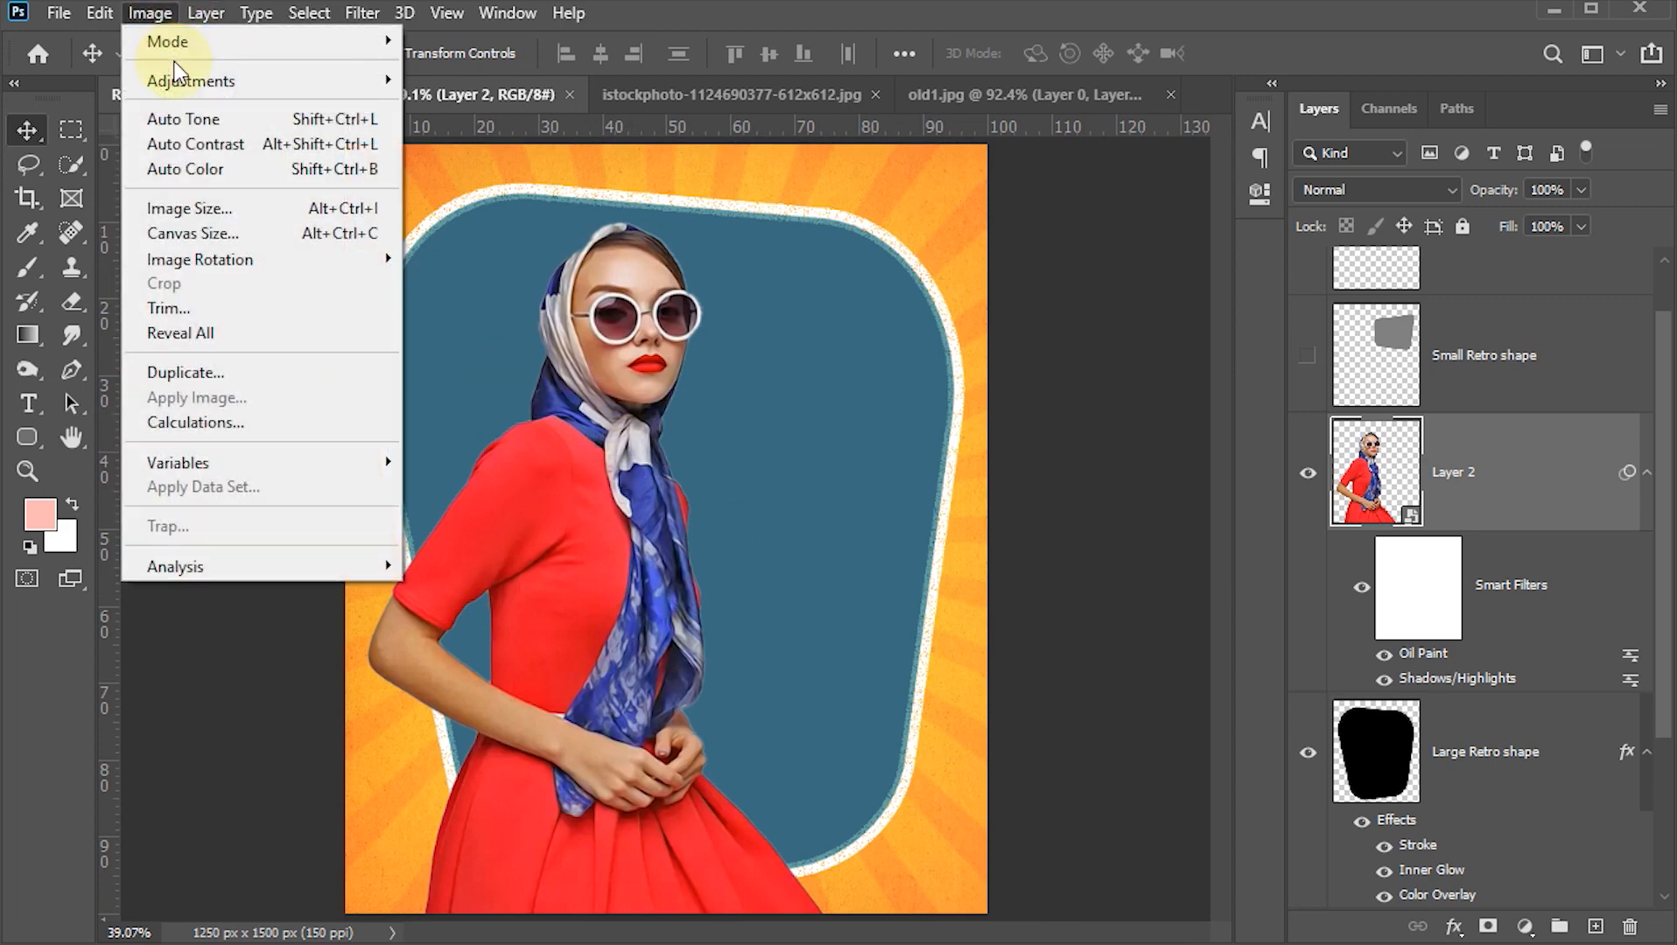
pyautogui.moveTo(179, 80)
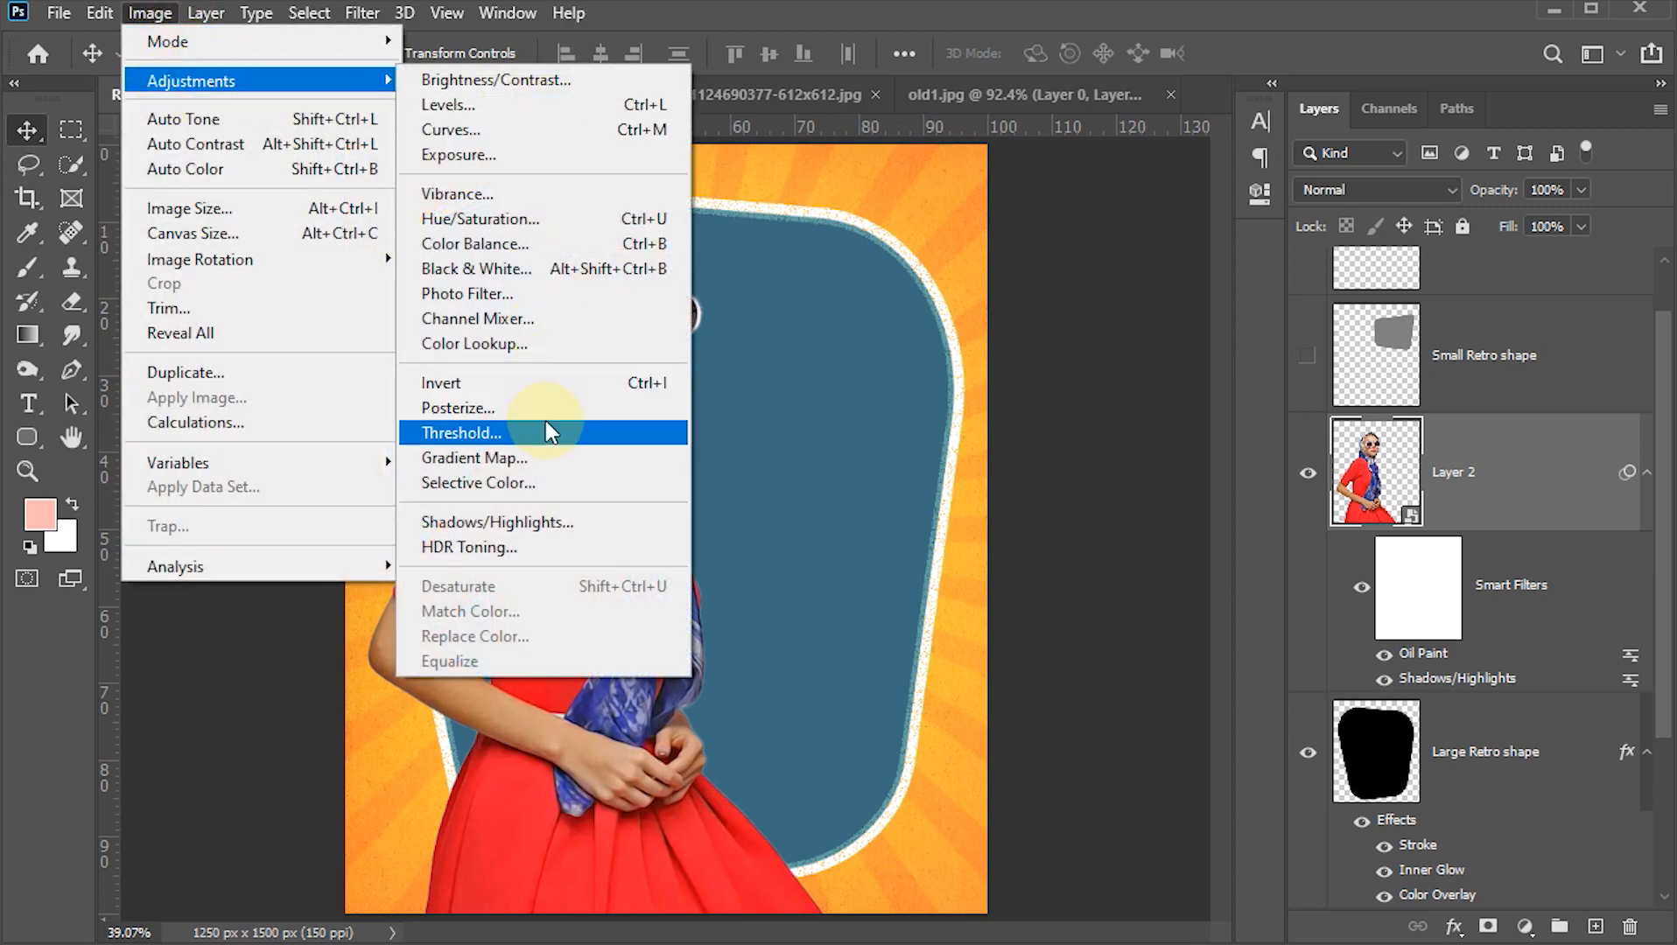
pyautogui.click(530, 524)
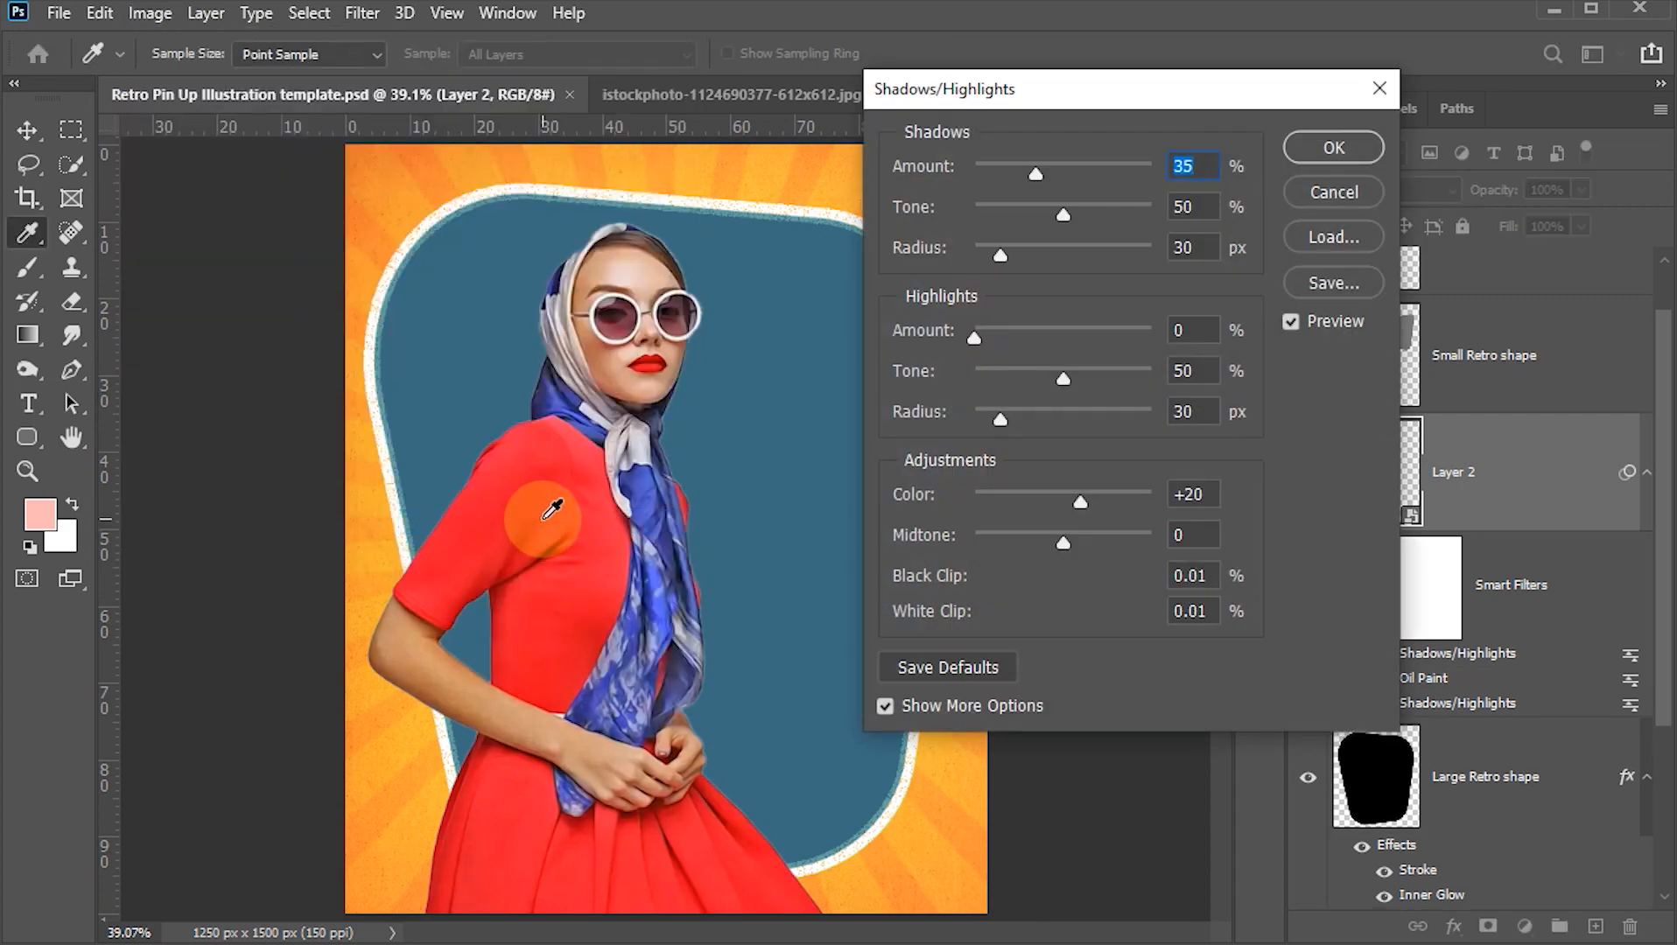
pyautogui.click(1204, 173)
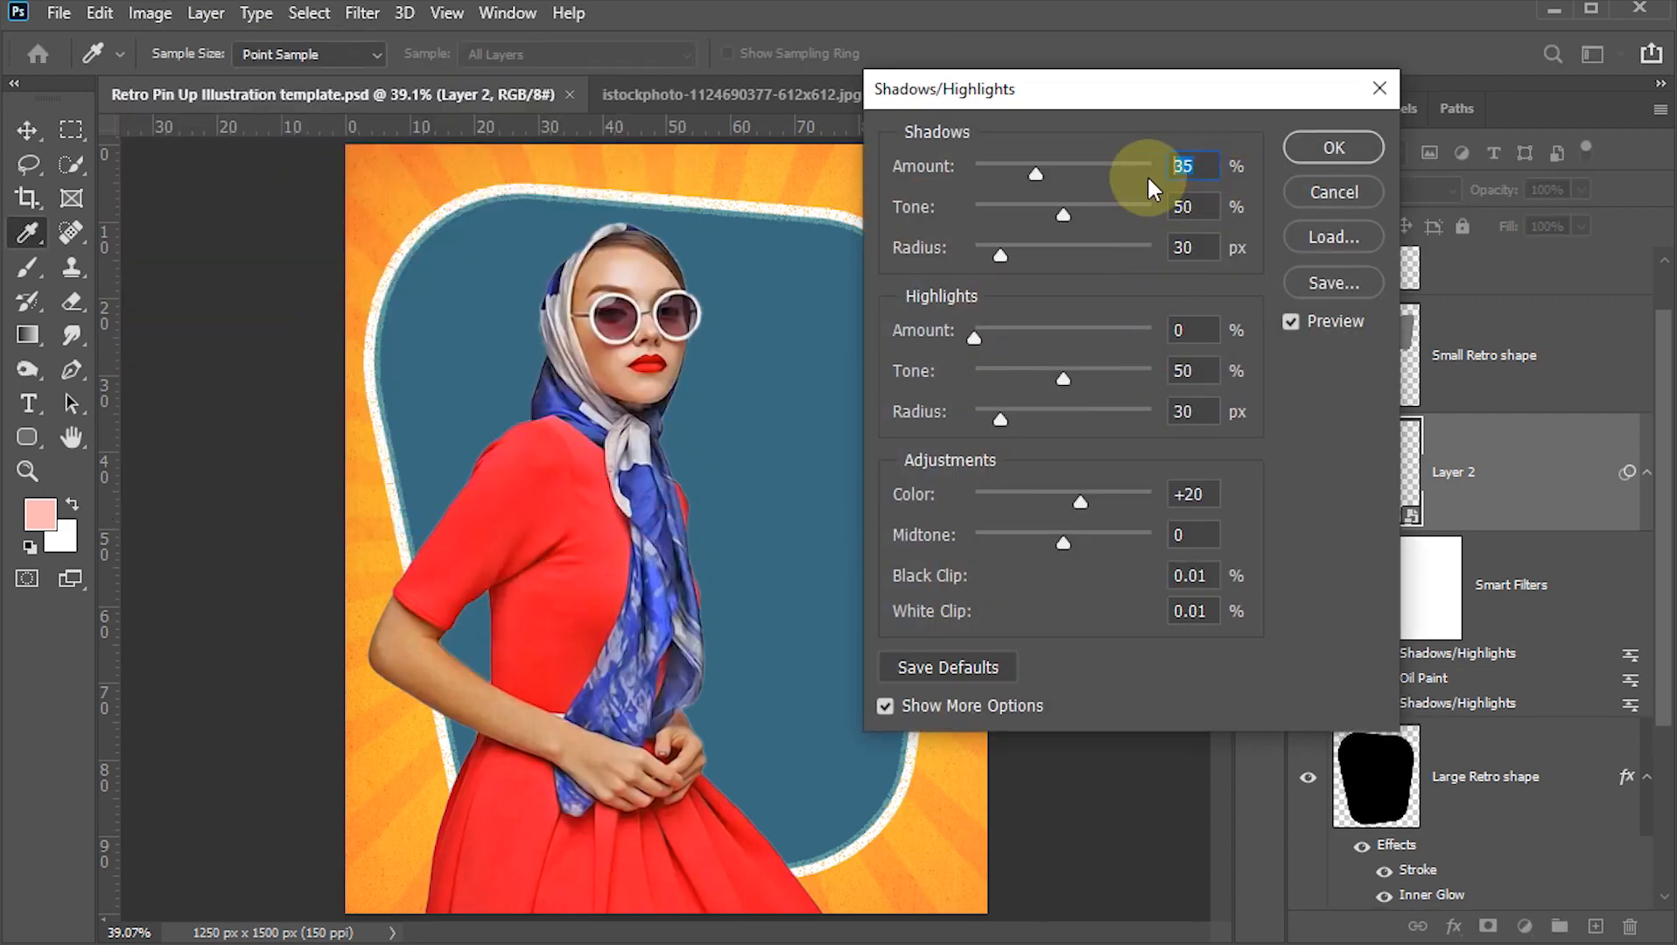
pyautogui.write('70')
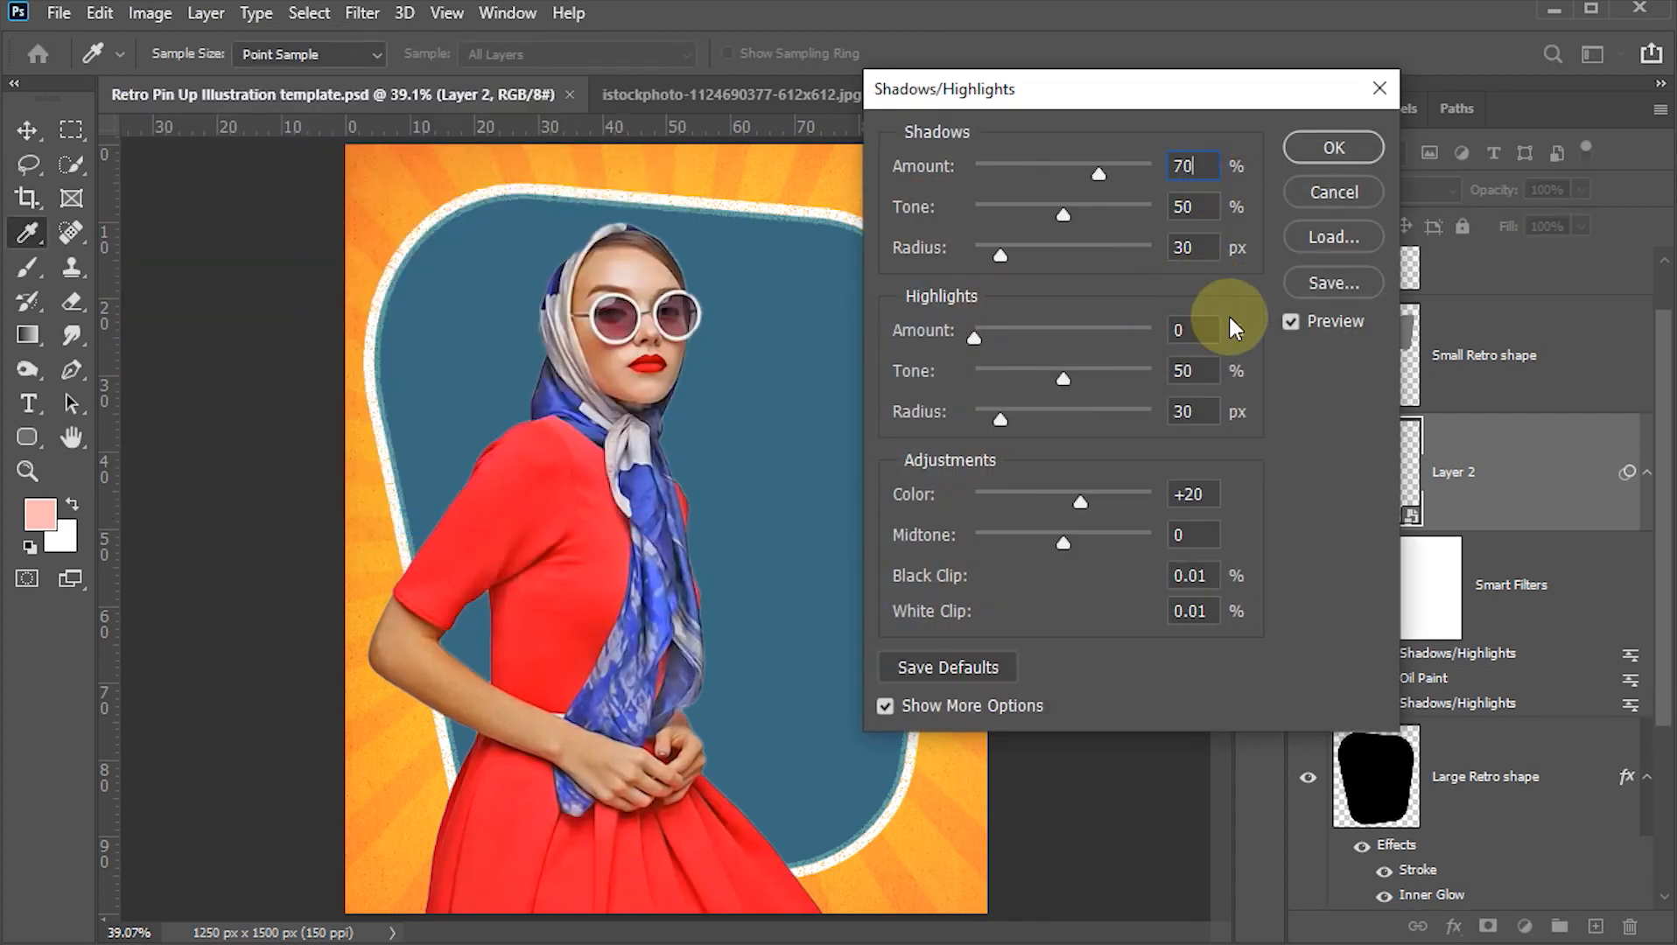
pyautogui.click(1206, 329)
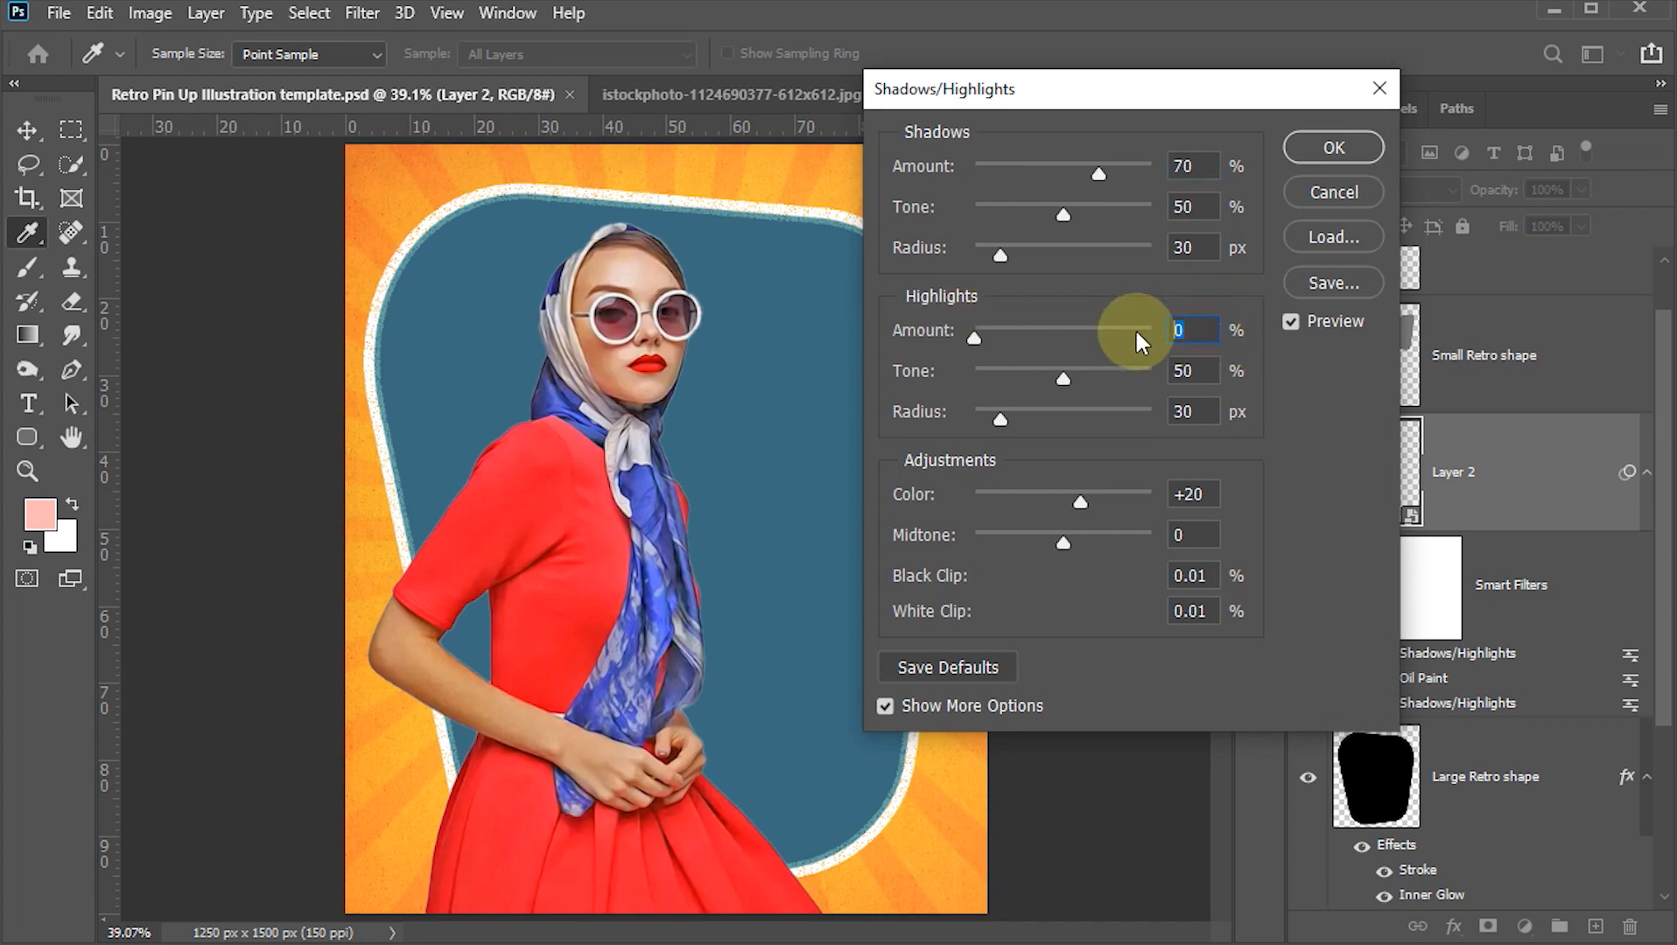
pyautogui.write('10')
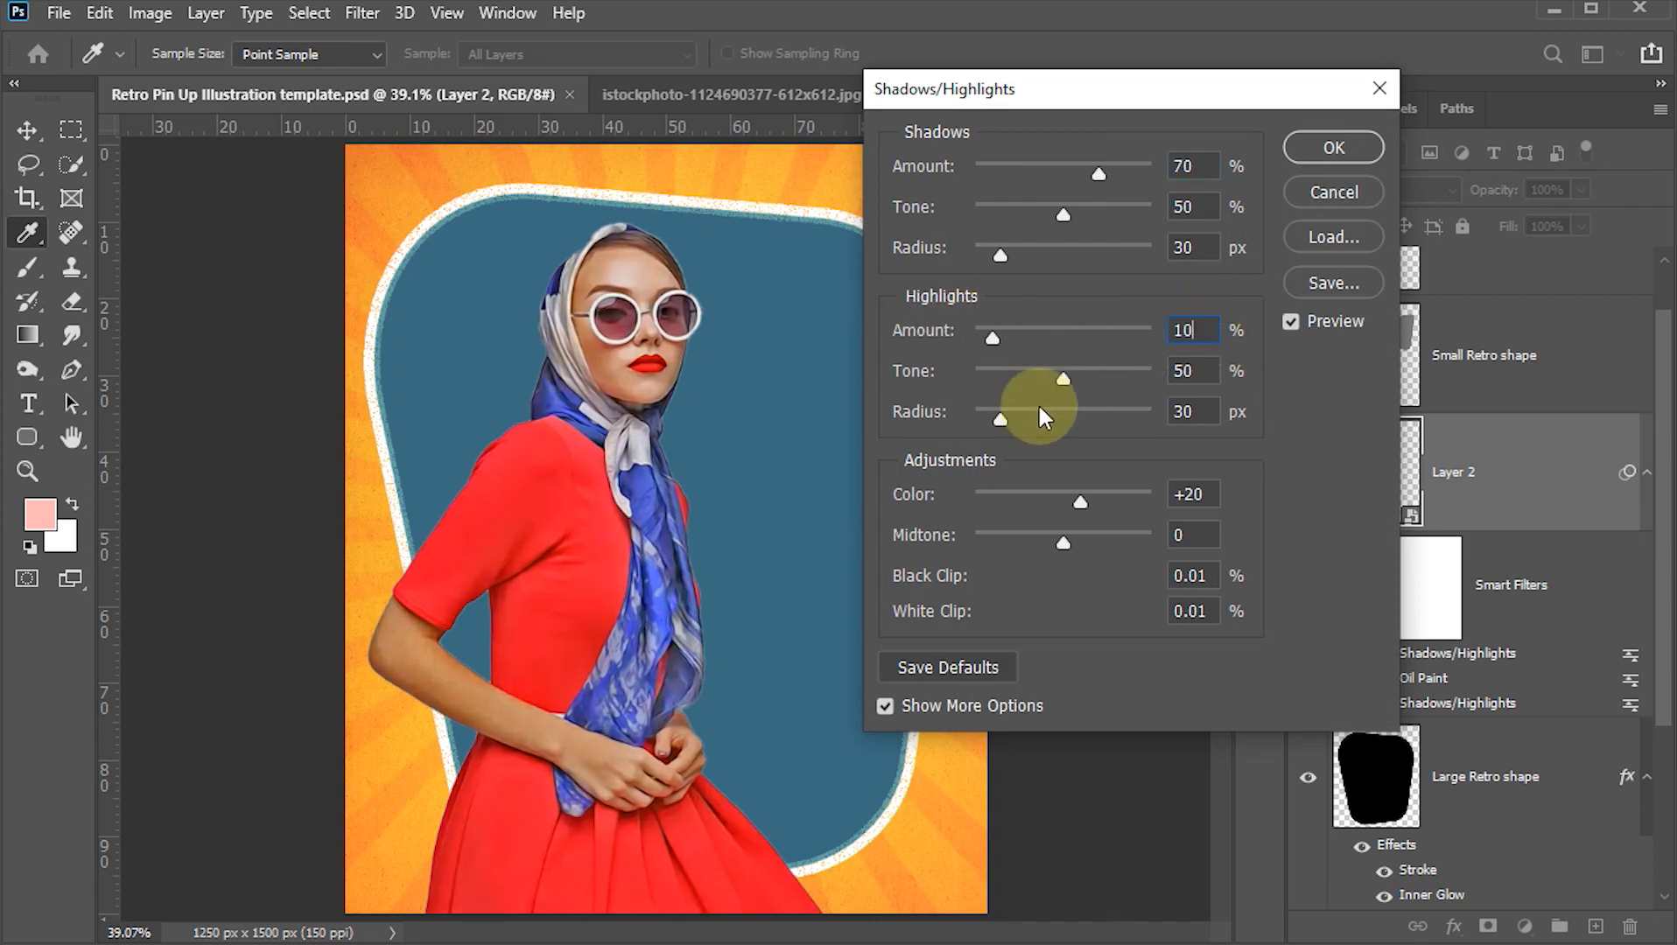
pyautogui.press('Tab')
pyautogui.press('Tab')
pyautogui.write('10')
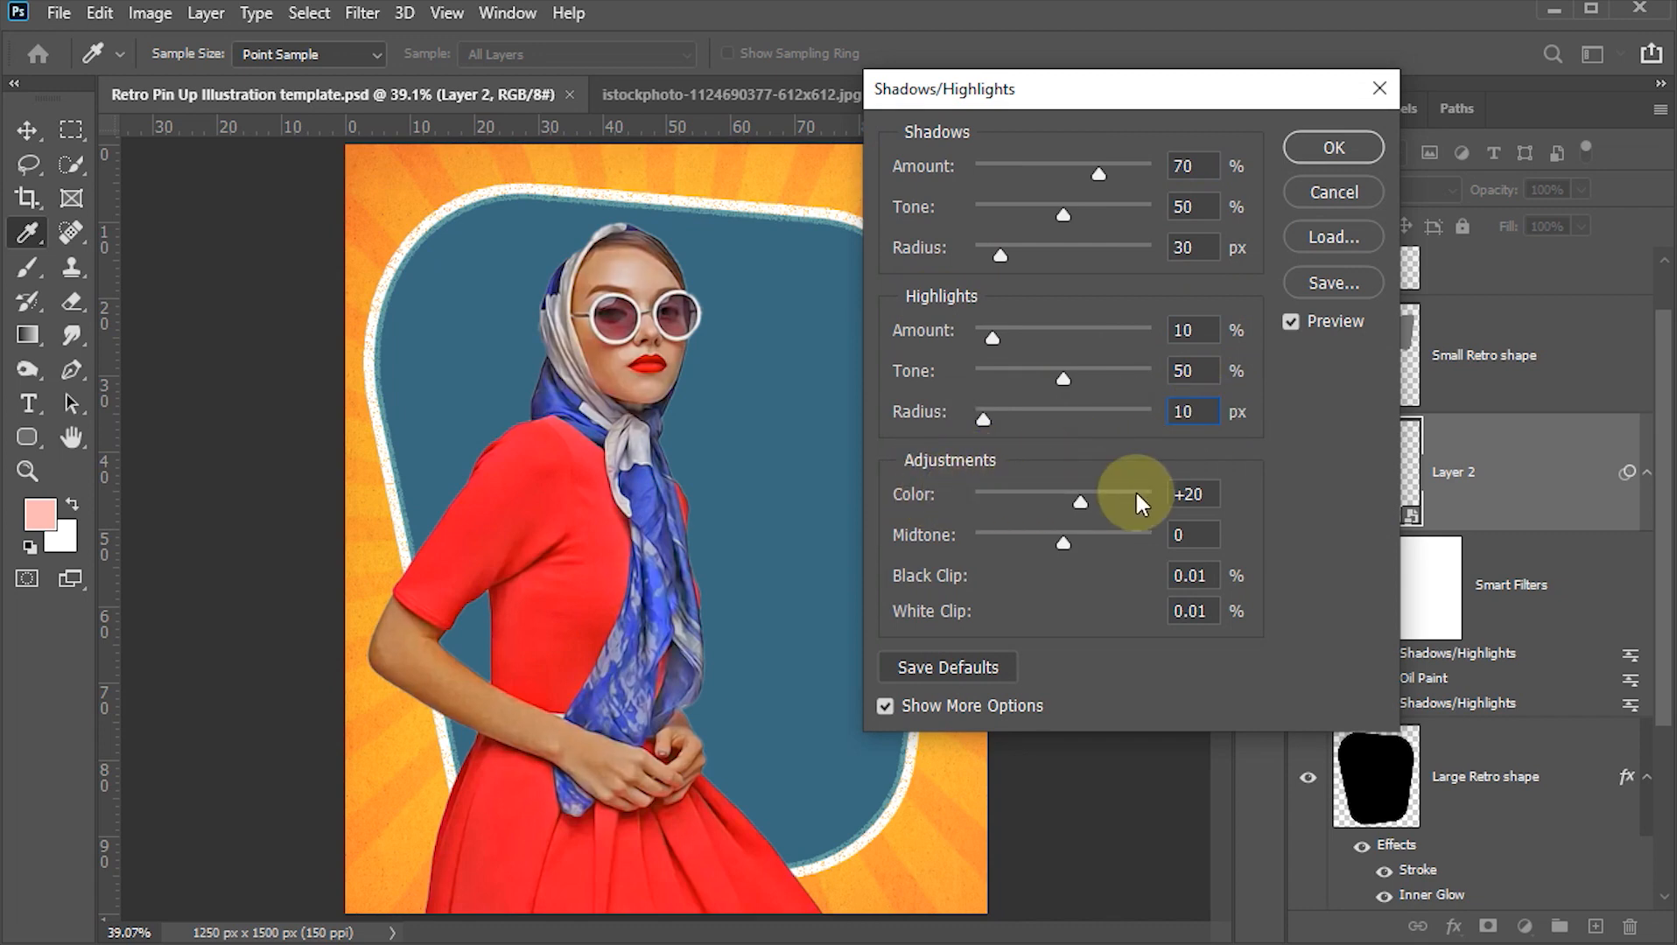
# - Set the Shadows/Highlights color adjustment to 0 and midtone to 70, and apply the adjustment
pyautogui.click(1206, 495)
pyautogui.write('0')
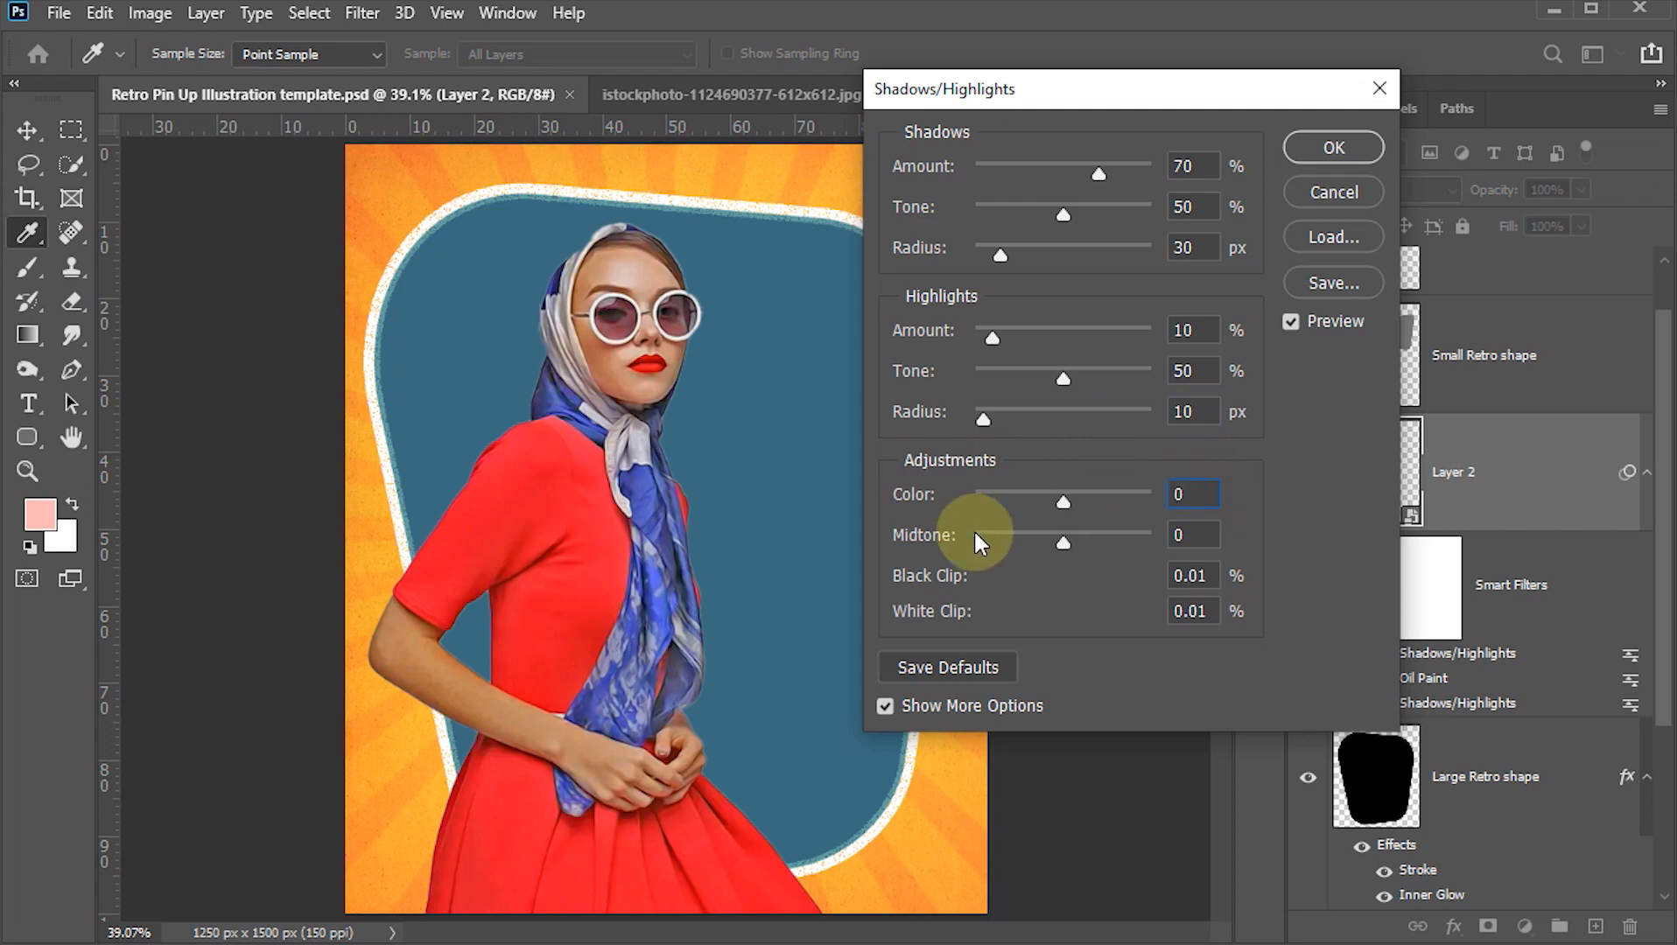
pyautogui.click(1201, 536)
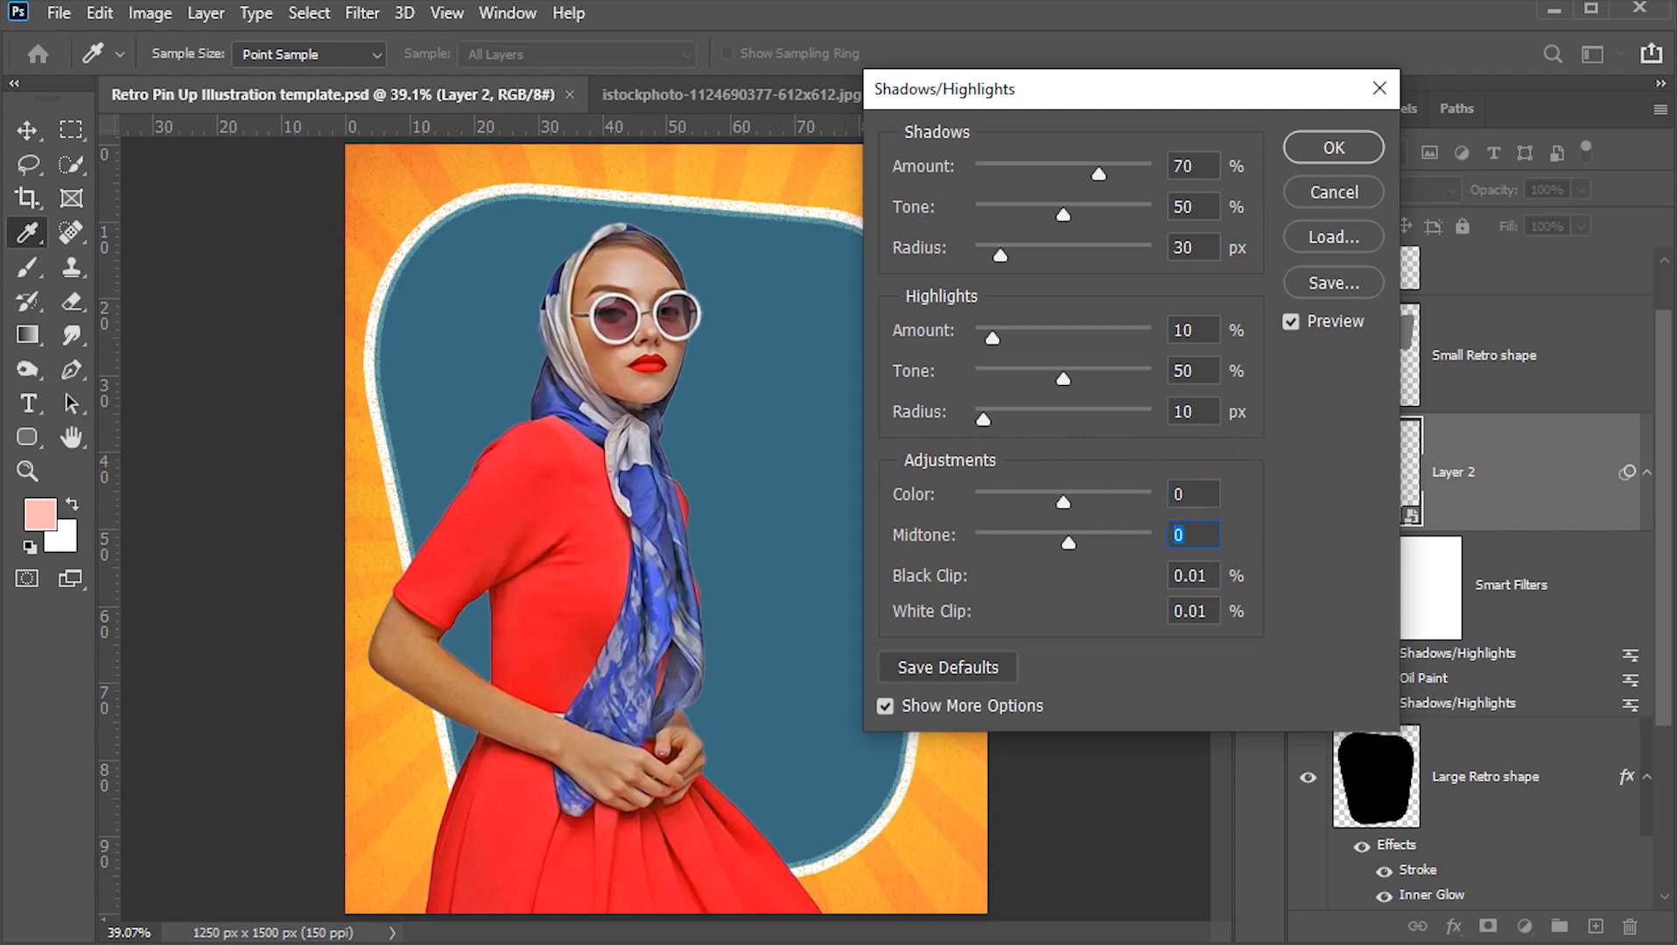
pyautogui.write('70')
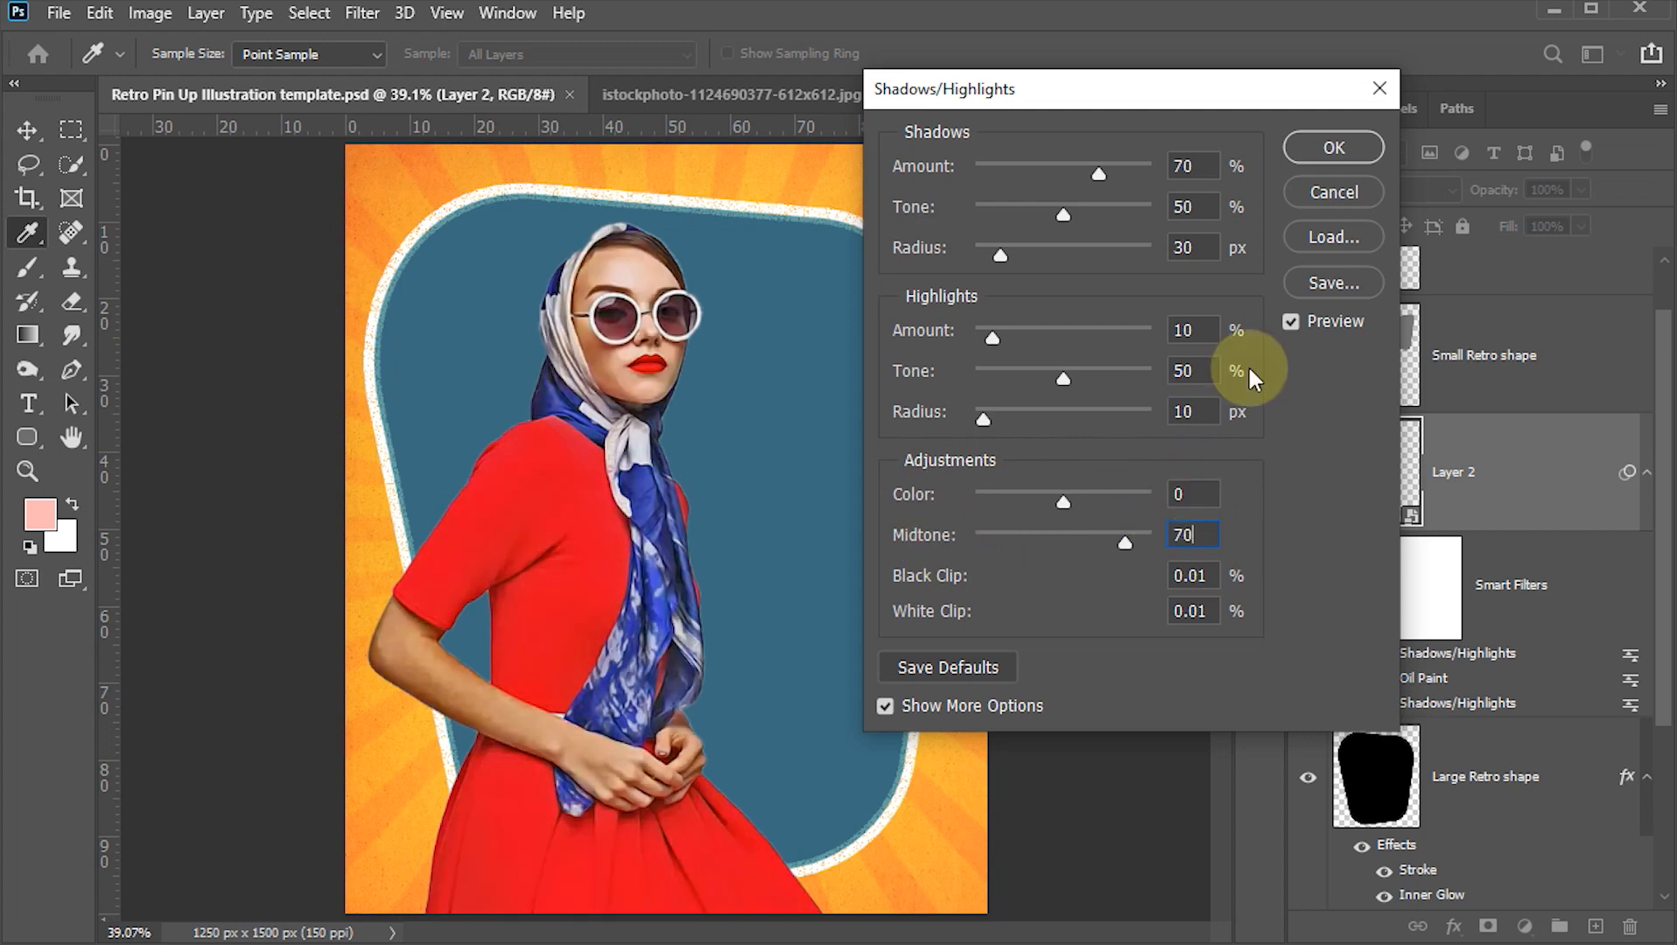
pyautogui.click(1334, 149)
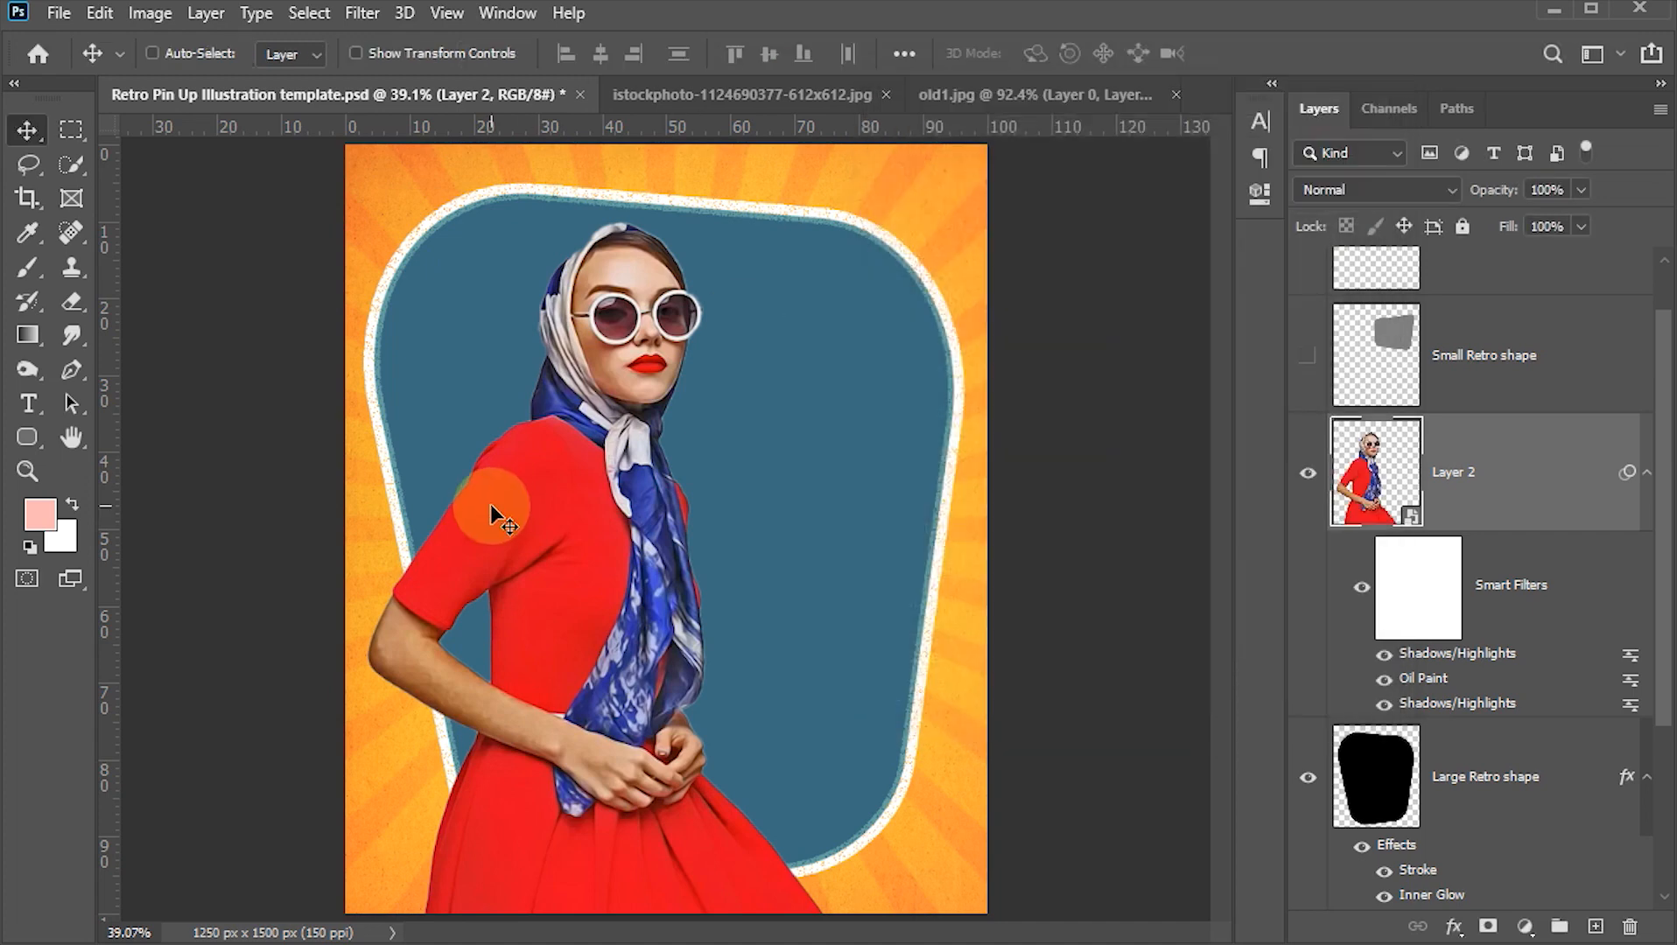
# - Apply a Surface Blur to the woman's layer with a radius of 10 pixels and a threshold of 20 levels
pyautogui.click(359, 14)
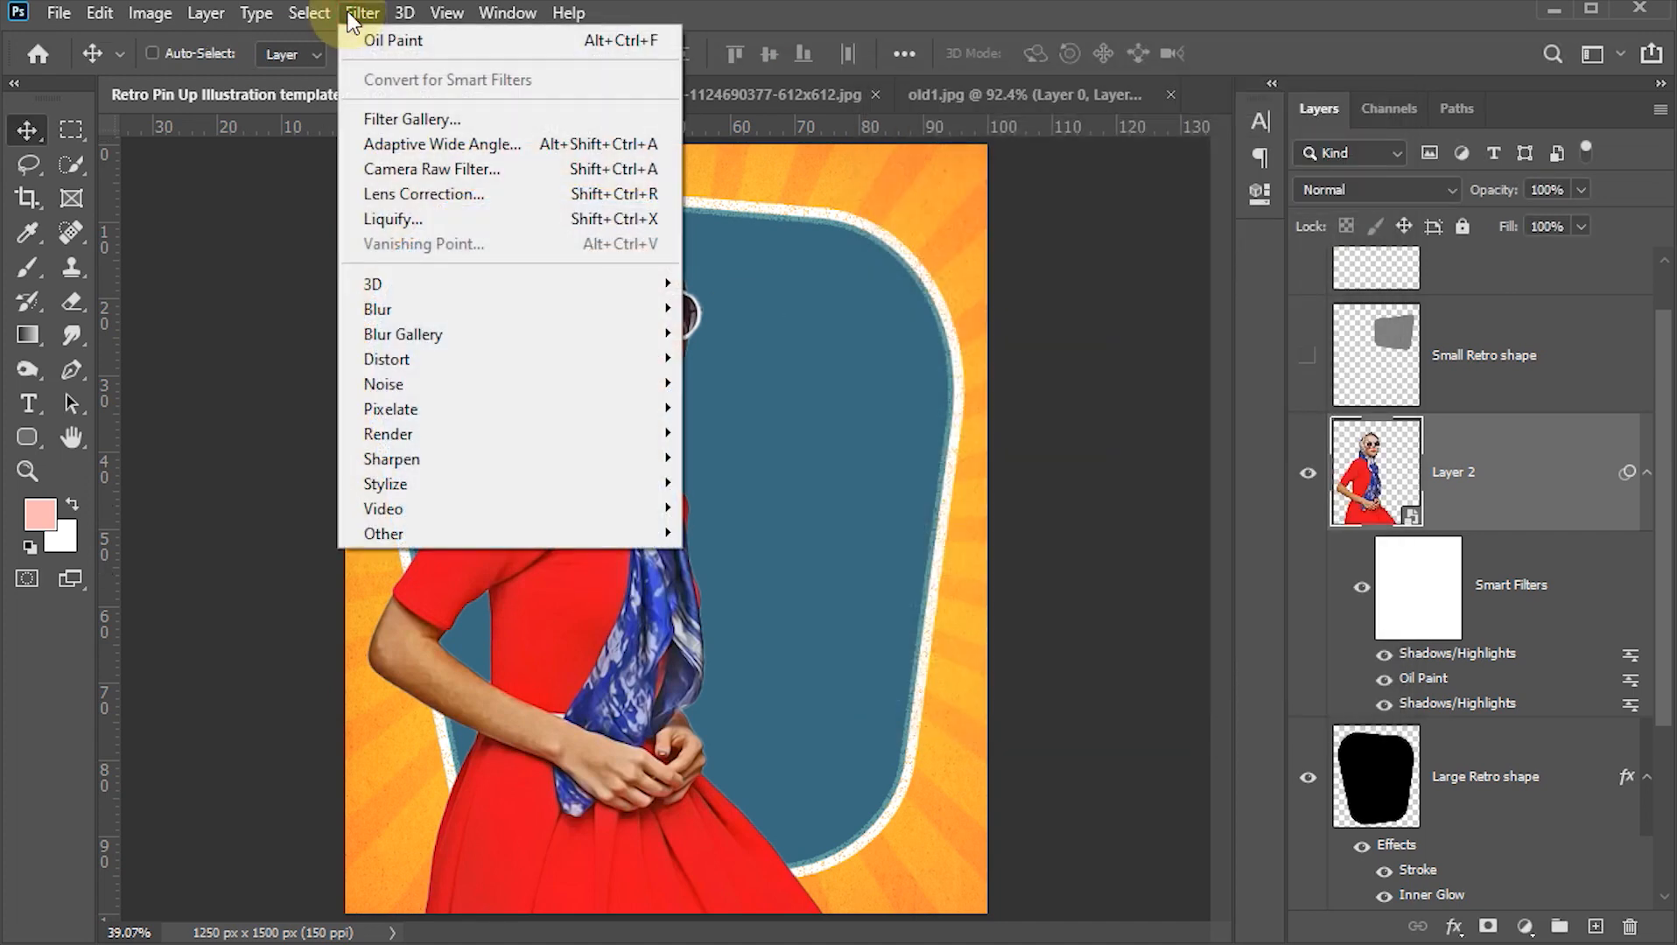
pyautogui.moveTo(429, 309)
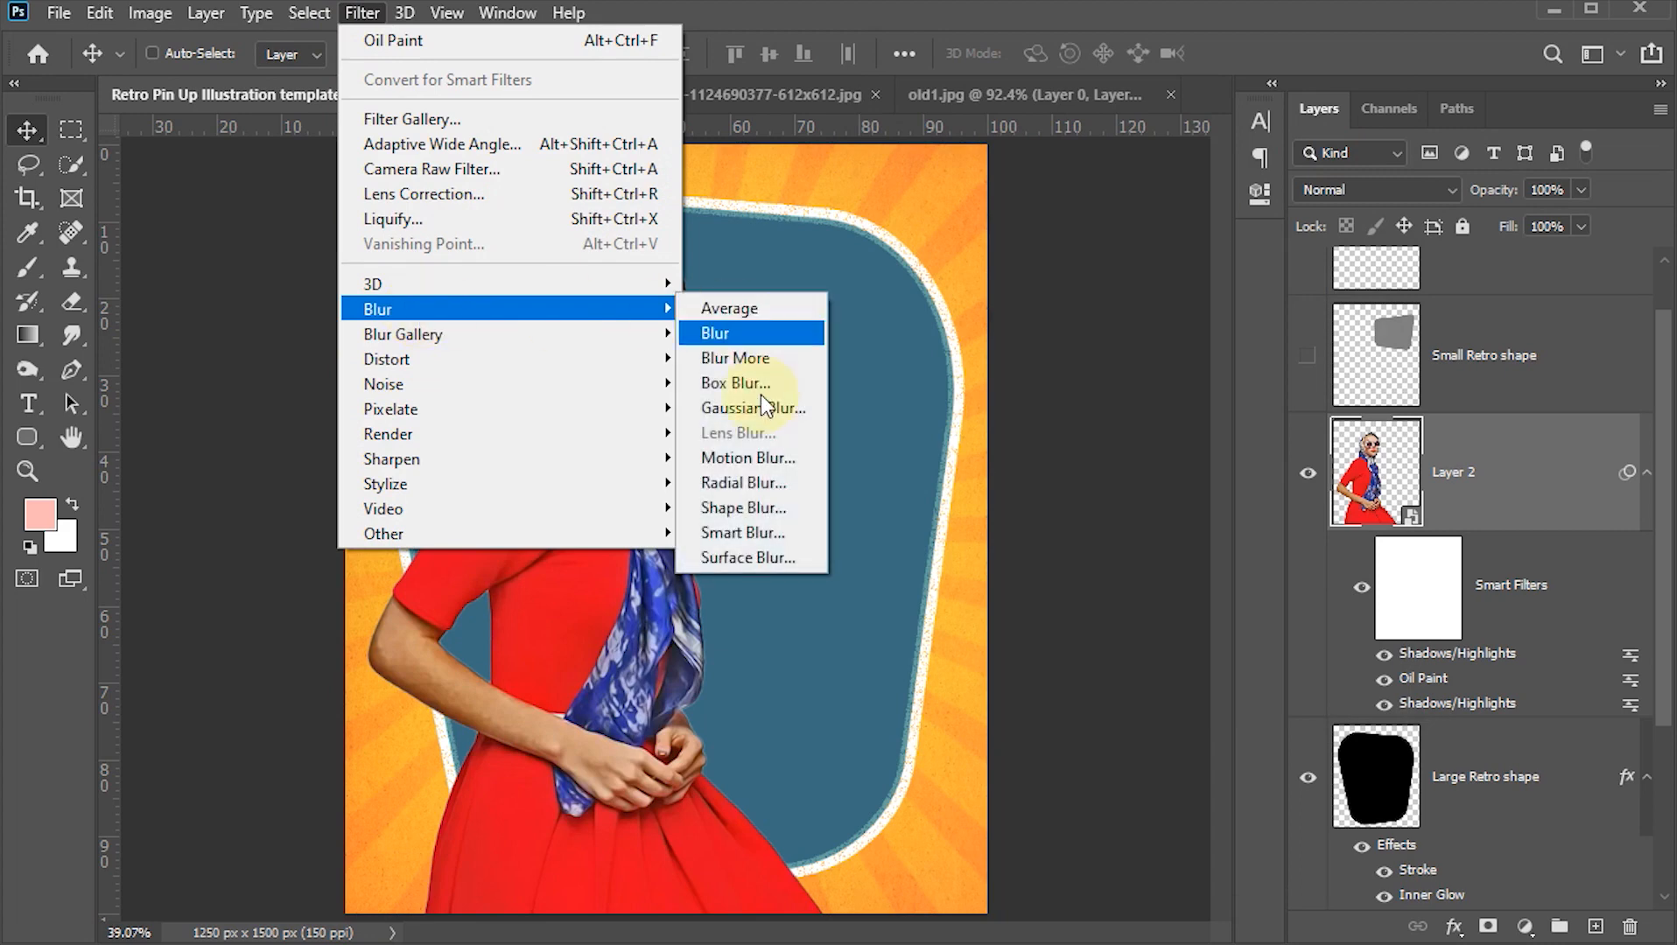
pyautogui.click(748, 558)
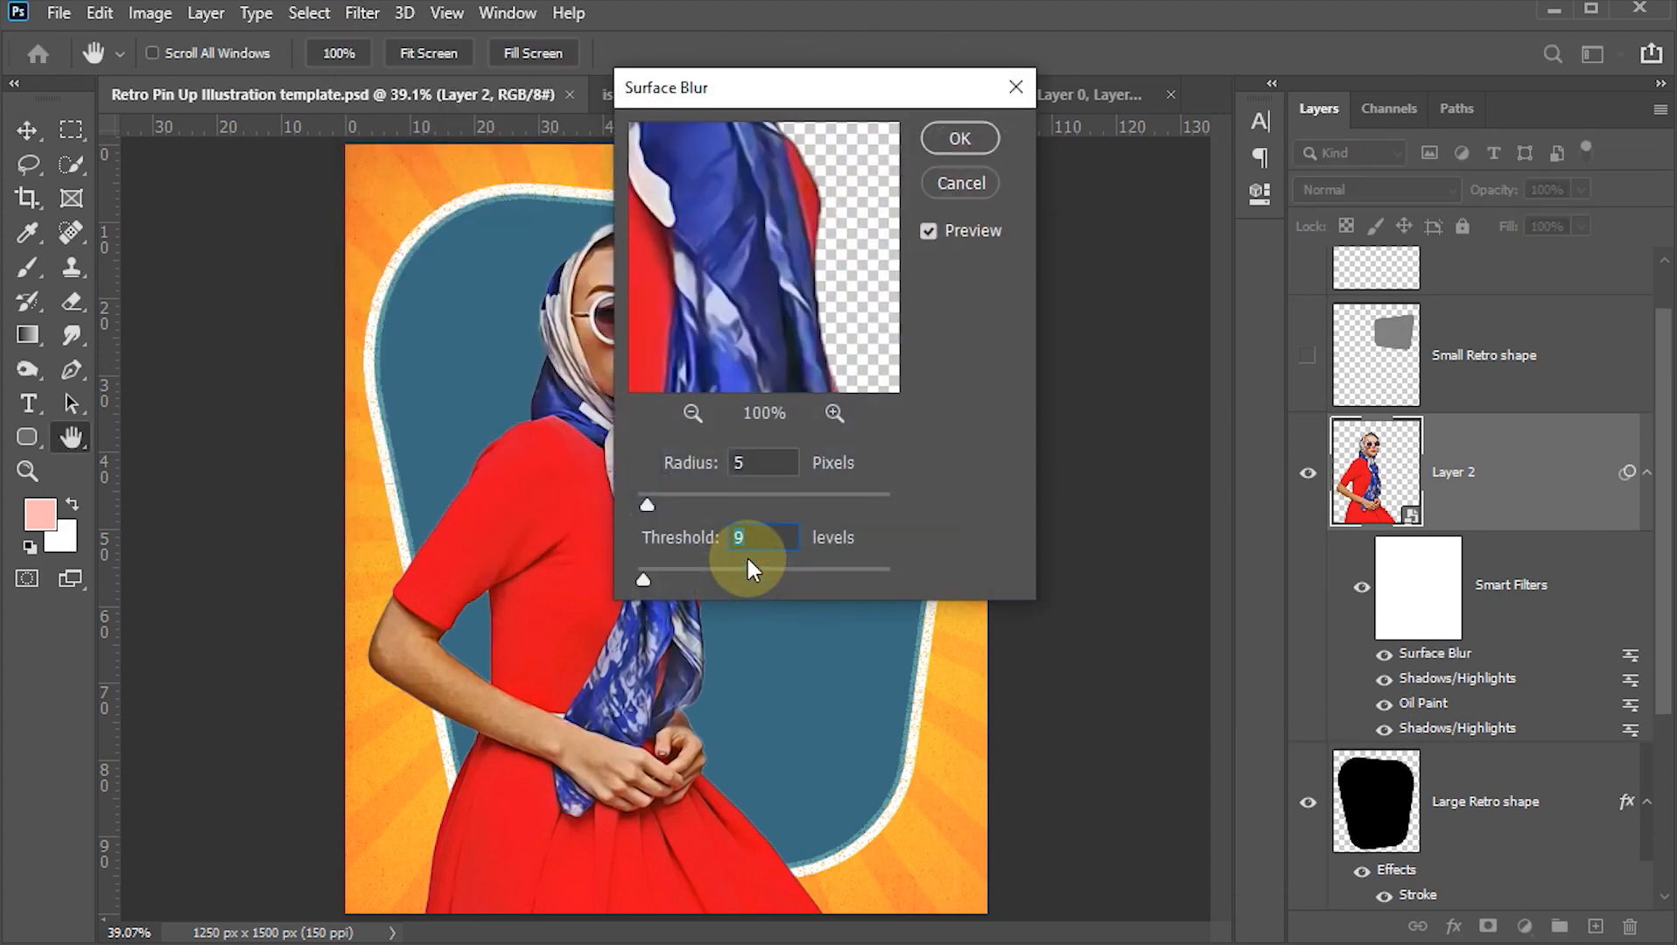
pyautogui.moveTo(726, 262); pyautogui.dragTo(778, 395)
pyautogui.moveTo(782, 197); pyautogui.dragTo(788, 270)
pyautogui.click(696, 412)
pyautogui.click(687, 467)
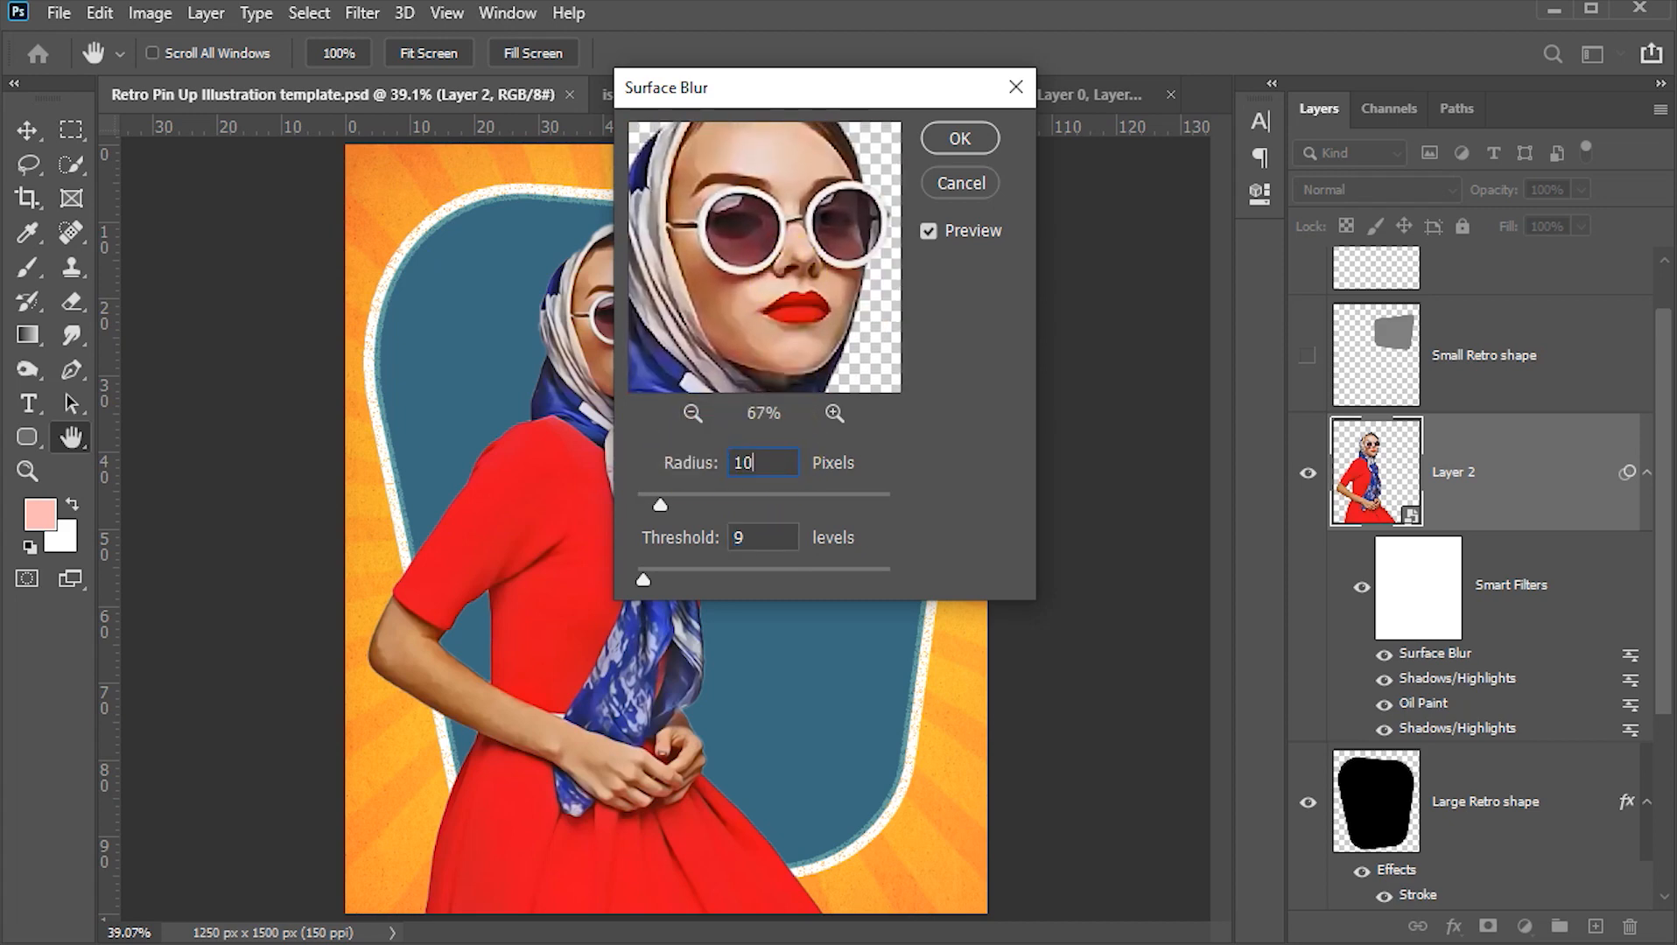
pyautogui.click(749, 537)
pyautogui.write('20')
pyautogui.click(959, 138)
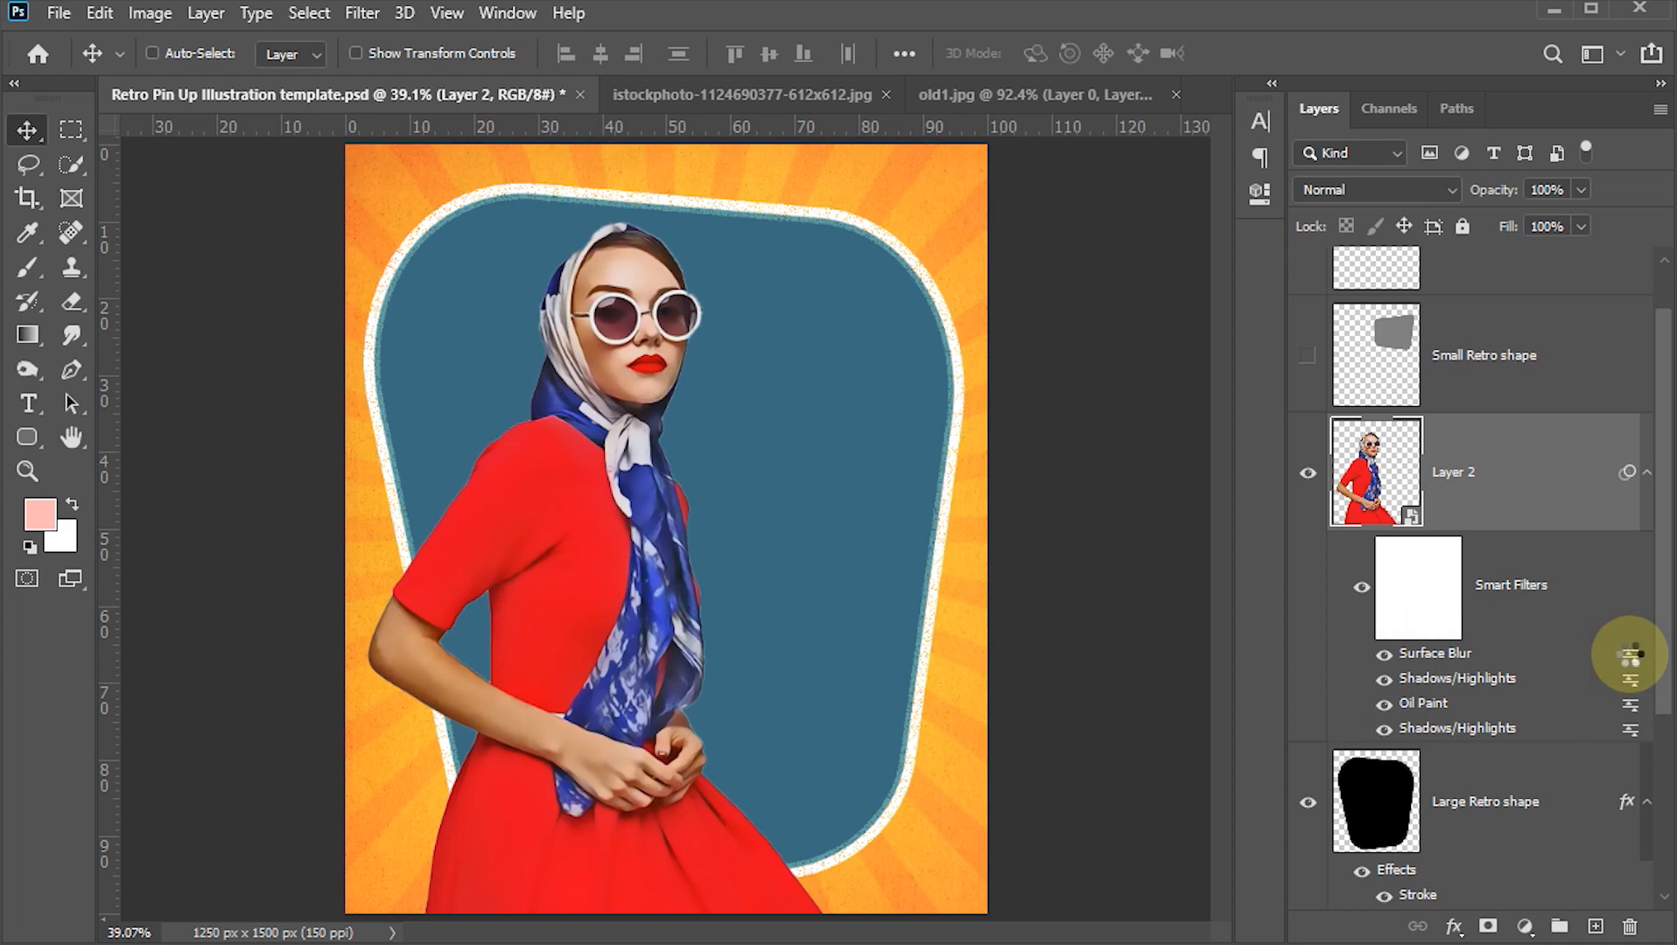
# - Set the Surface Blur smart filter's blending to Screen mode at 30% opacity
pyautogui.doubleClick(1629, 654)
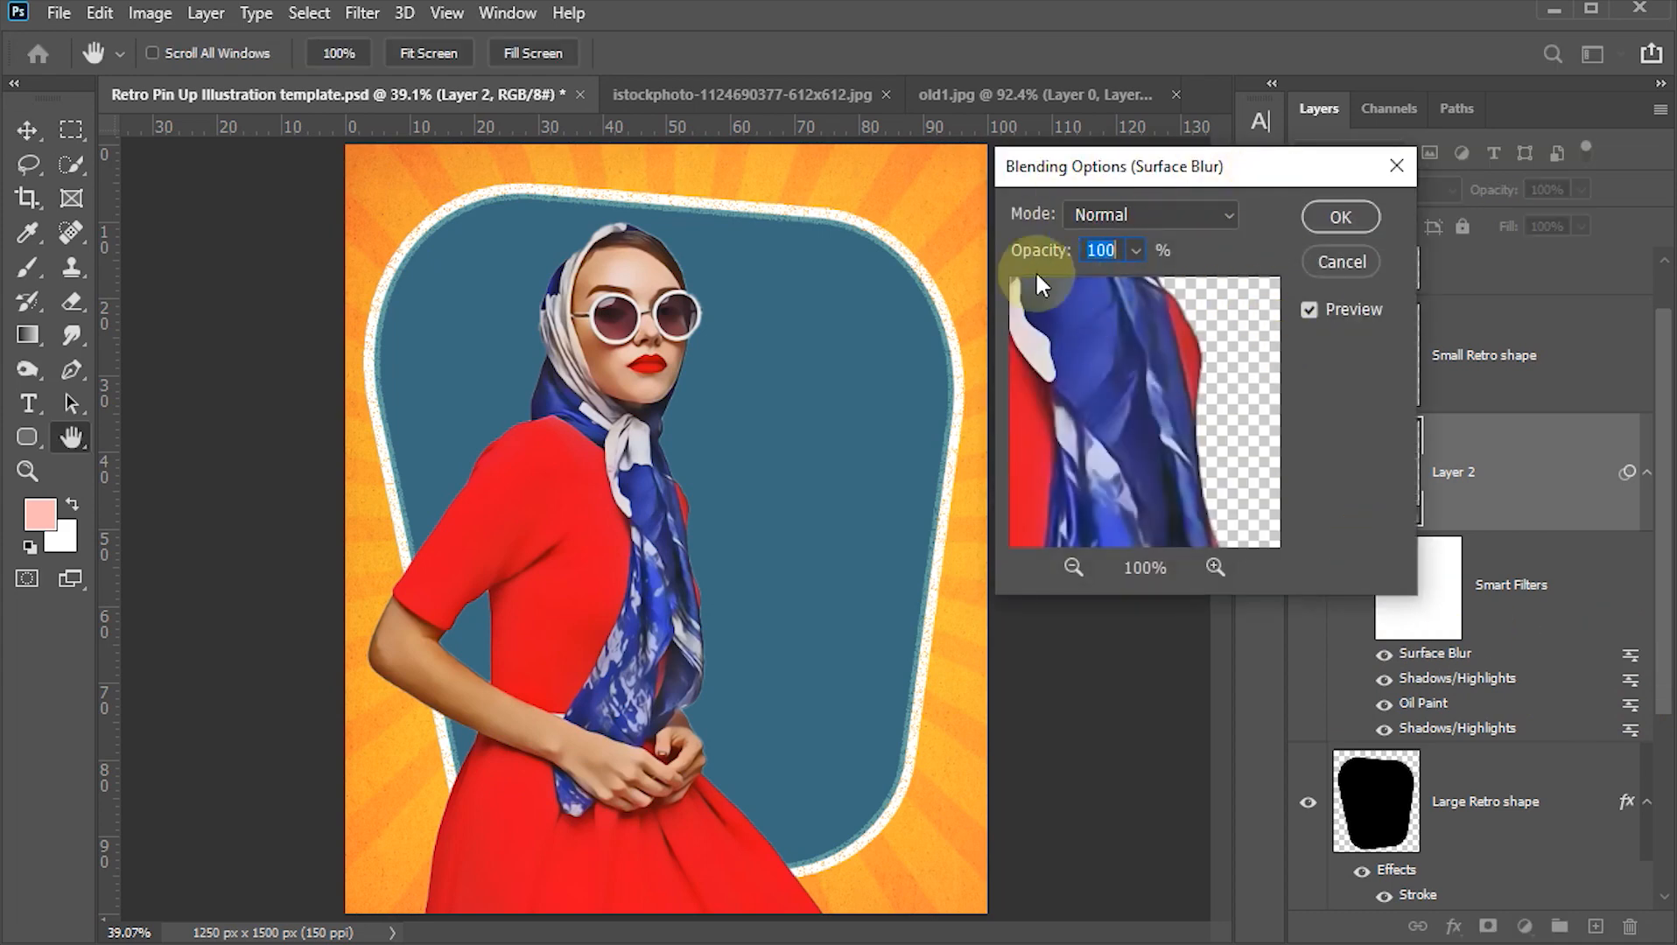
pyautogui.click(1189, 250)
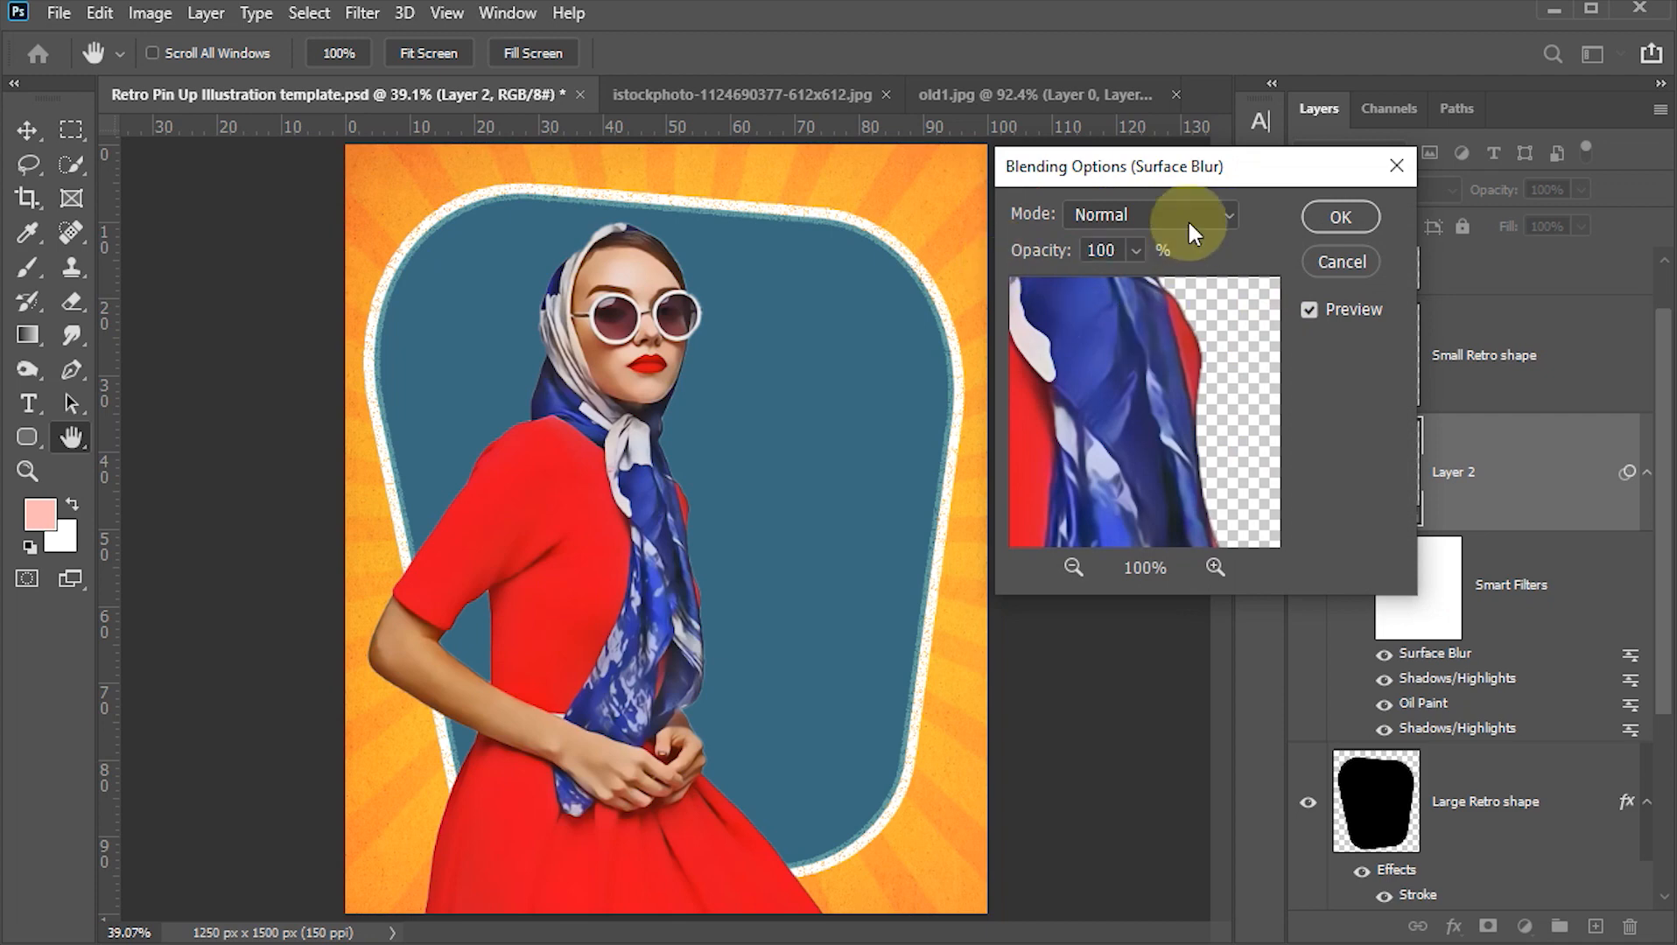
pyautogui.click(1220, 221)
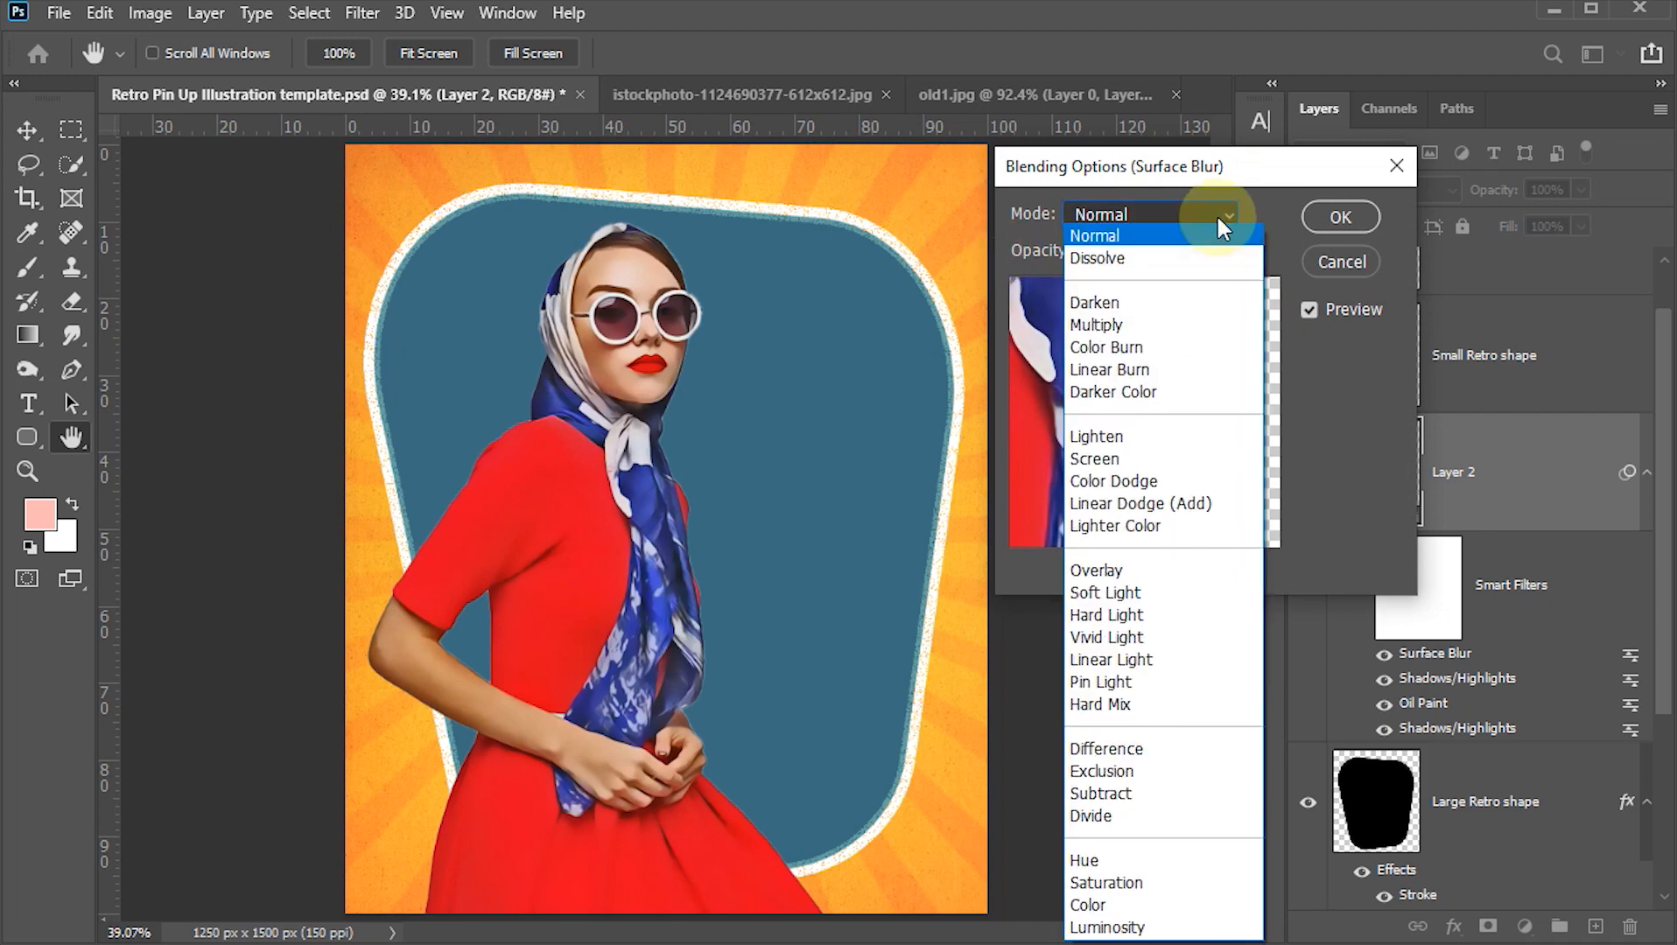
pyautogui.click(1112, 462)
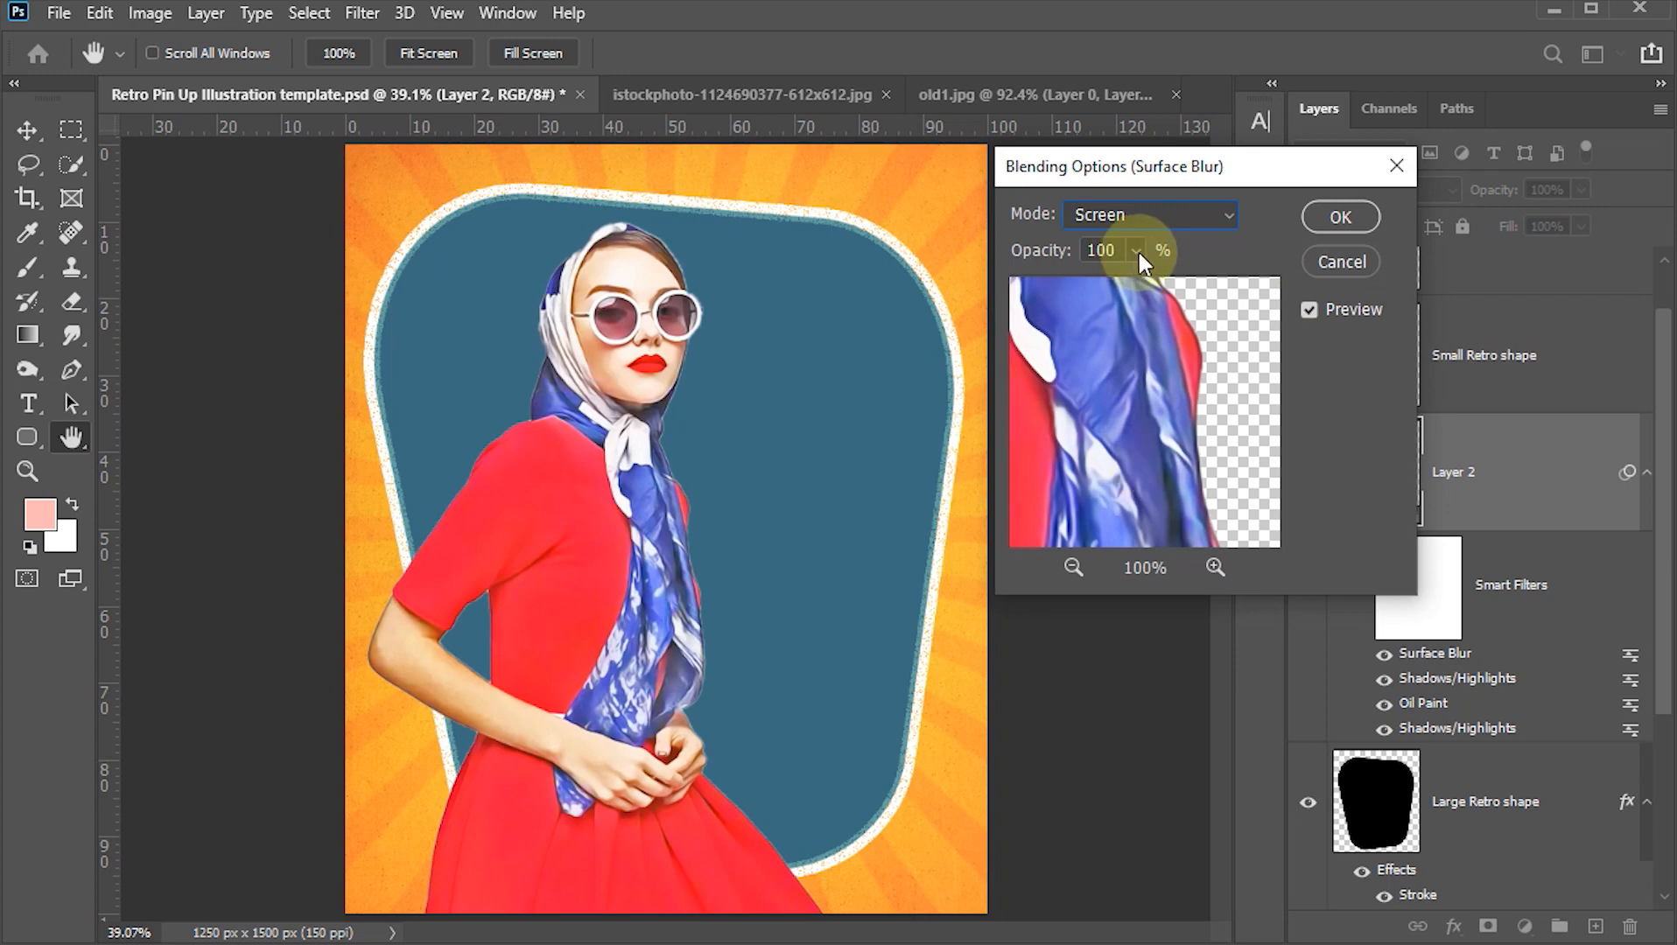
pyautogui.click(1104, 252)
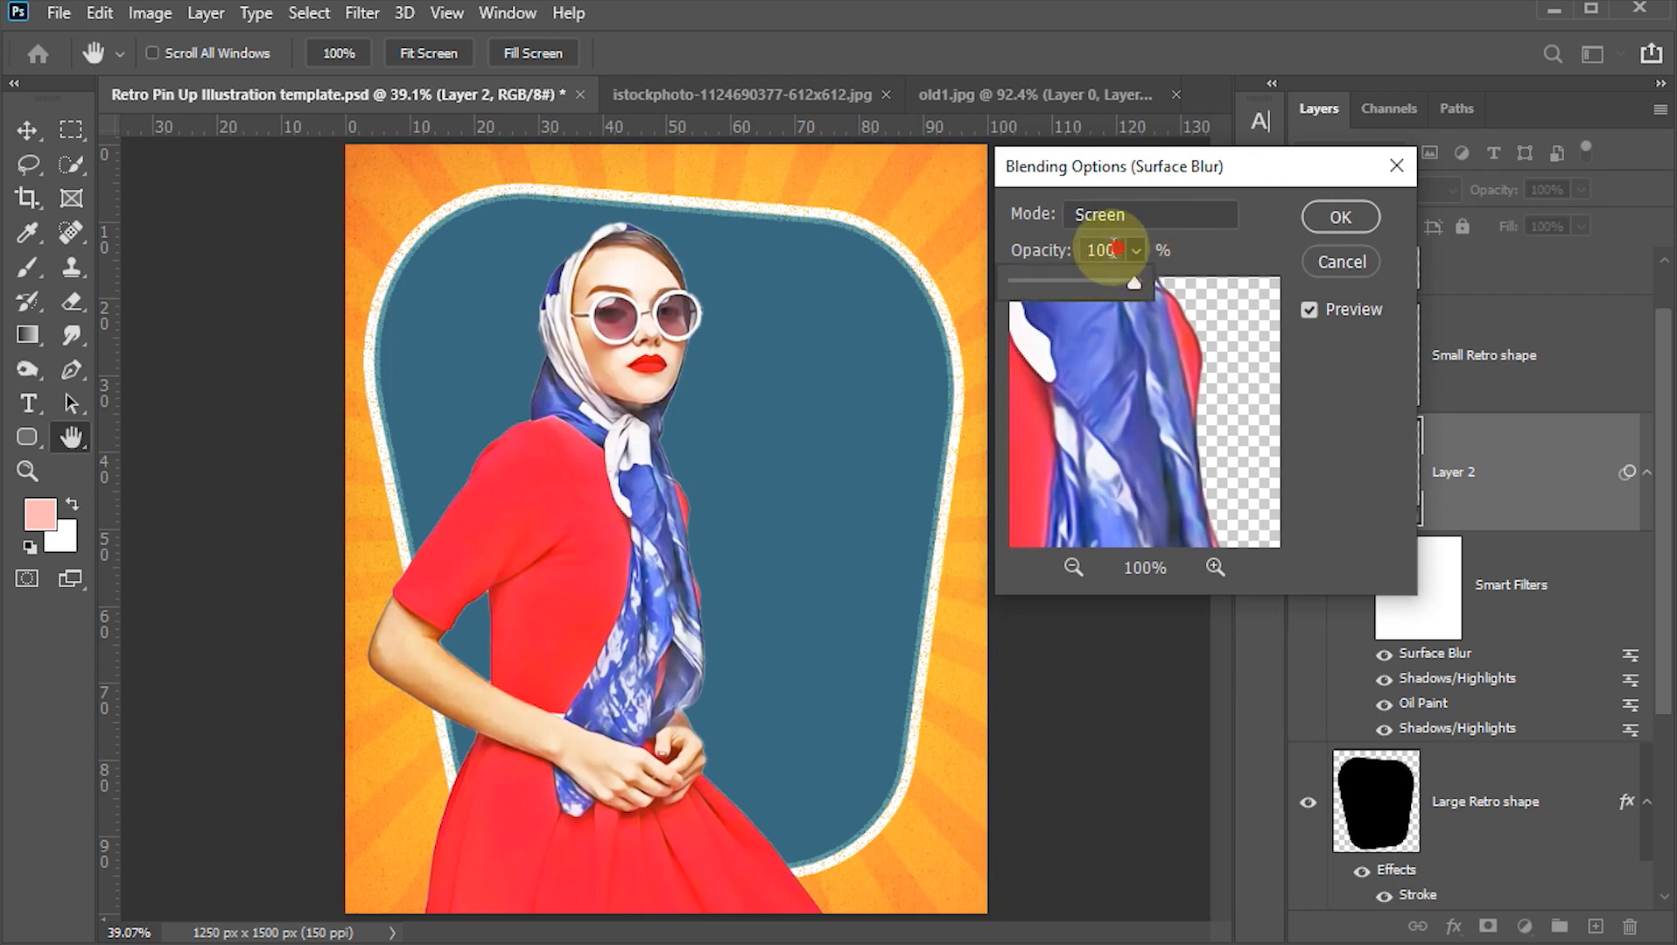
pyautogui.write('30')
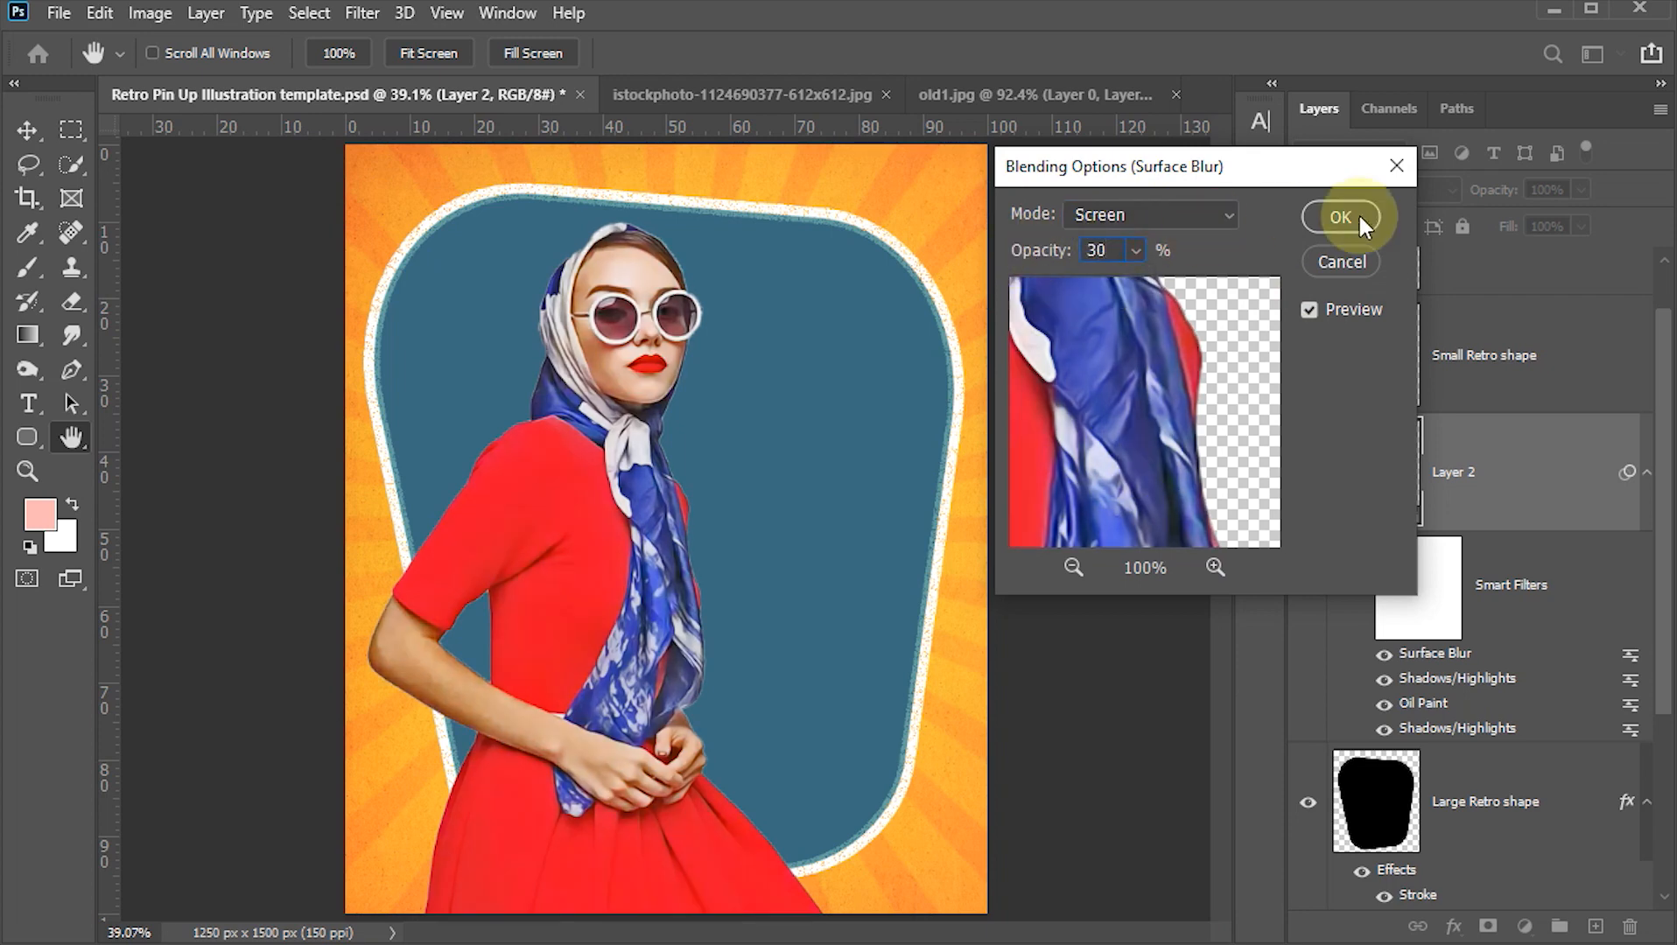
pyautogui.click(1340, 217)
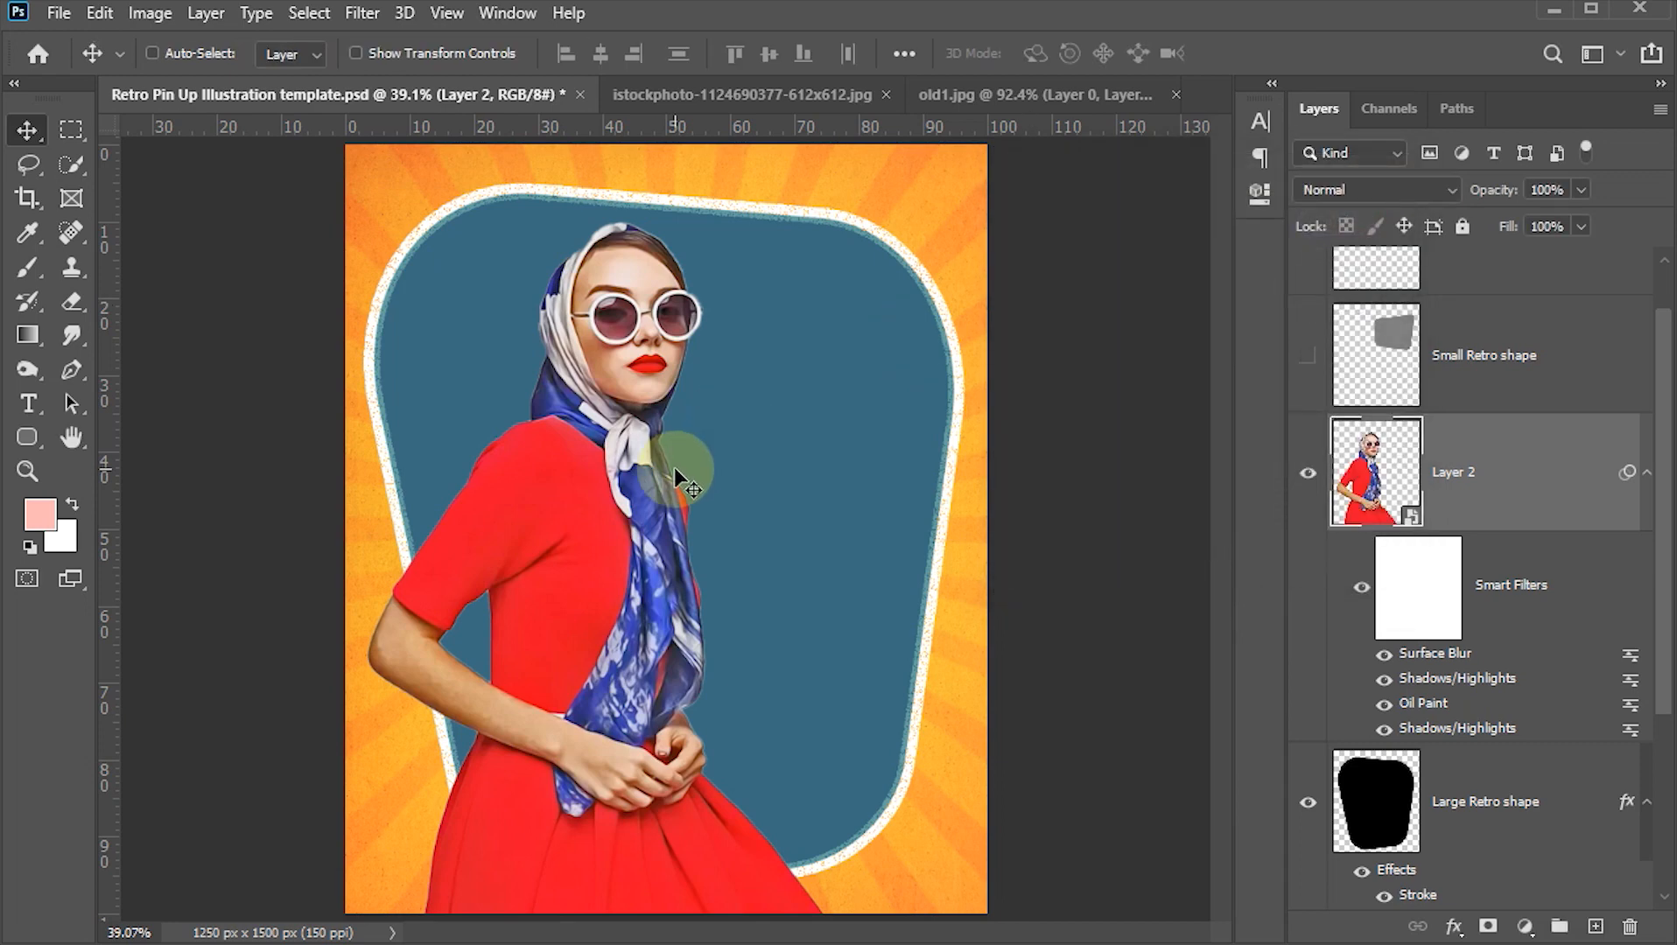
# - Add a Grain texture from the Filter Gallery to the woman's layer with intensity 40 and contrast 50
pyautogui.click(355, 13)
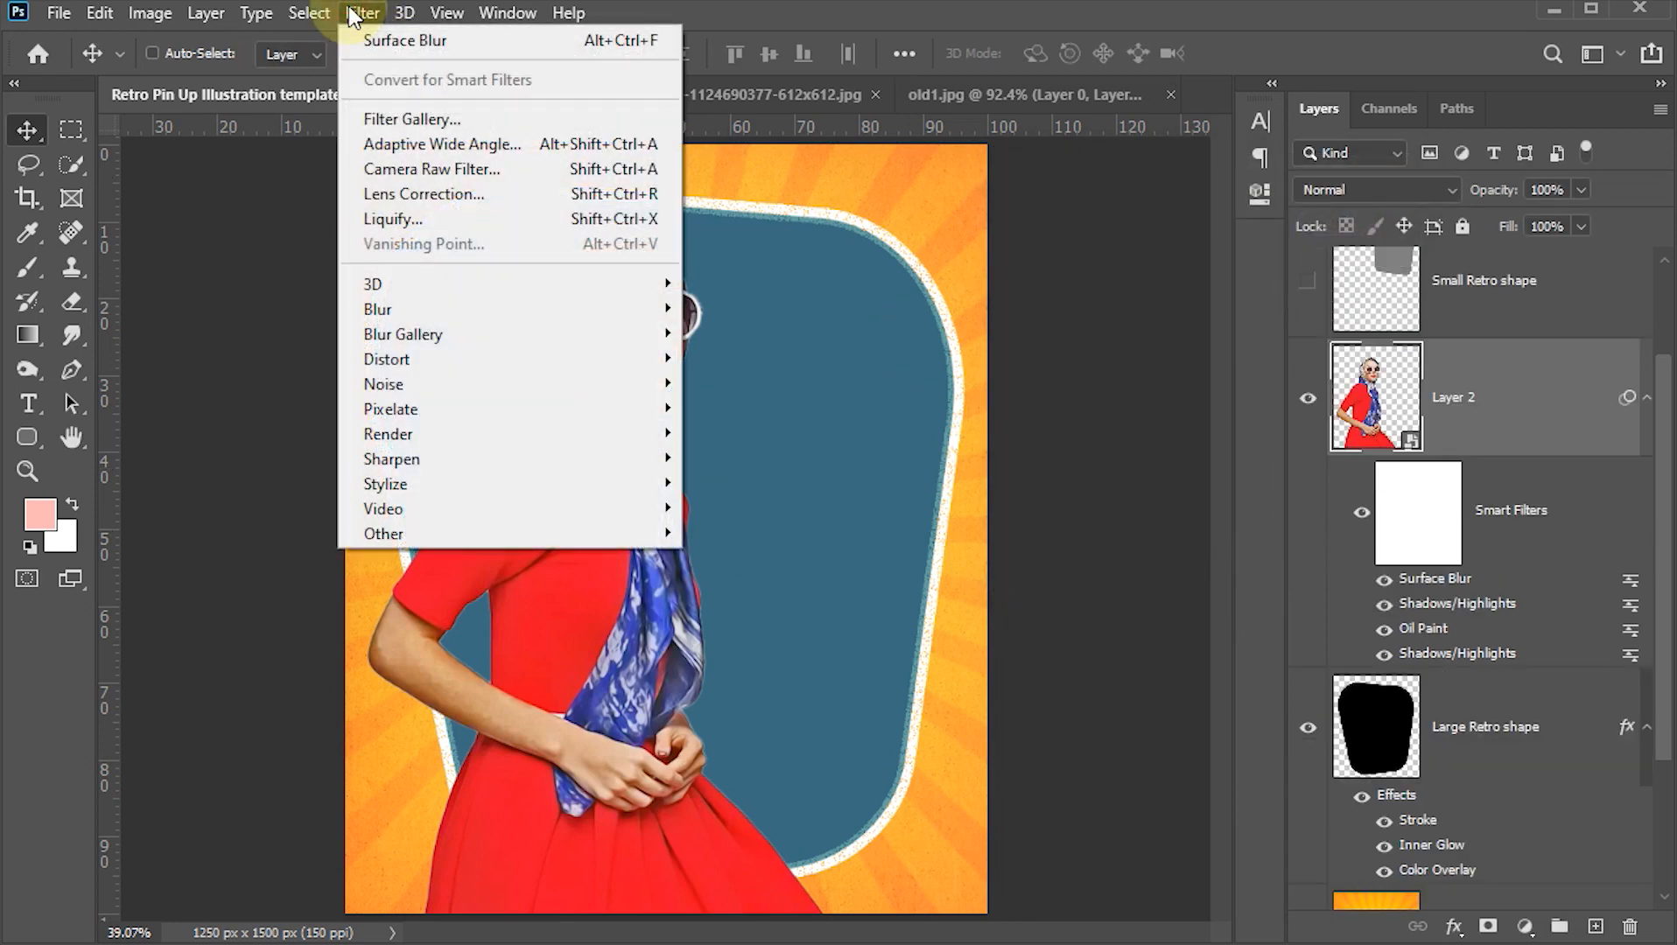
pyautogui.click(410, 120)
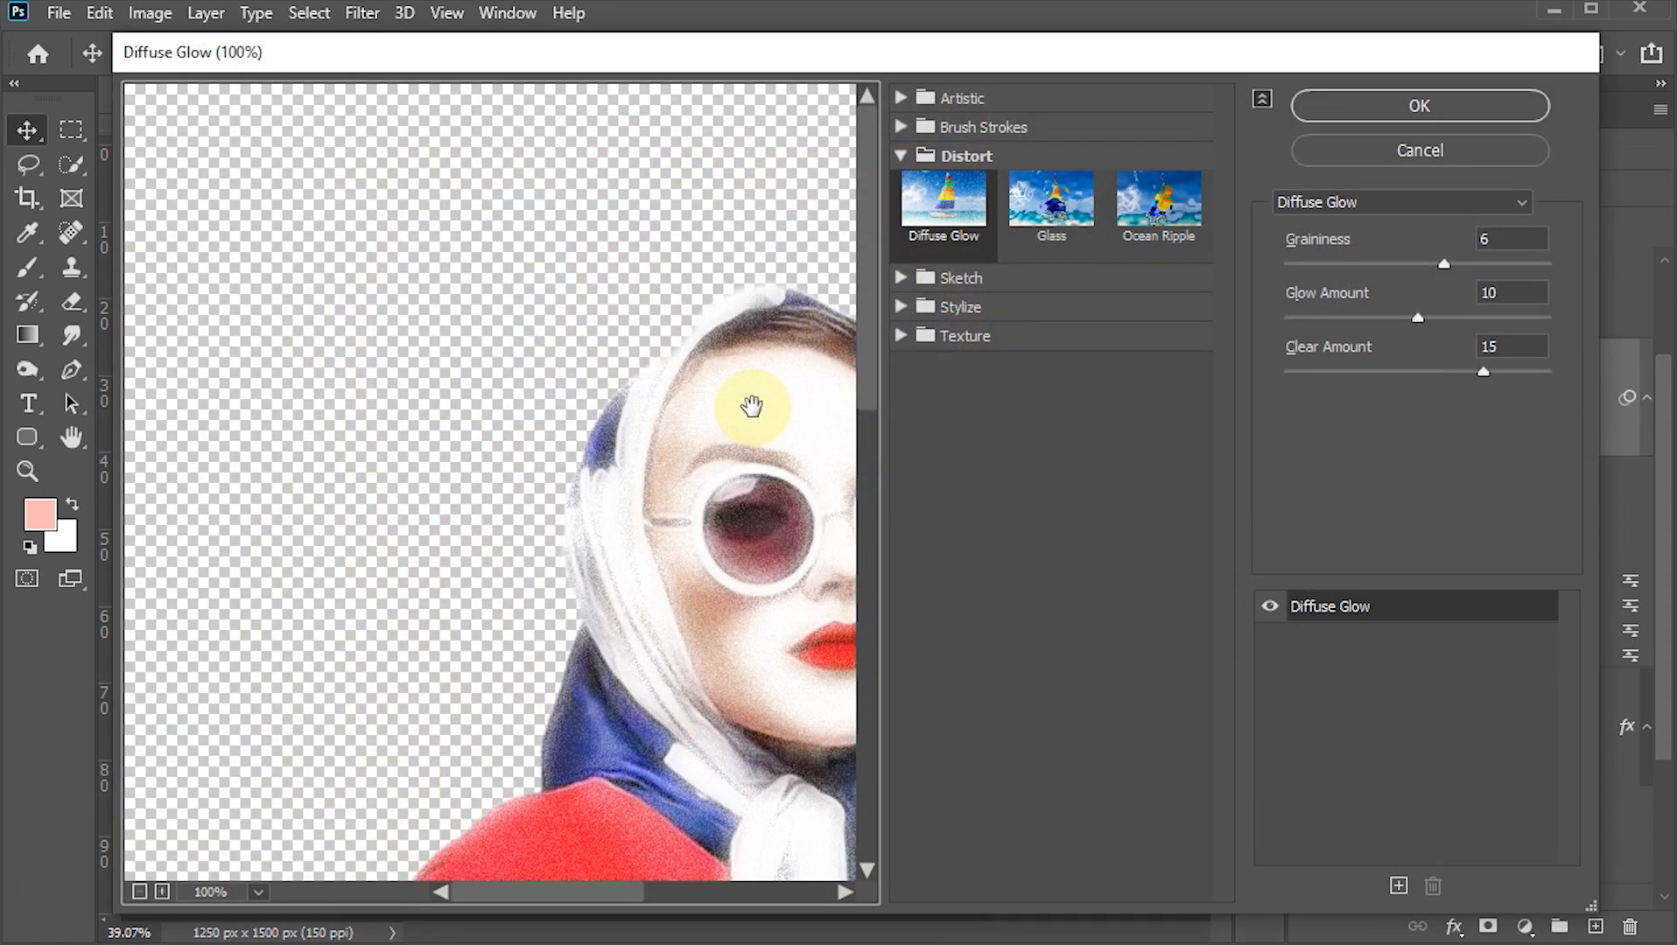
pyautogui.click(900, 337)
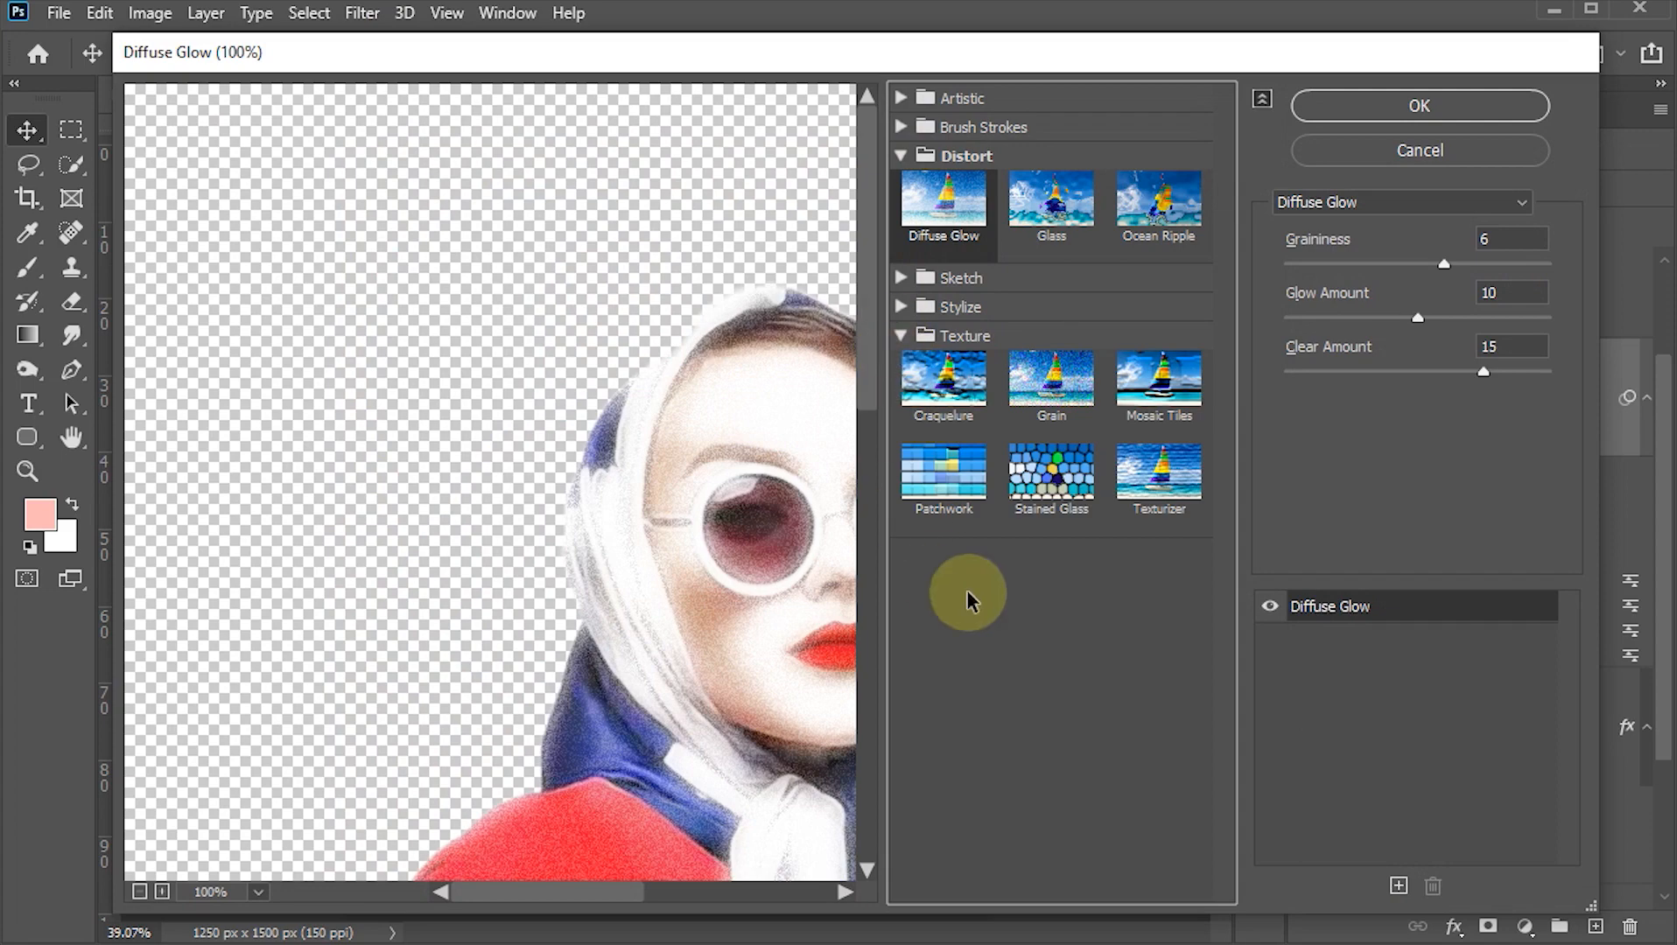
pyautogui.click(1045, 393)
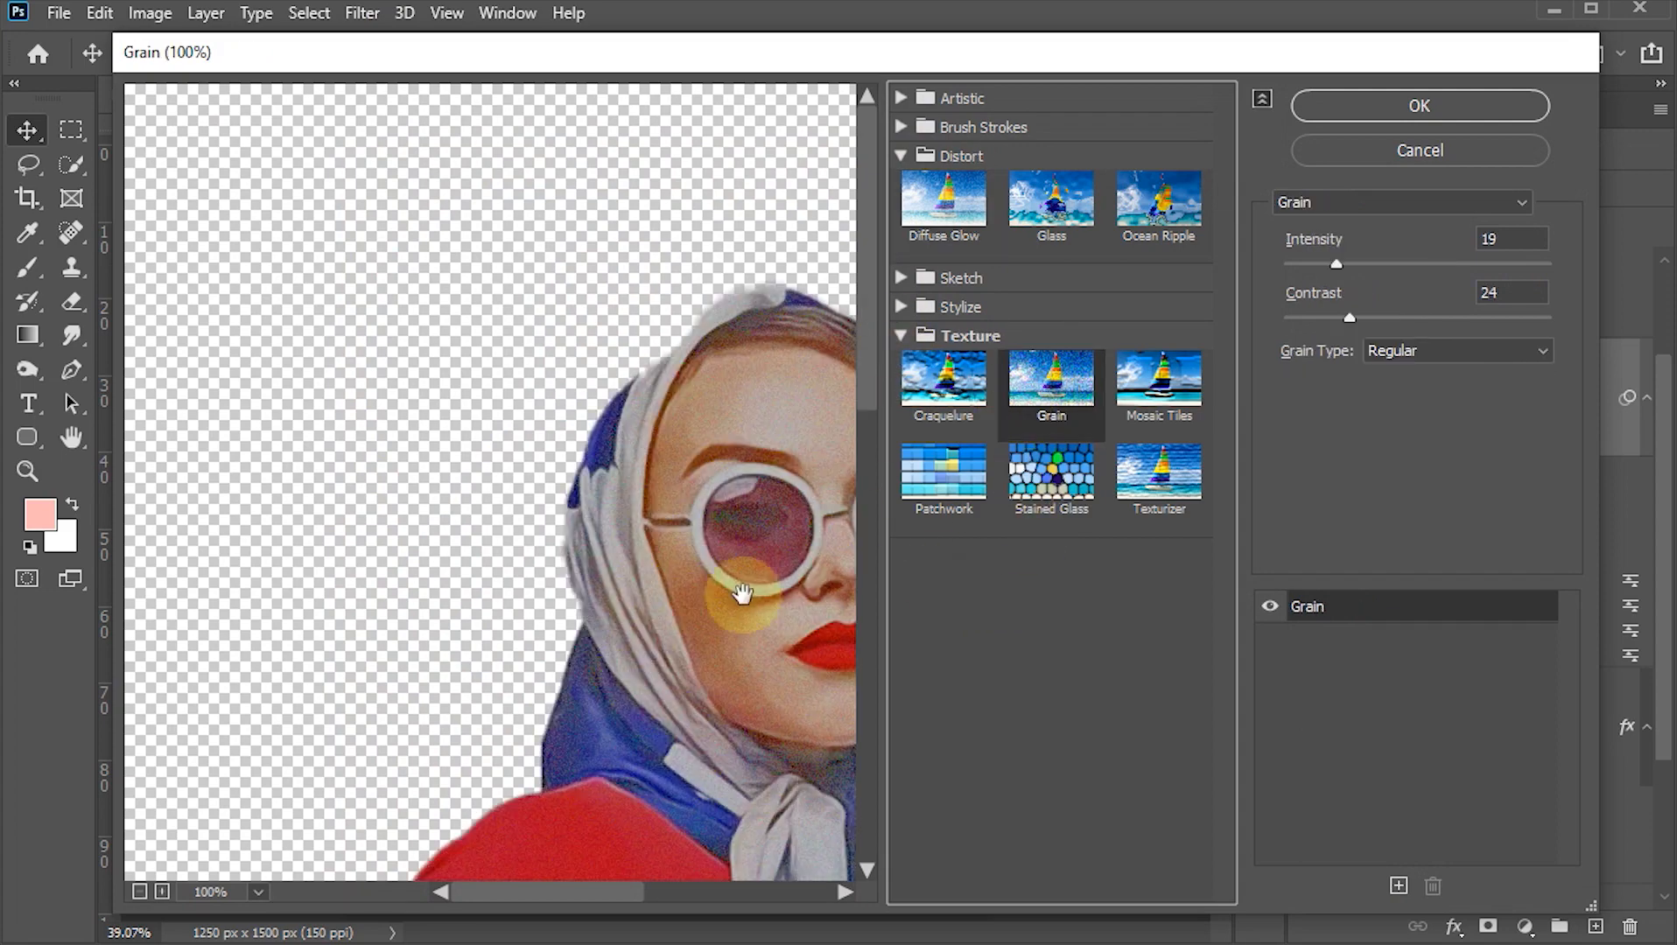
pyautogui.moveTo(704, 647); pyautogui.dragTo(487, 438)
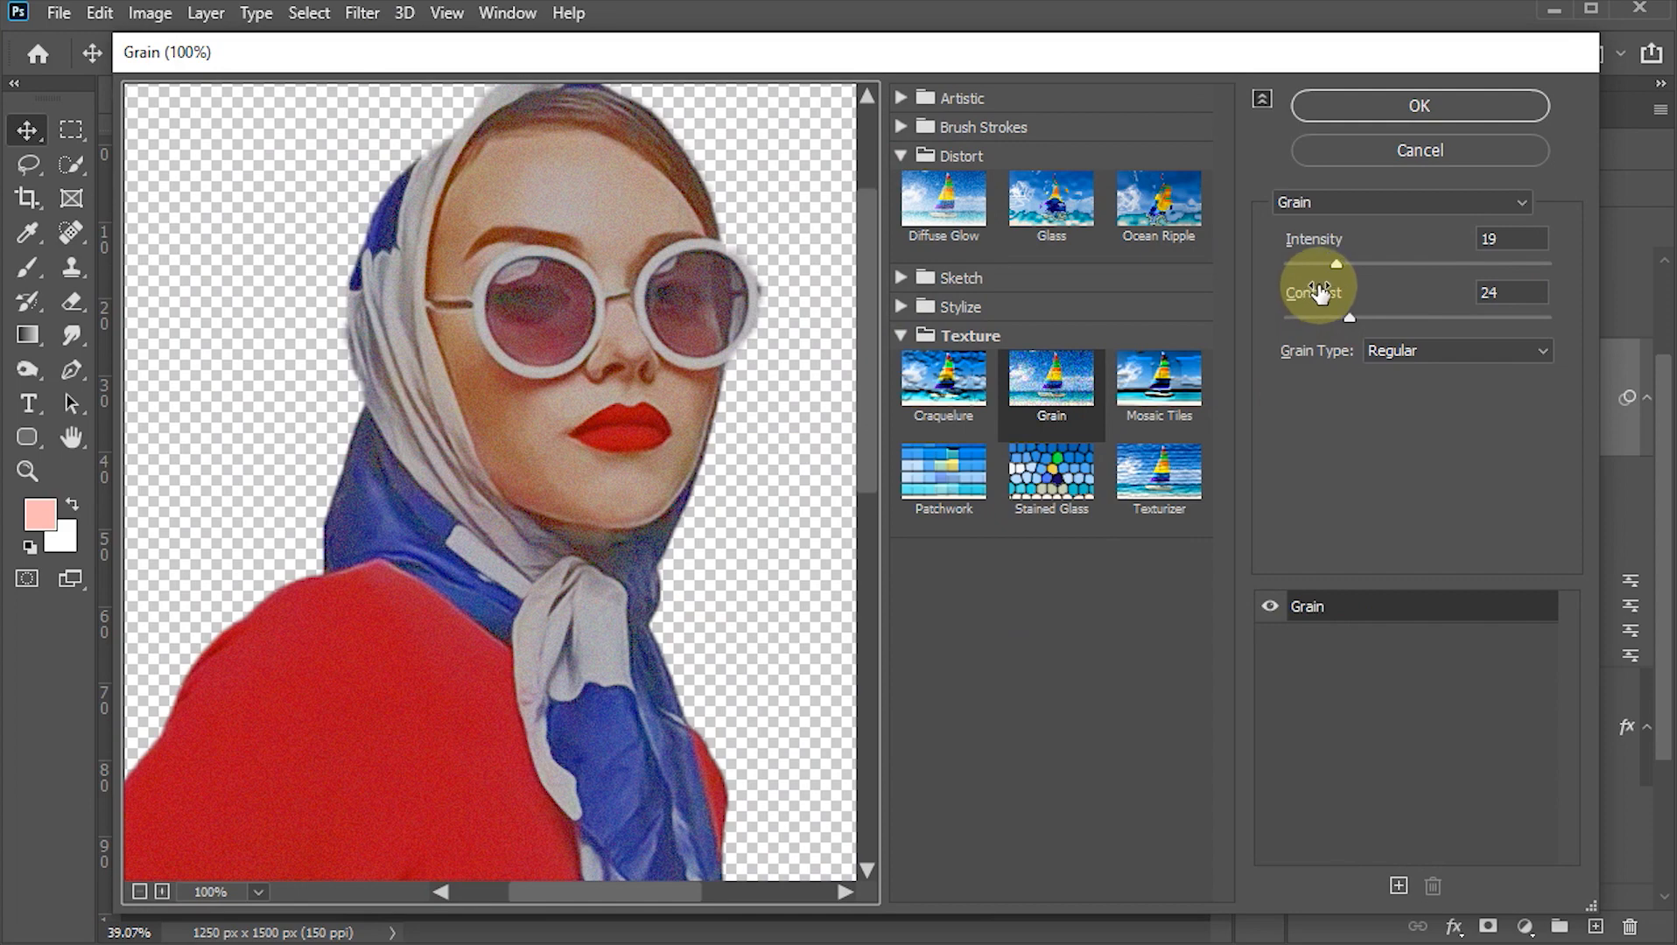
pyautogui.doubleClick(1503, 239)
pyautogui.write('40')
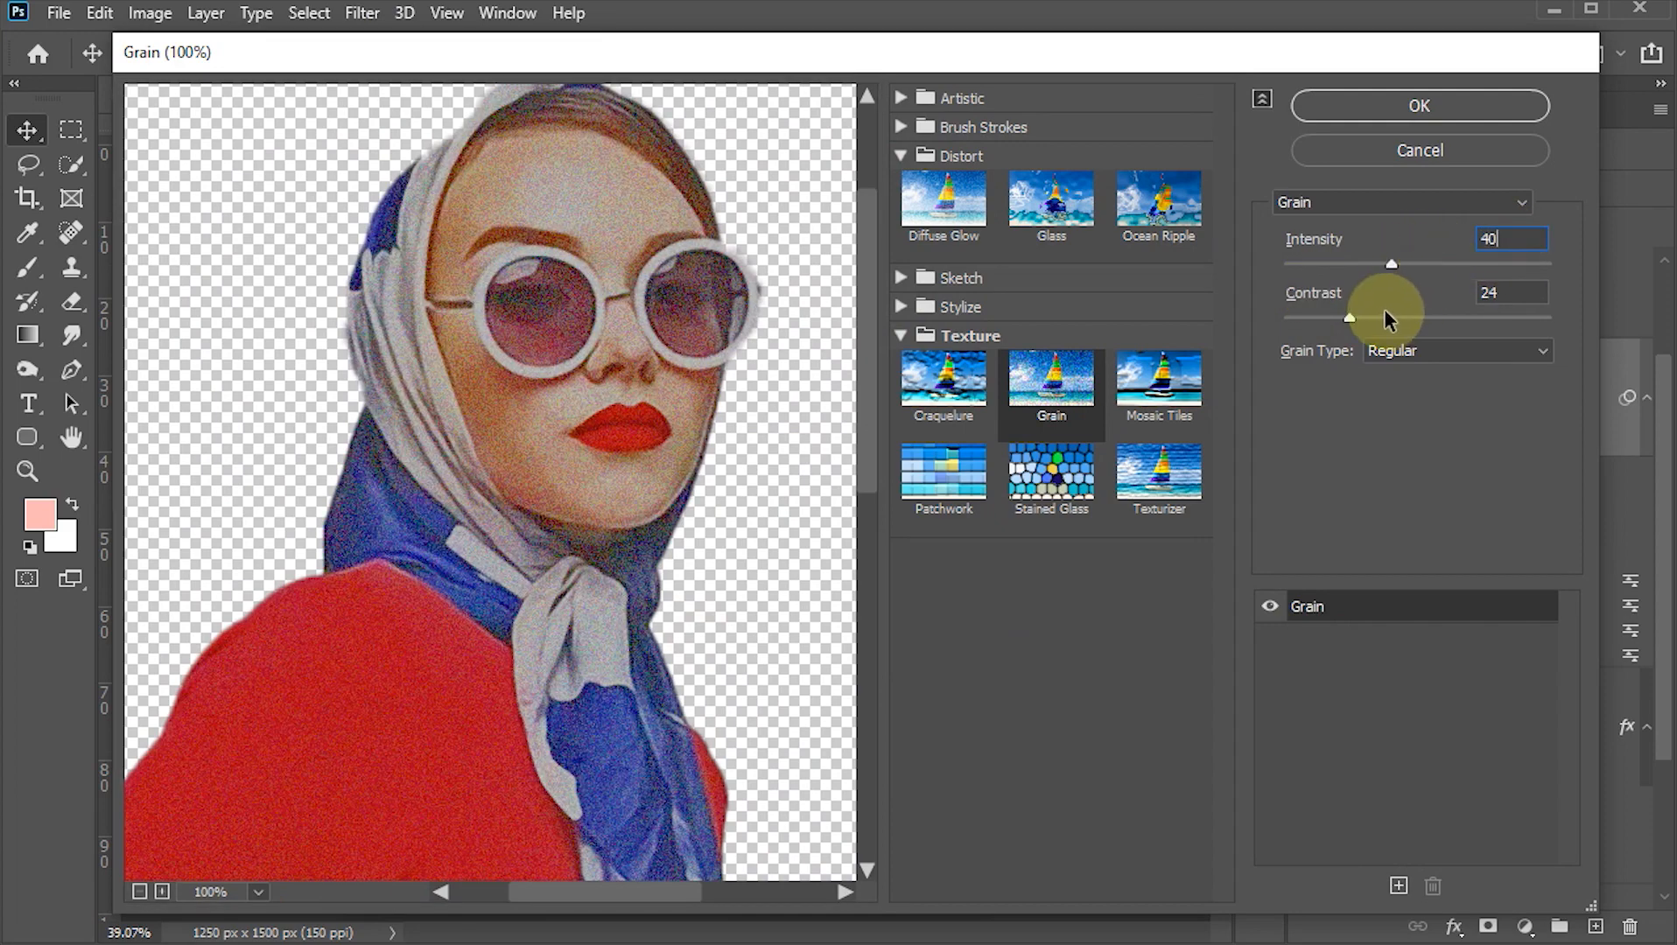
pyautogui.doubleClick(1507, 292)
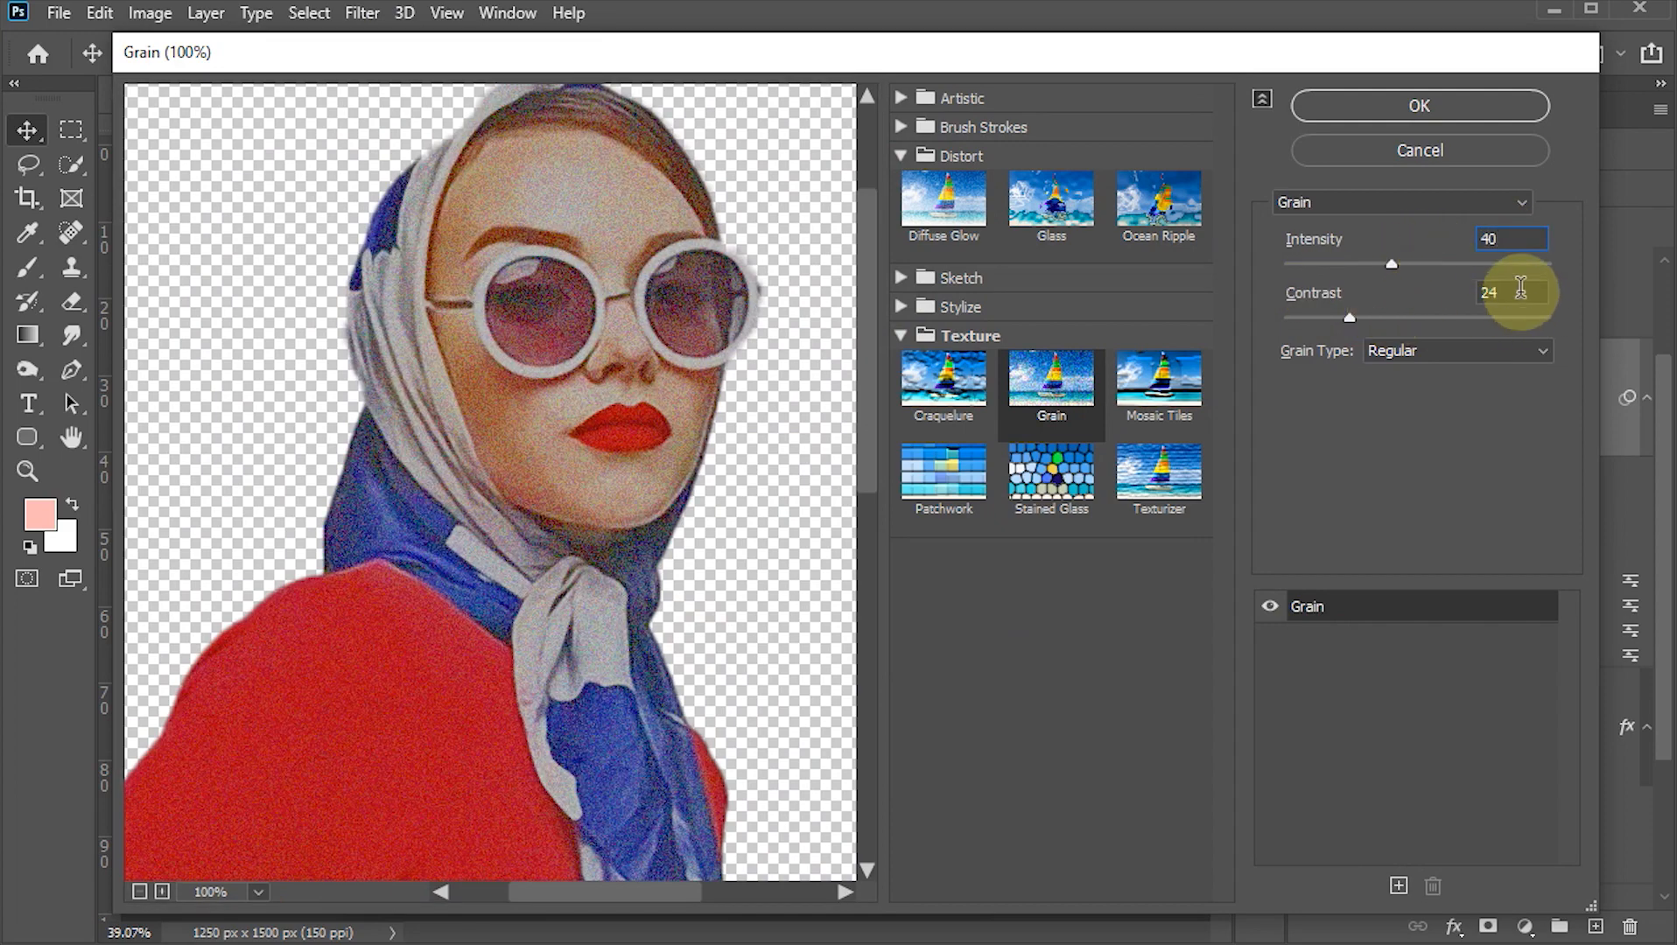
pyautogui.write('50')
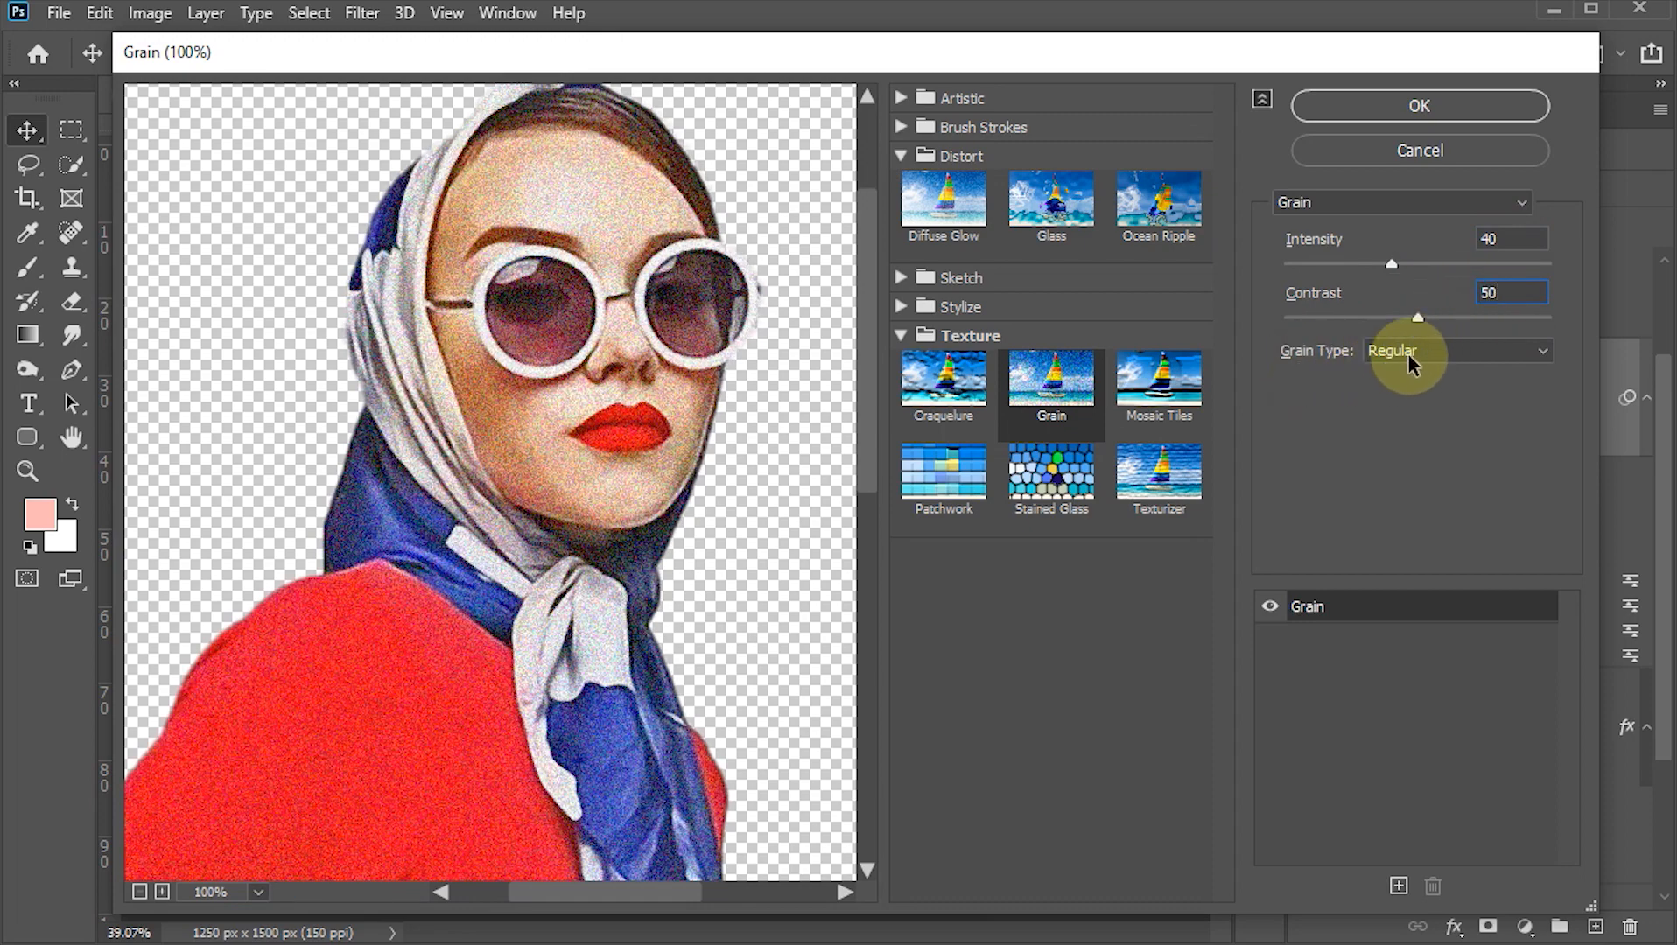
pyautogui.click(1395, 106)
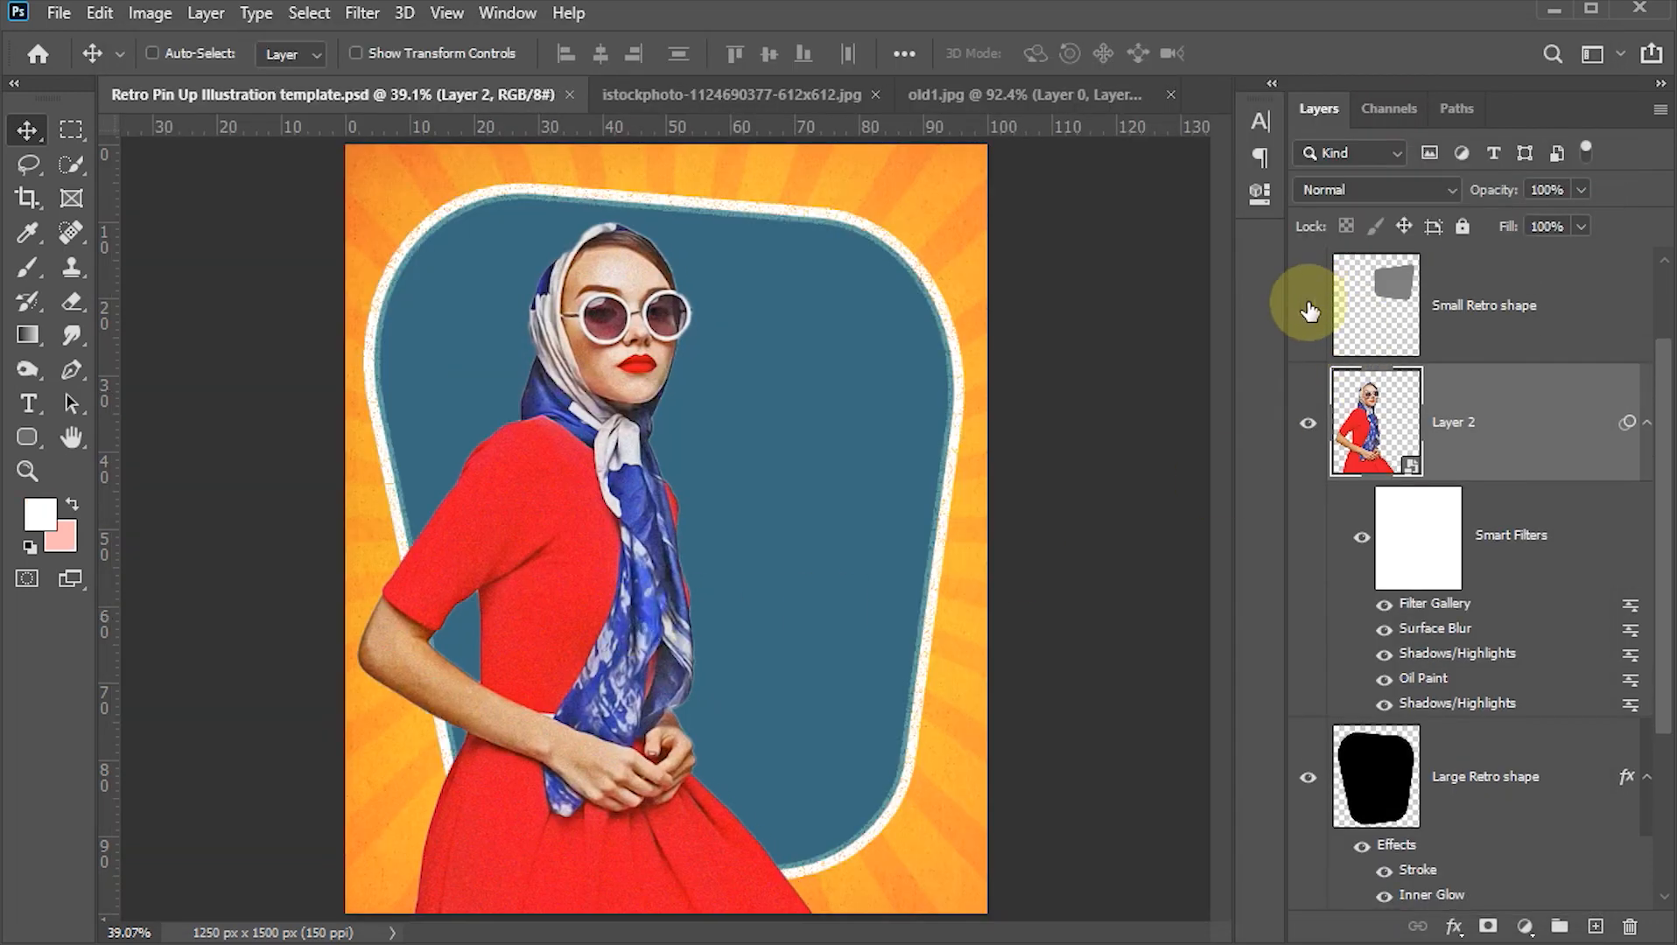
# - Show the Small Retro shape layer and scale the shape down to about 90%, keeping its upper-right corner in place
pyautogui.click(1308, 308)
pyautogui.click(1392, 313)
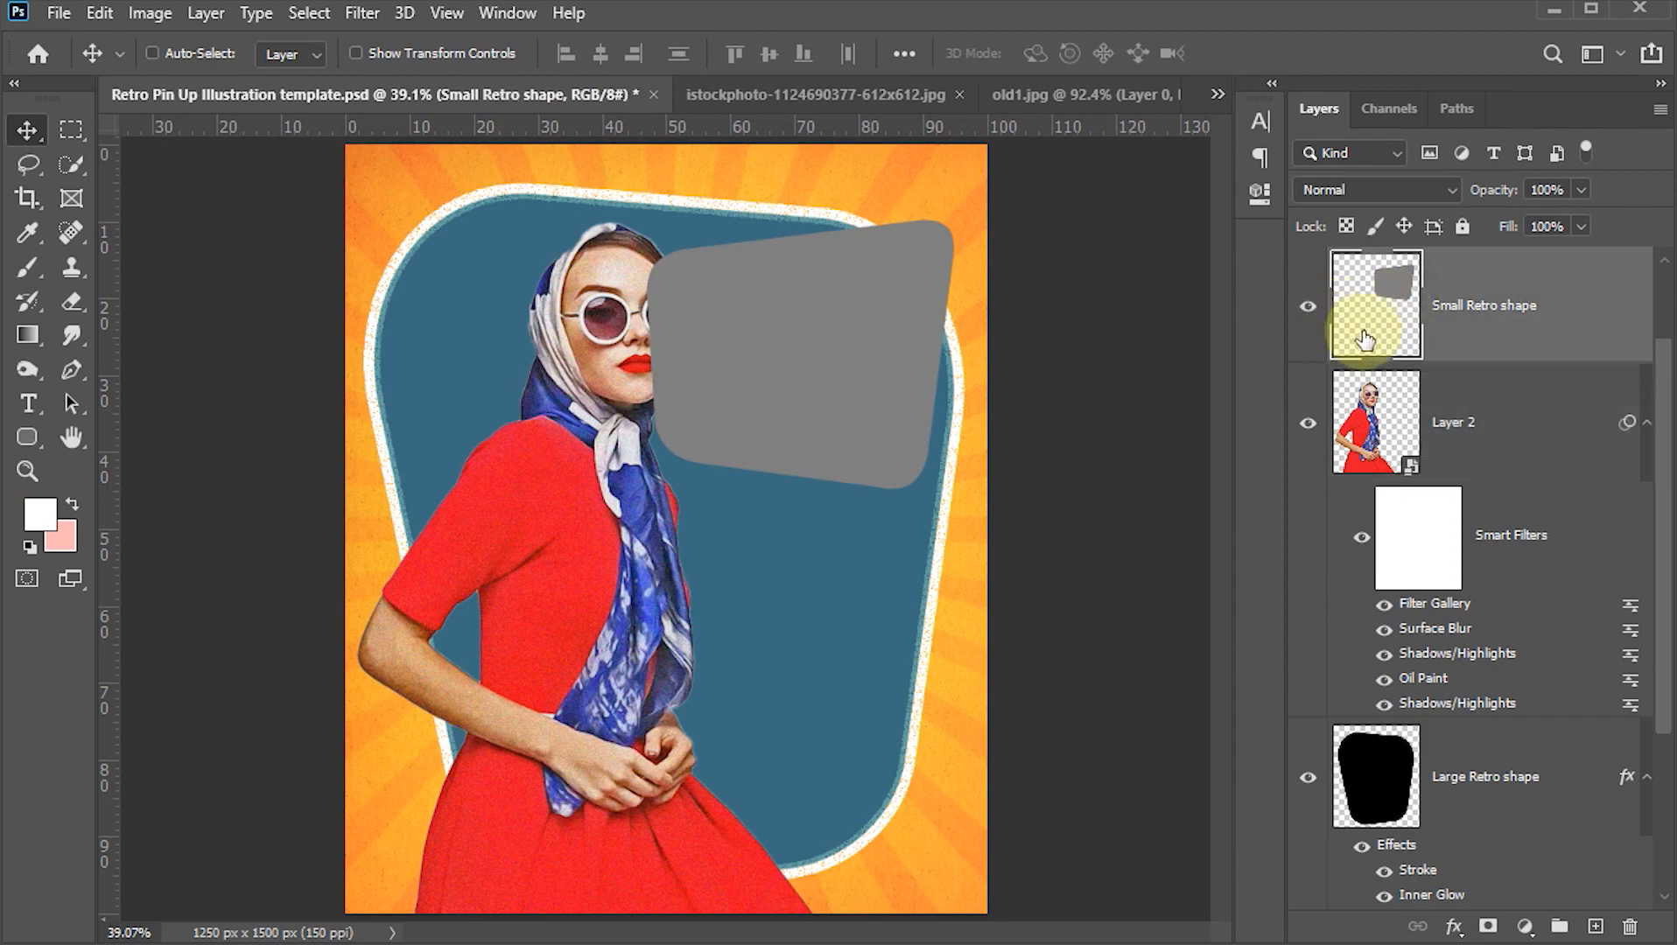
pyautogui.click(605, 364)
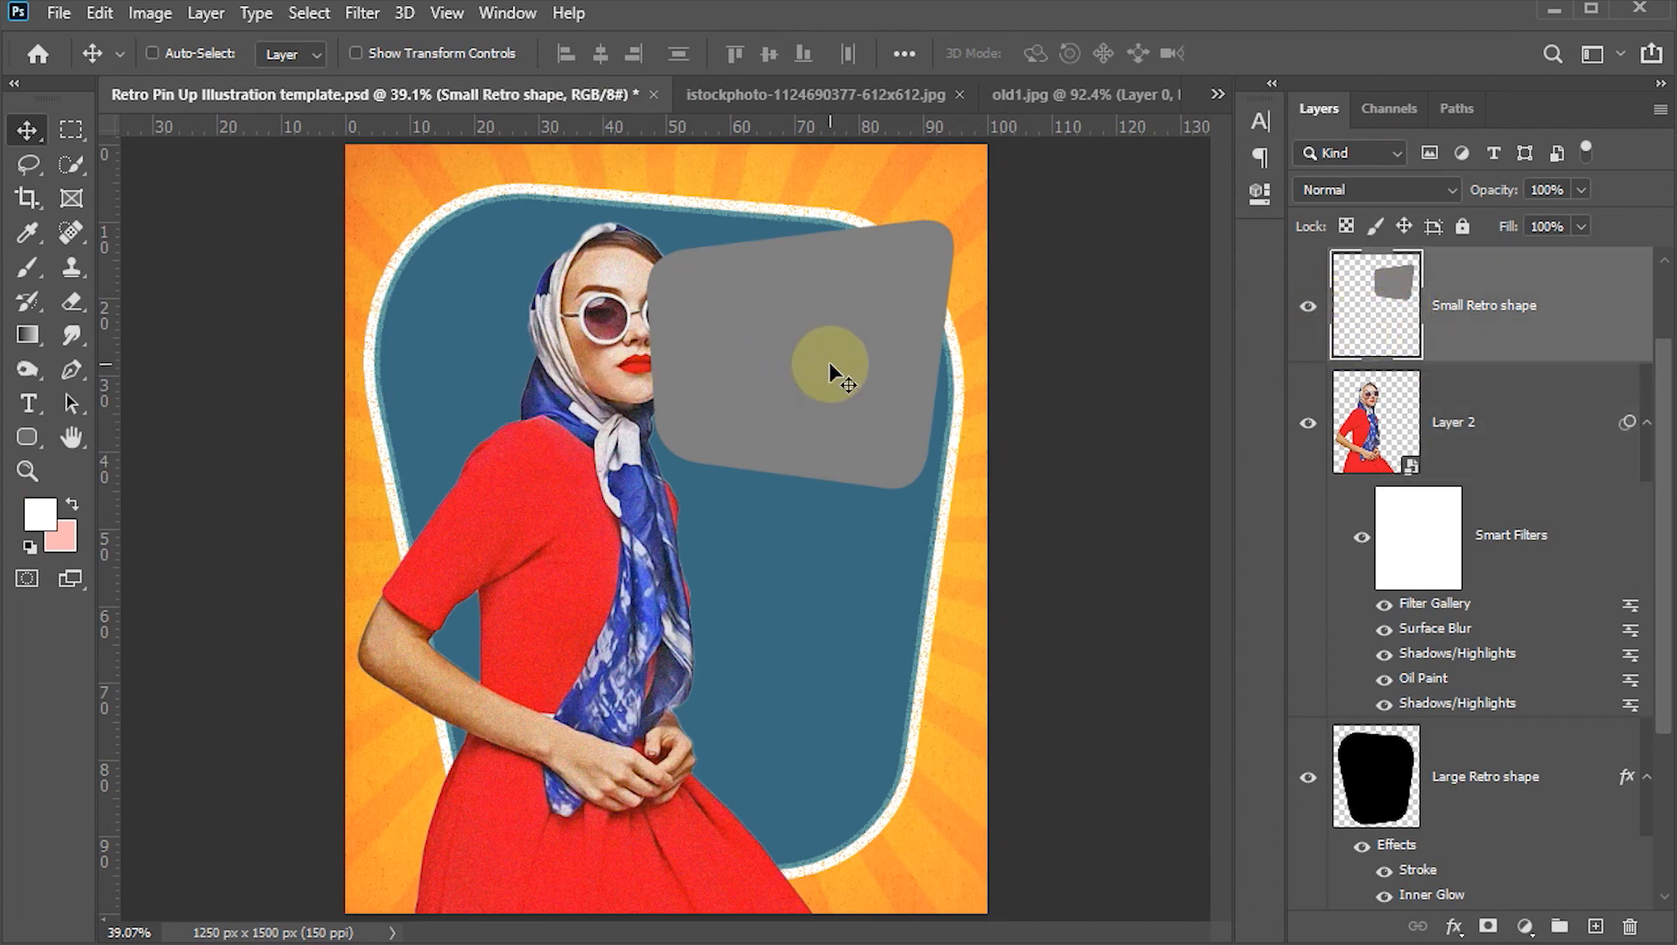
pyautogui.hotkey('ctrl', 't')
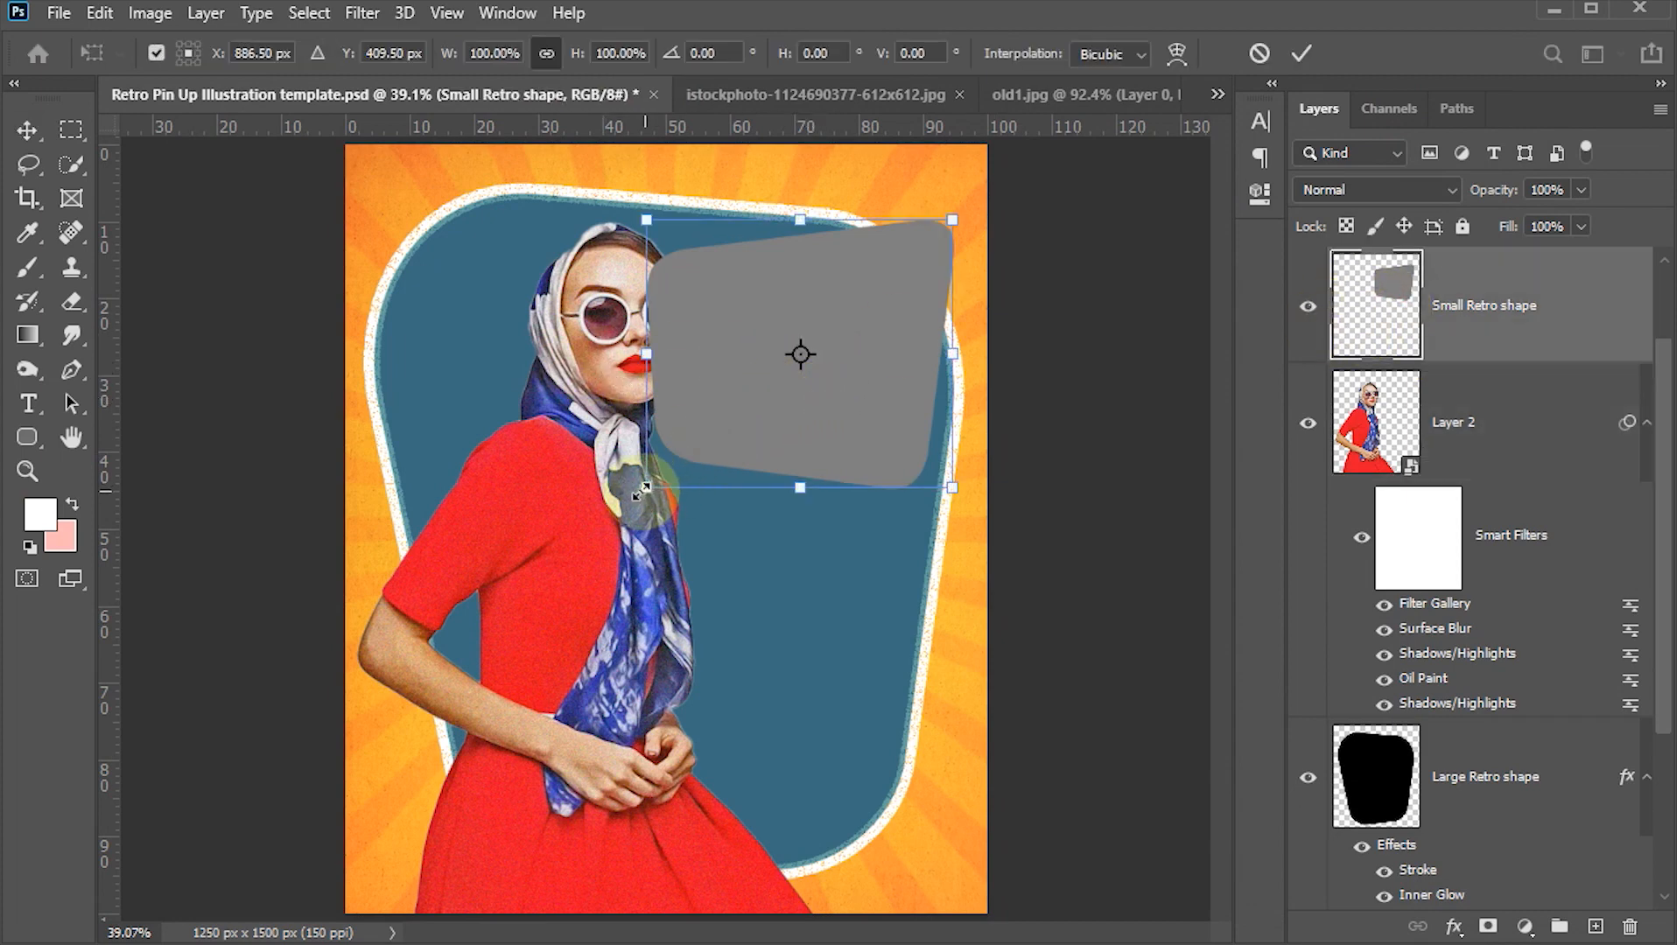
pyautogui.moveTo(642, 492); pyautogui.dragTo(687, 484)
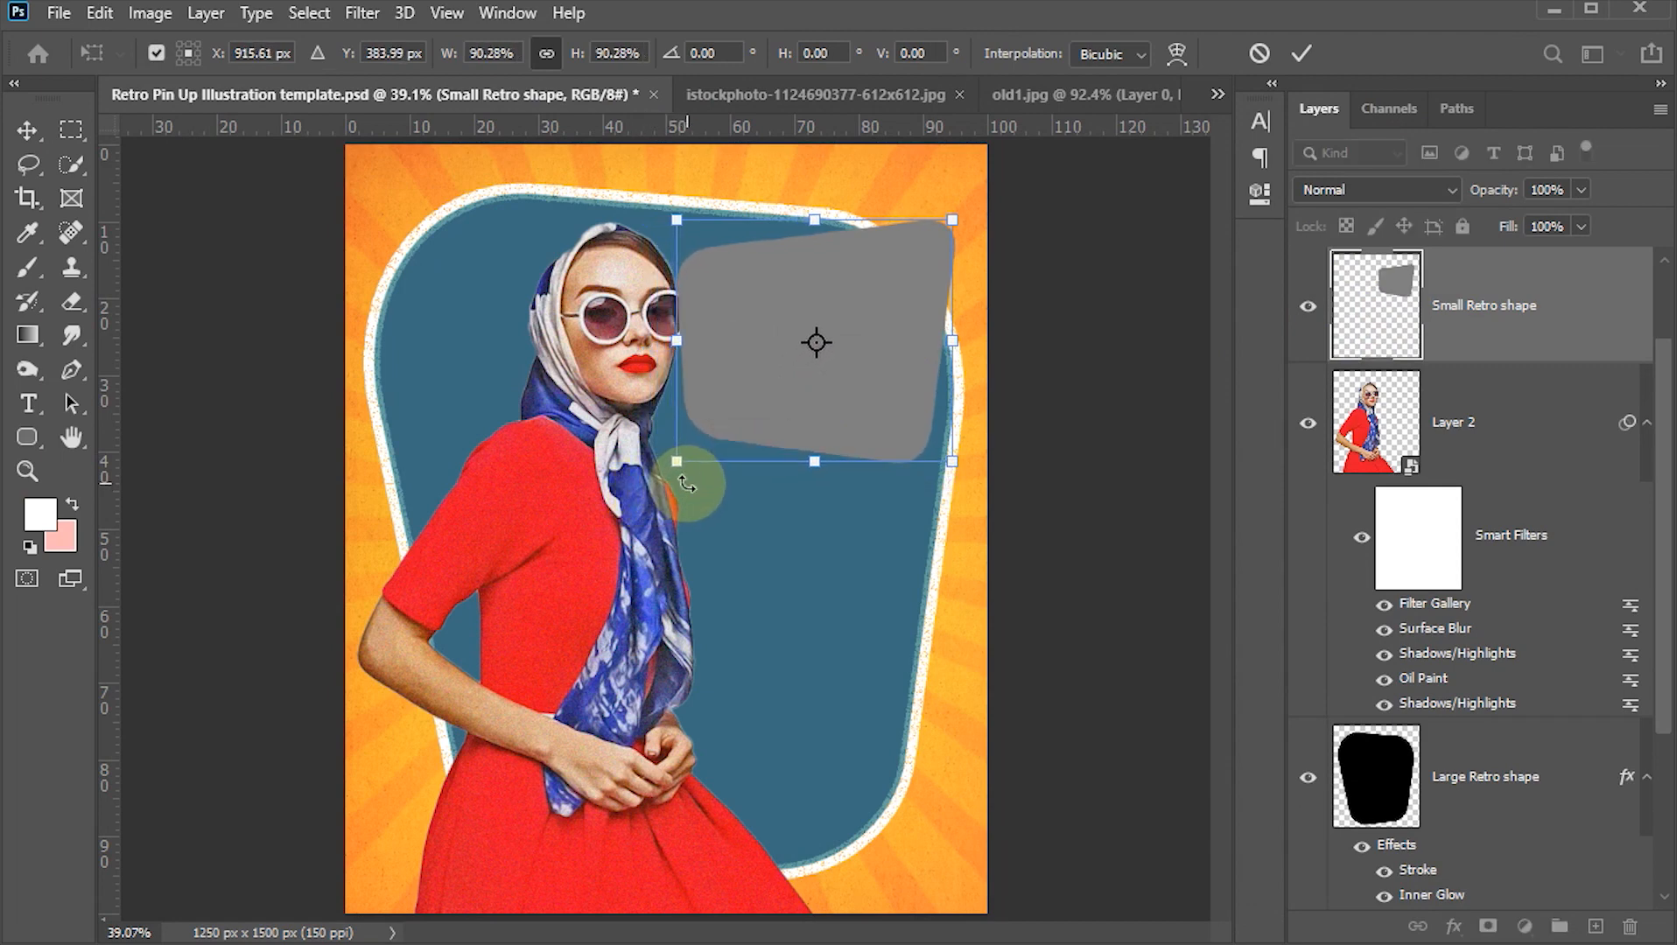
pyautogui.click(1303, 55)
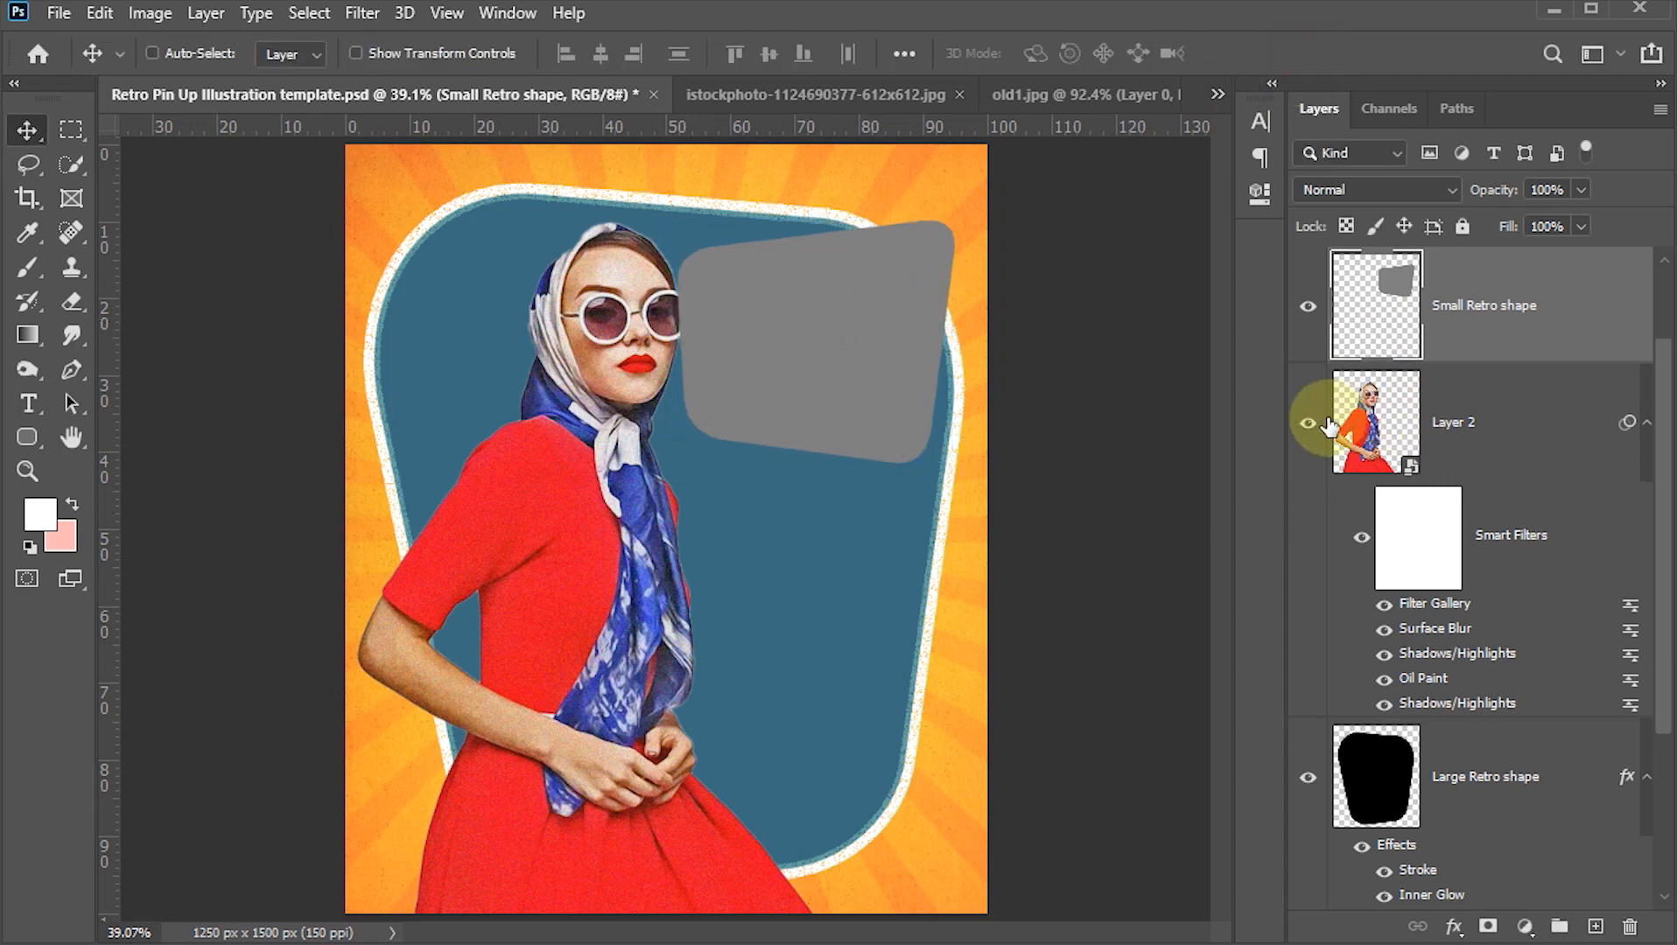
# - Scale the woman on Layer 2 down to about 88.5%, keeping her lower-left corner in place
pyautogui.click(1367, 423)
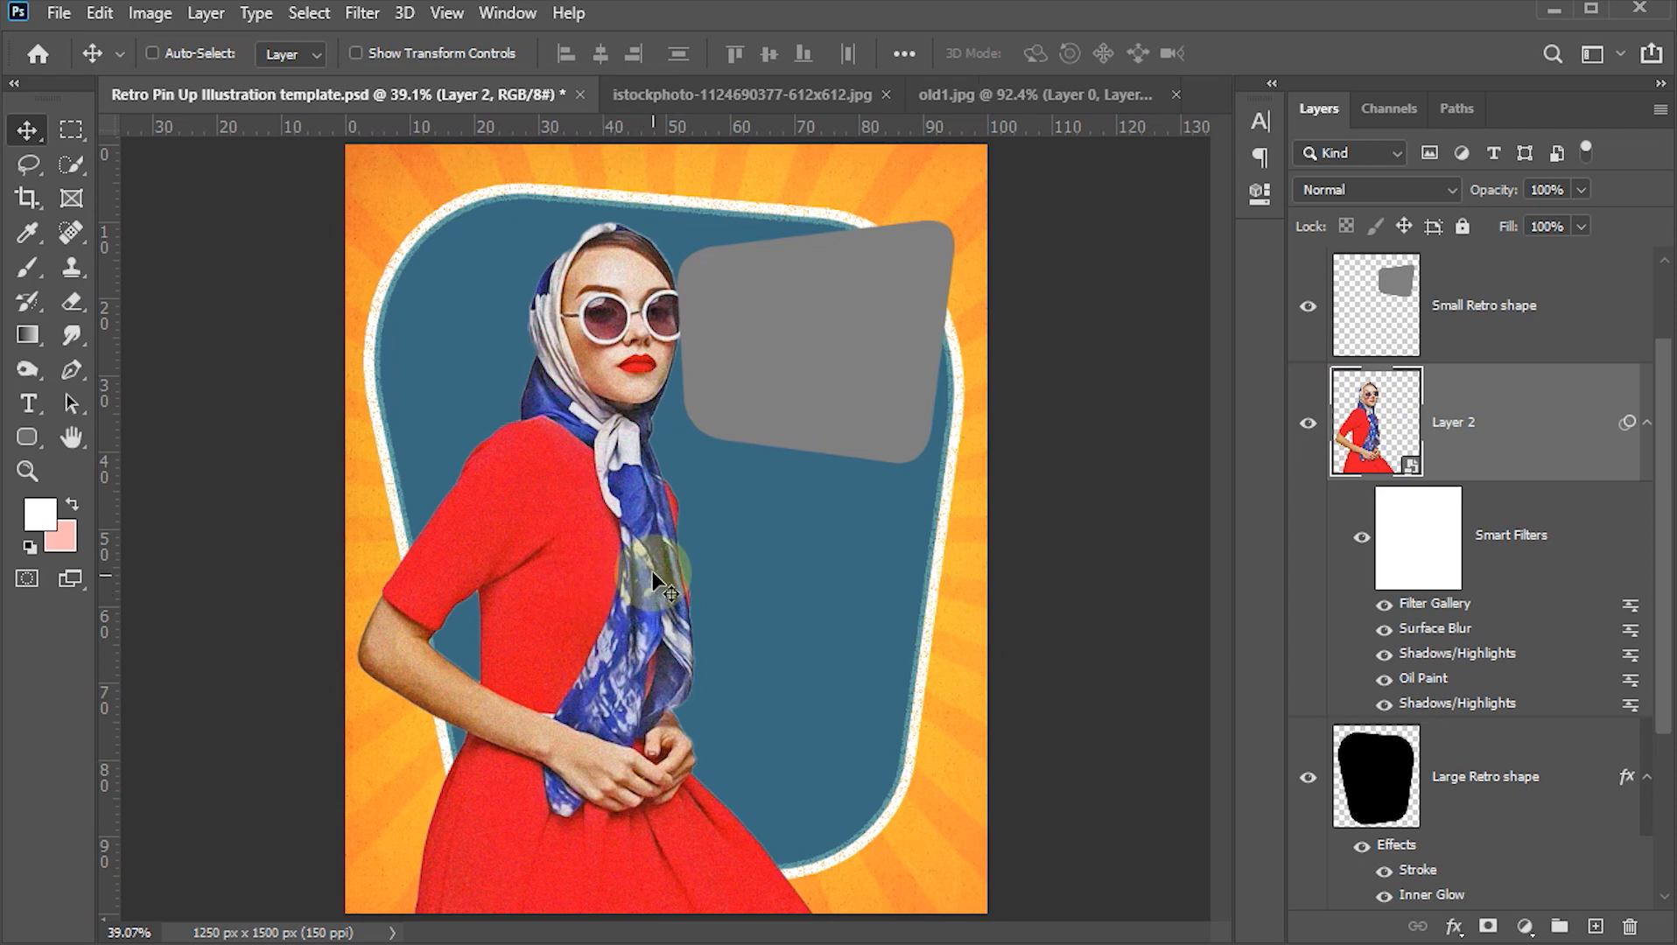
pyautogui.press('ctrl')
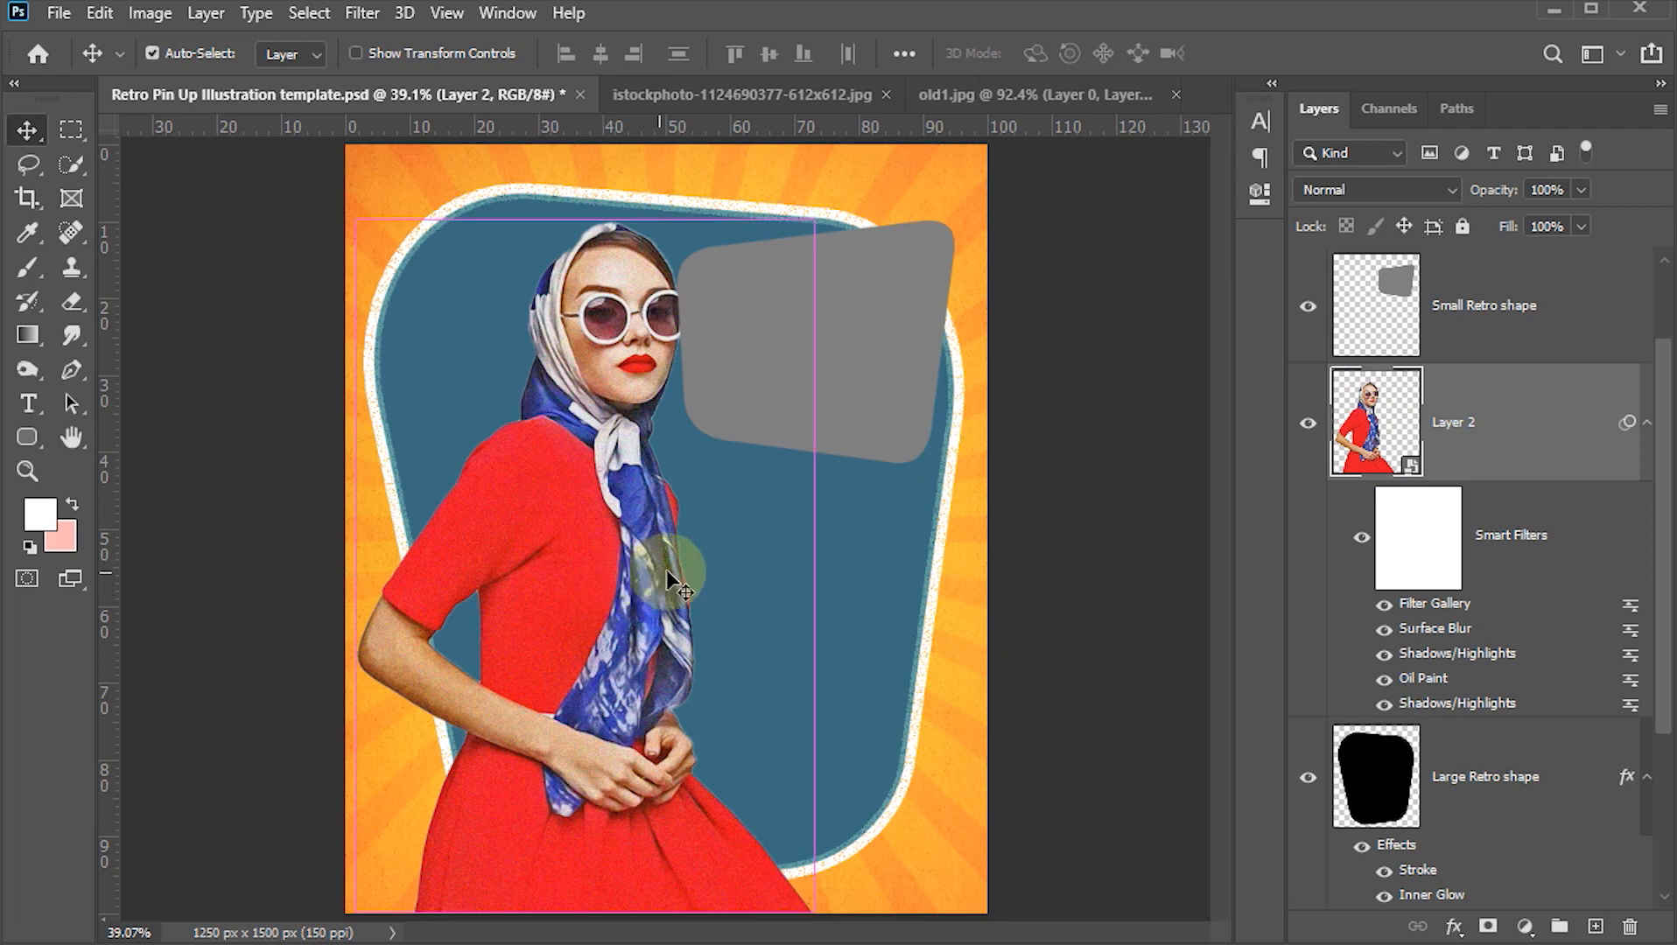
pyautogui.hotkey('ctrl', 't')
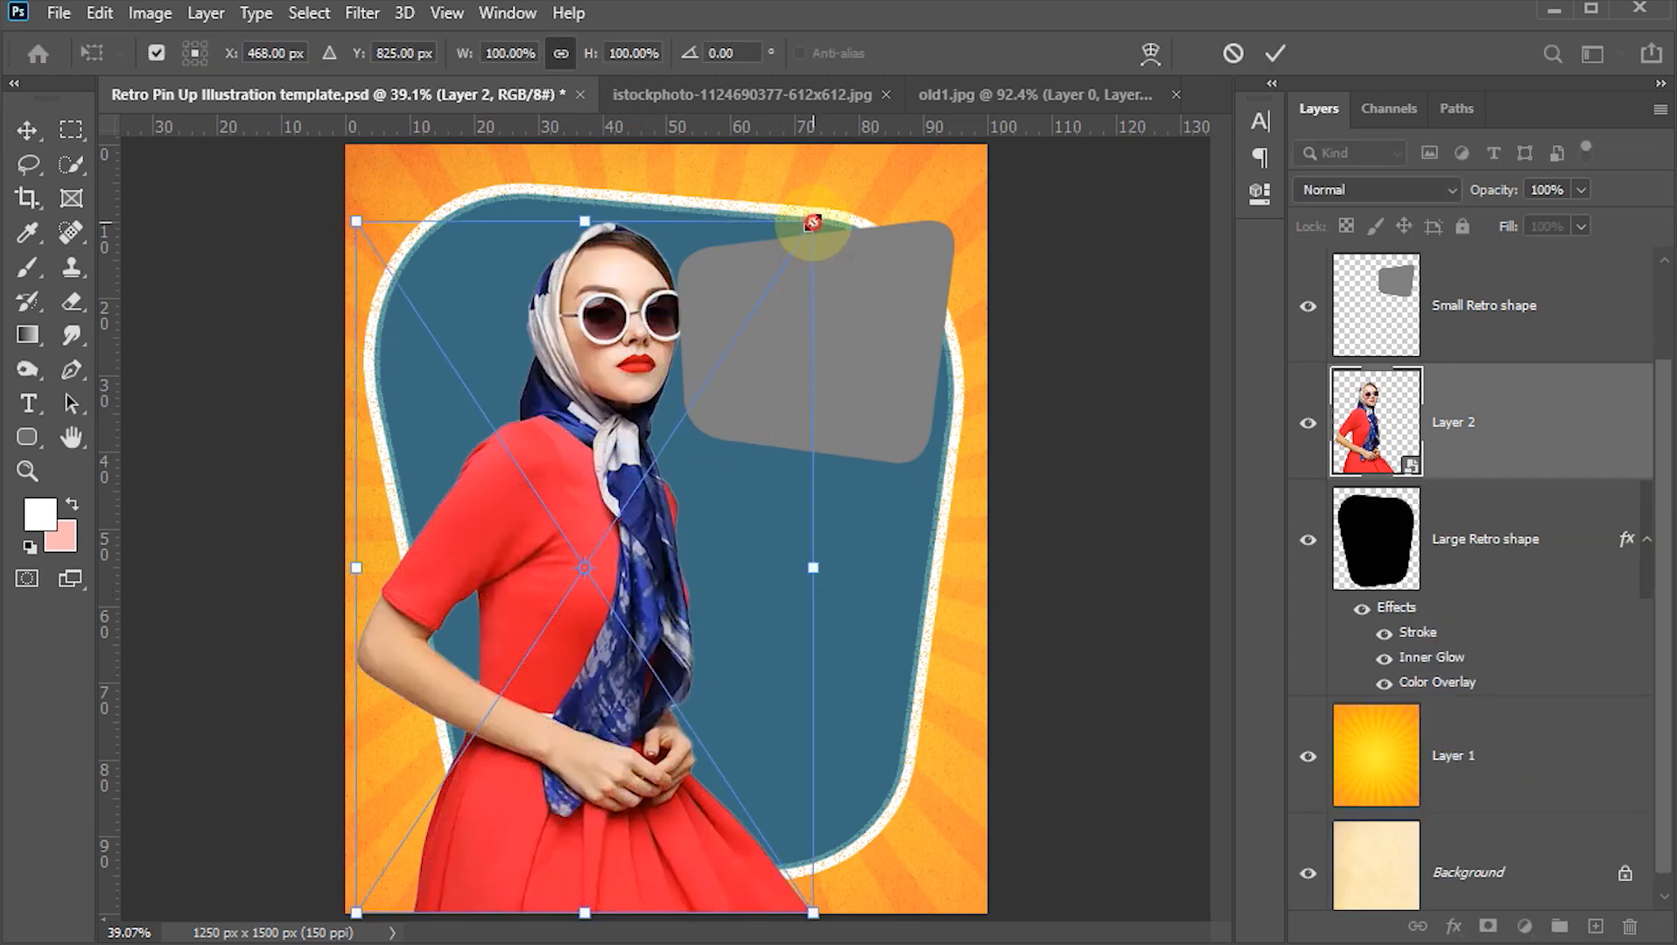
pyautogui.moveTo(813, 222); pyautogui.dragTo(727, 280)
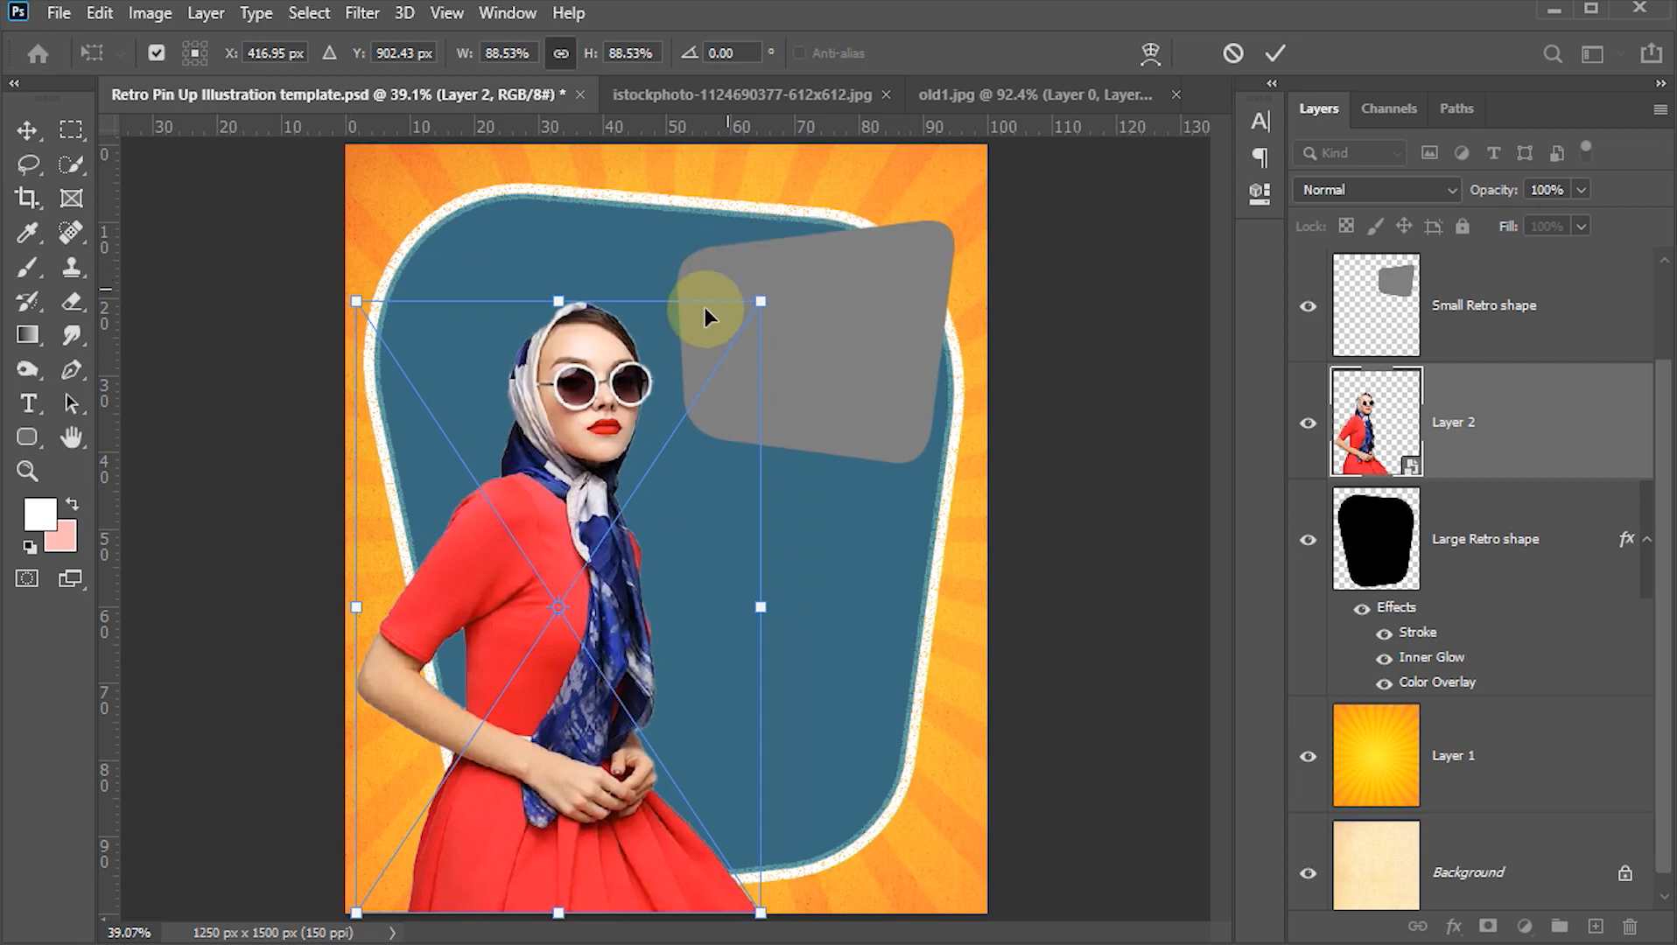
pyautogui.click(1271, 55)
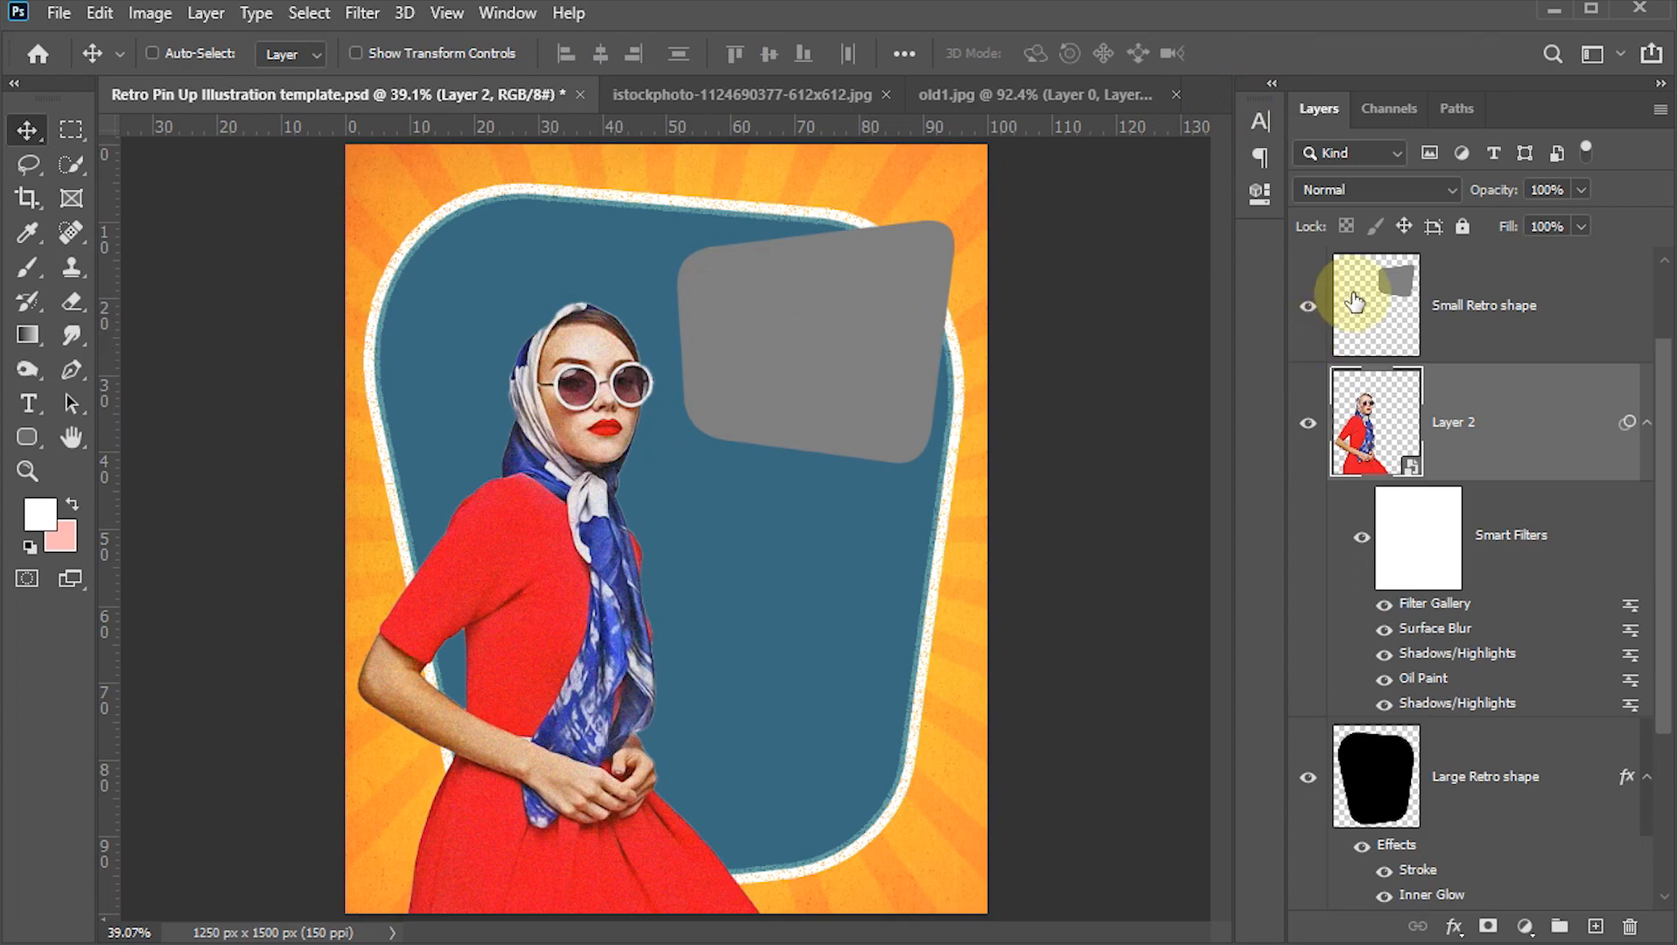
# - Add a Color Overlay in pale cream #fffdd1 with Normal blending at 100% opacity to the Small Retro shape layer
pyautogui.click(1354, 300)
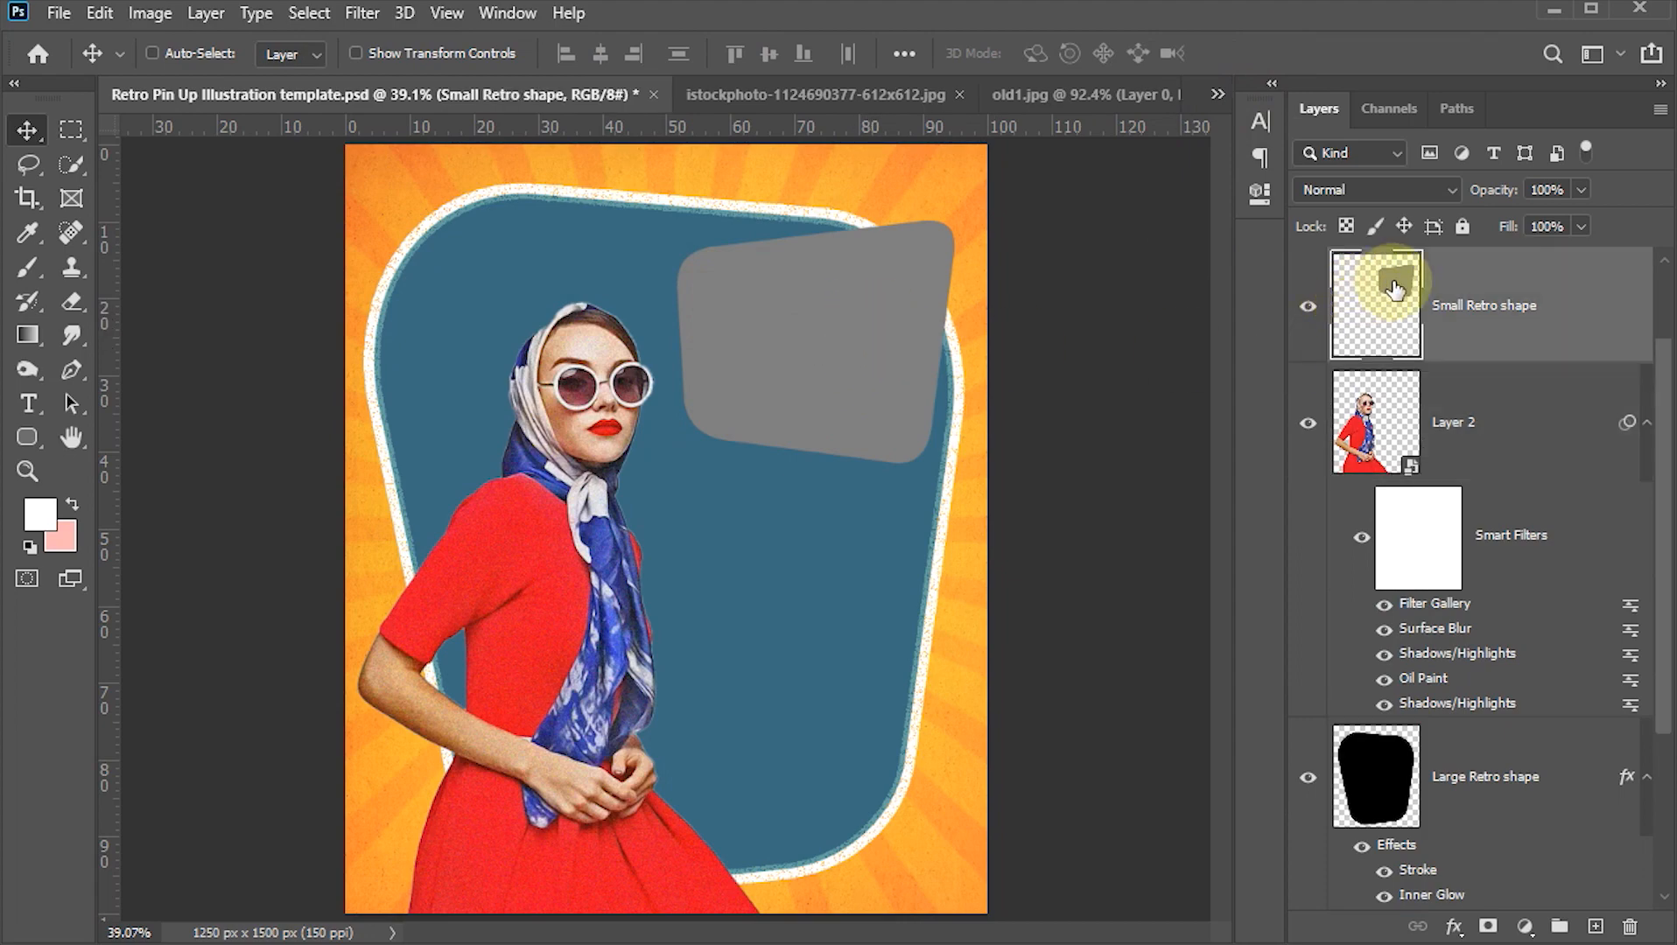
pyautogui.doubleClick(1393, 289)
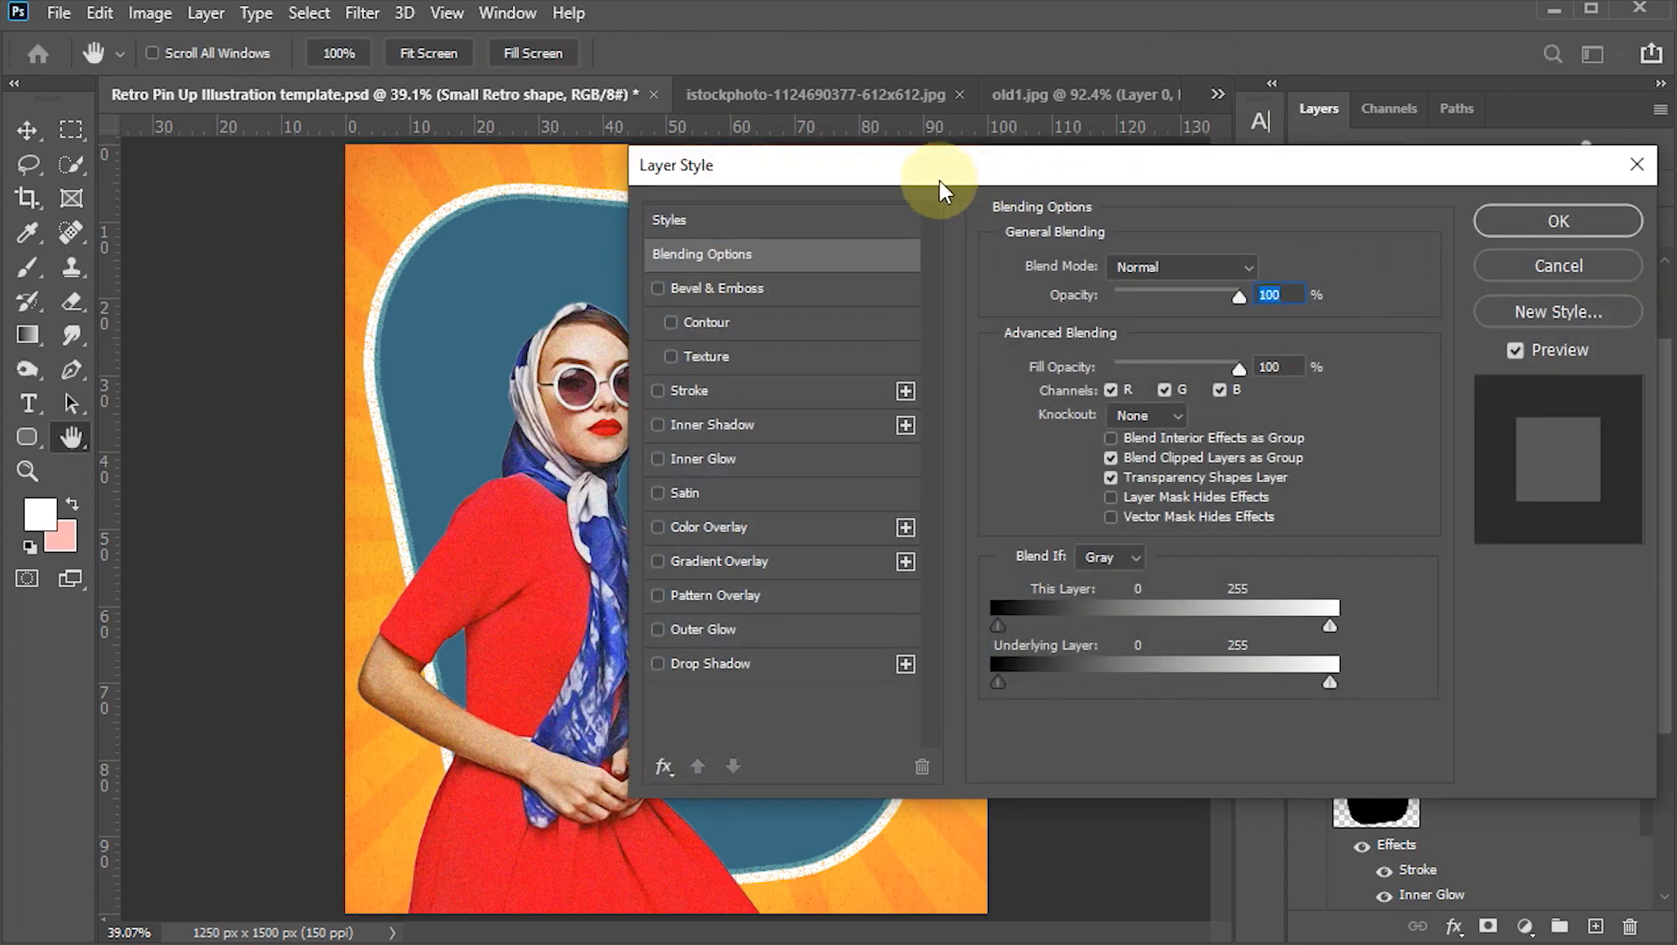
pyautogui.moveTo(910, 168); pyautogui.dragTo(1094, 171)
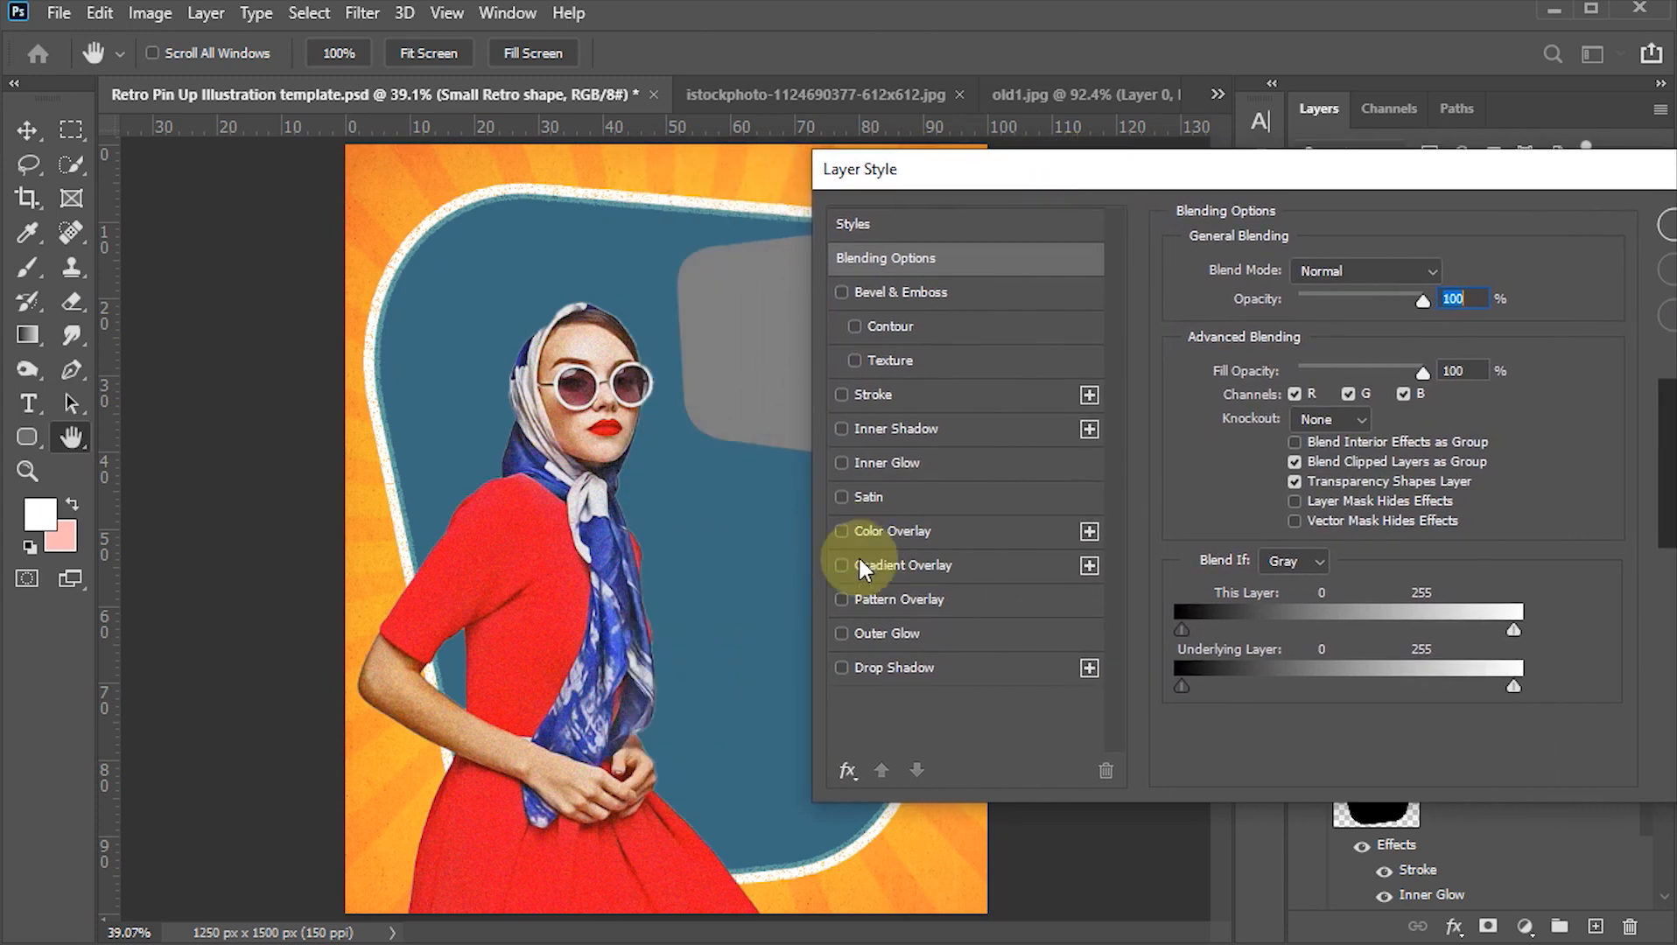
pyautogui.click(842, 531)
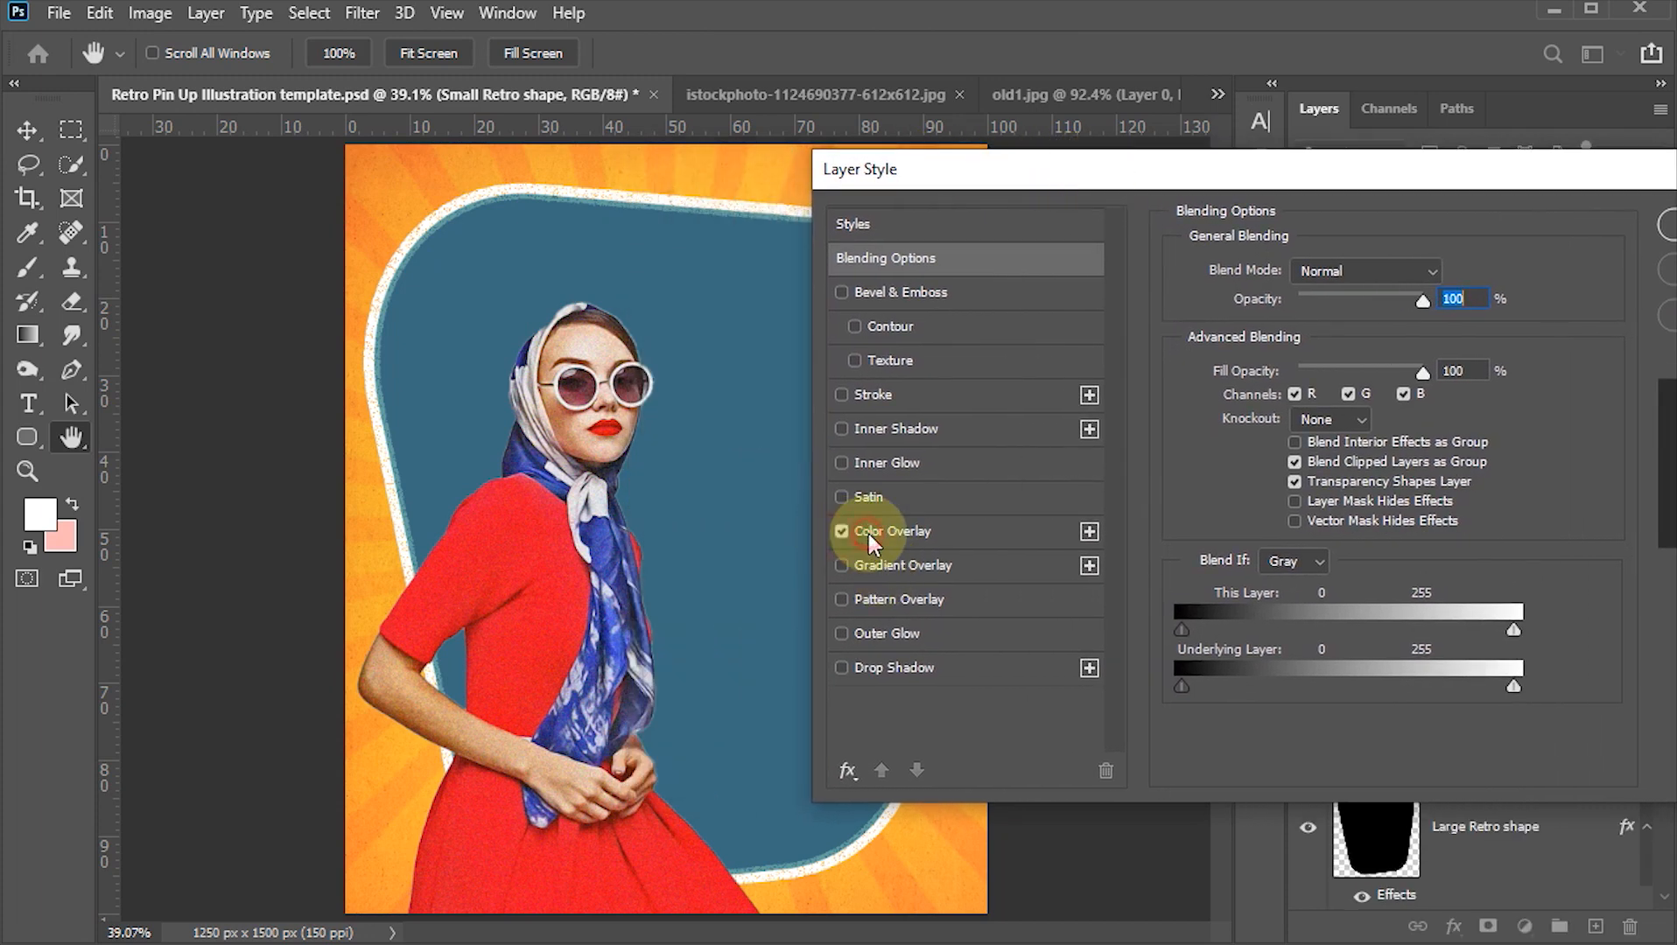
pyautogui.click(868, 535)
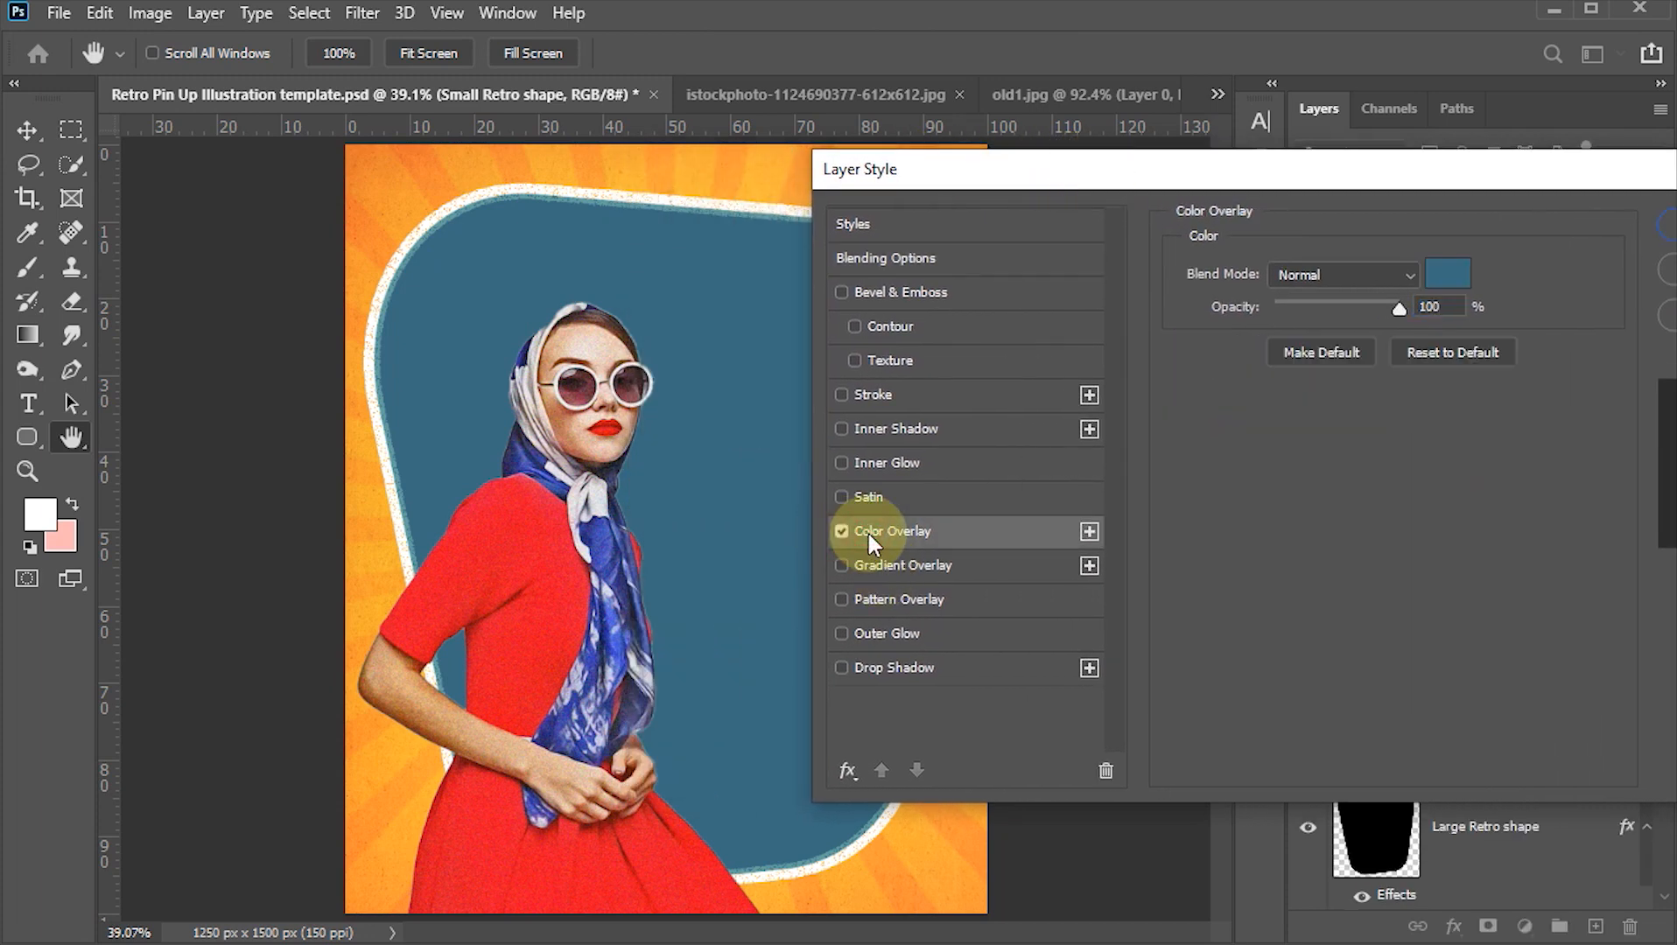
pyautogui.click(1446, 289)
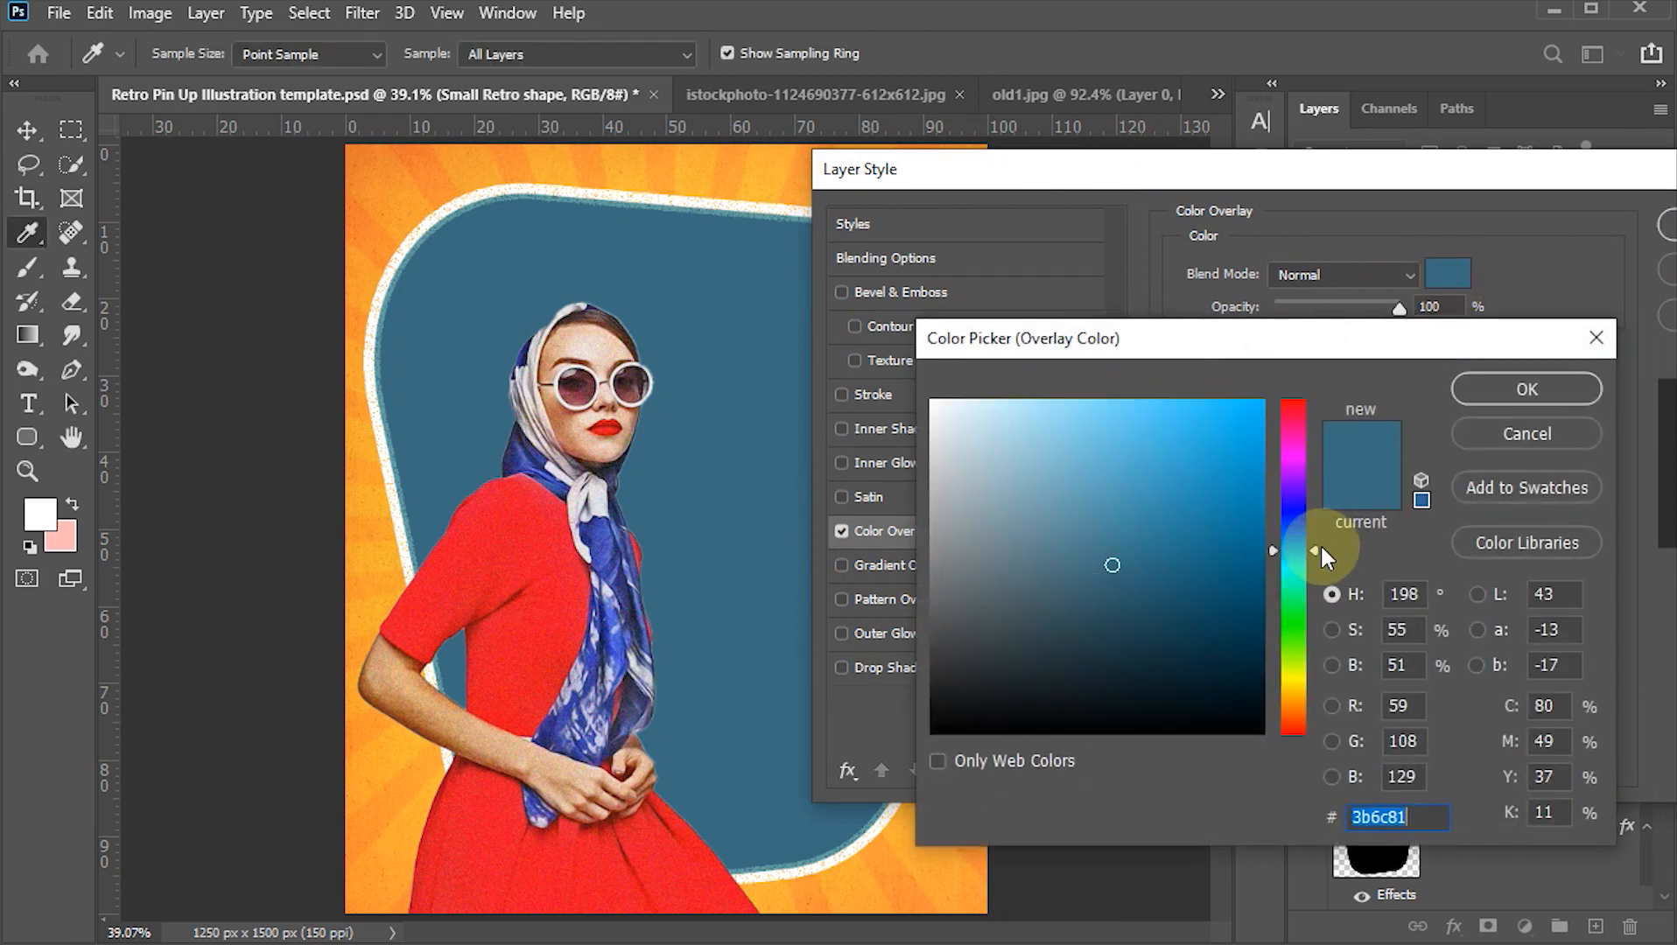
pyautogui.moveTo(1319, 543); pyautogui.dragTo(1314, 675)
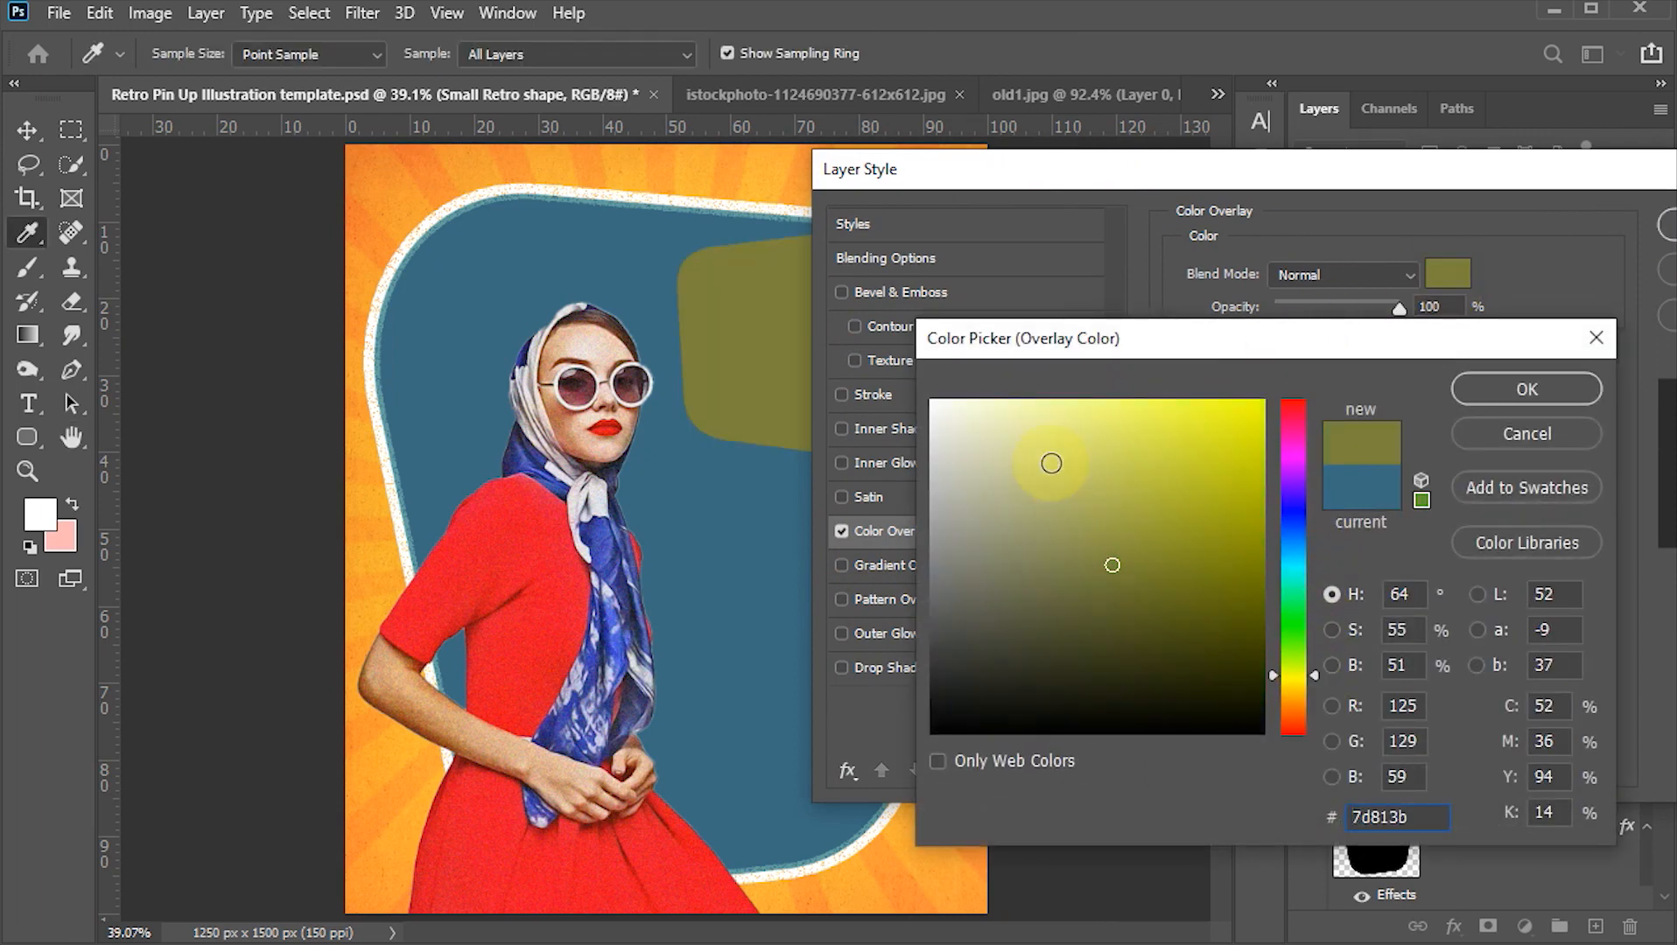
pyautogui.moveTo(1013, 440); pyautogui.dragTo(989, 399)
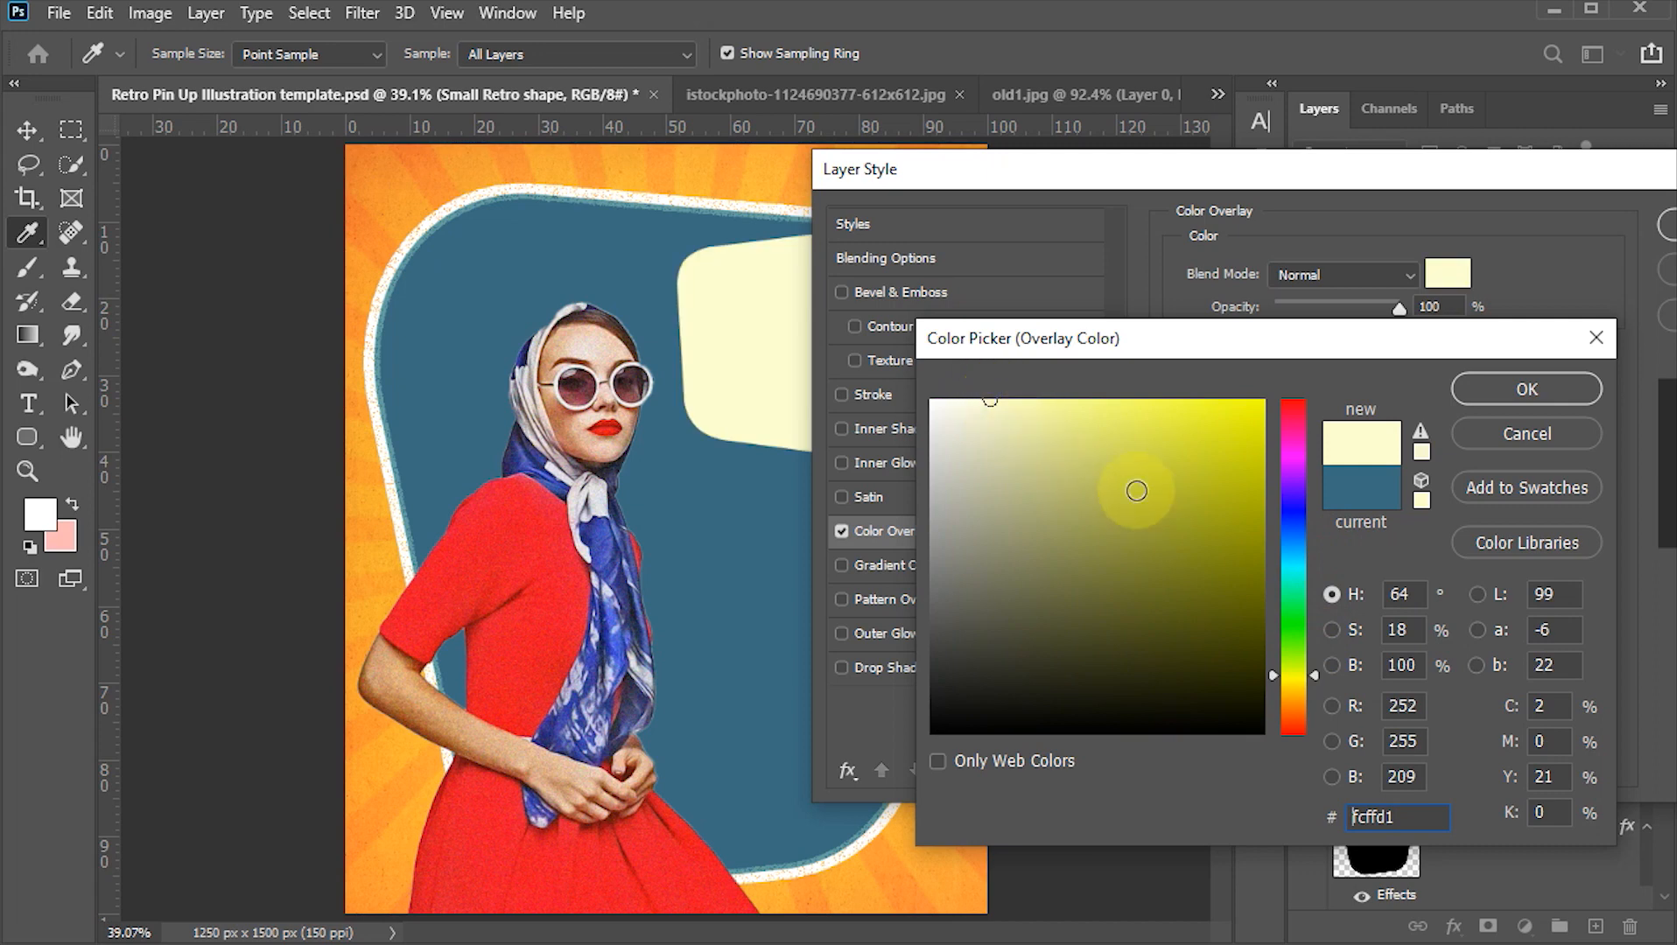
pyautogui.moveTo(1311, 671); pyautogui.dragTo(1314, 680)
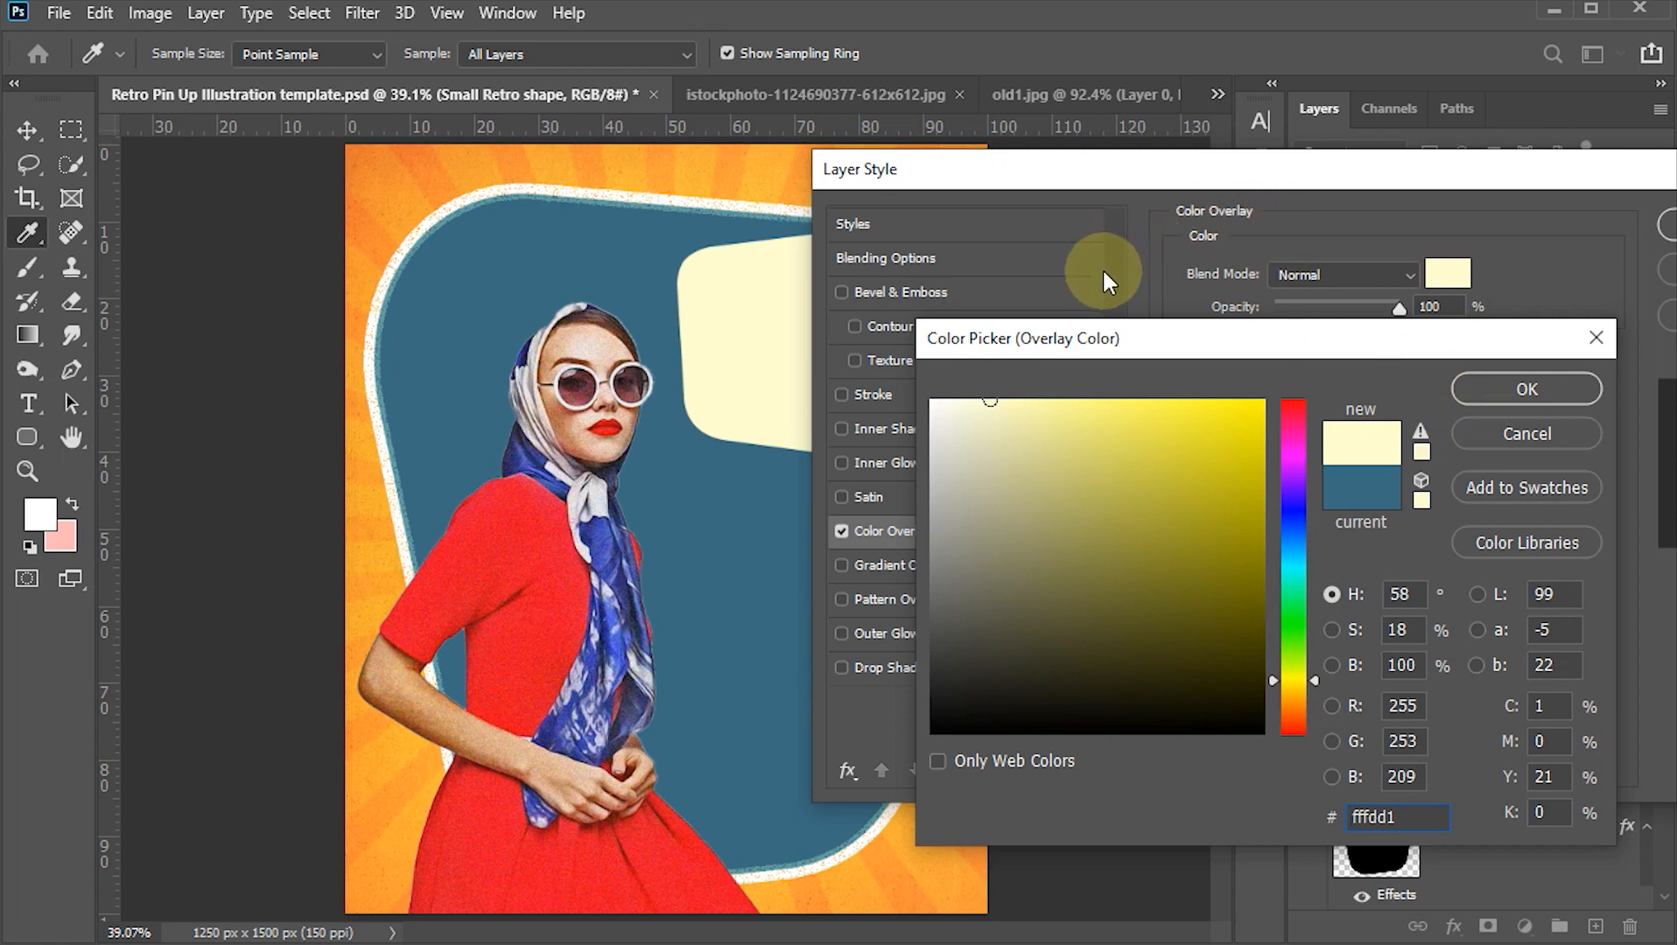
pyautogui.click(1498, 390)
pyautogui.moveTo(1470, 169); pyautogui.dragTo(1329, 167)
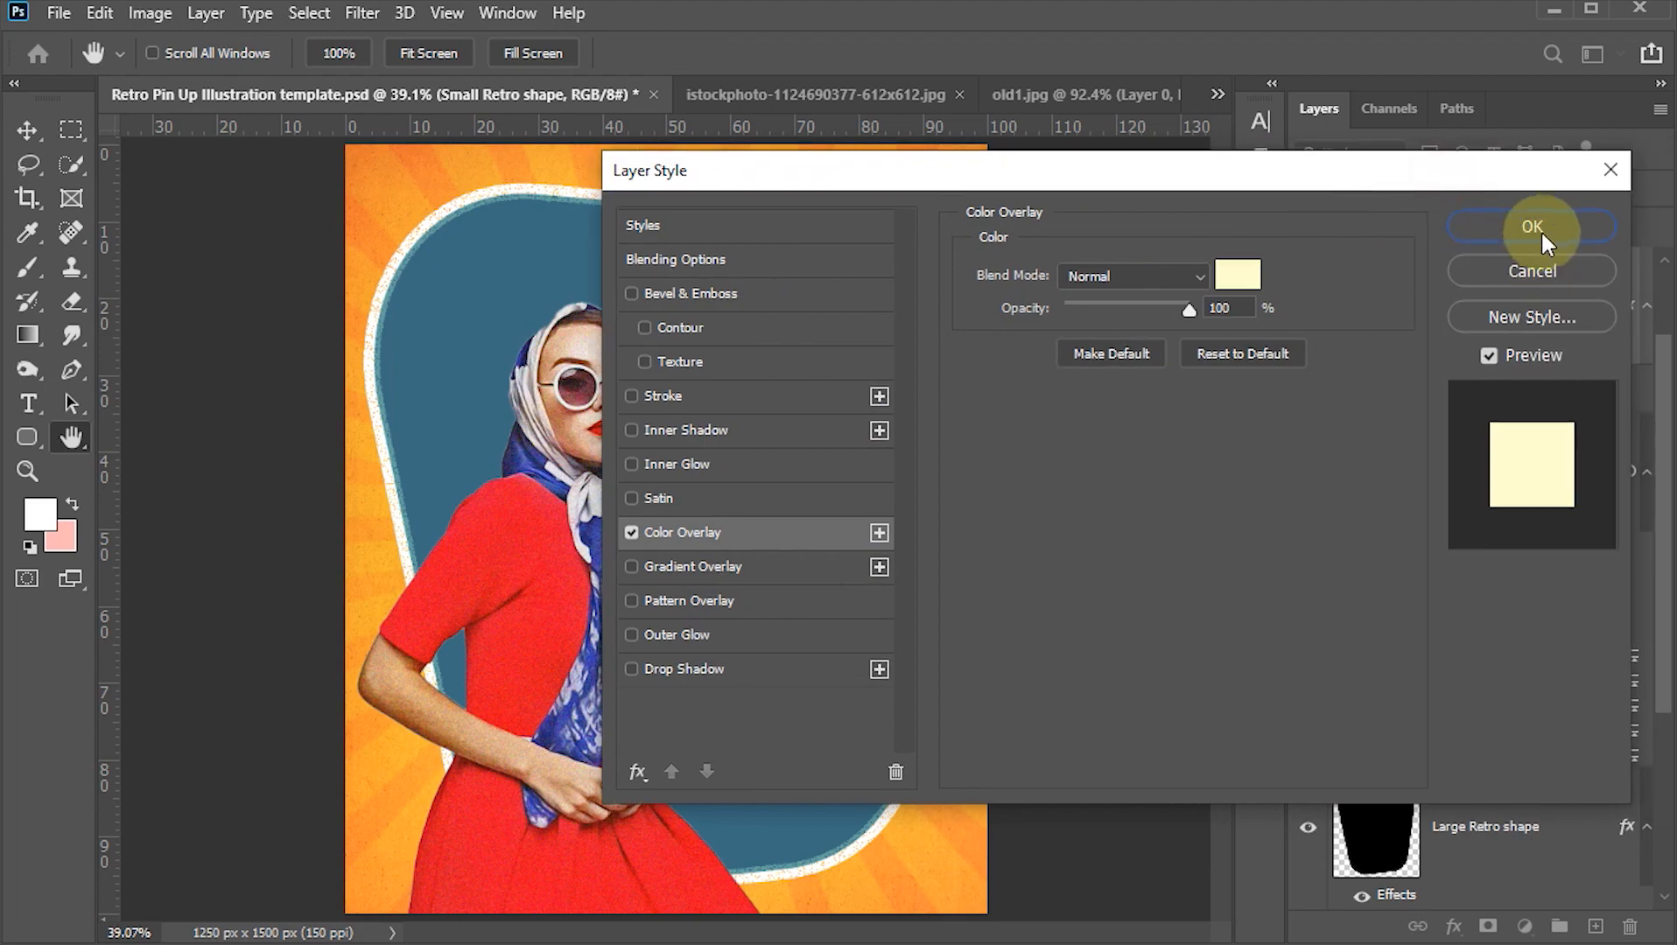
pyautogui.click(1530, 226)
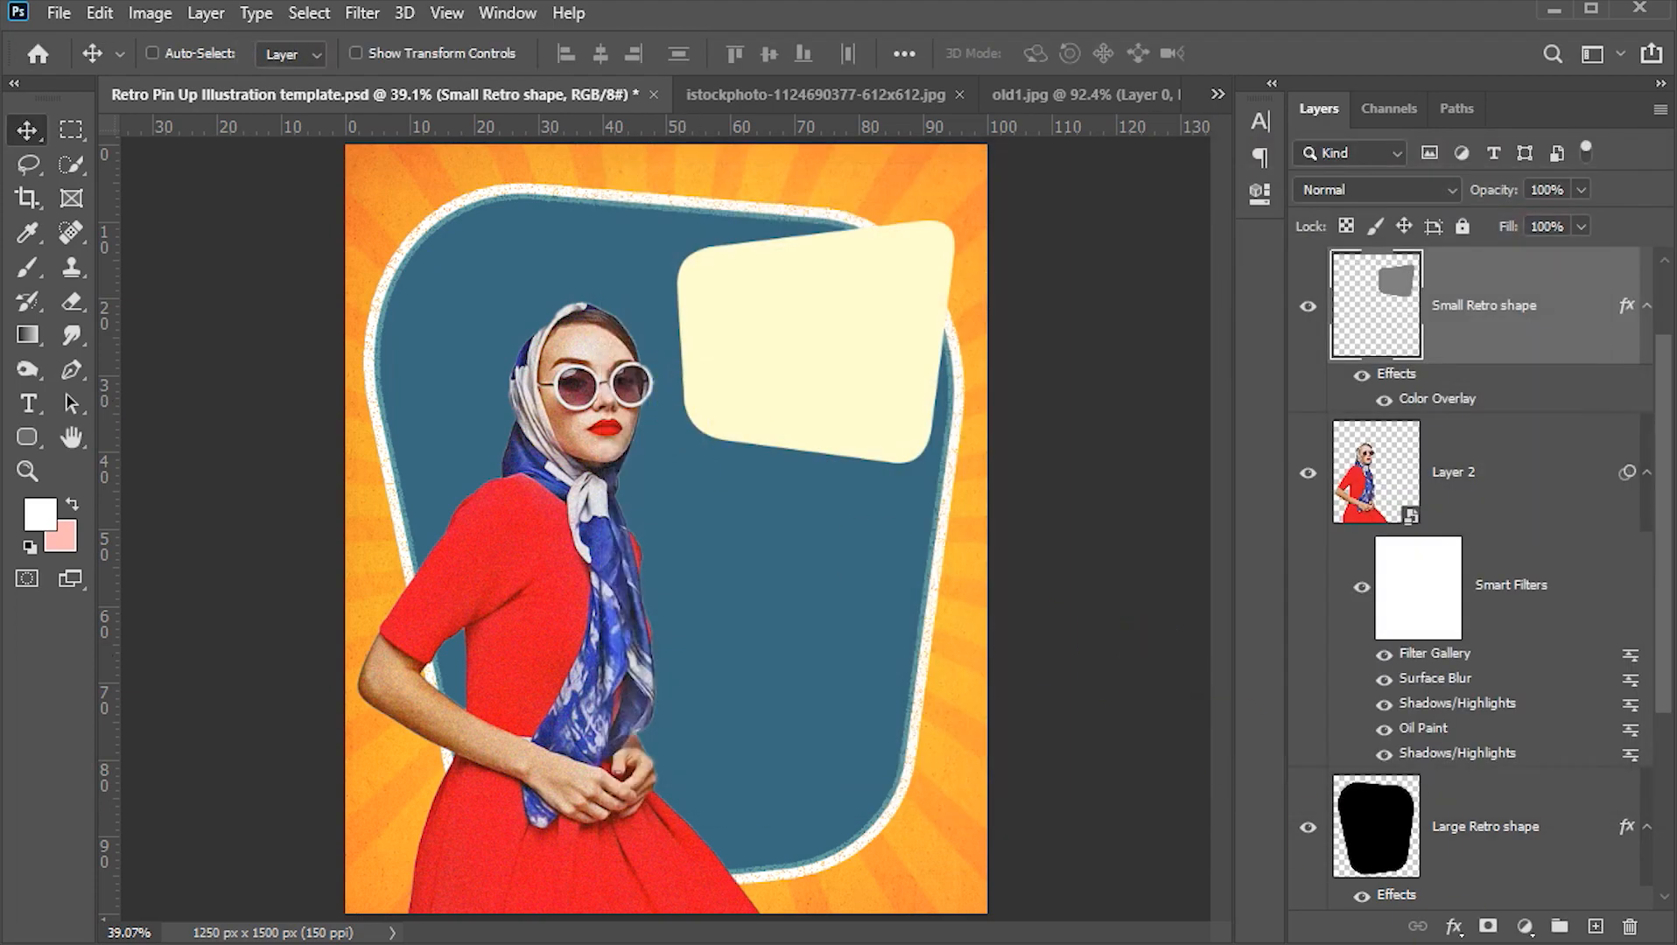
# - Outline the Small Retro shape on a new layer above it with a centered 3 px black stroke, and clear the selection
pyautogui.click(1594, 928)
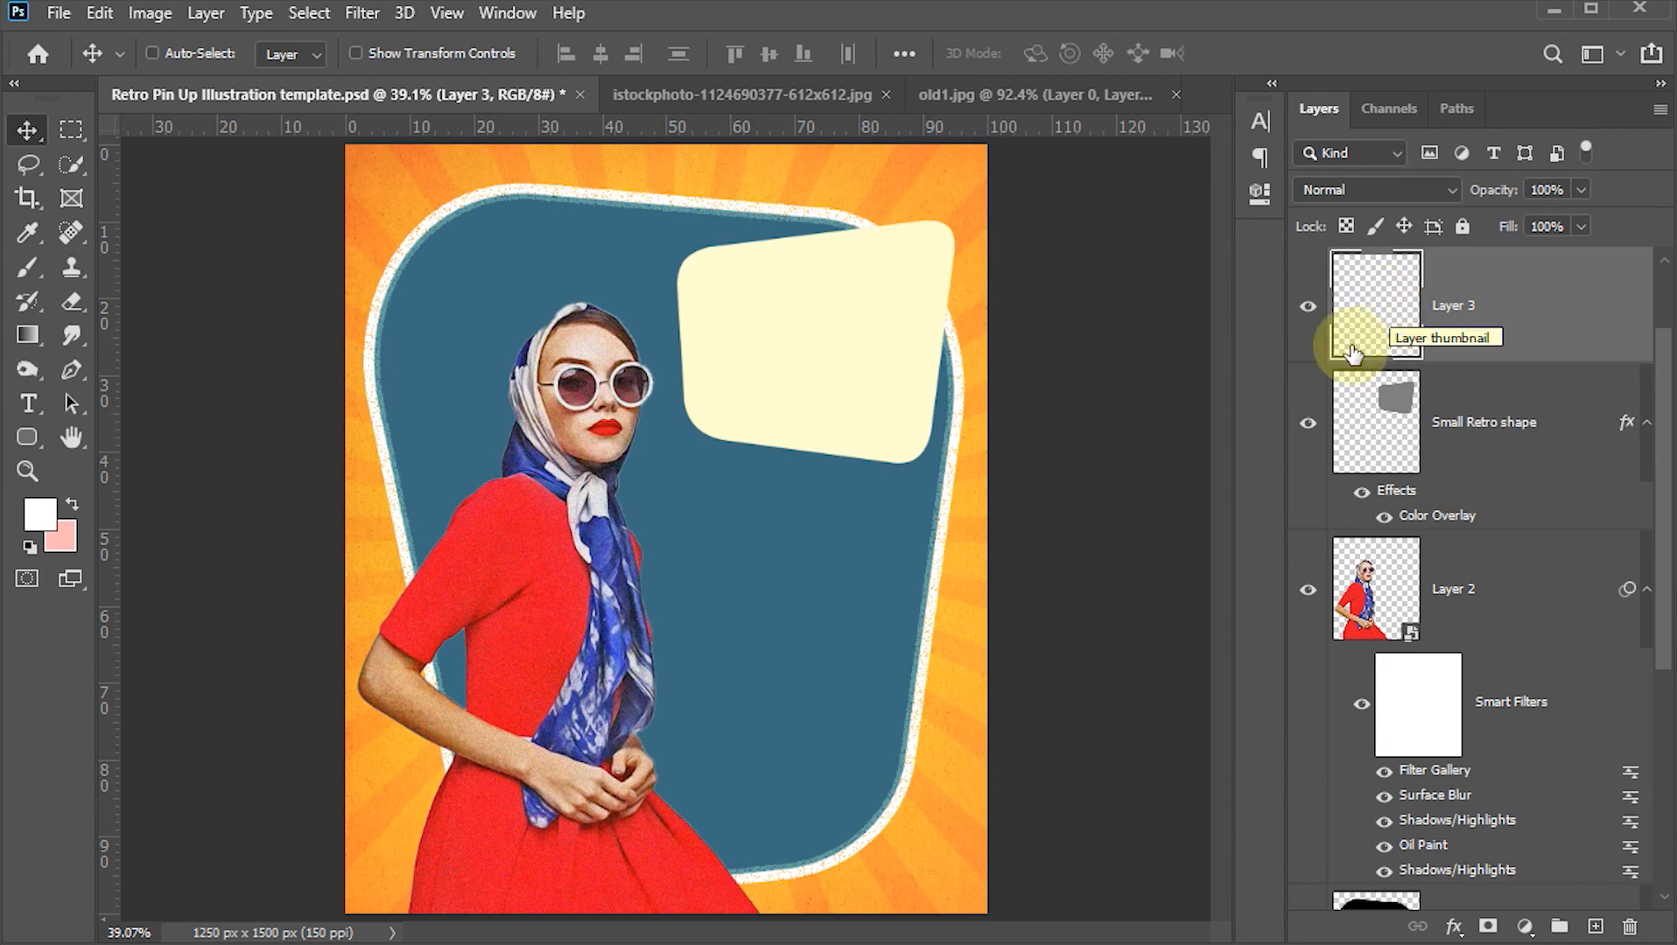
pyautogui.moveTo(1393, 415); pyautogui.dragTo(1396, 410)
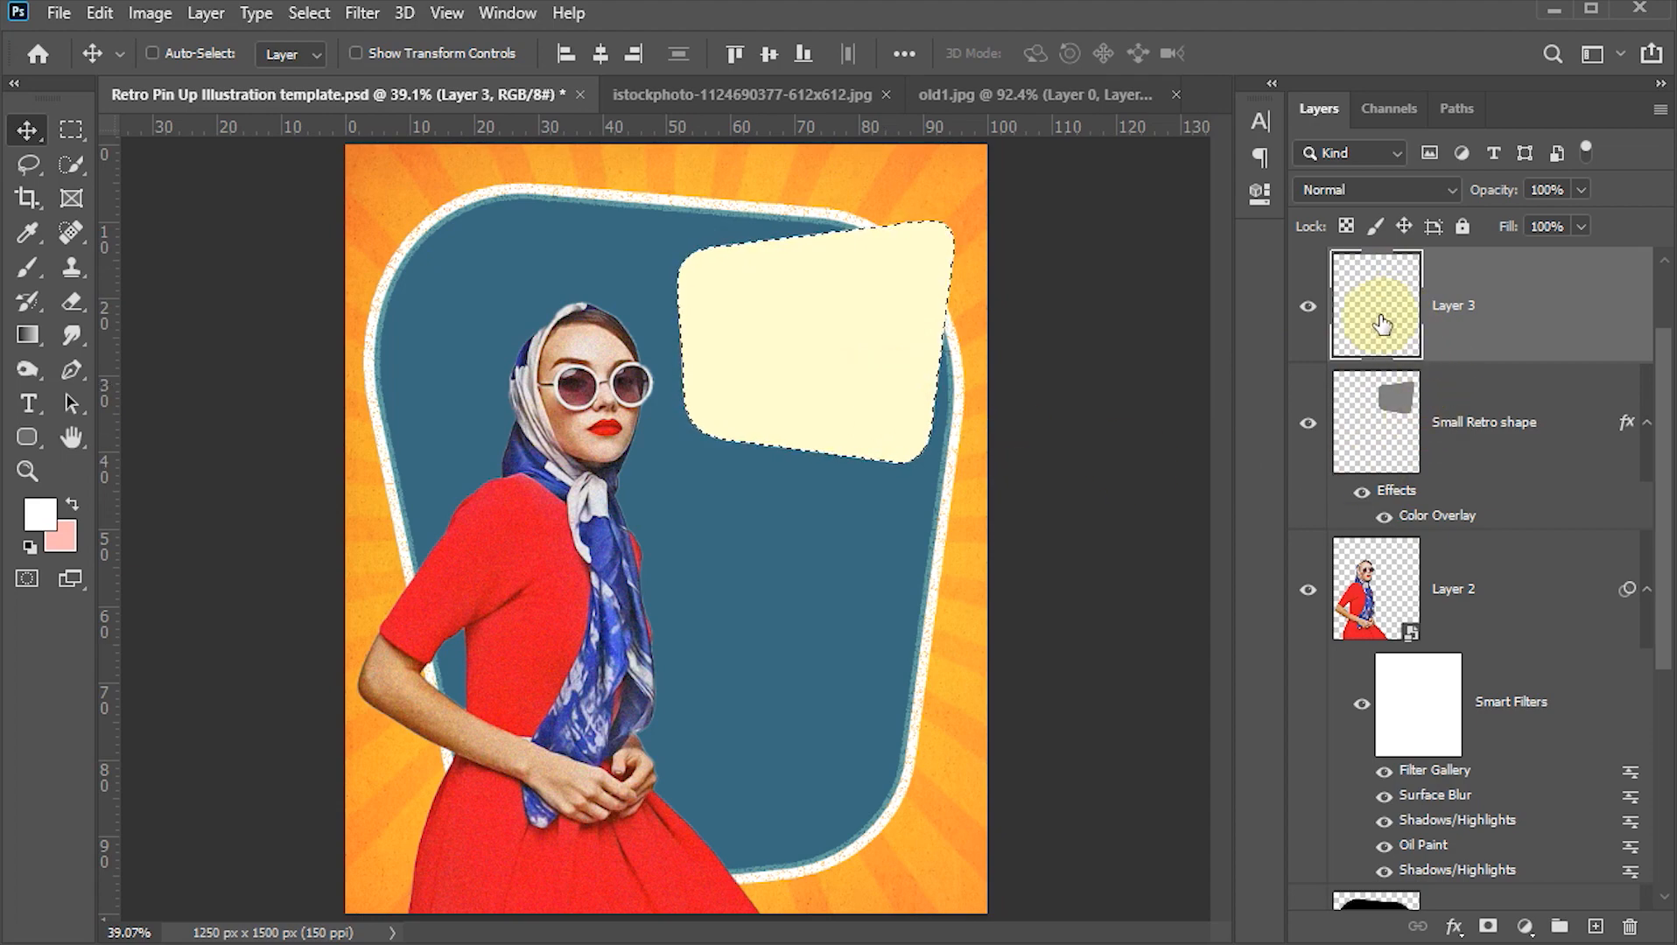
pyautogui.click(100, 13)
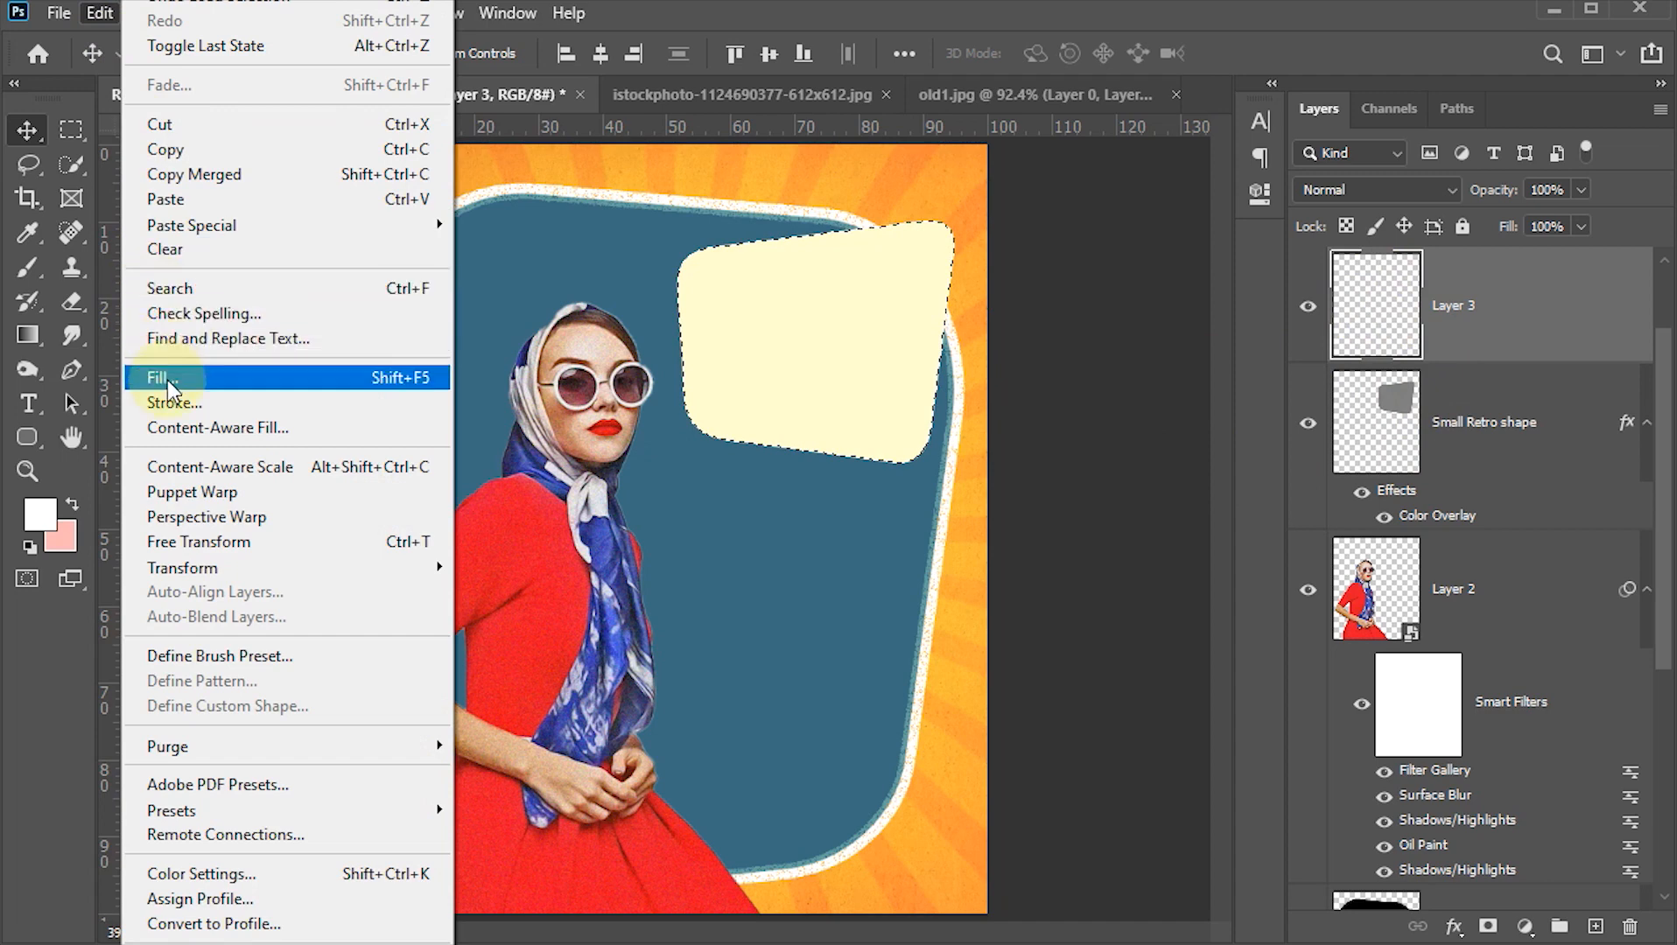
pyautogui.click(172, 402)
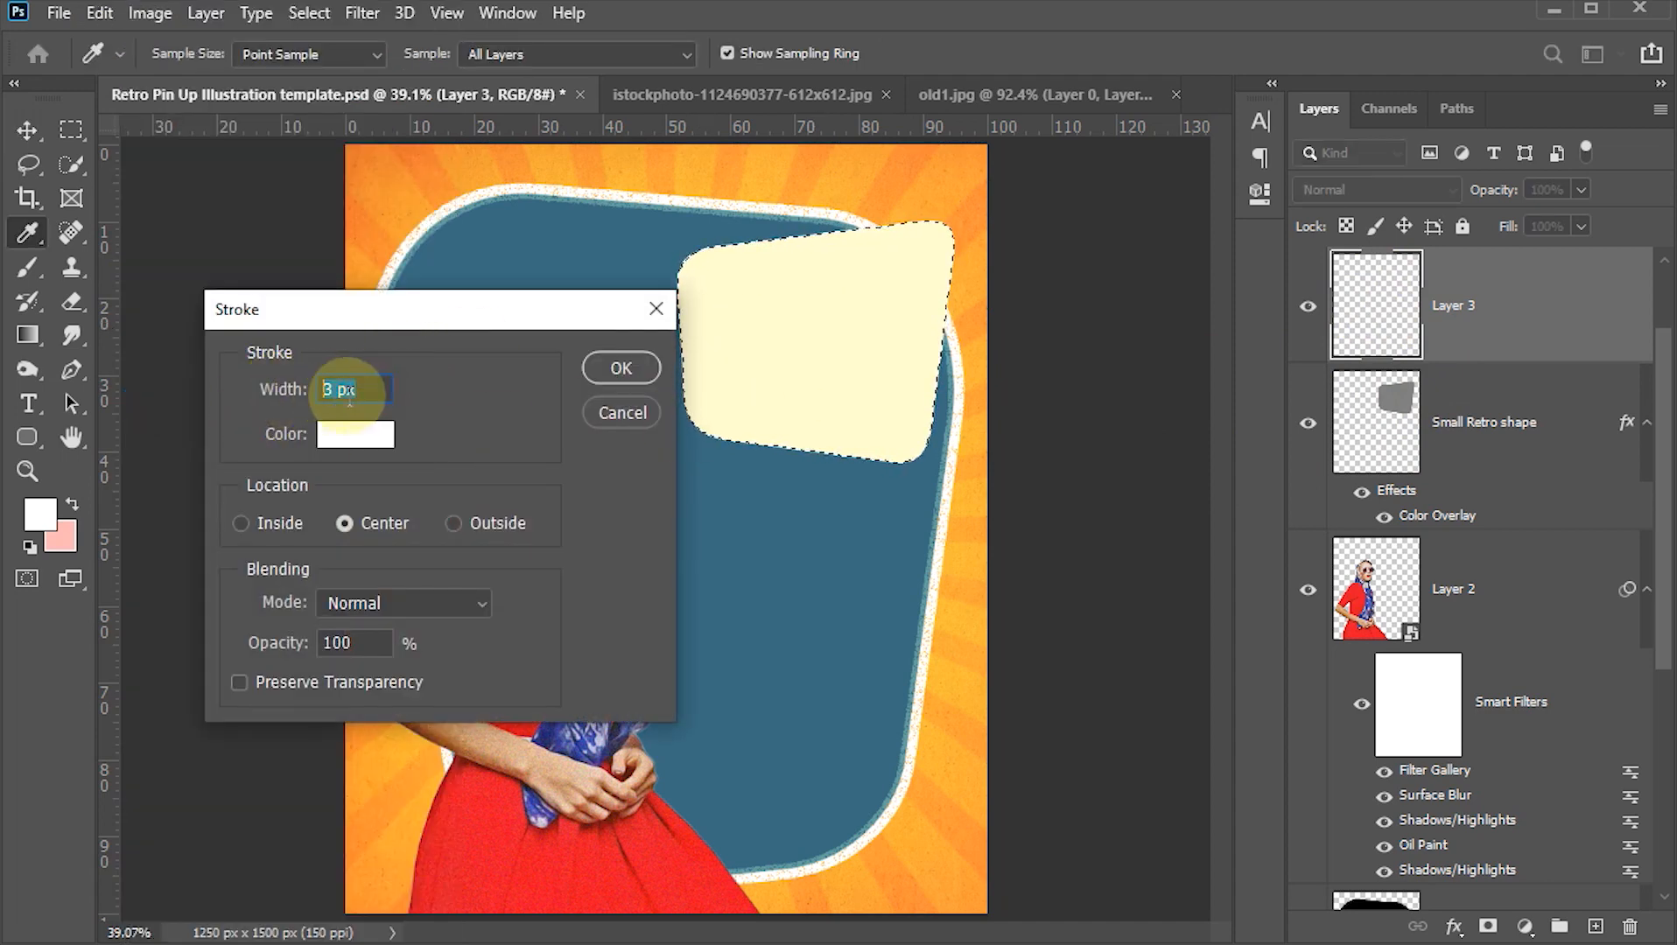
pyautogui.write('3')
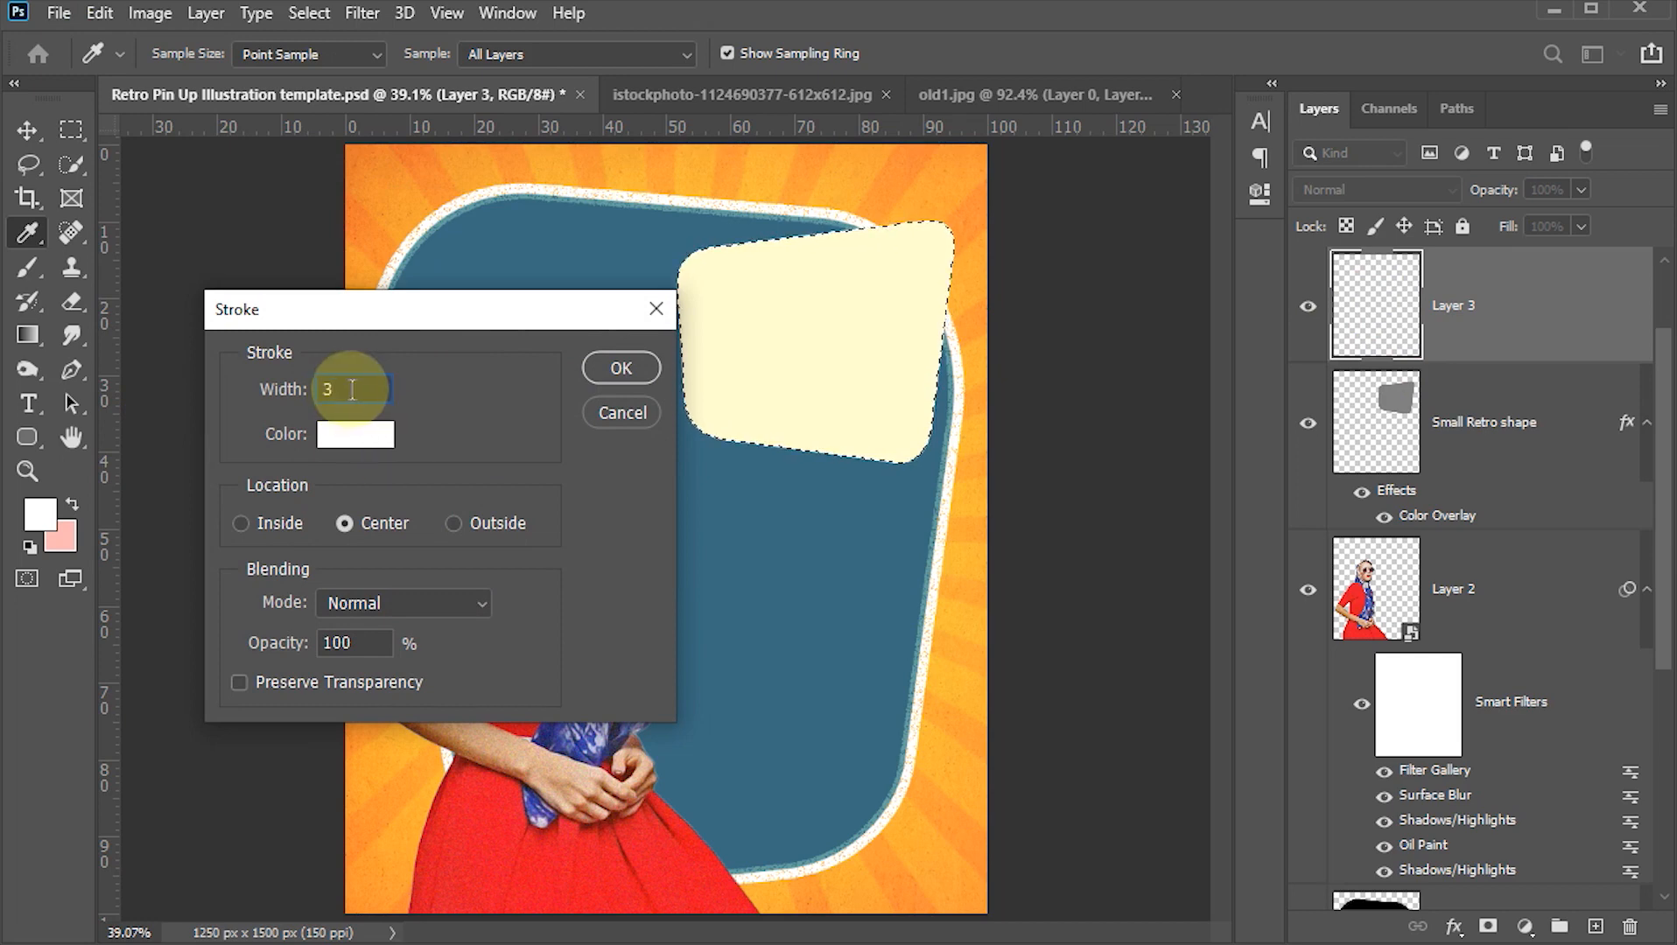
pyautogui.click(353, 442)
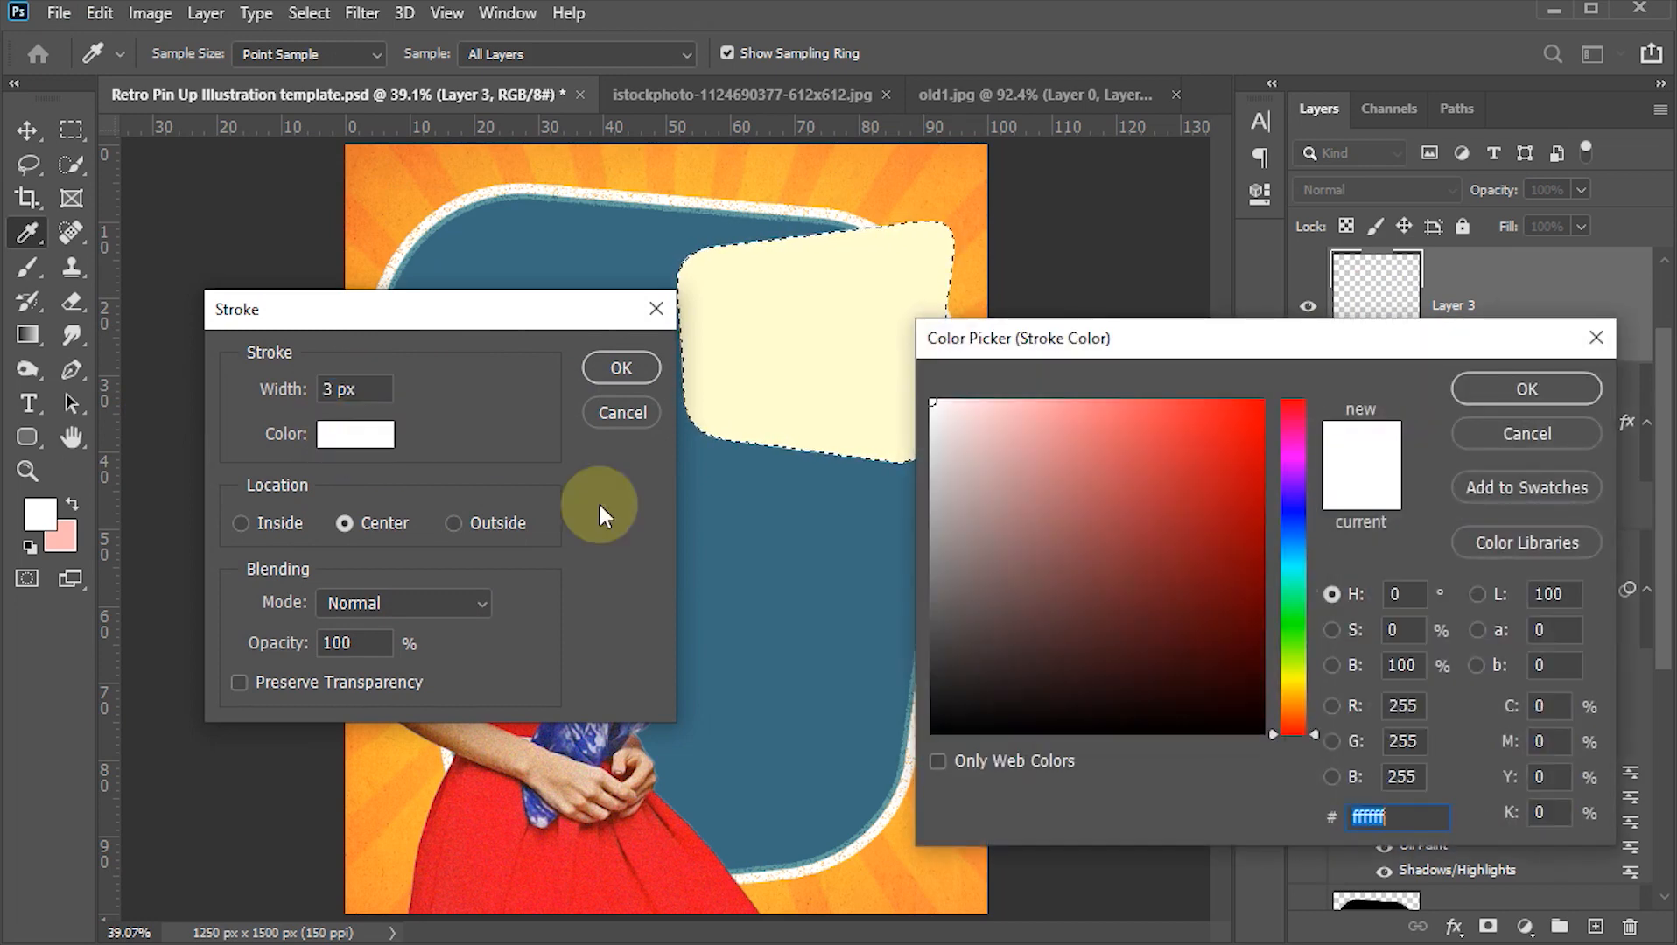
pyautogui.click(1068, 586)
pyautogui.moveTo(1184, 685); pyautogui.dragTo(1273, 759)
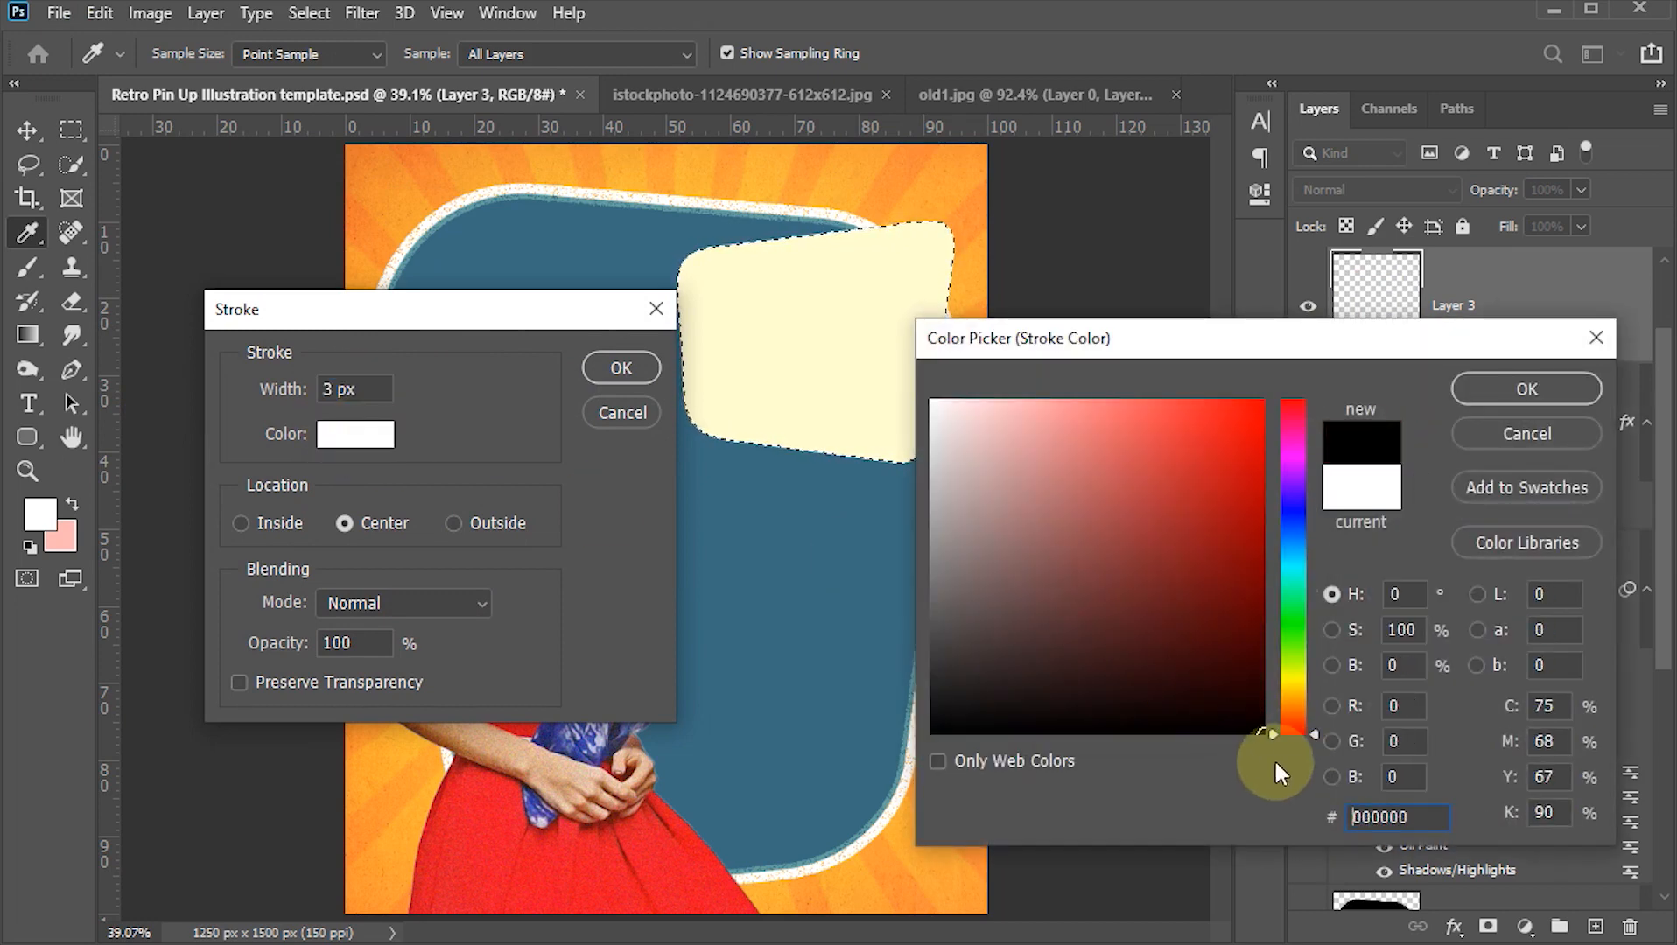
pyautogui.click(1506, 385)
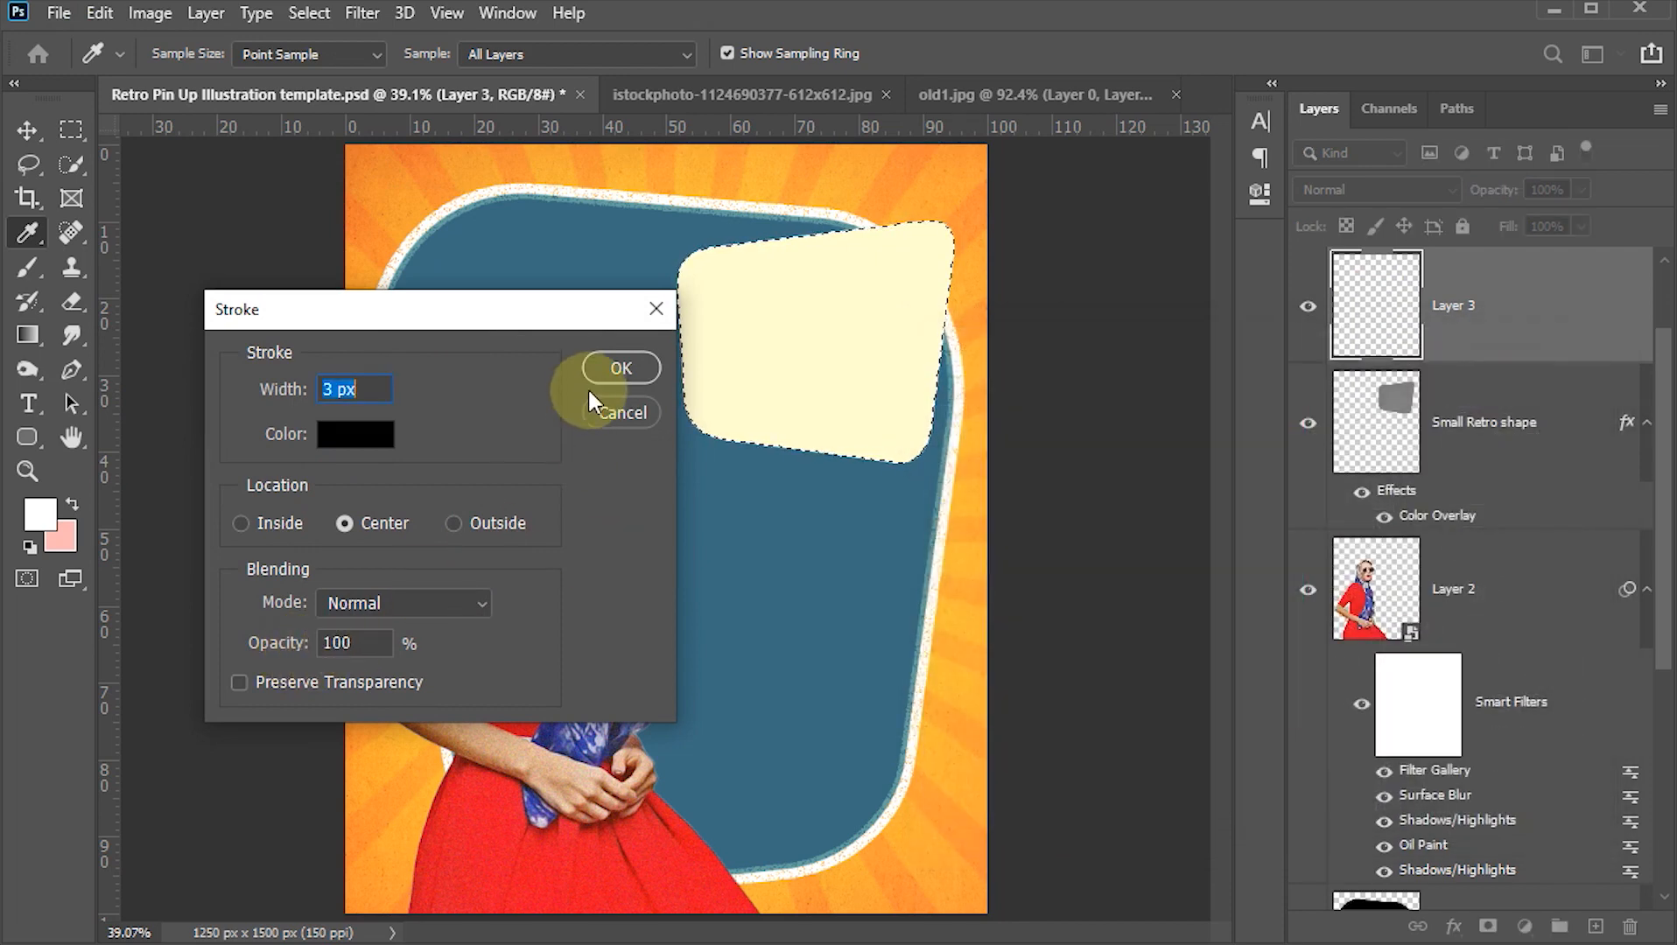
pyautogui.click(616, 368)
pyautogui.press('v')
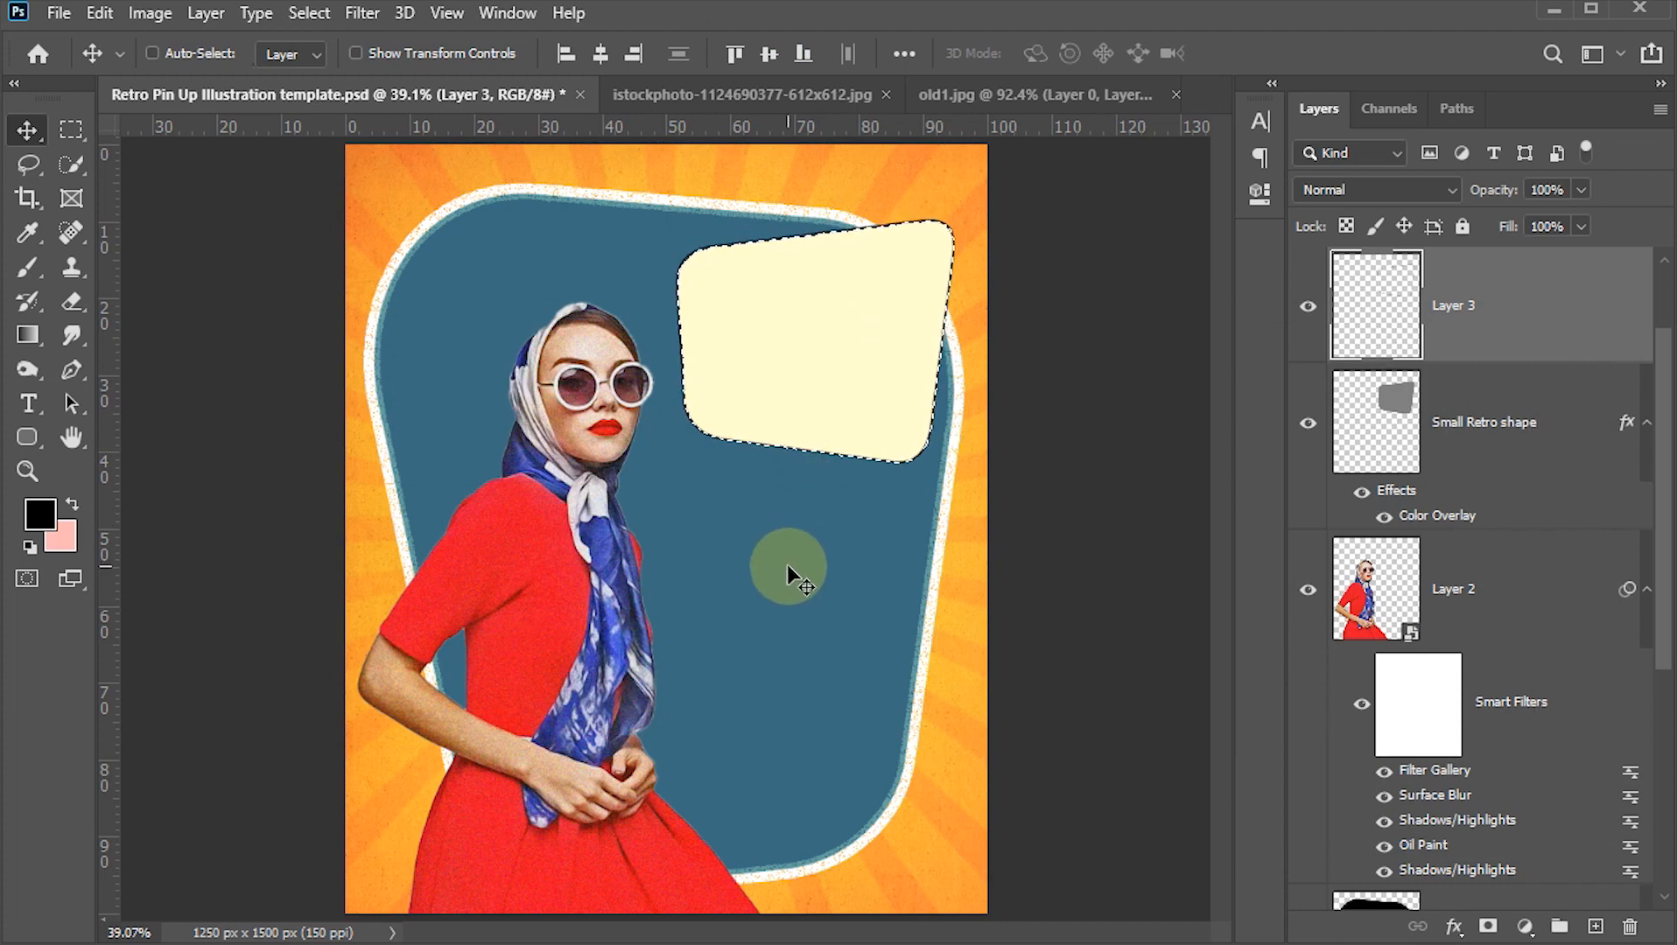
pyautogui.press('ctrl')
pyautogui.hotkey('ctrl', 'd')
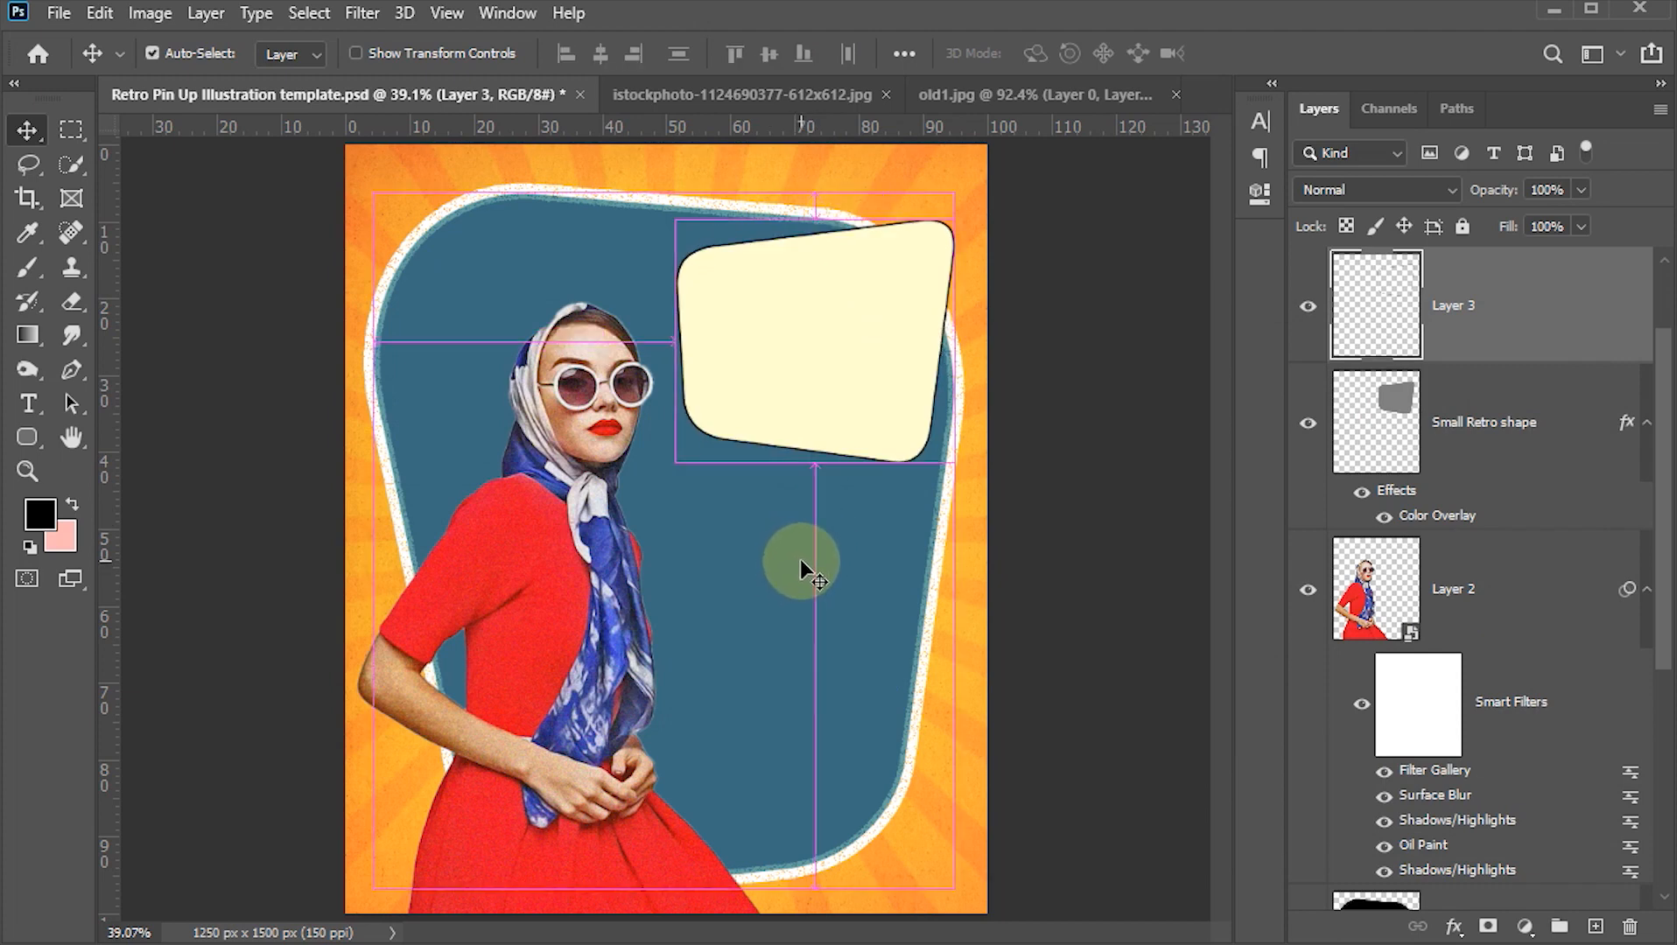
# - Flip the black outline on Layer 3 horizontally and set the layer's blend mode to Color Burn
pyautogui.hotkey('ctrl', 't')
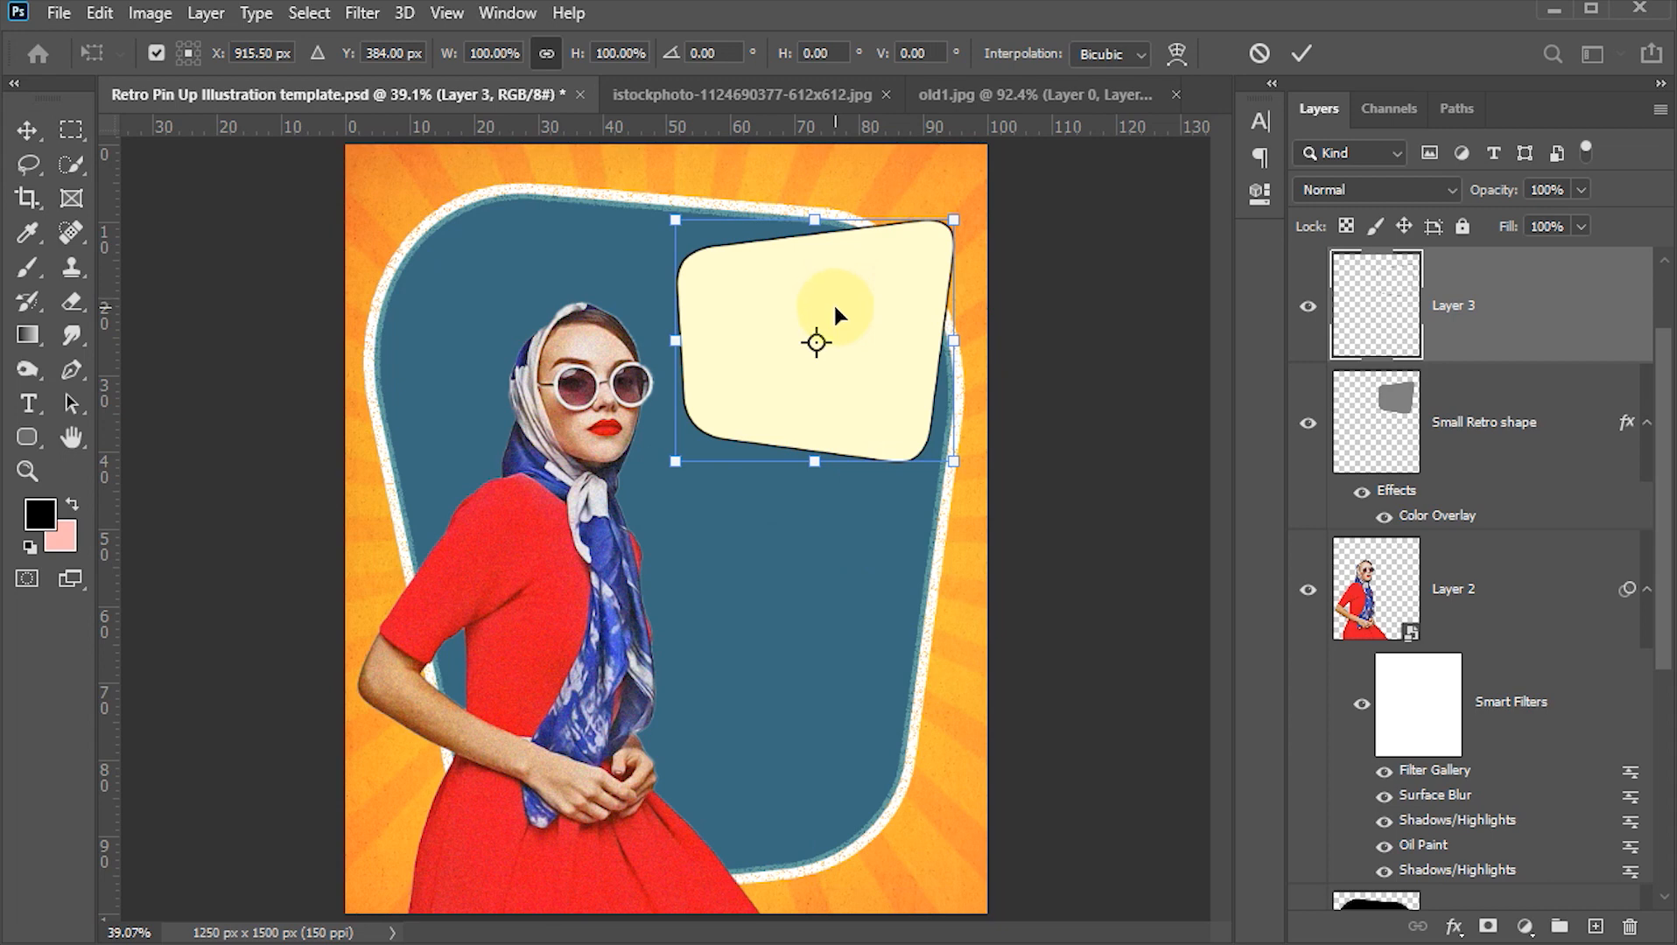
pyautogui.rightClick(852, 394)
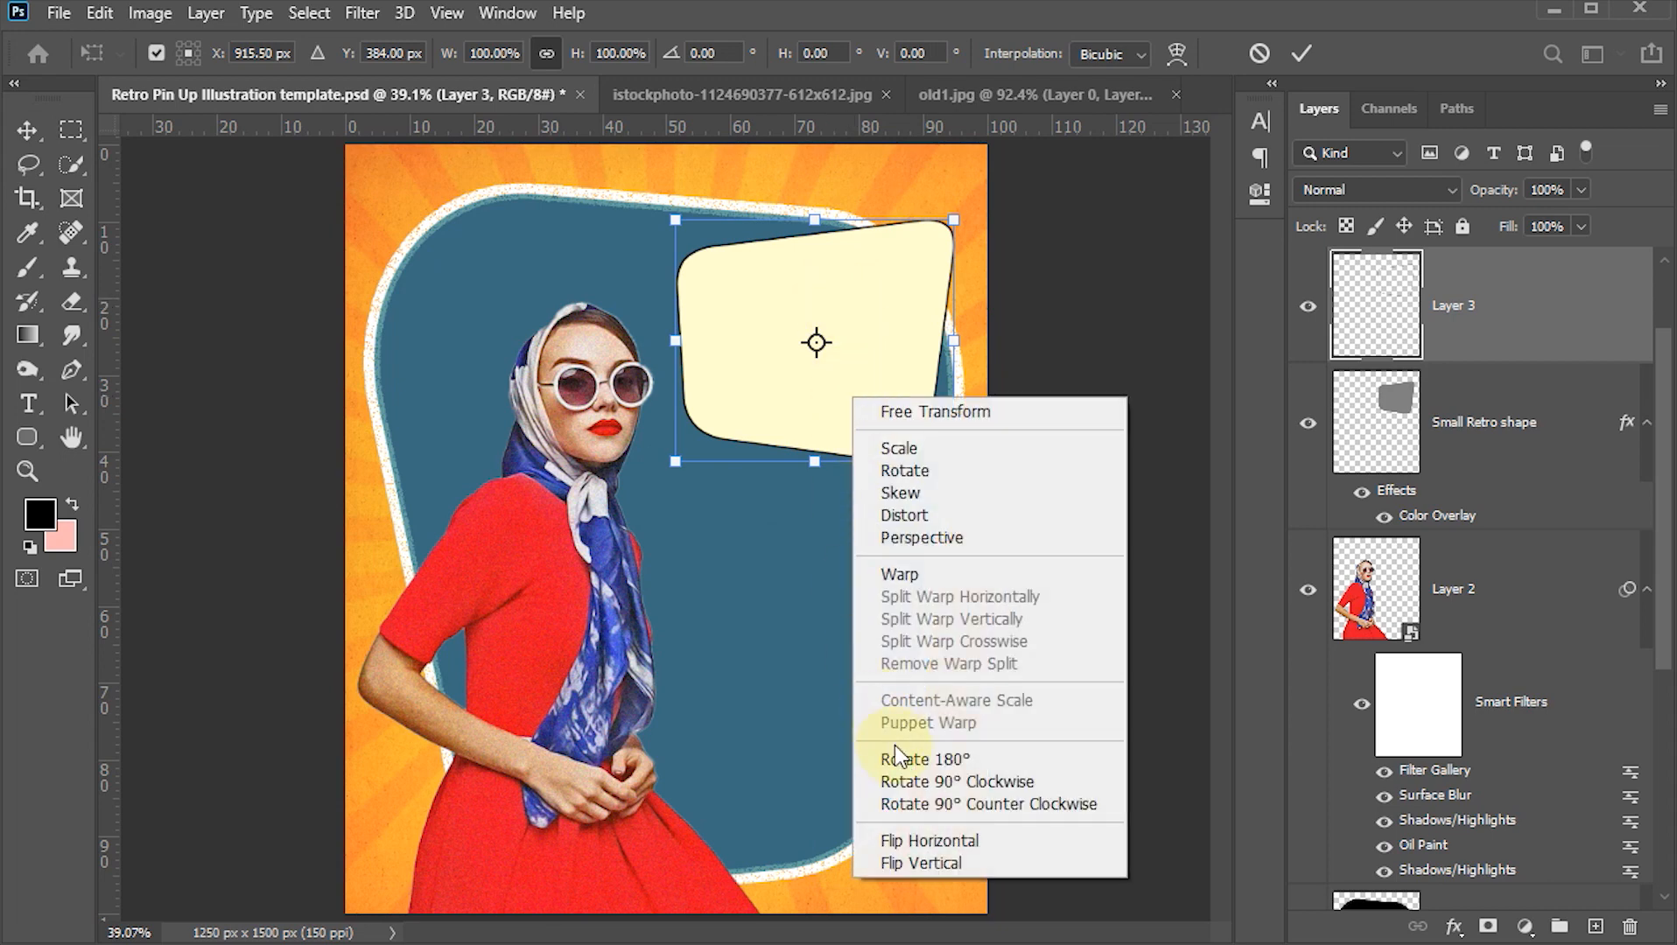
pyautogui.click(915, 840)
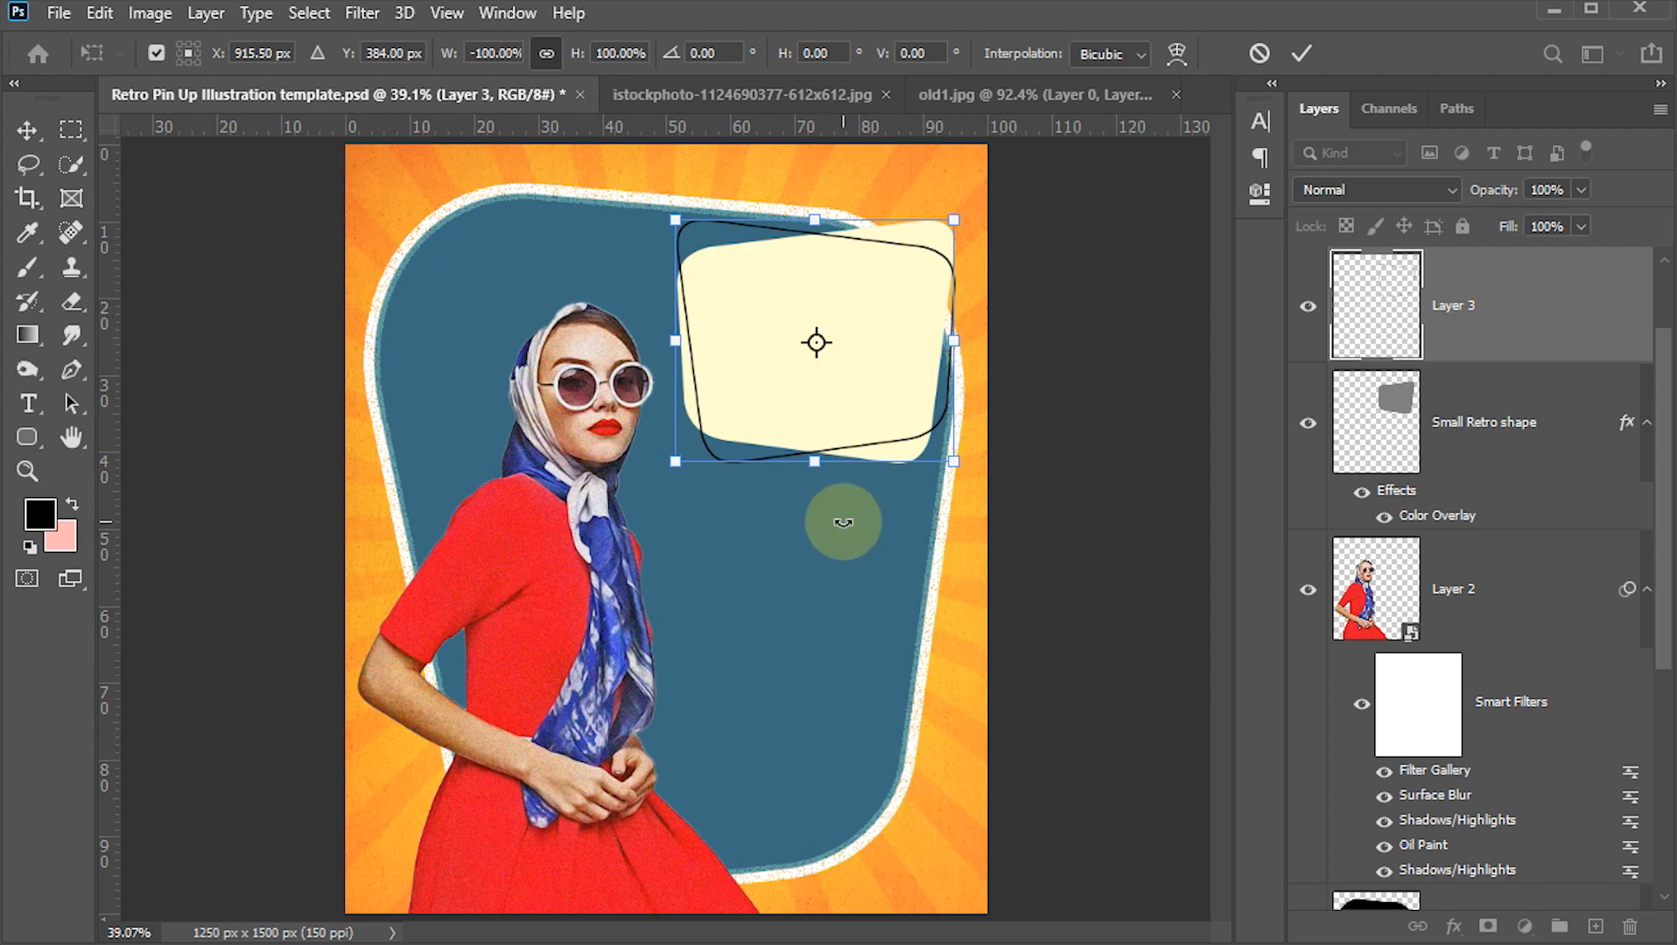
pyautogui.click(1299, 52)
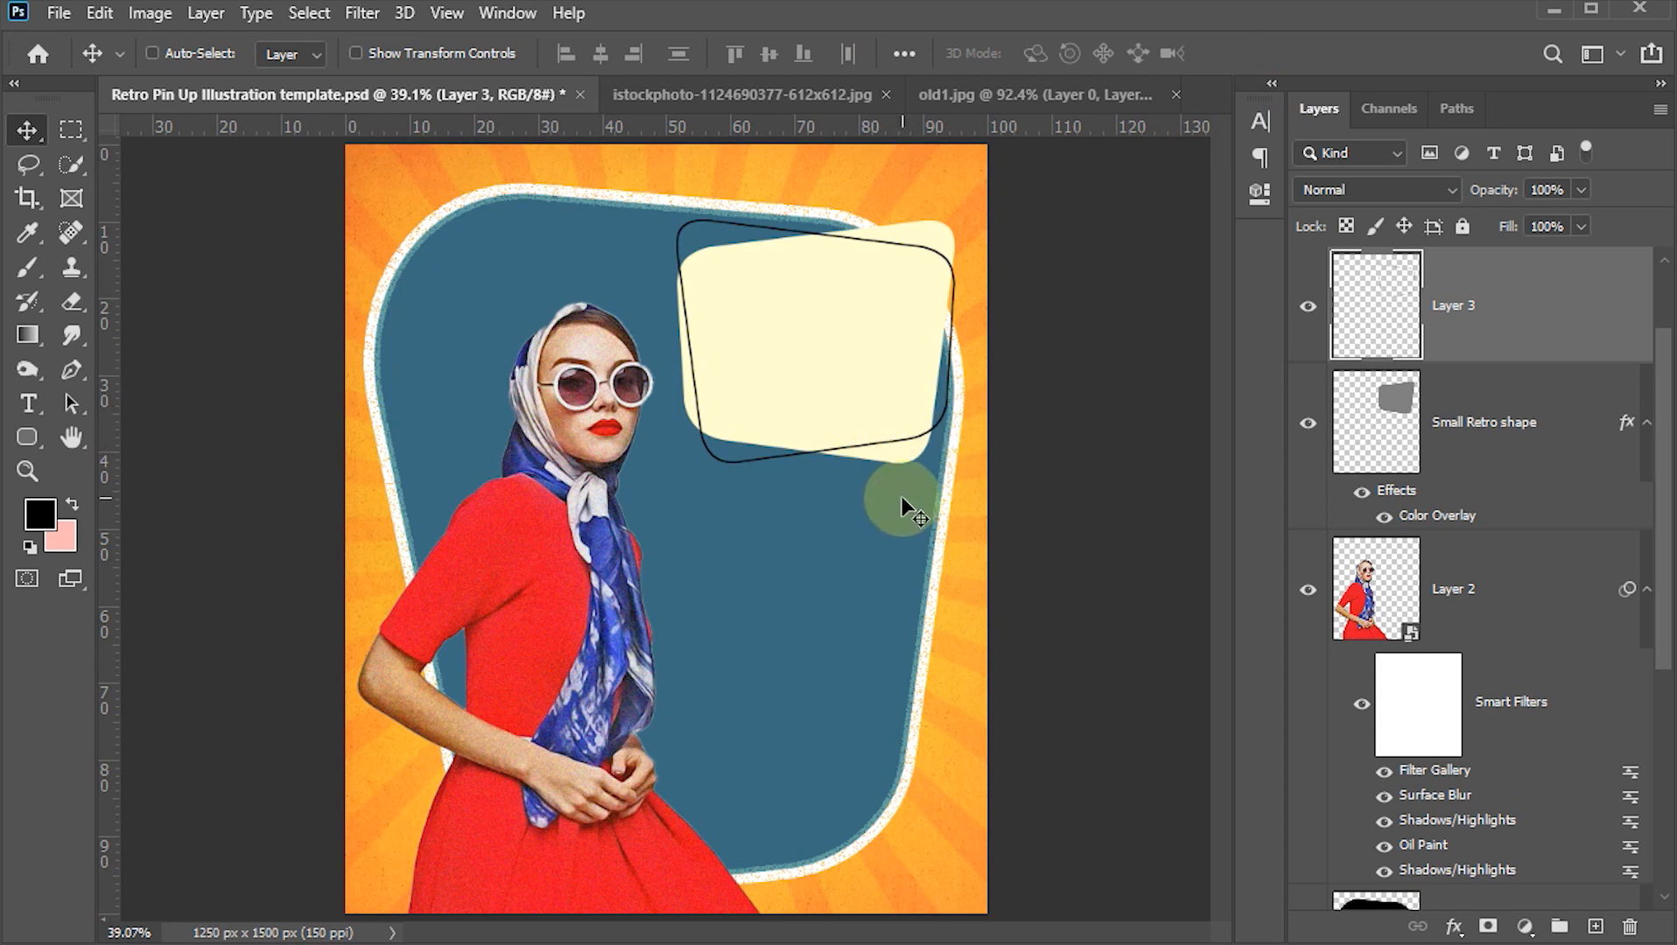
pyautogui.click(1454, 187)
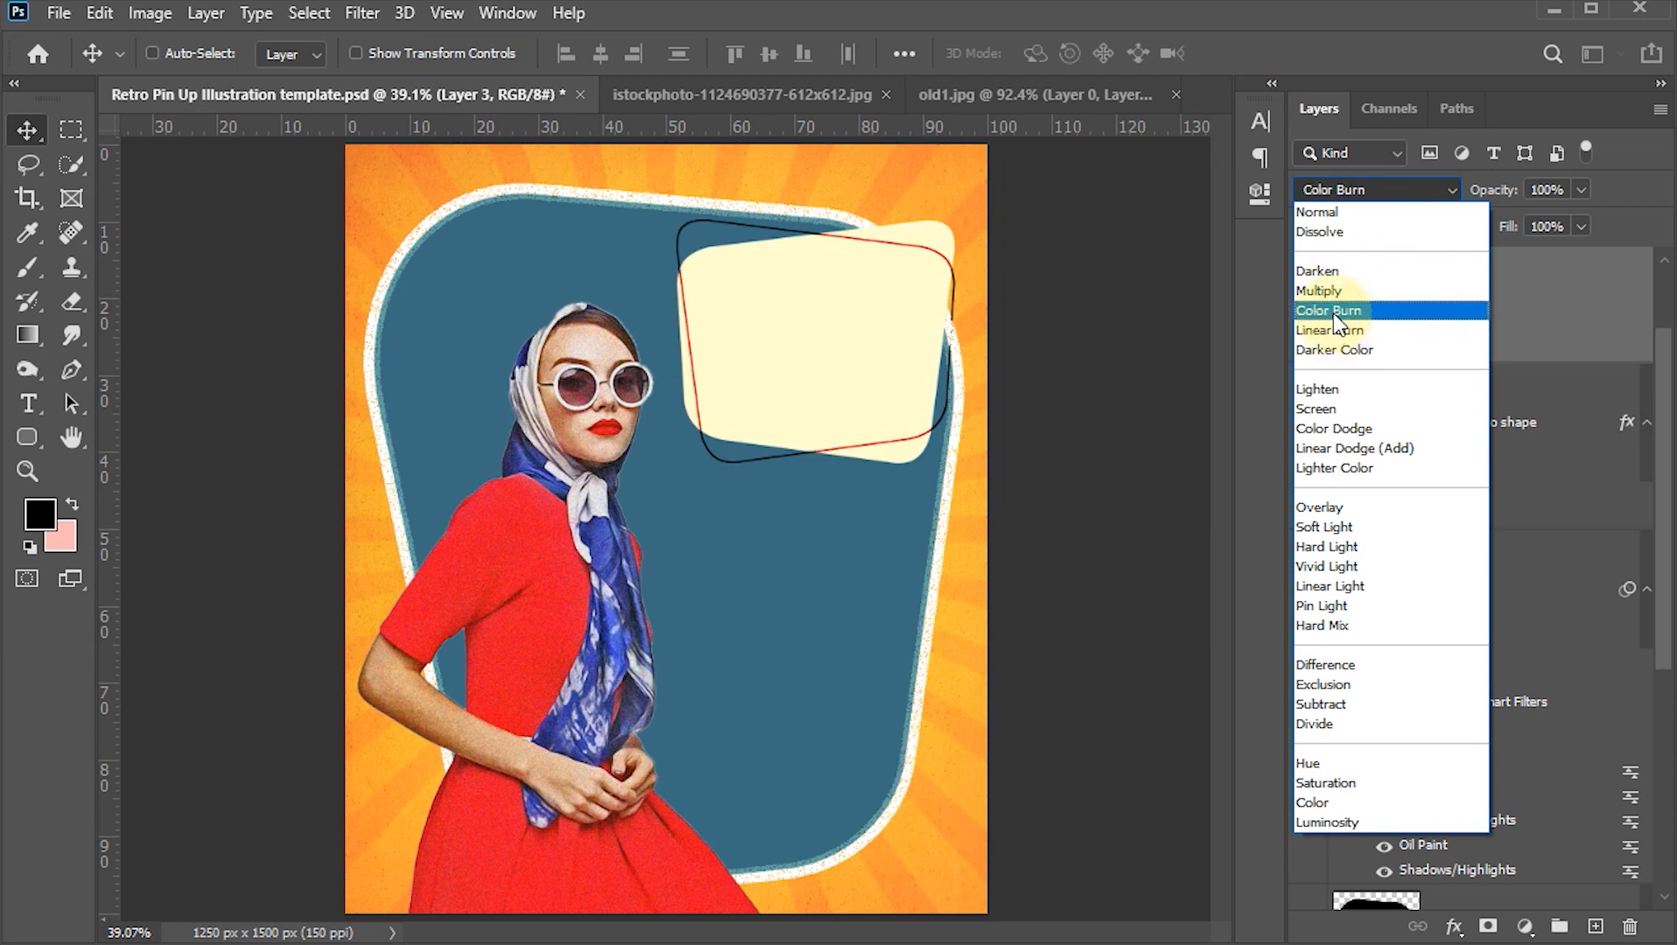
pyautogui.click(1335, 311)
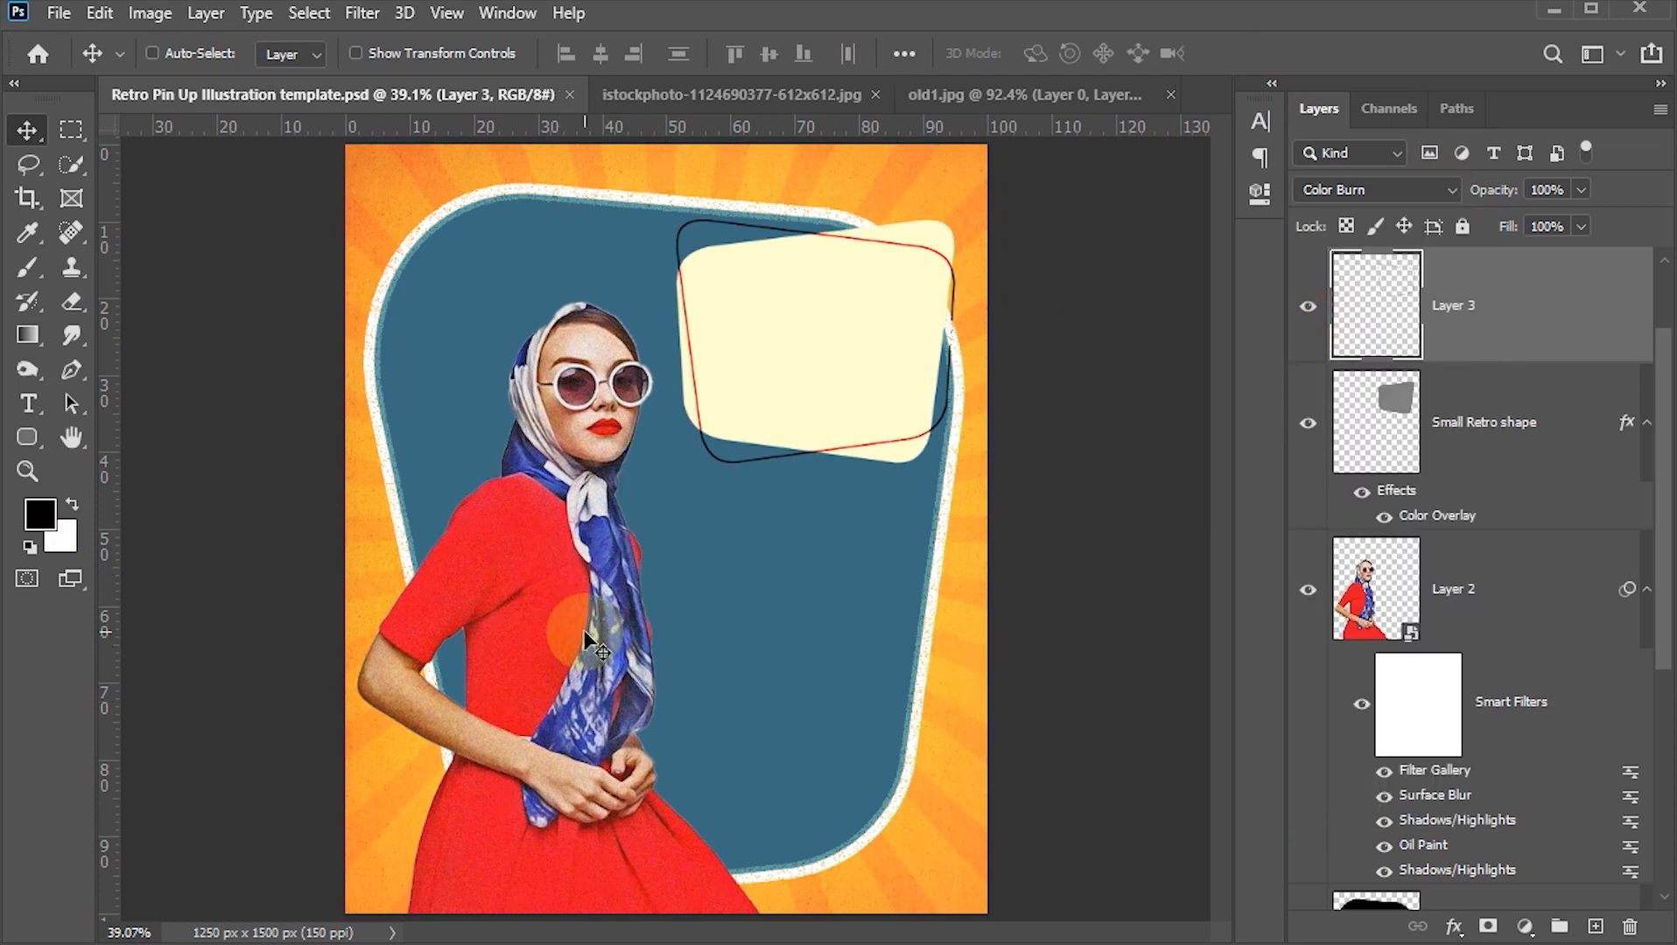
# - Set up the Type tool with the Maiden Orange font at 60 pt, left-aligned, in white #ffffff
pyautogui.press('t')
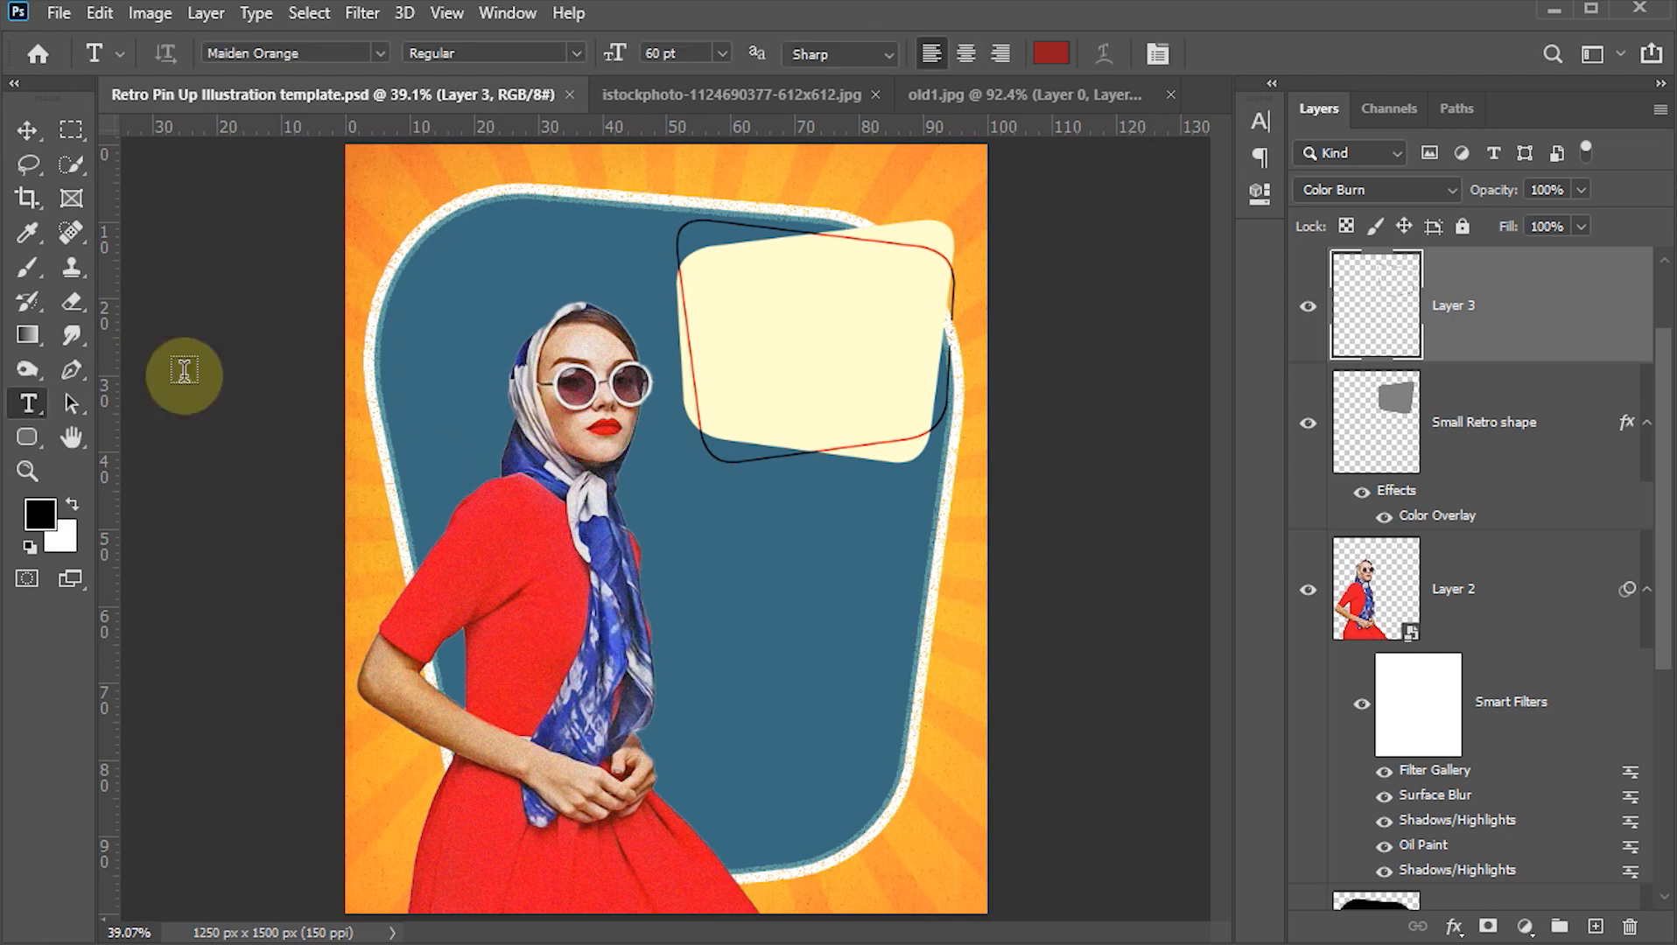
pyautogui.click(30, 404)
pyautogui.click(147, 404)
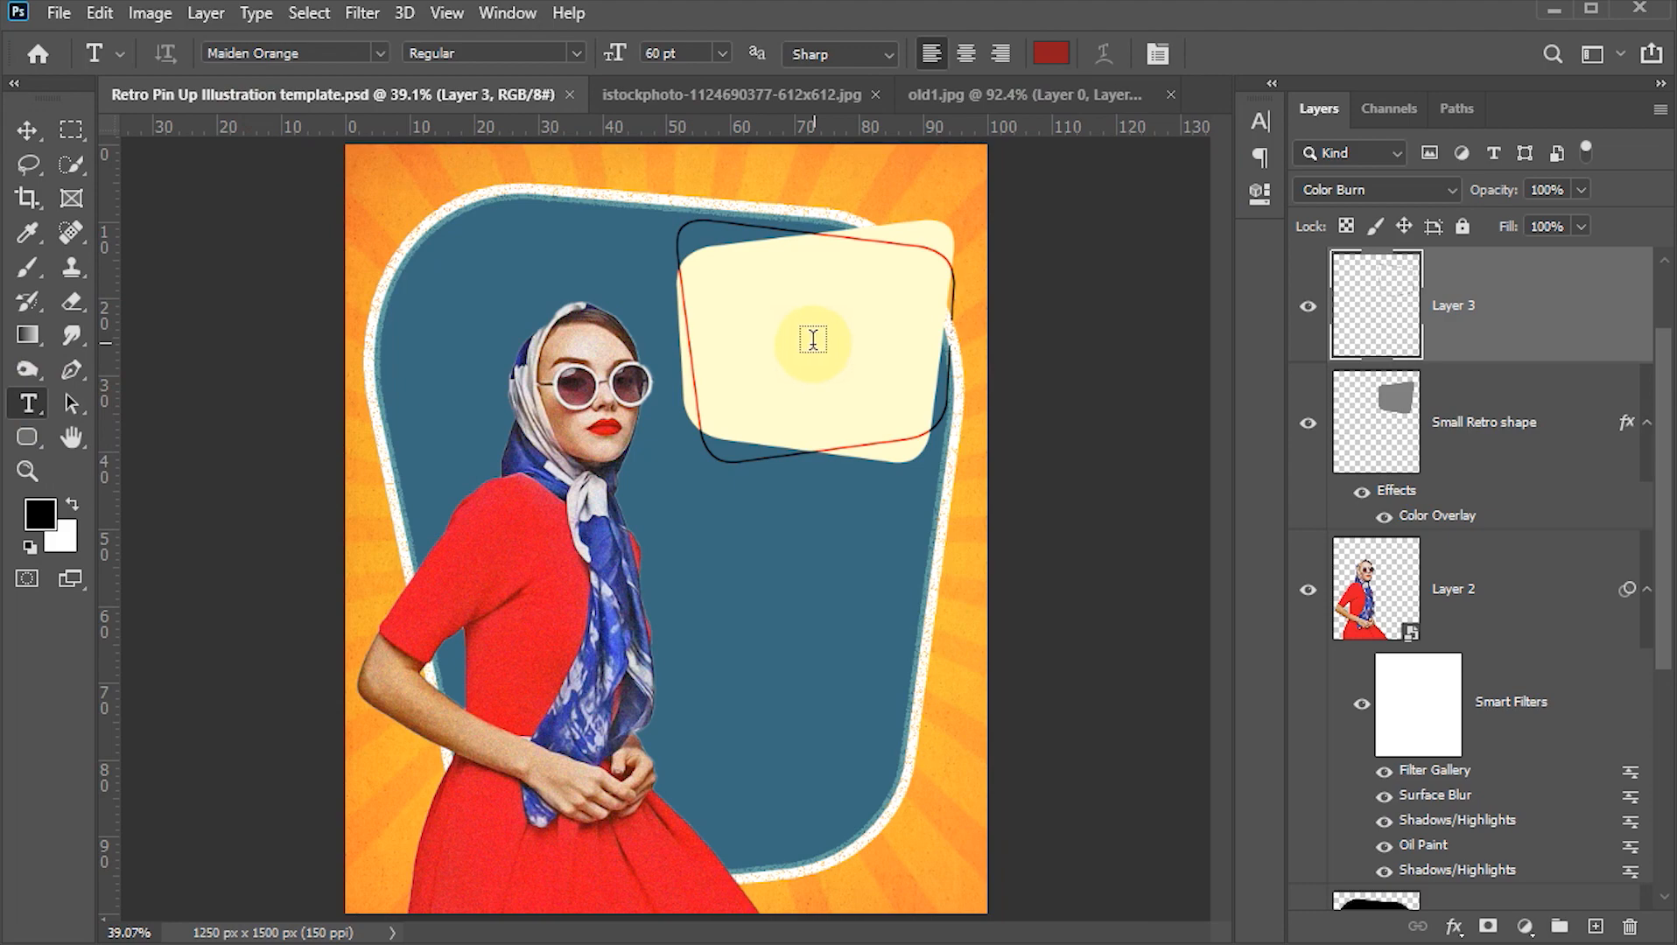
pyautogui.click(381, 53)
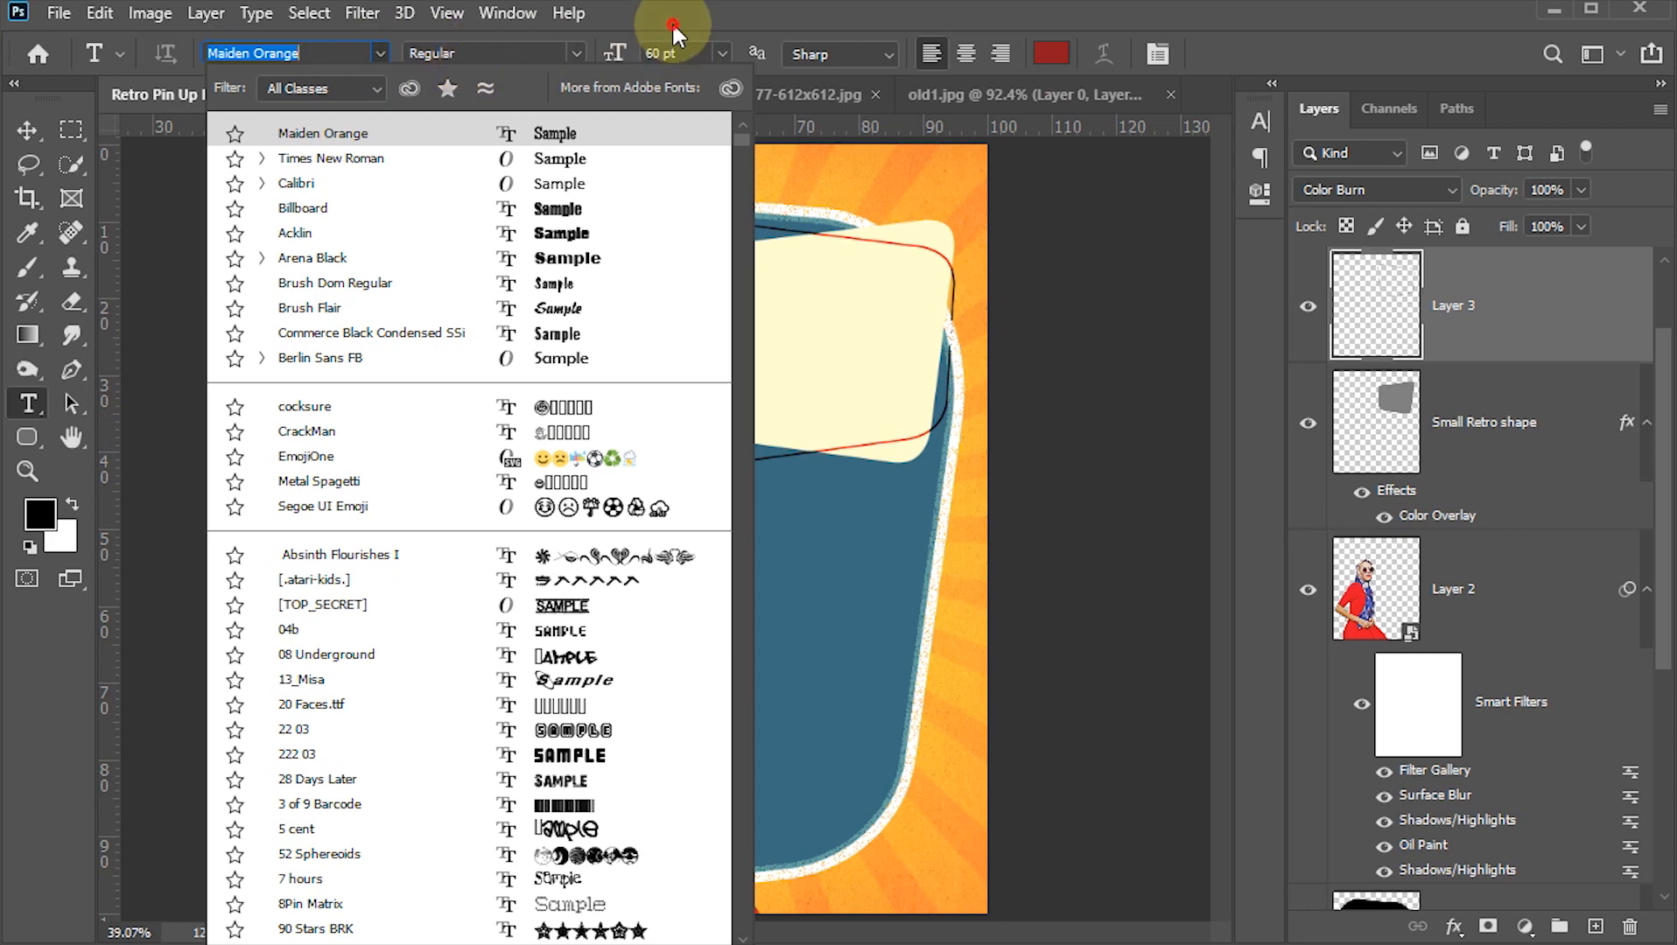
pyautogui.click(681, 53)
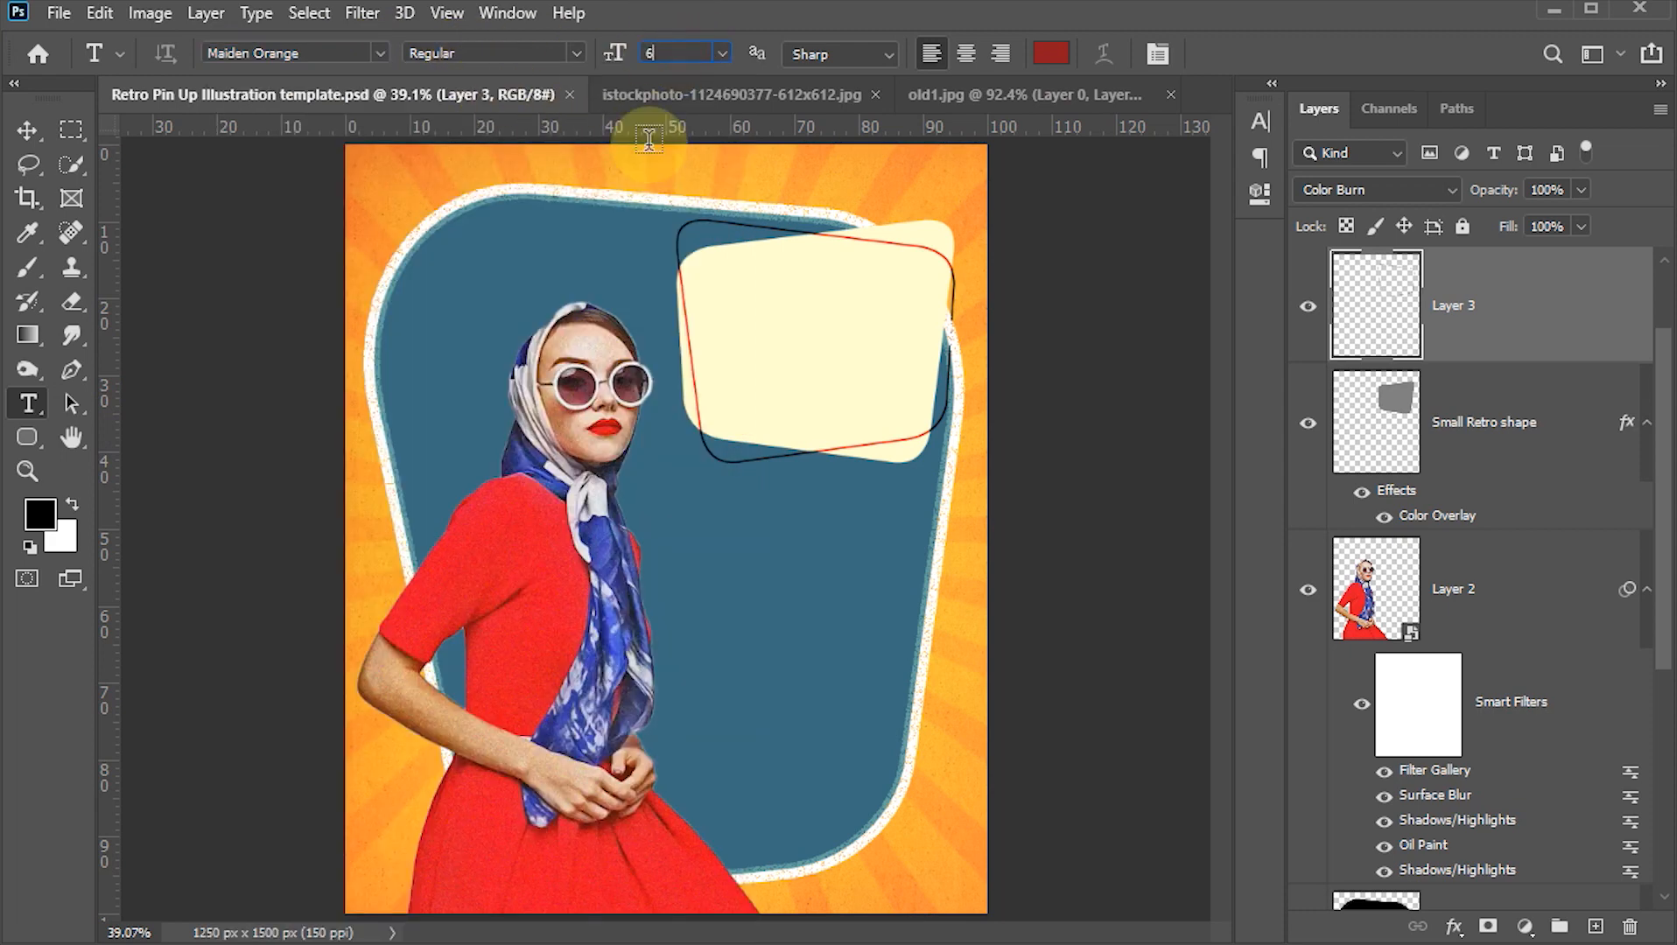
pyautogui.write('60')
pyautogui.click(931, 58)
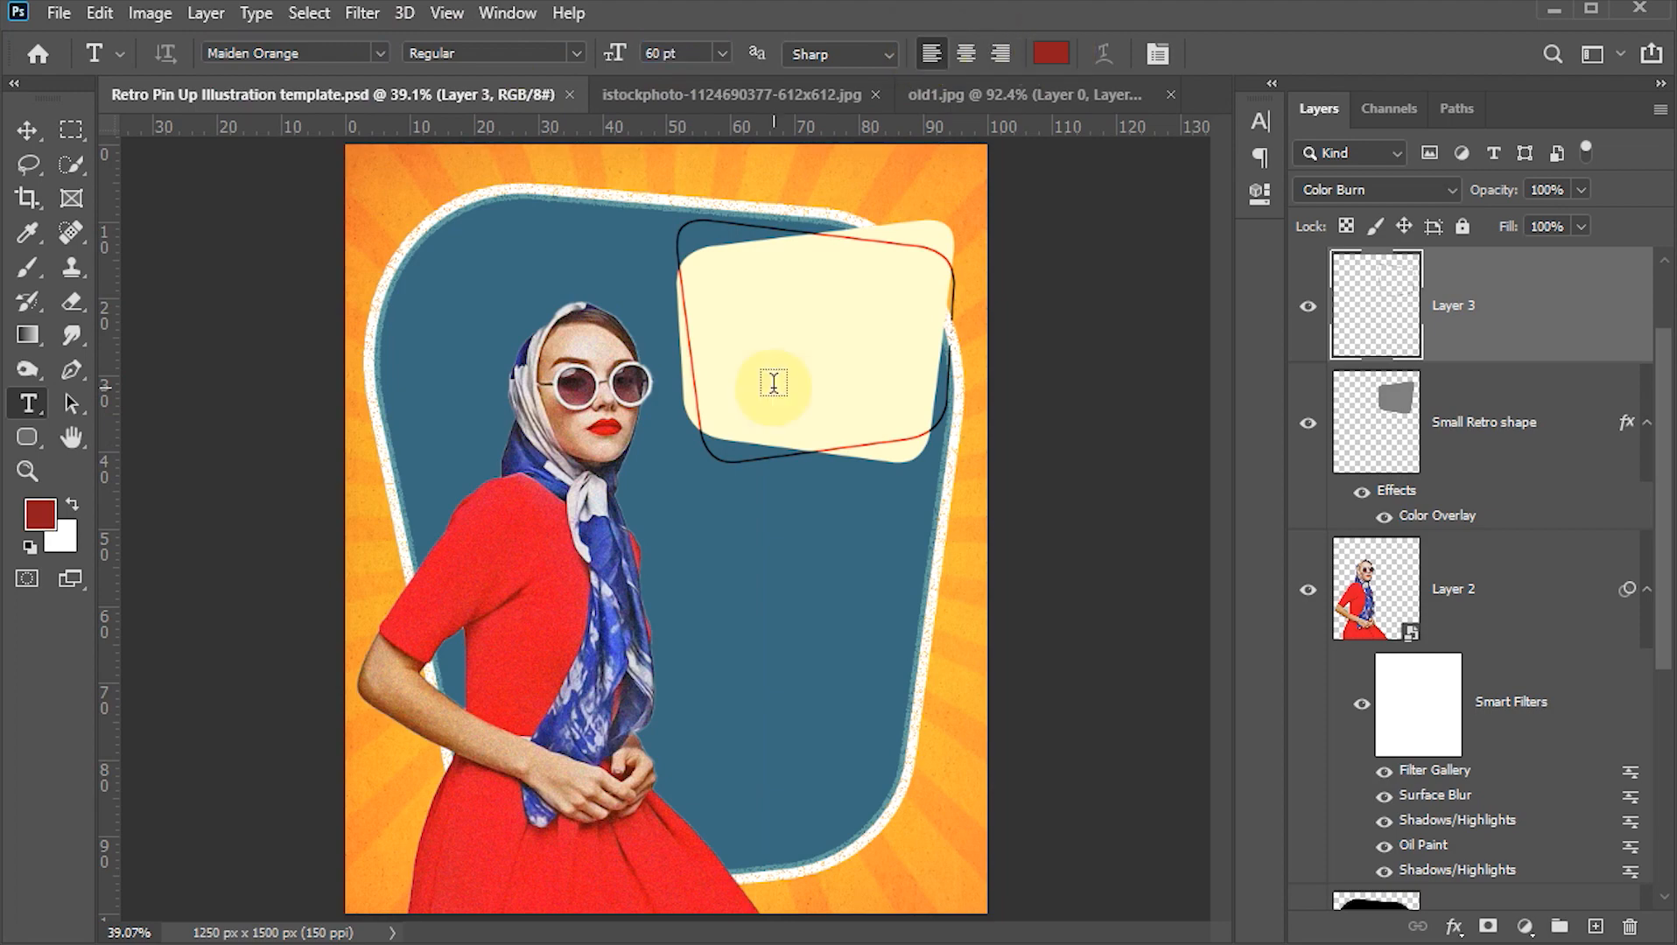
pyautogui.click(1051, 58)
pyautogui.click(877, 352)
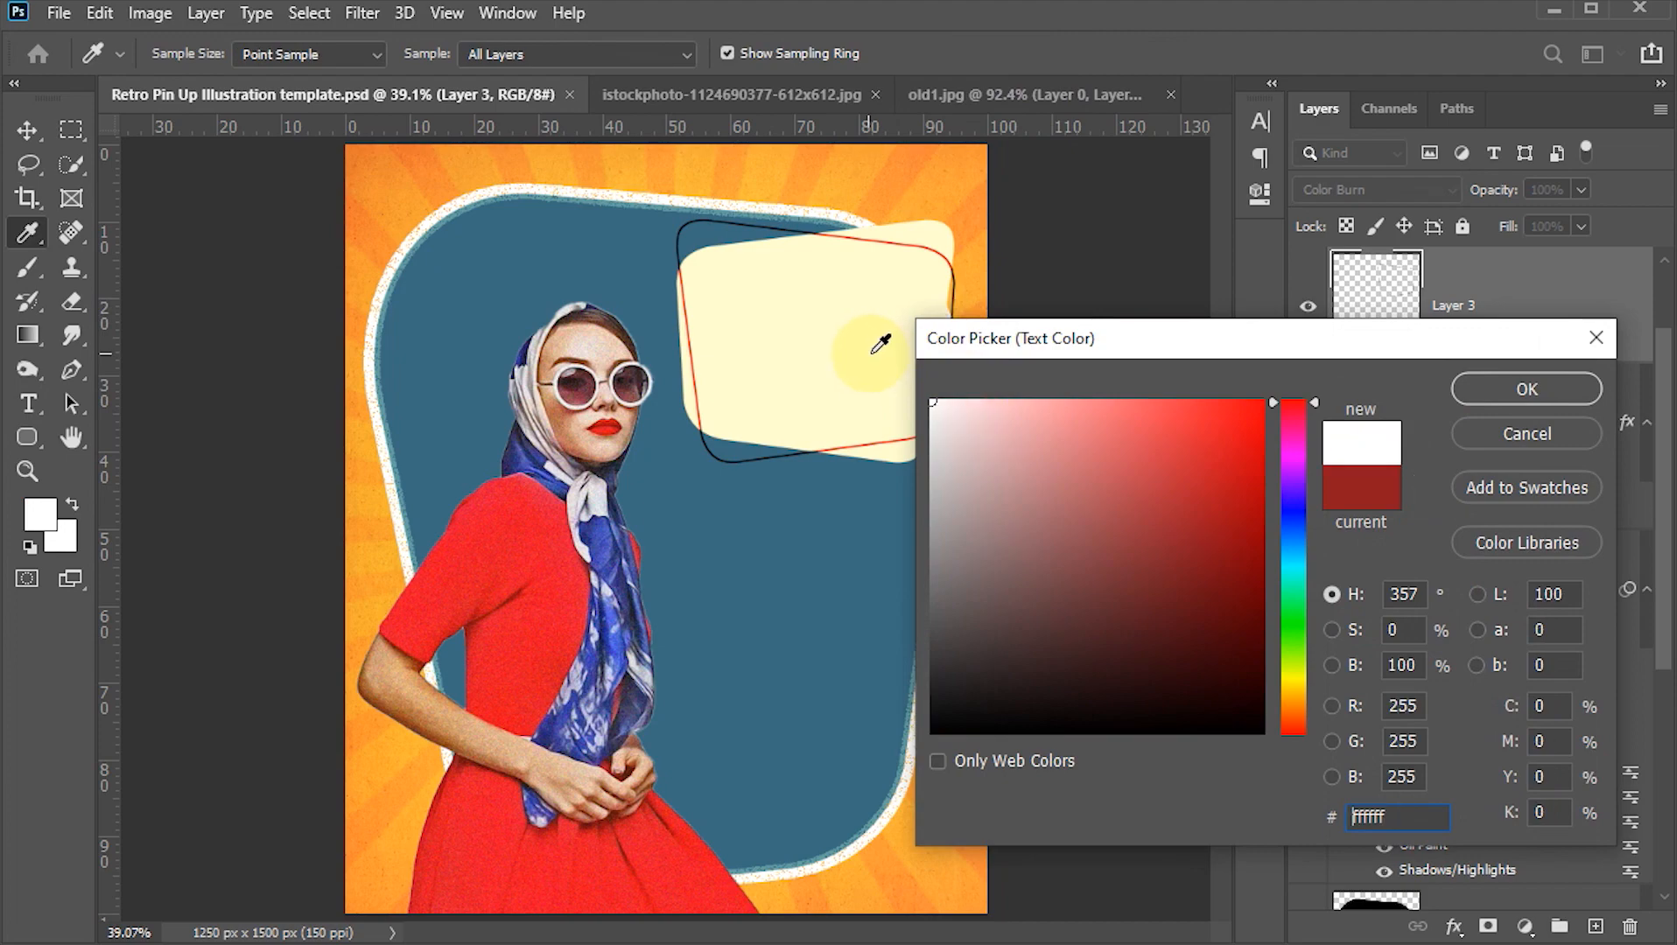
pyautogui.click(1540, 385)
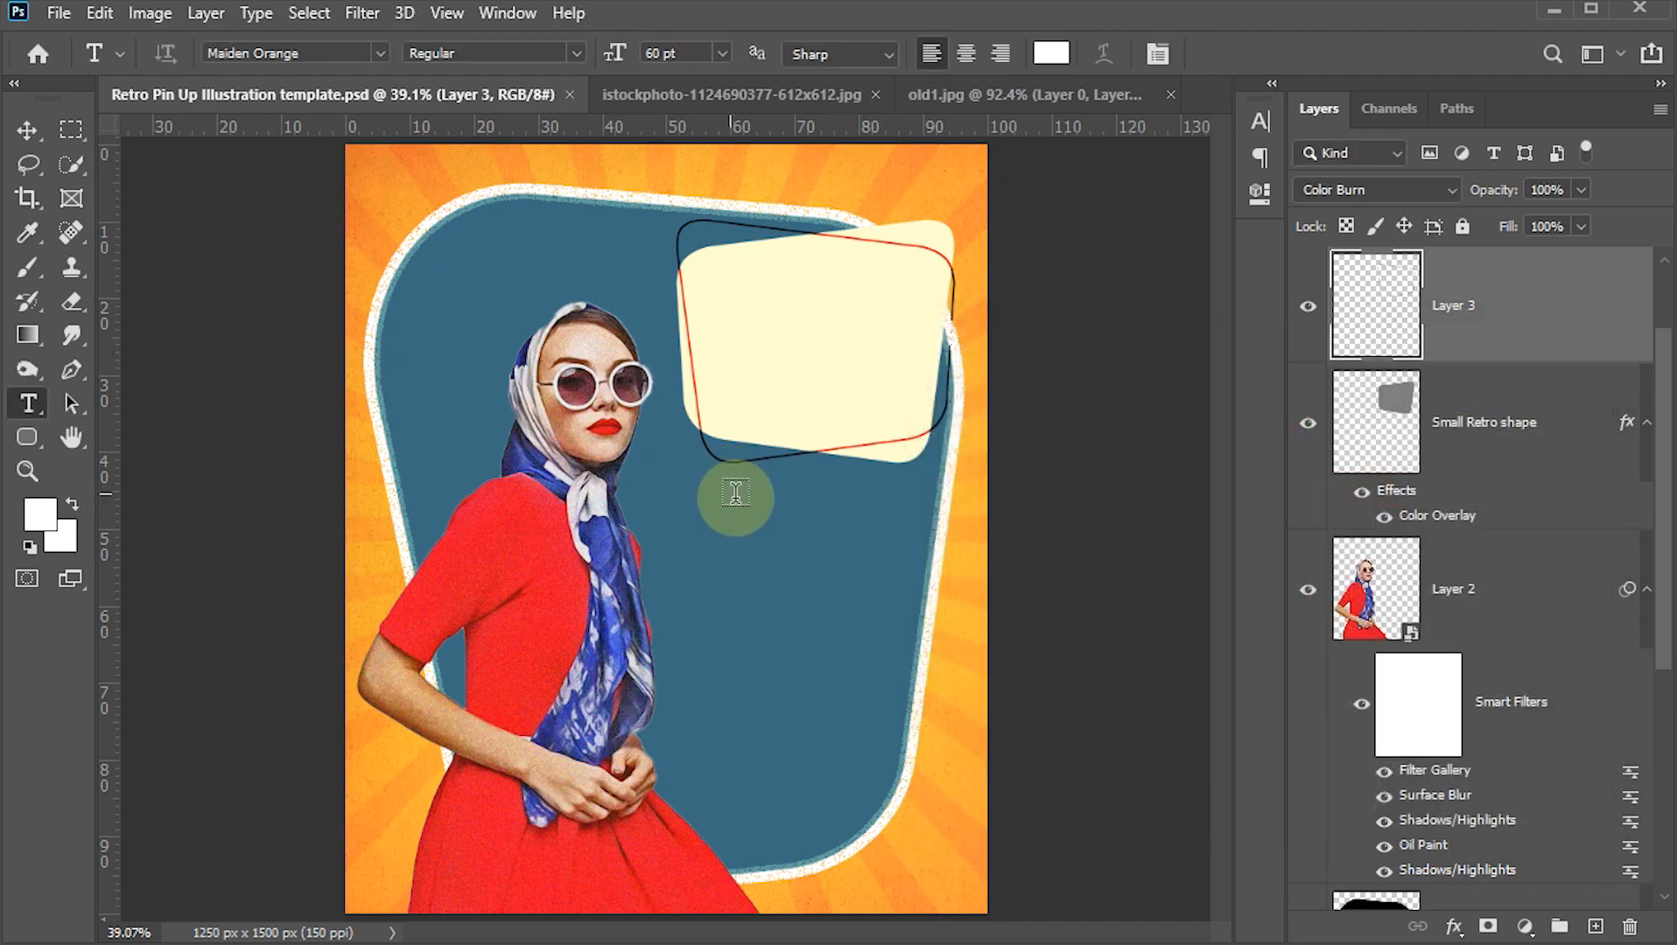
# - Add the text "Vogue" on the blue shape just below the cream shape
pyautogui.click(718, 551)
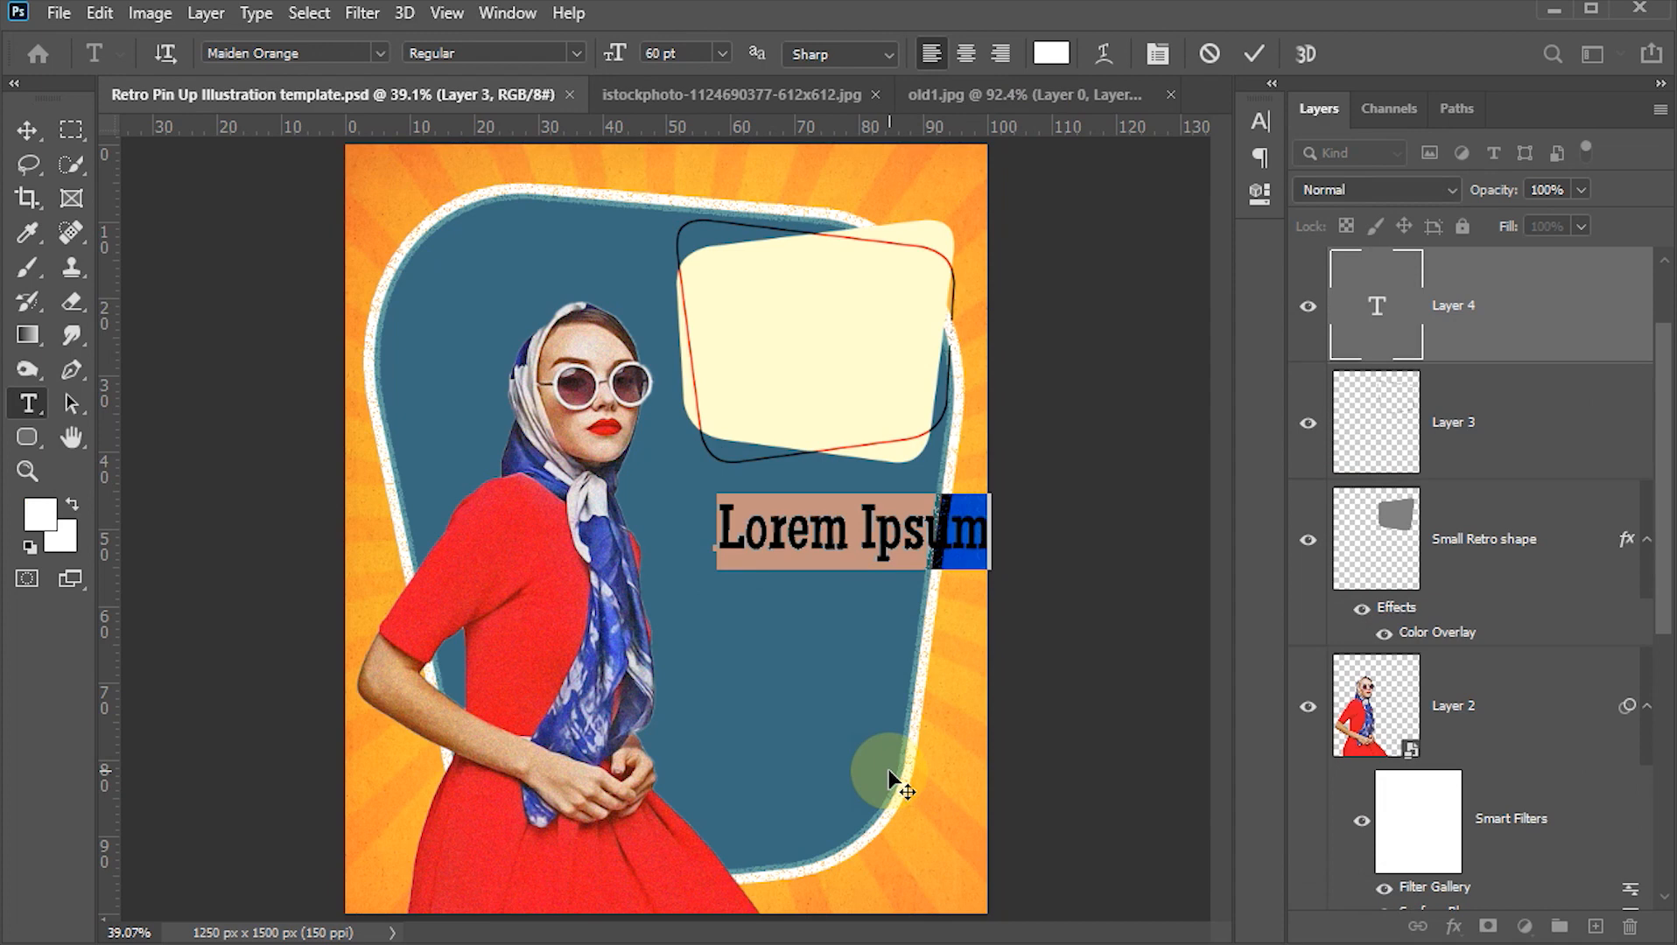
pyautogui.write('V')
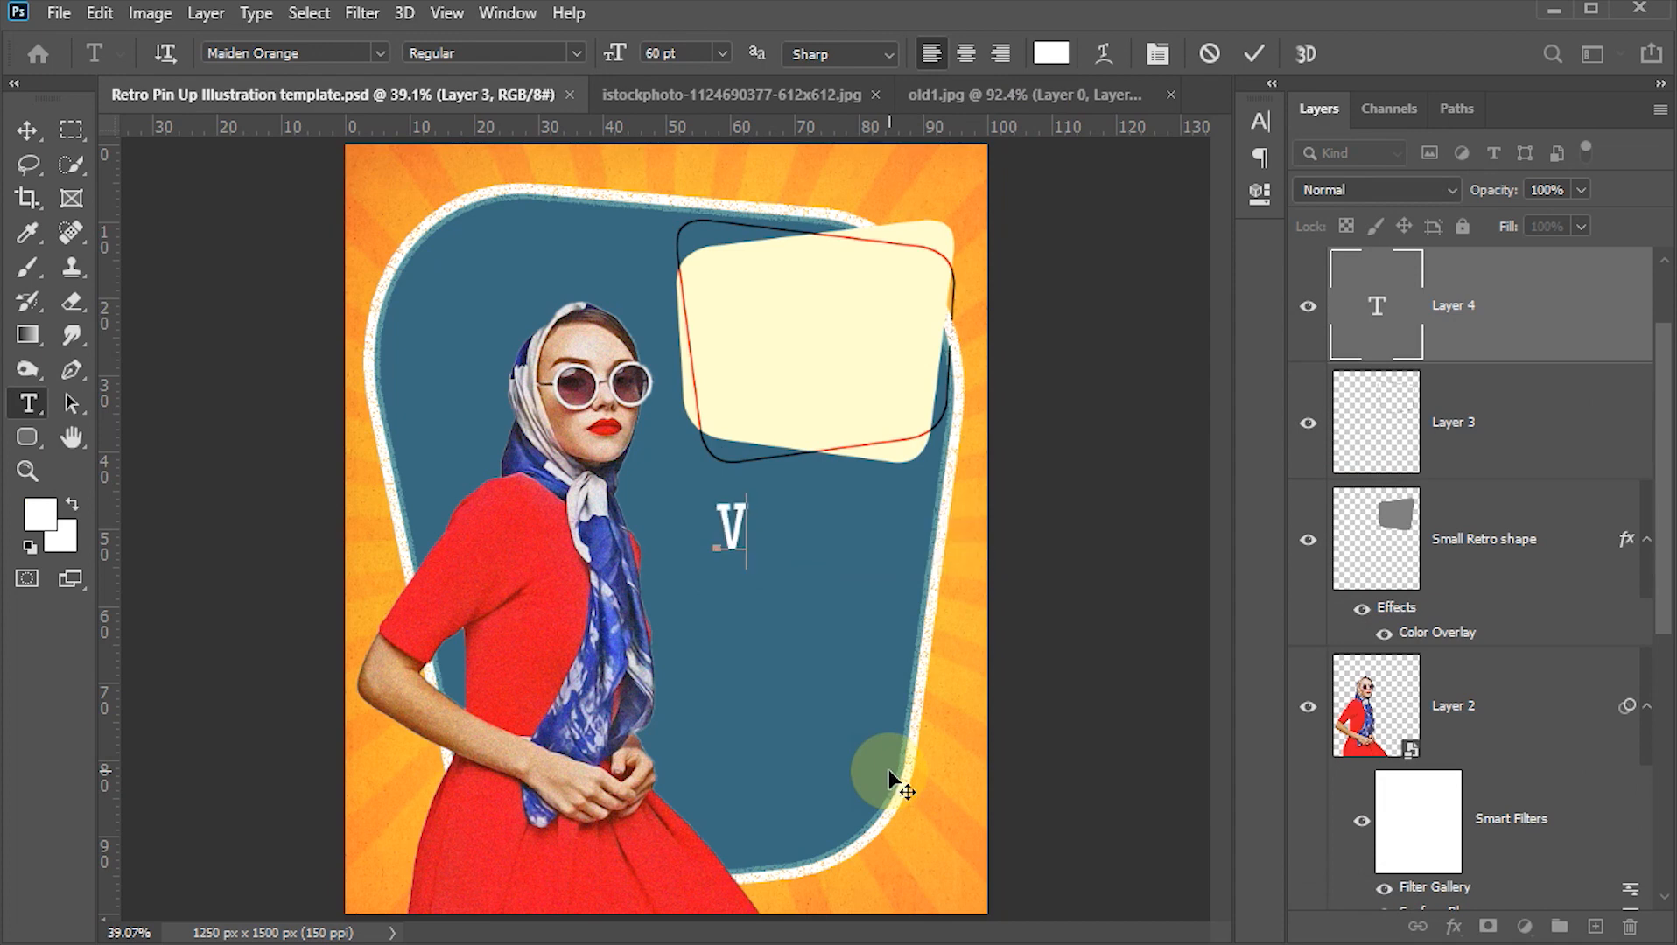
pyautogui.write('ogue')
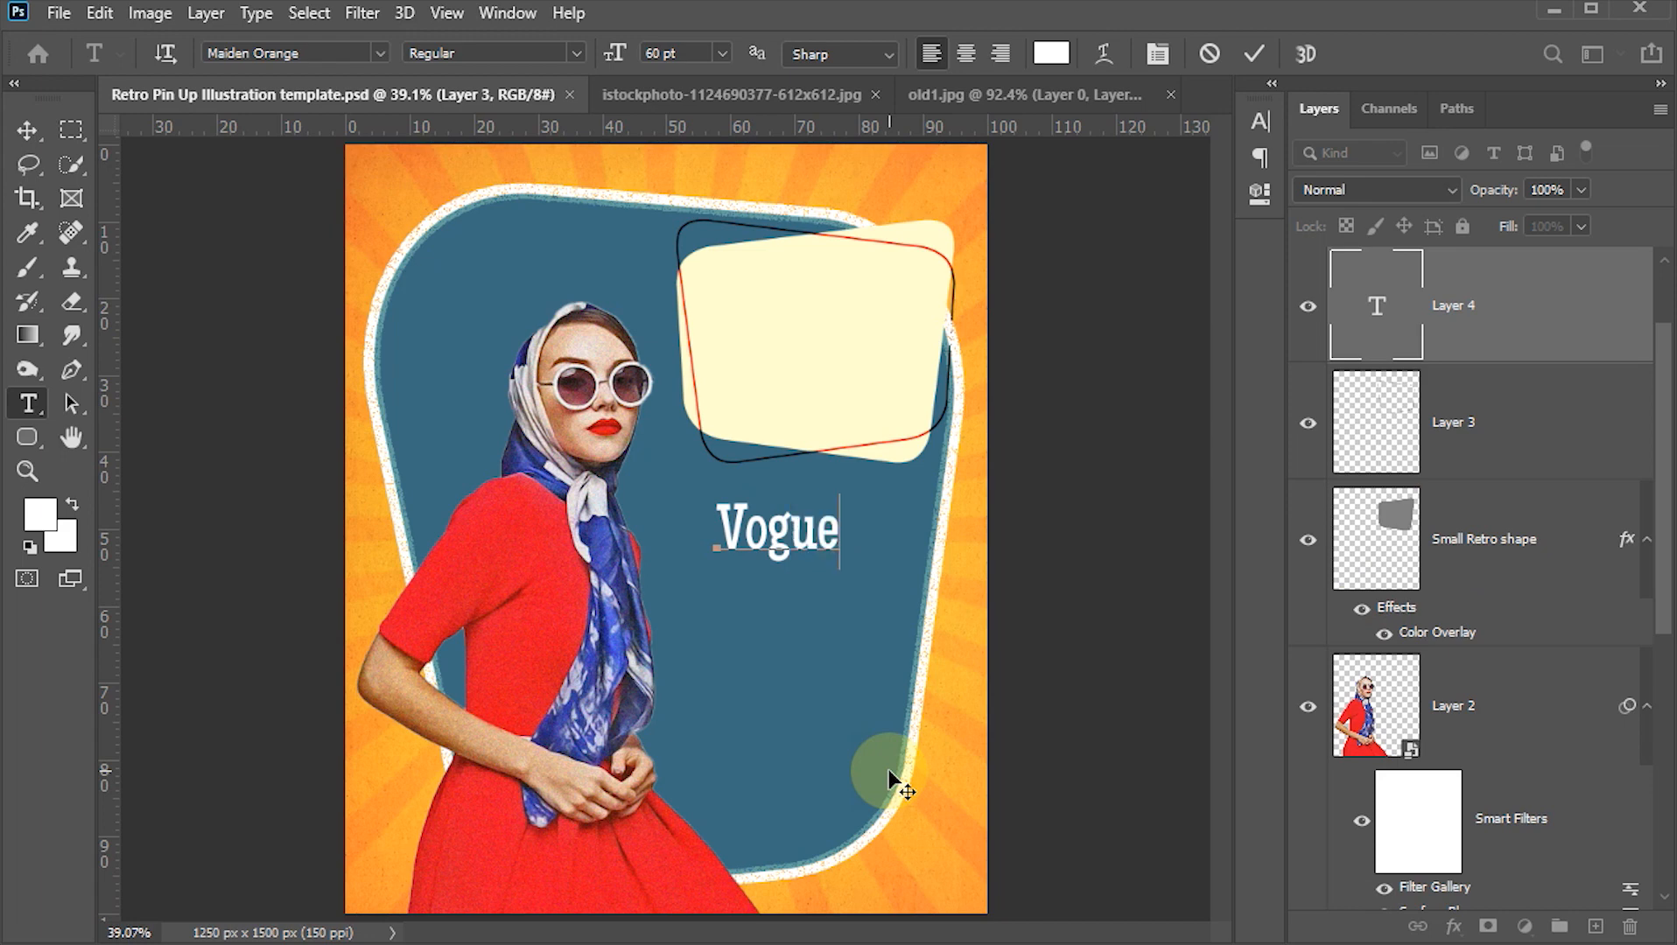
pyautogui.click(1254, 53)
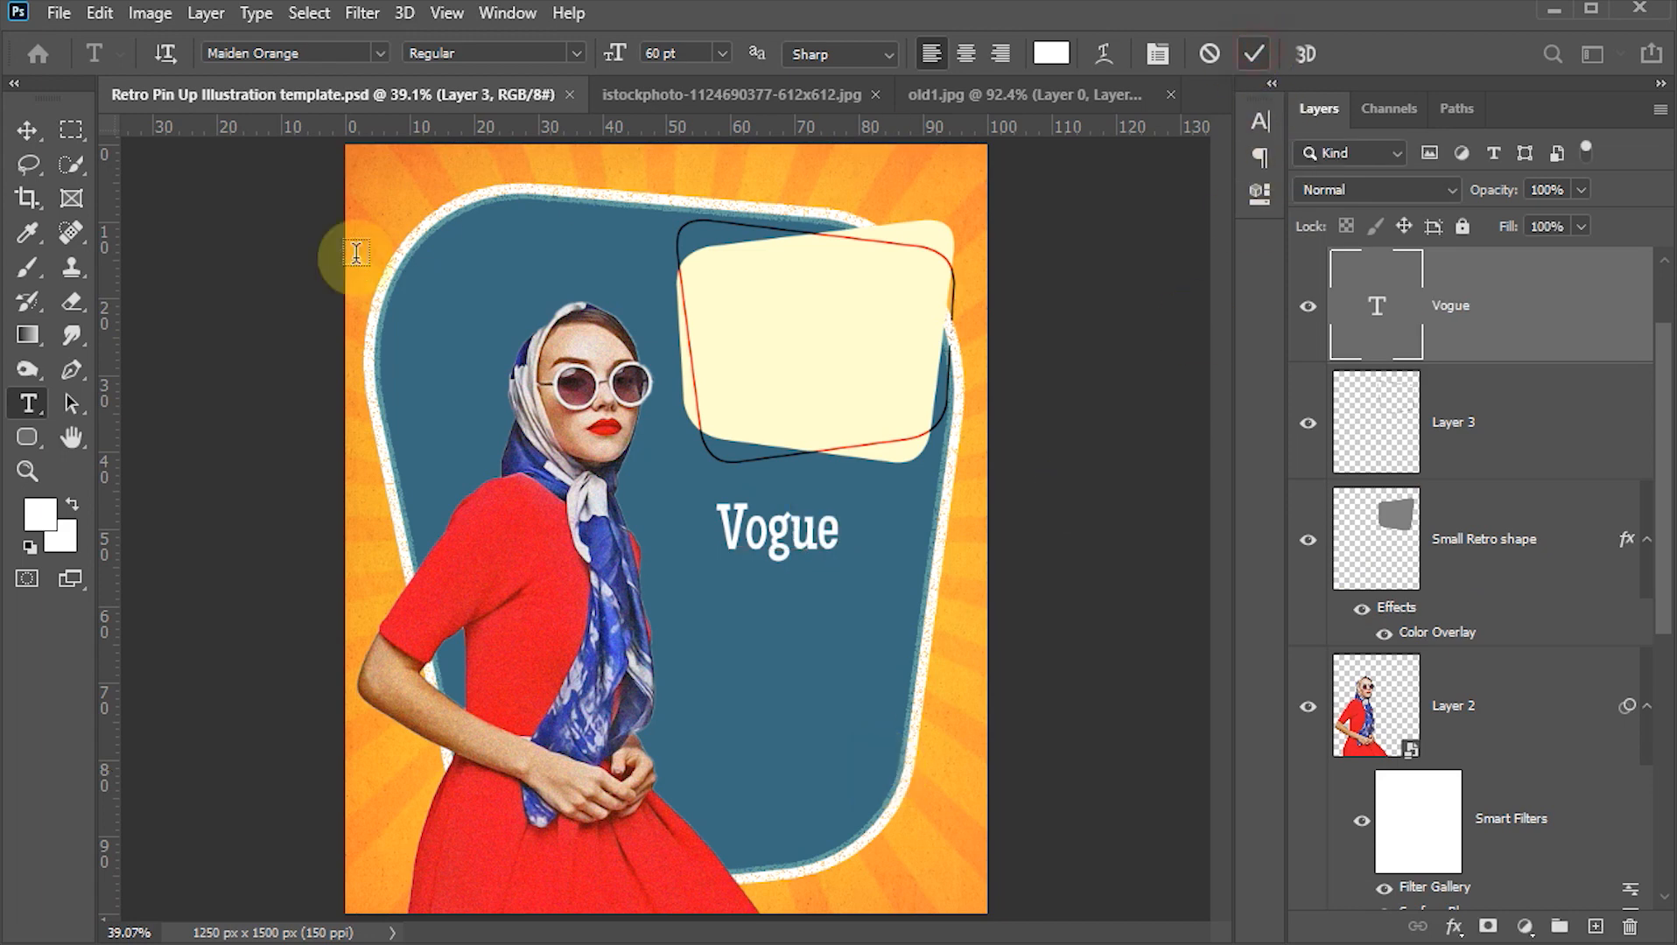
# - Format the Vogue text at 65 pt with All Caps and Faux Italic, and move it slightly down and left
pyautogui.click(1267, 121)
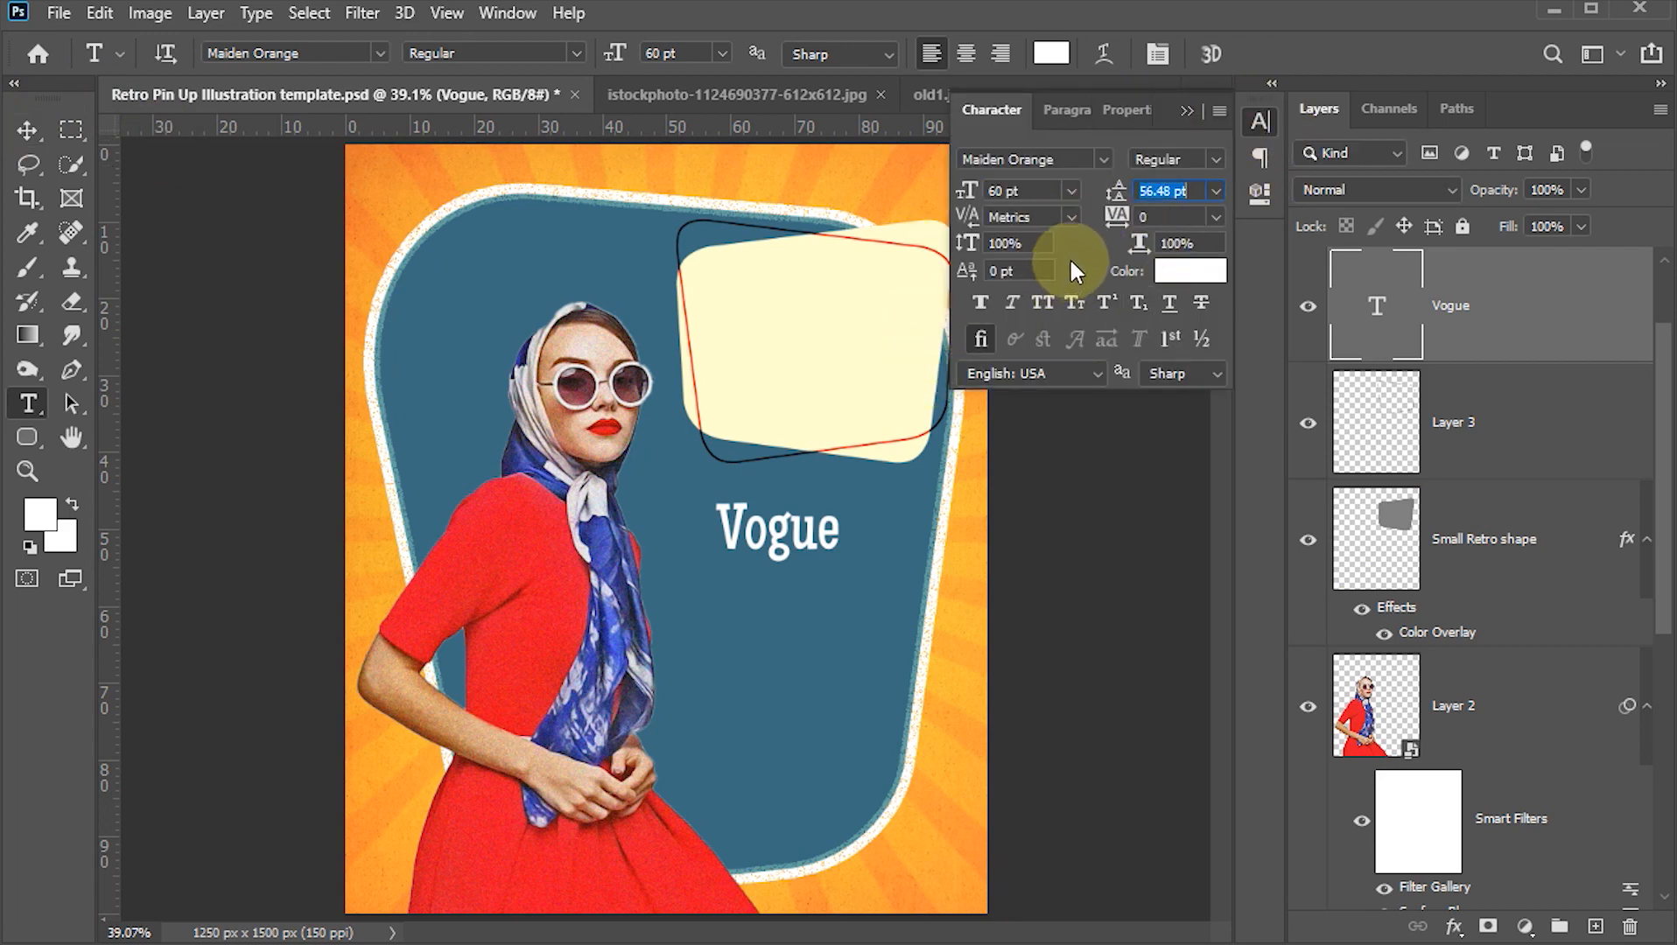
pyautogui.click(508, 13)
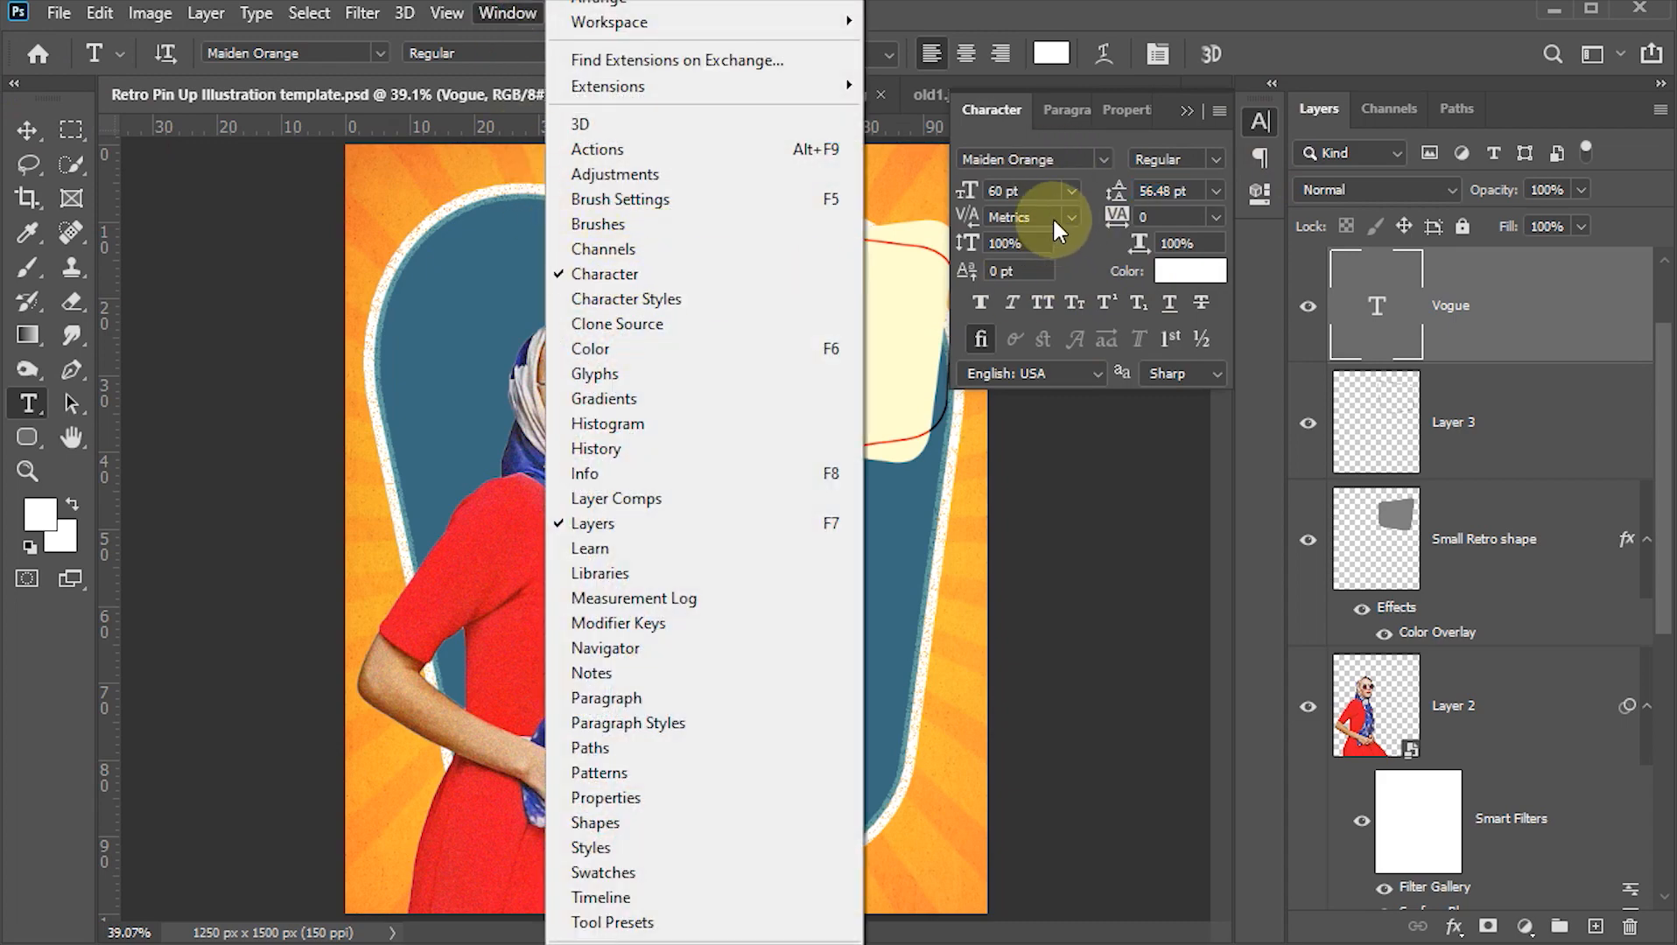
pyautogui.click(1261, 120)
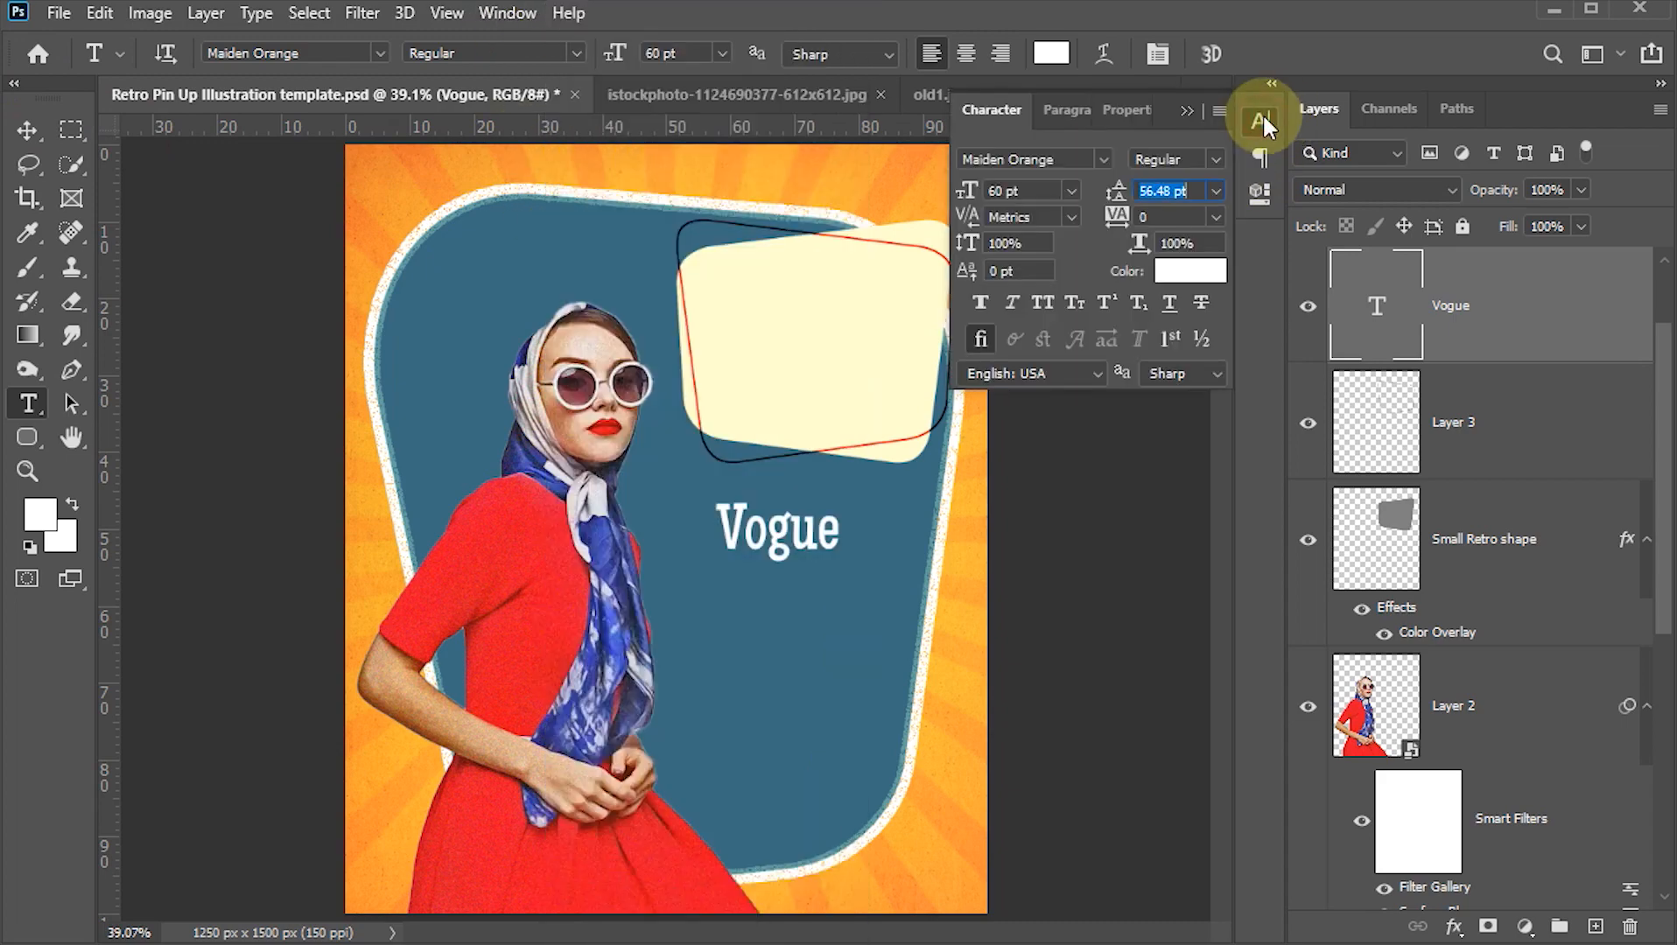
pyautogui.click(1040, 194)
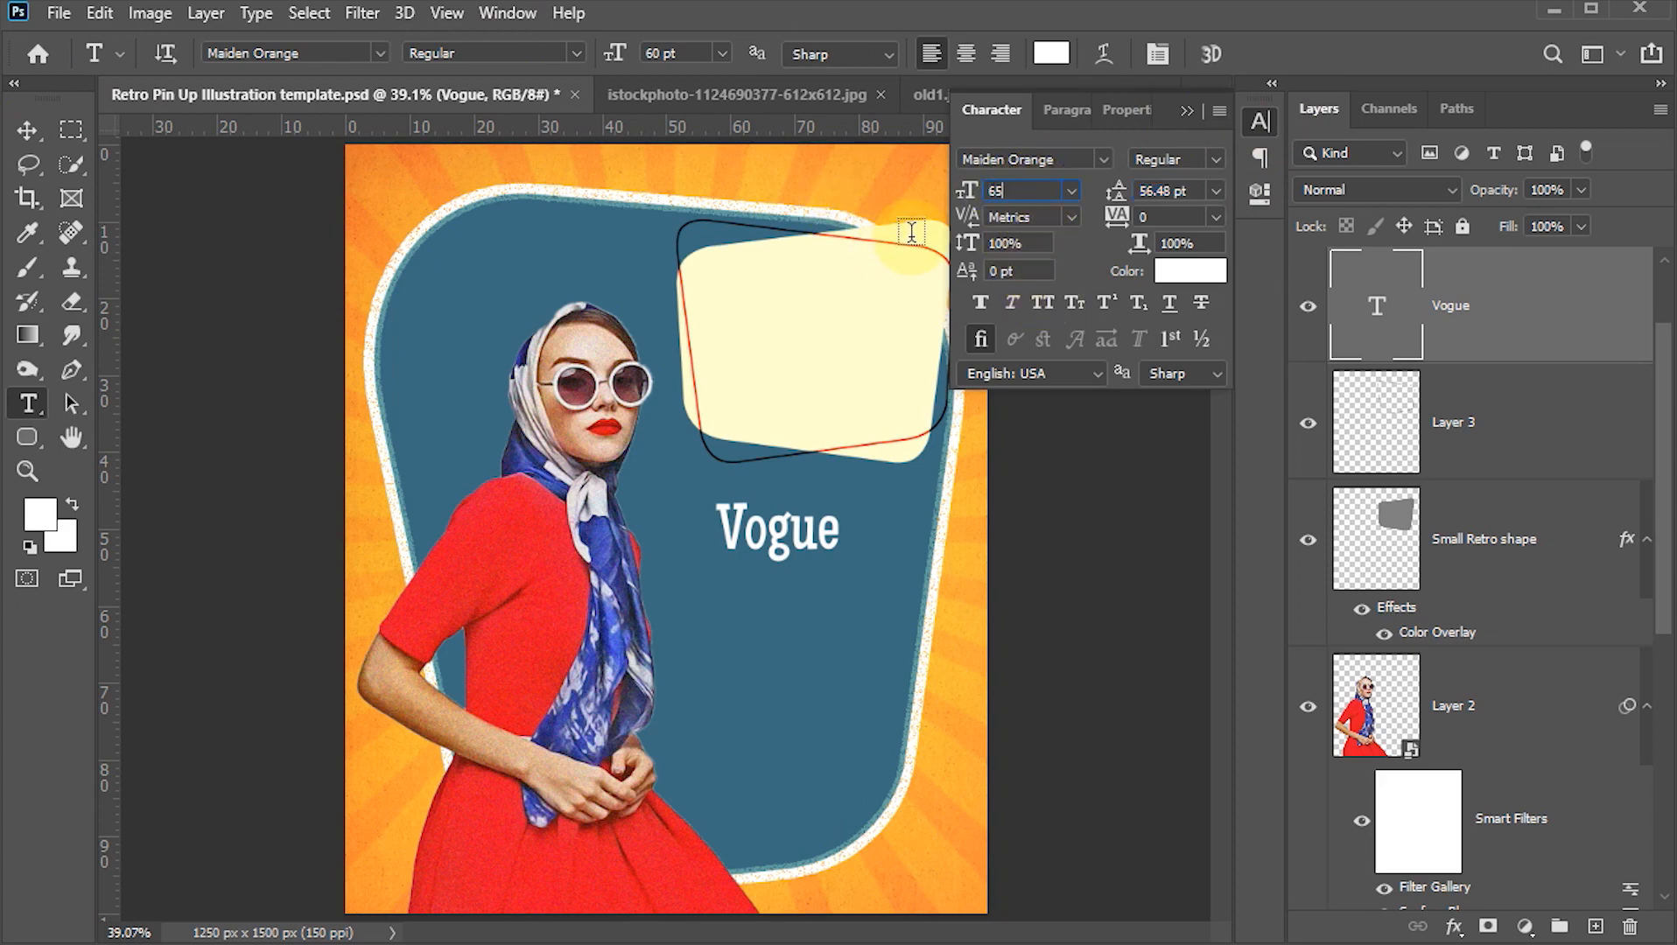
pyautogui.press('Return')
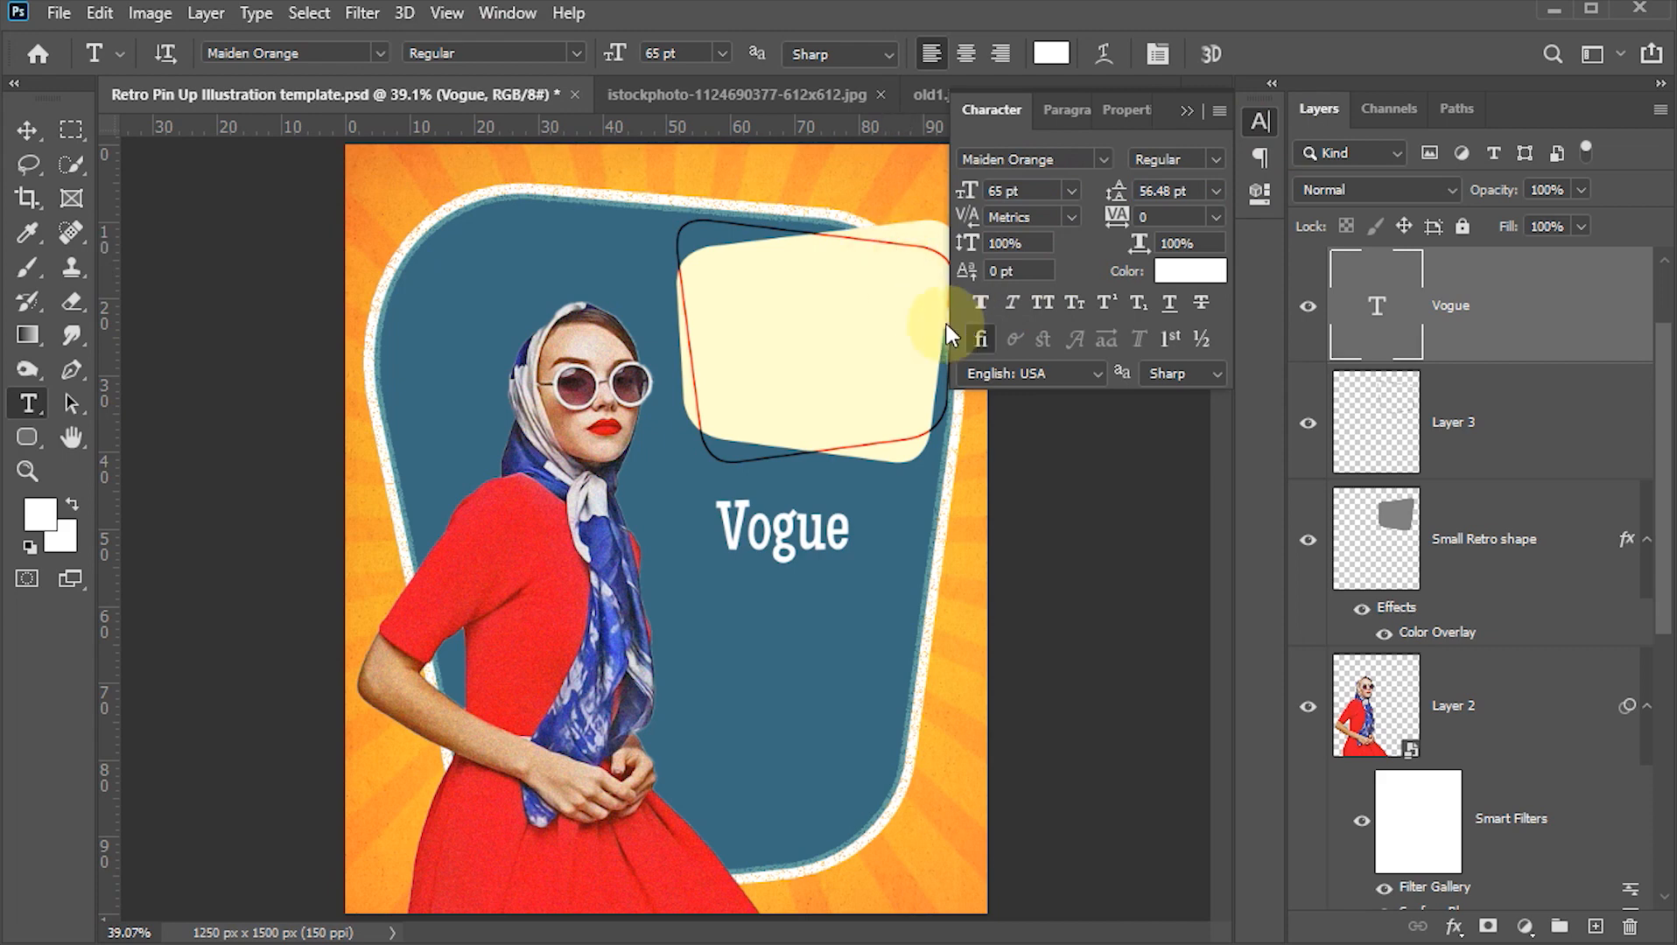
pyautogui.click(1041, 303)
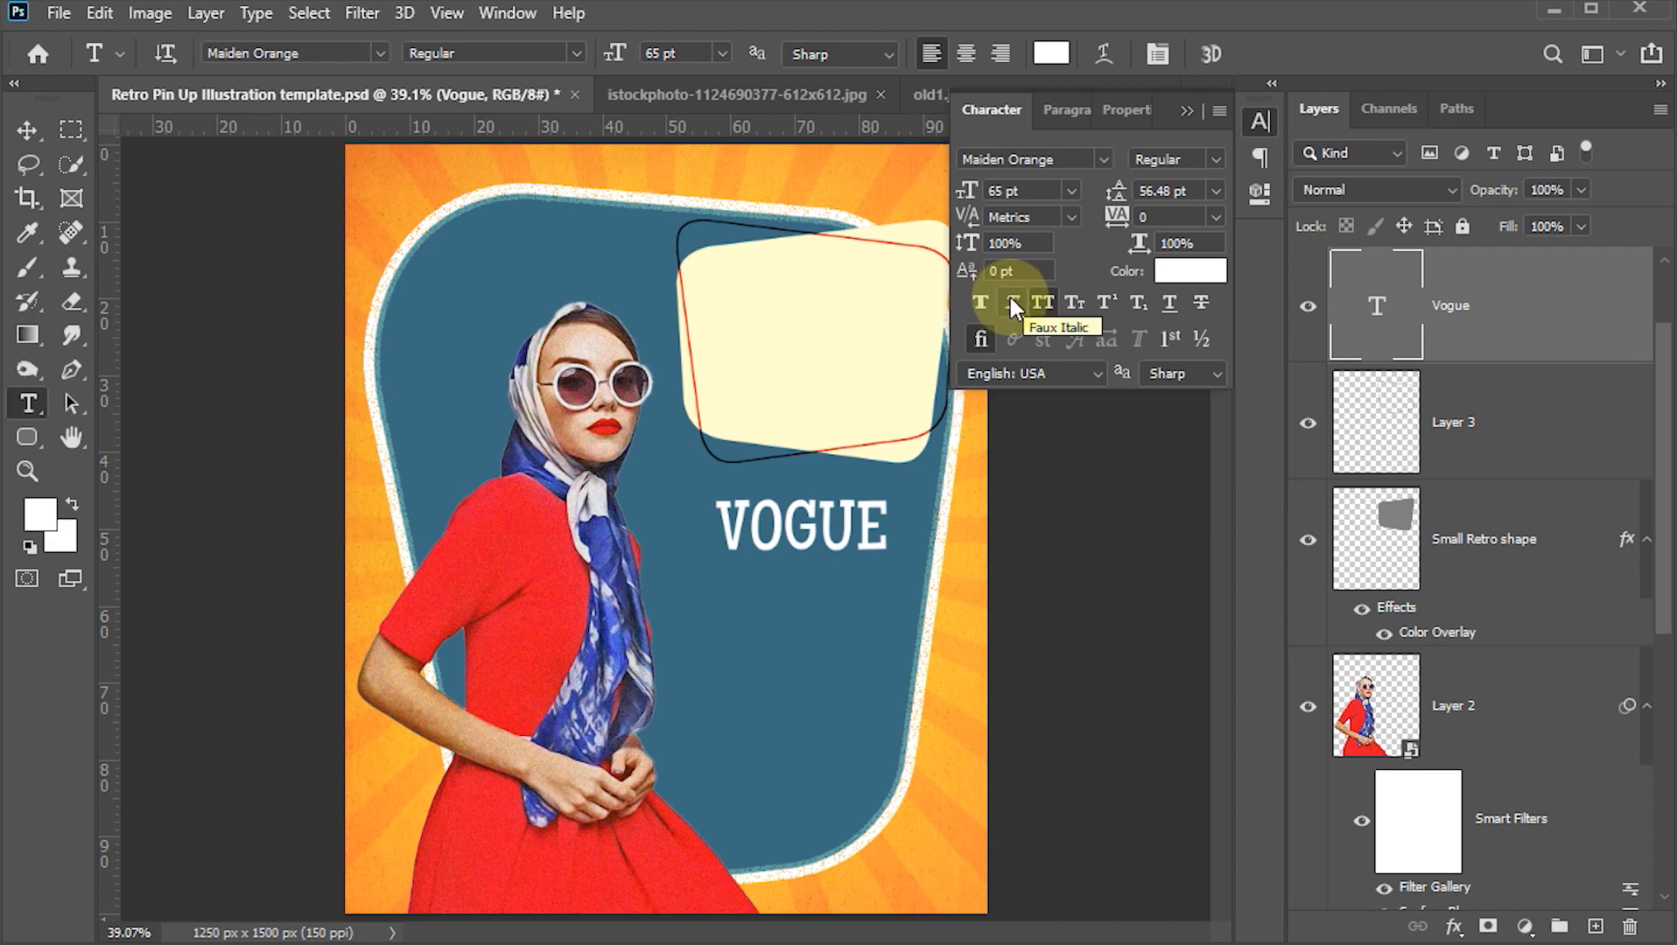
pyautogui.click(1011, 302)
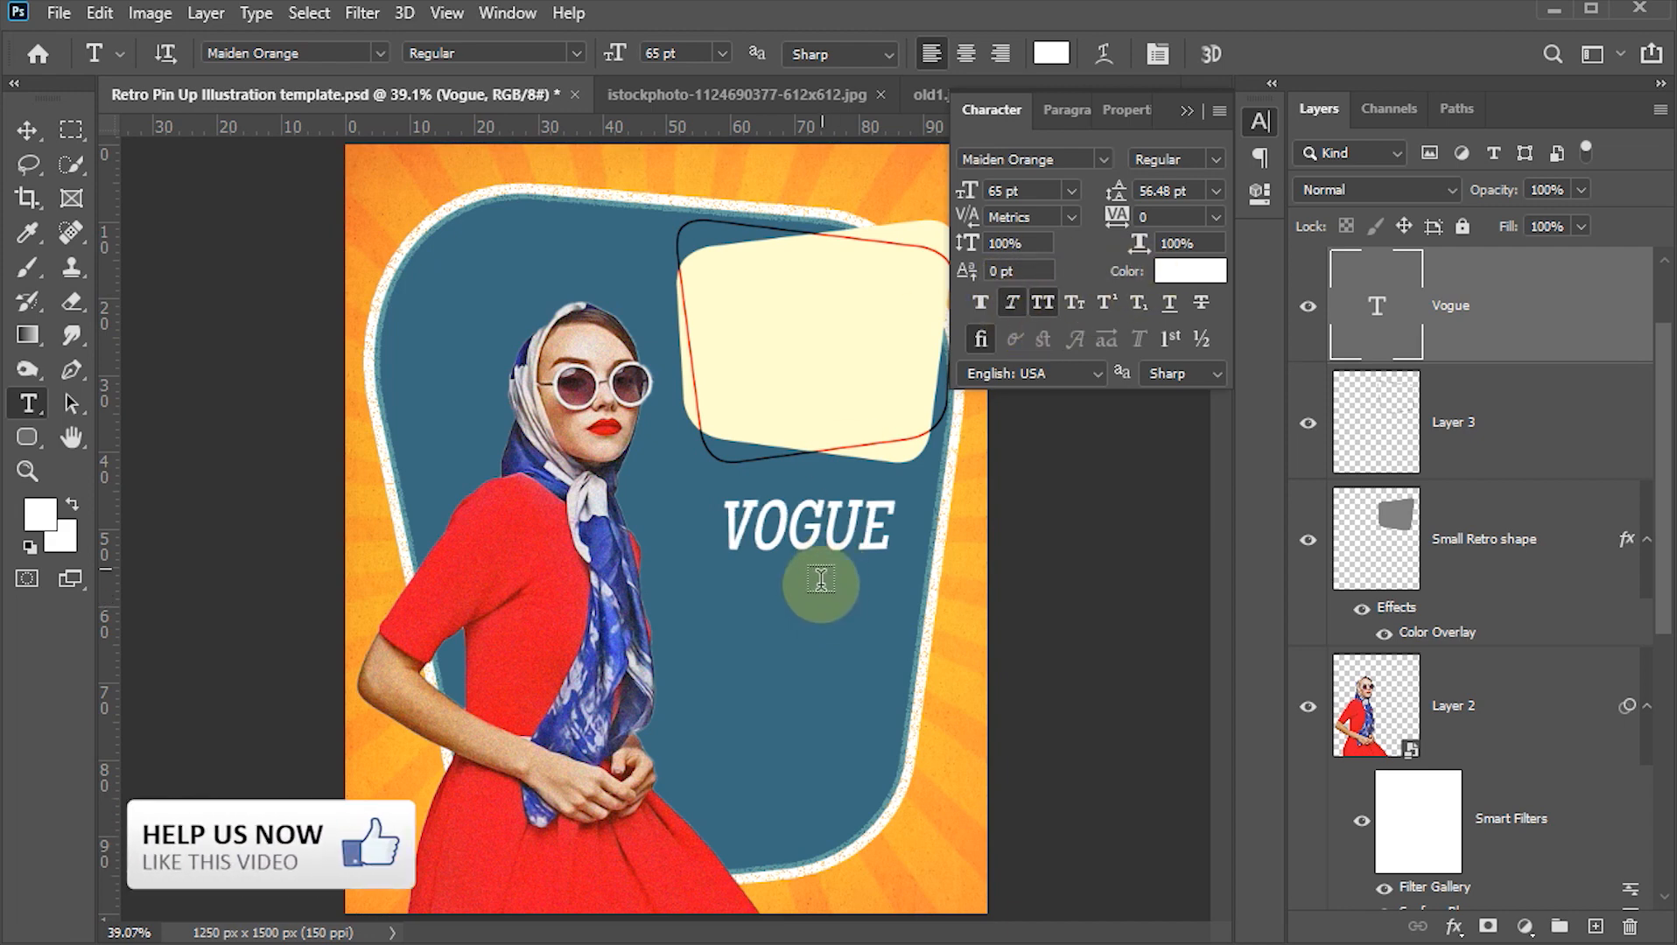
pyautogui.click(29, 131)
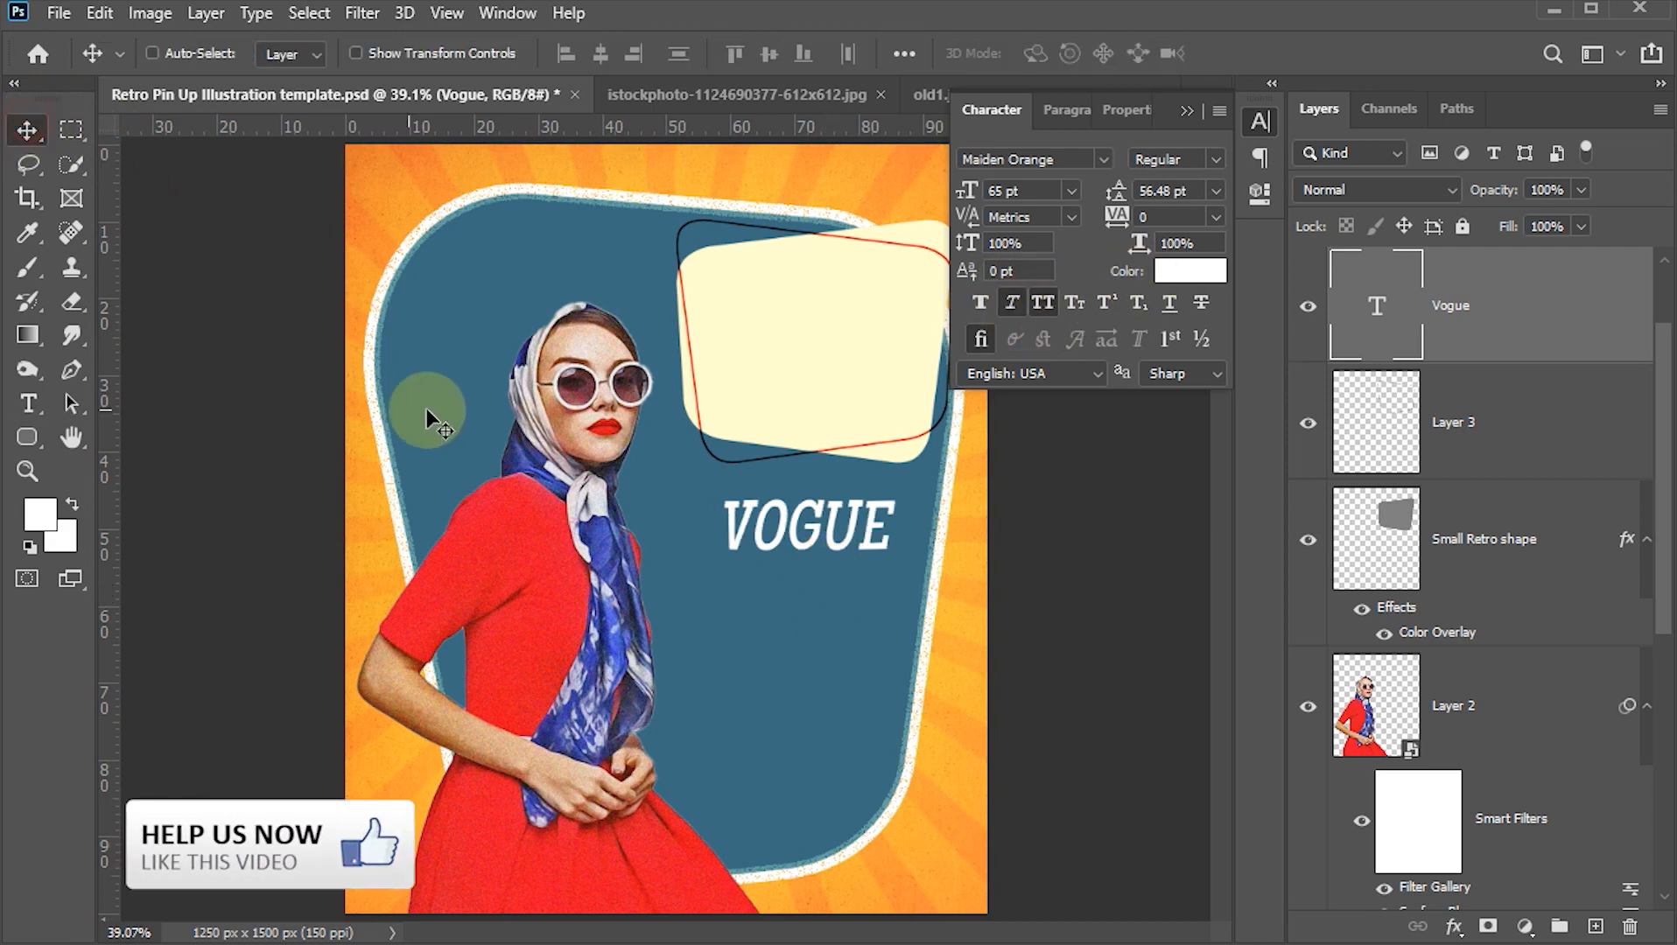
pyautogui.moveTo(842, 554); pyautogui.dragTo(812, 584)
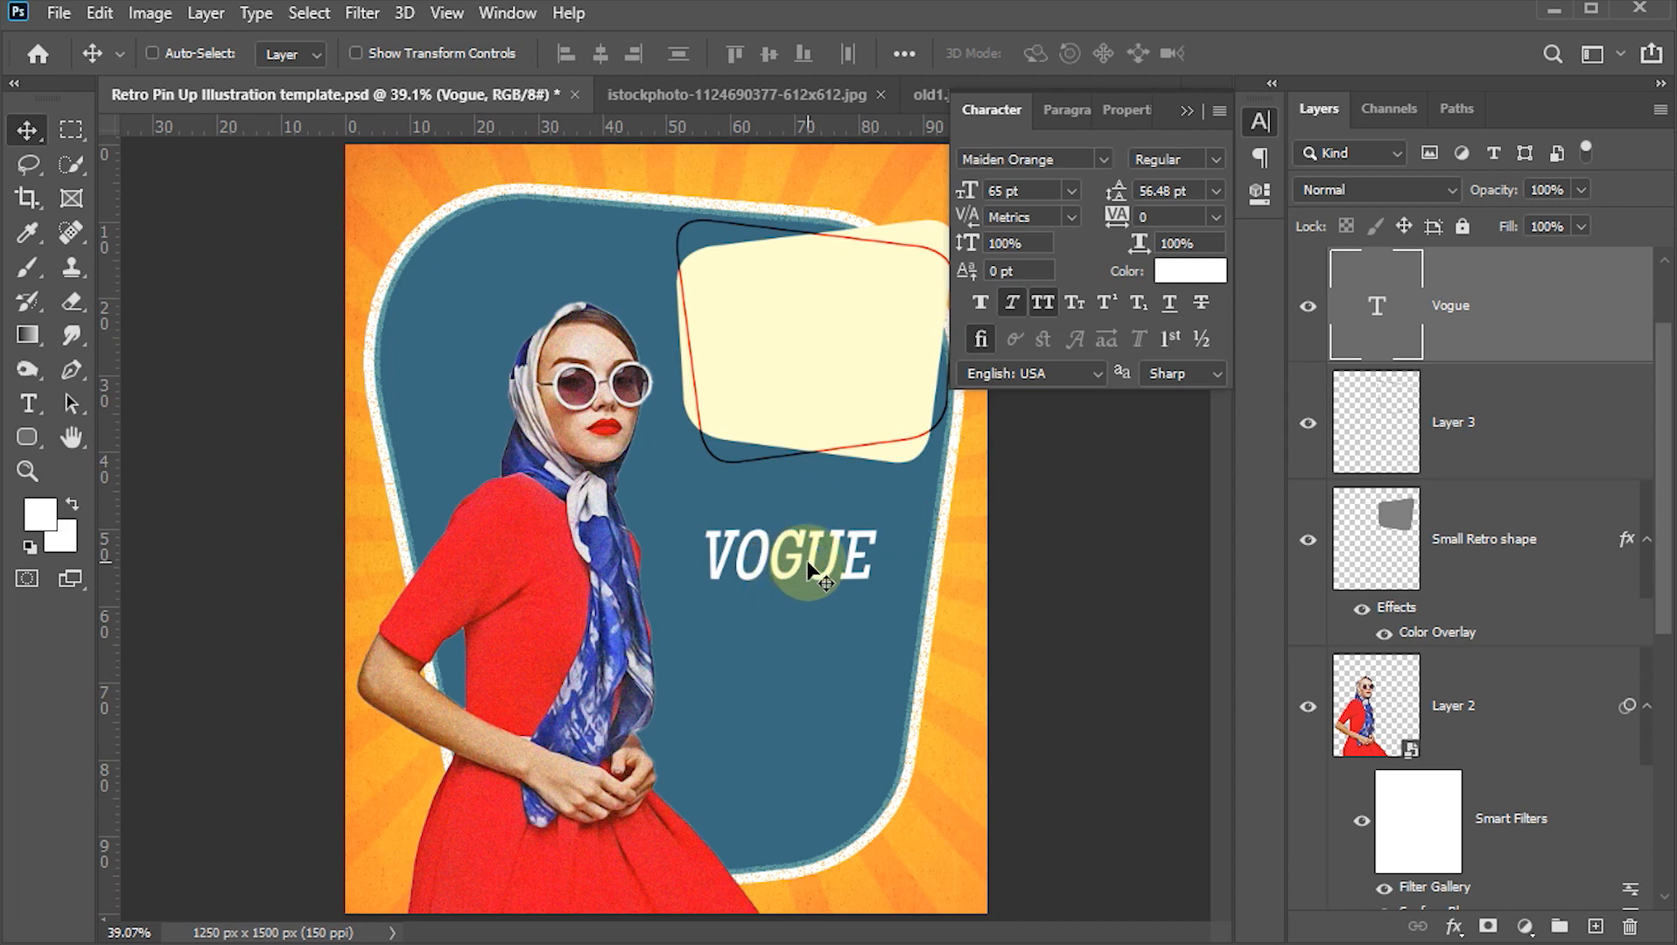
# - Add a Drop Shadow to the Vogue text with 22% opacity, 135° angle, 35 px distance and 15 px size
pyautogui.click(1455, 930)
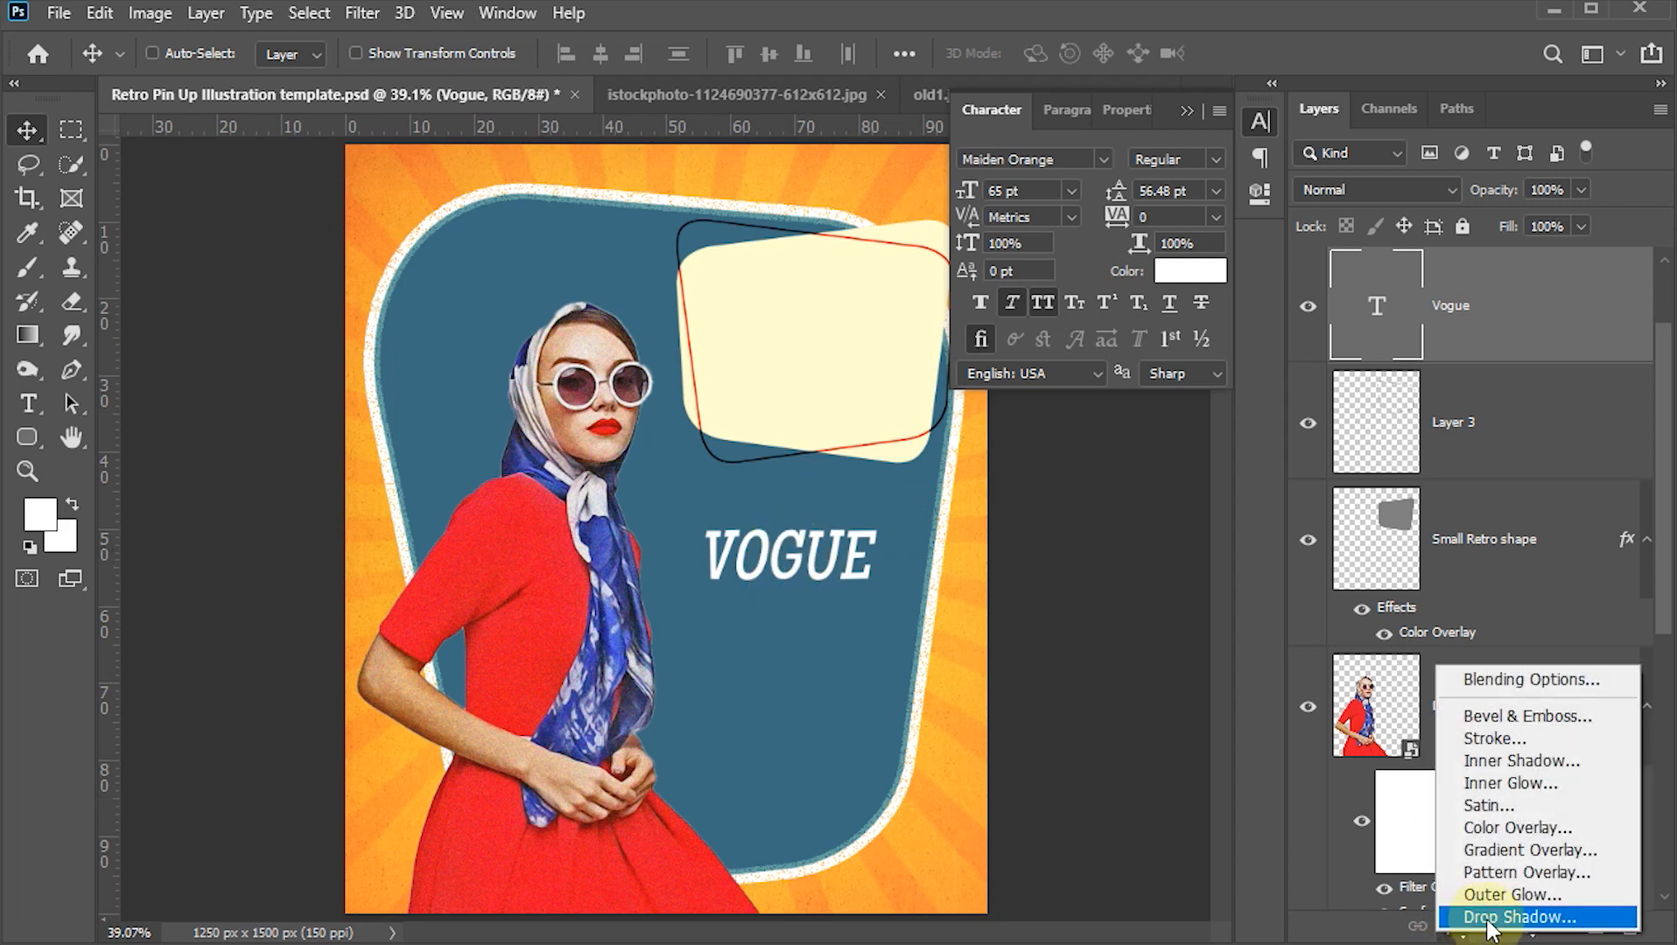
pyautogui.click(1487, 919)
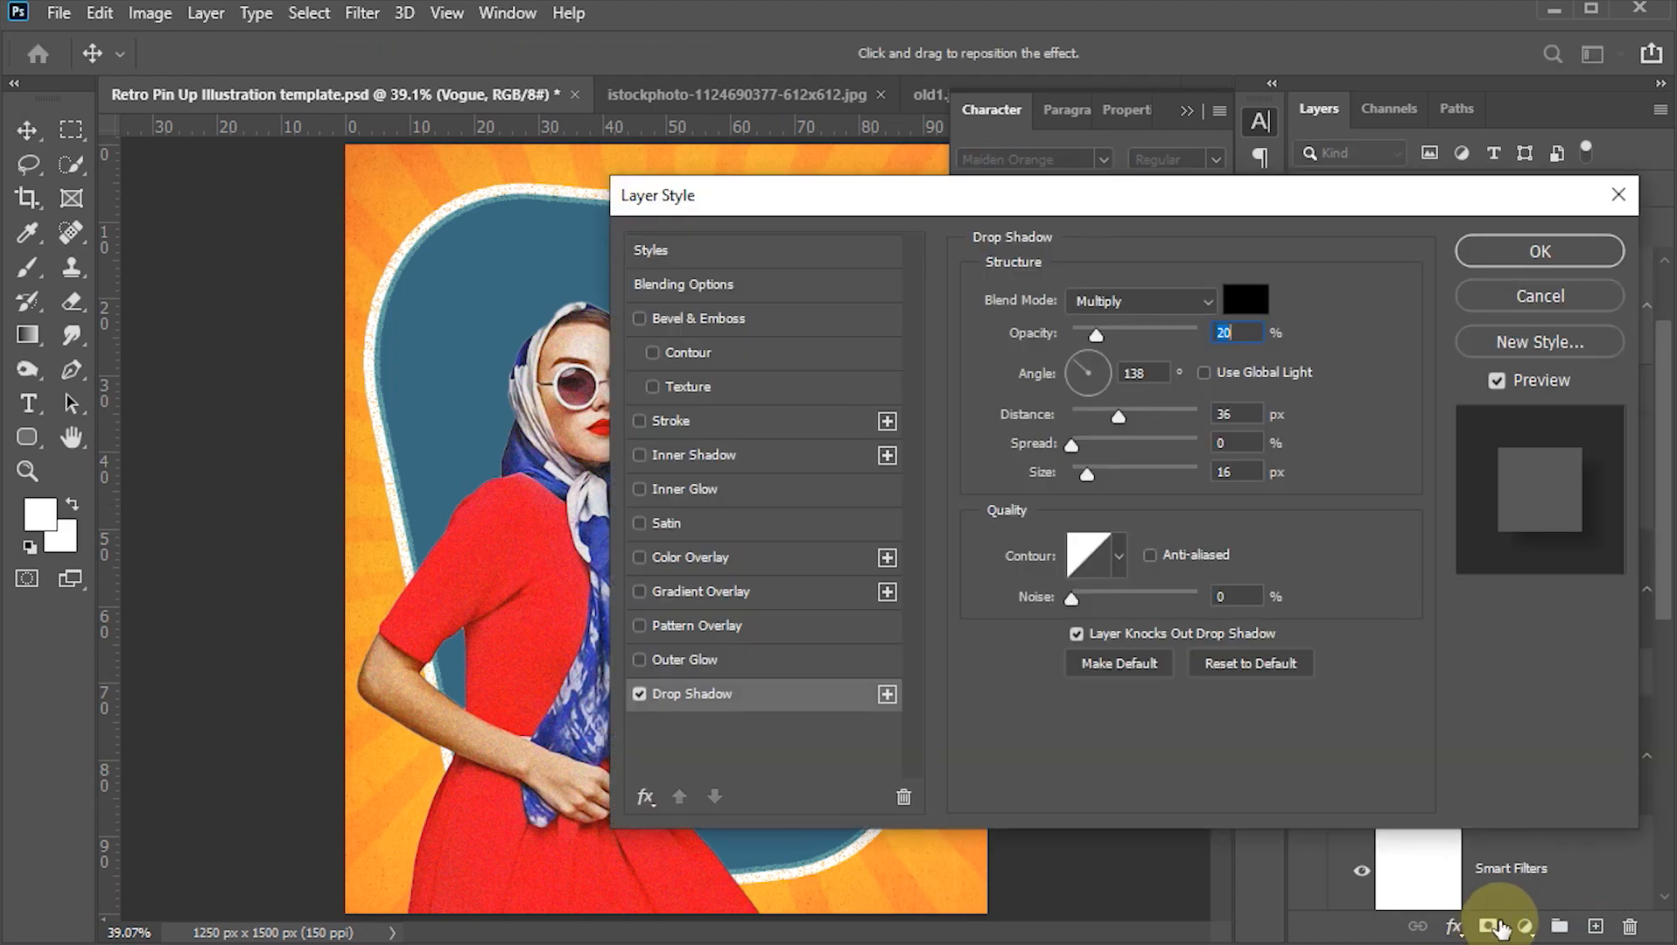
pyautogui.moveTo(845, 203); pyautogui.dragTo(1040, 150)
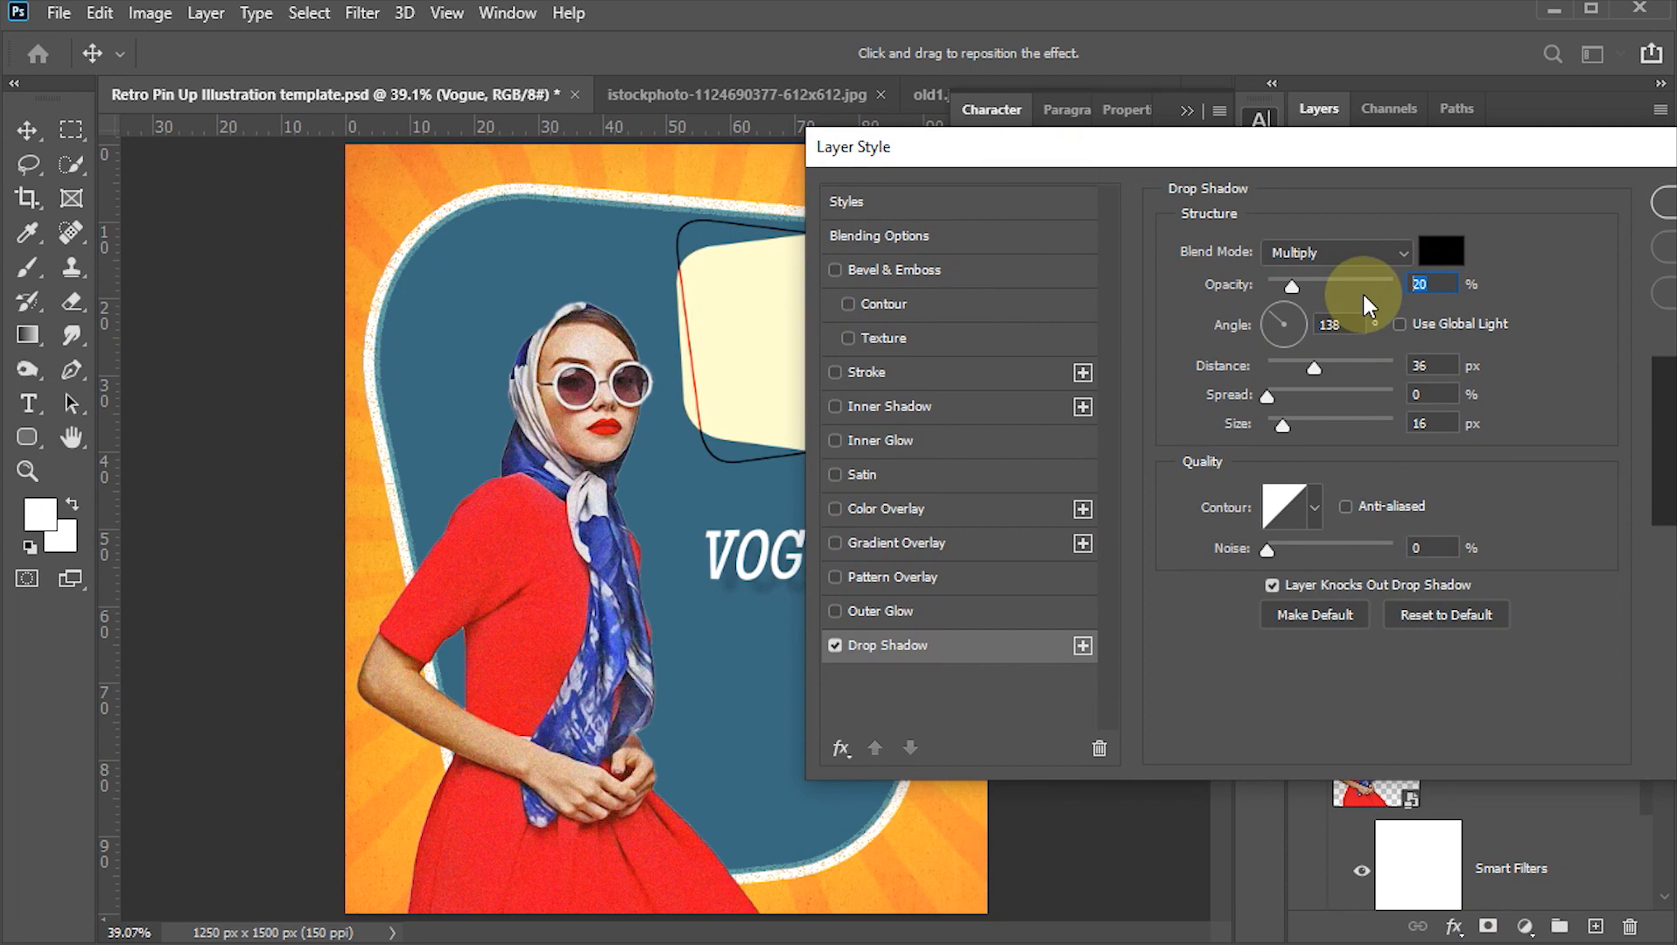
pyautogui.write('22')
pyautogui.press('Tab')
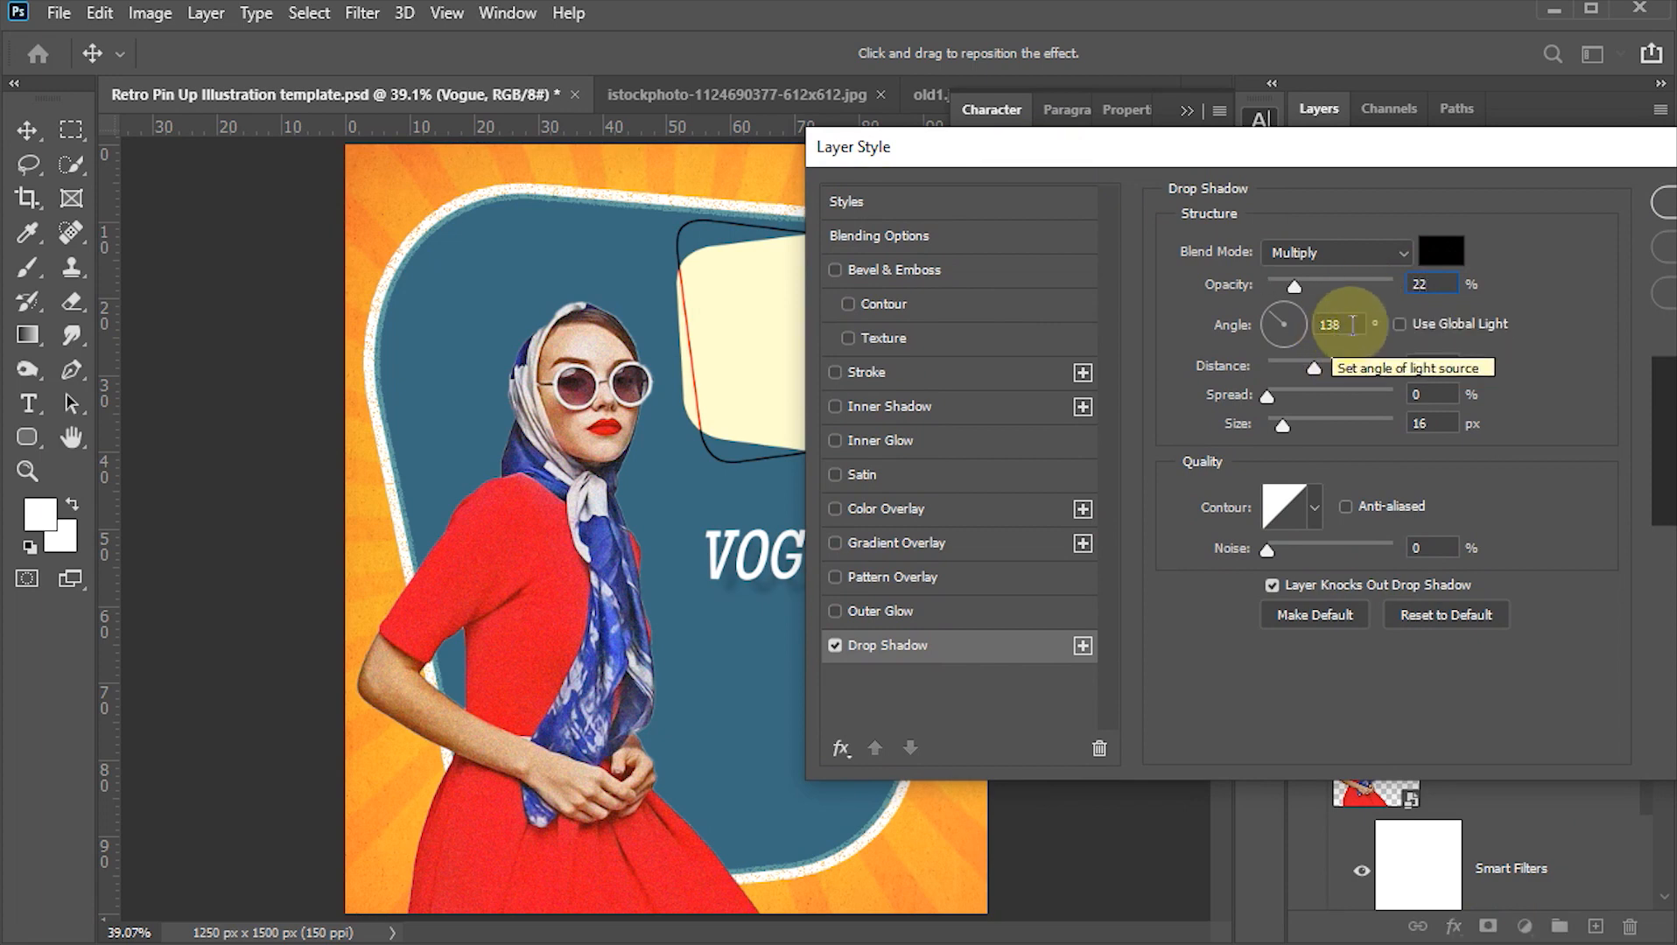
pyautogui.write('135')
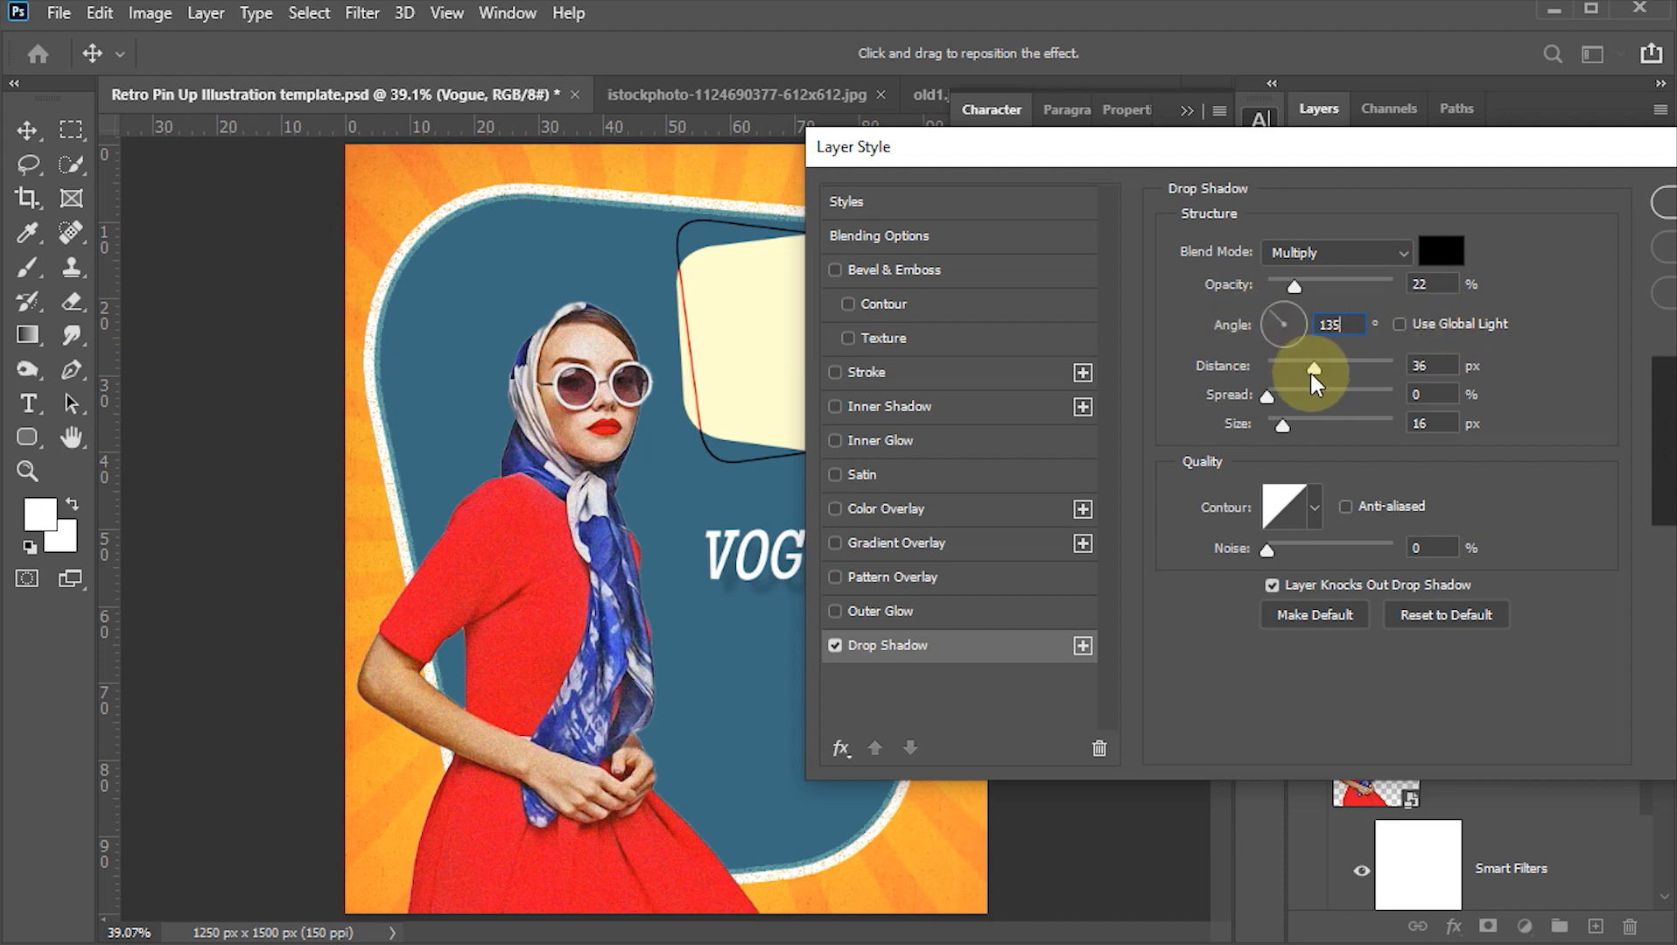
pyautogui.press('Tab')
pyautogui.write('35')
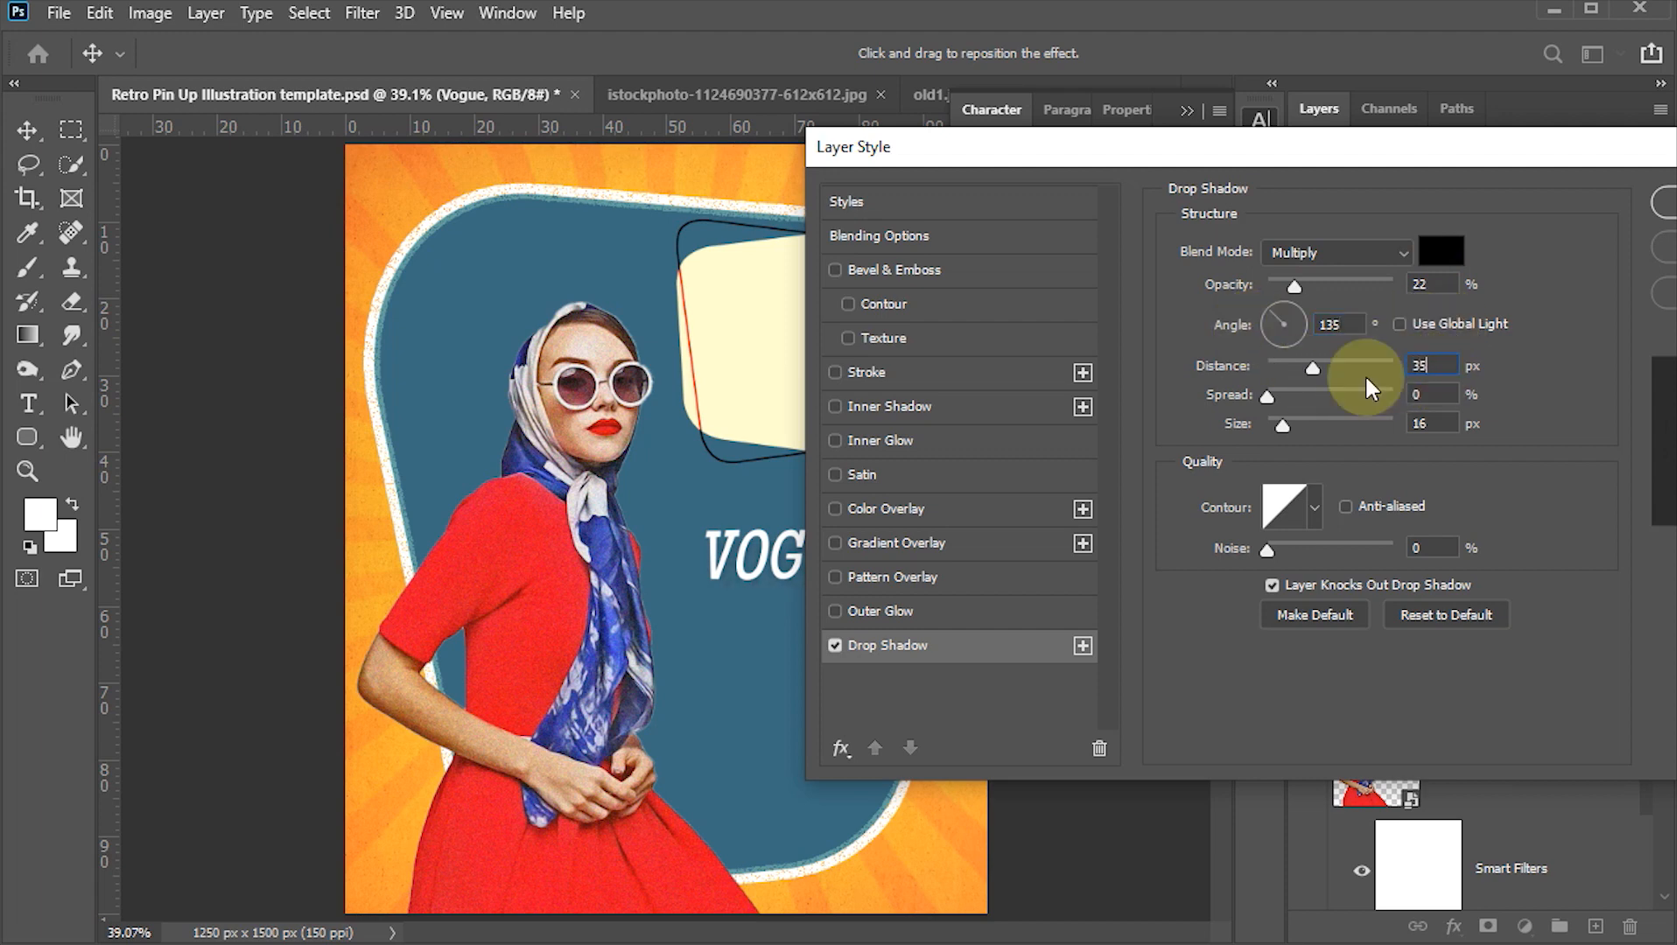
pyautogui.press('Tab')
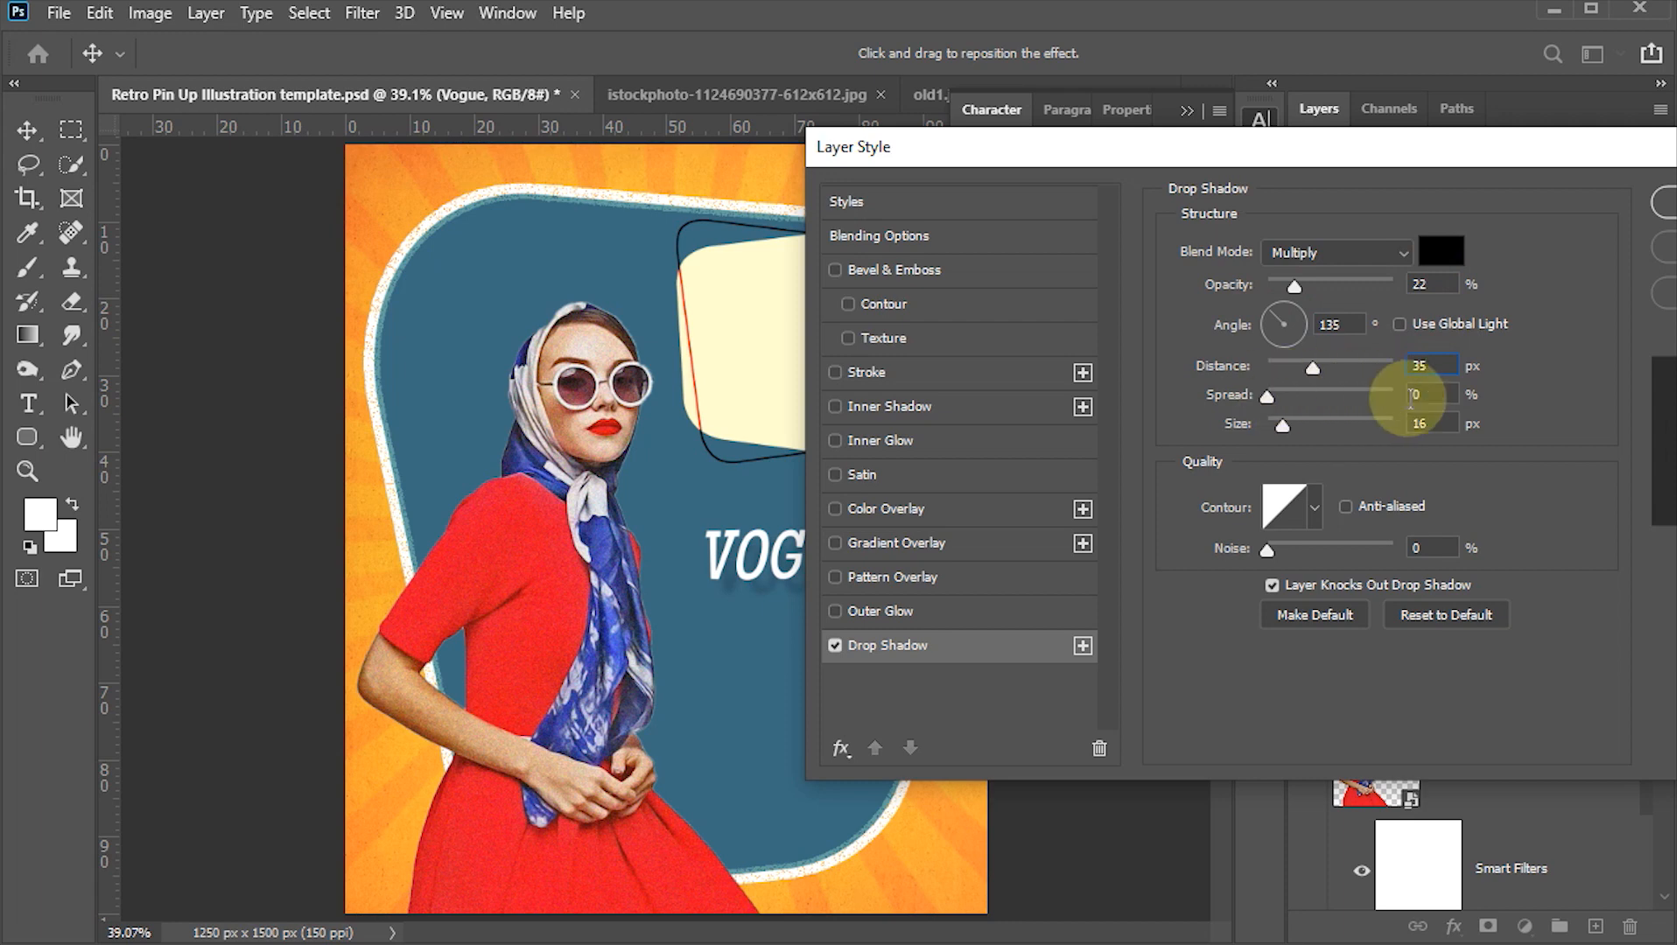
pyautogui.press('Tab')
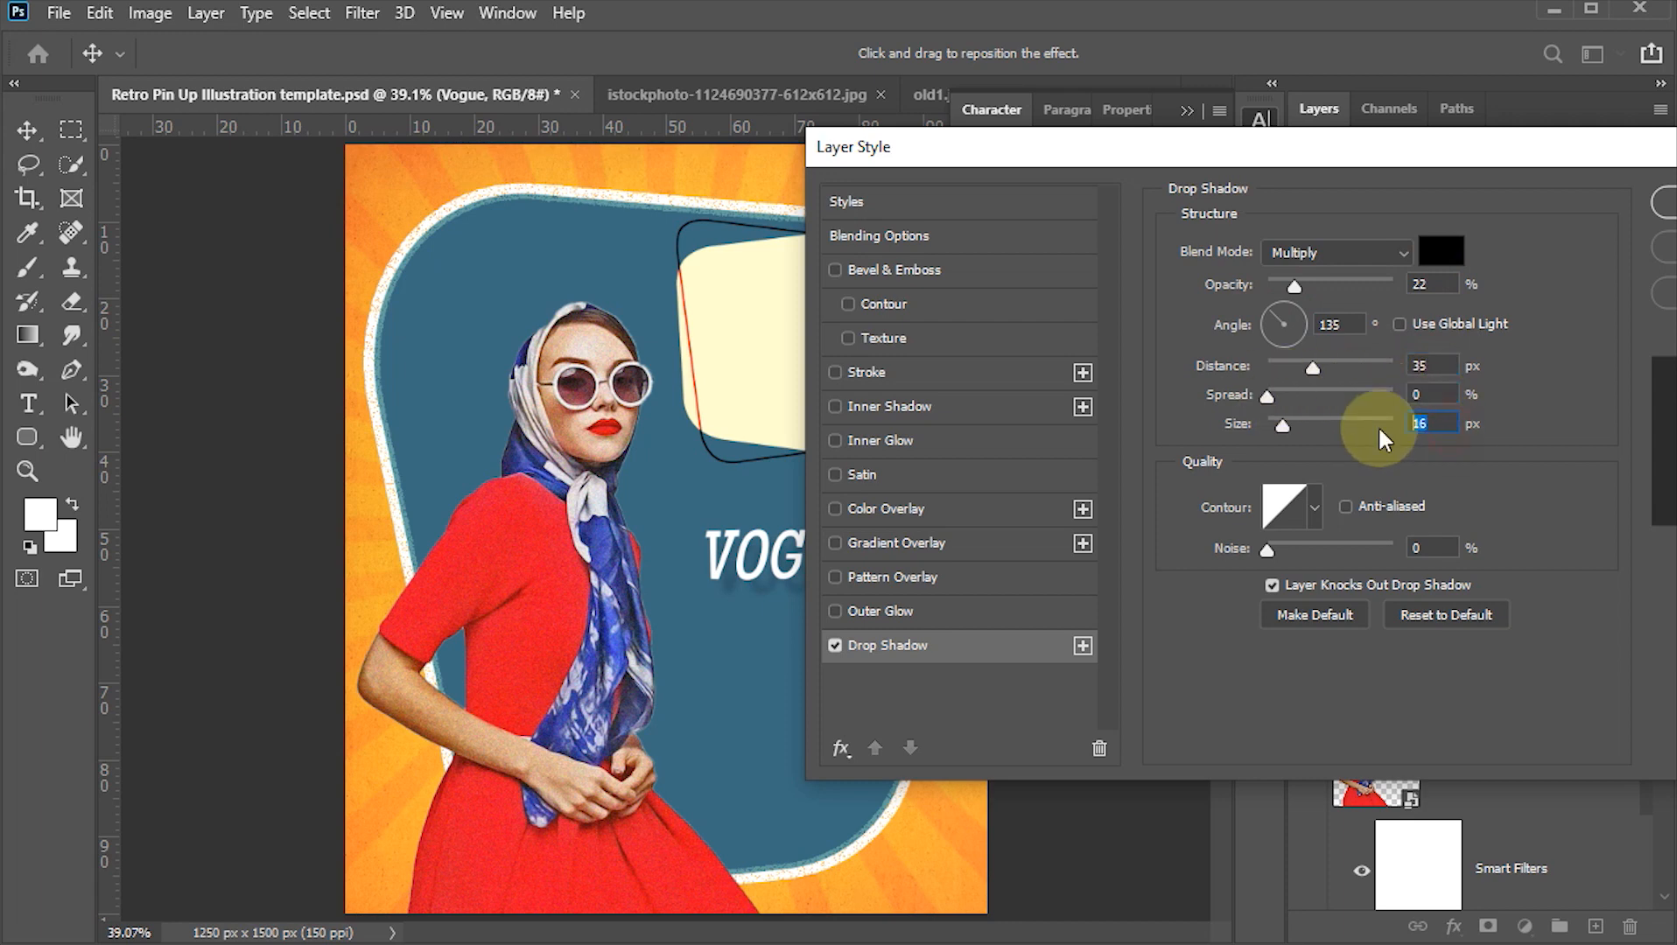
pyautogui.write('15')
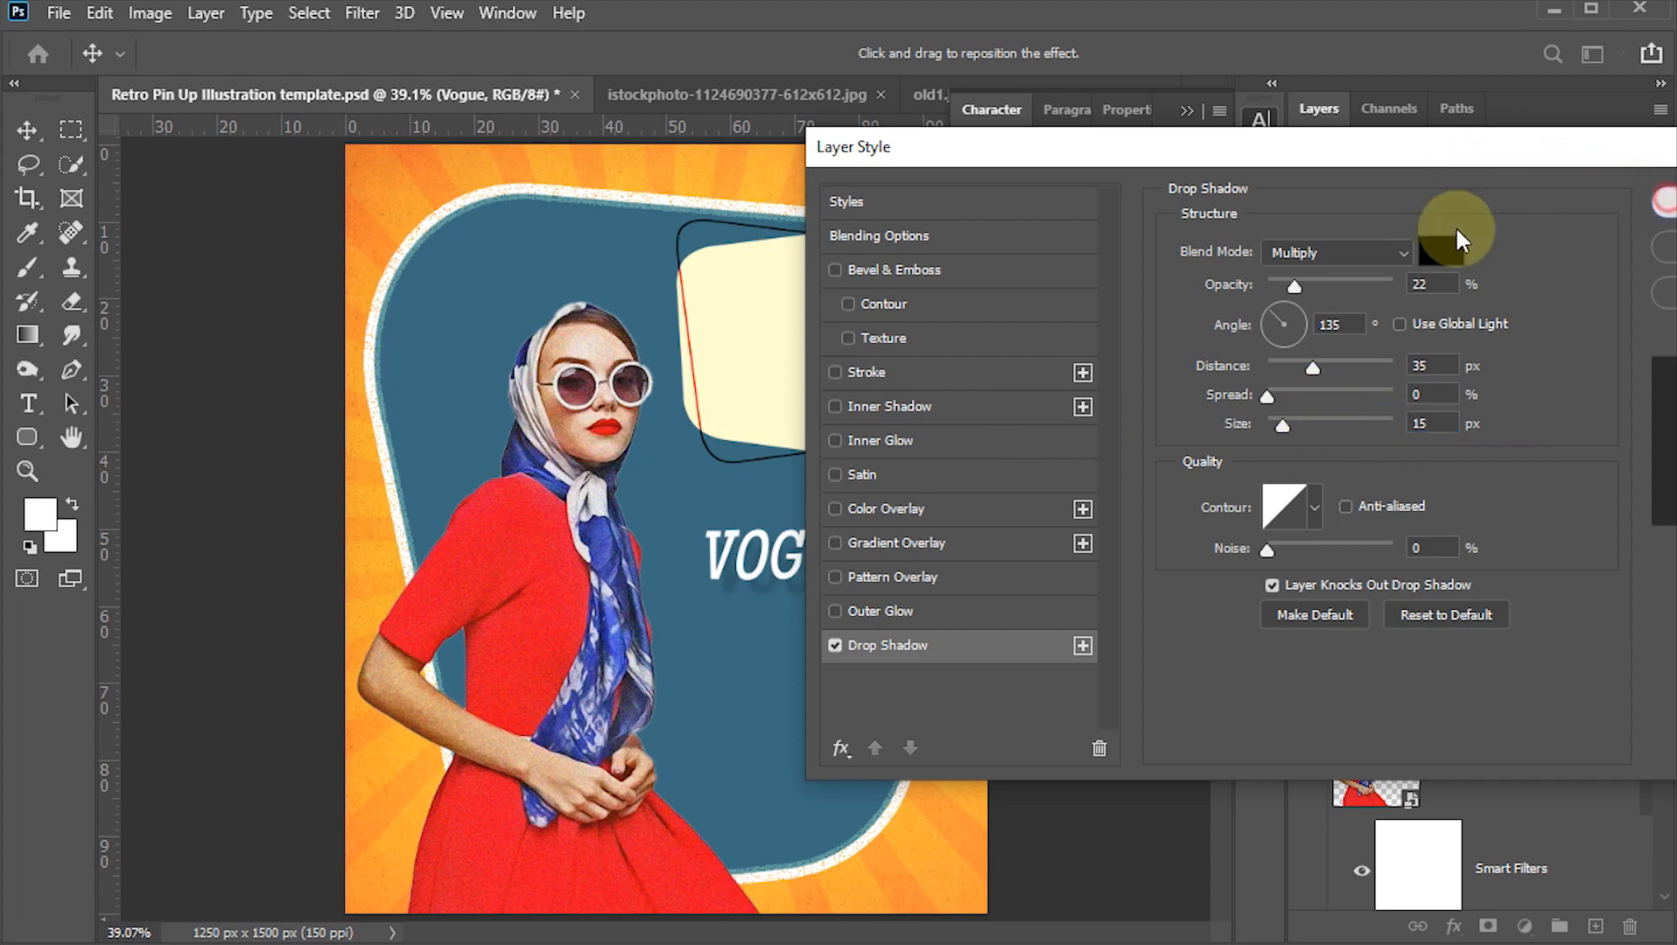
pyautogui.press('Return')
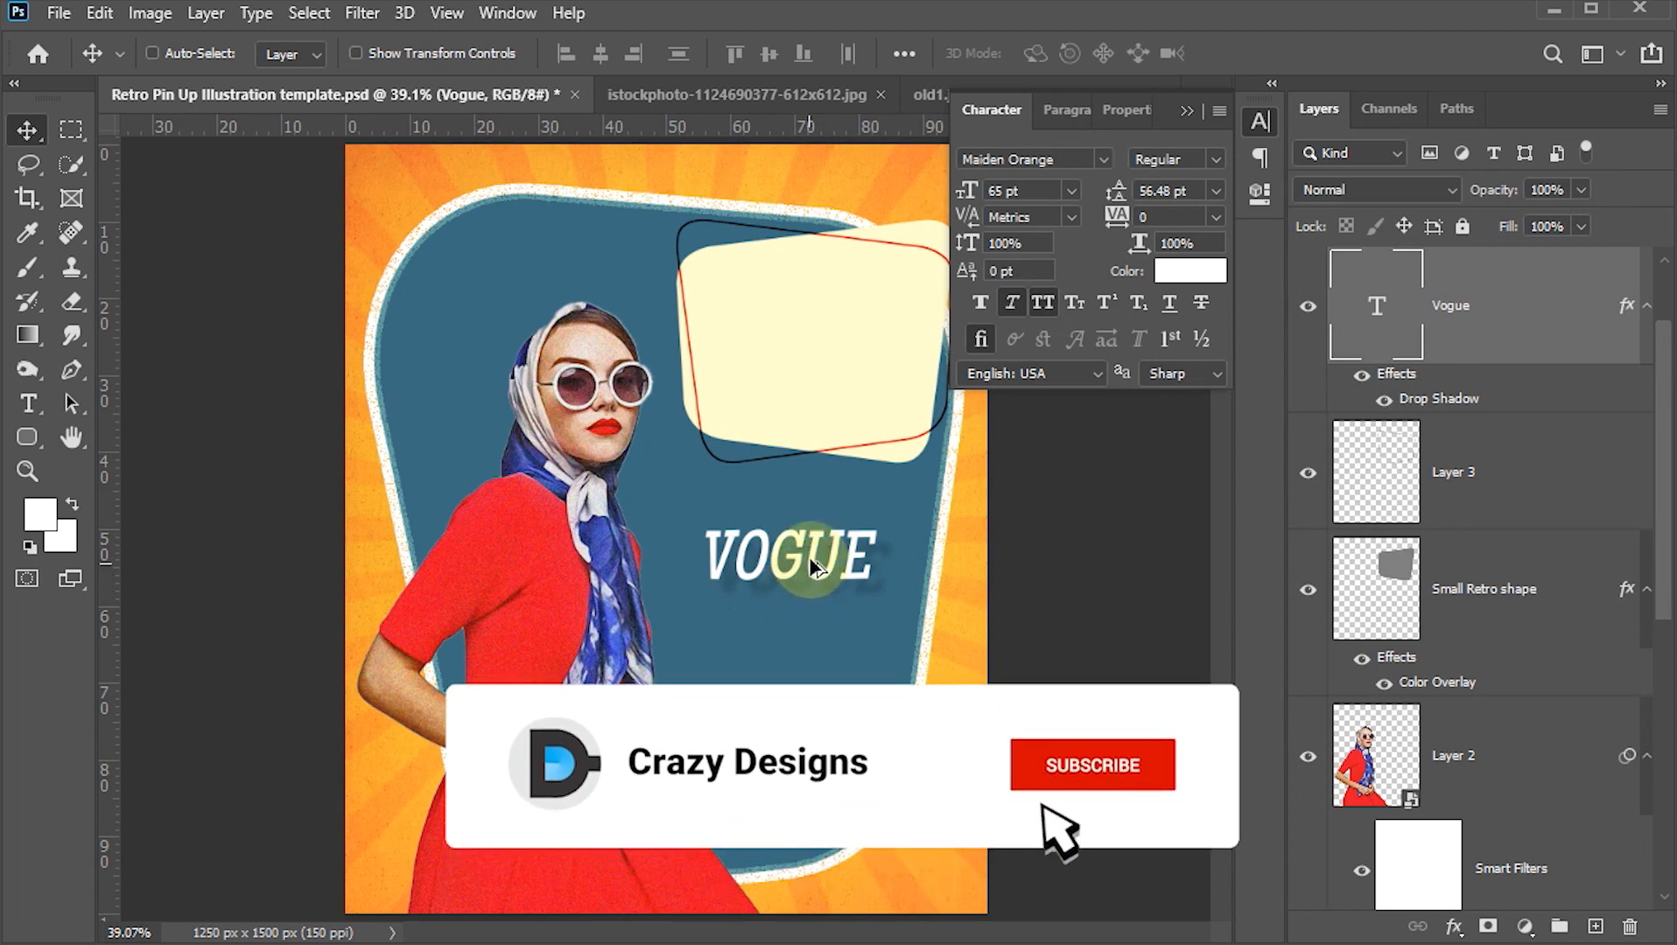
# - Duplicate the Vogue text directly below the original and change the copy's wording to "design"
pyautogui.moveTo(810, 557); pyautogui.dragTo(813, 629)
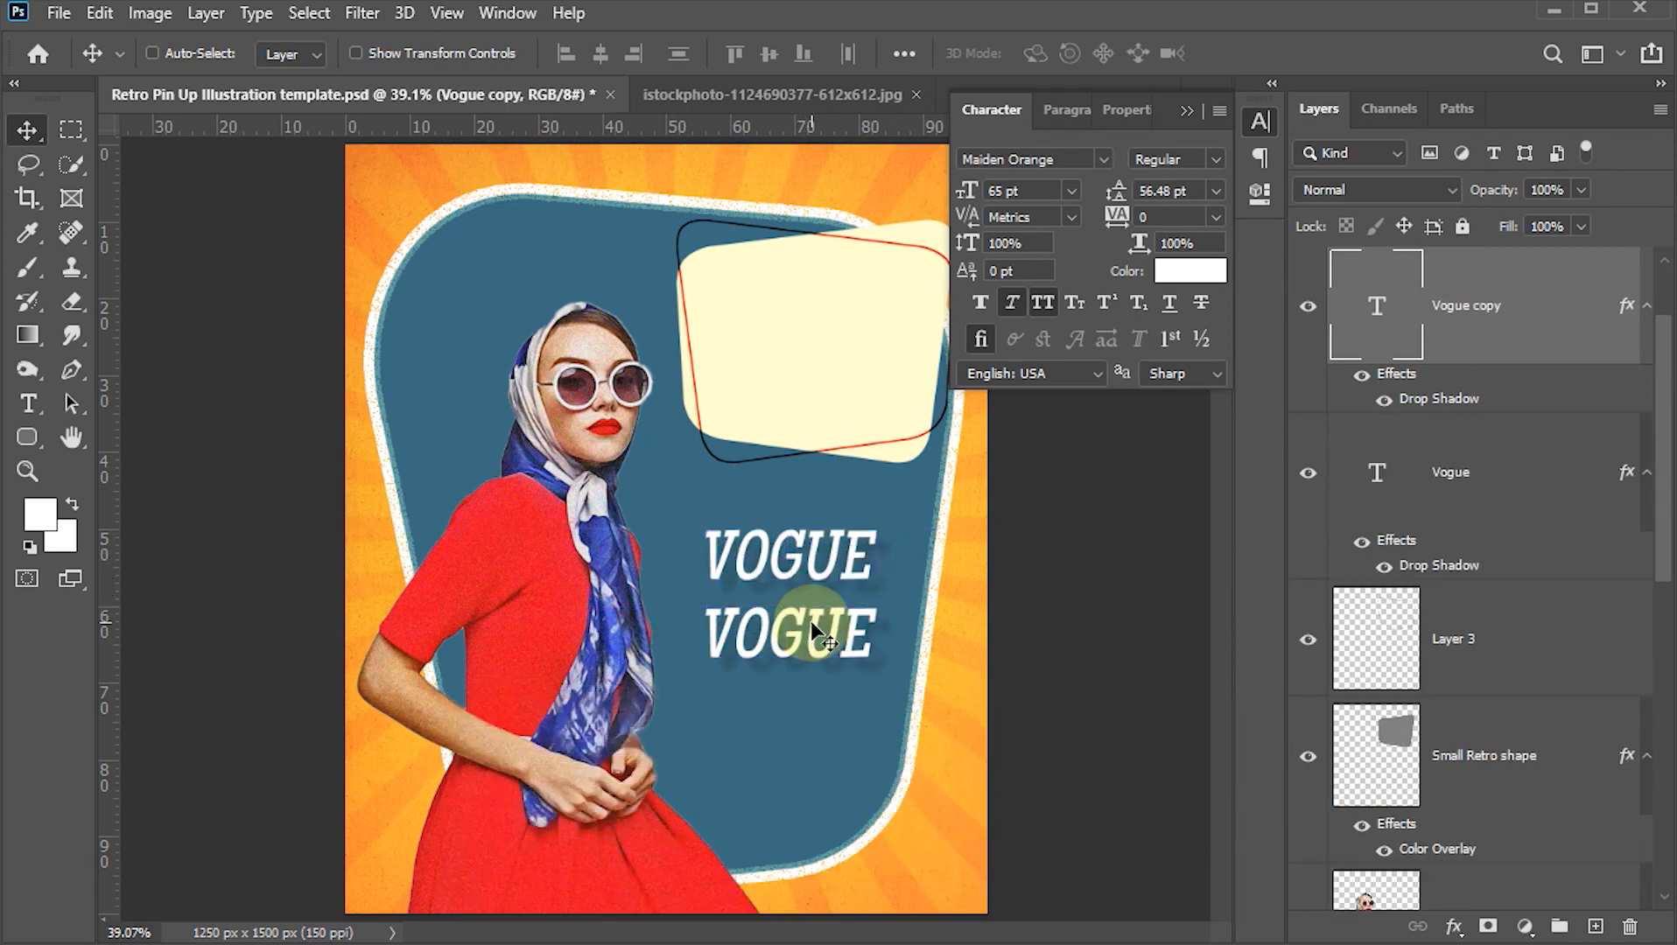
pyautogui.press('t')
pyautogui.doubleClick(770, 641)
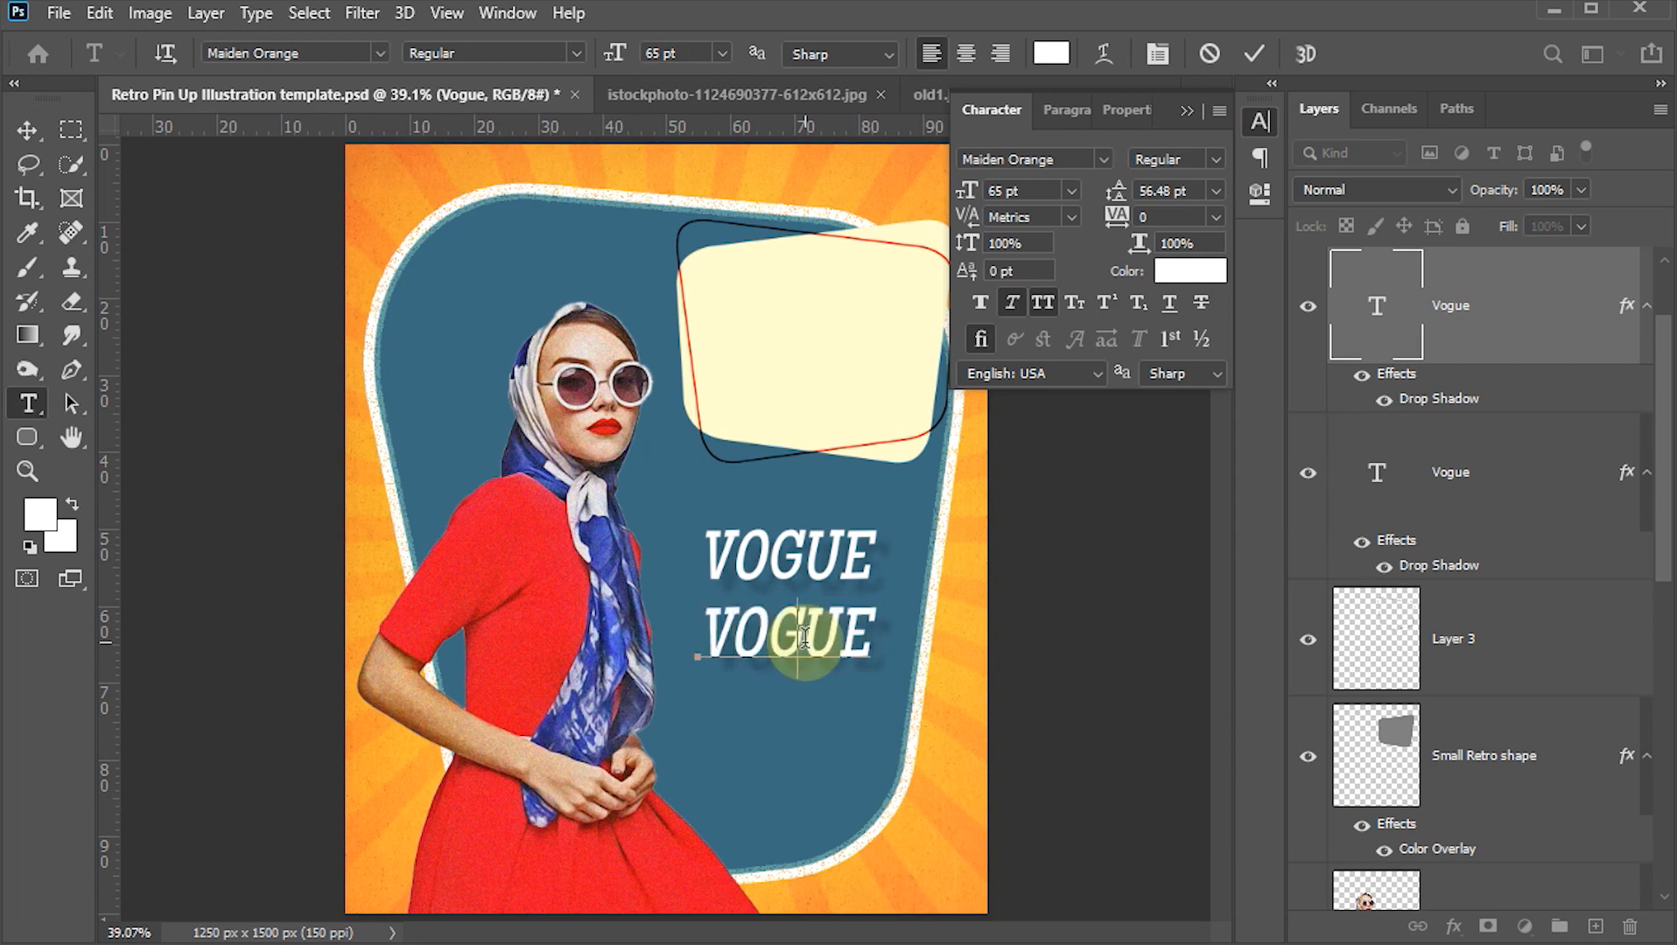
pyautogui.write('DESIGNS')
pyautogui.press('BackSpace')
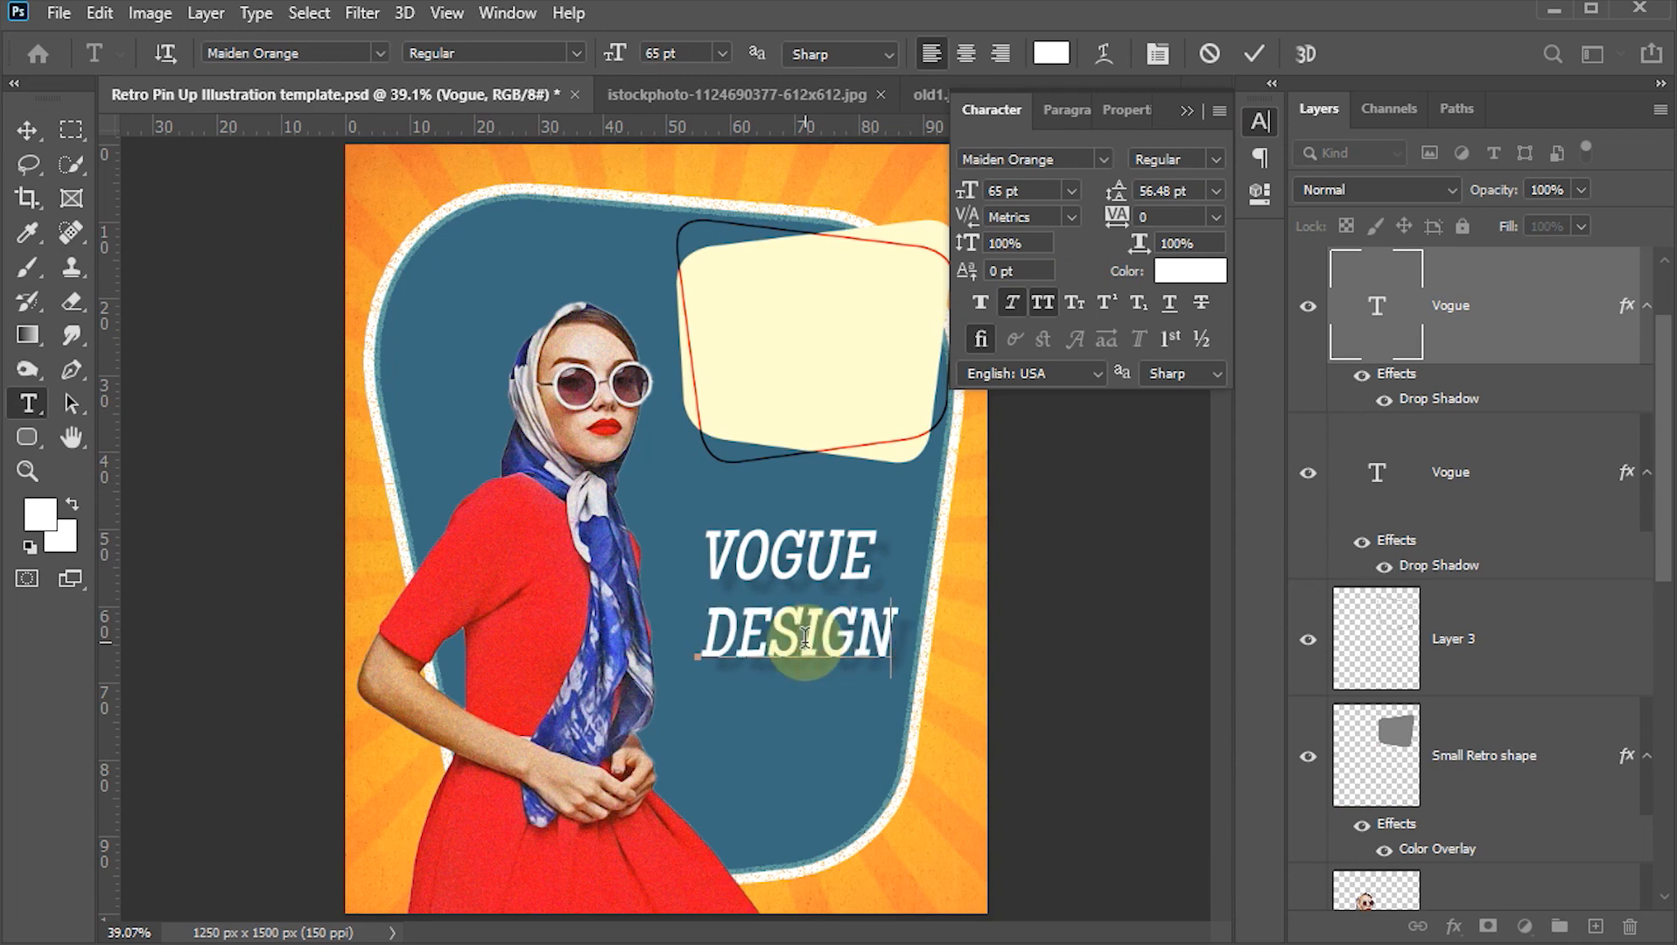
pyautogui.hotkey('ctrl', 'Return')
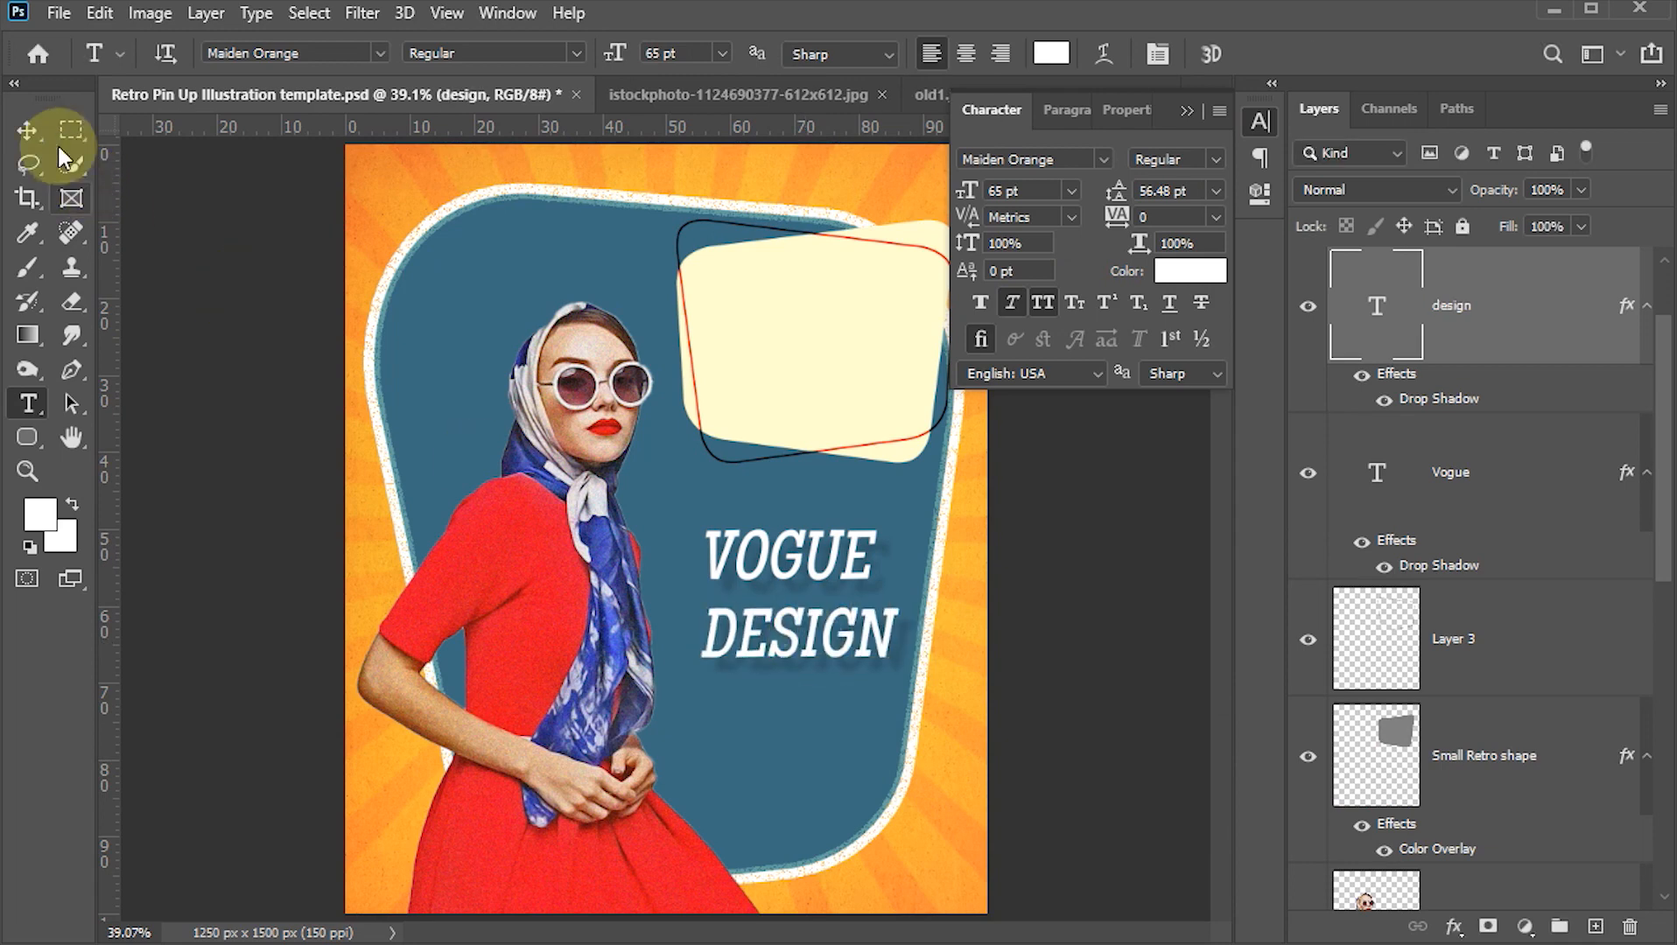
pyautogui.click(27, 132)
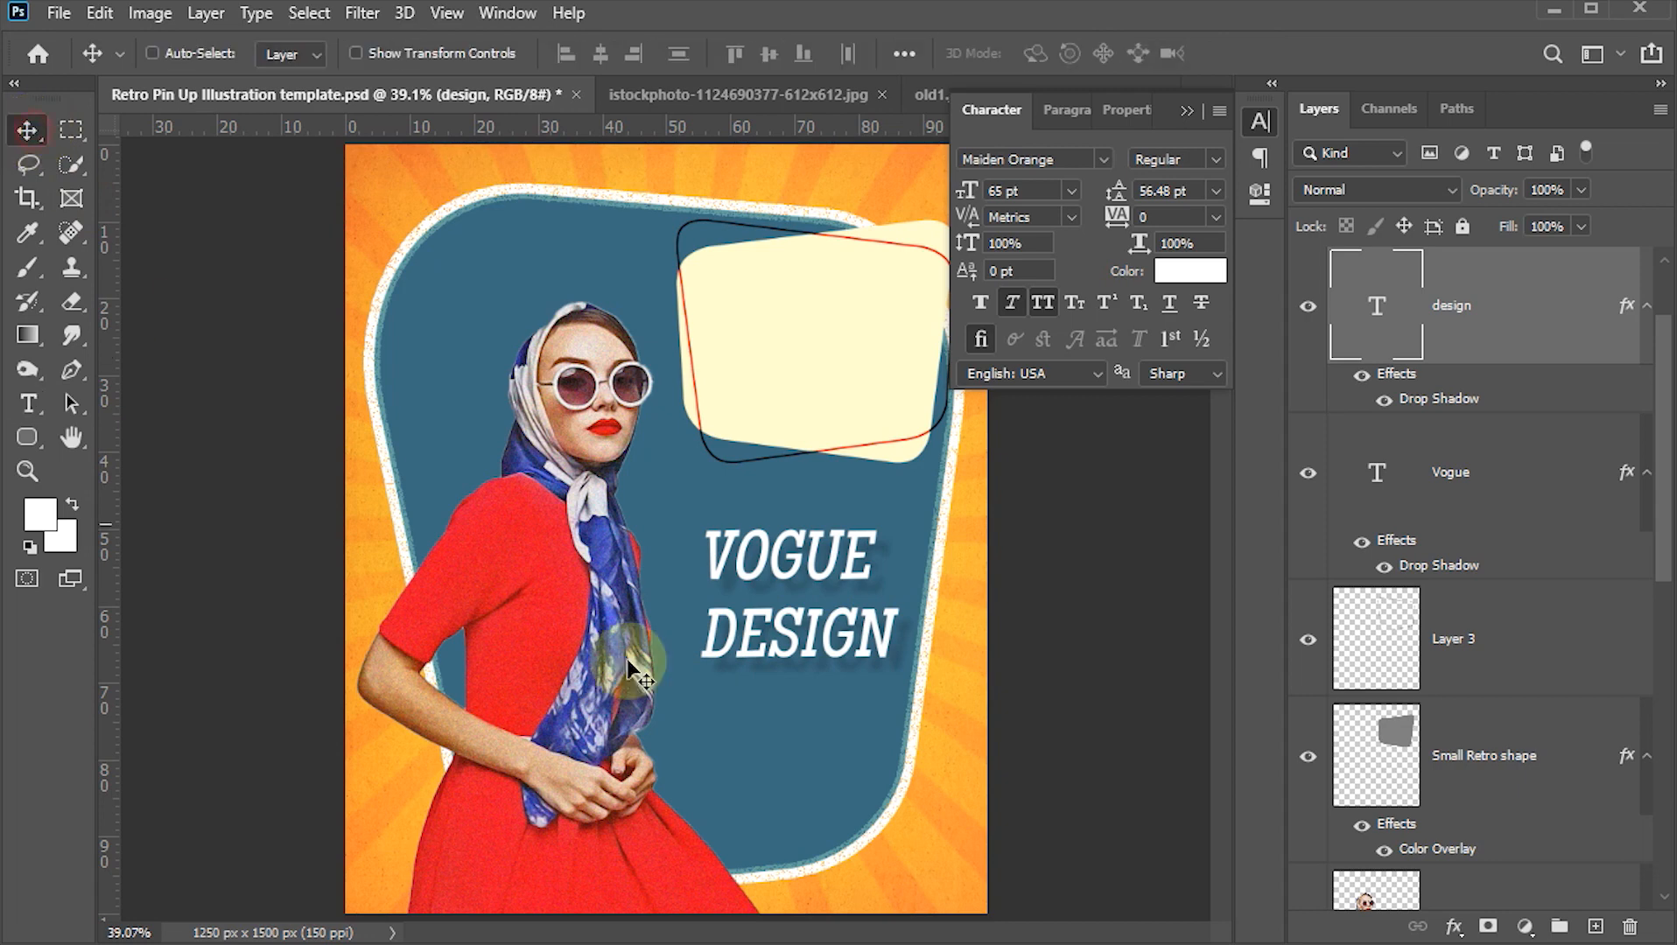
# - Nudge the "design" text up slightly to tighten the gap below the "Vogue" text
pyautogui.press('Up')
pyautogui.press('Up')
pyautogui.press('Up')
pyautogui.press('Up')
pyautogui.press('Up')
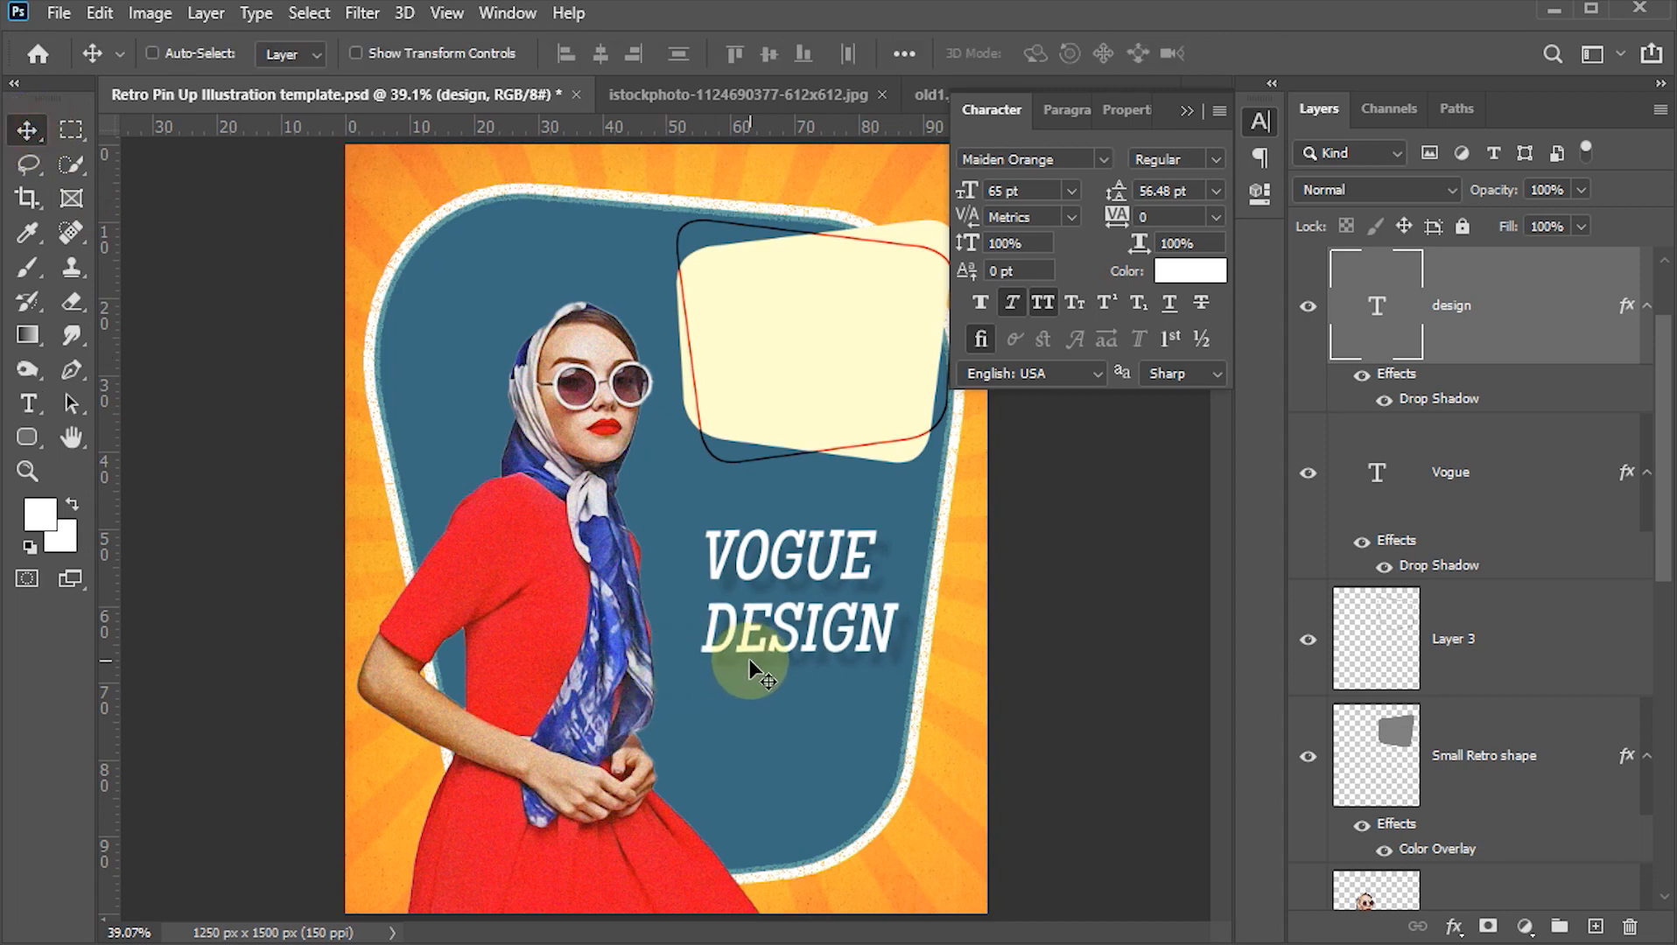
pyautogui.press('Up')
pyautogui.press('Up')
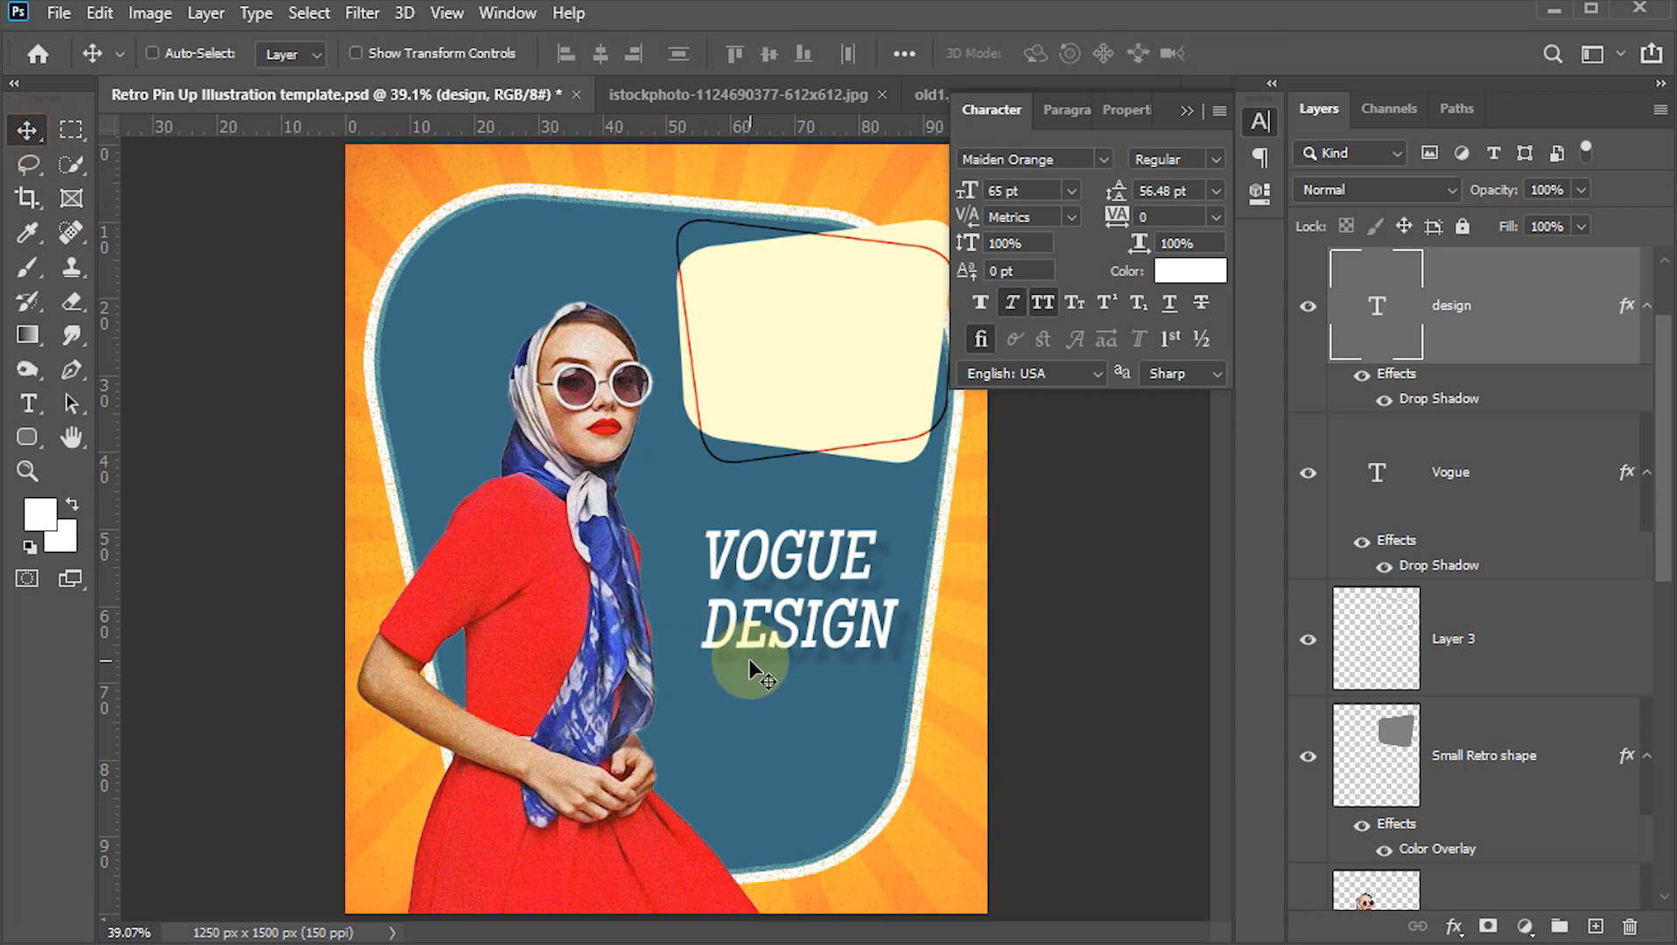
# - Rotate the "Vogue" and "design" texts together by -5.63° and shift them slightly left on the blue shape
pyautogui.keyDown('shift'); pyautogui.click(775, 568); pyautogui.keyUp('shift')
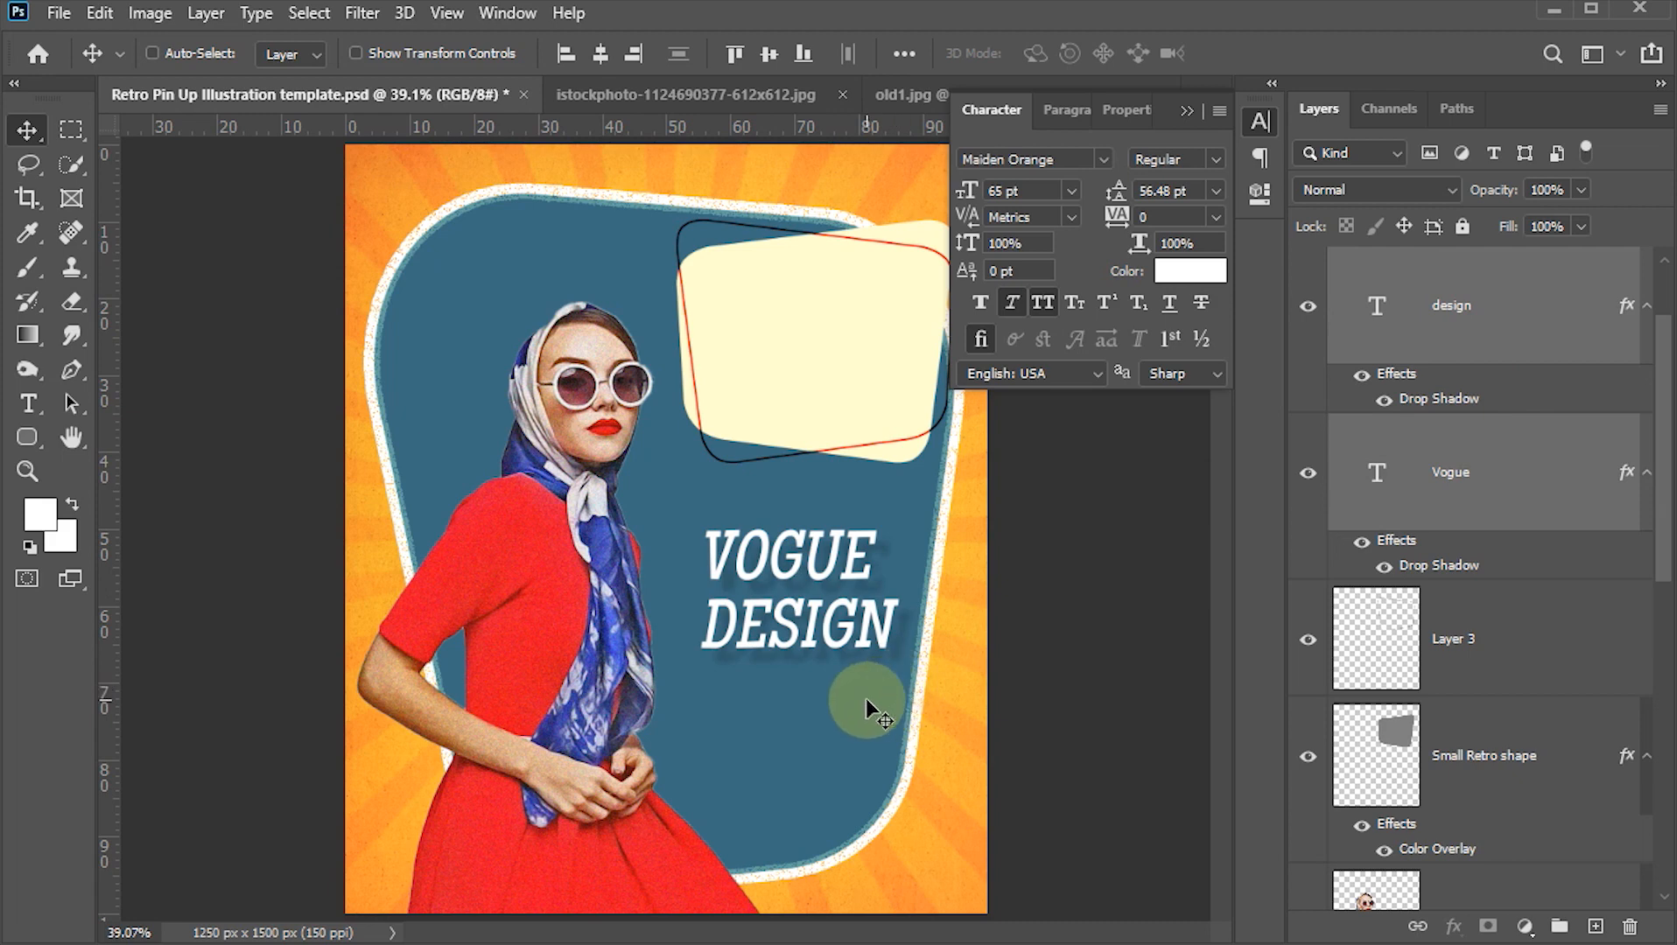
pyautogui.hotkey('ctrl', 't')
pyautogui.moveTo(973, 599); pyautogui.dragTo(974, 580)
pyautogui.moveTo(855, 598); pyautogui.dragTo(847, 608)
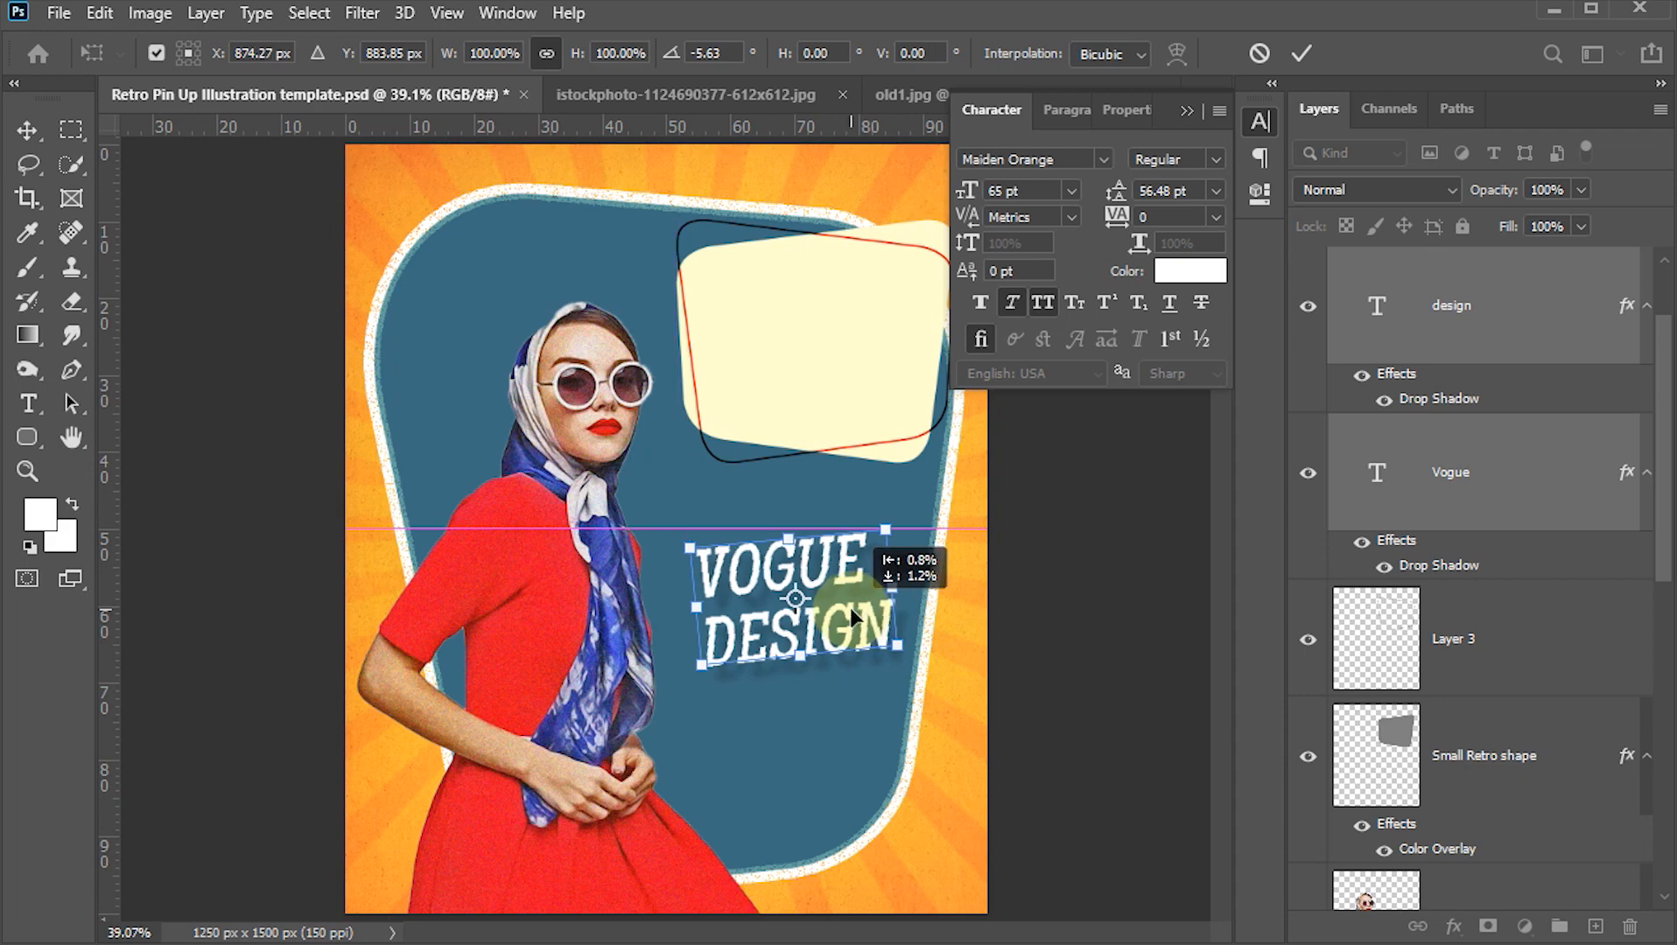
pyautogui.moveTo(846, 609); pyautogui.dragTo(846, 609)
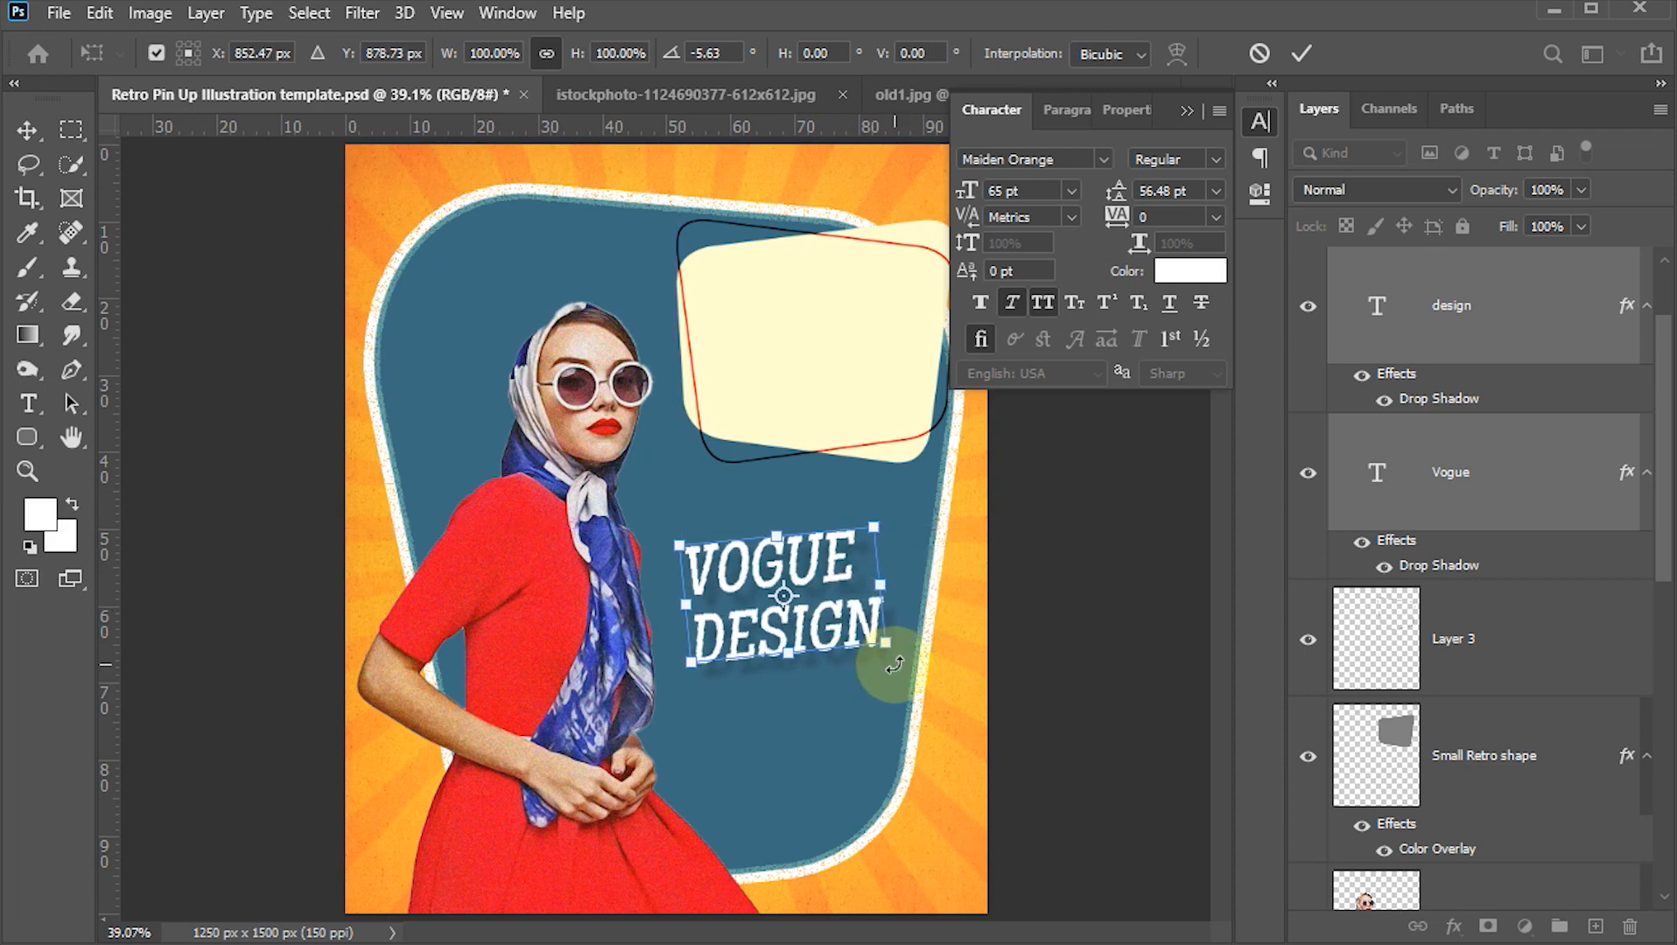
pyautogui.click(1299, 54)
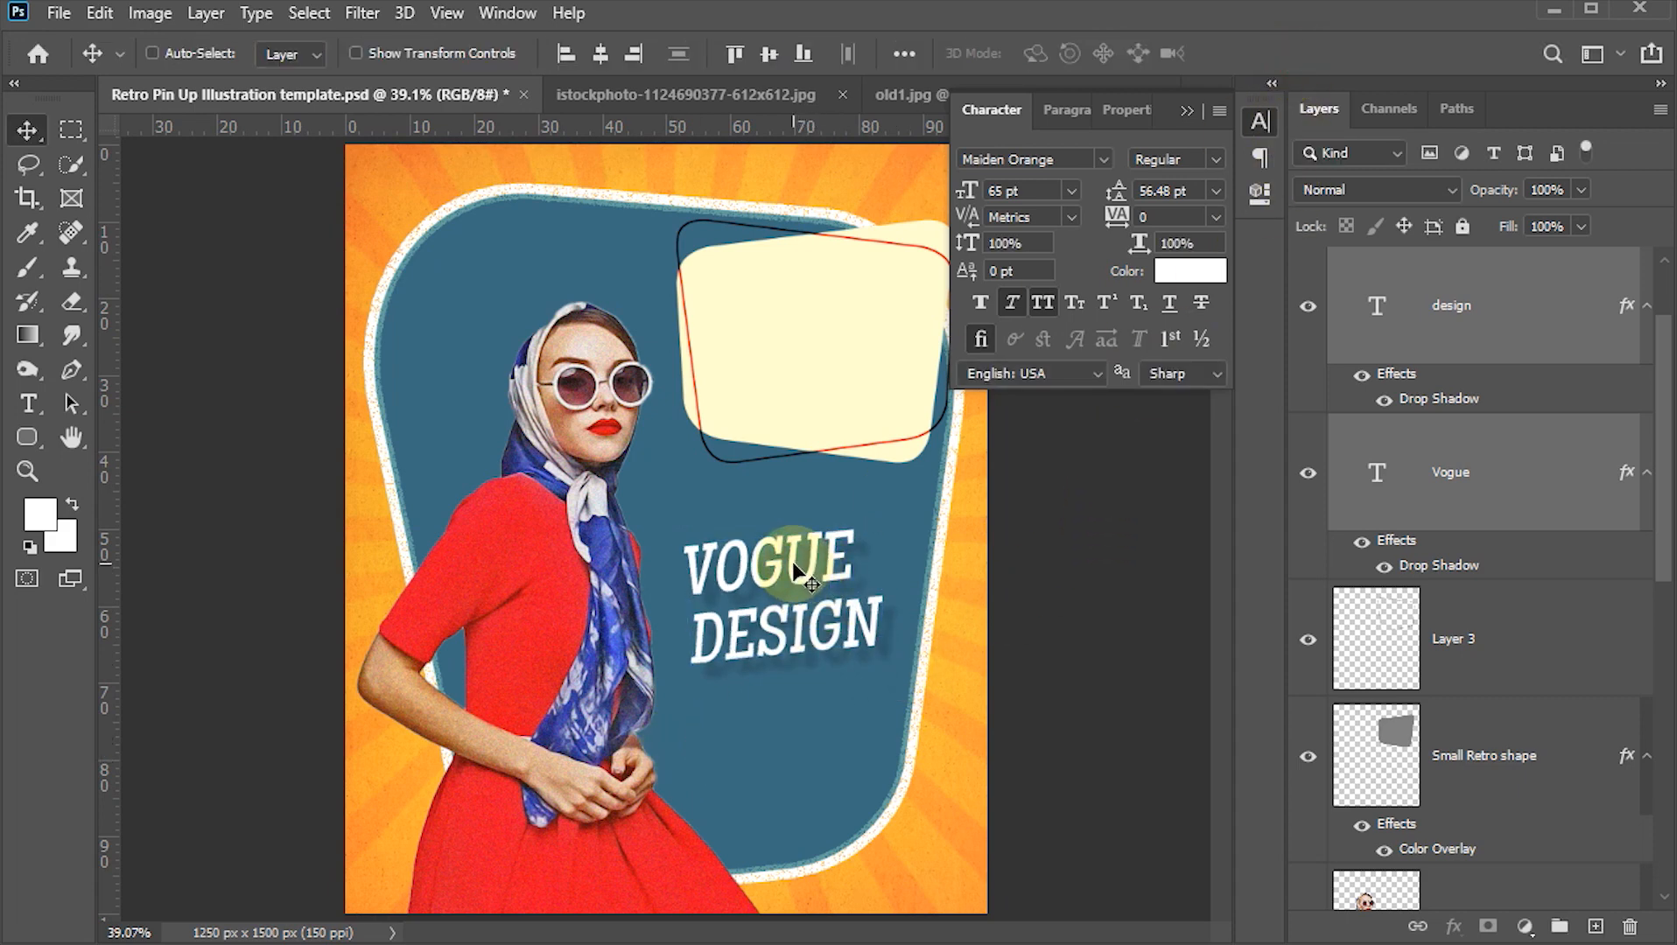
# - Change the color of the "Vogue" text to yellow, ffd800
pyautogui.click(1492, 476)
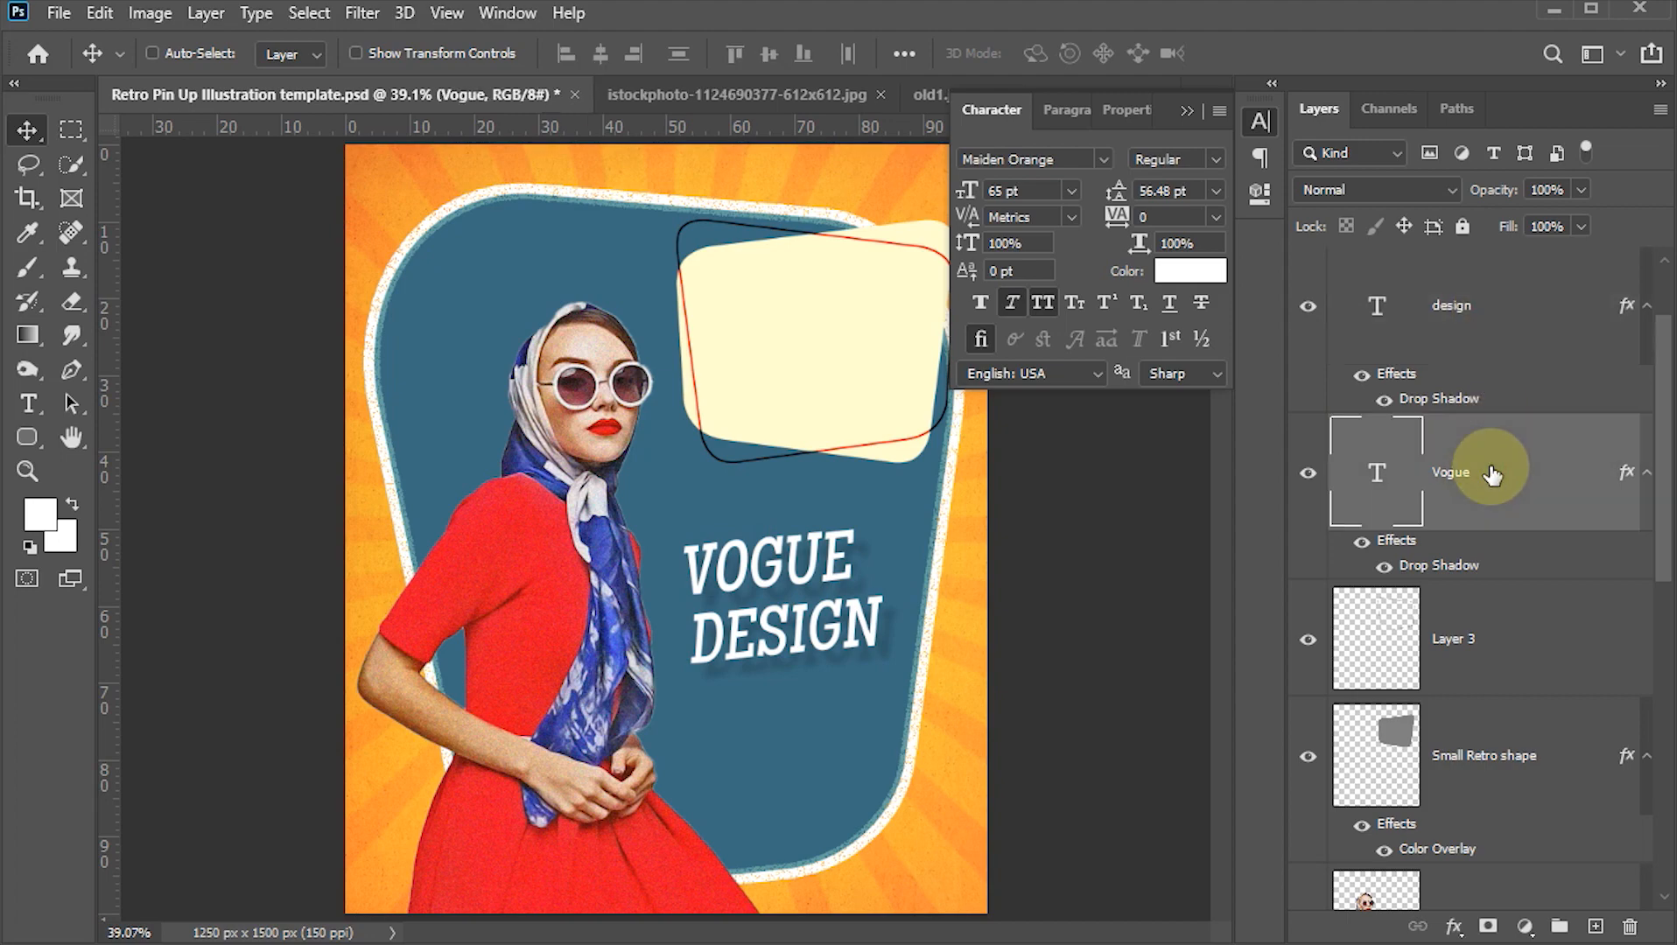
pyautogui.click(1200, 271)
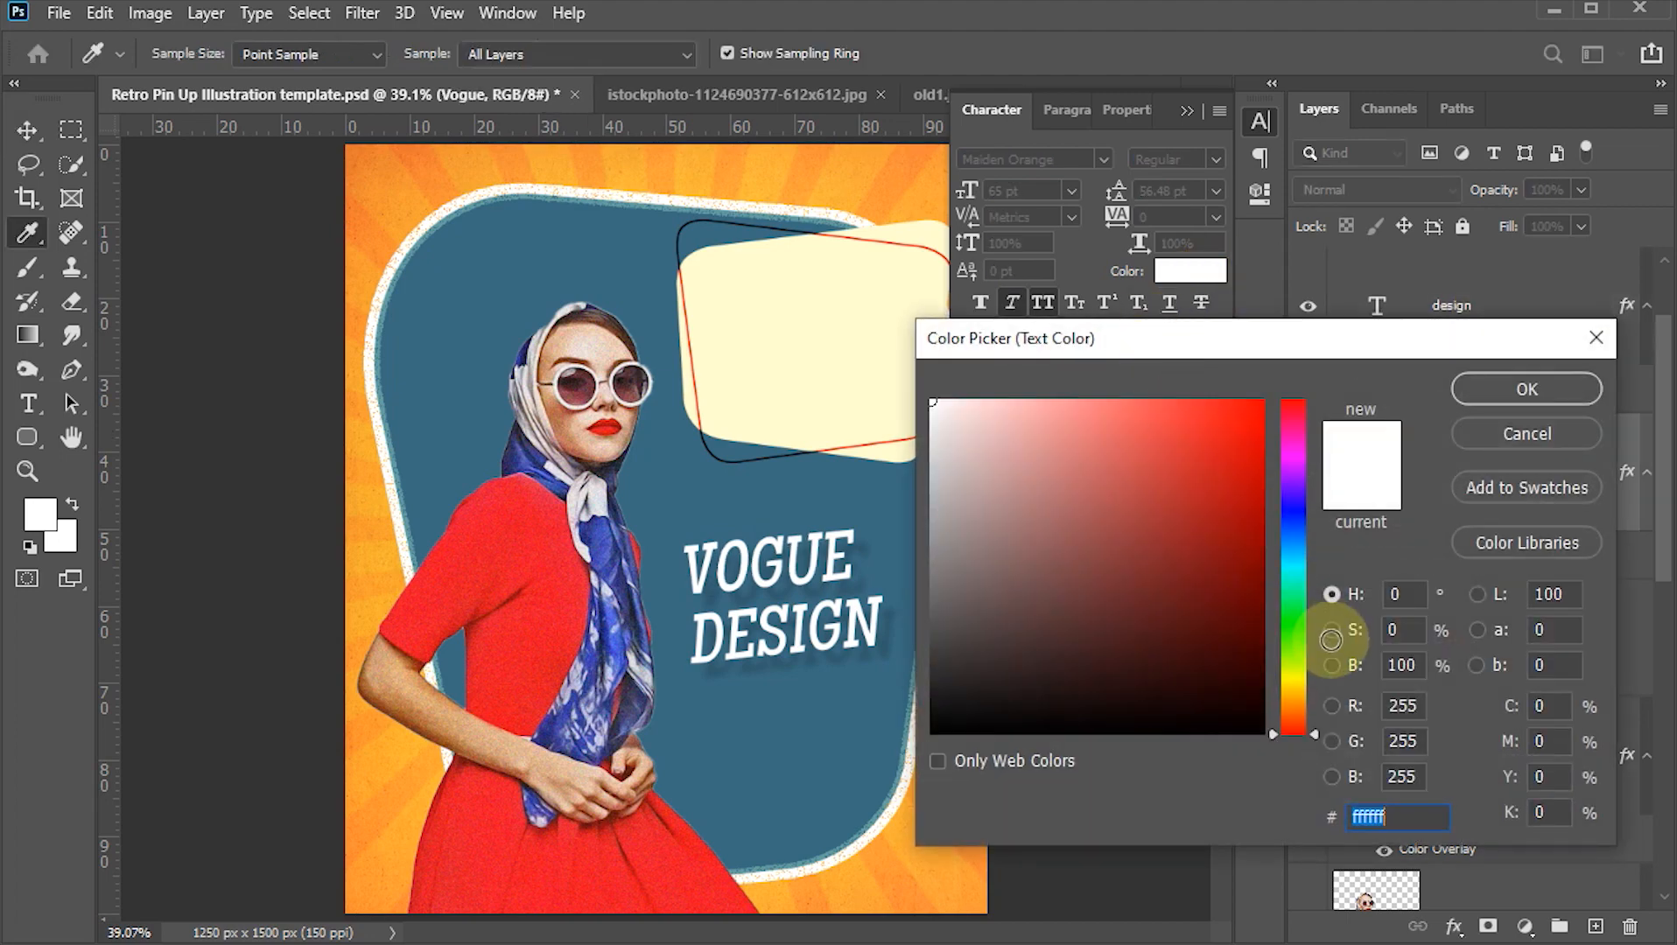
pyautogui.click(1311, 671)
pyautogui.moveTo(1313, 673); pyautogui.dragTo(1313, 690)
pyautogui.moveTo(1222, 455); pyautogui.dragTo(1265, 352)
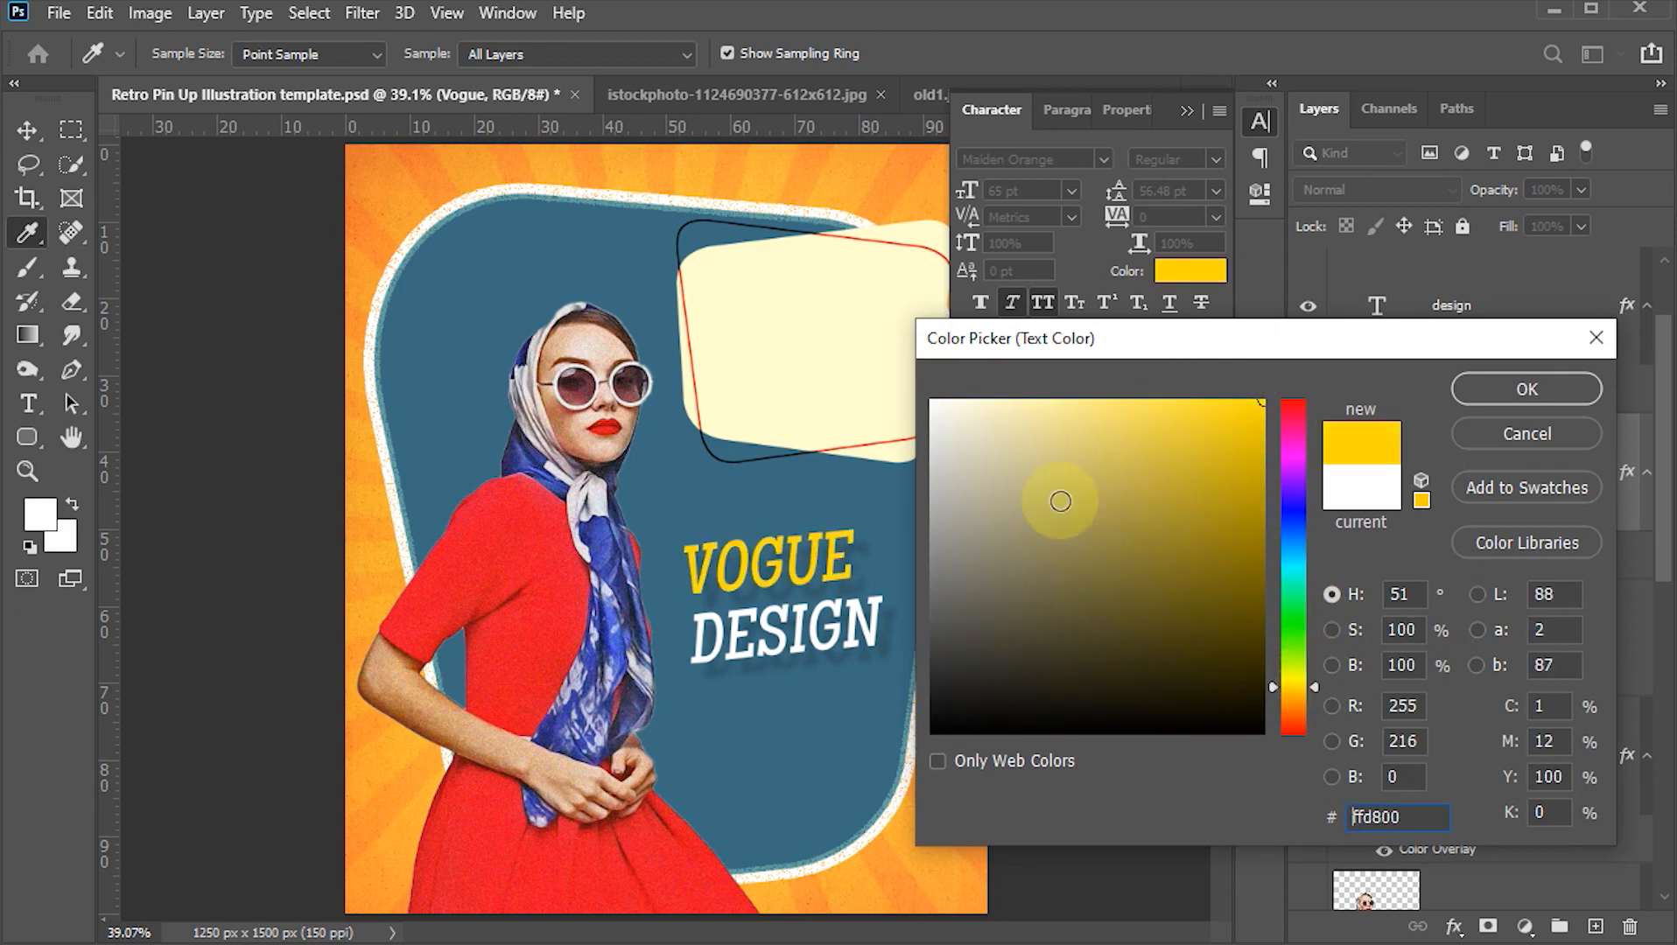
pyautogui.click(1495, 389)
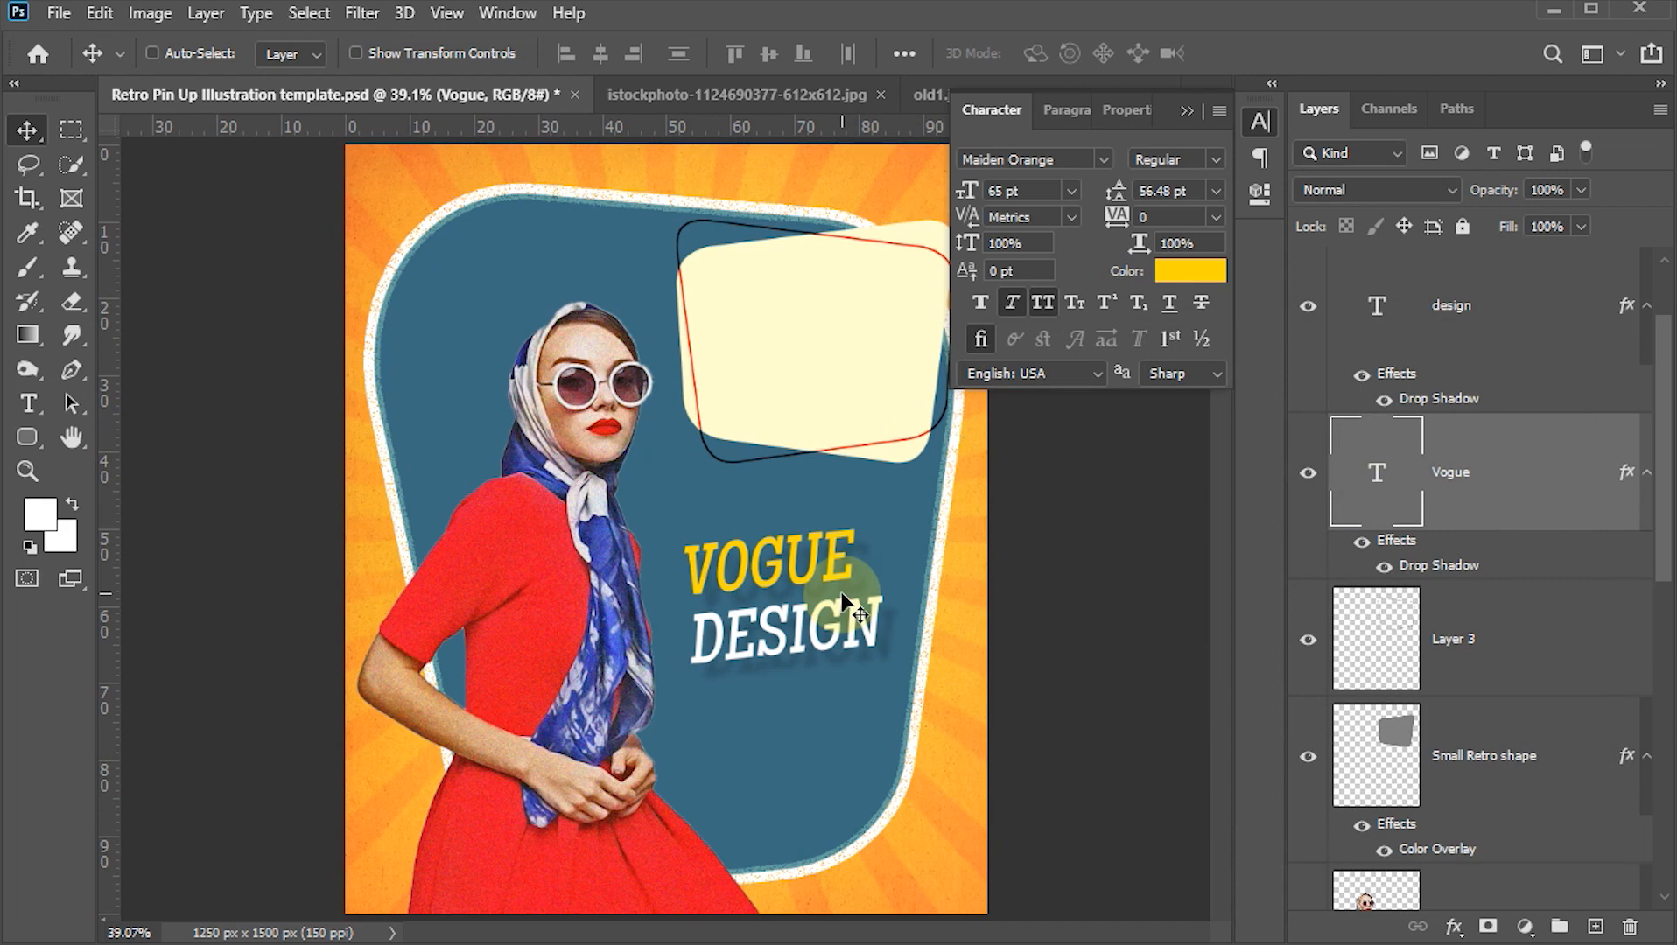
# - Add the text "Vintage" on the cream shape
pyautogui.press('t')
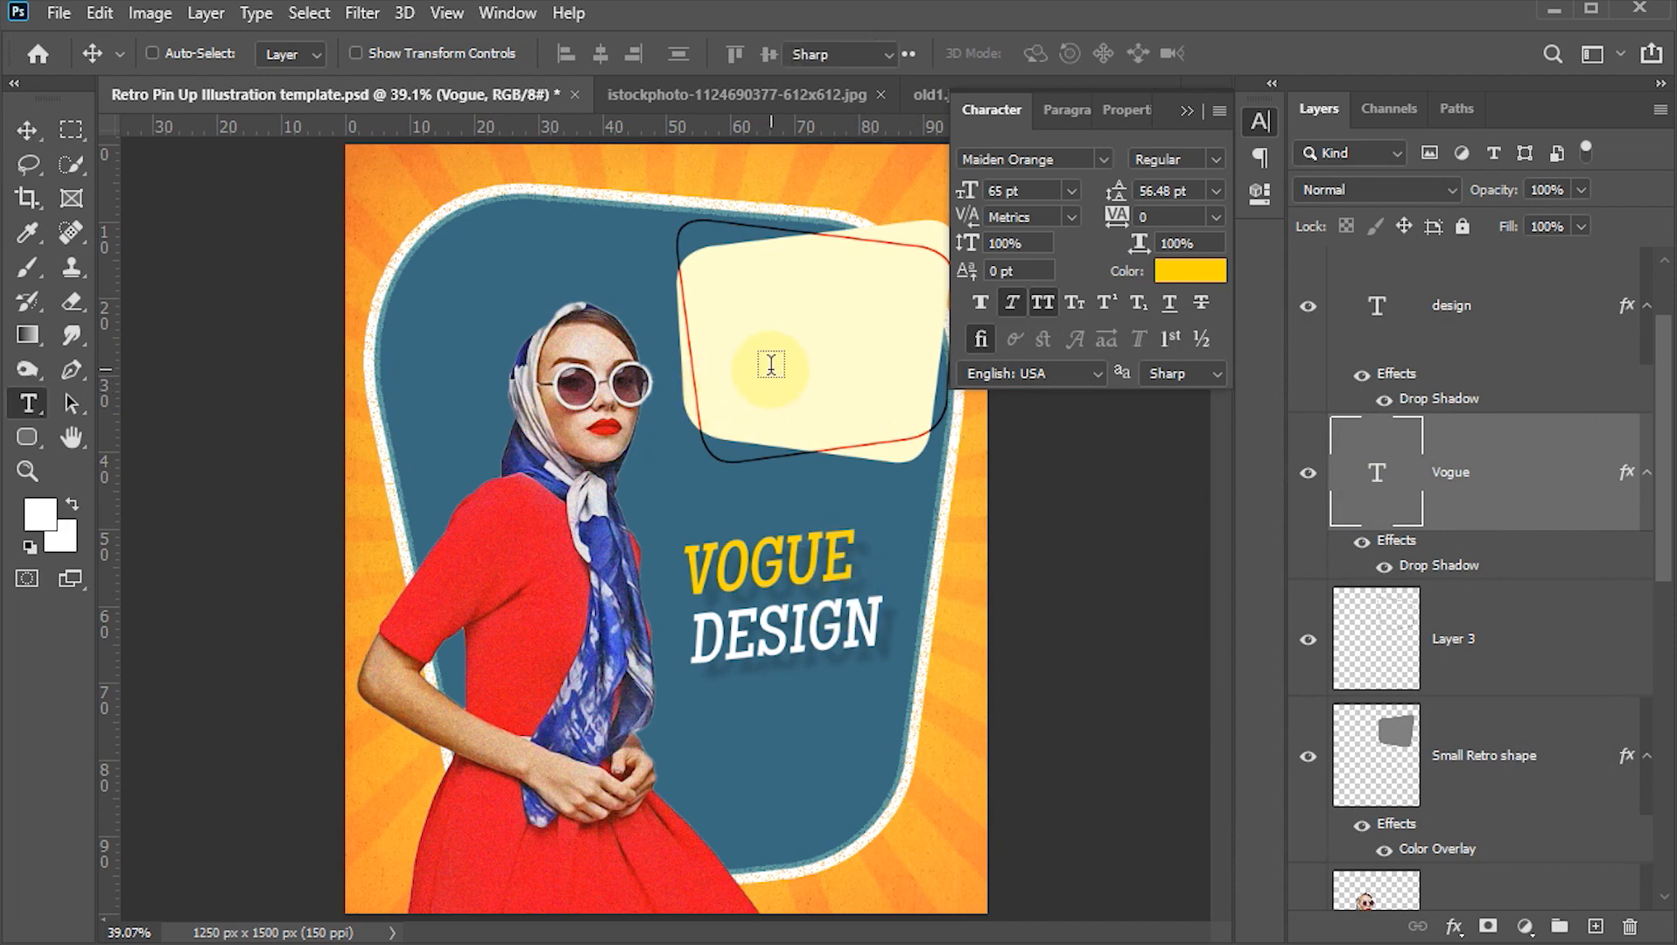
pyautogui.click(736, 302)
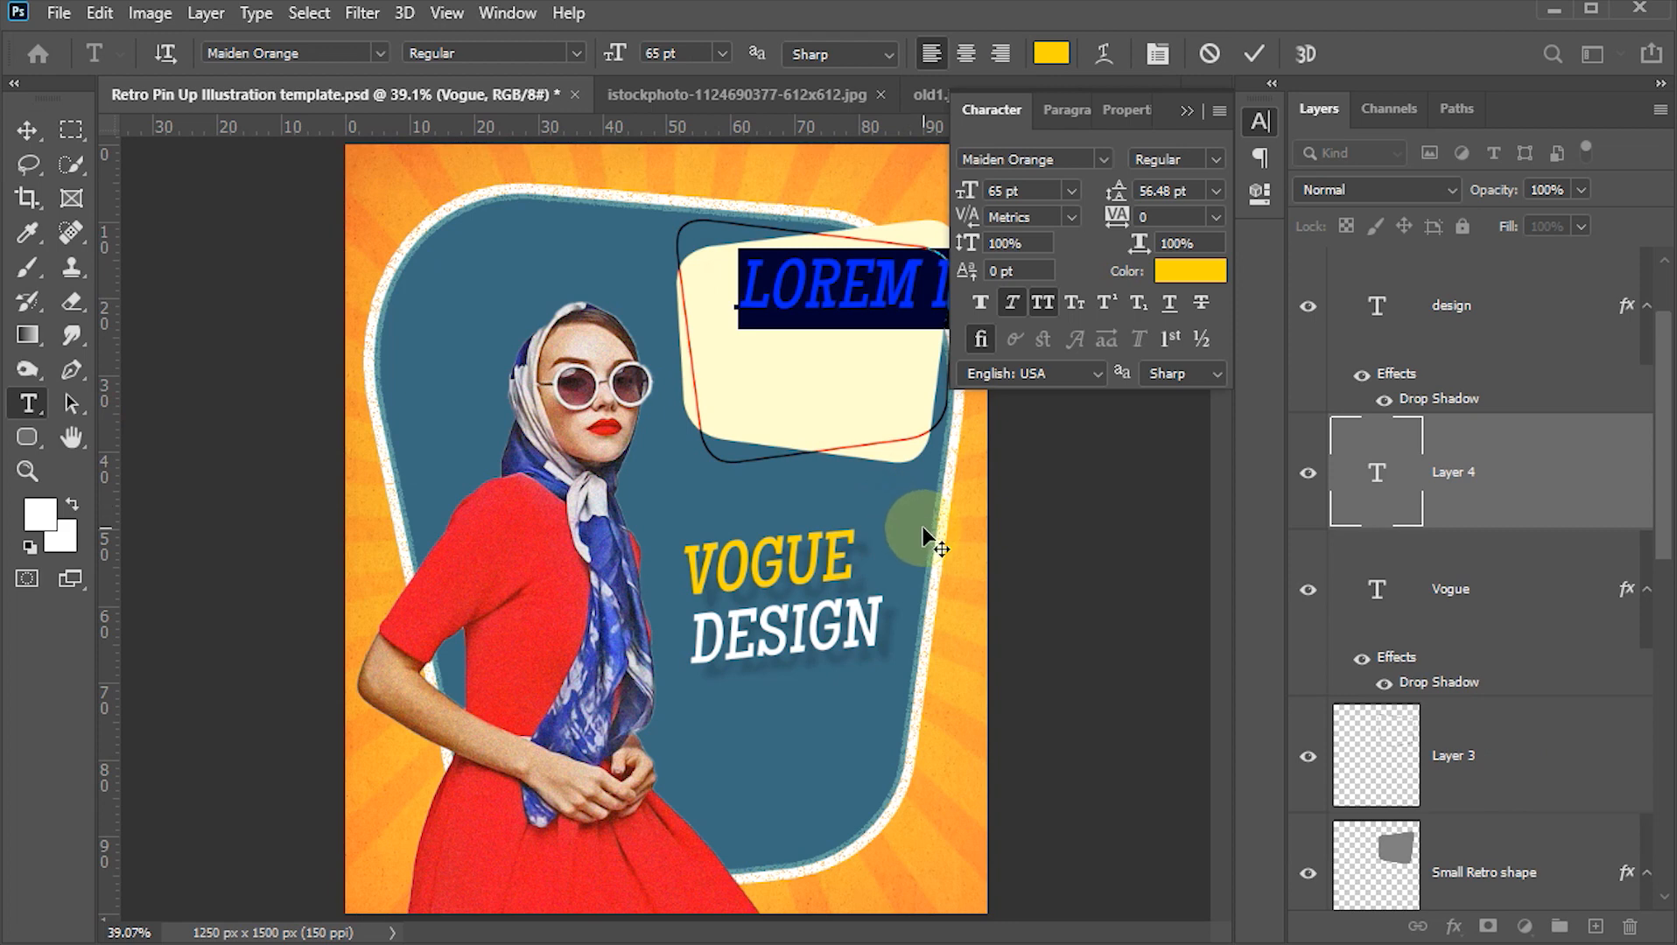
pyautogui.write('VIN')
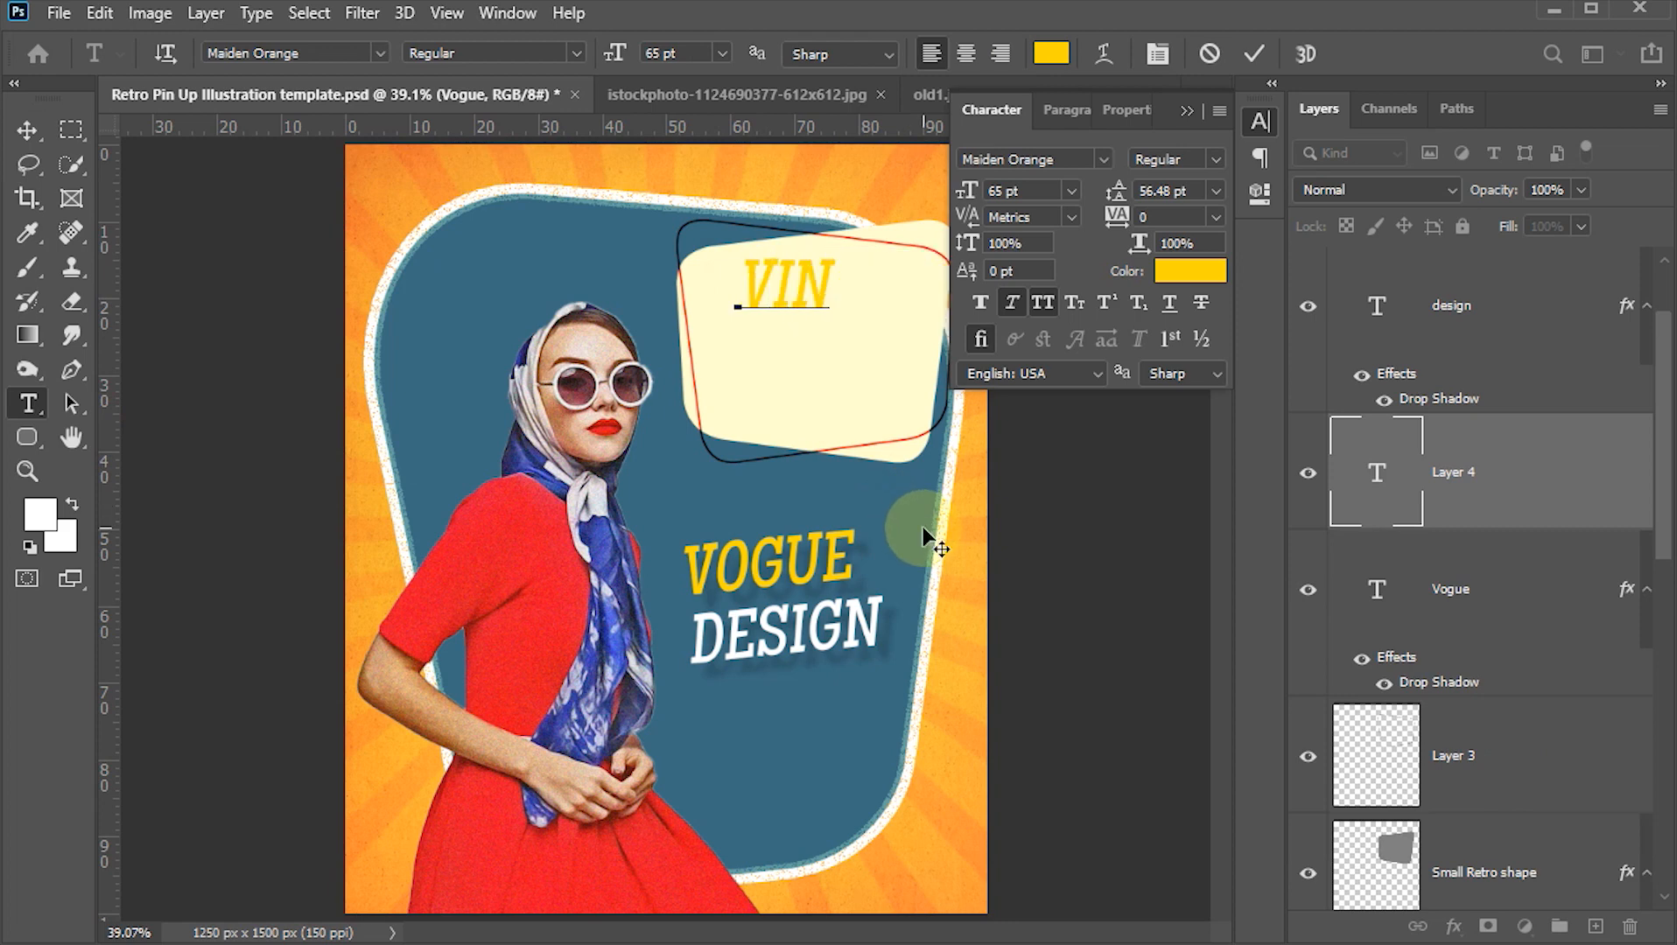
pyautogui.write('TAGE')
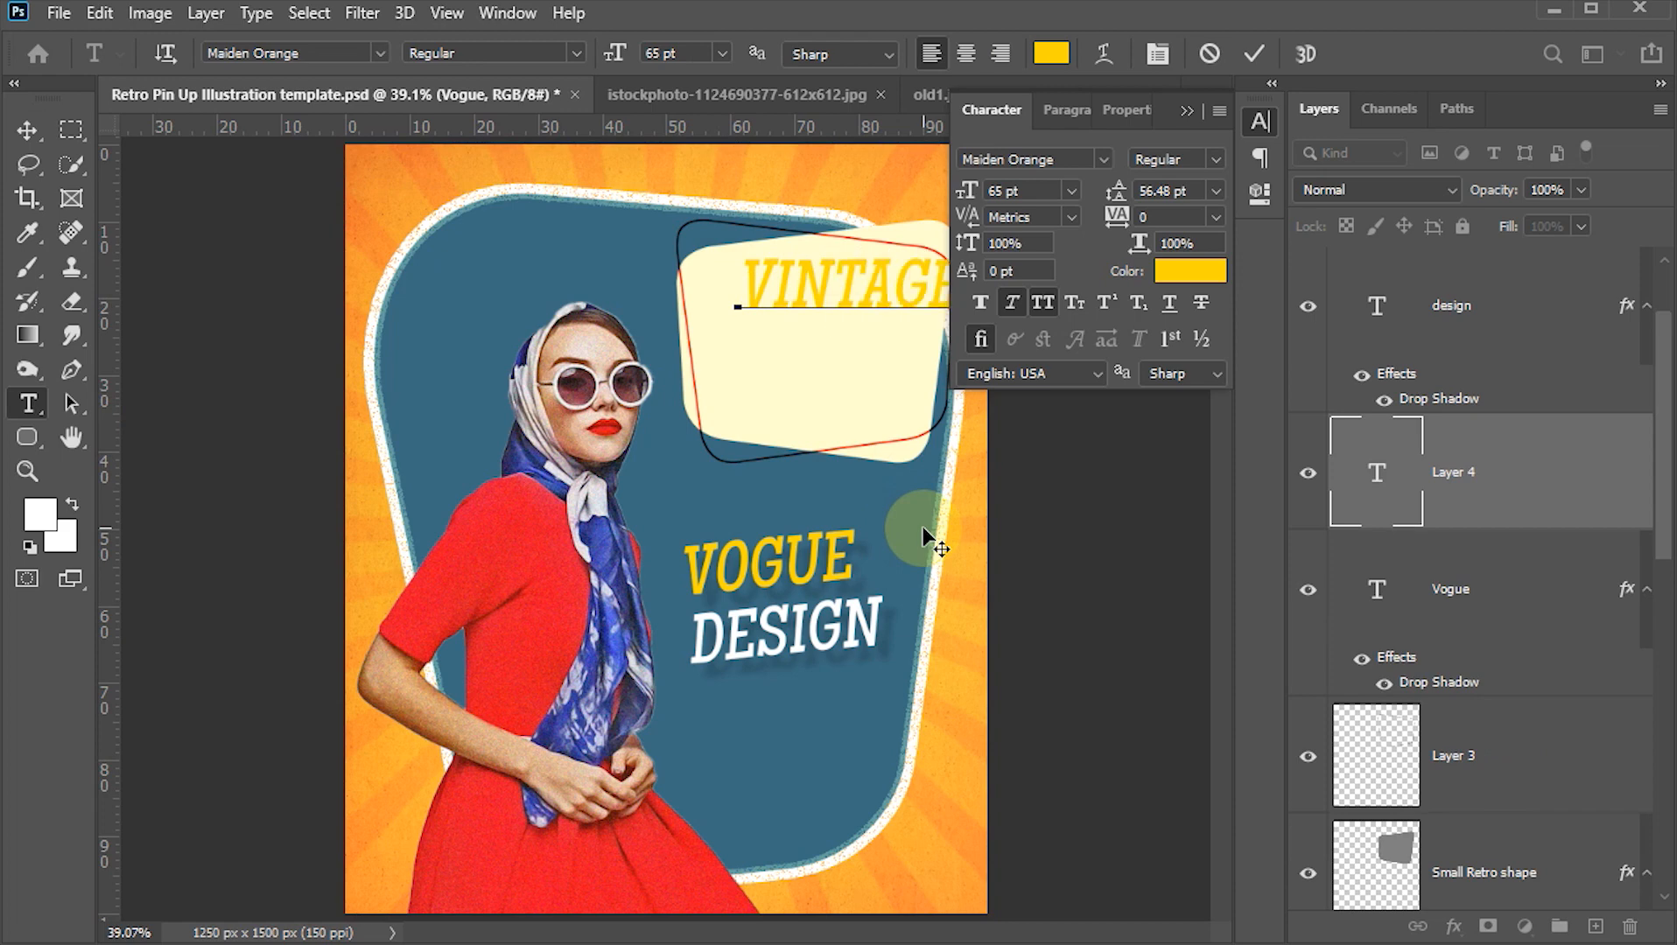
pyautogui.click(1253, 53)
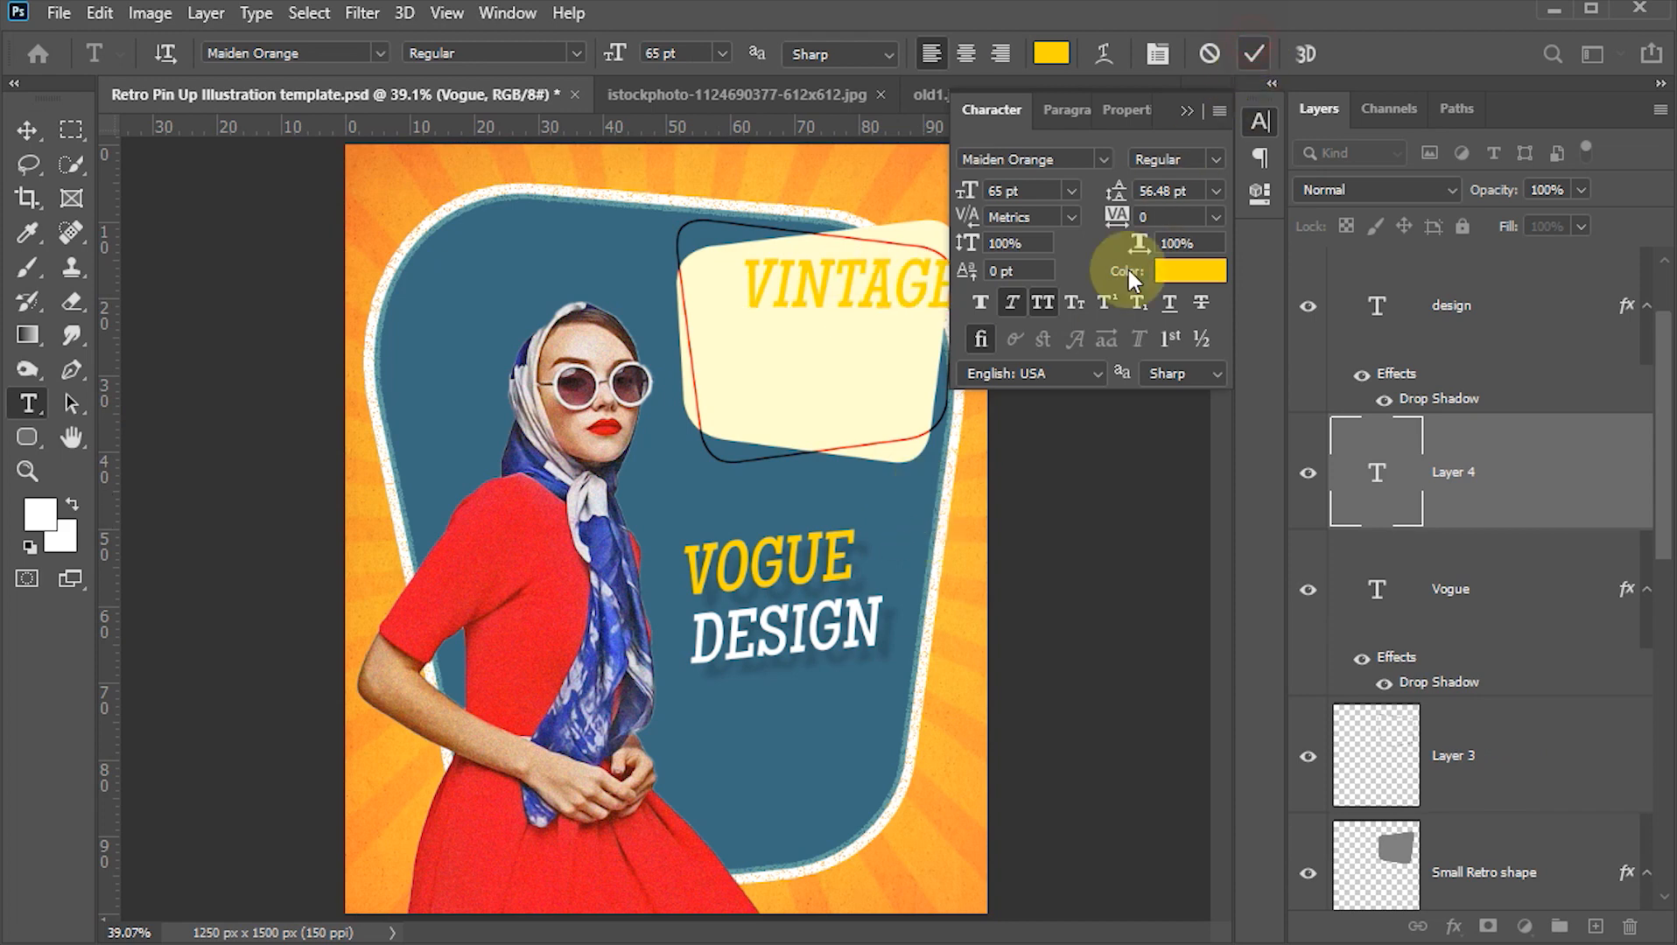
# - Turn off Faux Italic and All Caps for the "Vintage" text
pyautogui.click(1008, 302)
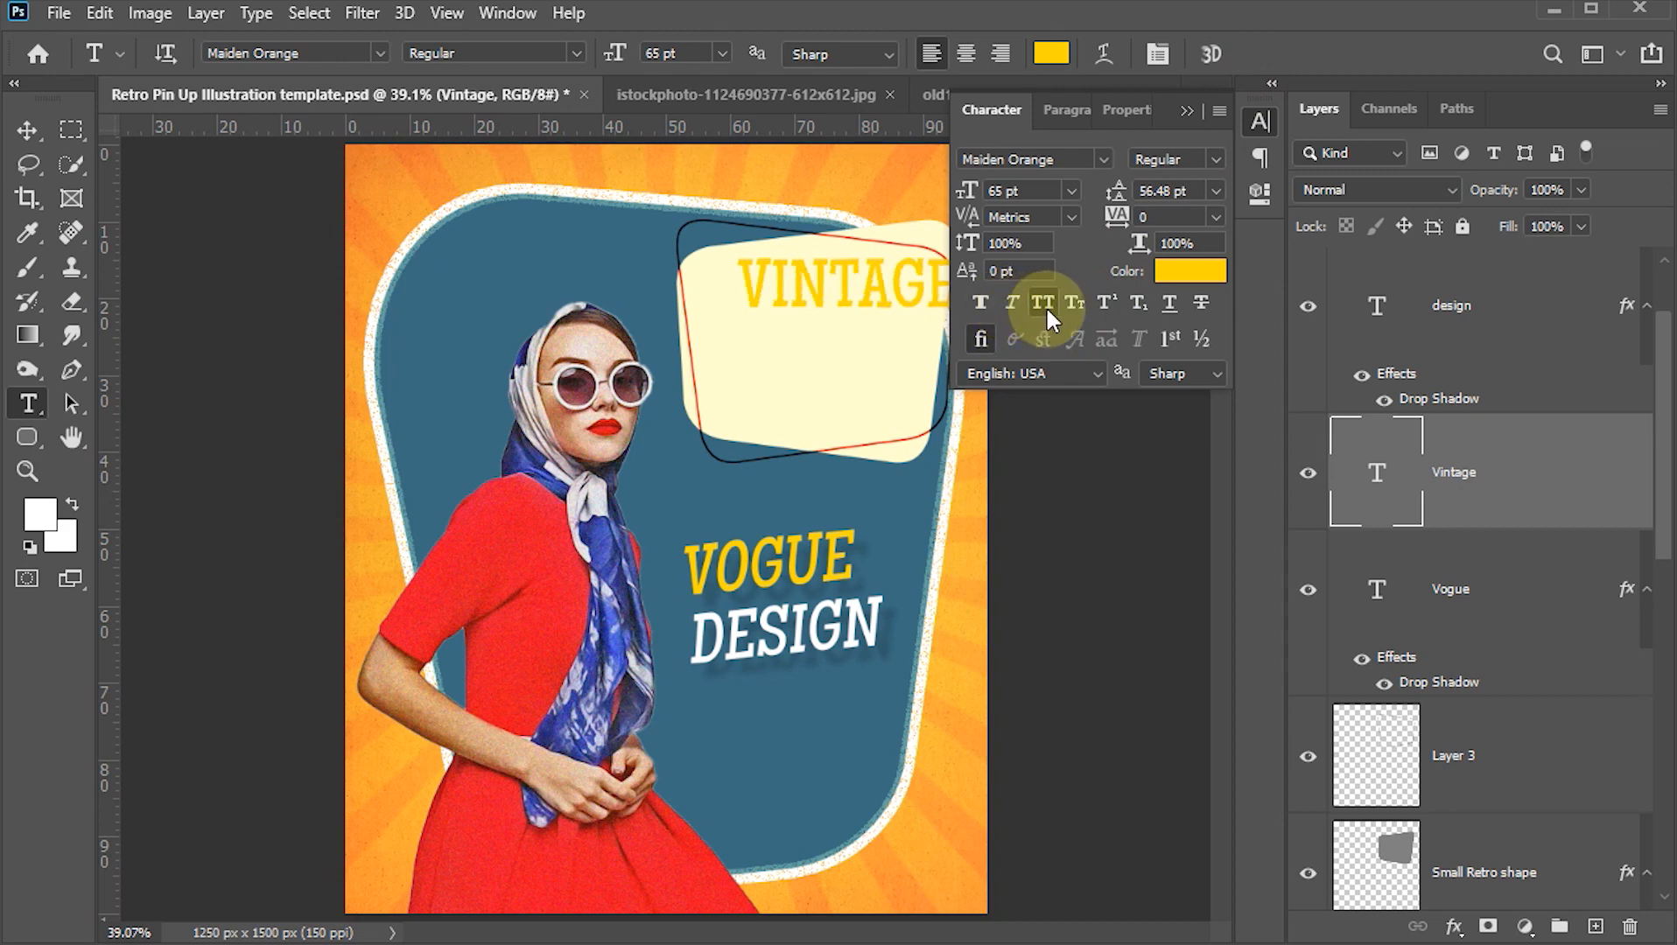
pyautogui.click(1043, 303)
pyautogui.click(1045, 300)
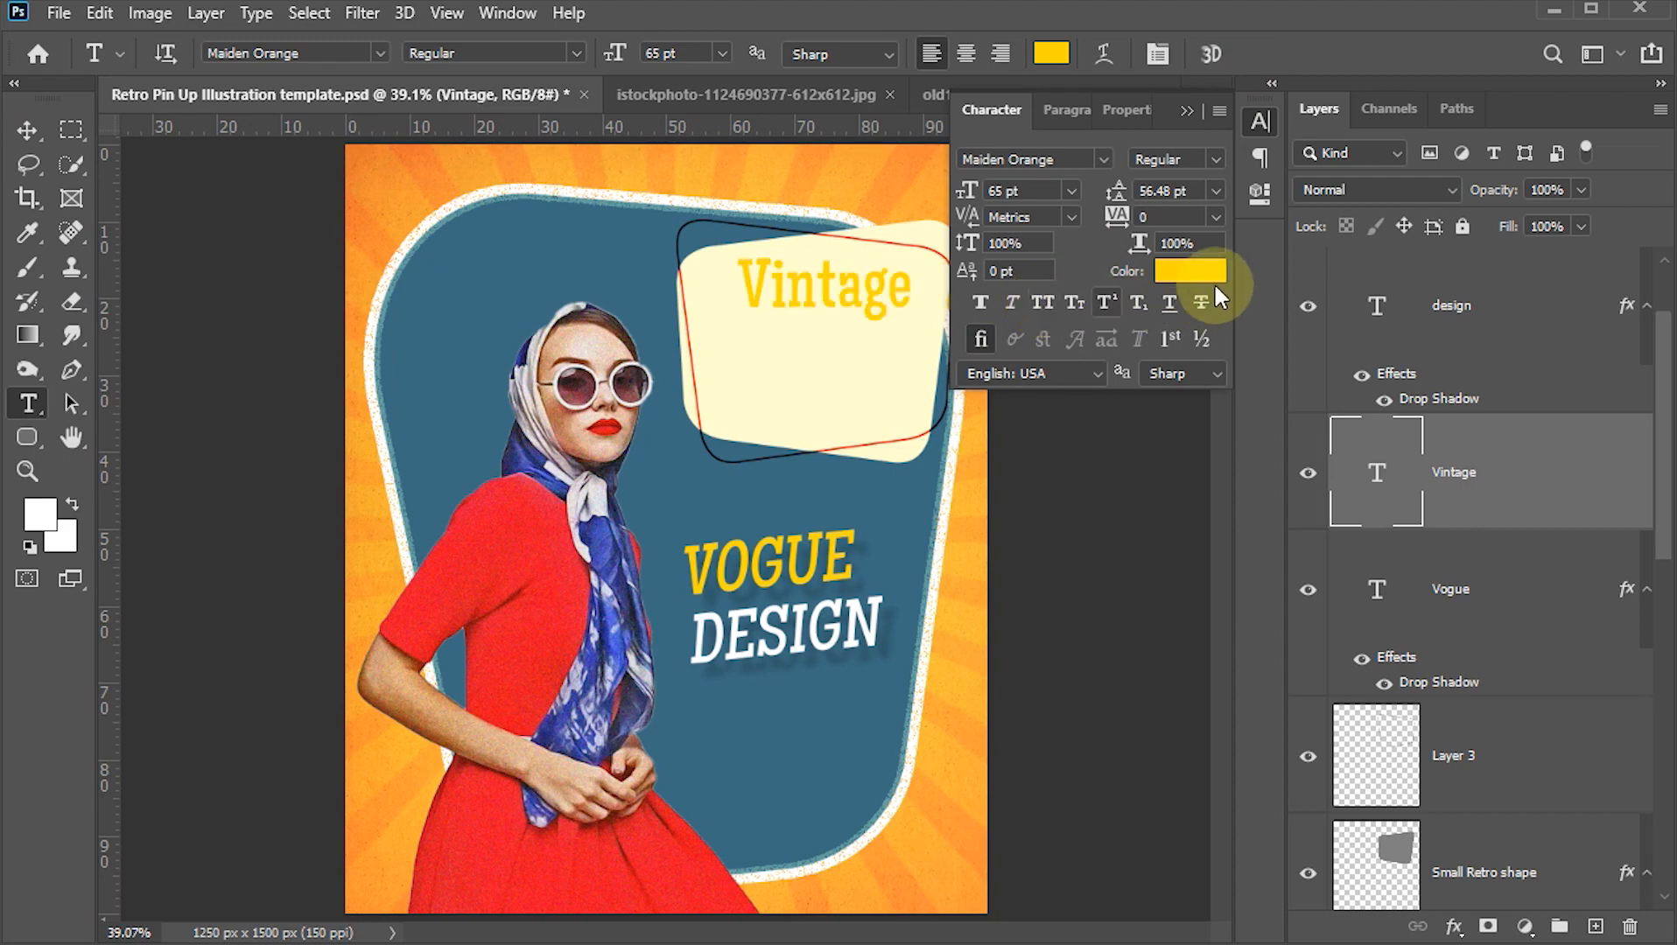
# - Color the "Vintage" text red, ea132d, sampled from the woman's dress, and move it slightly down on the cream shape
pyautogui.click(1191, 271)
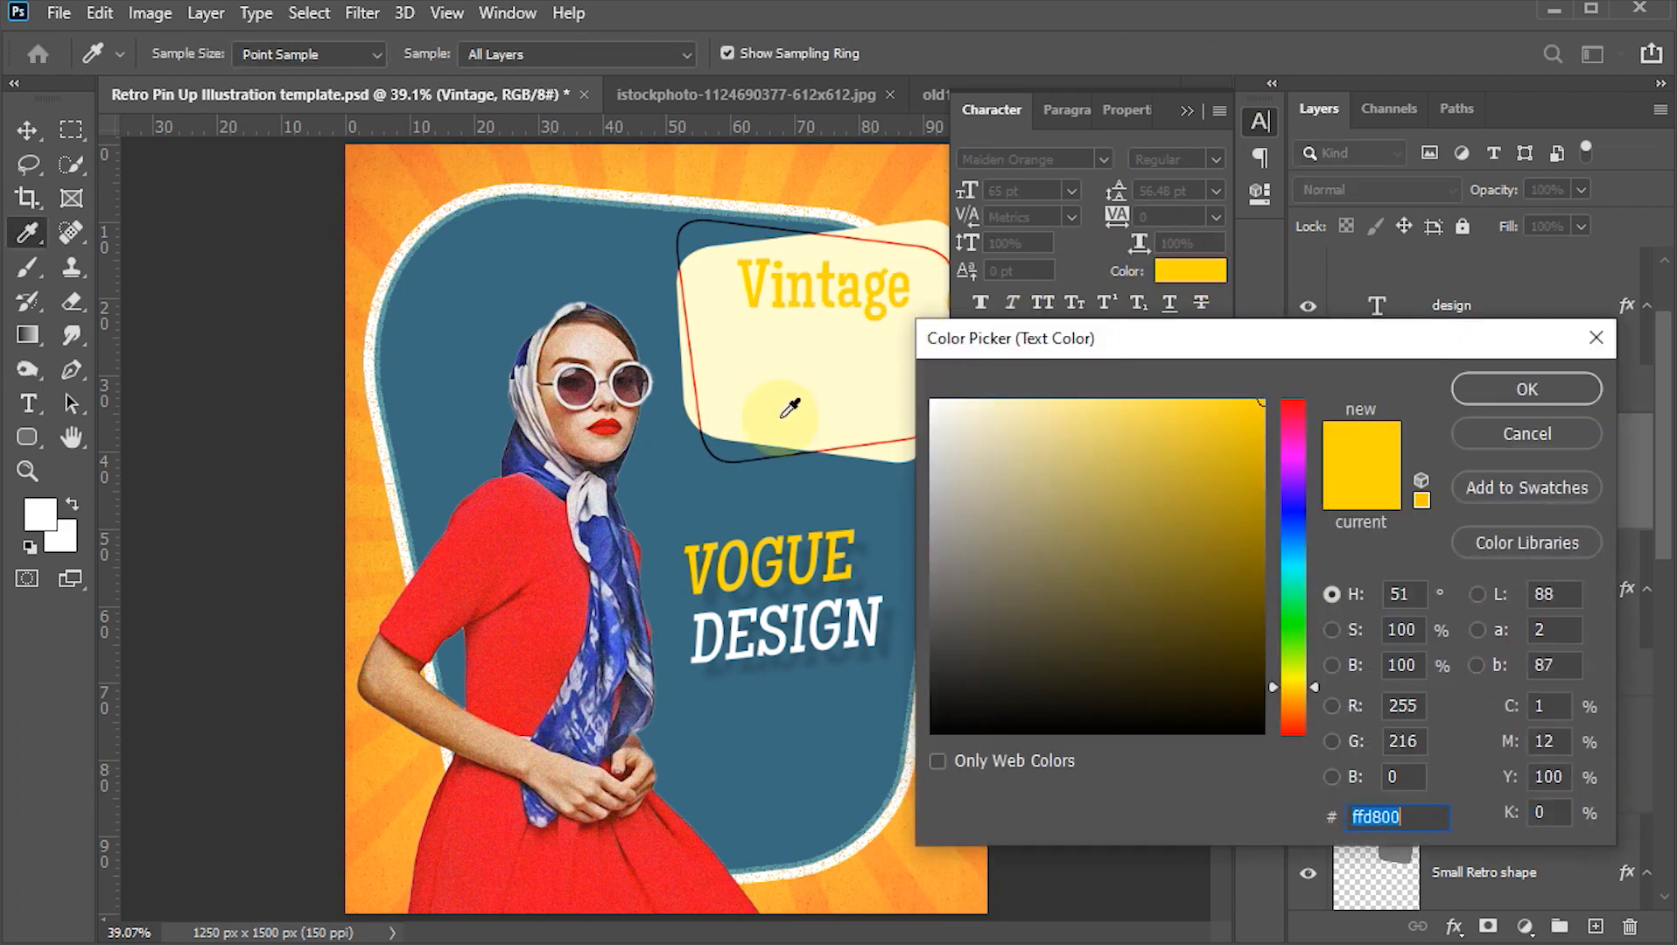
pyautogui.click(542, 636)
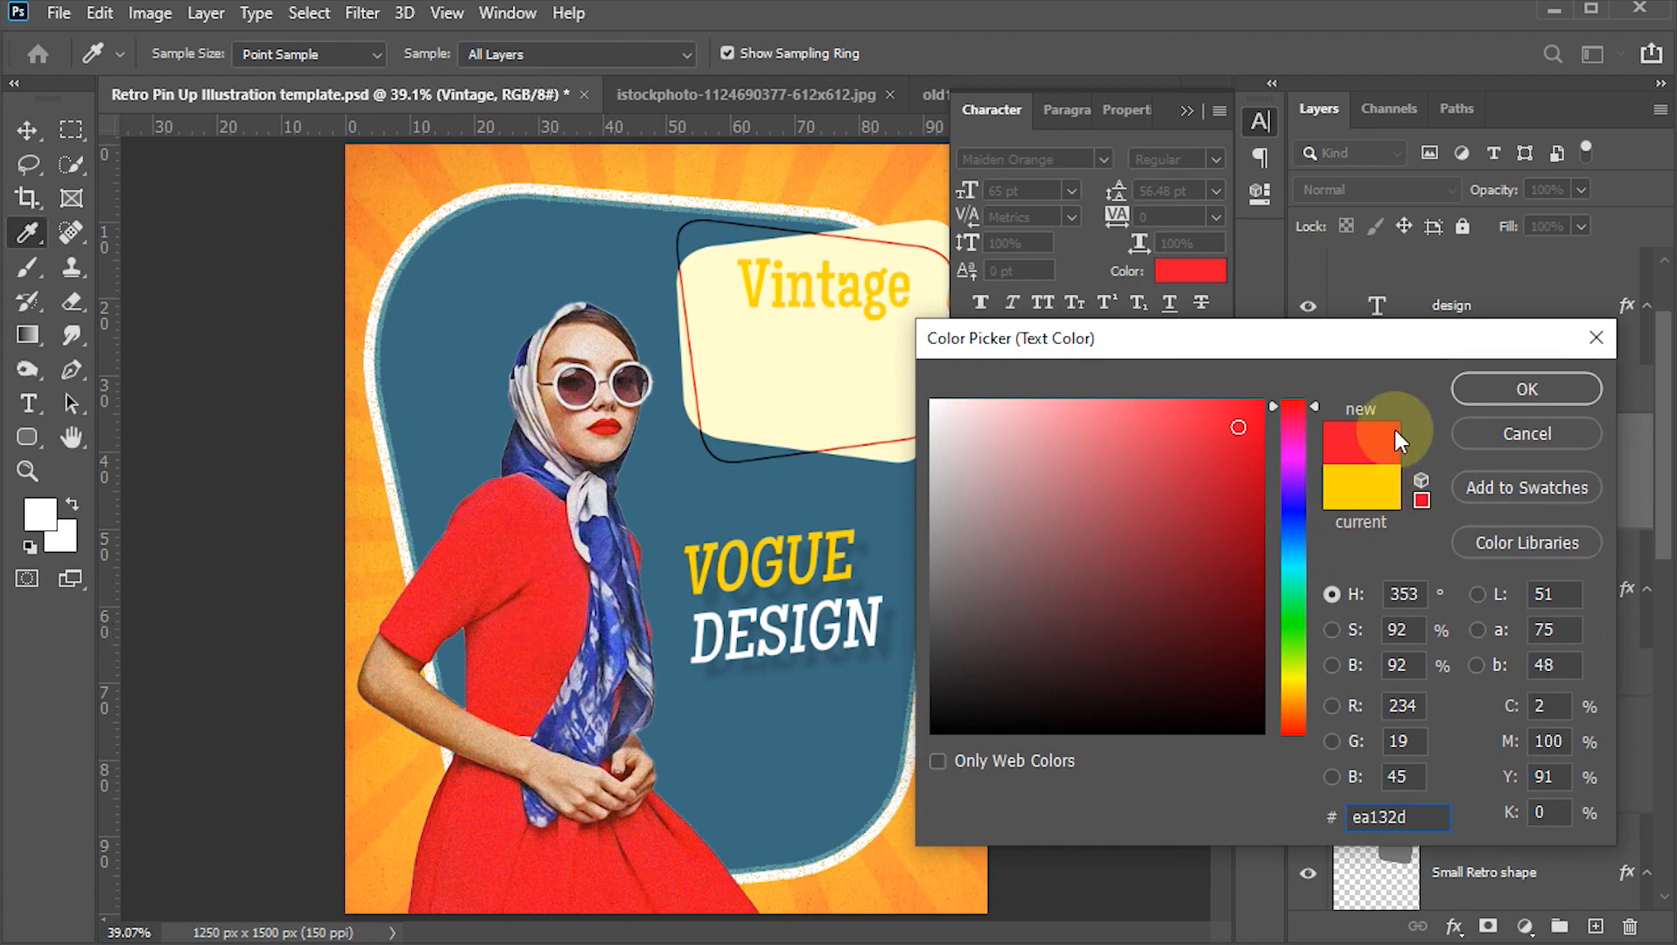
pyautogui.click(1543, 389)
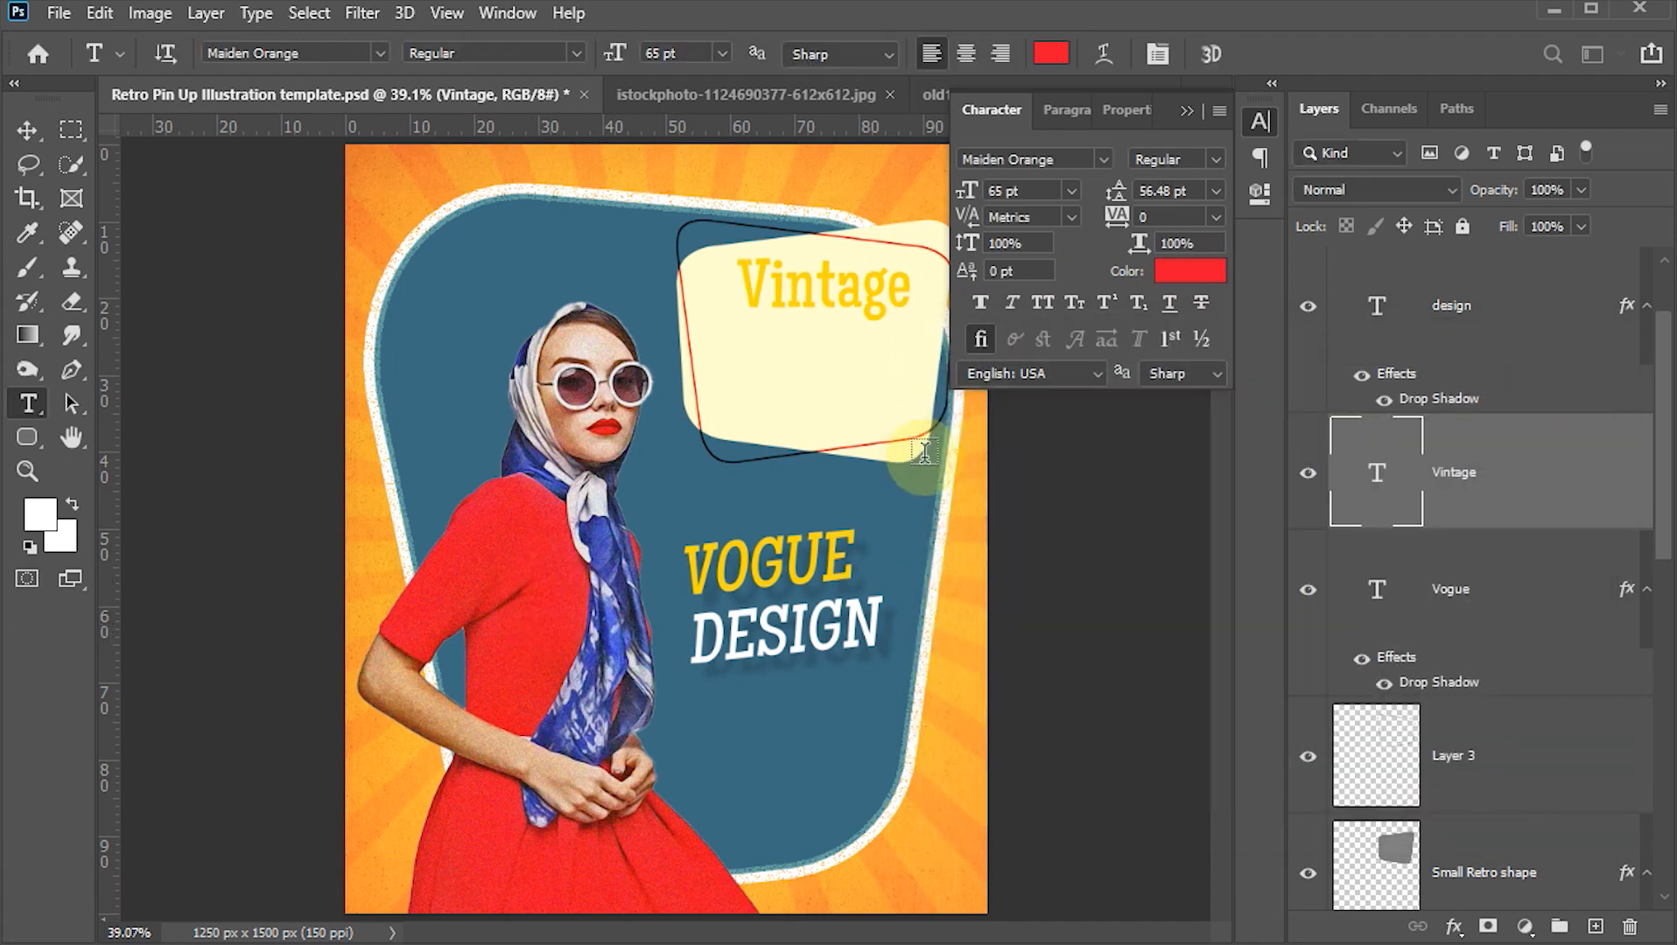
pyautogui.click(27, 130)
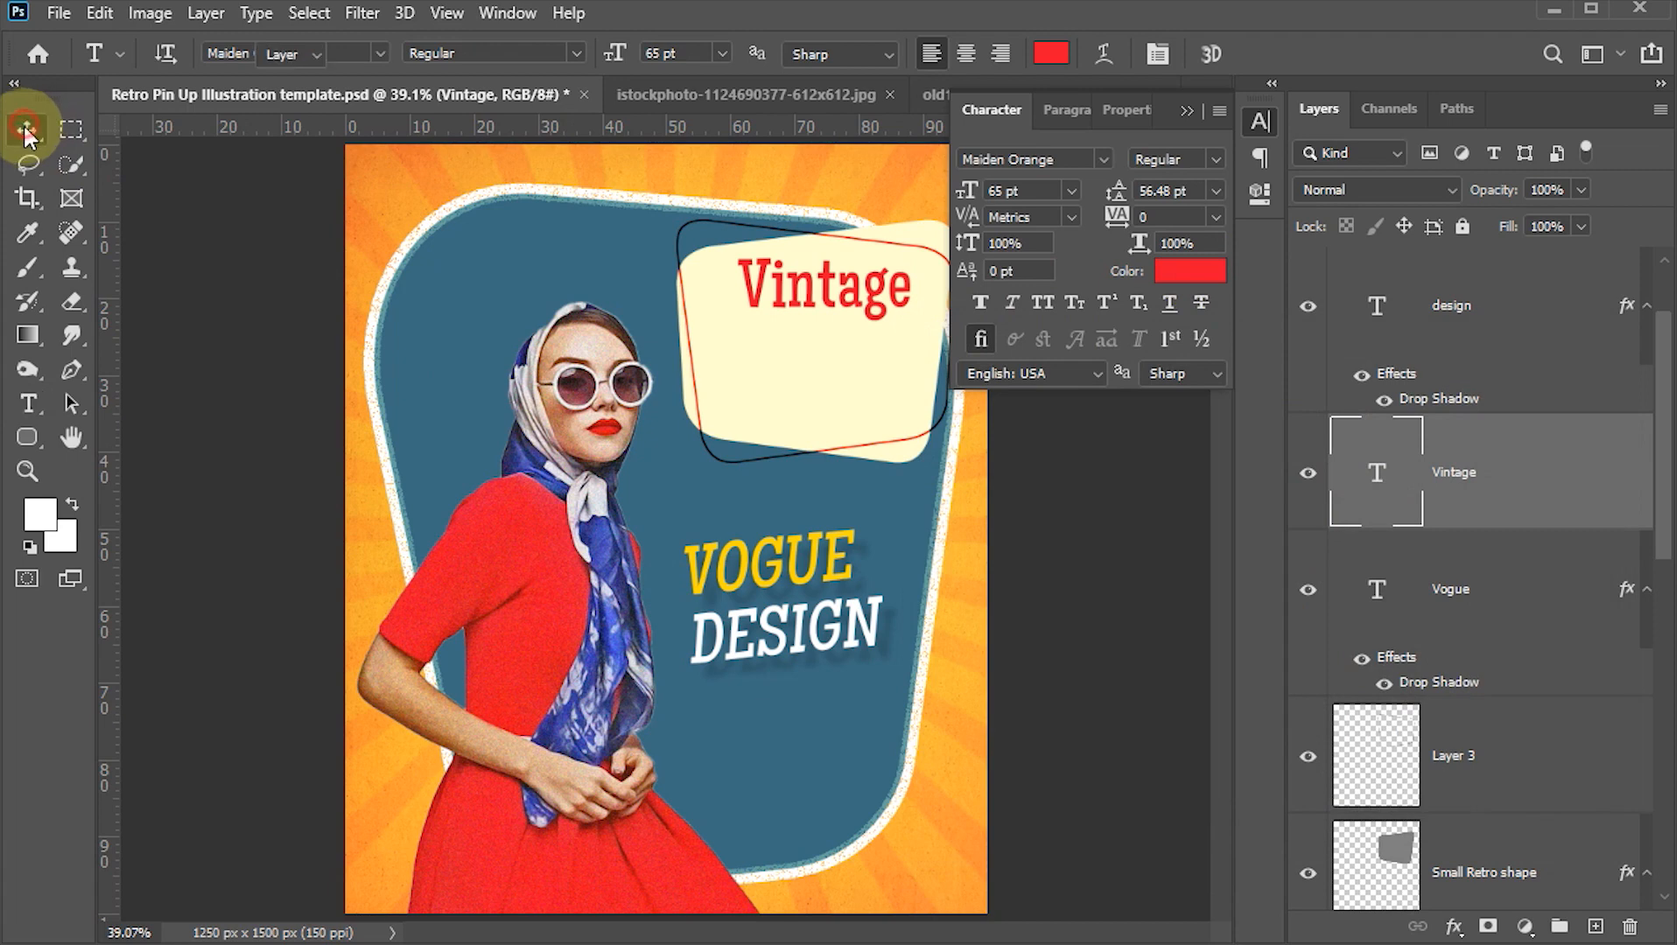
pyautogui.moveTo(853, 322); pyautogui.dragTo(854, 347)
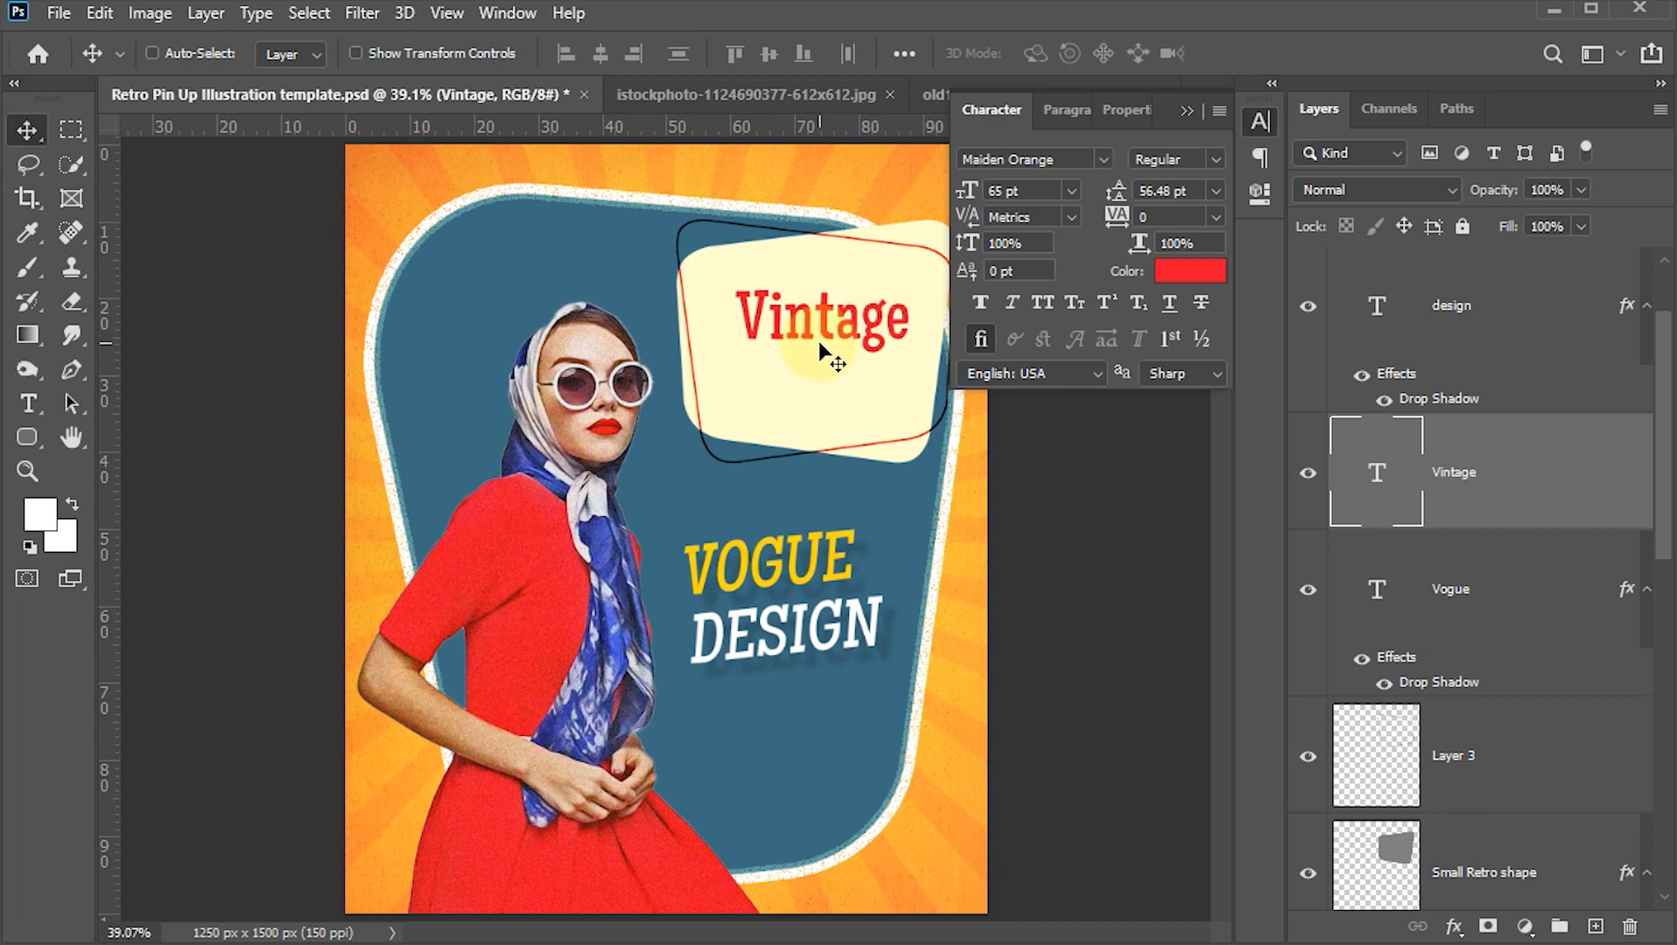
# - Add a second line reading "Fashion" to the "Vintage" text
pyautogui.press('t')
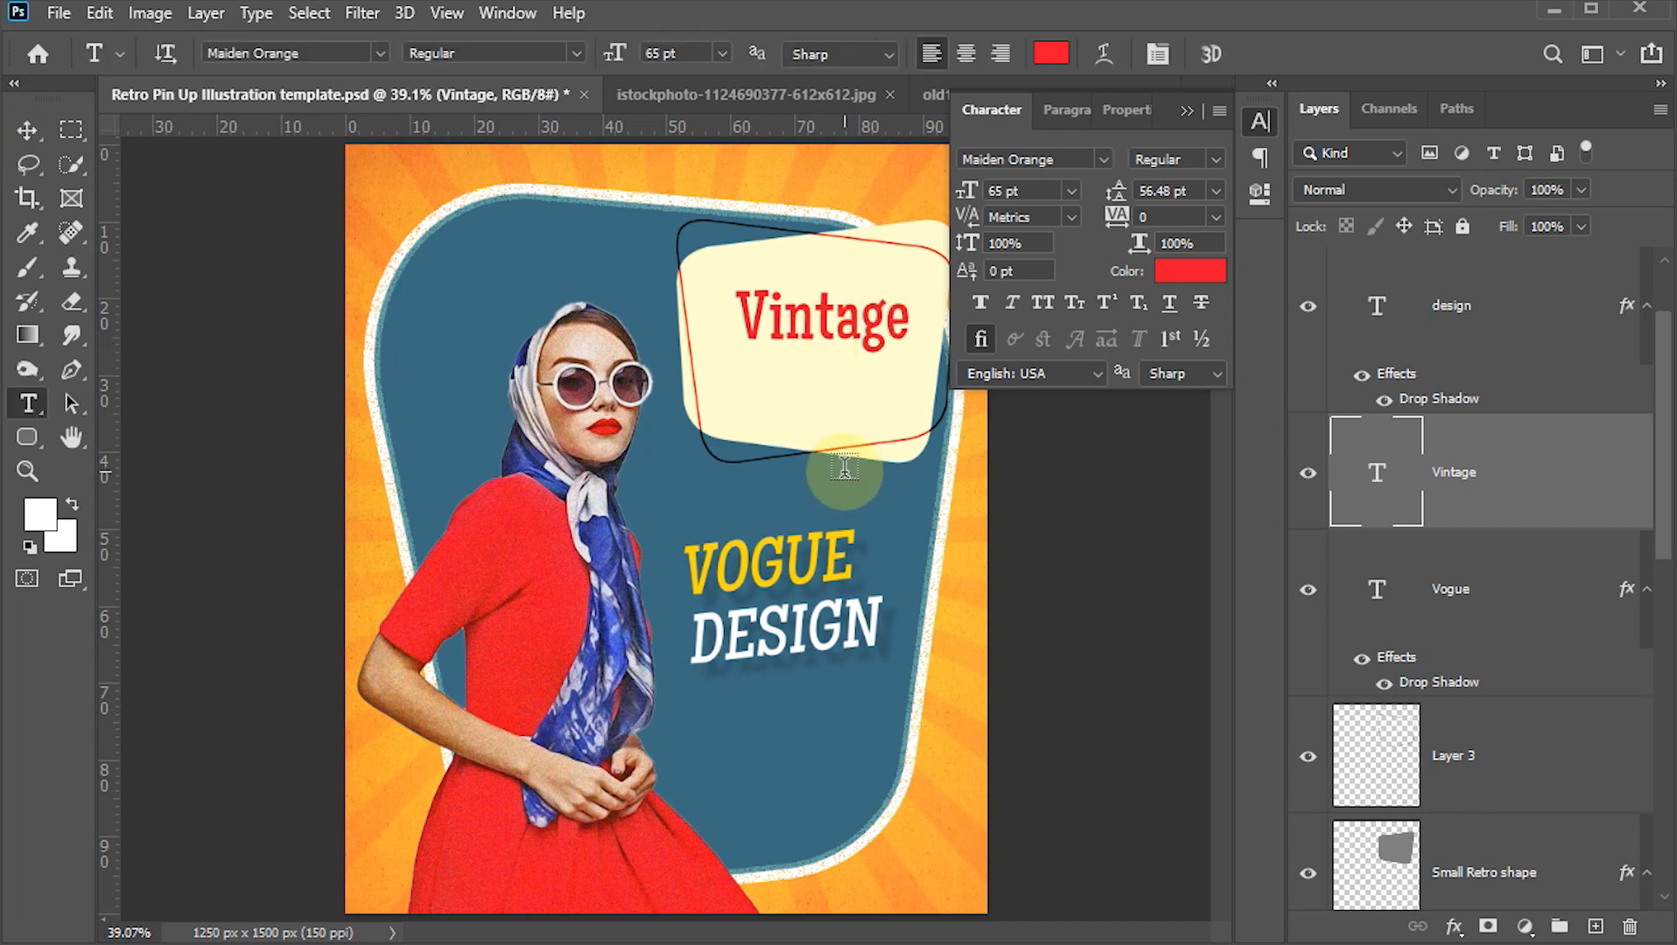
pyautogui.click(902, 322)
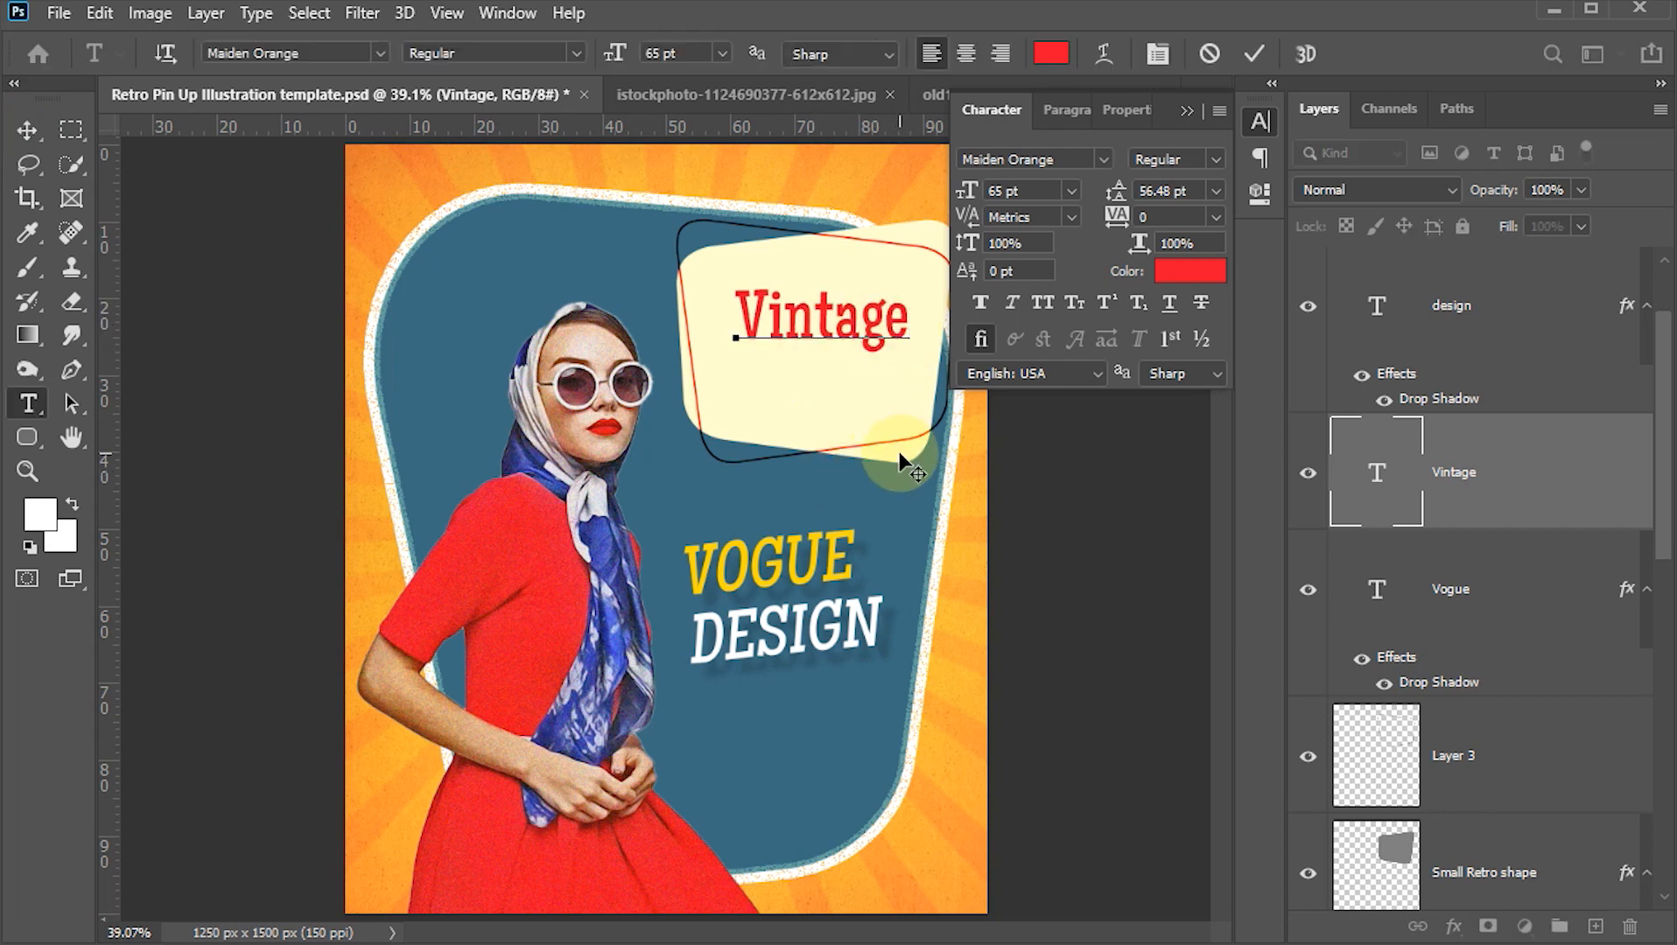
pyautogui.press('Return')
pyautogui.write('Fashion')
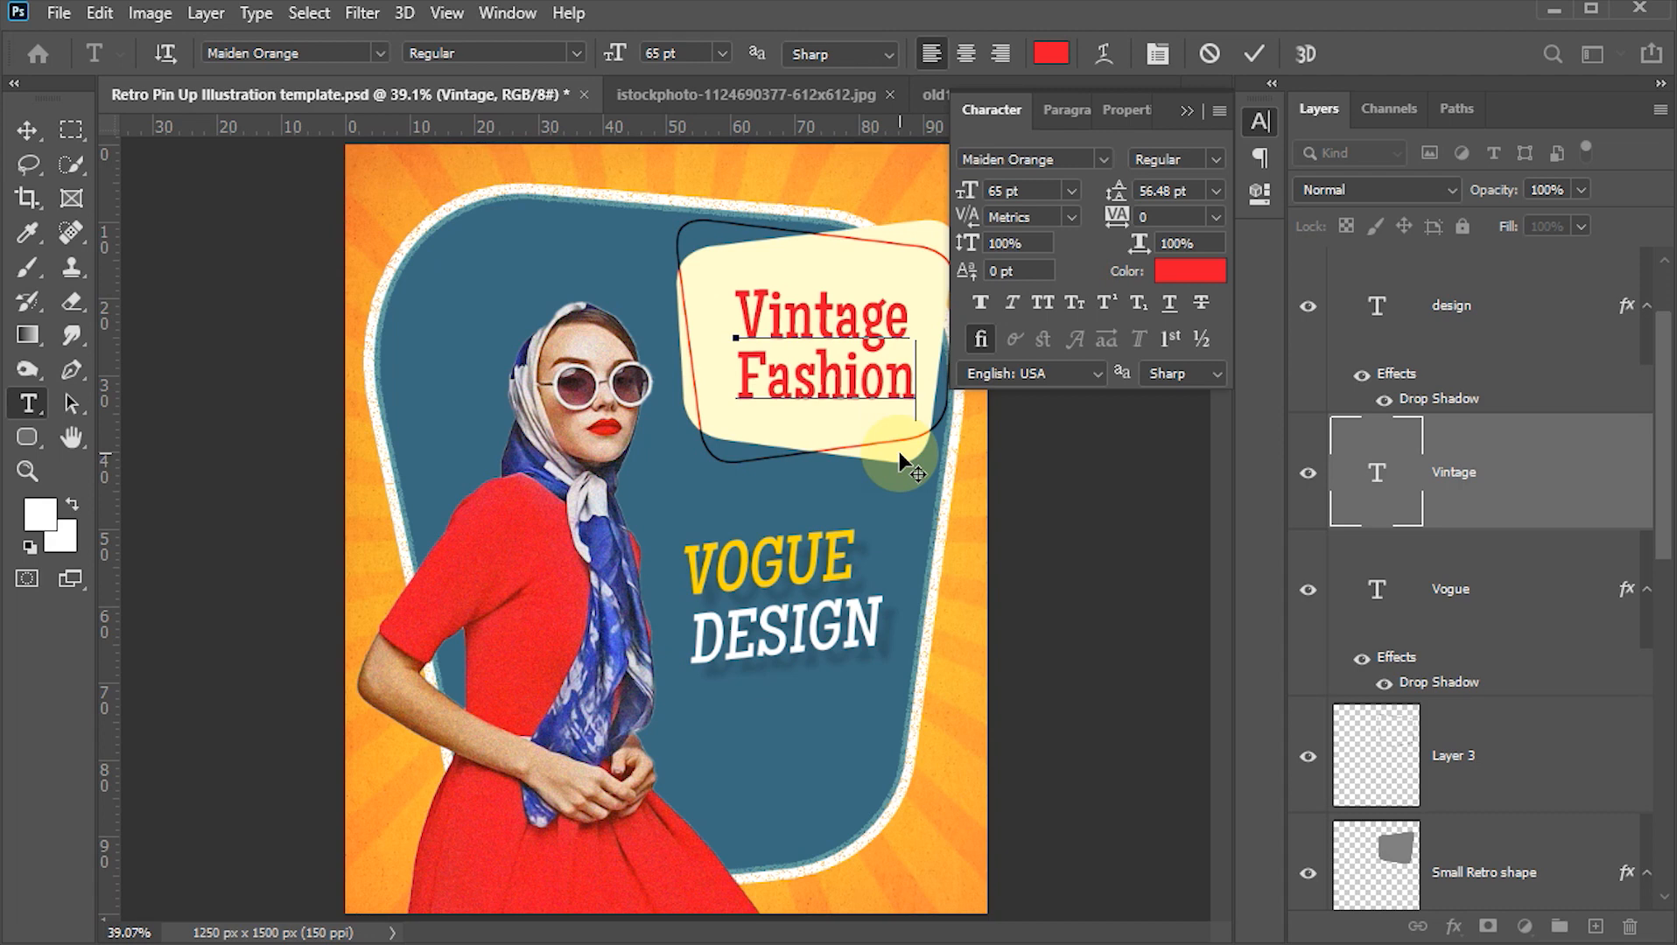
pyautogui.click(899, 451)
# - Rotate the "Vintage Fashion" text by -3.72° and center it on the cream shape
pyautogui.click(26, 132)
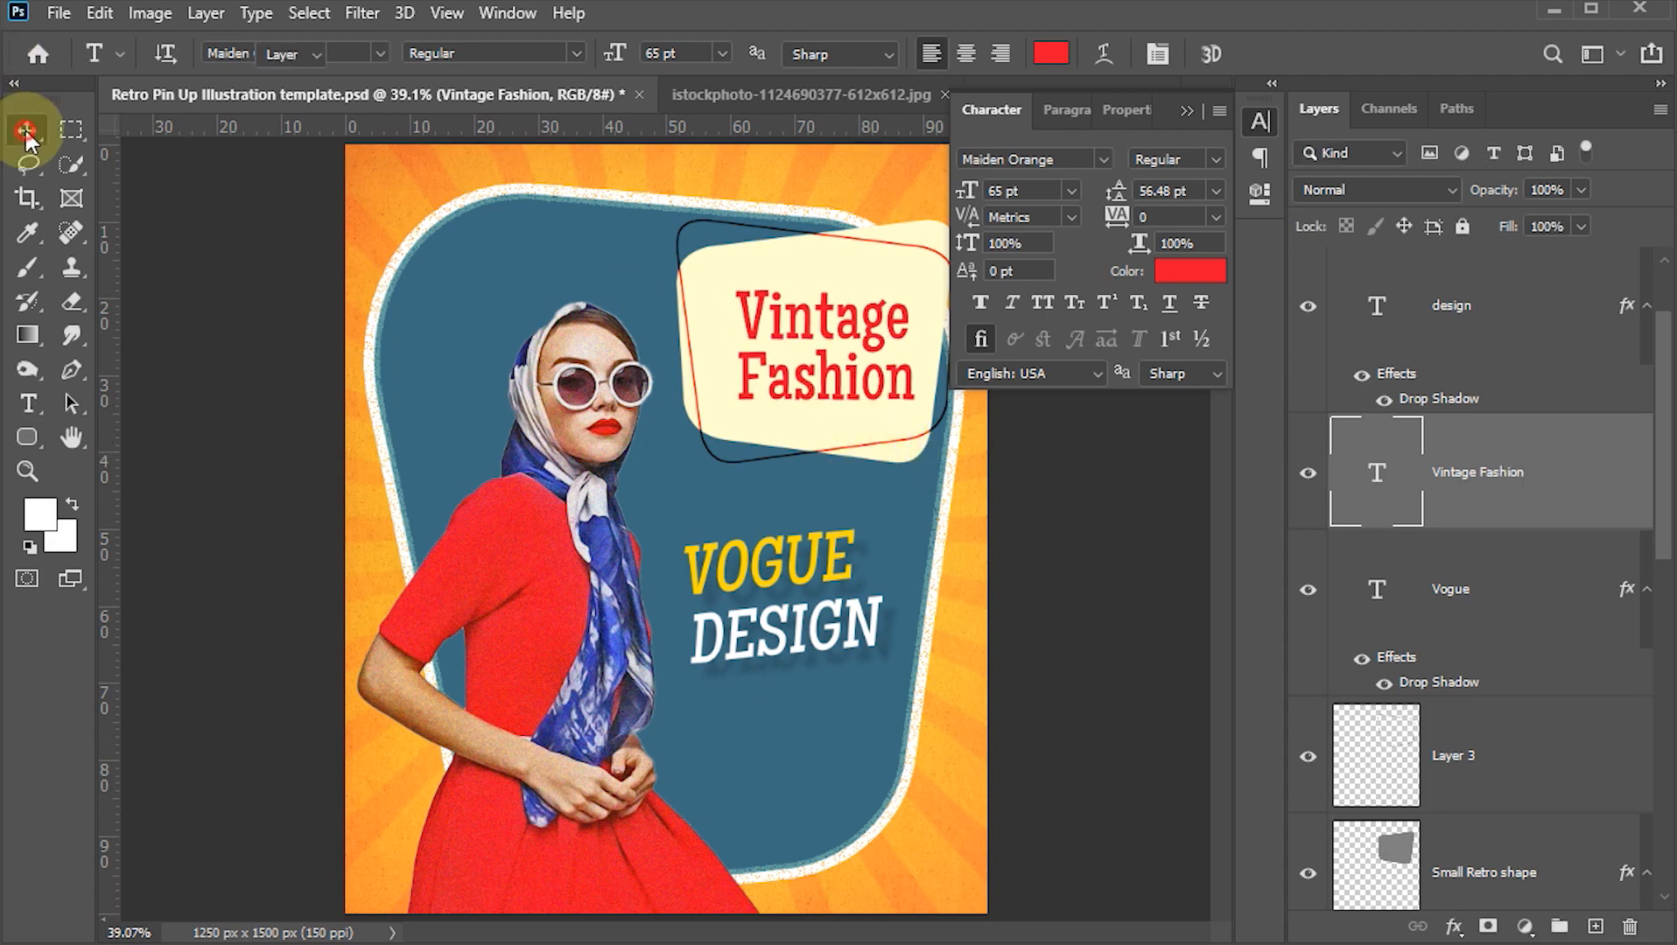
pyautogui.hotkey('ctrl', 't')
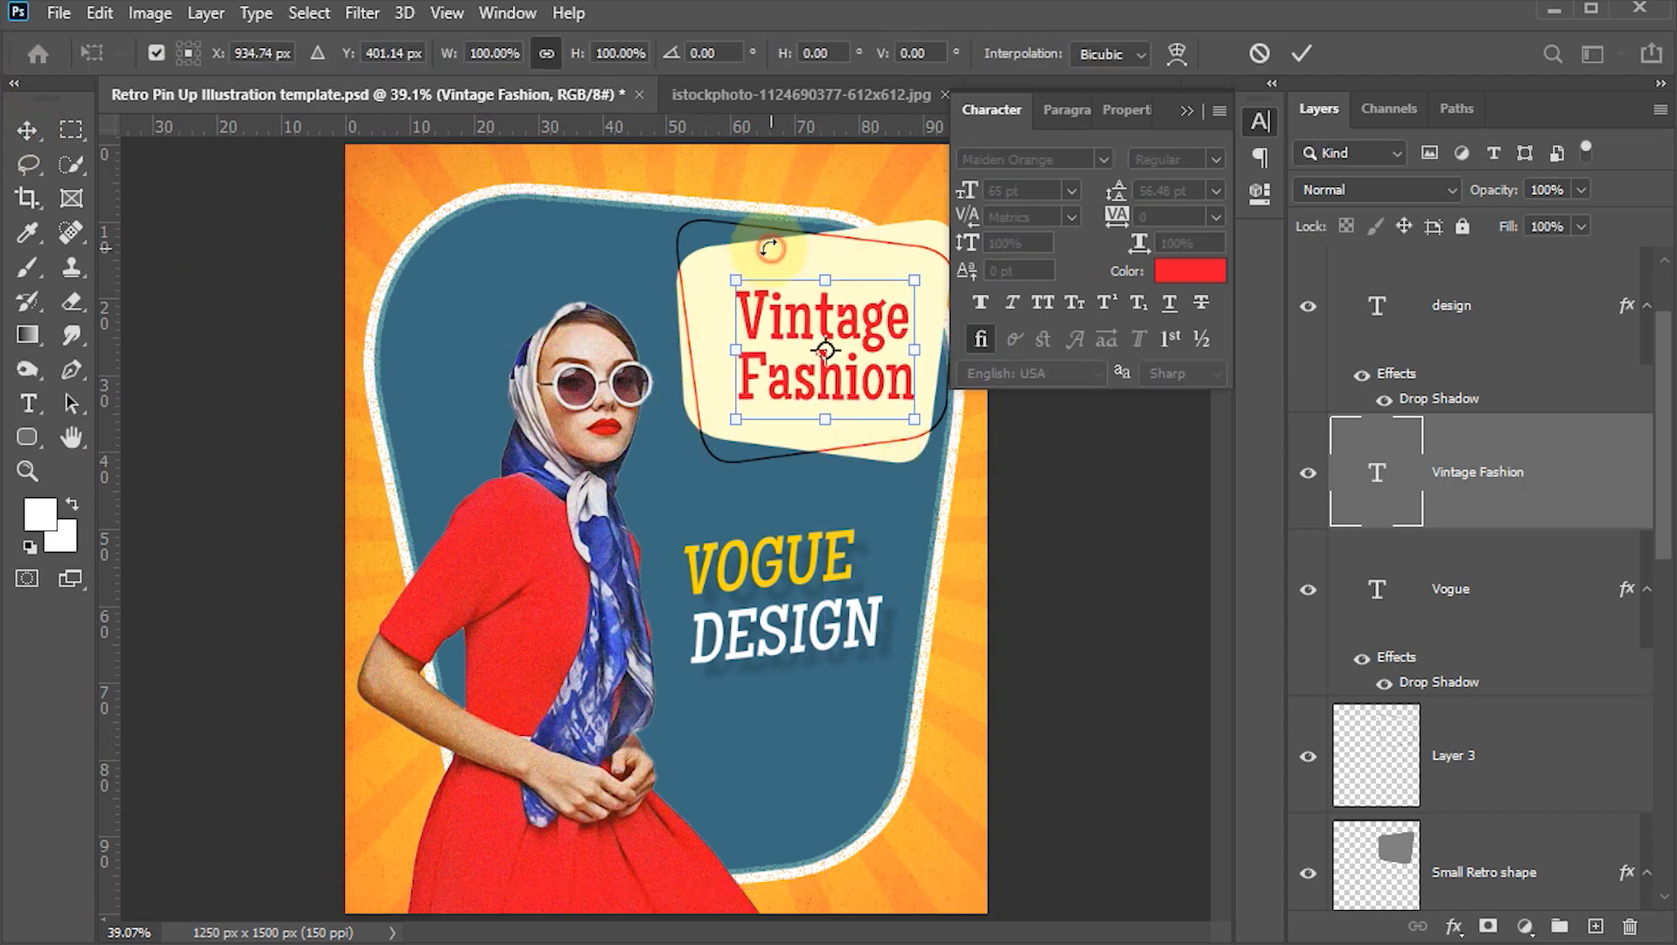
pyautogui.moveTo(769, 248); pyautogui.dragTo(764, 253)
pyautogui.moveTo(787, 324); pyautogui.dragTo(786, 320)
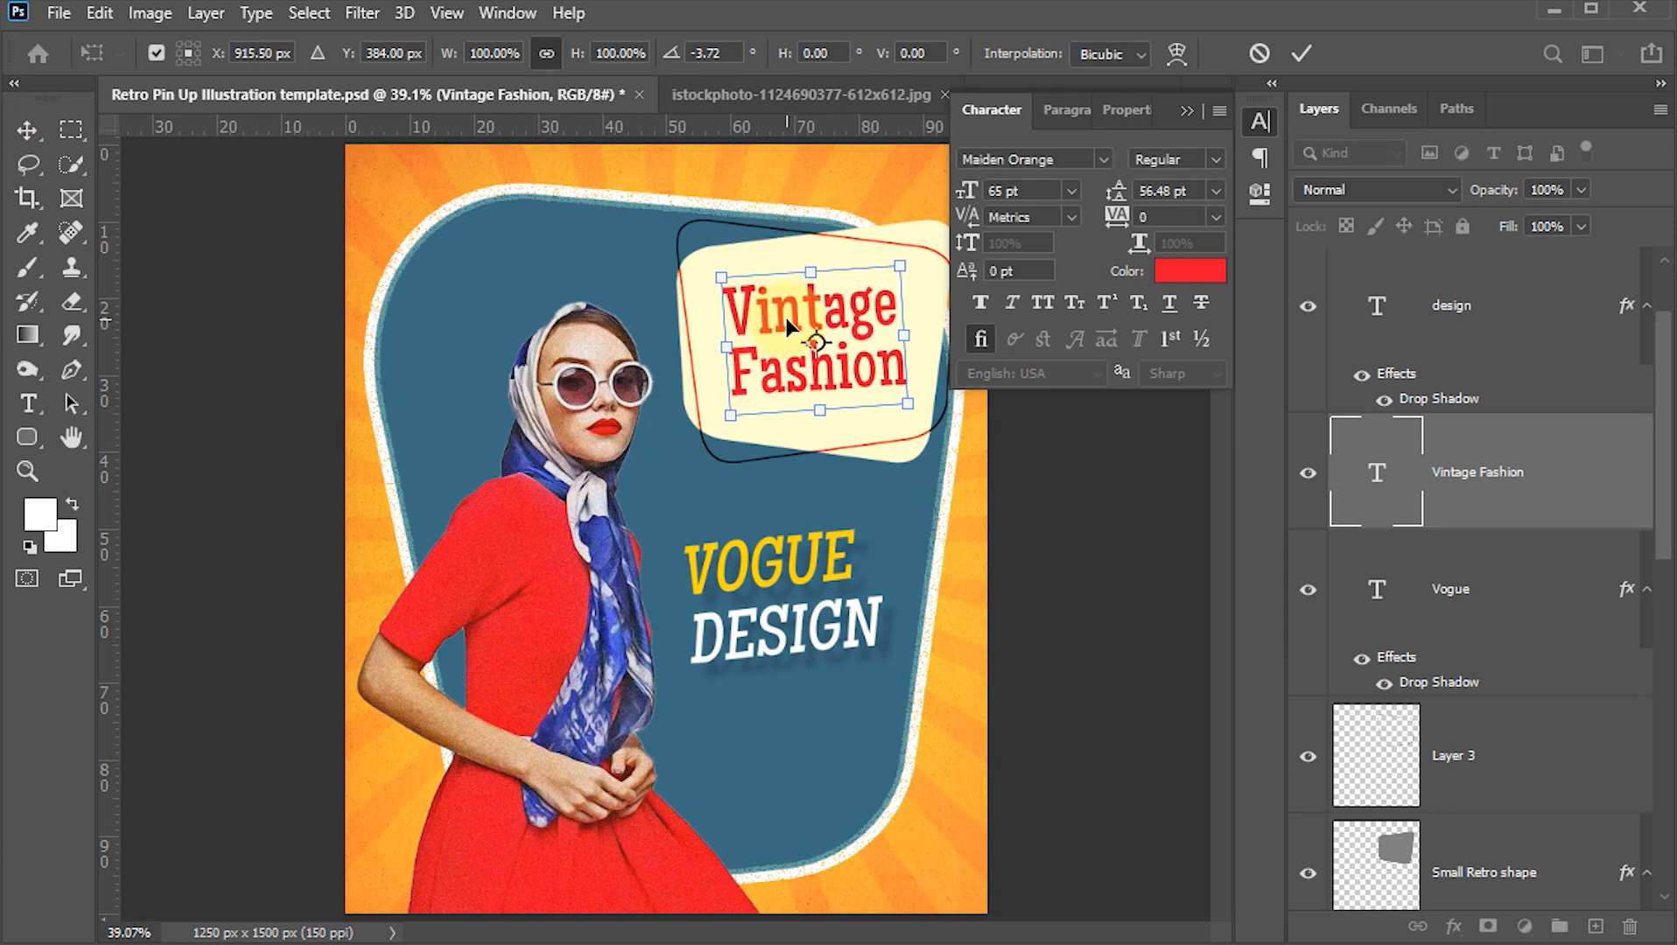
pyautogui.press('Right')
pyautogui.press('Right')
pyautogui.press('Right')
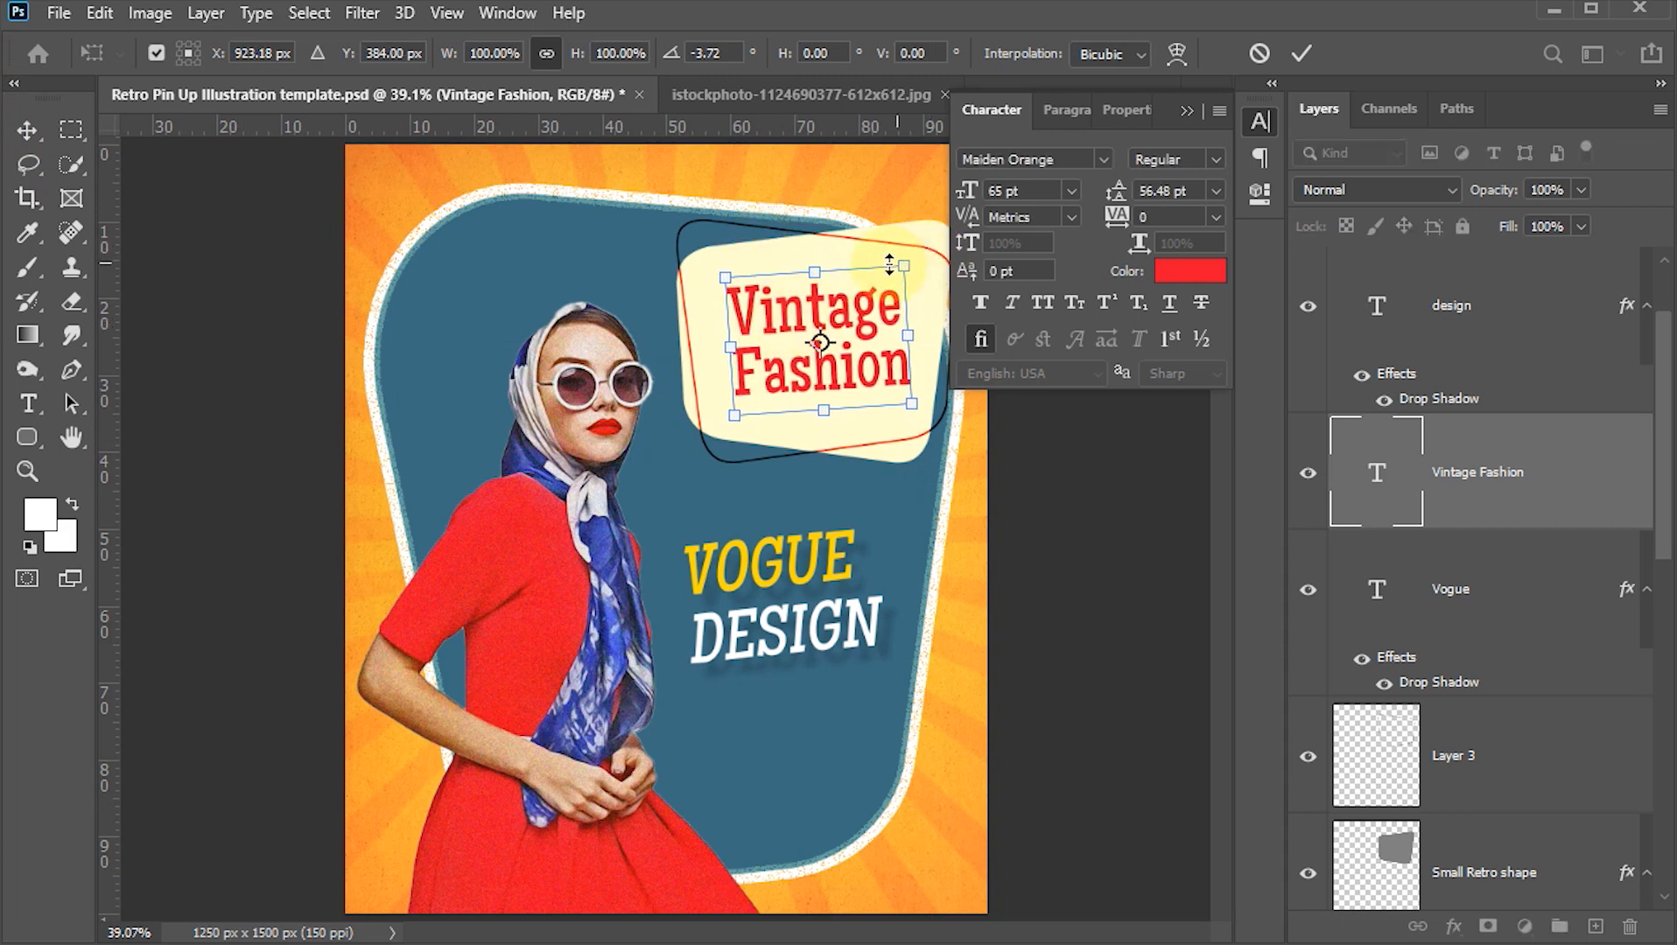
pyautogui.click(1302, 58)
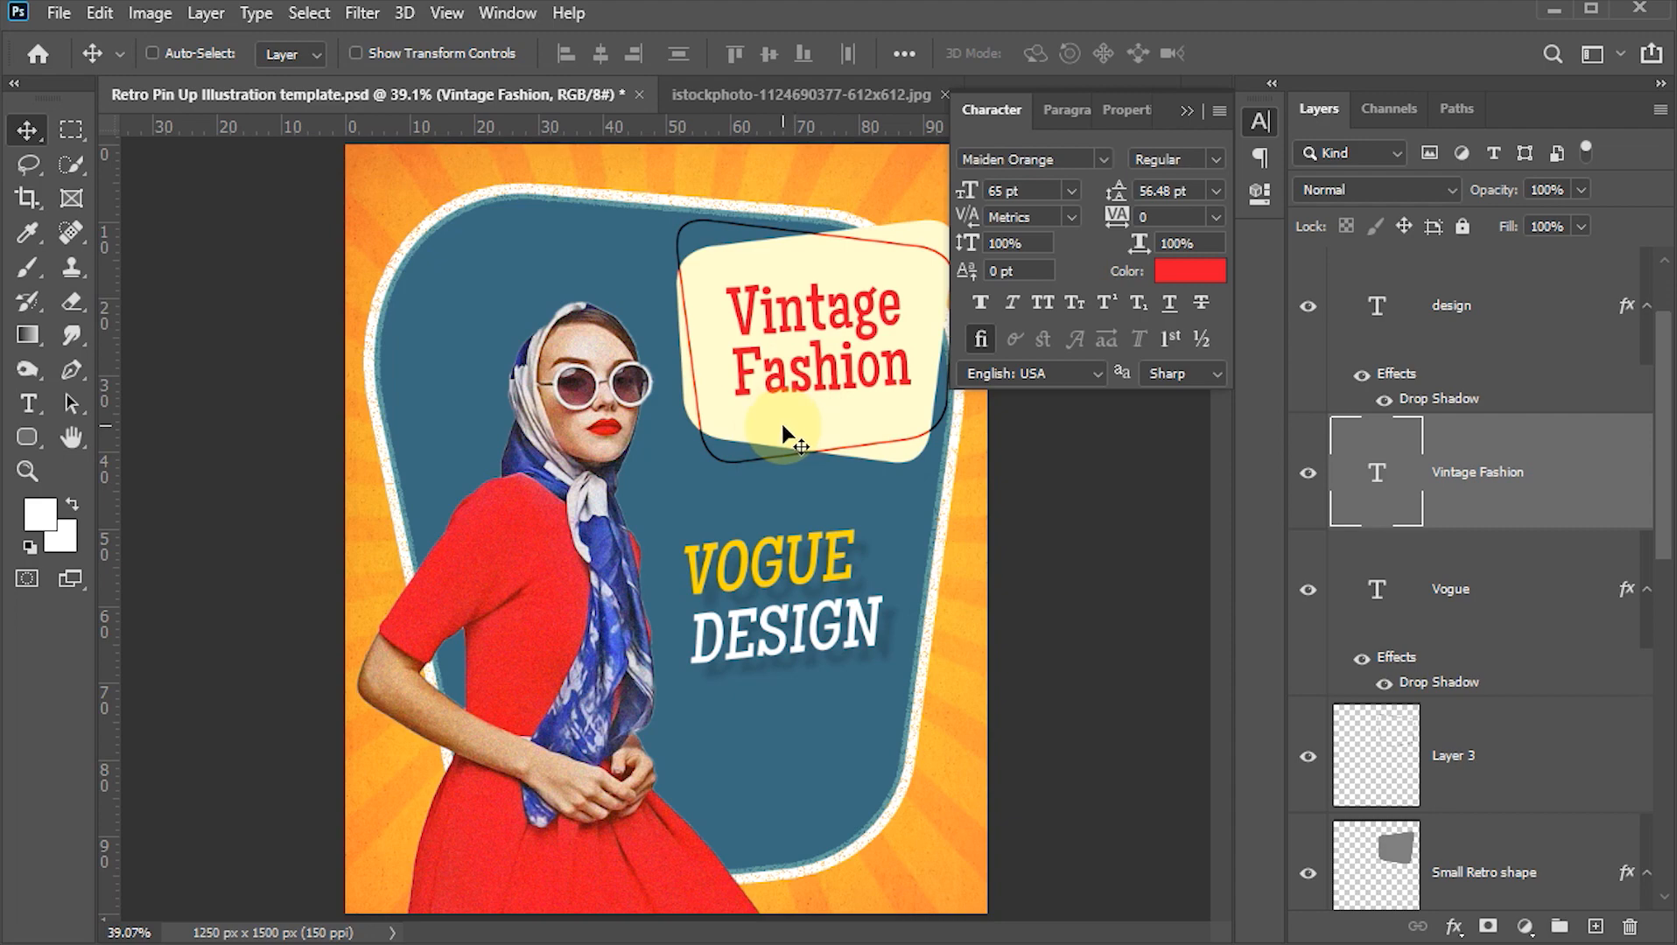
# - Add a Drop Shadow to the "Vintage Fashion" text with 22% opacity, 135° angle, 35 px distance and 15 px size
pyautogui.click(1607, 479)
pyautogui.doubleClick(1607, 478)
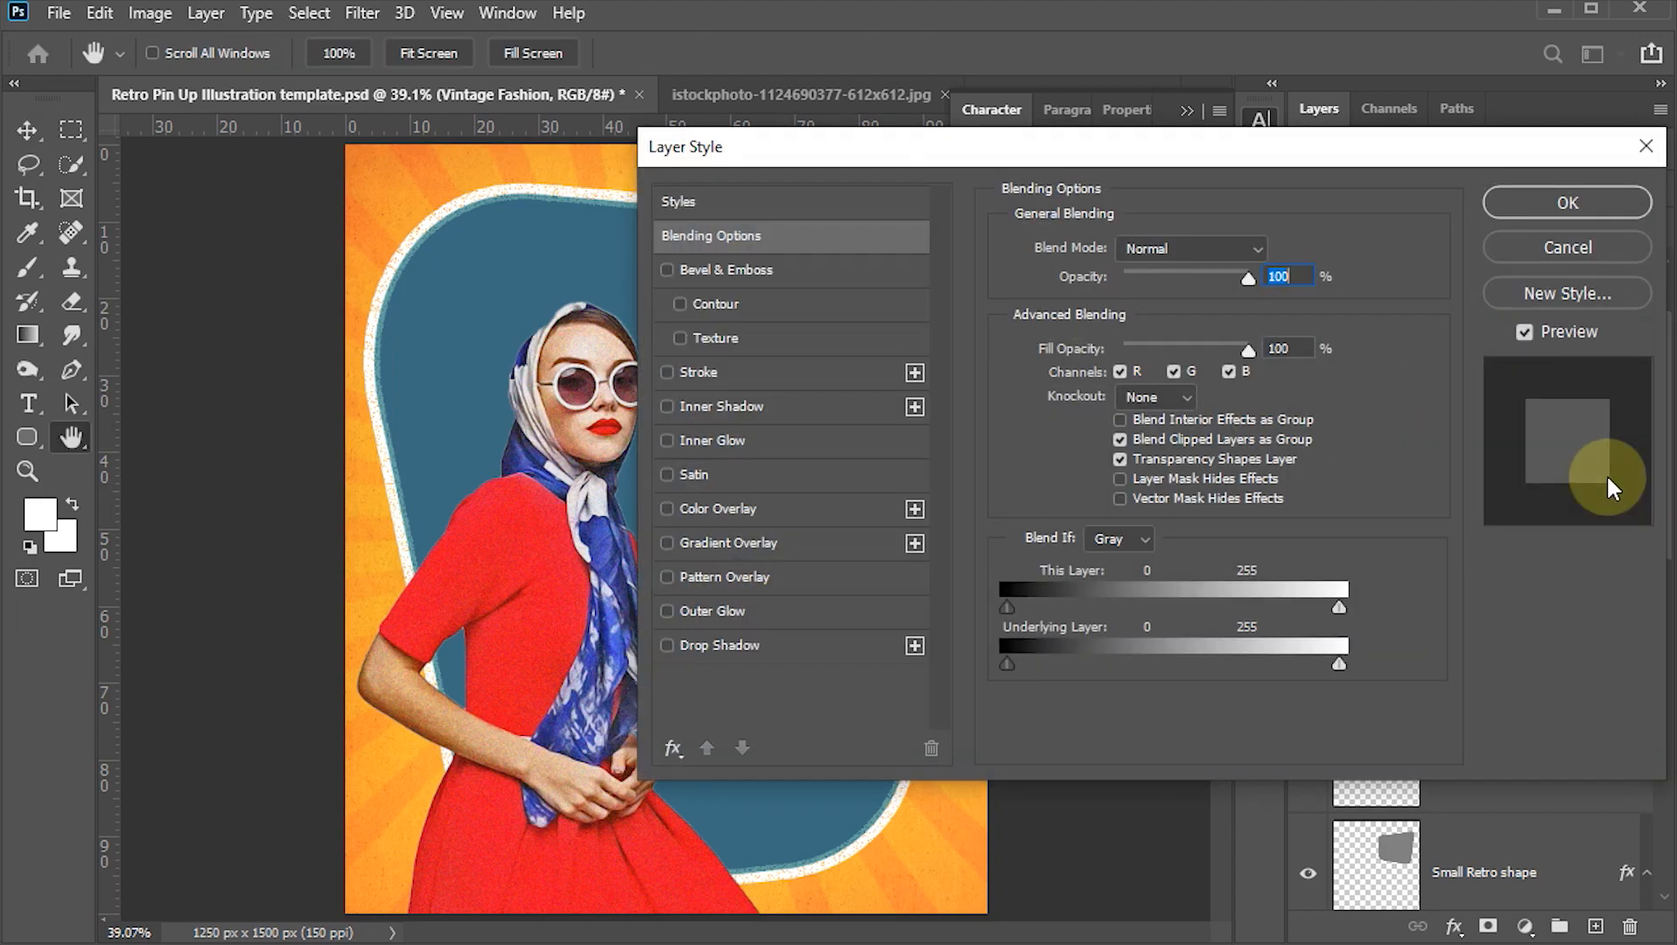
pyautogui.moveTo(745, 147); pyautogui.dragTo(942, 150)
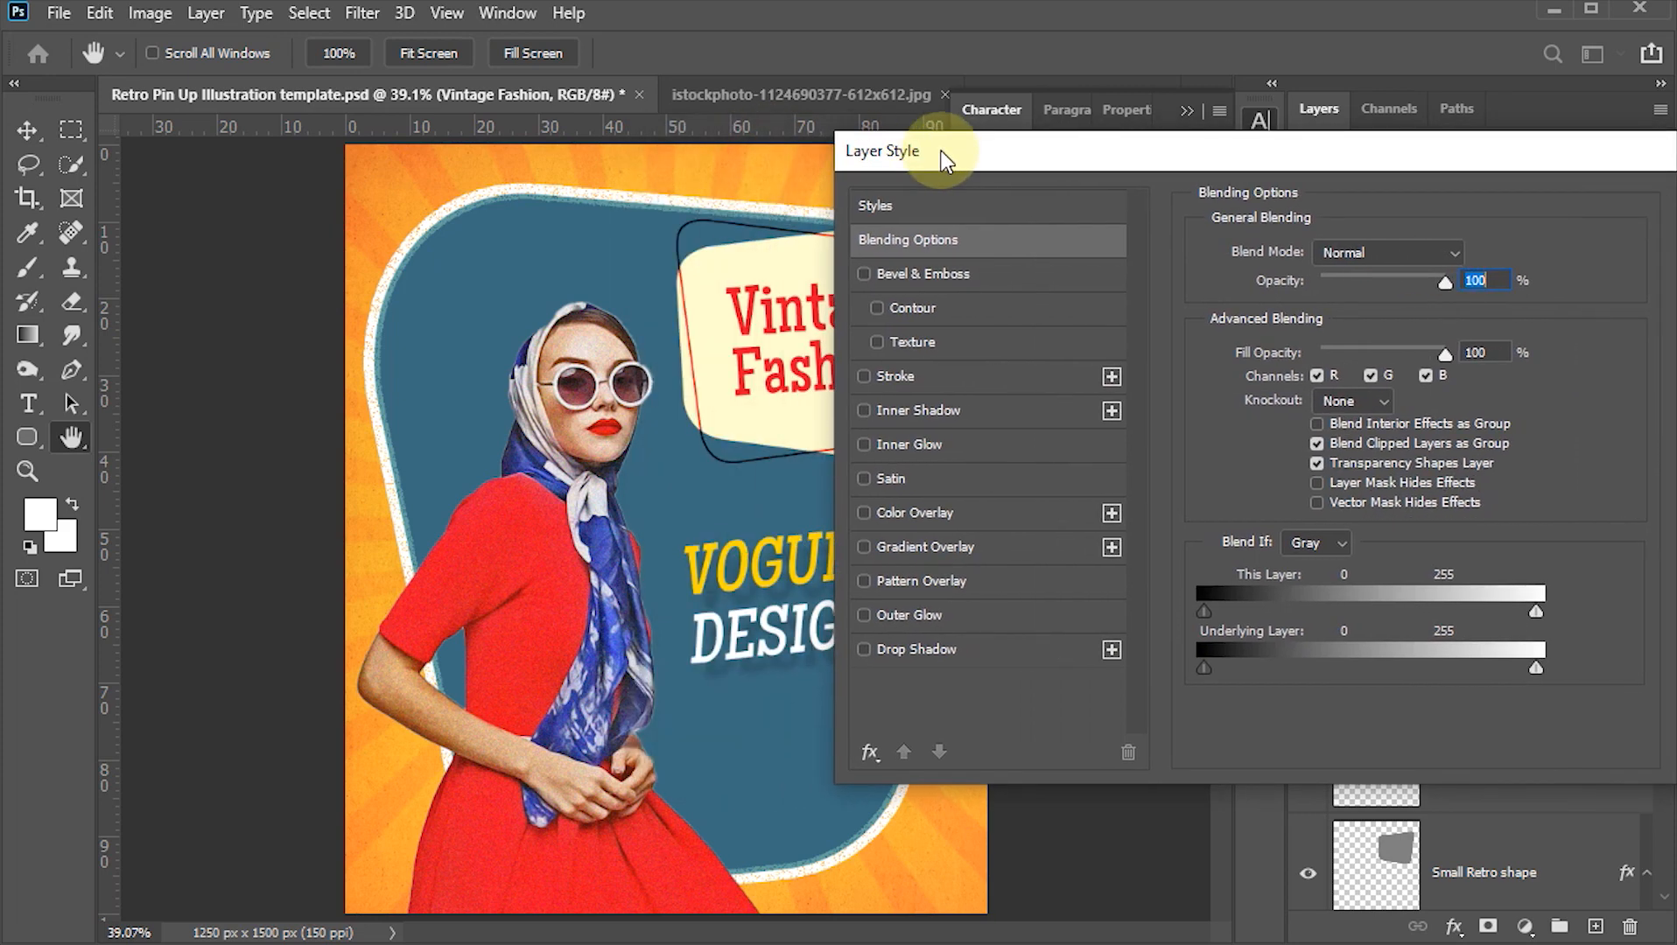
pyautogui.click(865, 652)
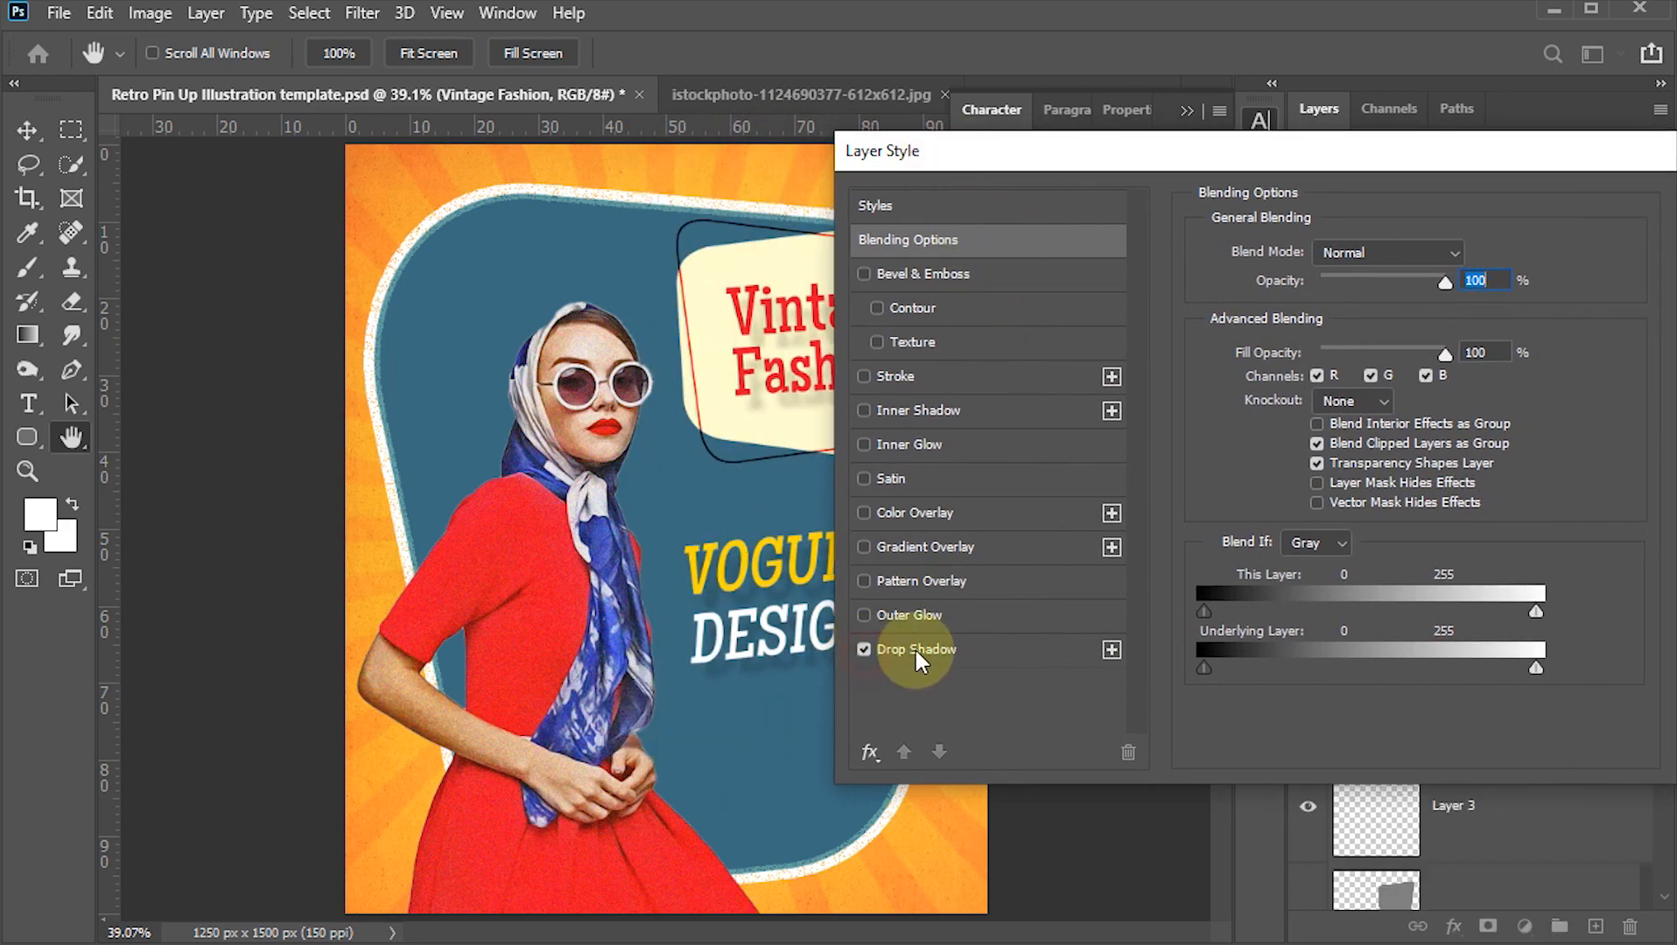
pyautogui.click(916, 651)
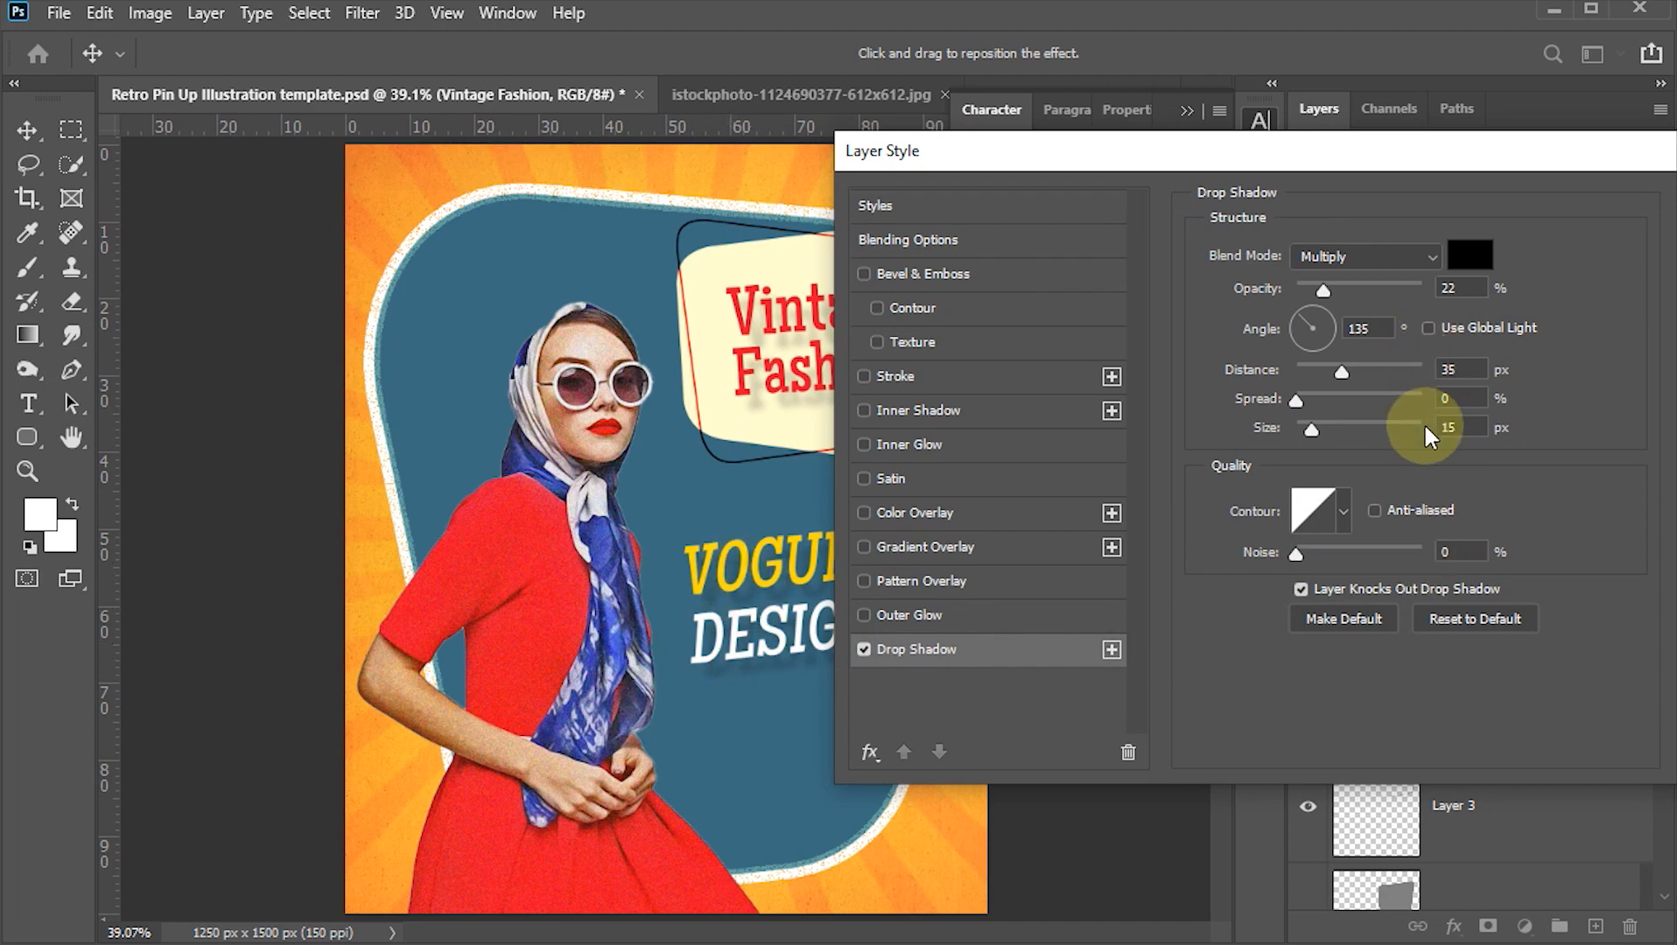
# - Add a white 3 px Stroke to the "Vintage Fashion" text
pyautogui.click(887, 376)
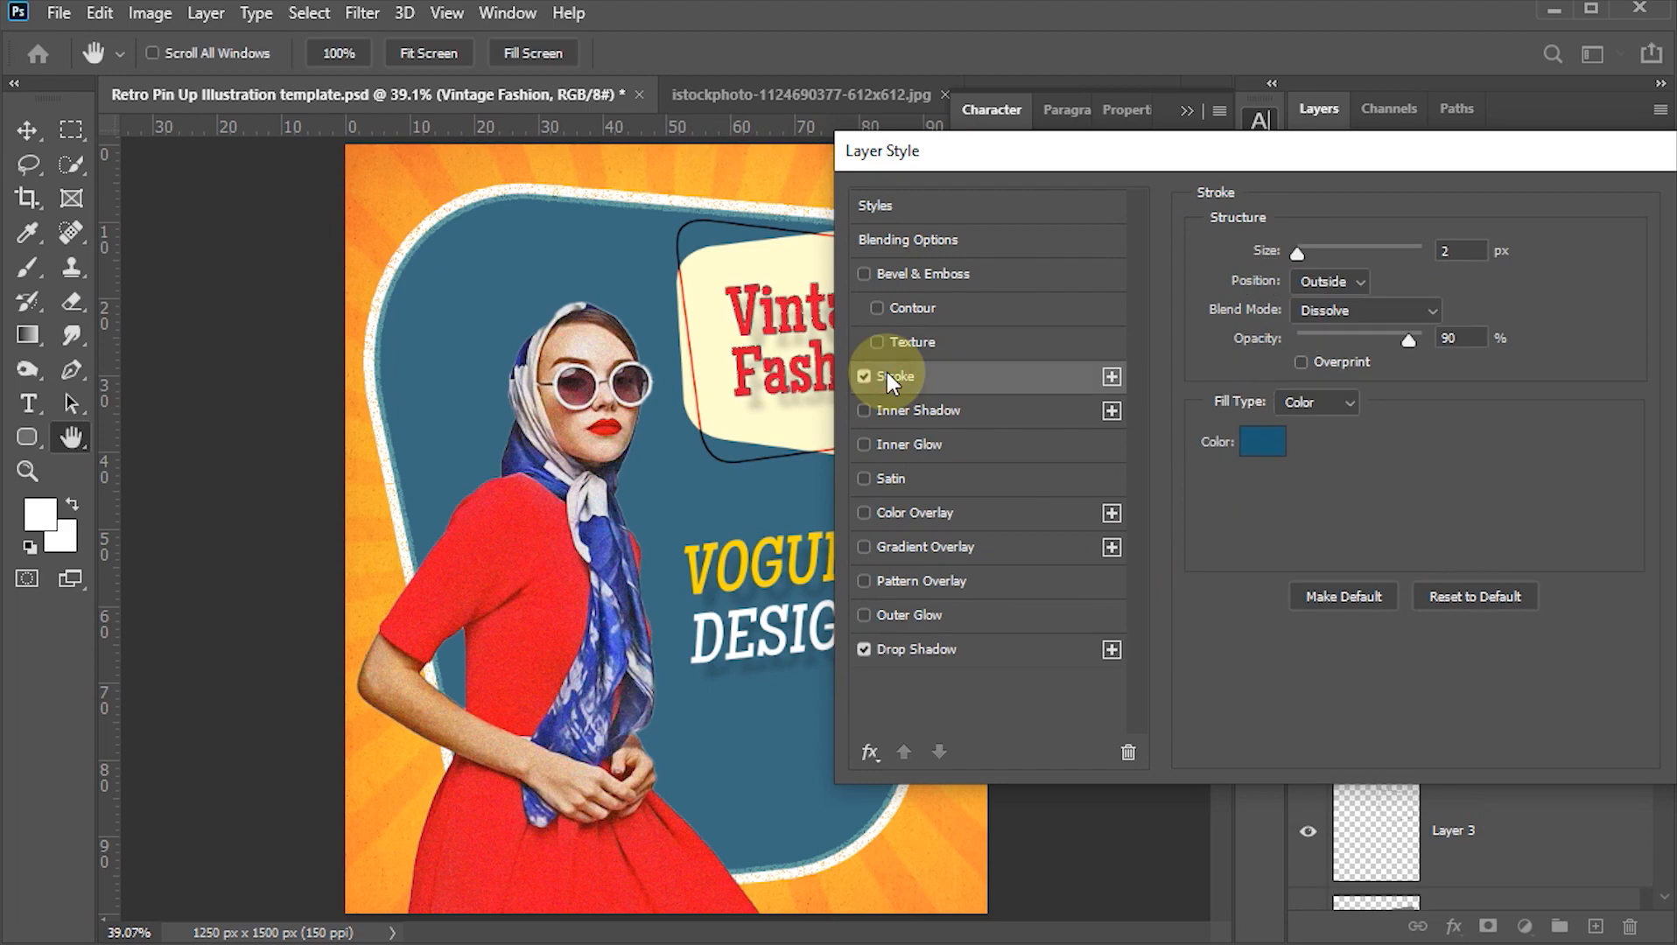
pyautogui.click(1263, 448)
pyautogui.moveTo(952, 453); pyautogui.dragTo(863, 348)
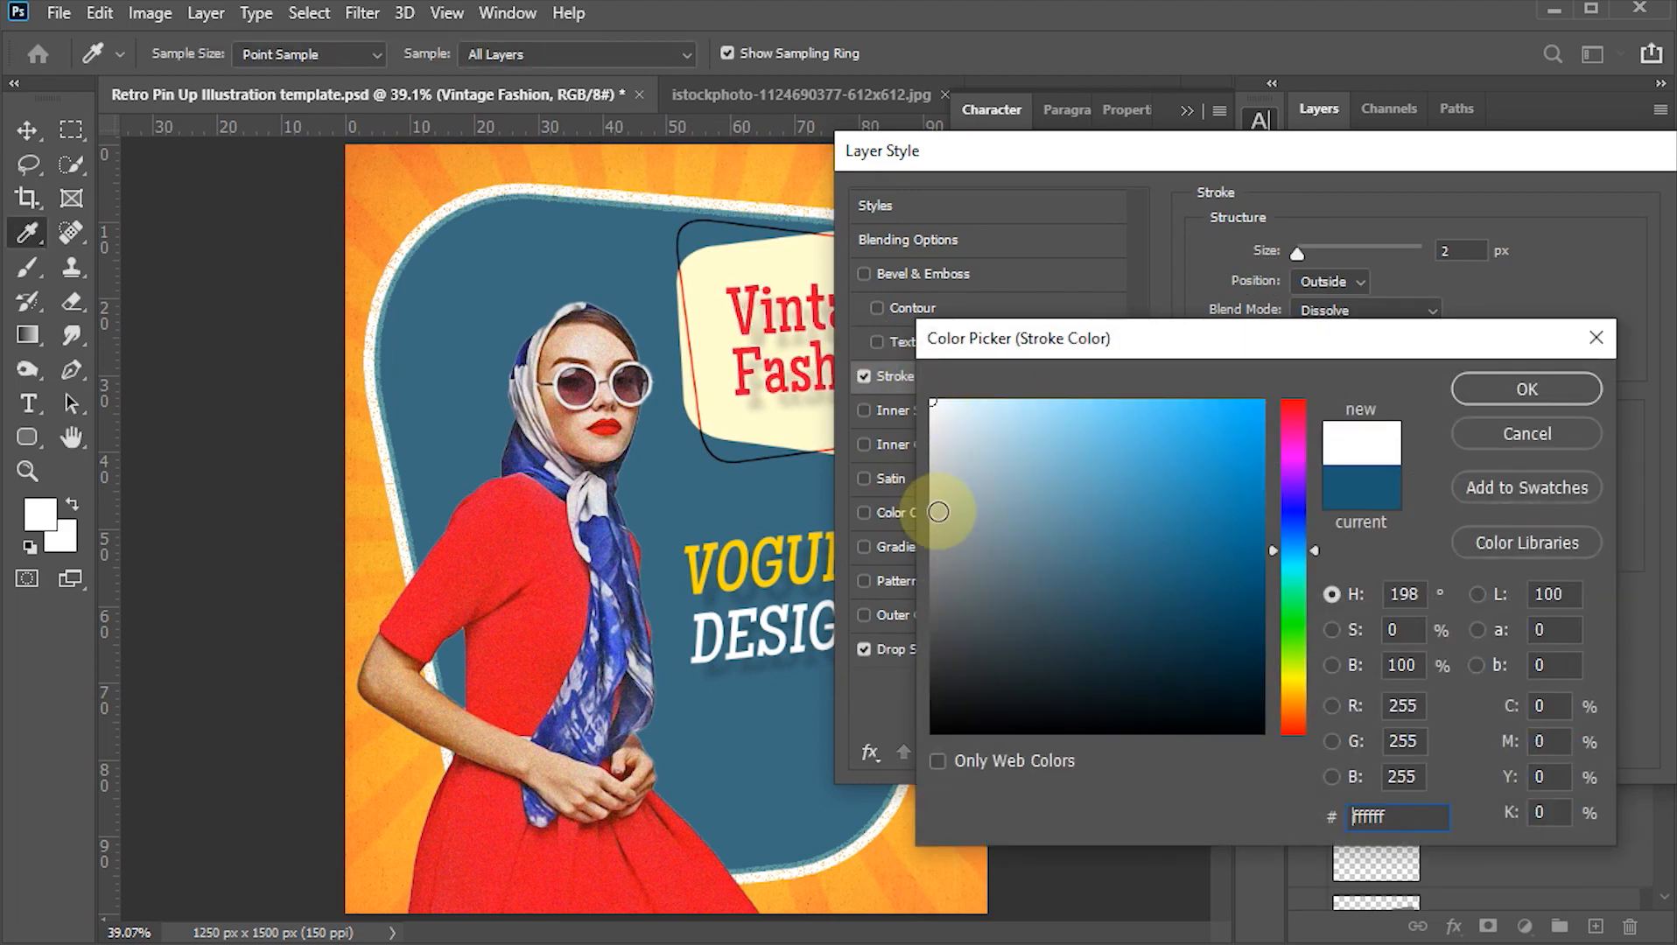
pyautogui.click(1553, 382)
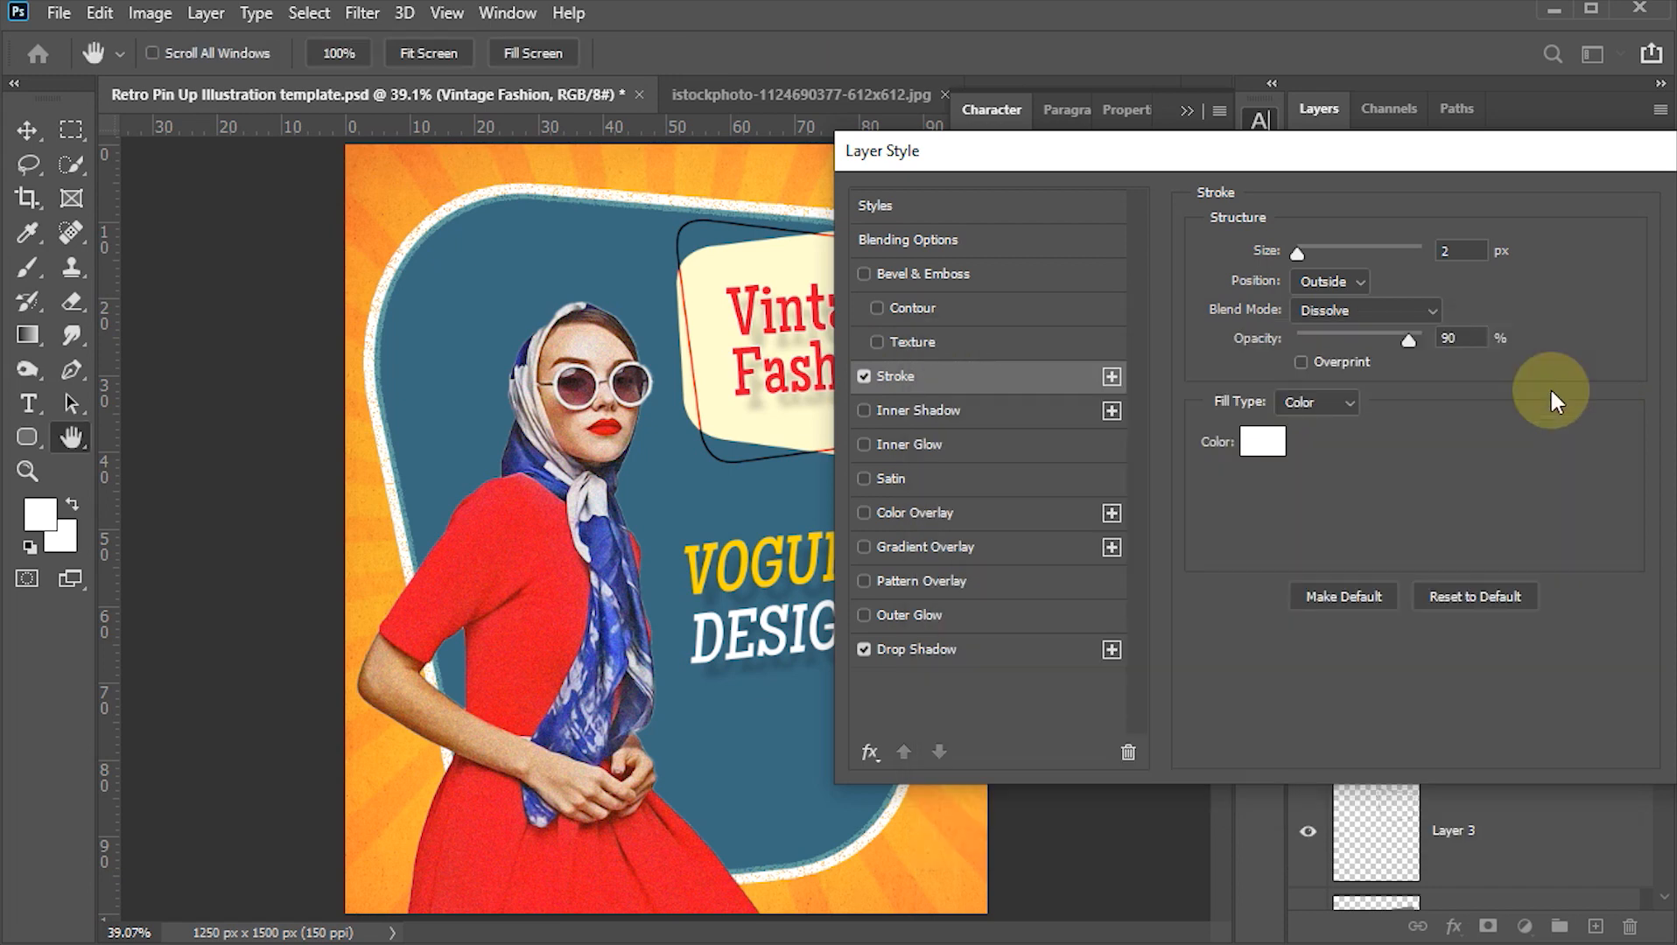
pyautogui.doubleClick(1460, 251)
pyautogui.write('3')
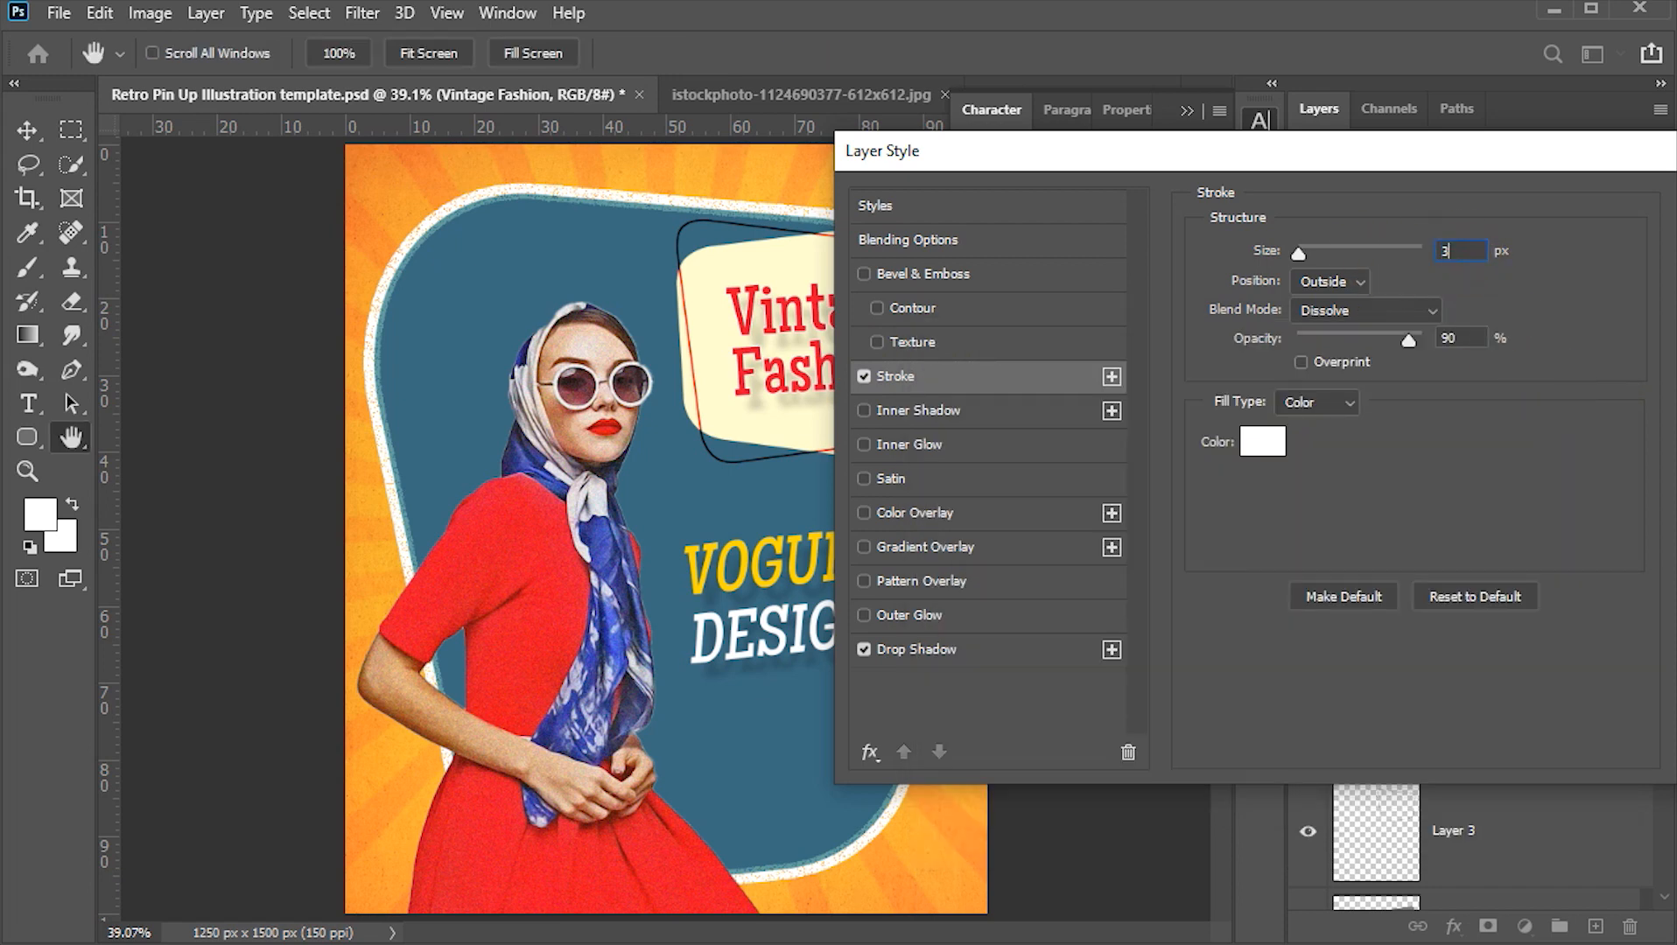
pyautogui.moveTo(1428, 166); pyautogui.dragTo(956, 166)
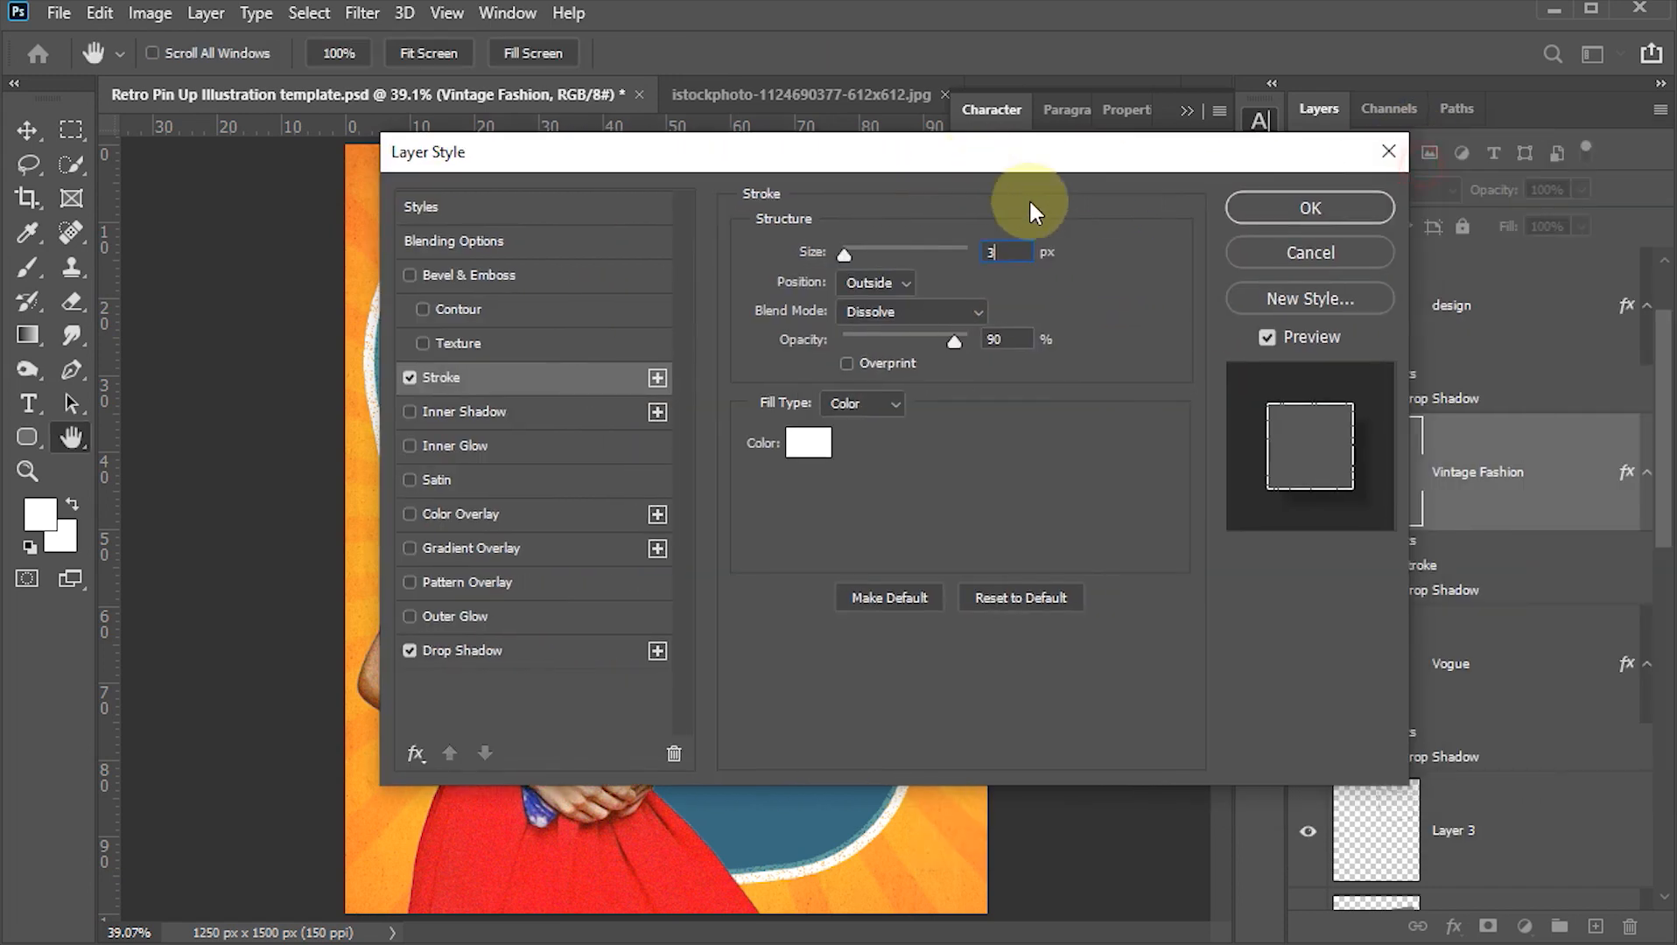
pyautogui.click(1330, 199)
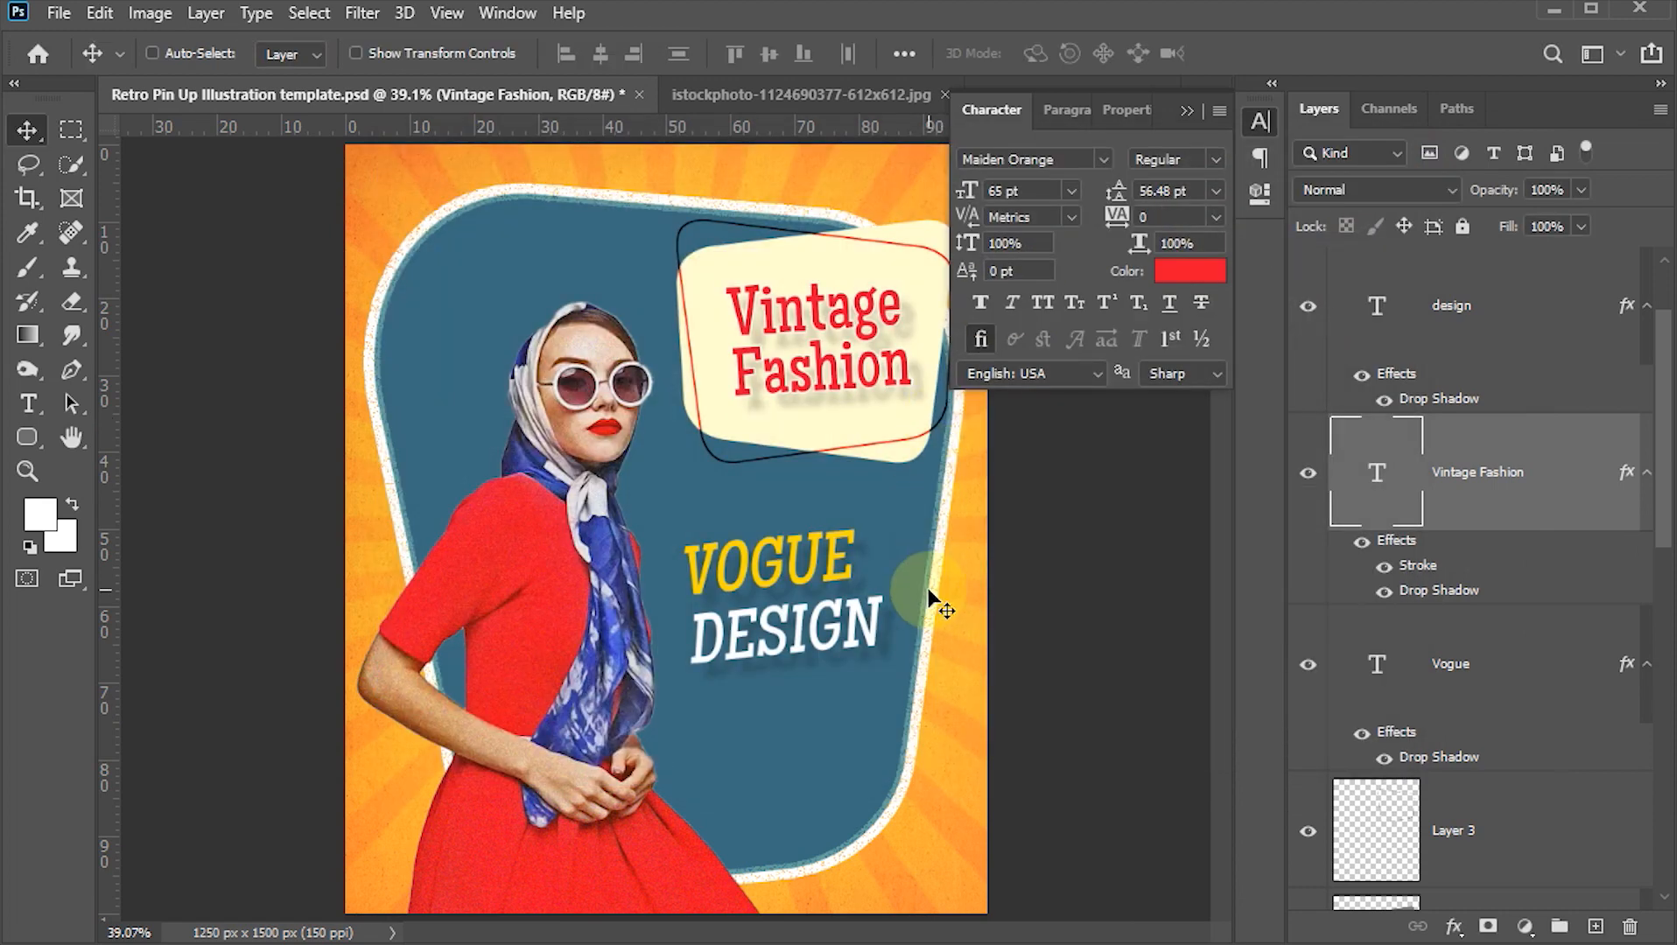
# - Change the "Vintage Fashion" text color to a pure-hue red, e31111
pyautogui.click(1191, 278)
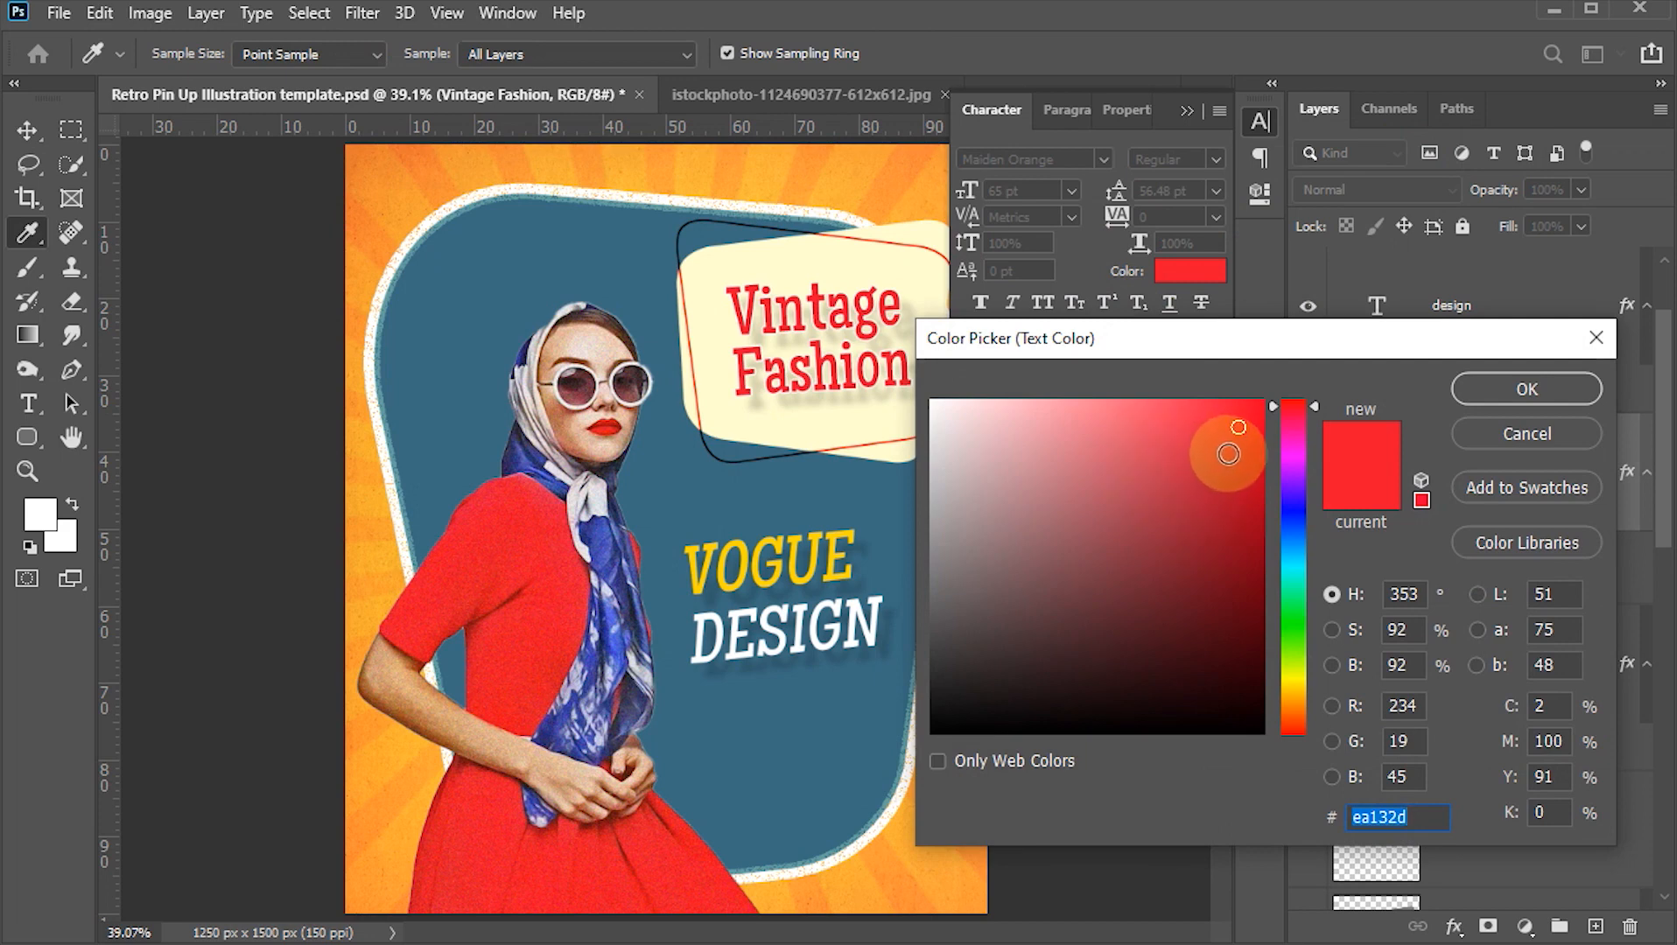
pyautogui.click(1315, 400)
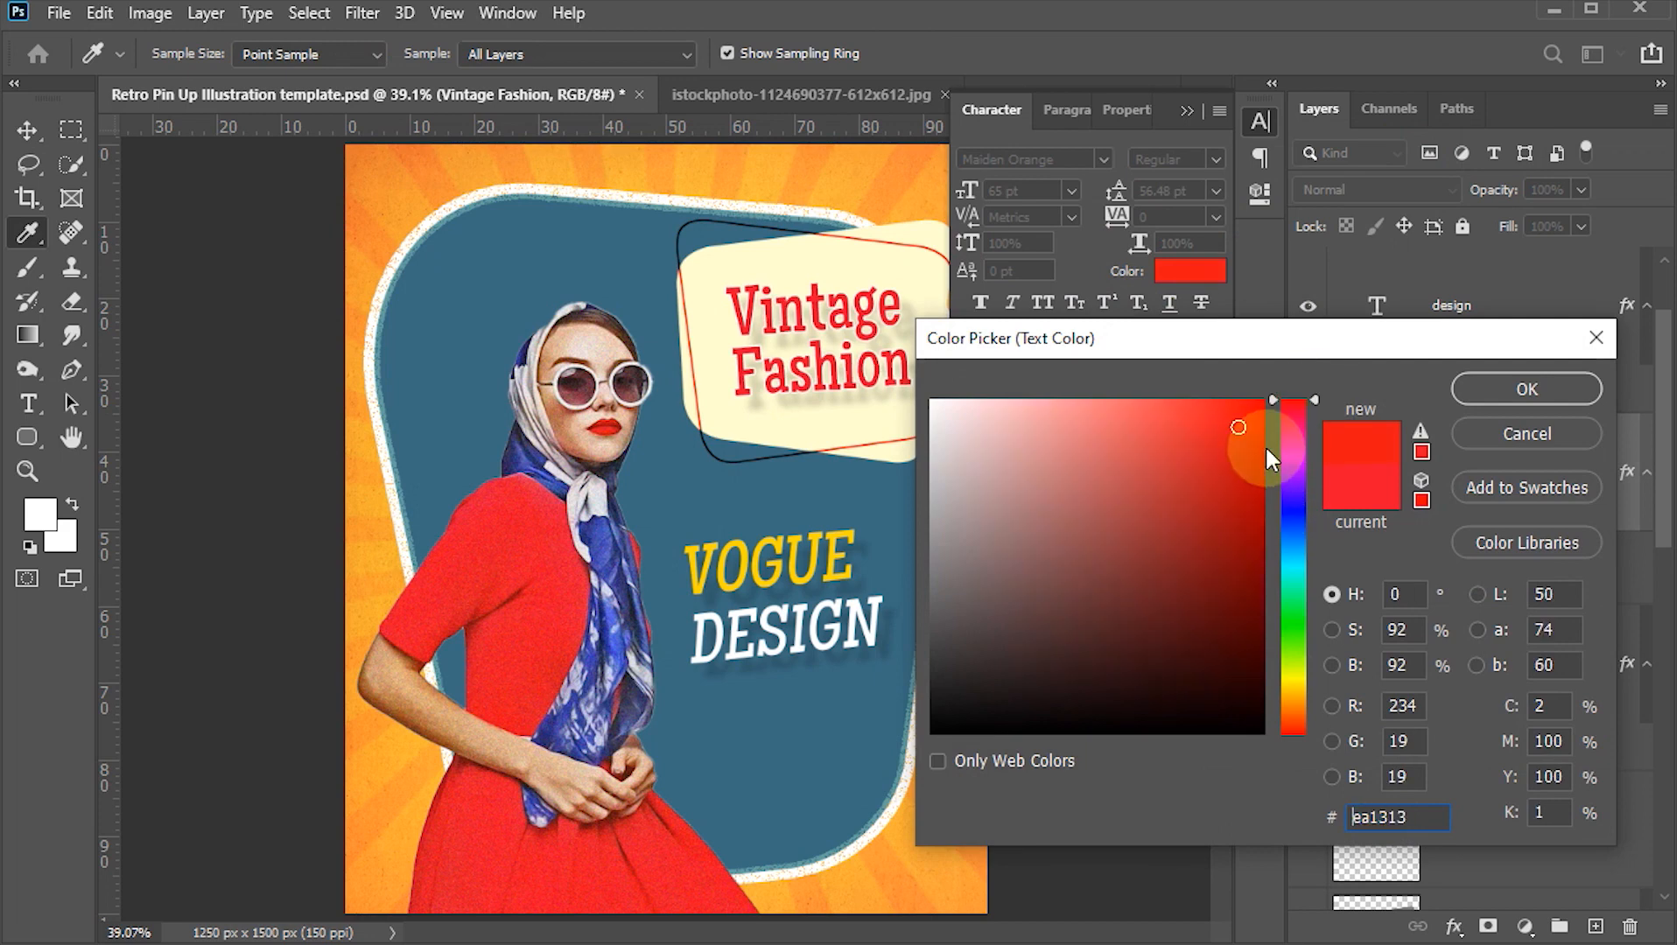
pyautogui.click(1239, 436)
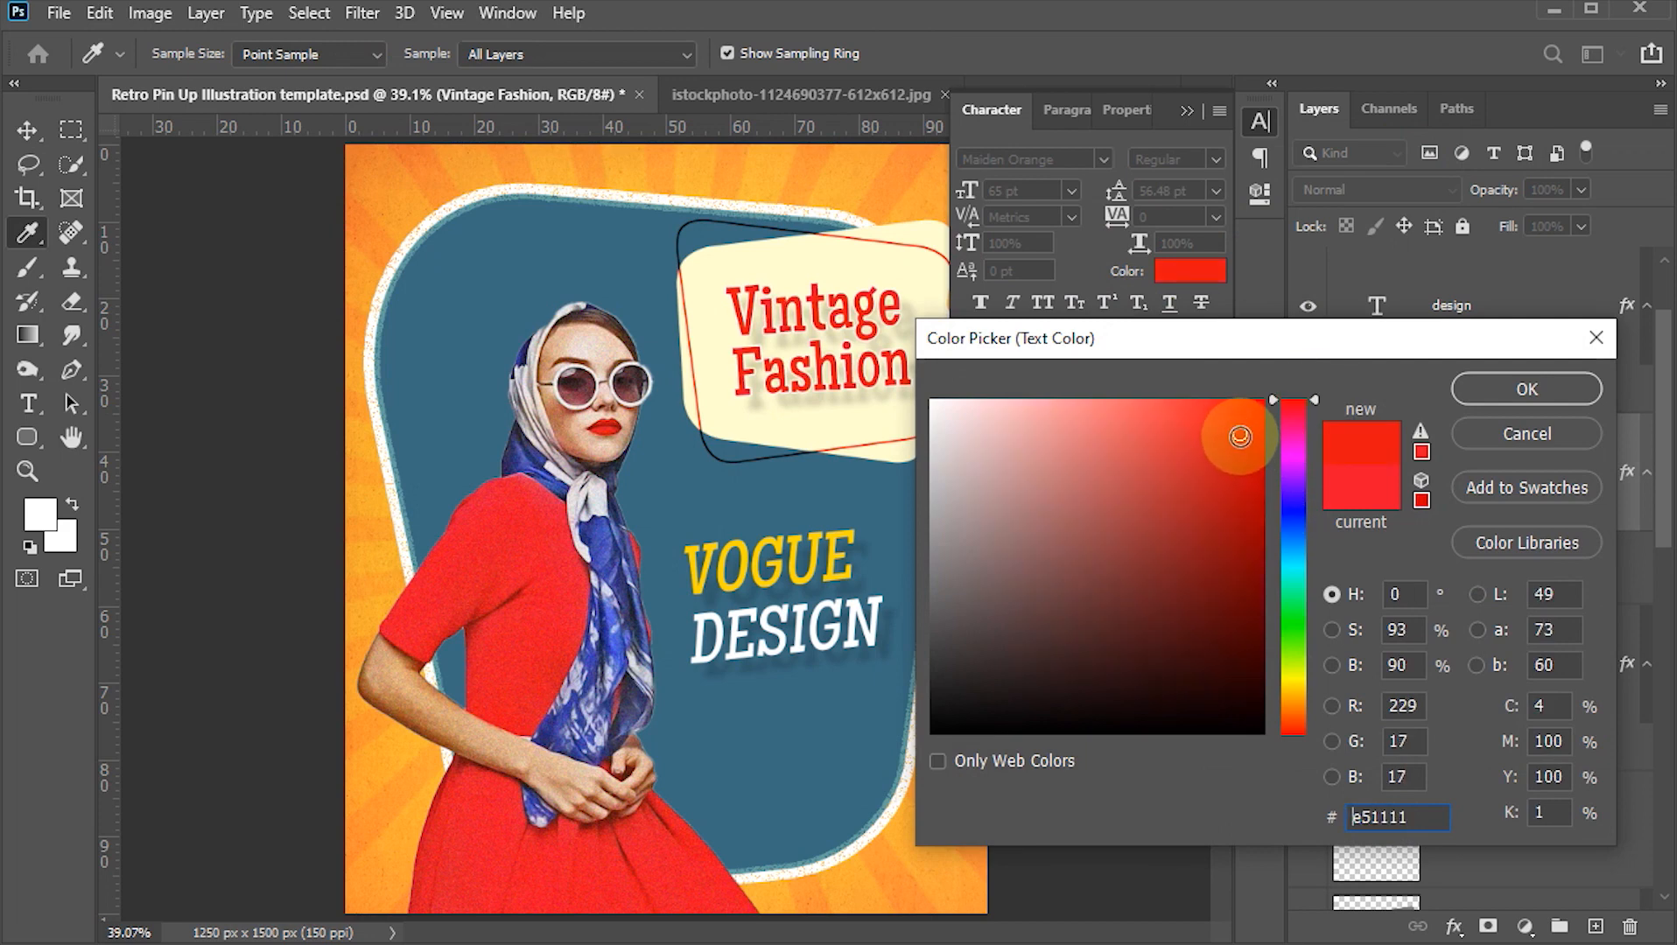
pyautogui.click(1240, 437)
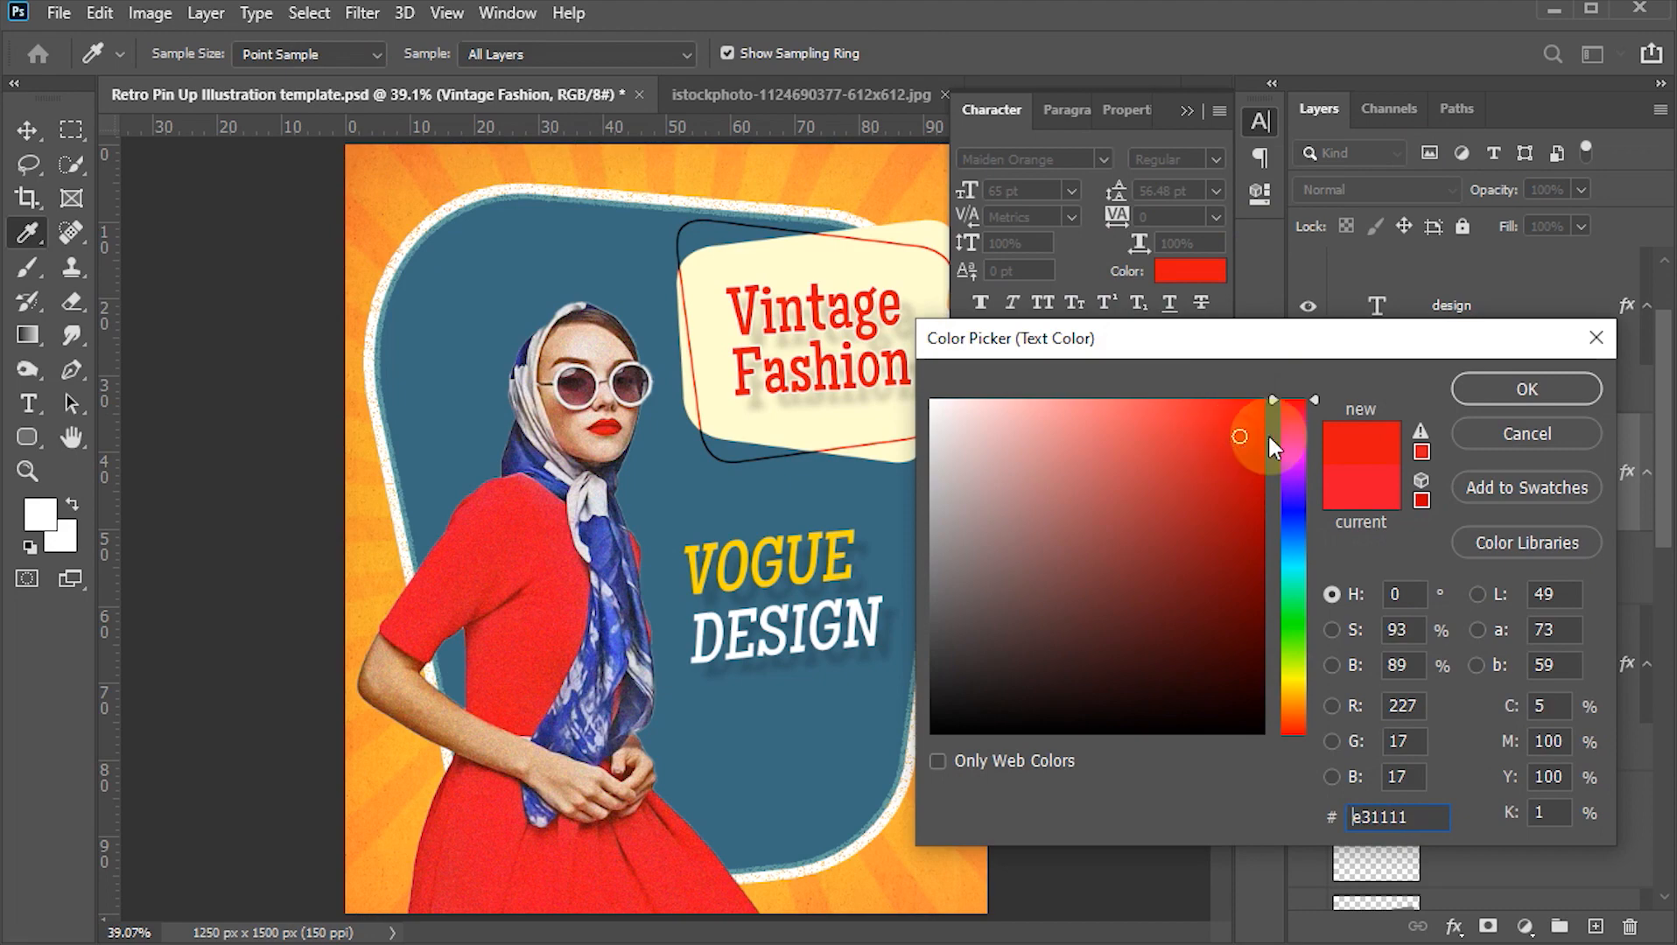
pyautogui.click(1468, 387)
pyautogui.hotkey('alt', ']')
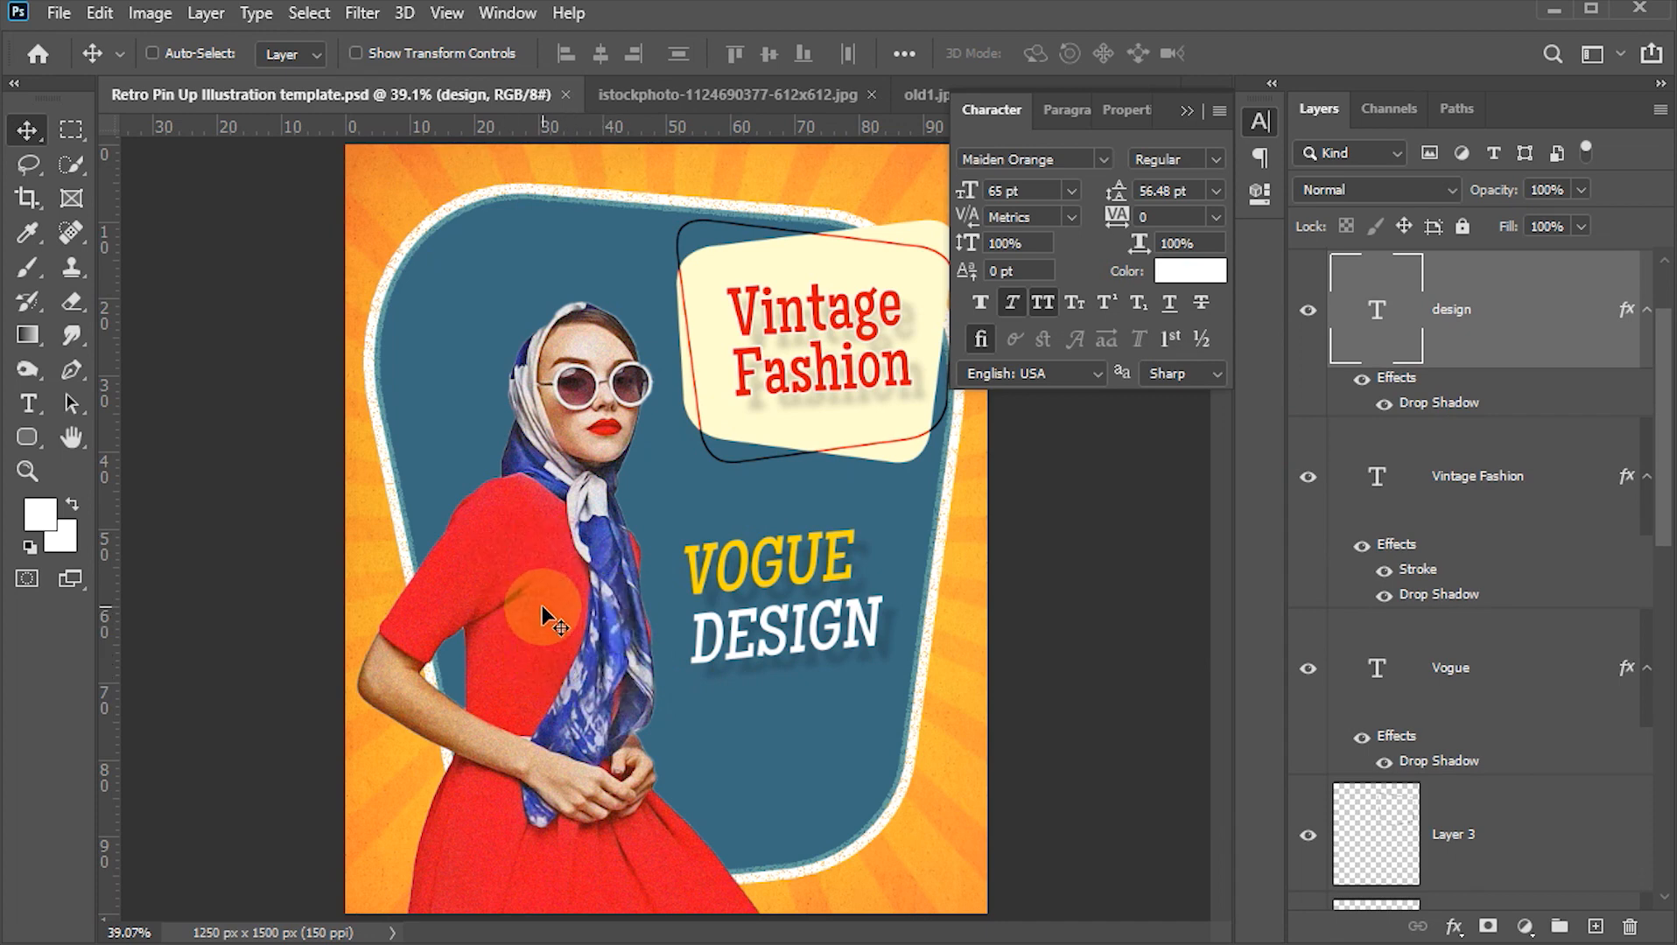
# - Load the woman cut-out's silhouette as a selection and add a new empty layer above her layer
pyautogui.press('ctrl')
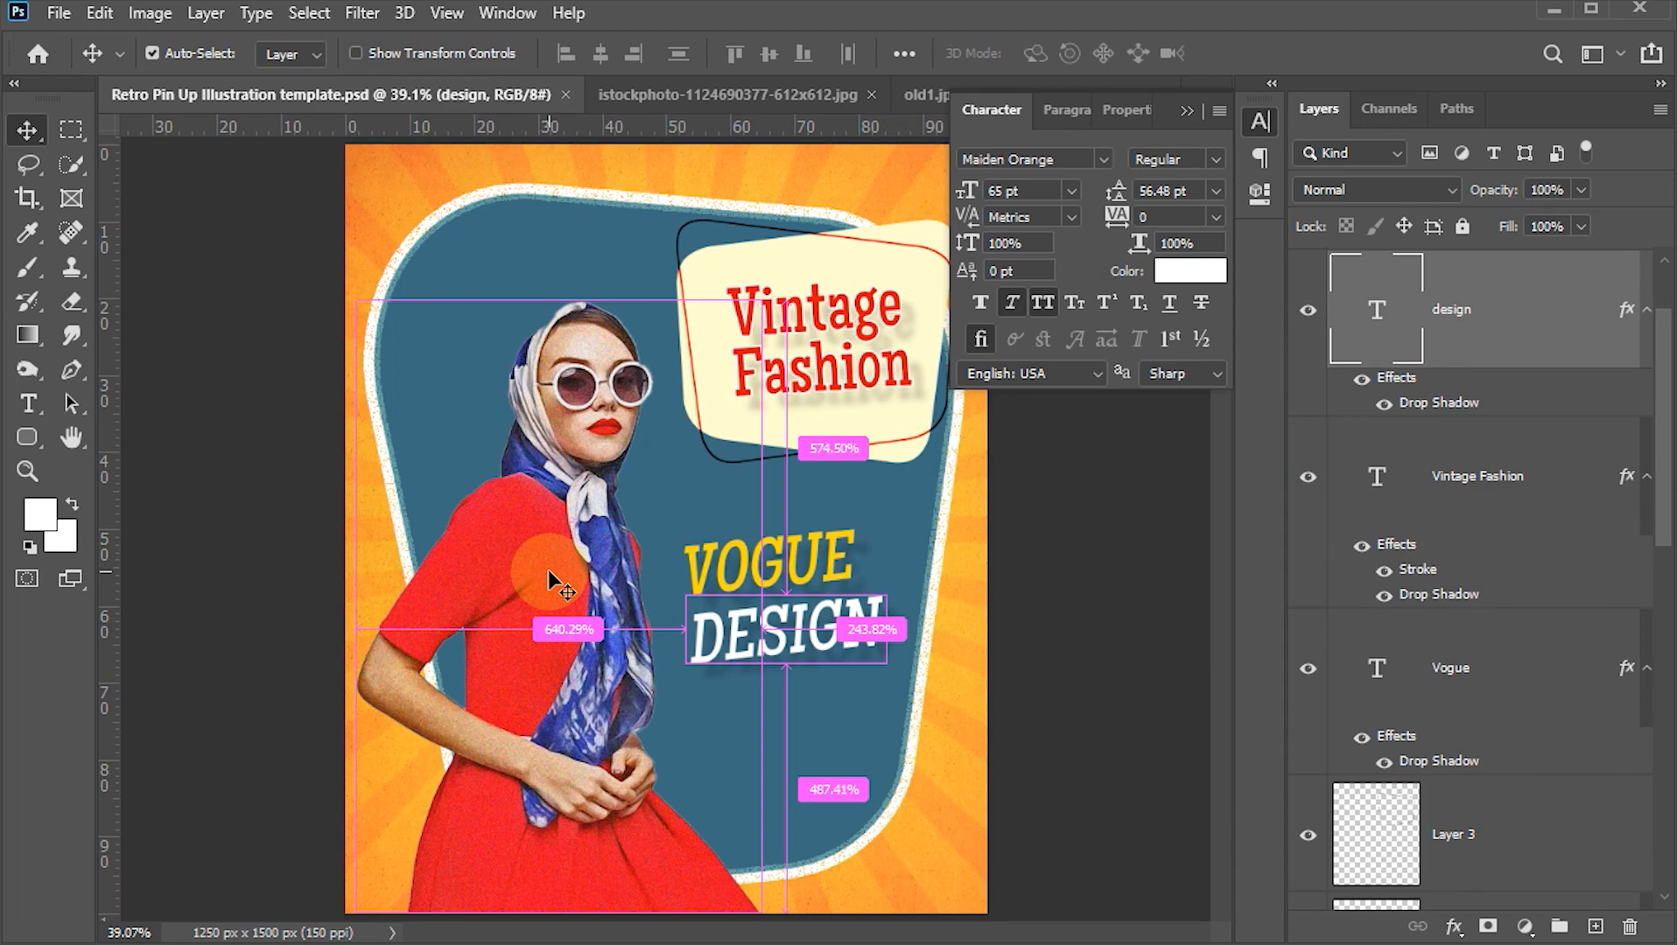
pyautogui.keyDown('ctrl'); pyautogui.click(552, 582); pyautogui.keyUp('ctrl')
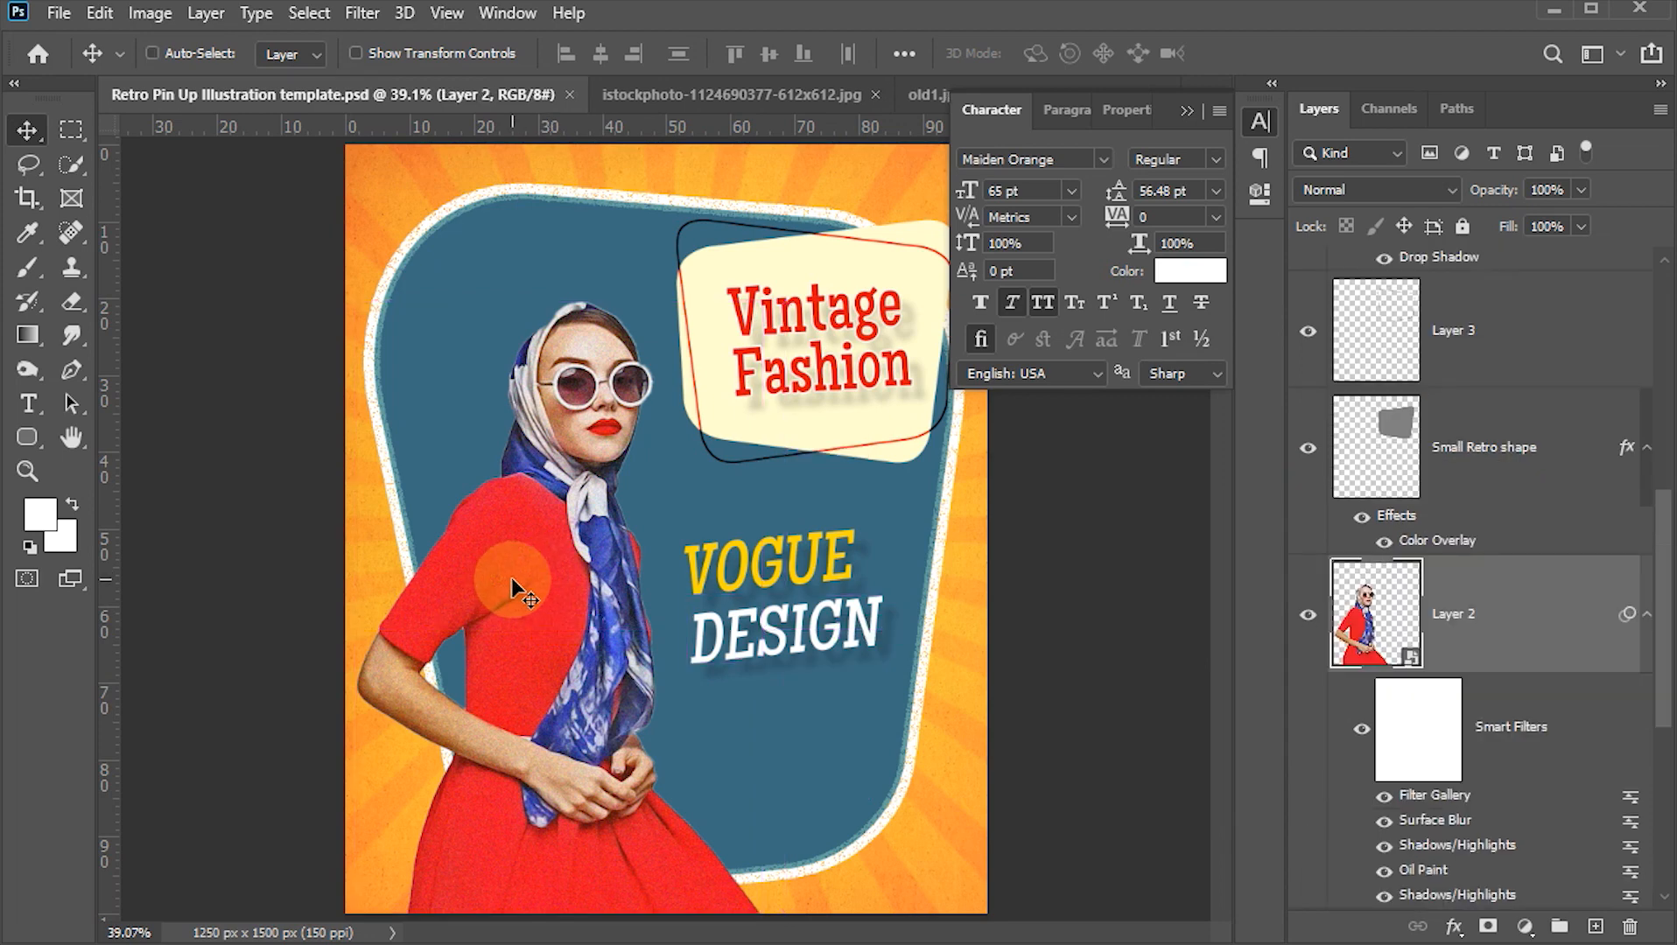
pyautogui.press('ctrl')
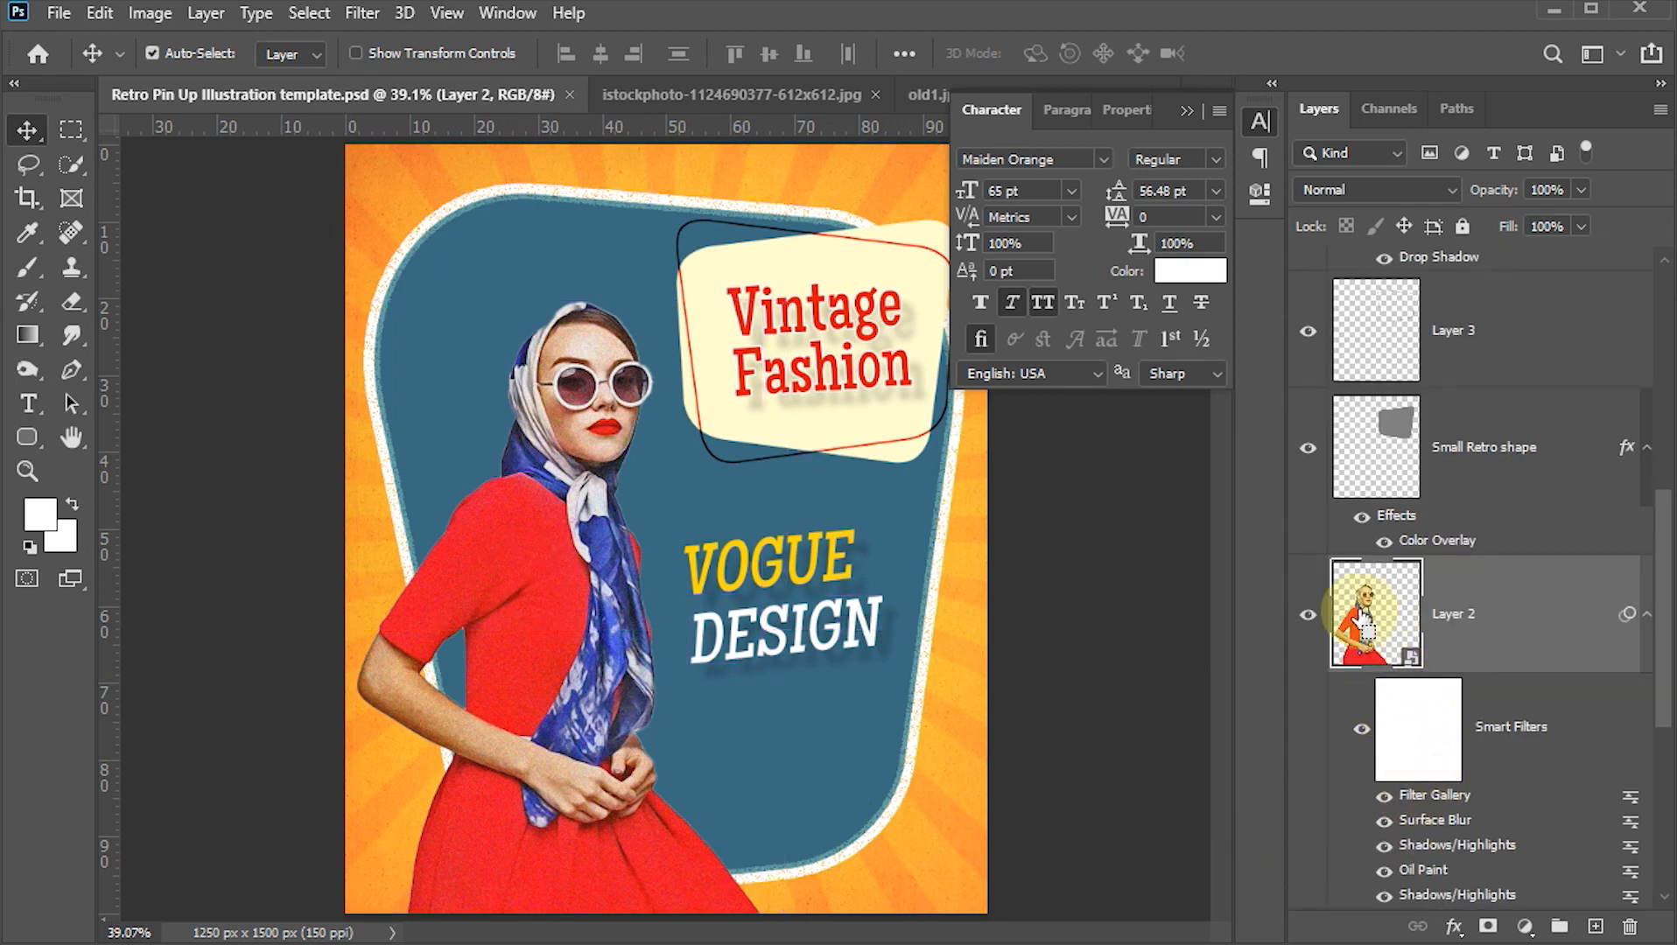
pyautogui.keyDown('ctrl'); pyautogui.click(1362, 617); pyautogui.keyUp('ctrl')
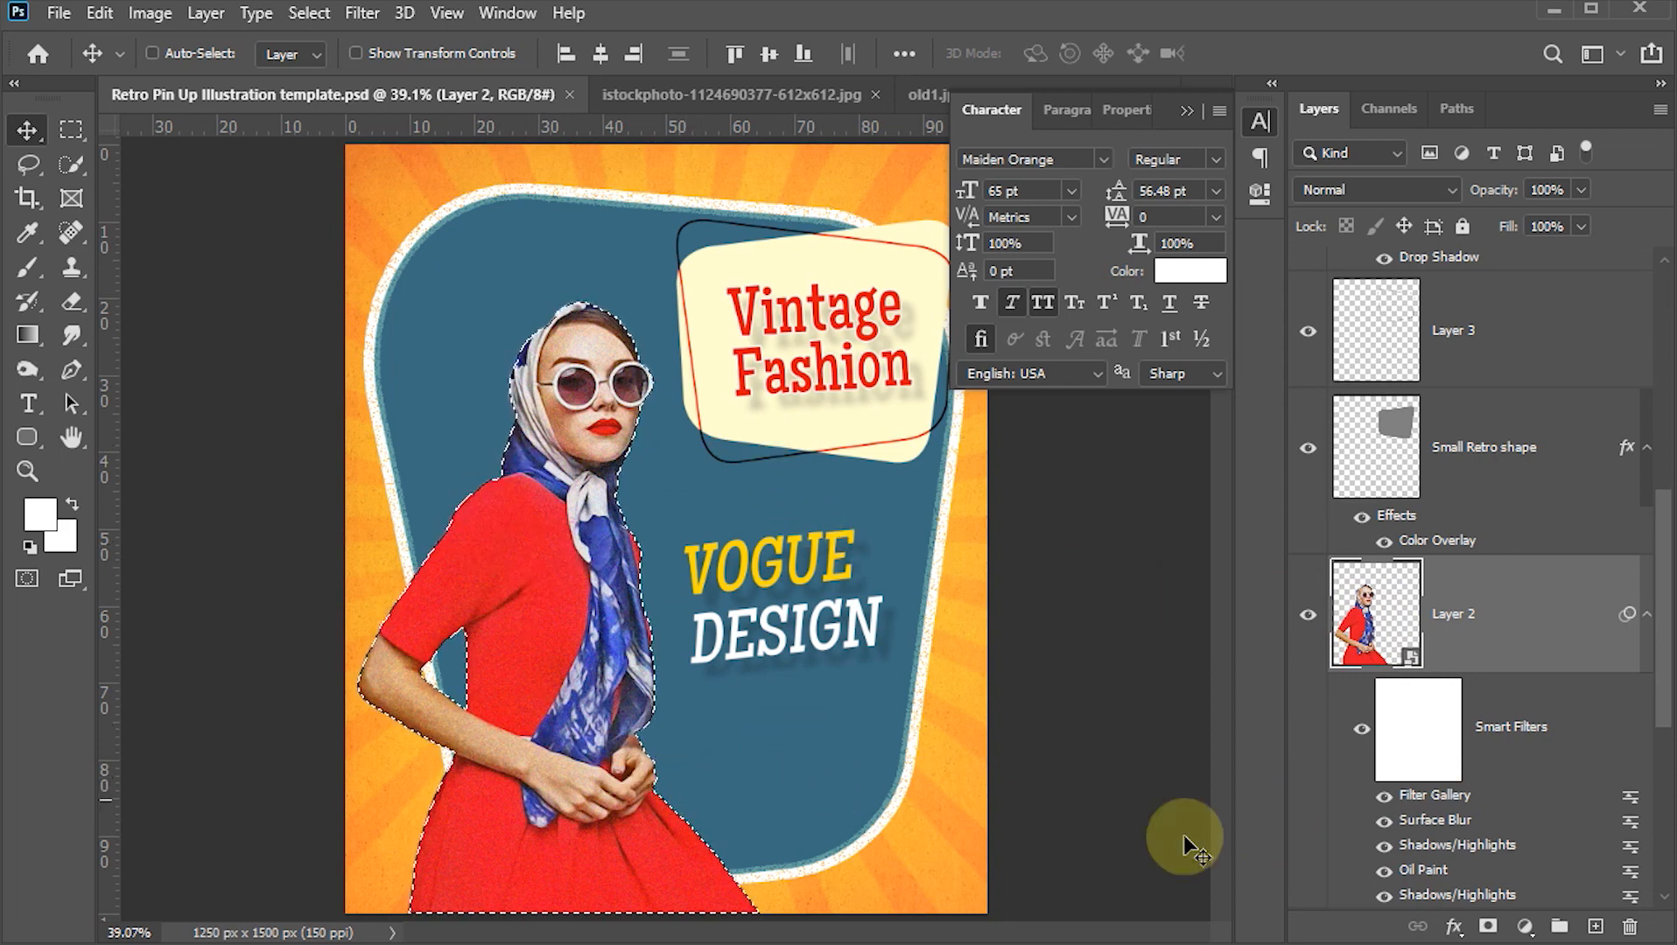
pyautogui.click(1601, 926)
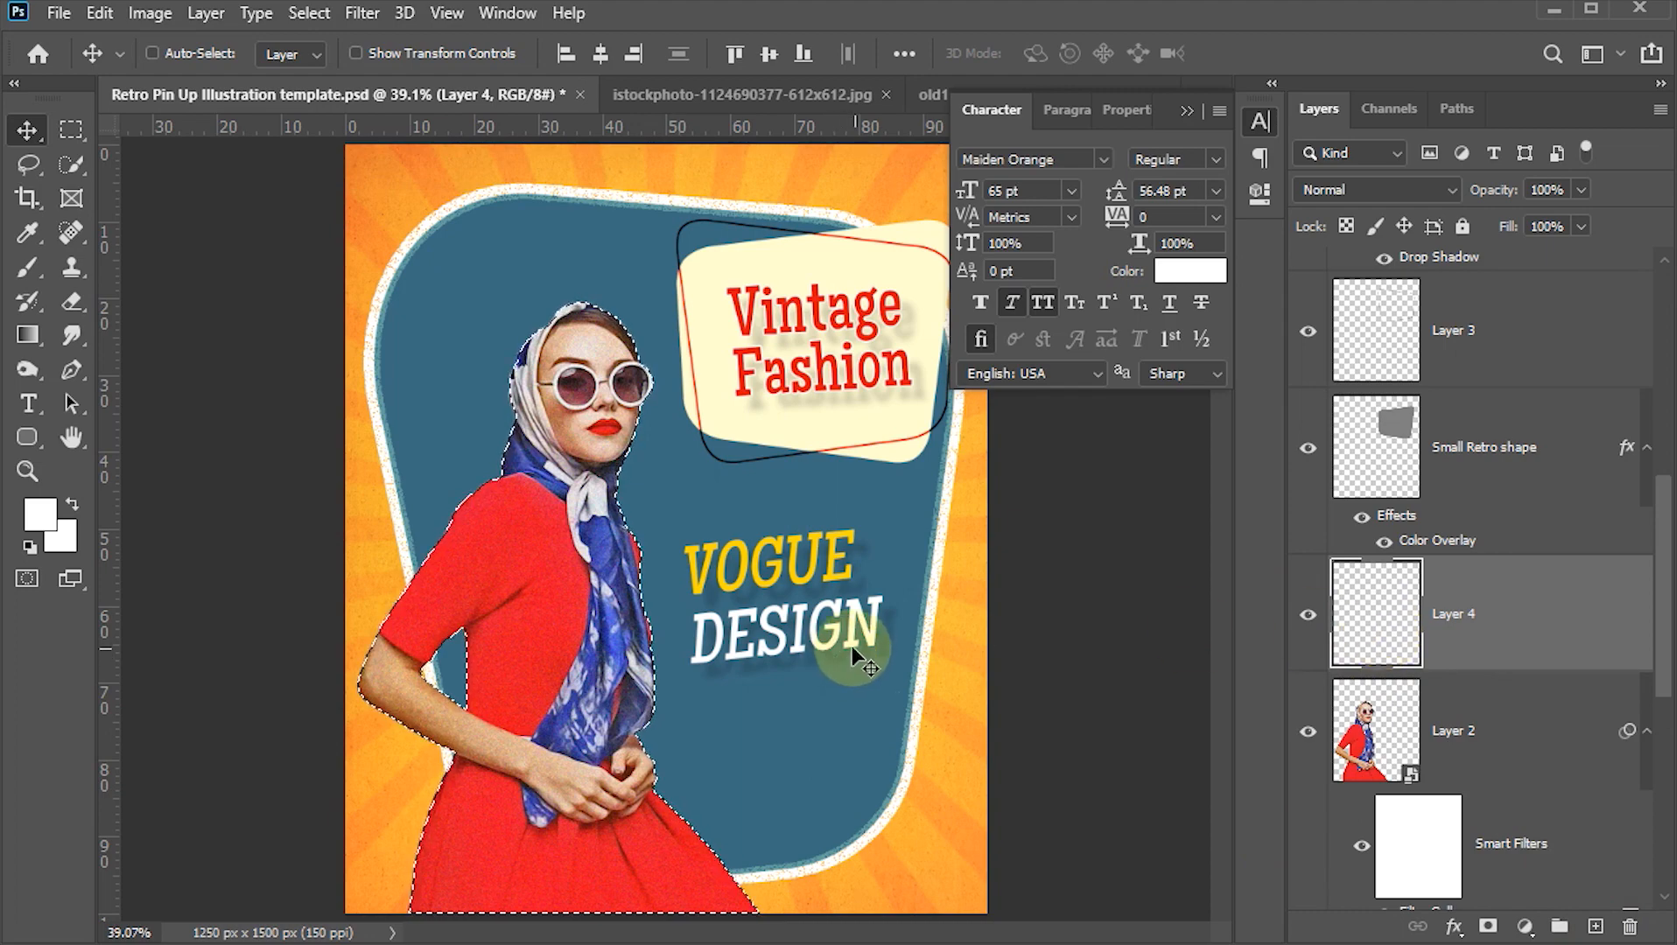
# - Fill the woman-shaped selection with black, 000000, on the new layer and deselect
pyautogui.click(43, 518)
pyautogui.moveTo(1209, 661); pyautogui.dragTo(1284, 763)
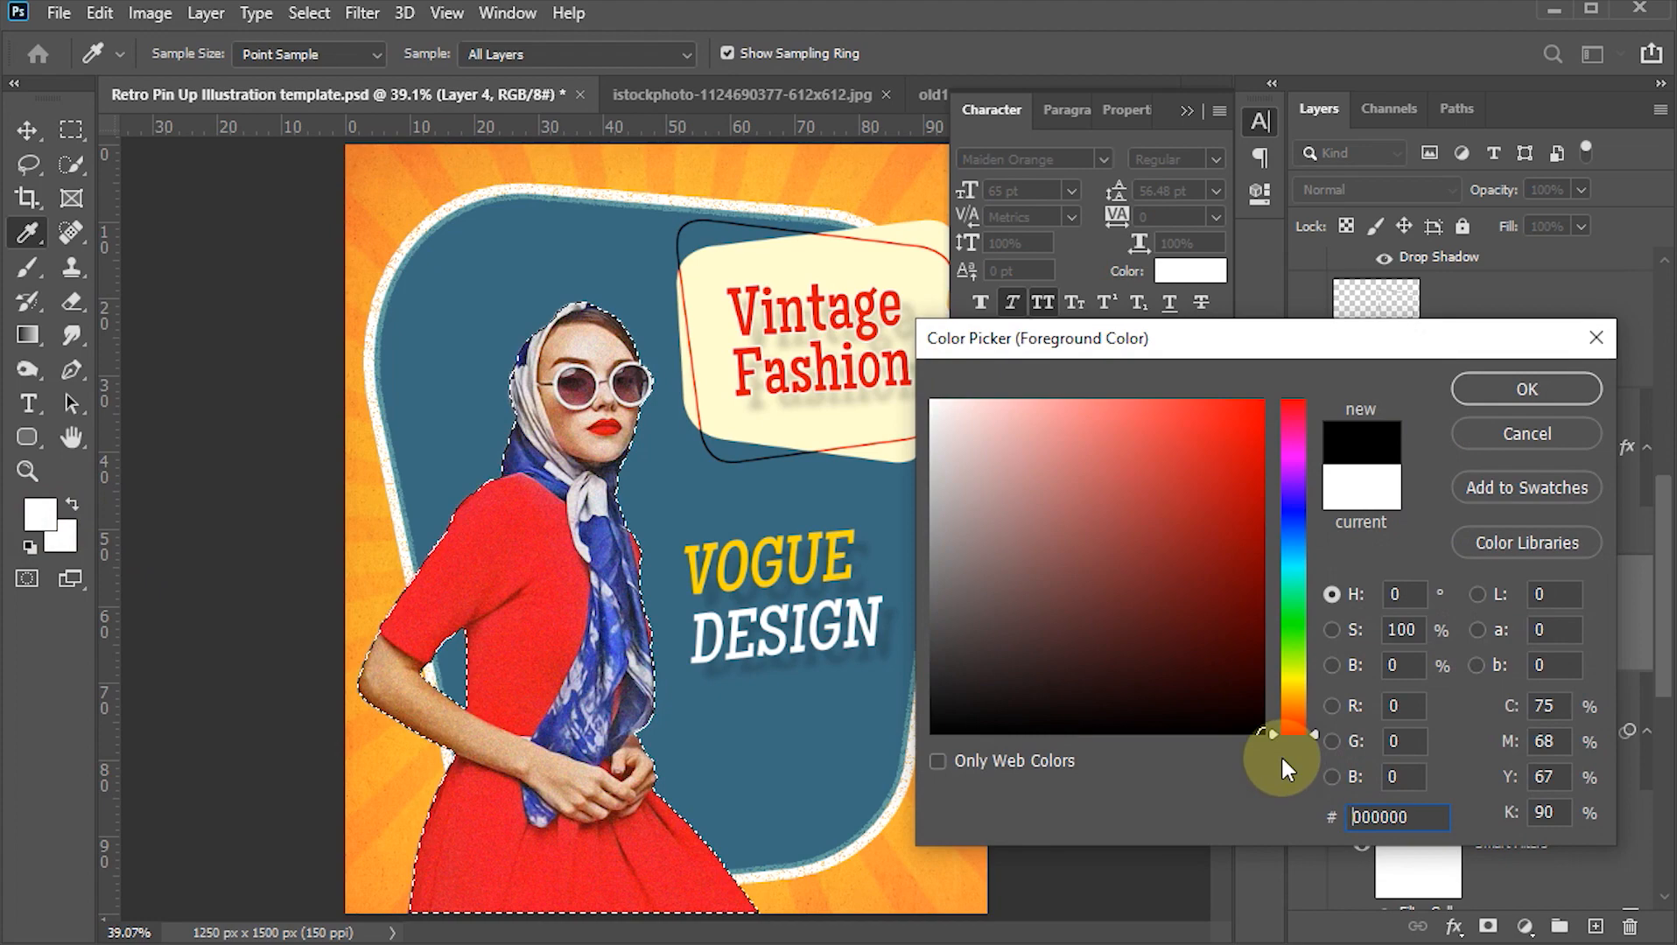
pyautogui.click(1535, 382)
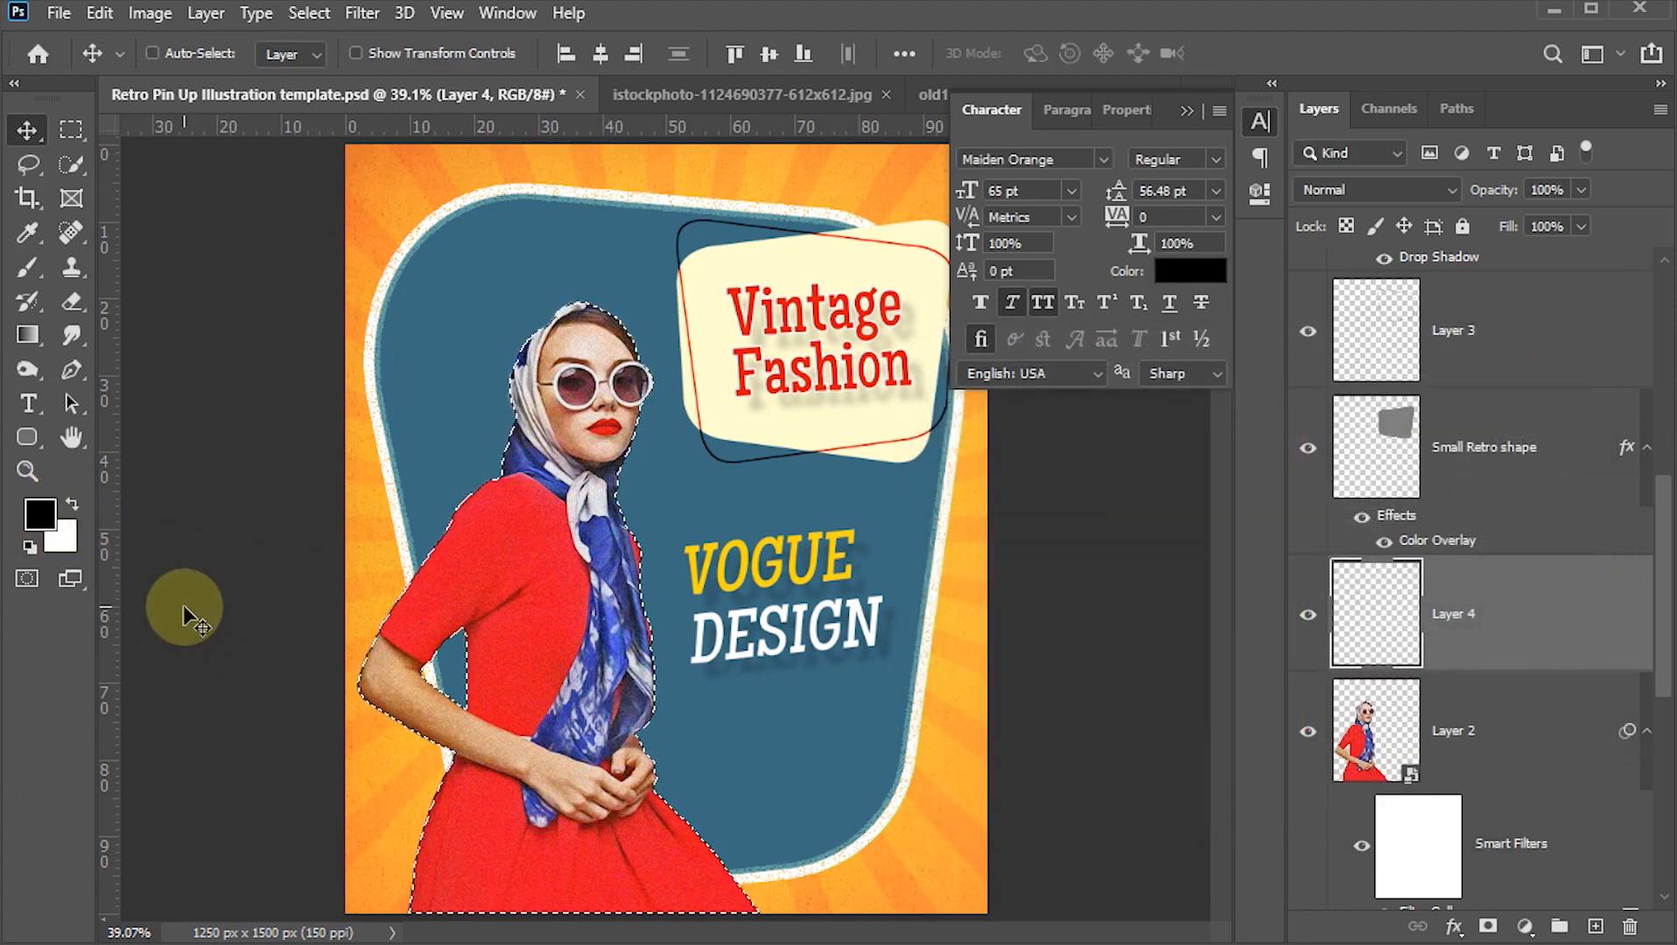
pyautogui.hotkey('alt', 'BackSpace')
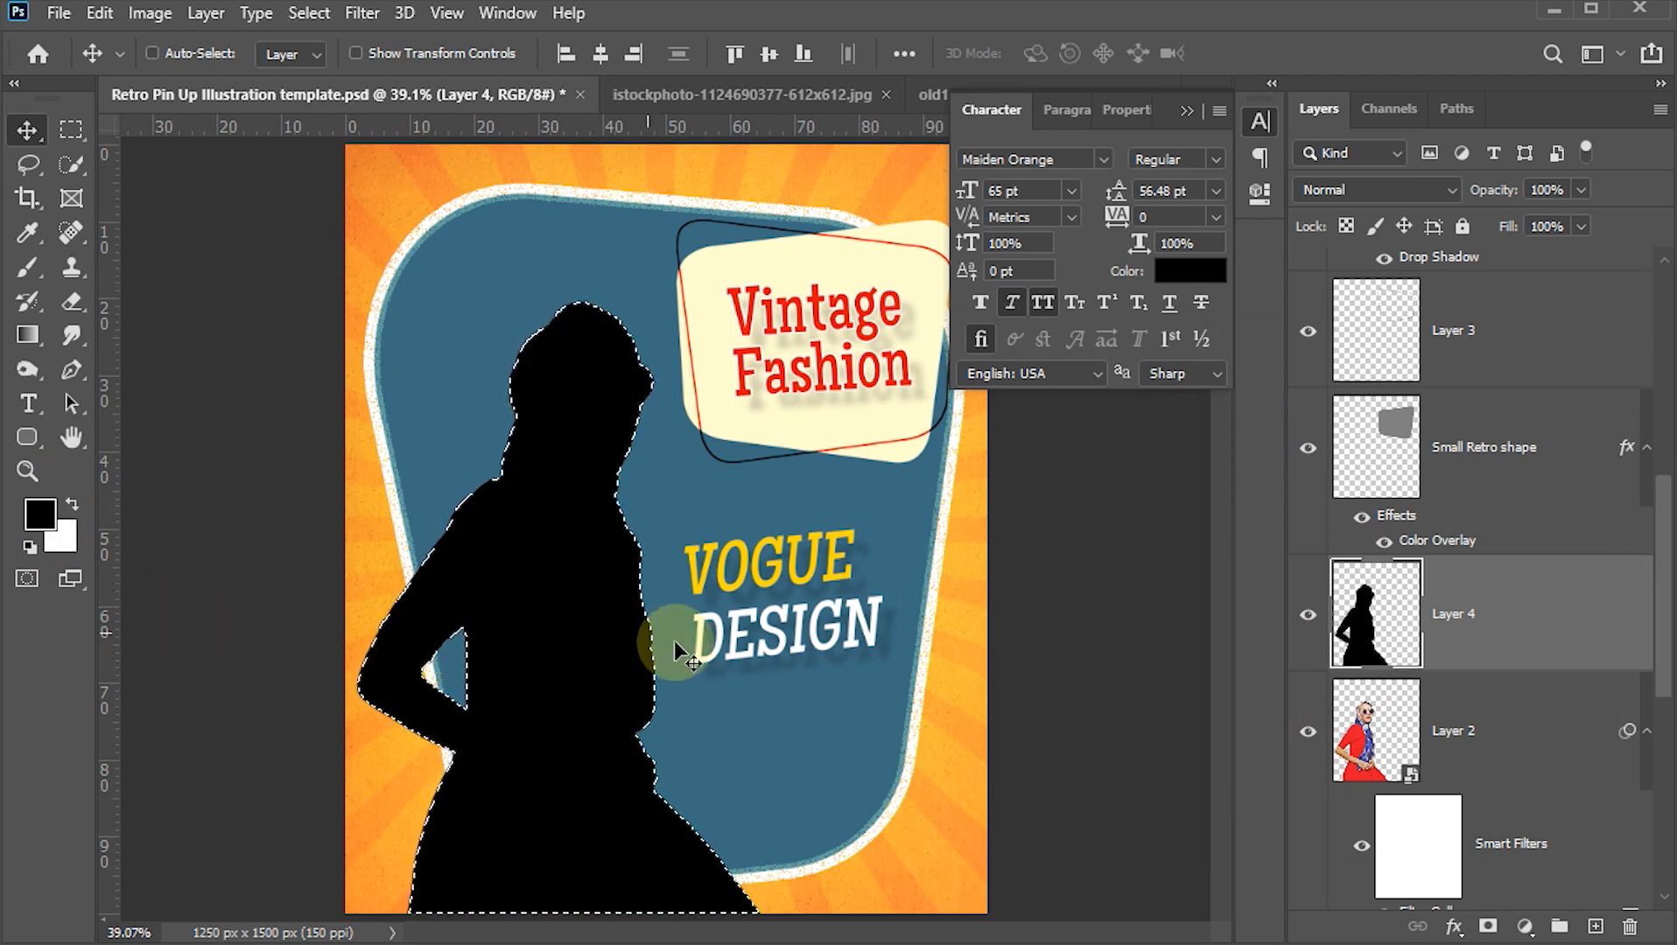
pyautogui.press('ctrl')
pyautogui.hotkey('ctrl', 'd')
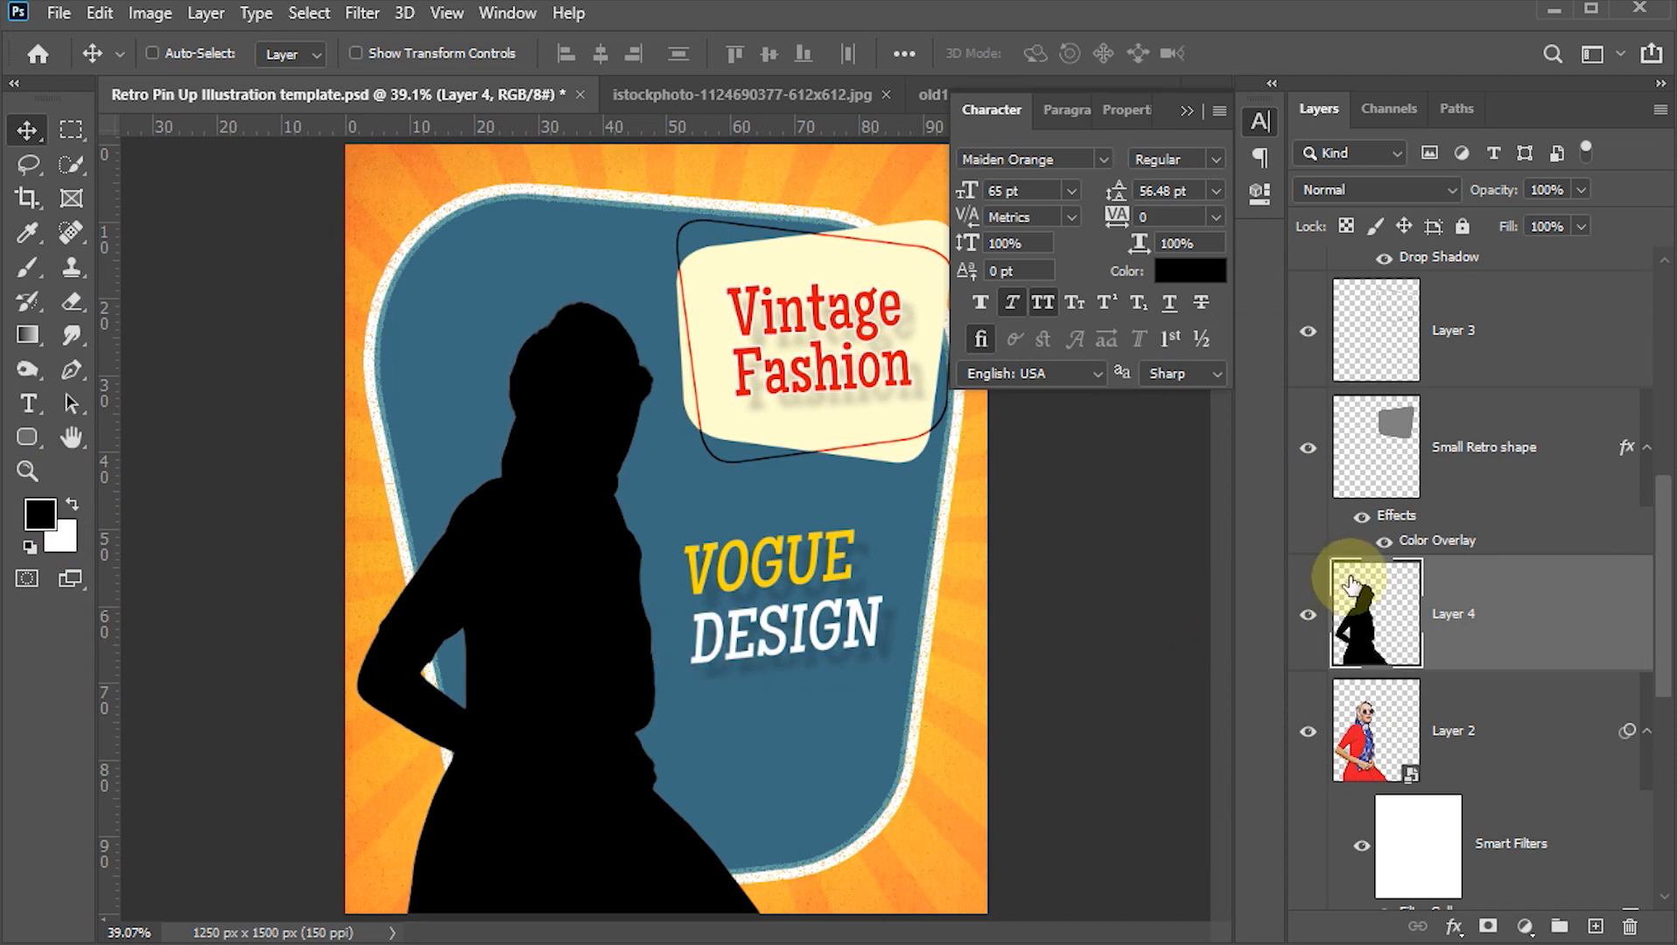
# - Move the black silhouette layer below the woman's layer in the stacking order
pyautogui.moveTo(1355, 604)
pyautogui.mouseDown()
pyautogui.moveTo(1385, 890)
pyautogui.moveTo(1379, 613)
pyautogui.mouseUp()
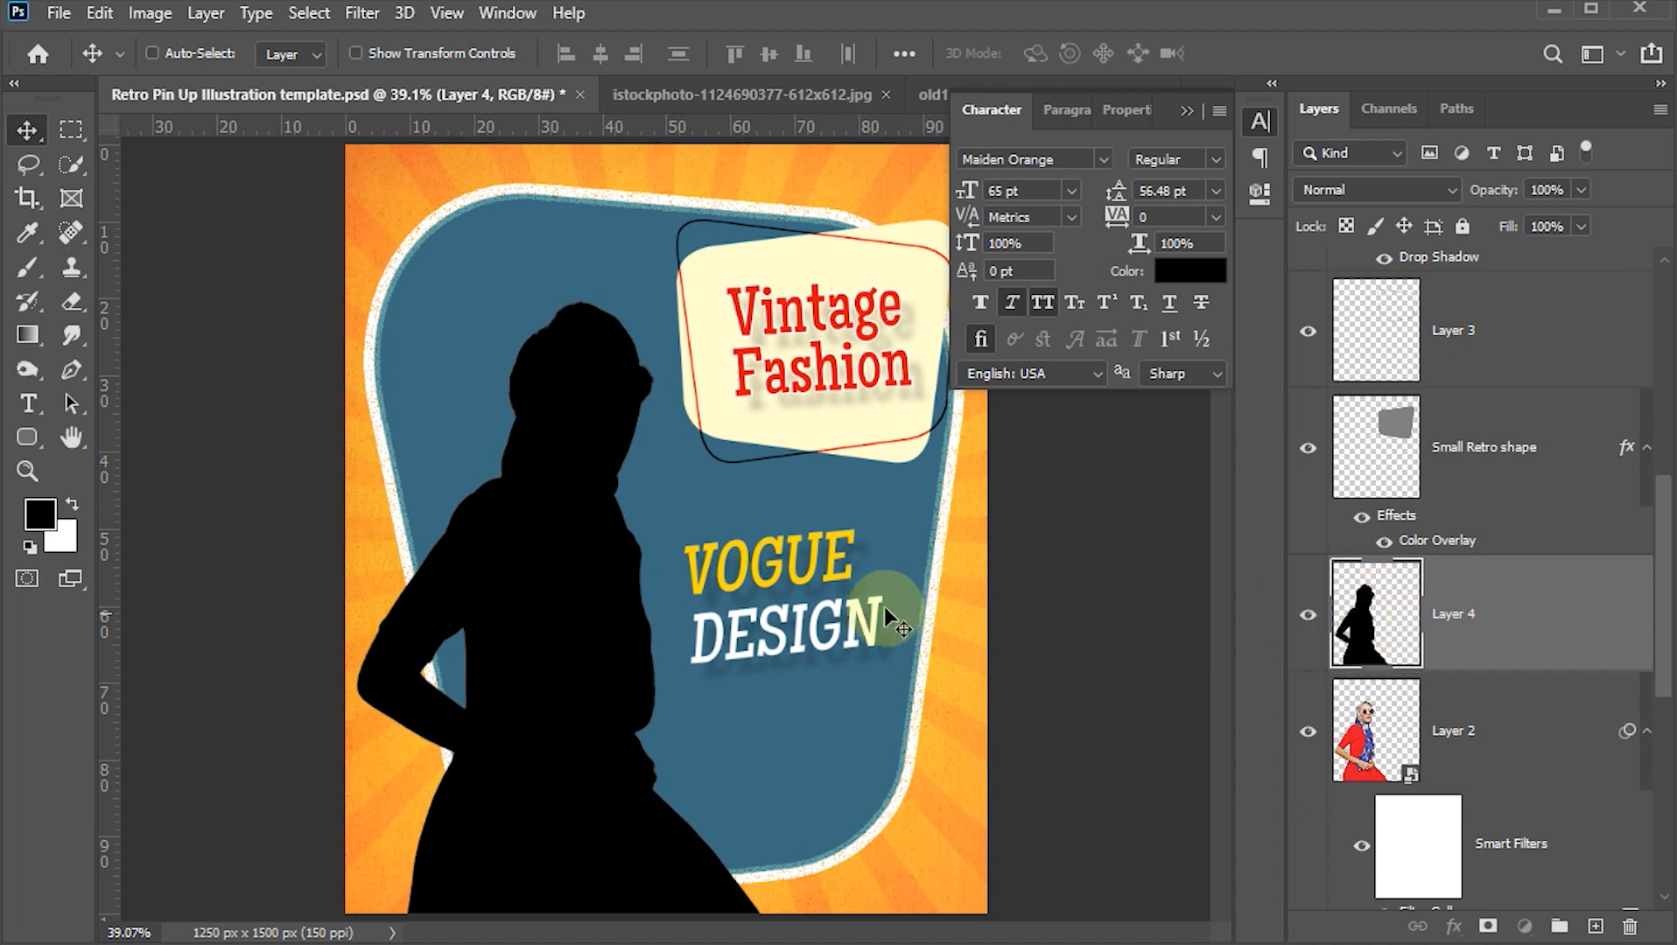
pyautogui.press('ctrl')
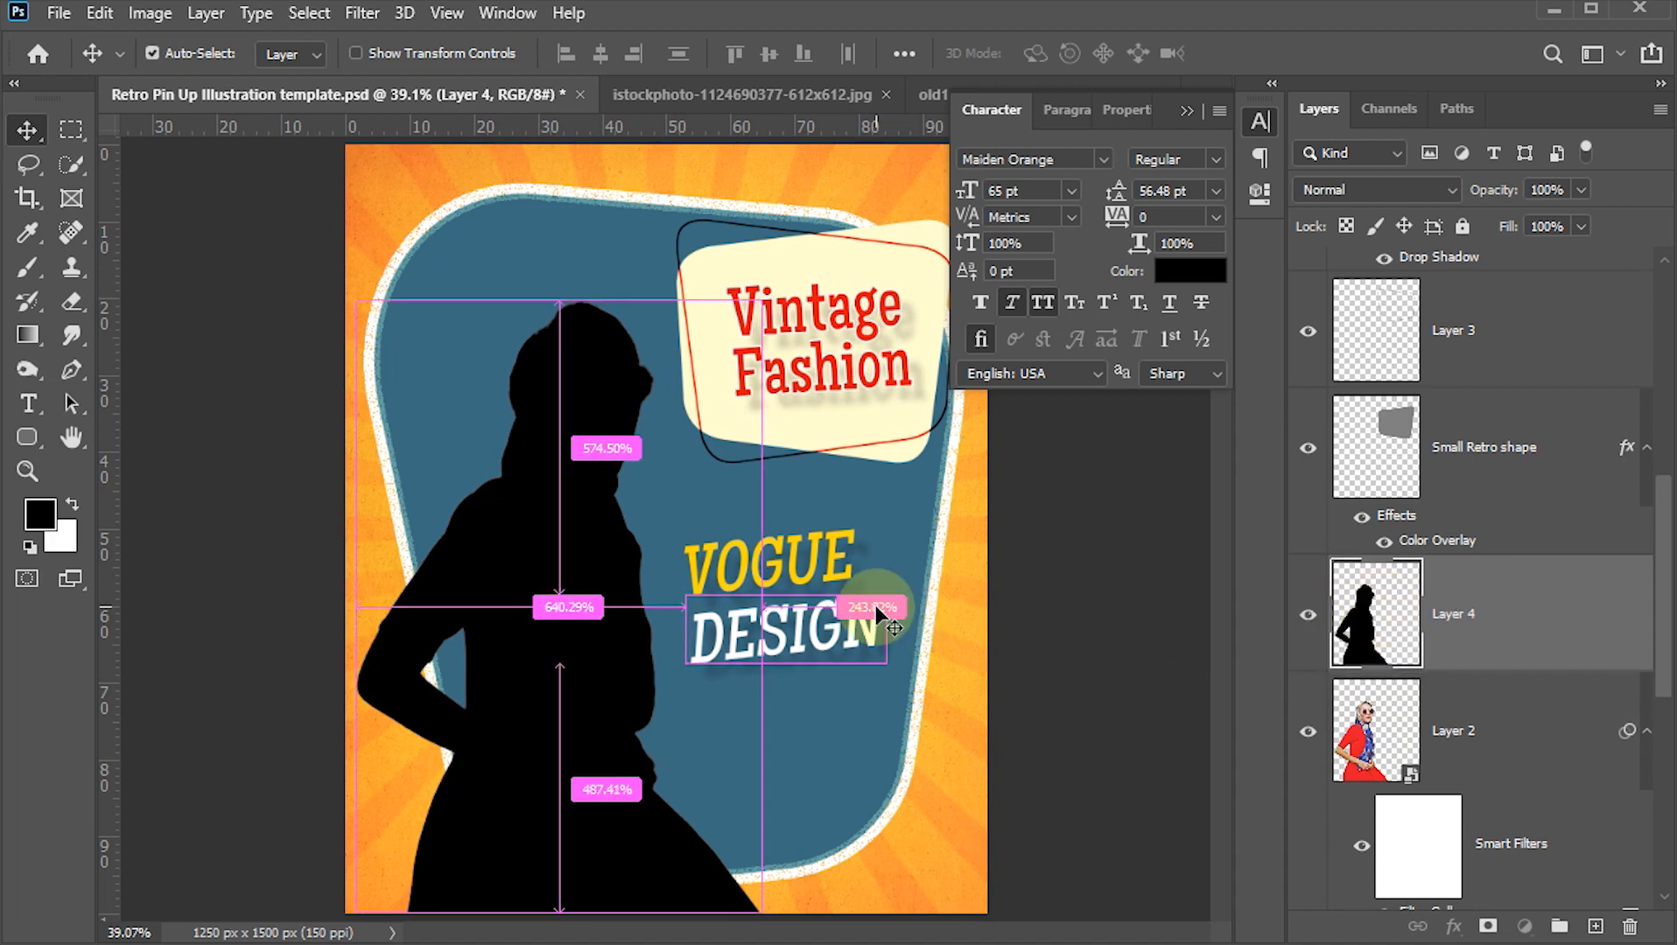
pyautogui.hotkey('ctrl', '[')
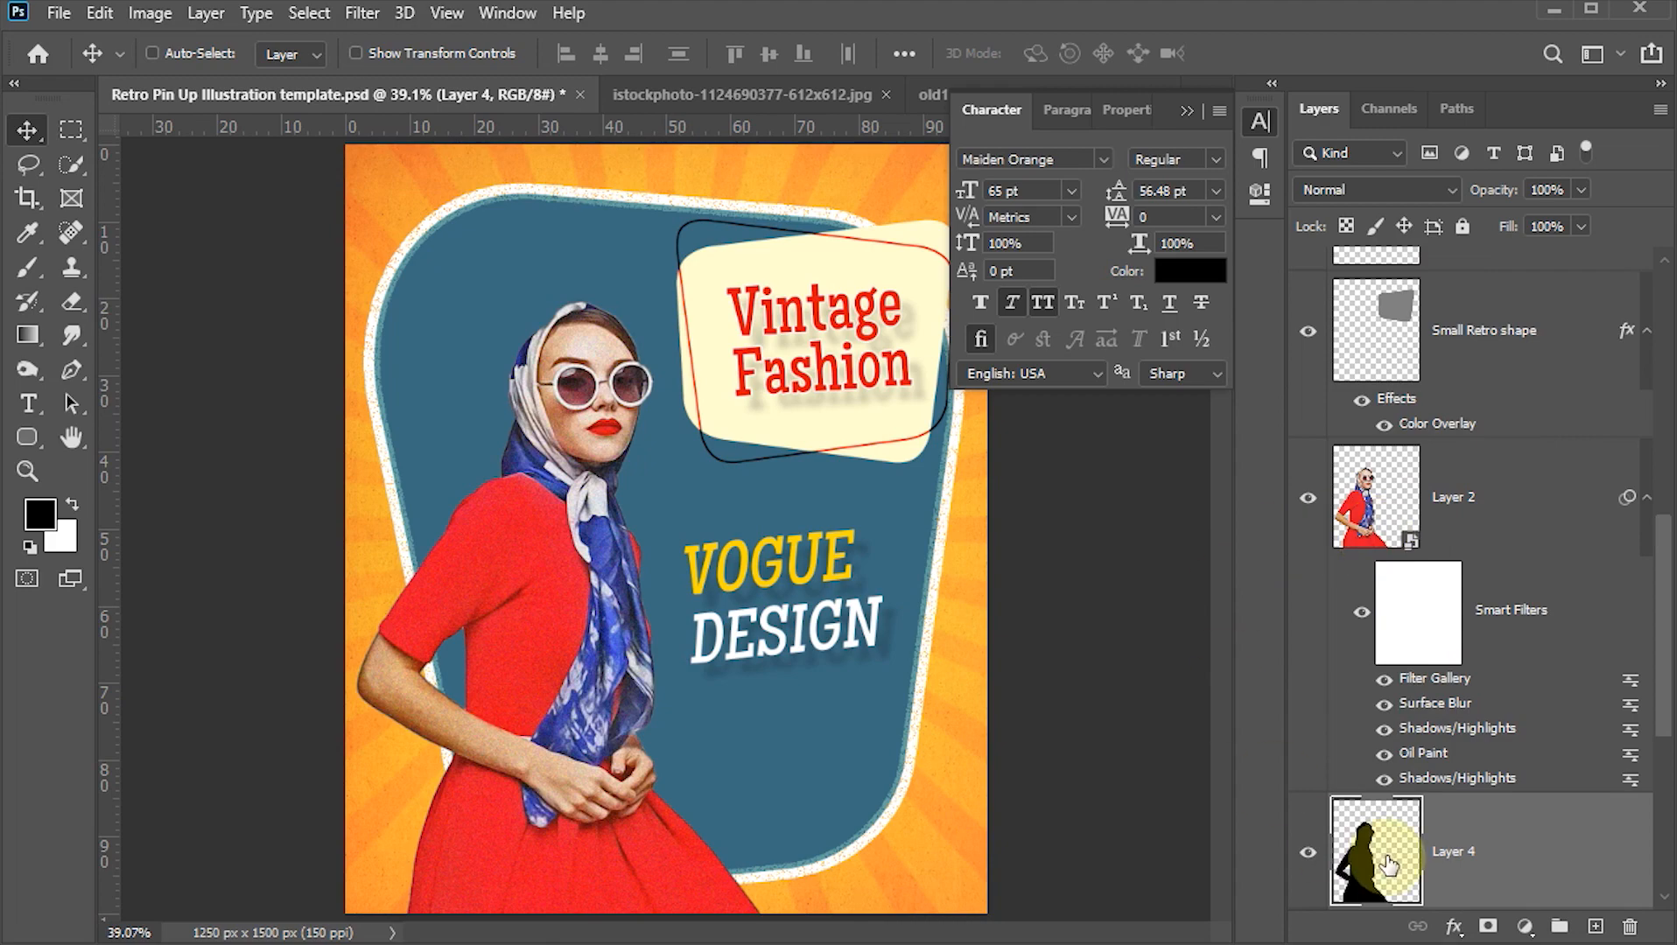
# - Apply a Gaussian Blur with a 12-pixel radius to the black silhouette layer
pyautogui.click(366, 16)
pyautogui.moveTo(473, 319)
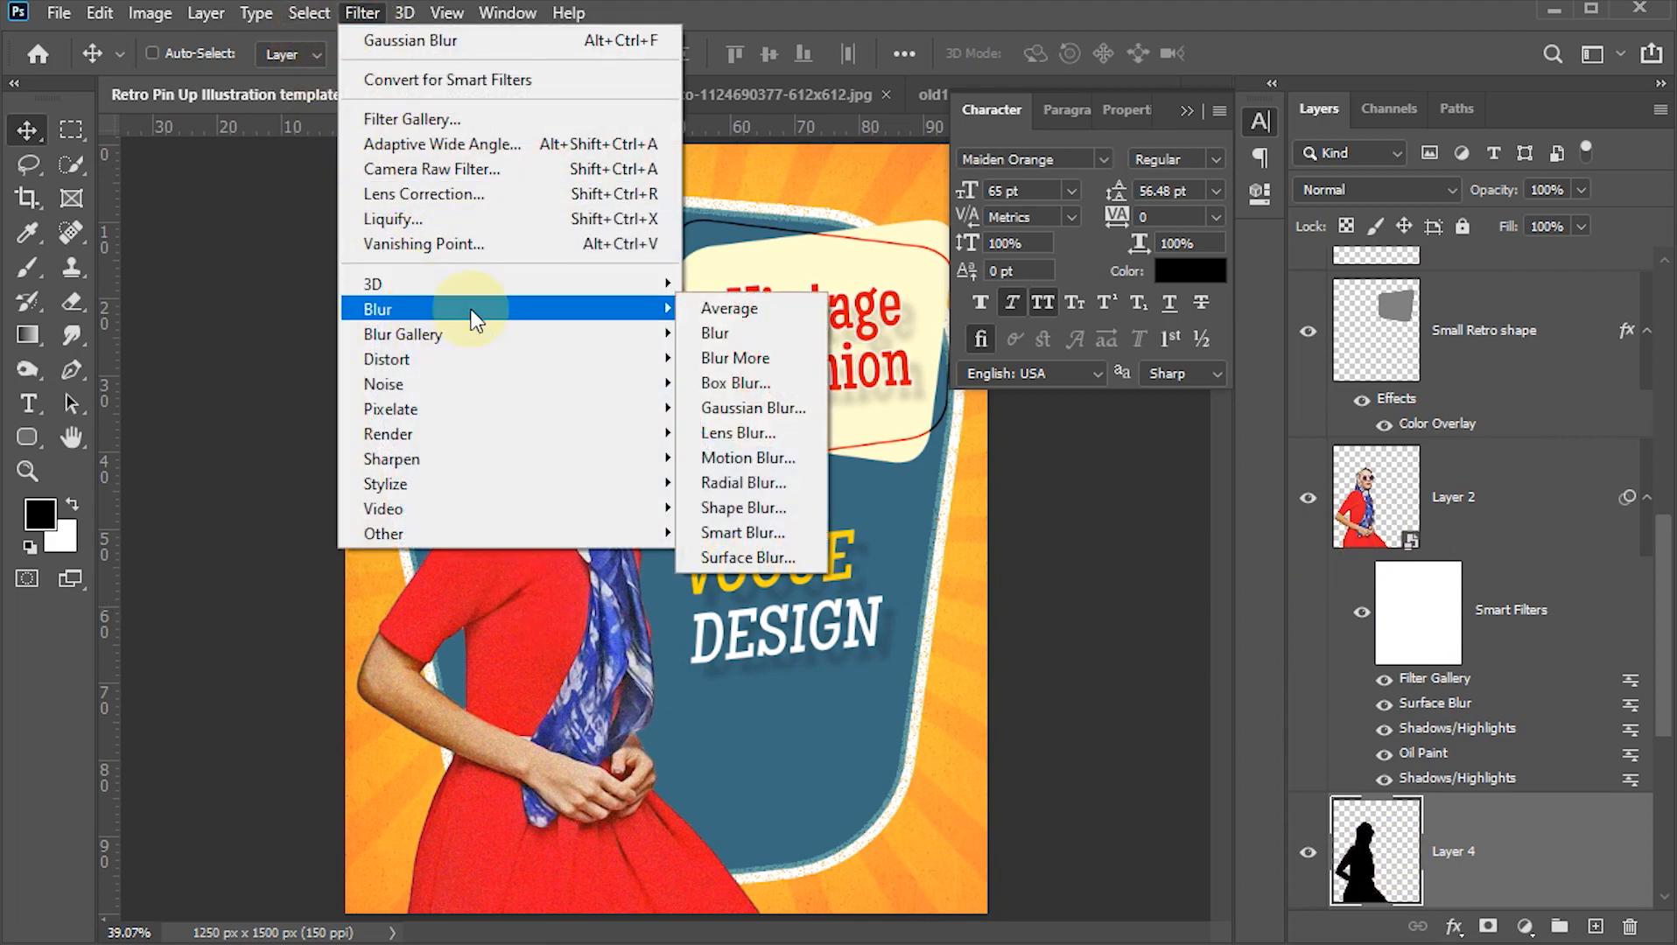
pyautogui.click(752, 407)
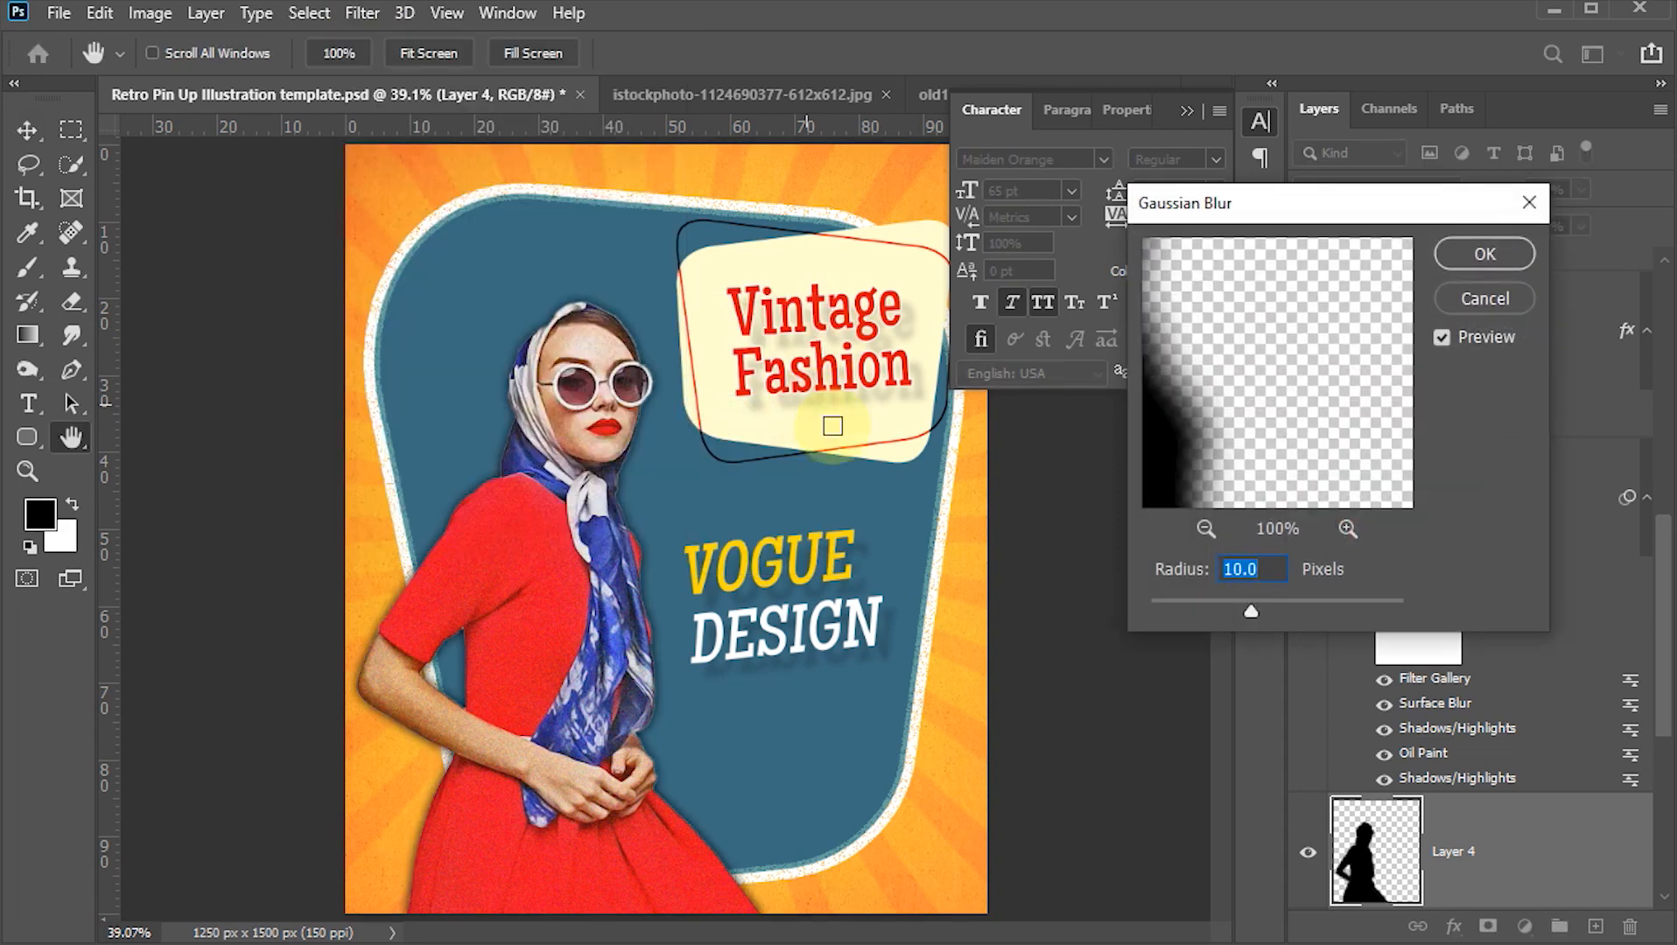
pyautogui.write('12')
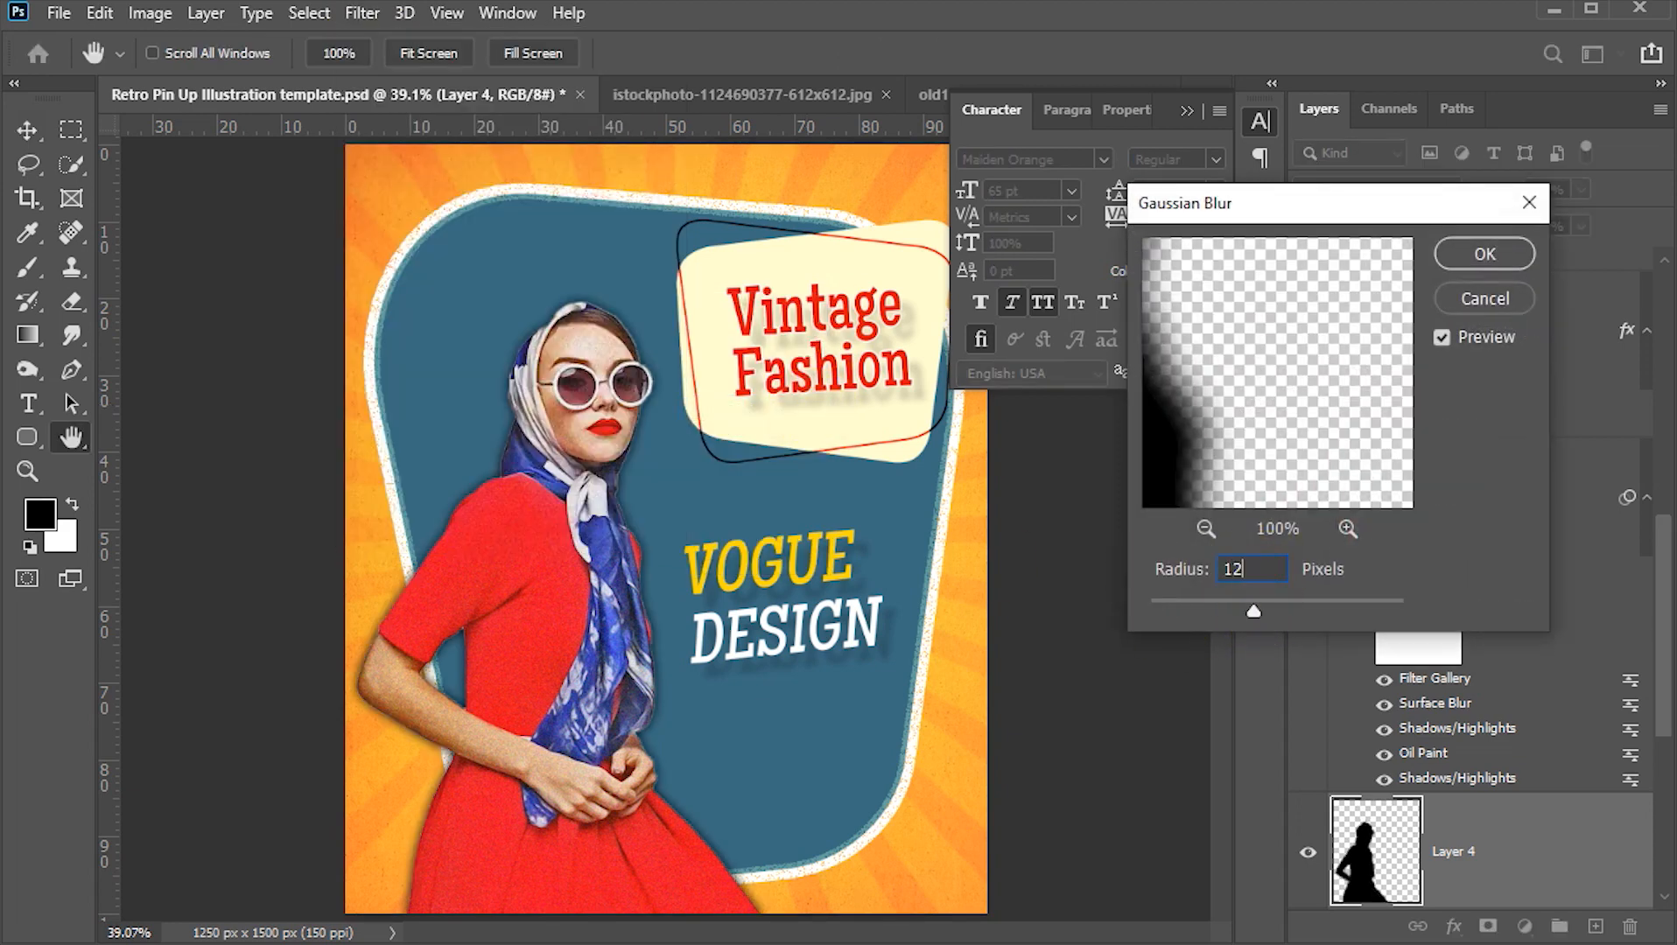
pyautogui.click(1481, 255)
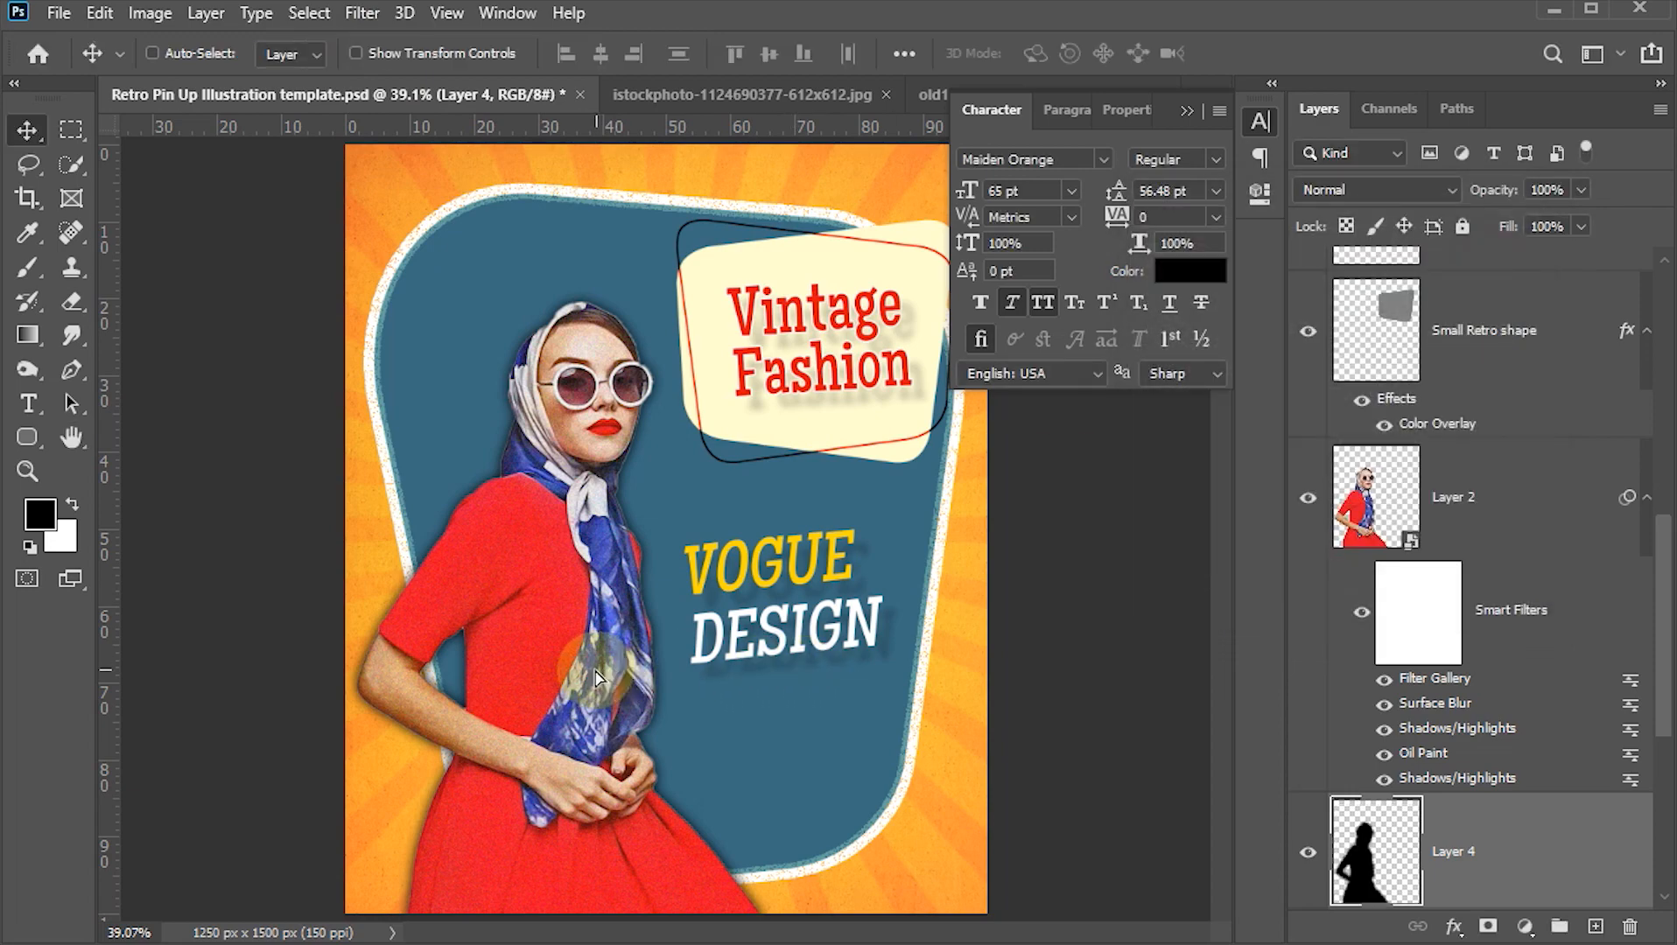
# - Offset the blurred silhouette slightly down and to the left as a shadow at 25% opacity, and save the document
pyautogui.moveTo(600, 668); pyautogui.dragTo(584, 678)
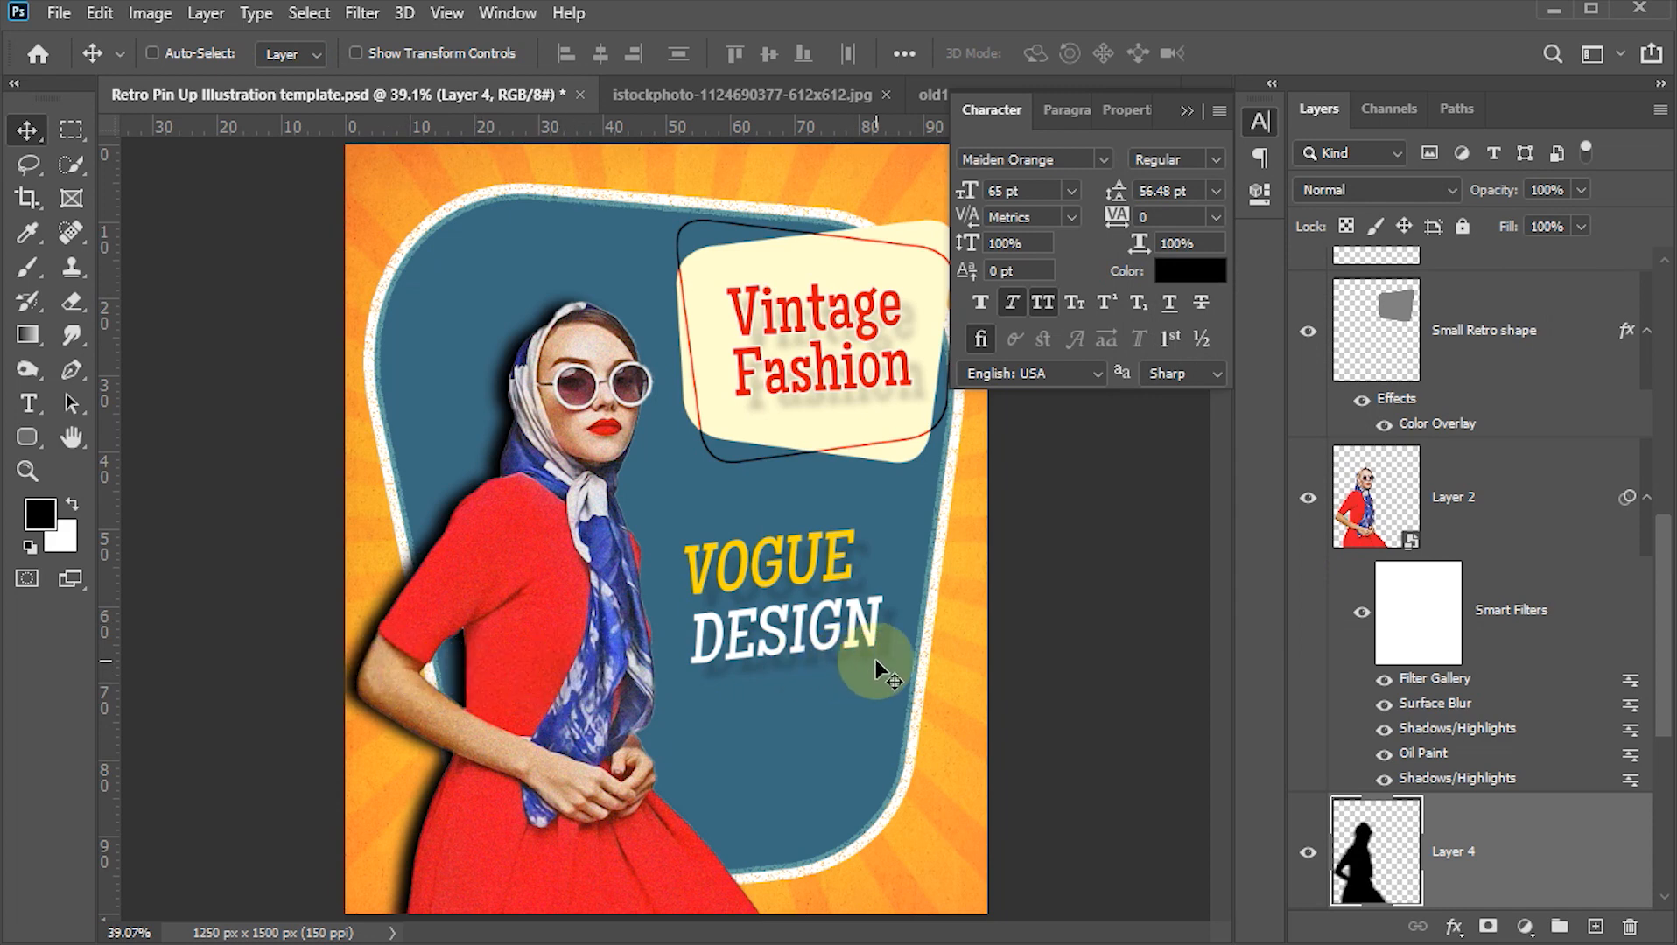
pyautogui.press('2')
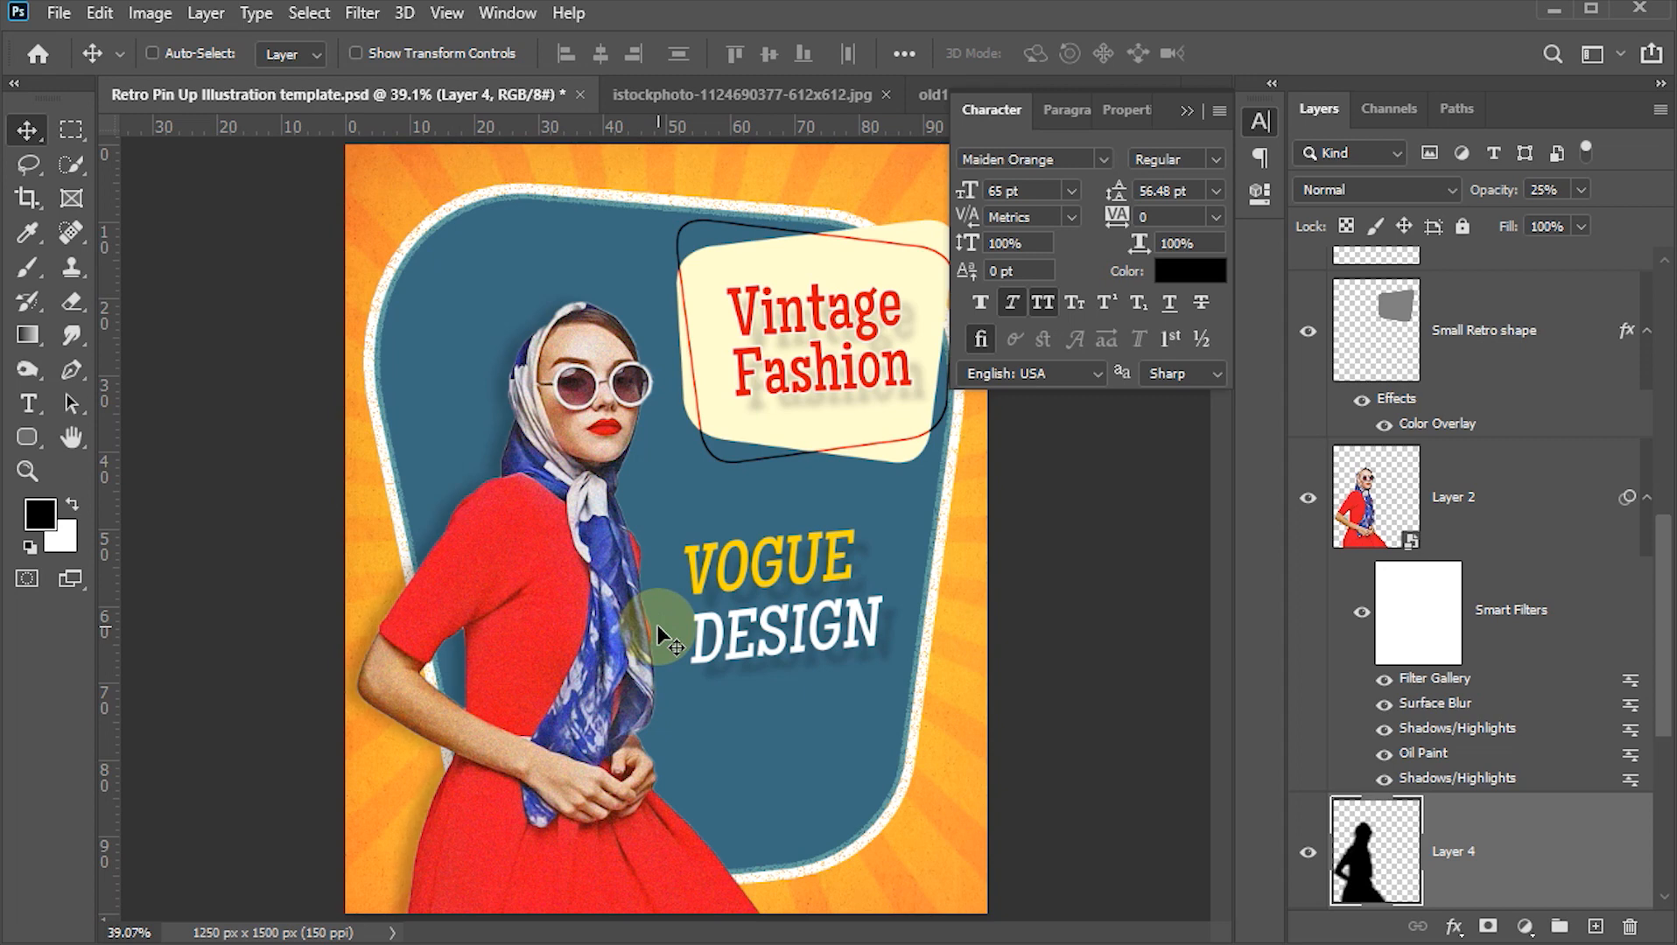
pyautogui.click(1253, 131)
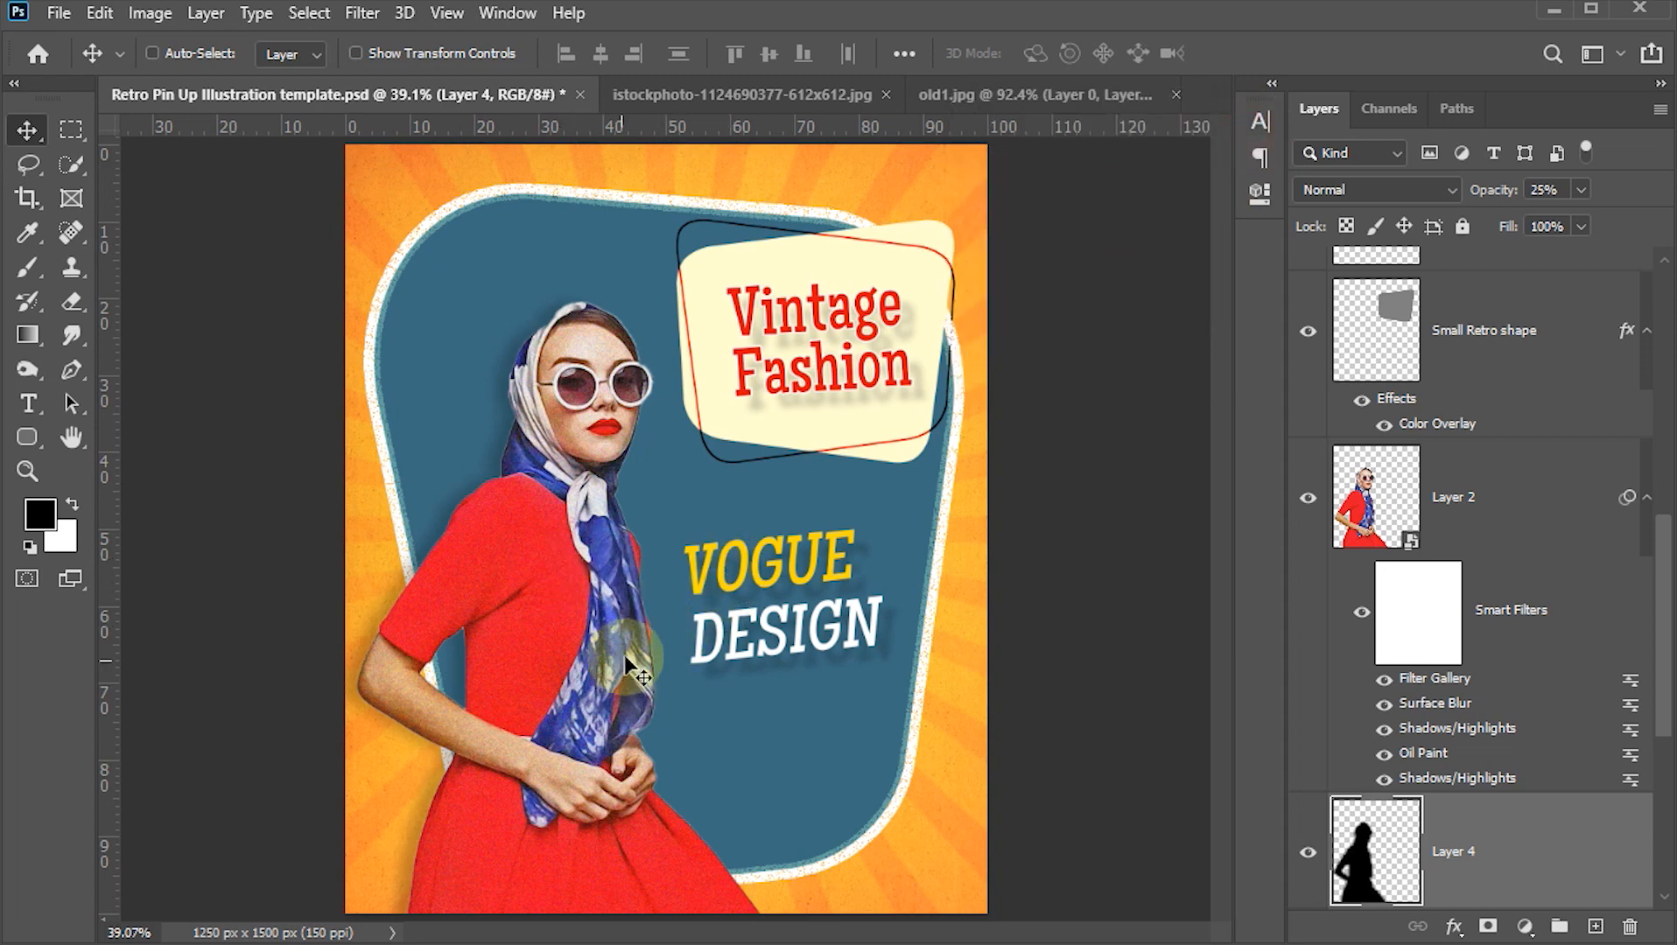
pyautogui.hotkey('ctrl', 's')
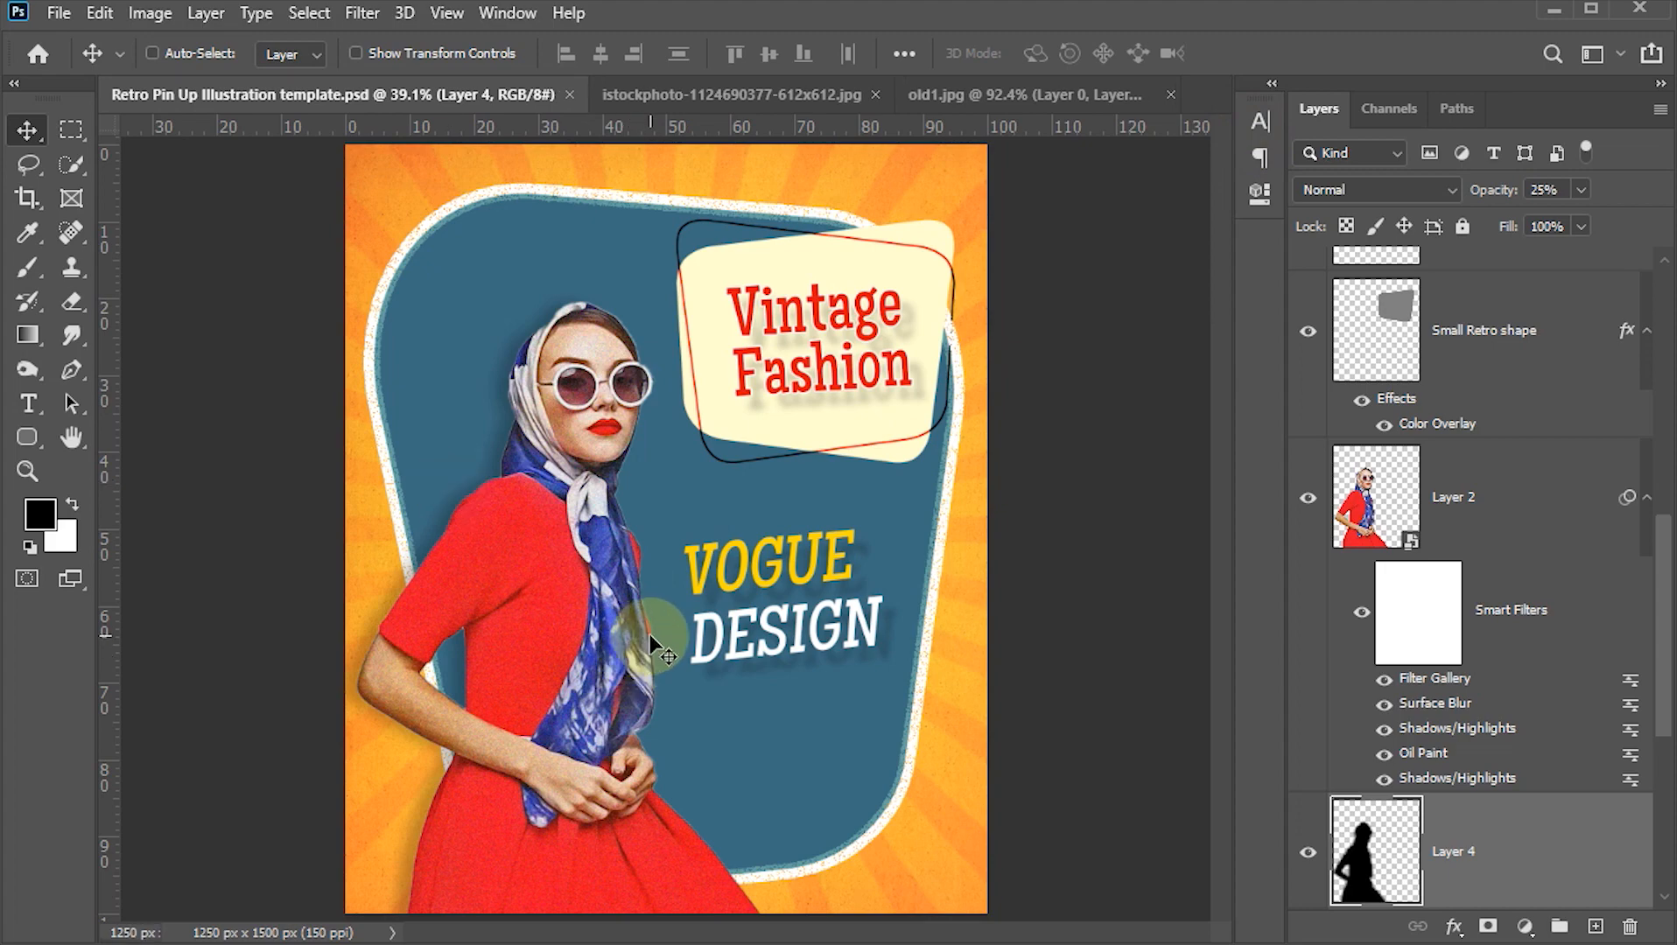
# - Examine the illustration's face and text details up close and the whole composition without the surrounding panels
pyautogui.press('z')
pyautogui.moveTo(707, 408); pyautogui.dragTo(846, 542)
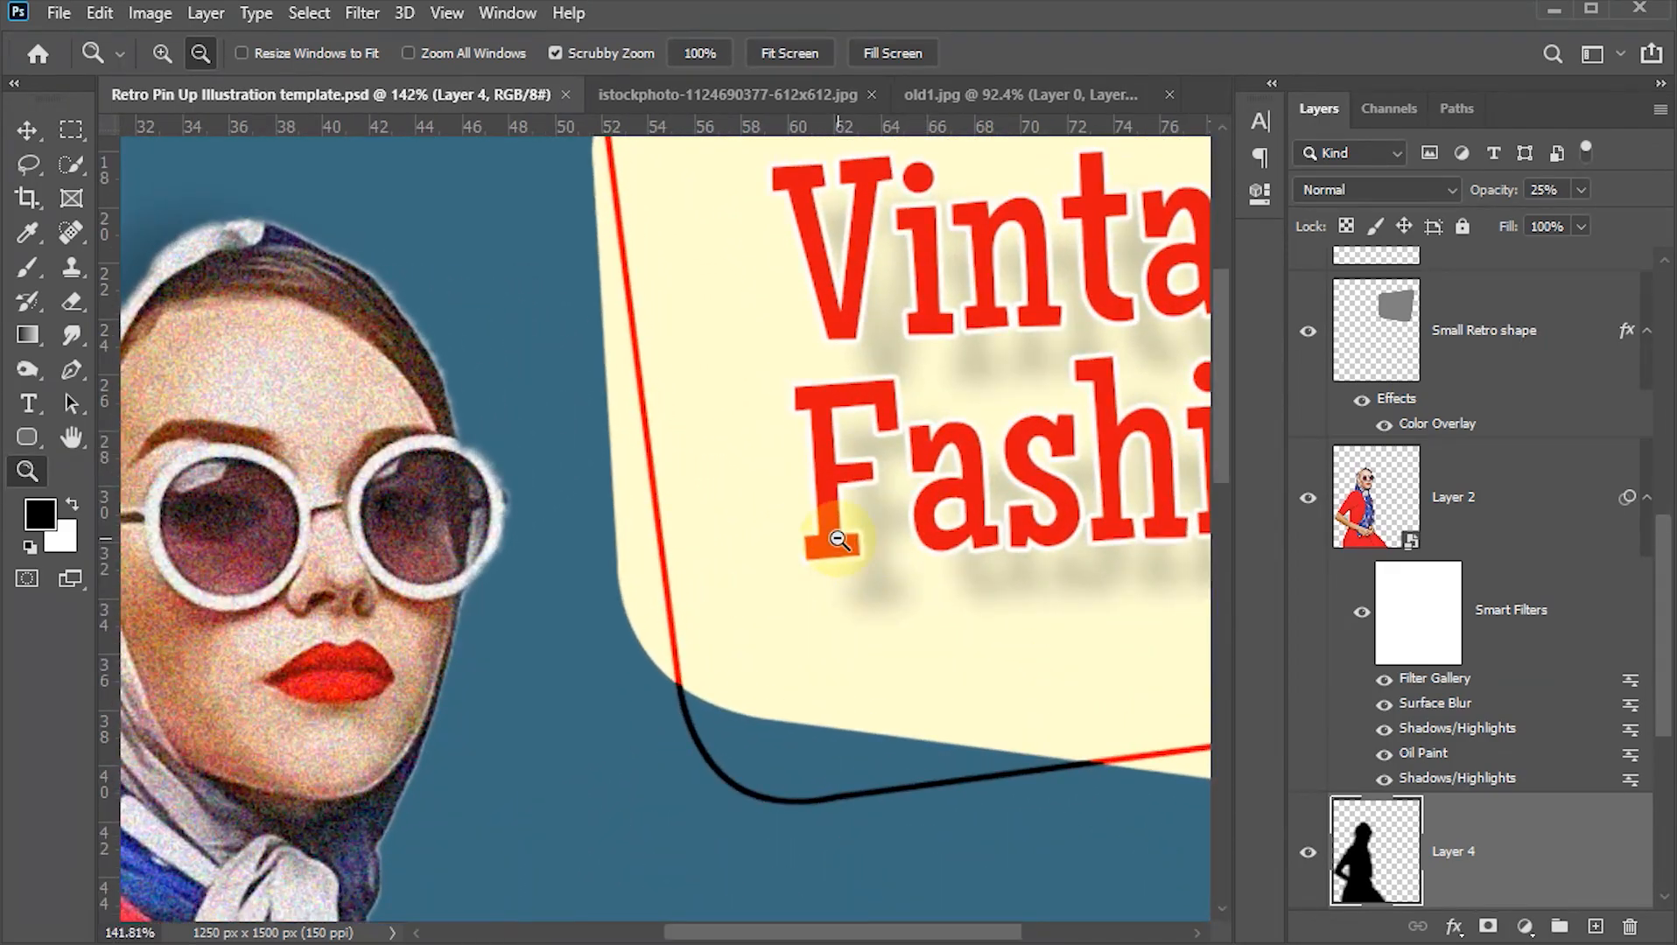
pyautogui.press('Tab')
pyautogui.moveTo(579, 457); pyautogui.dragTo(891, 229)
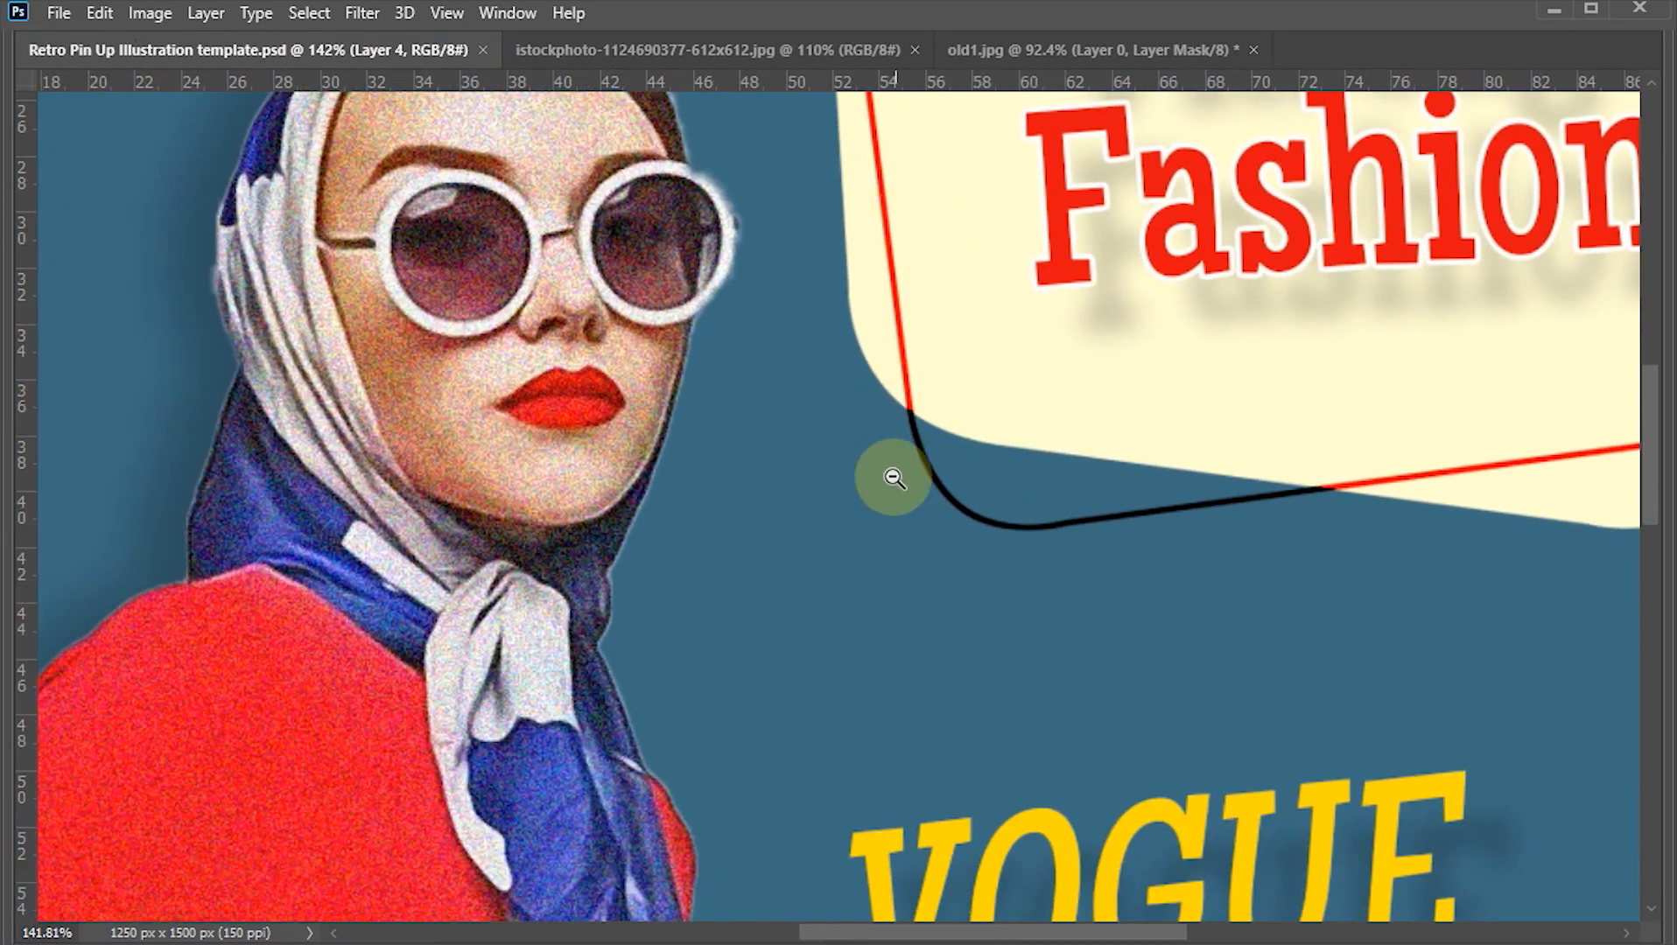
pyautogui.scroll(-4, 888, 492)
pyautogui.scroll(-3, 887, 492)
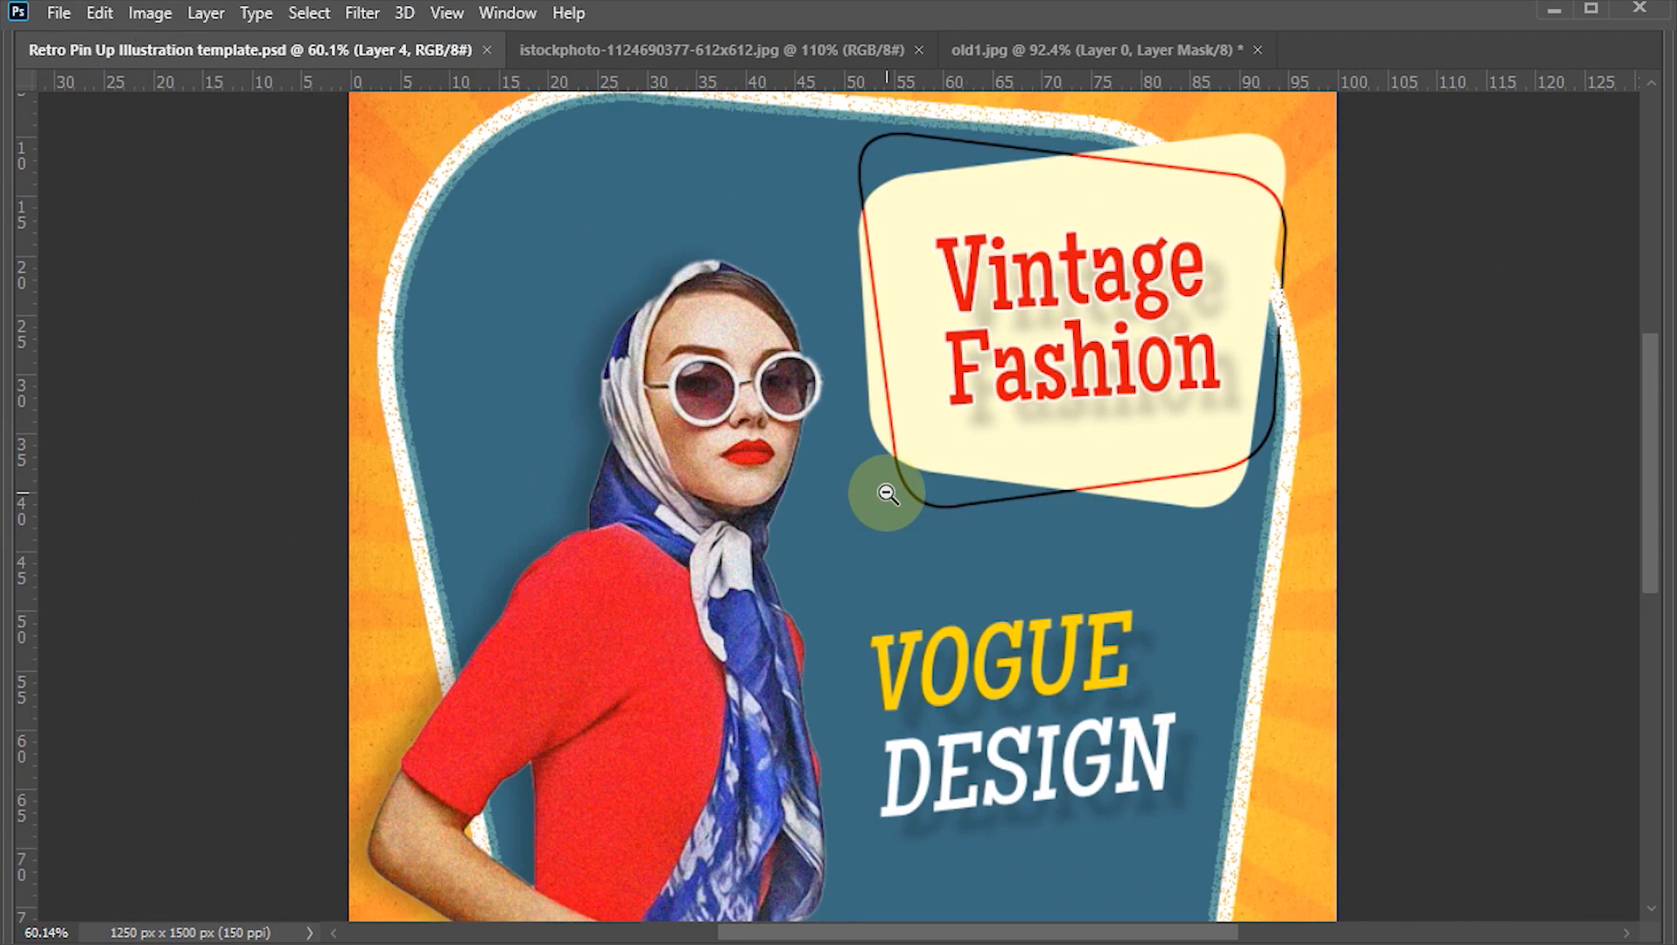
pyautogui.scroll(-2, 885, 491)
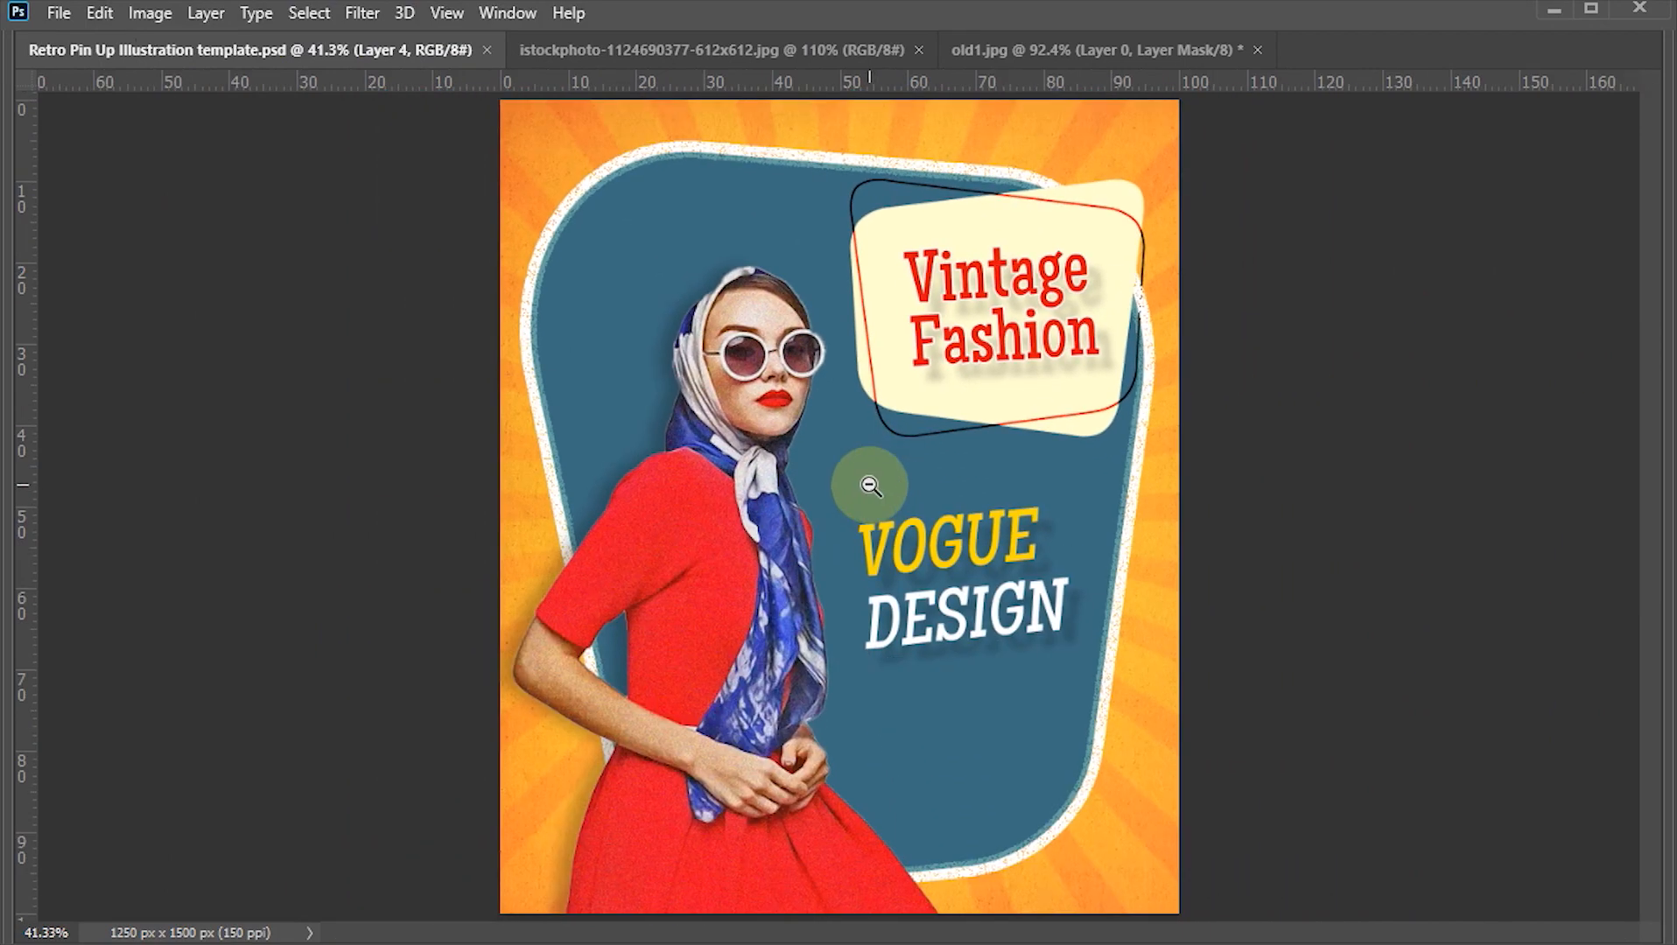
pyautogui.press('Tab')
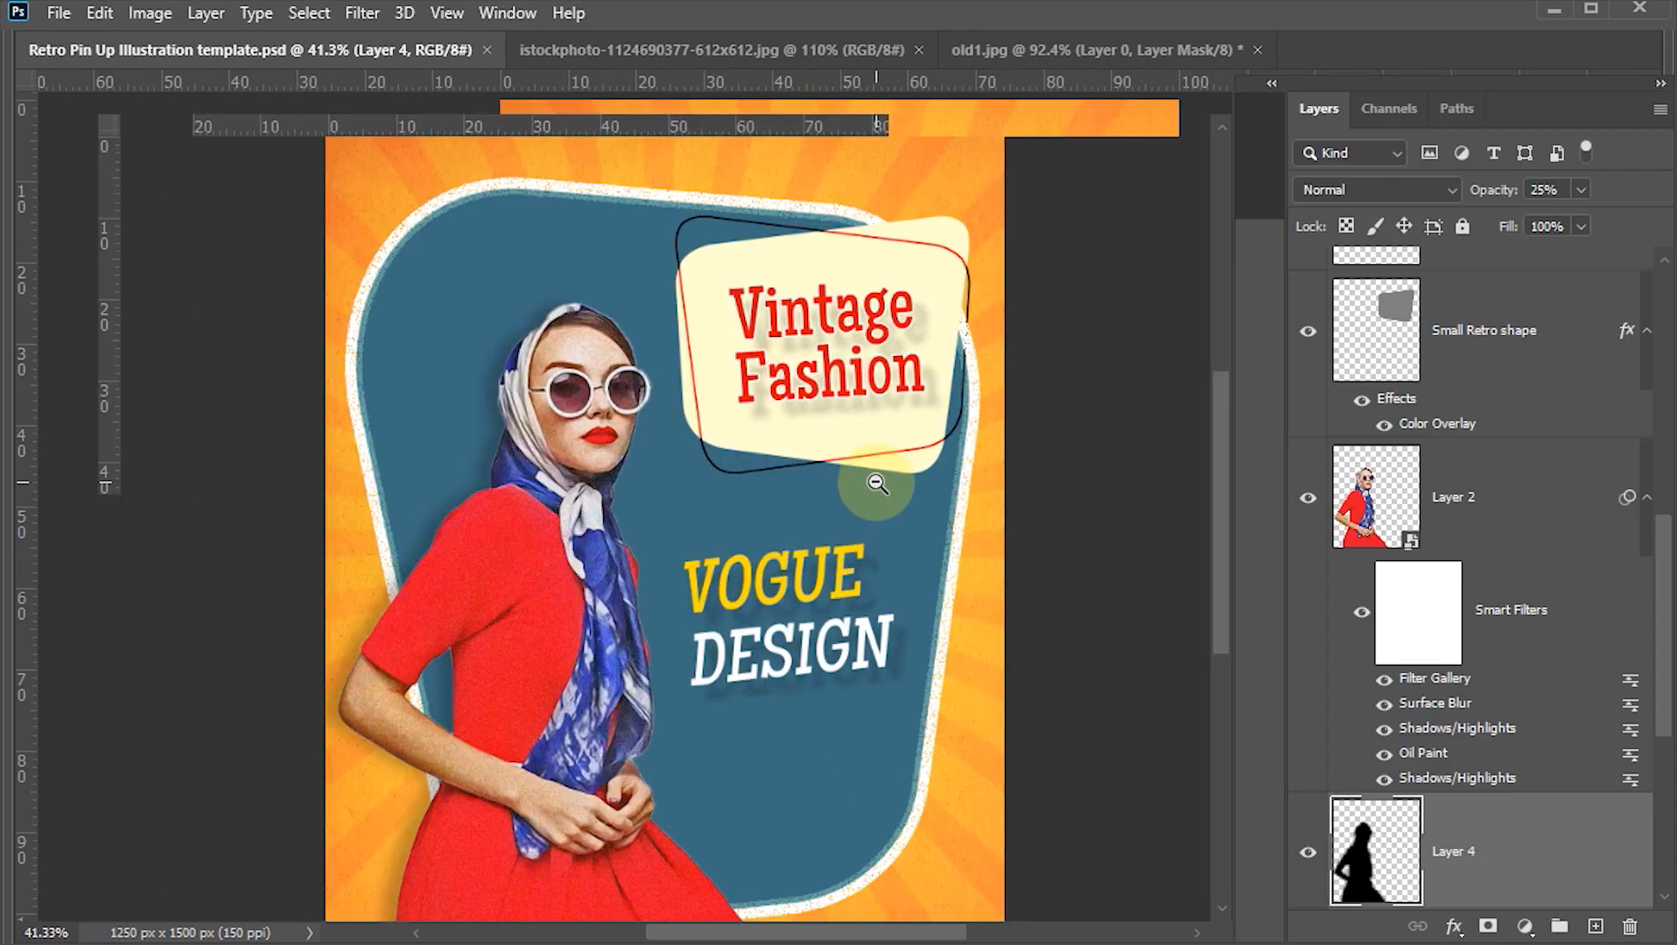
pyautogui.click(744, 457)
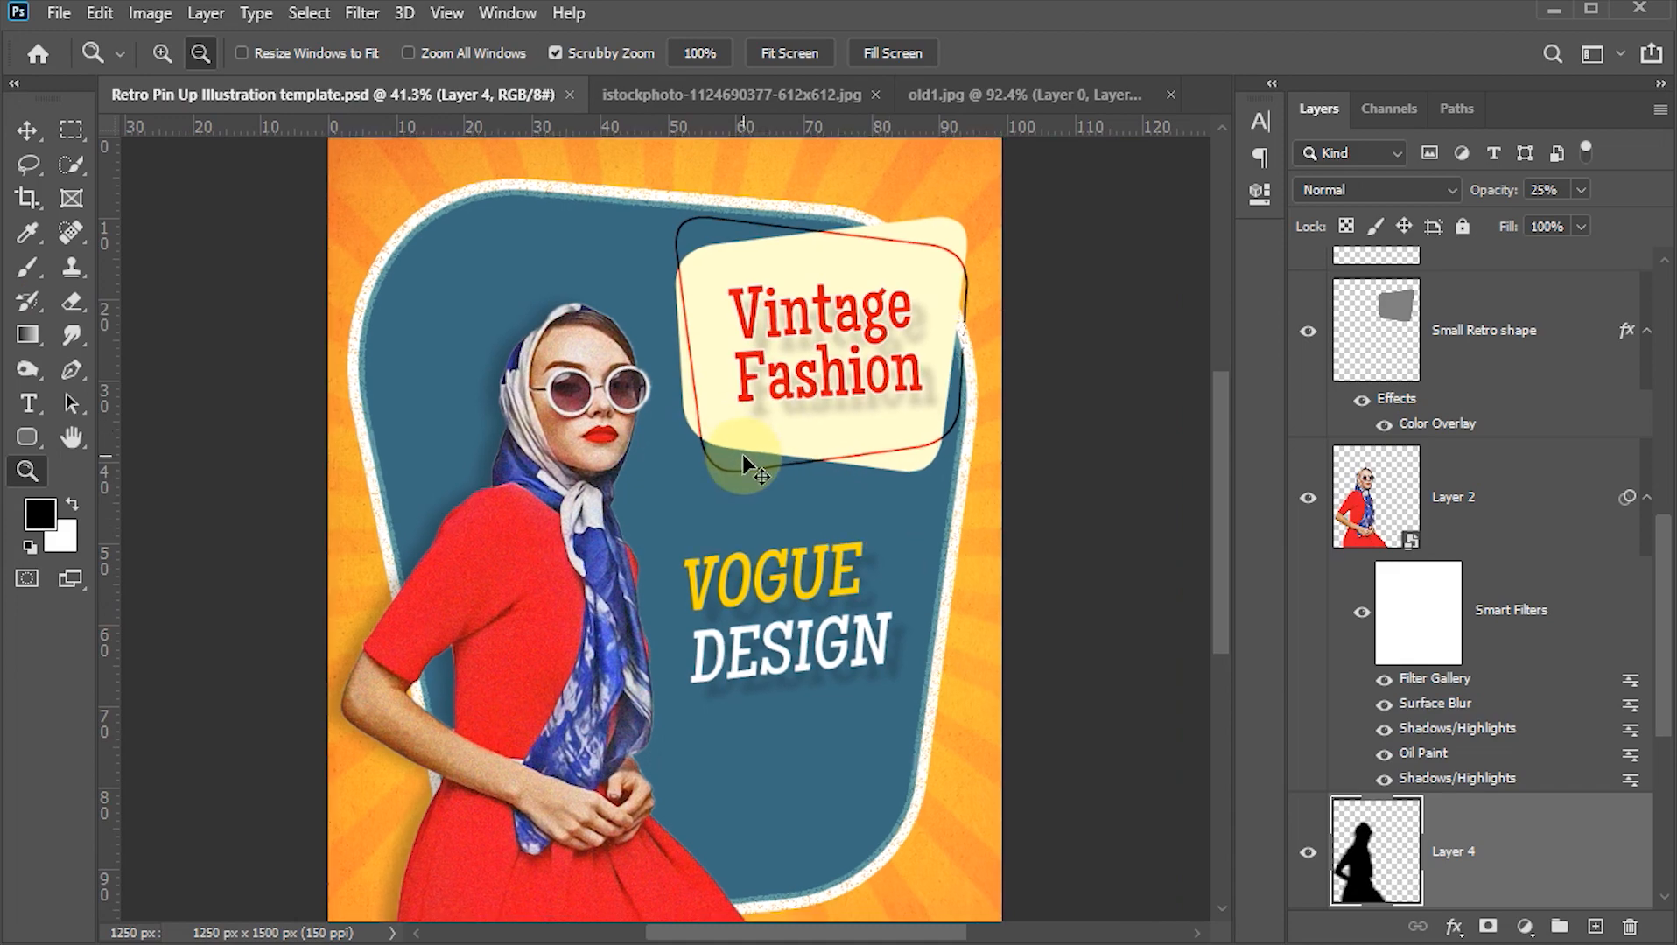
pyautogui.press('Tab')
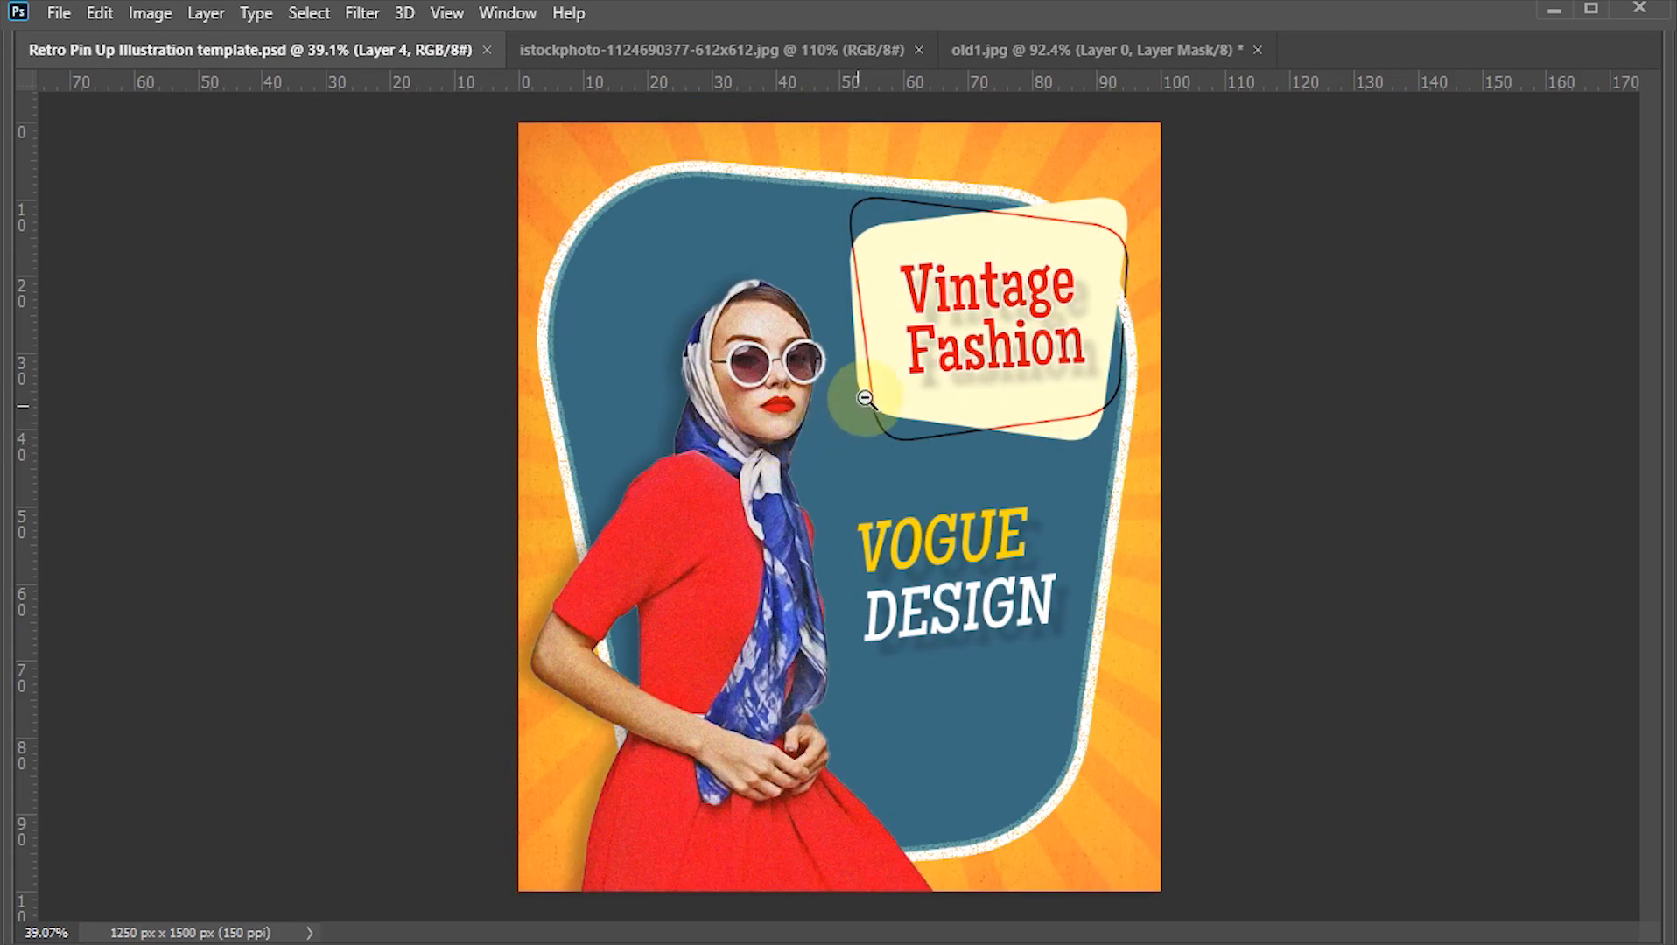